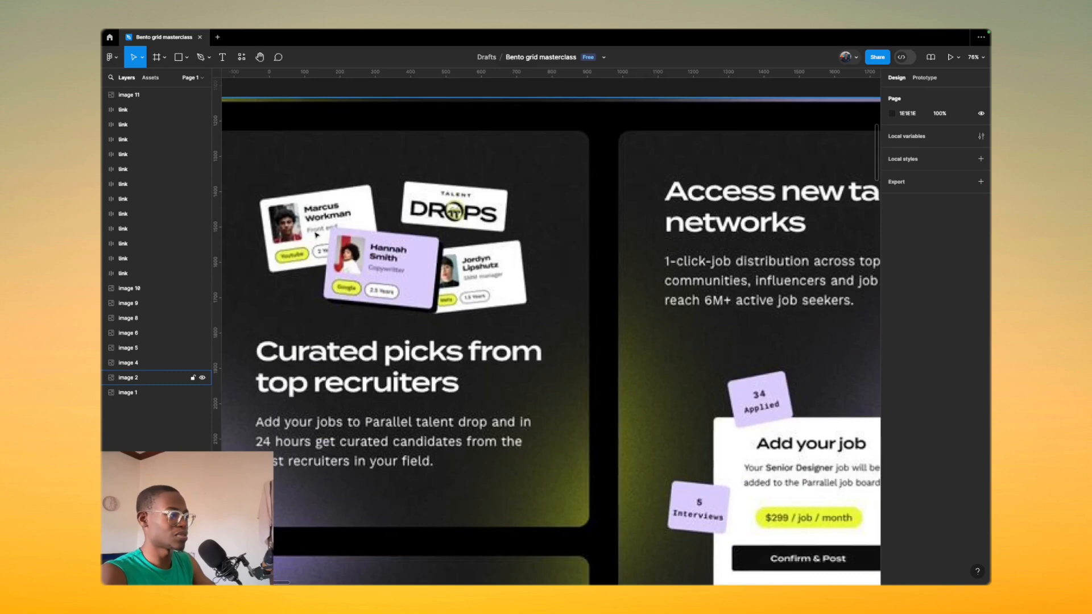
Step: Examine the neo-brutalism references: the dark recruiting bento grid and the SafePal social media cards with their illustrations
scroll(305, 260, "down", 10)
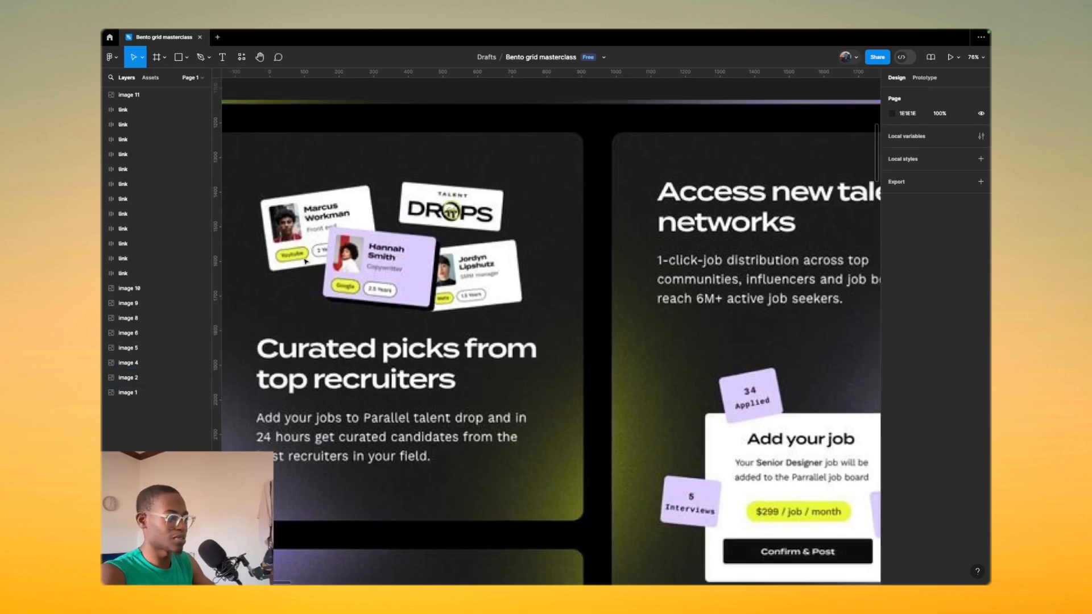
scroll(402, 368, "down", 5)
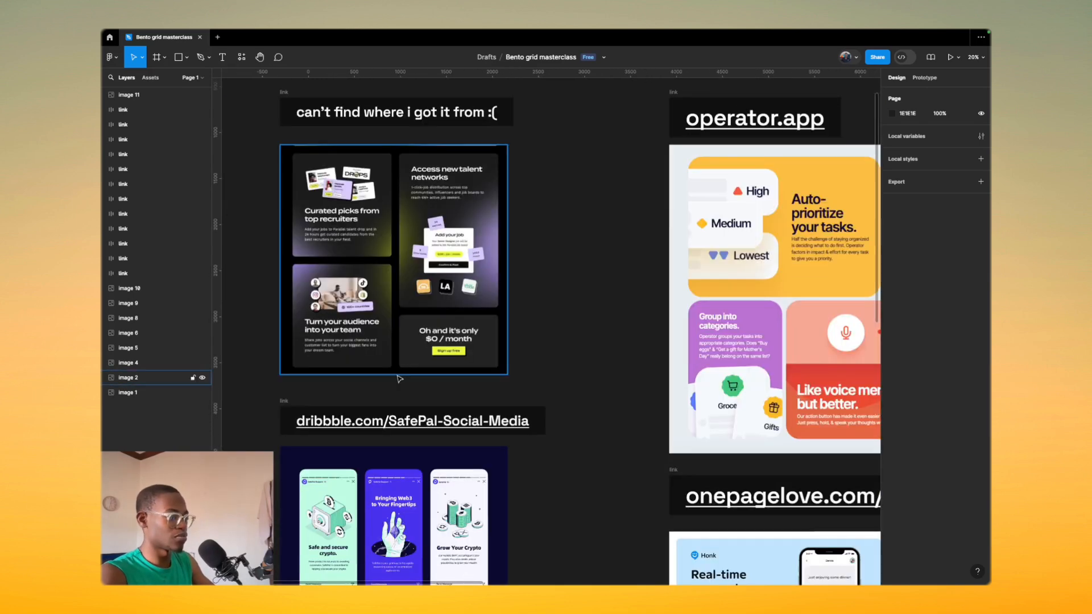
left_click(394, 397)
scroll(394, 396, "up", 5)
scroll(396, 383, "up", 3)
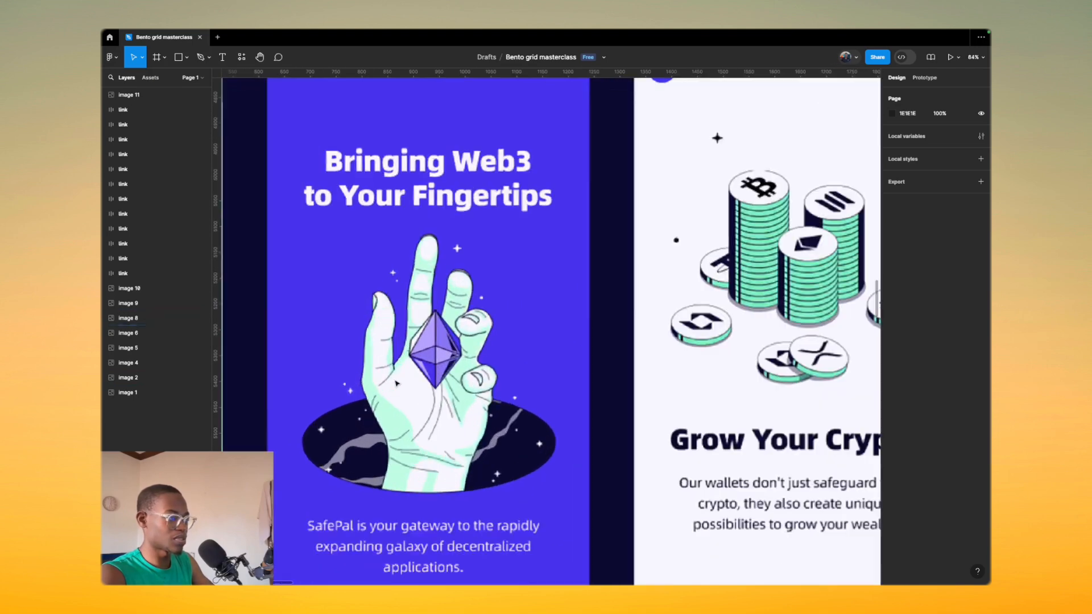
scroll(396, 383, "down", 3)
scroll(396, 383, "down", 2)
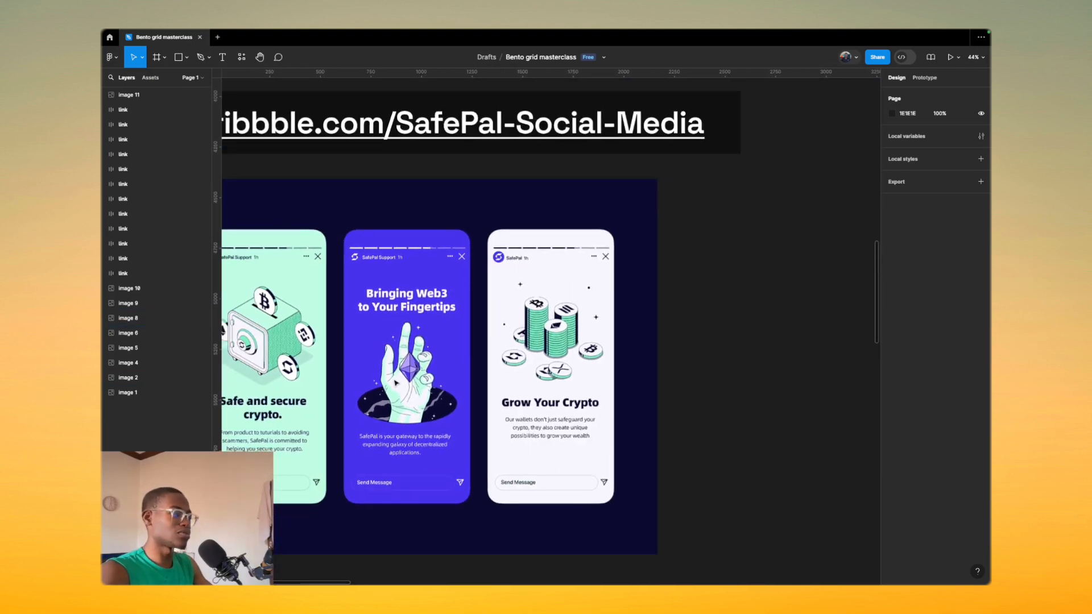
scroll(396, 382, "up", 3)
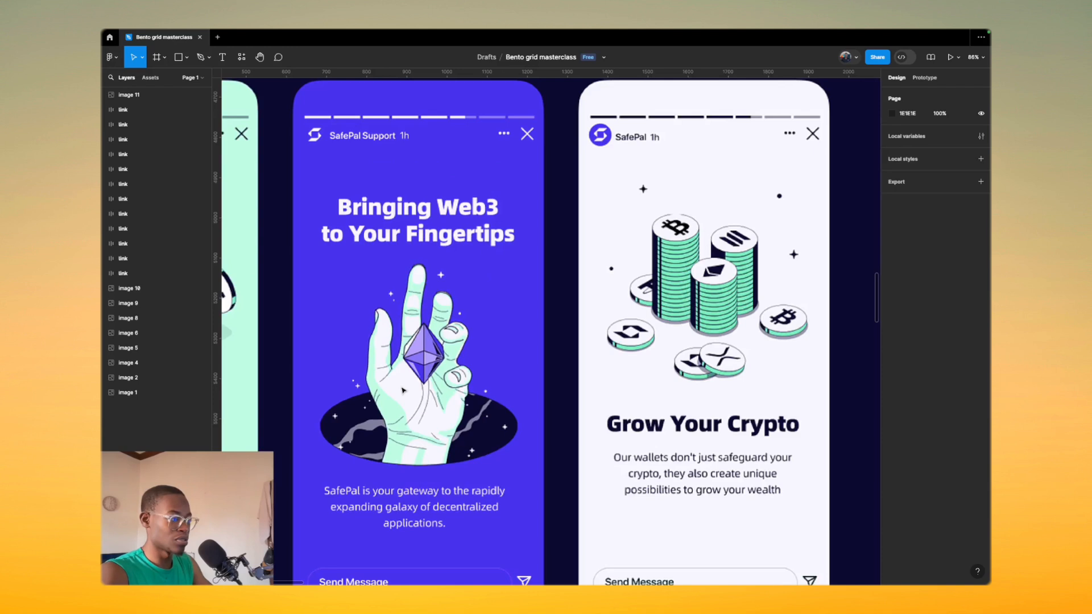
scroll(403, 390, "up", 5)
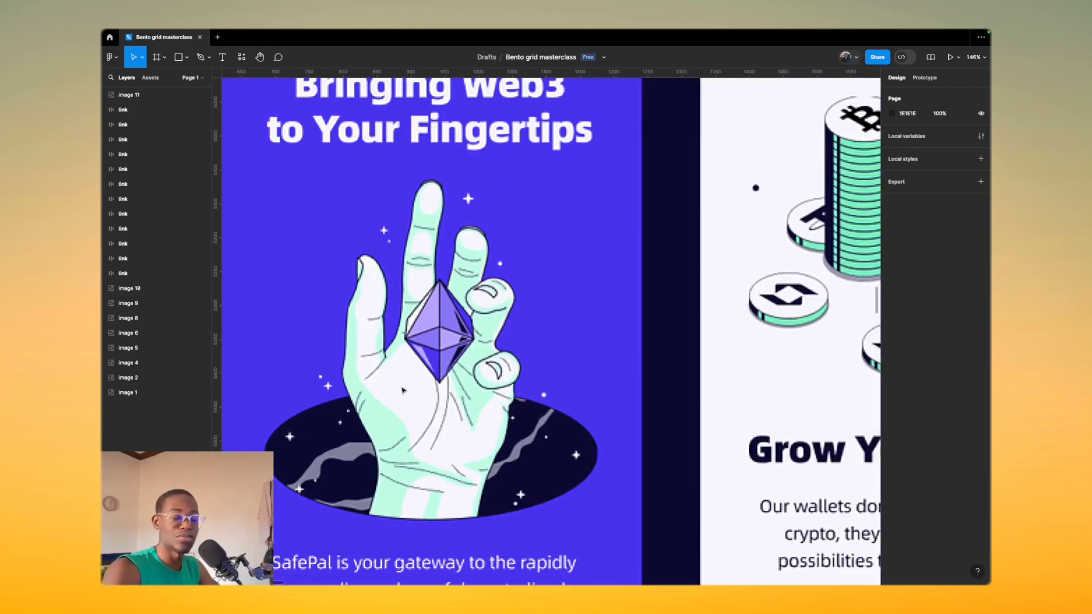
scroll(403, 390, "down", 5)
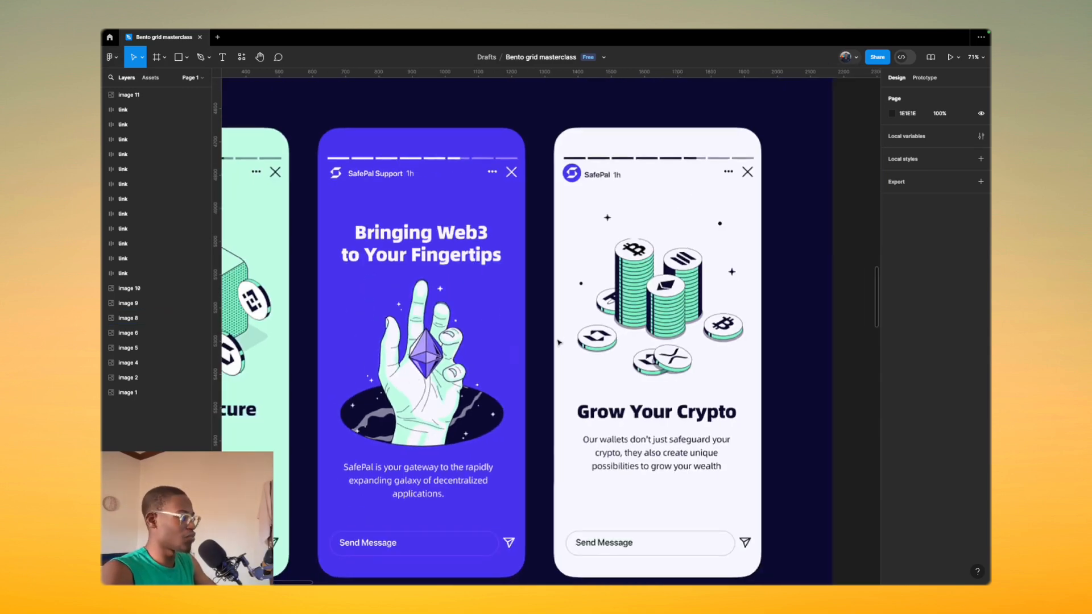
scroll(341, 359, "down", 8)
scroll(353, 358, "down", 6)
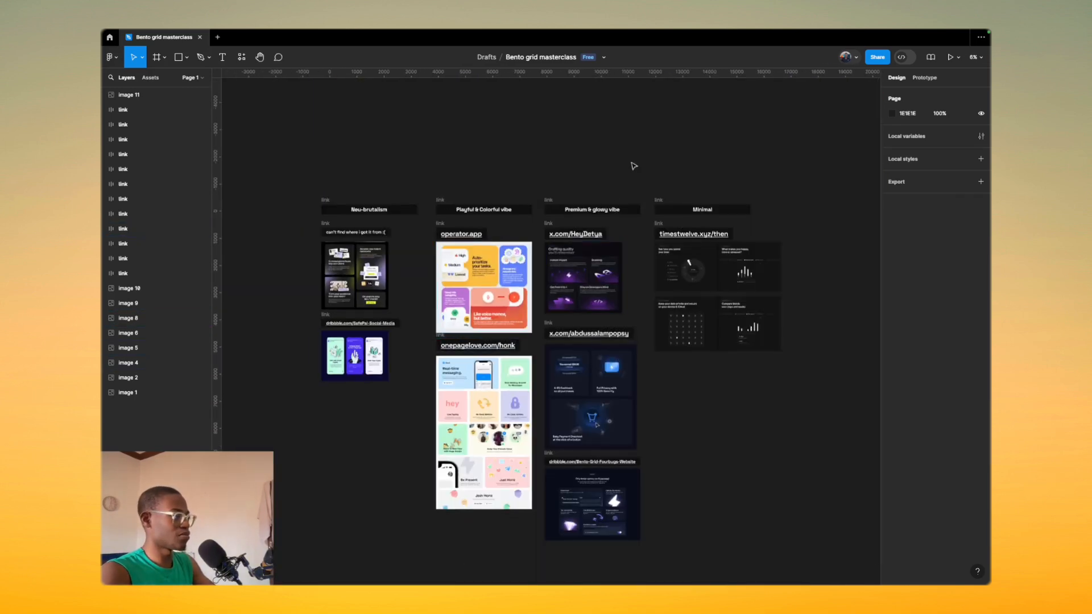
Step: Examine the operator.app bento grid in the Playful & Colorful vibe column, including its task-priority, list and category cards
scroll(631, 168, "right", 5)
scroll(522, 189, "left", 3)
scroll(490, 366, "up", 5)
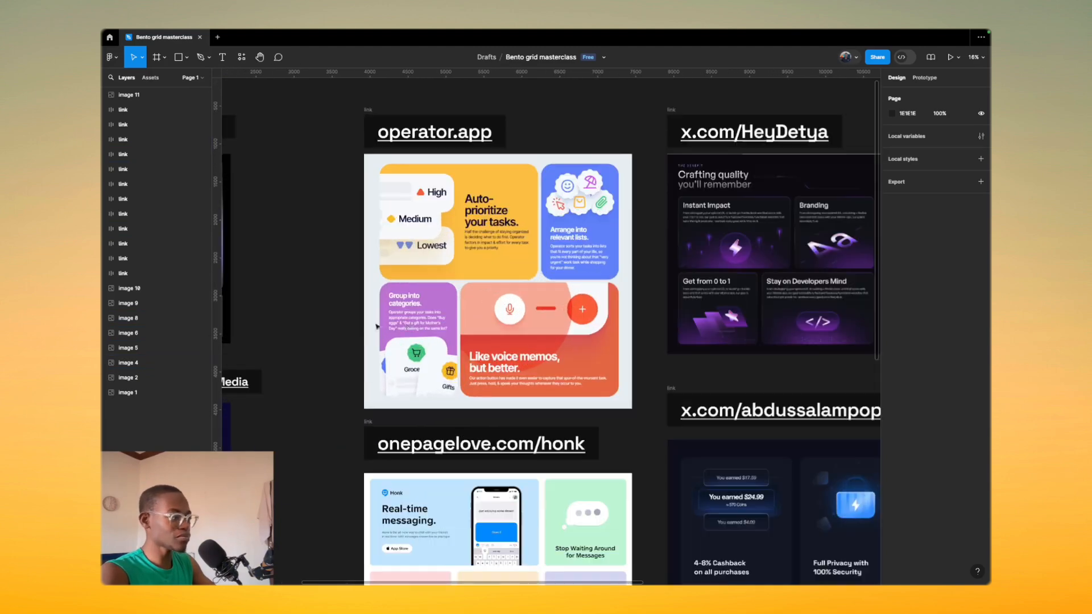
scroll(491, 367, "up", 3)
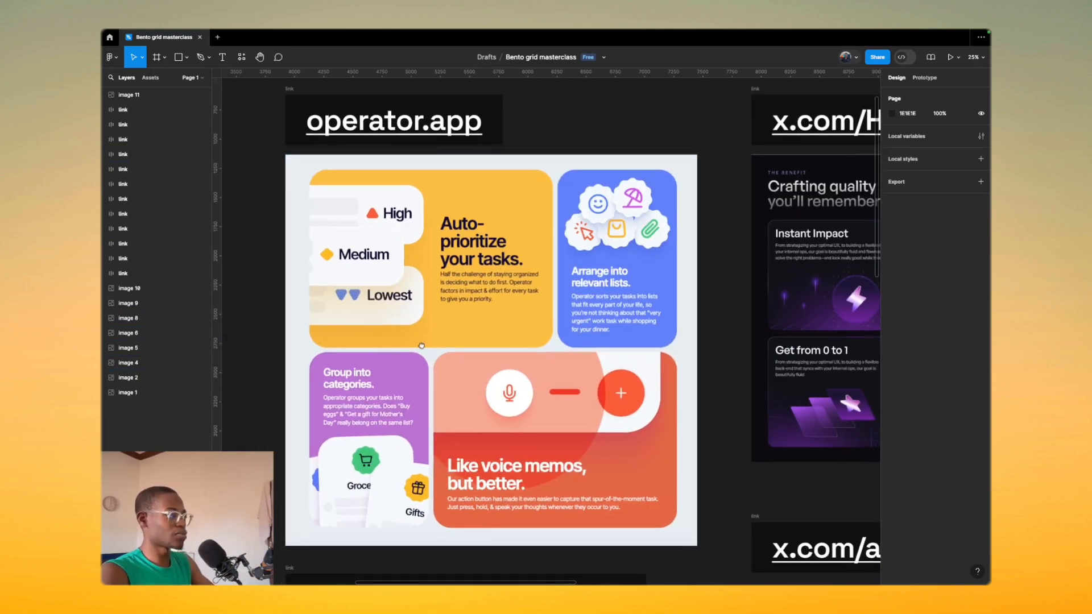
scroll(389, 268, "up", 5)
scroll(400, 278, "up", 2)
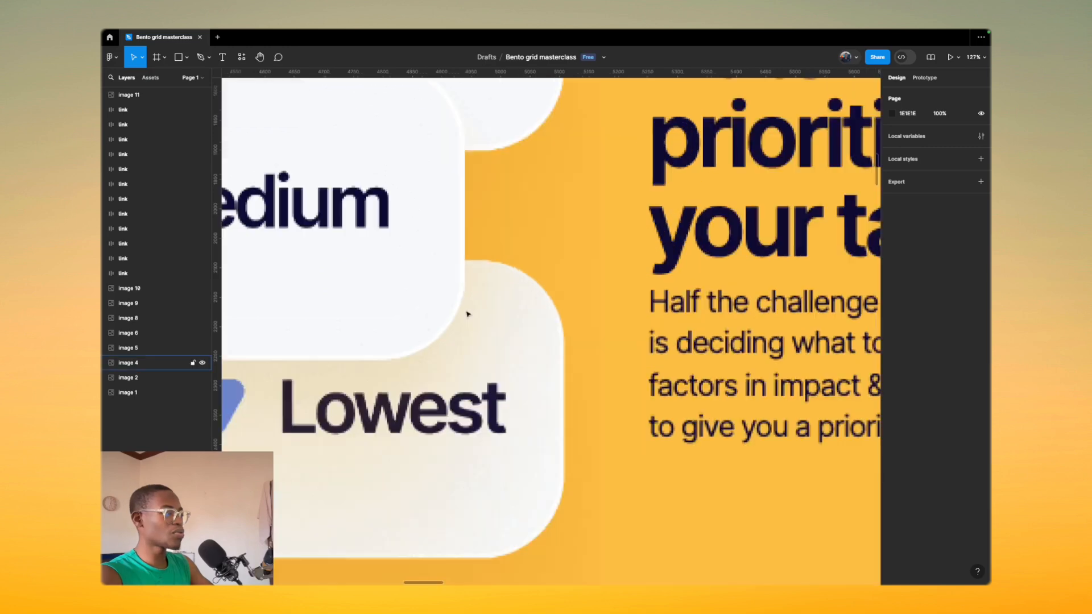
scroll(387, 307, "down", 6)
scroll(374, 337, "down", 2)
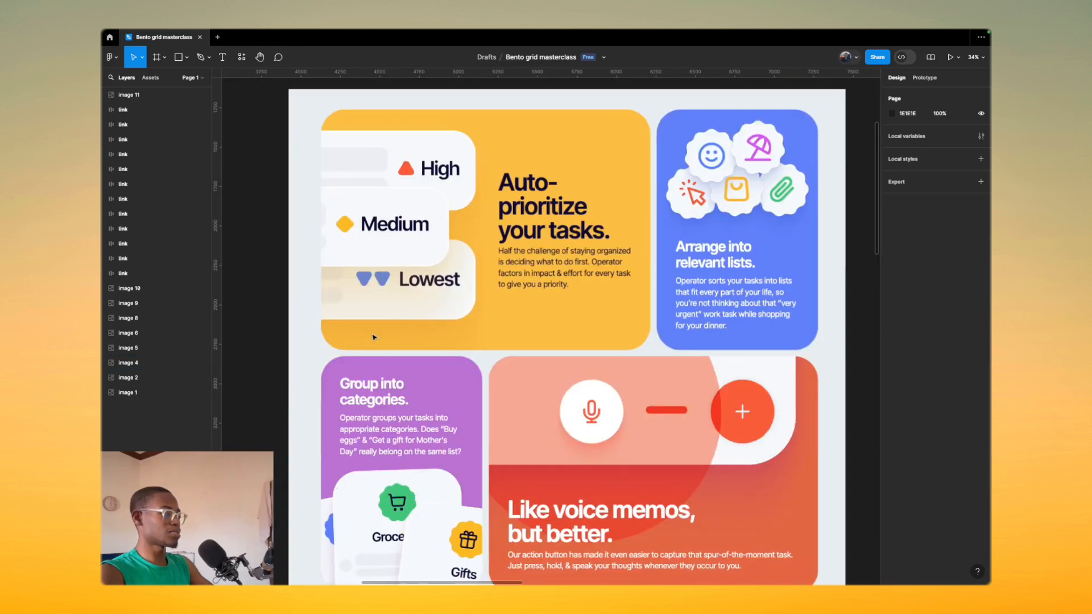
scroll(375, 344, "down", 2)
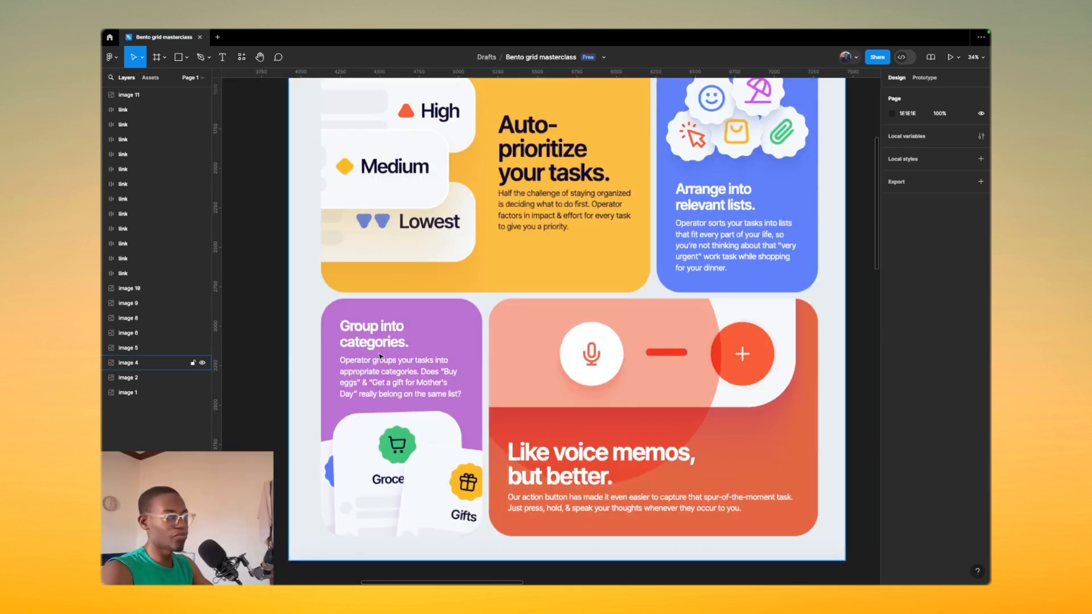
scroll(435, 368, "down", 2)
scroll(644, 227, "up", 5)
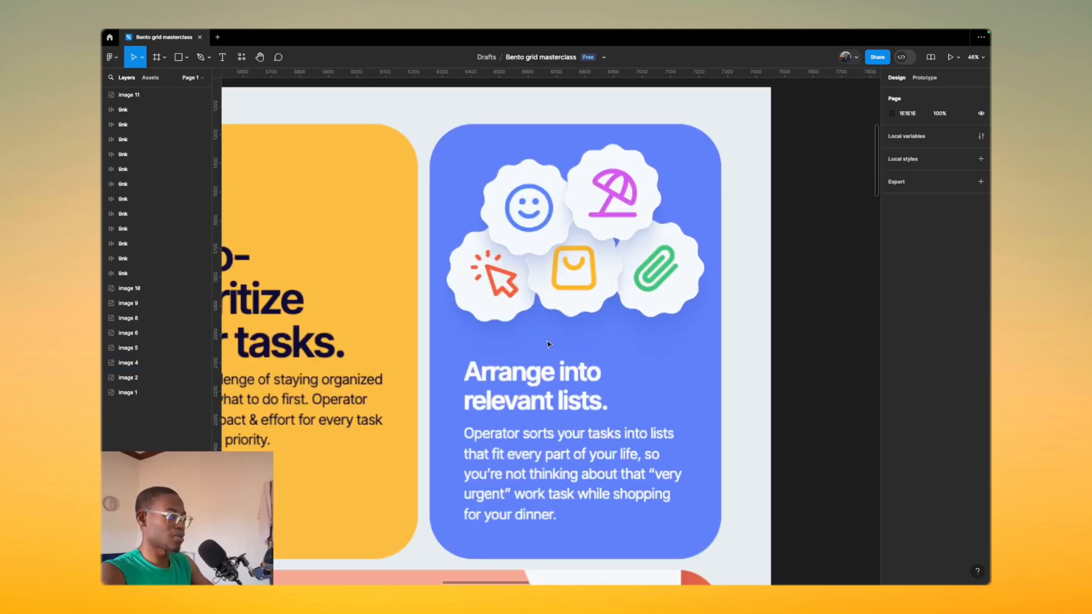
scroll(549, 344, "up", 3)
scroll(537, 360, "down", 3)
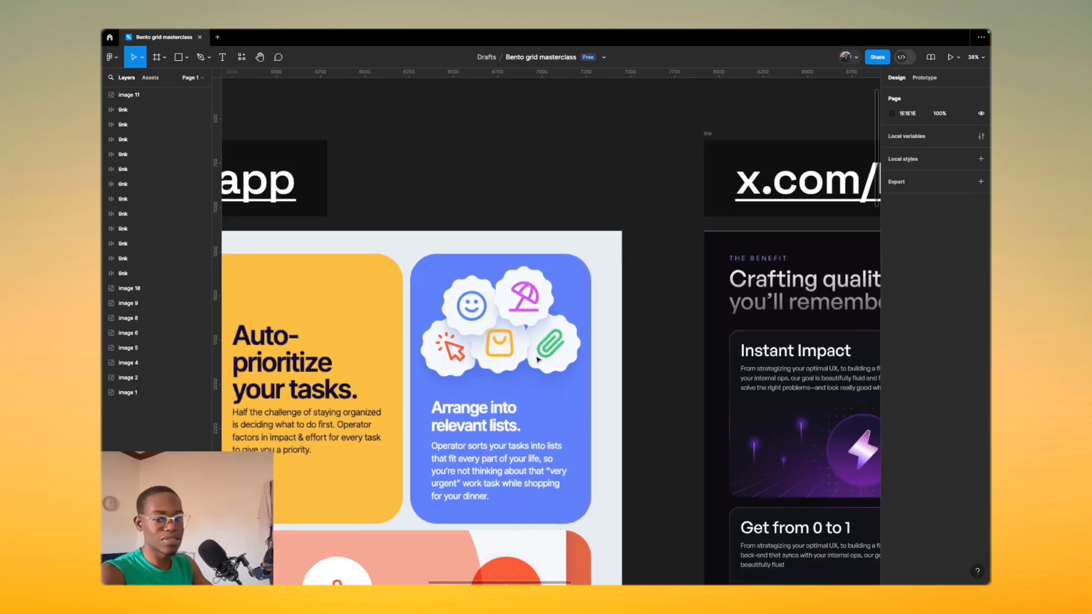
scroll(538, 360, "down", 2)
scroll(537, 359, "down", 4)
scroll(434, 440, "up", 2)
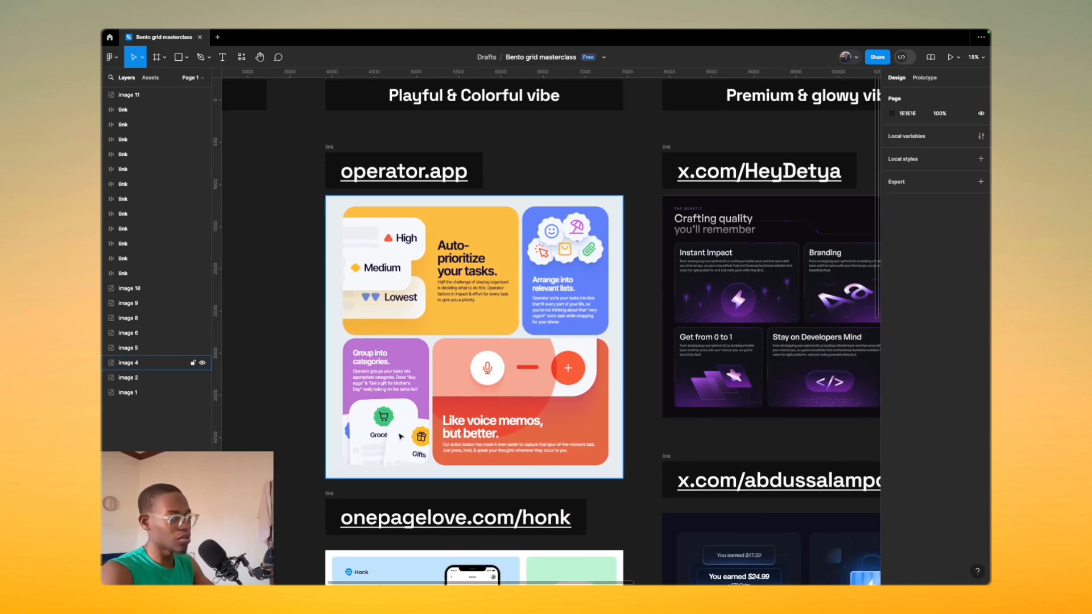
scroll(401, 436, "up", 3)
scroll(401, 436, "down", 3)
Step: Examine the onepagelove.com/honk bento grid from the Real-time messaging card to the Join Honk card
scroll(403, 439, "down", 2)
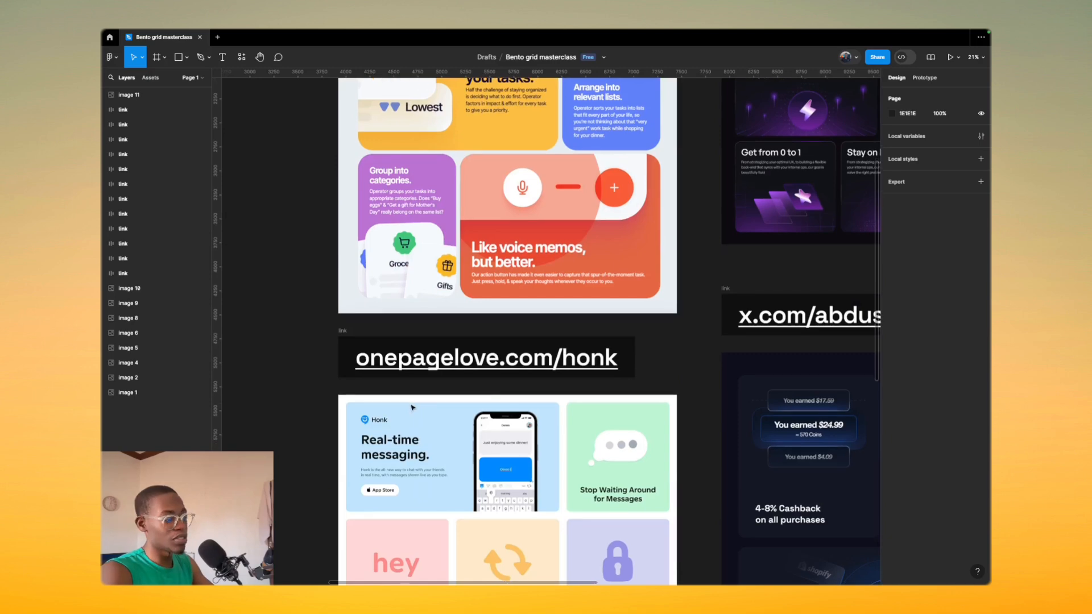
scroll(406, 432, "down", 2)
scroll(411, 422, "down", 1)
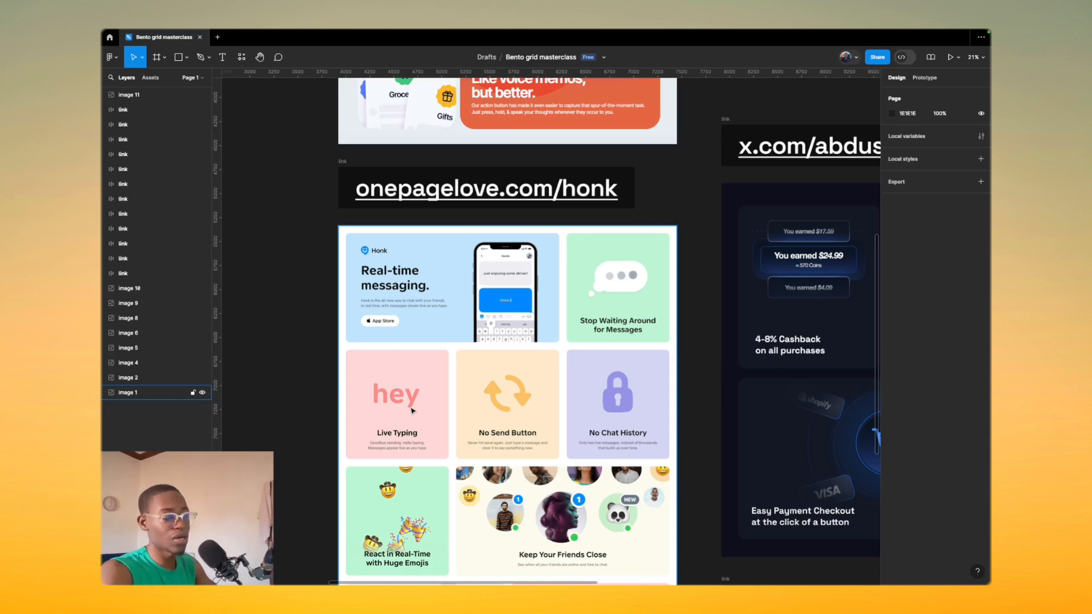
scroll(414, 412, "down", 3)
scroll(419, 360, "up", 1)
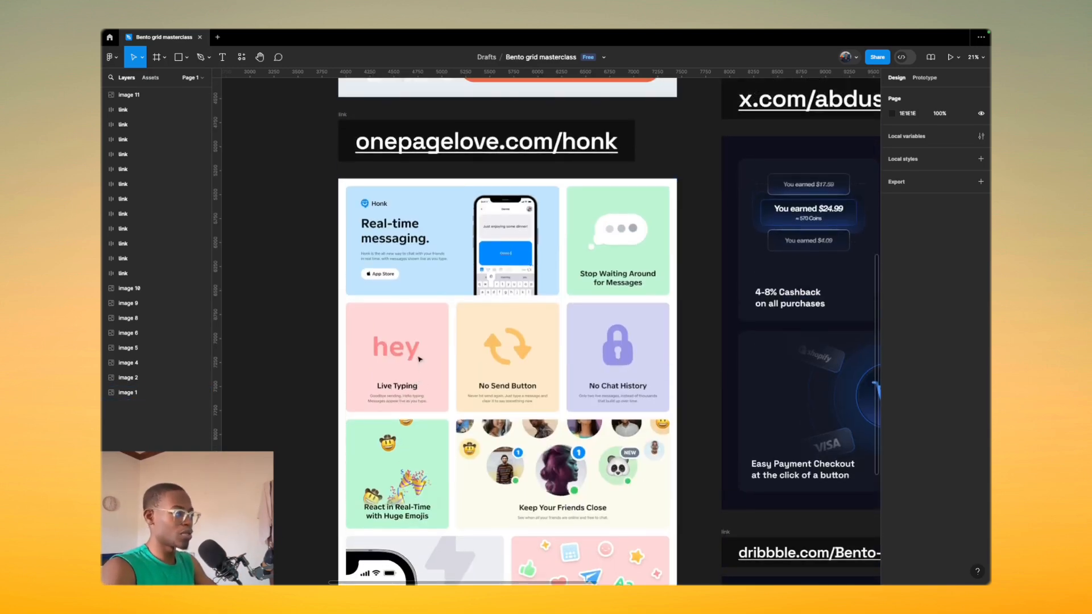
scroll(420, 360, "down", 3)
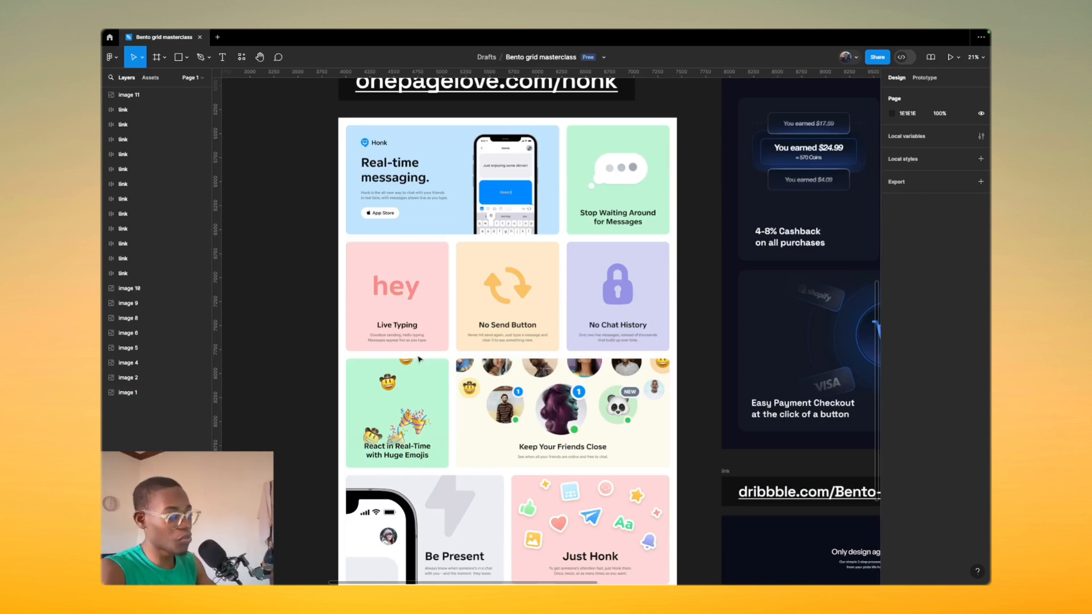
scroll(433, 357, "down", 2)
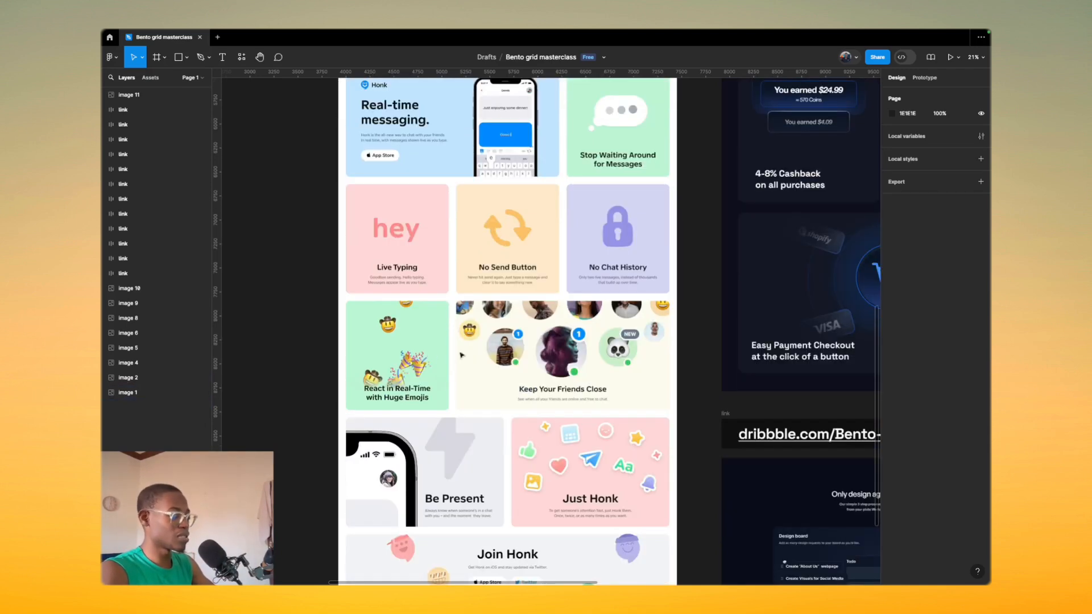
scroll(631, 468, "up", 3)
scroll(485, 264, "down", 2)
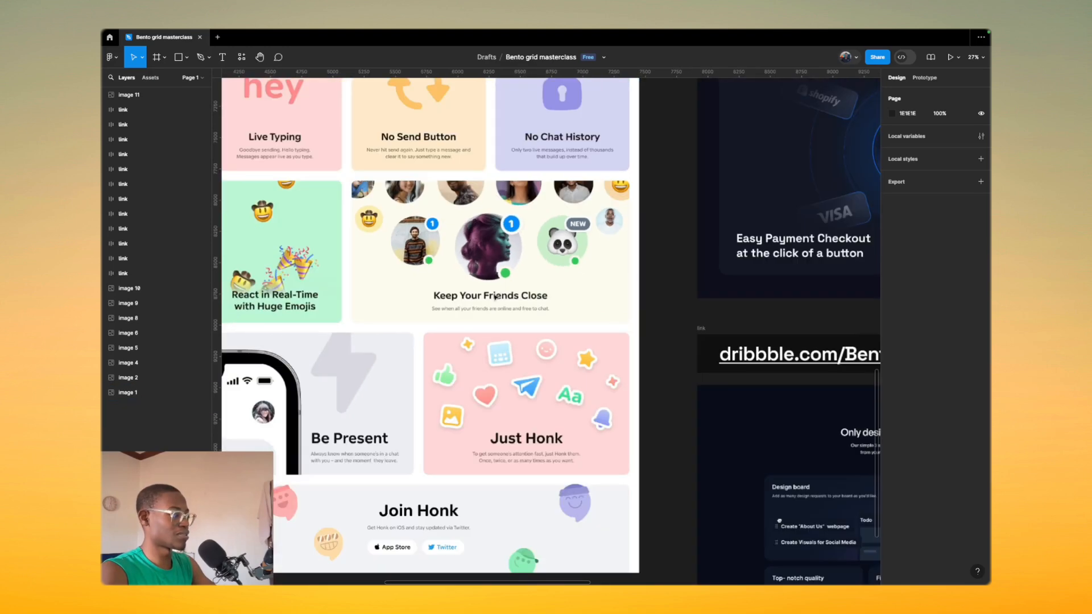
scroll(438, 364, "down", 3)
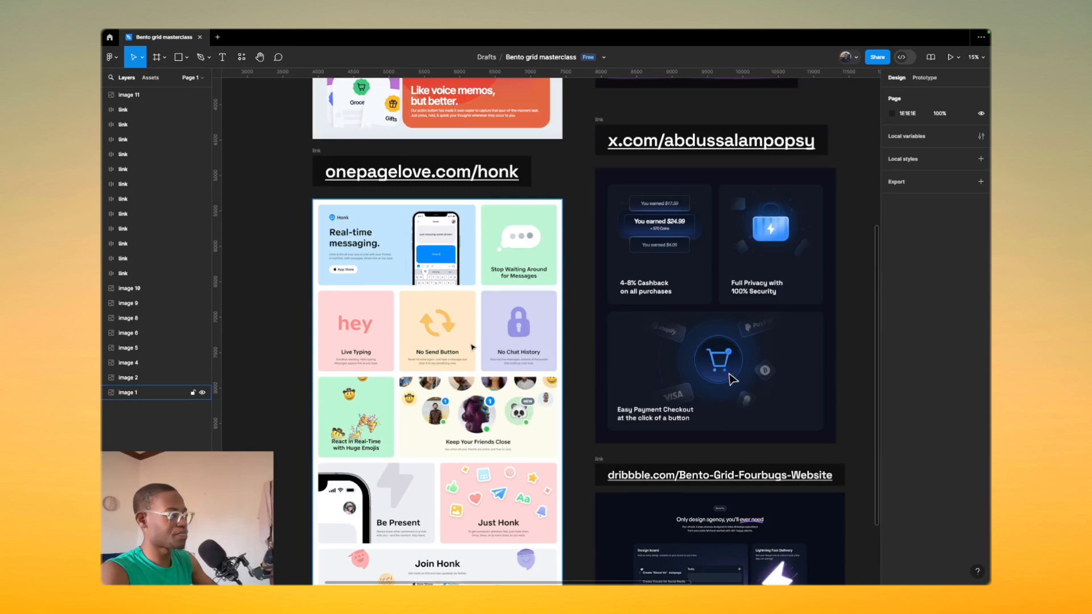
Step: Examine the dark blue bento grid with the cashback, privacy and payment checkout cards in the Premium & glowy vibe column
scroll(471, 346, "right", 3)
scroll(472, 347, "down", 2)
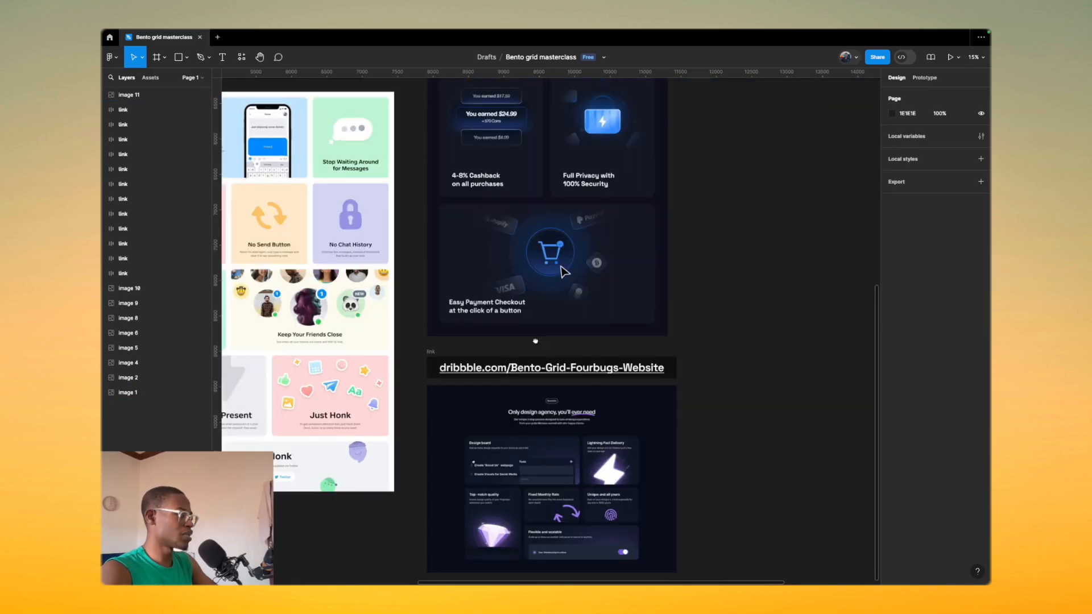
scroll(537, 377, "up", 2)
scroll(538, 377, "up", 2)
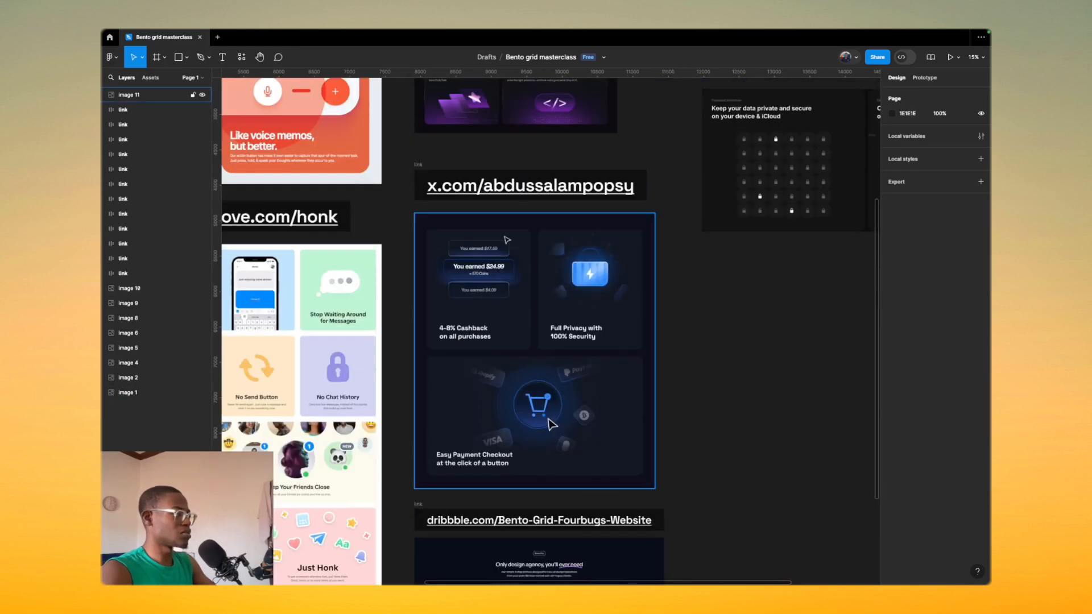
scroll(501, 252, "up", 5)
scroll(446, 288, "down", 5)
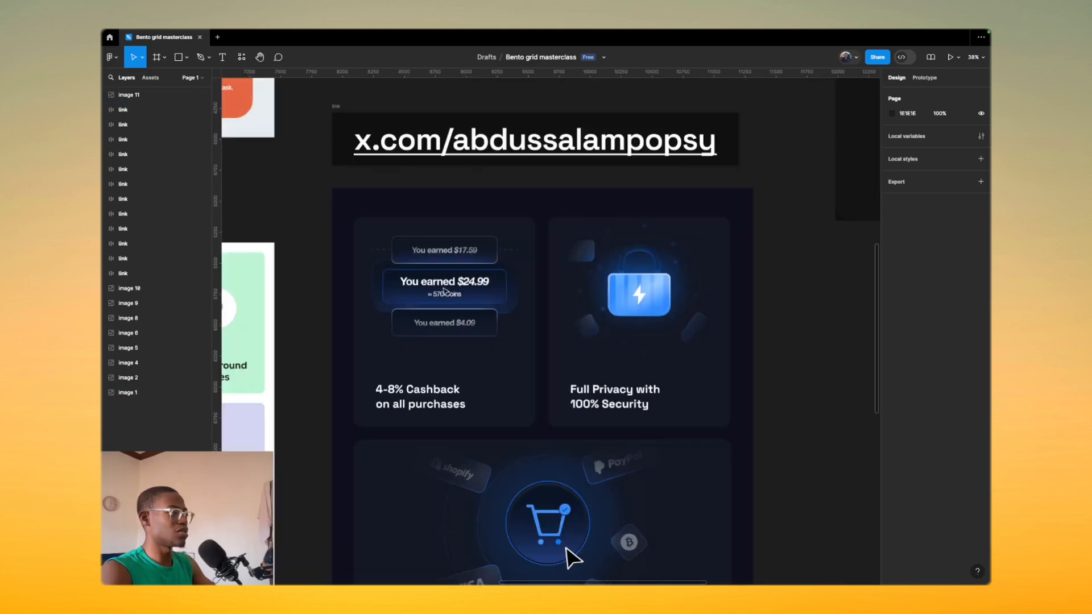
Step: Examine the purple "Crafting quality you'll remember" bento grid, including the glow details of its Instant Impact card
scroll(445, 291, "up", 2)
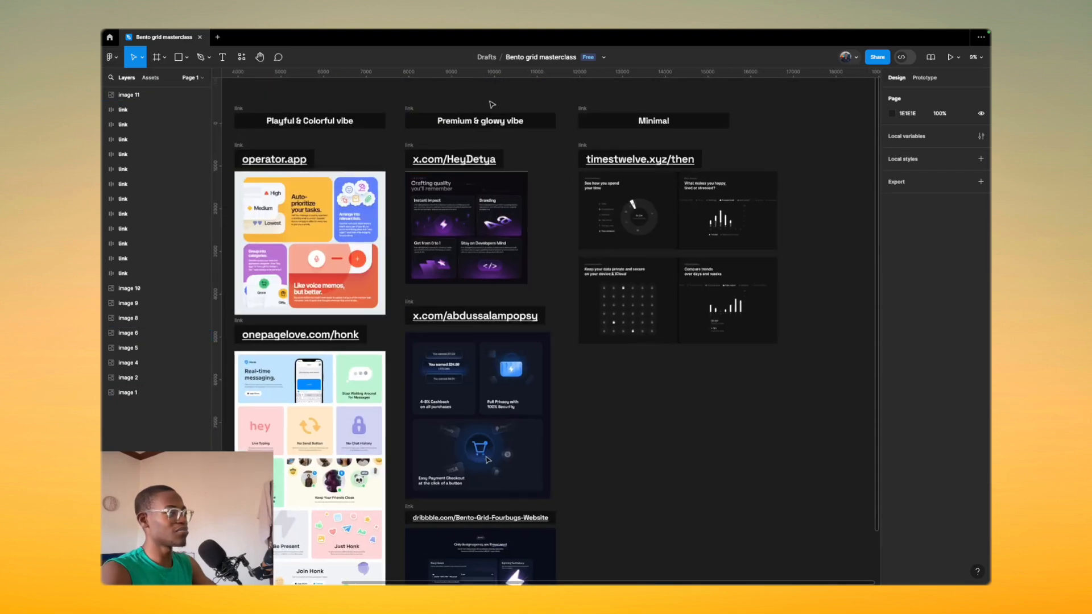
scroll(499, 117, "up", 2)
left_click(443, 268)
scroll(443, 267, "up", 5)
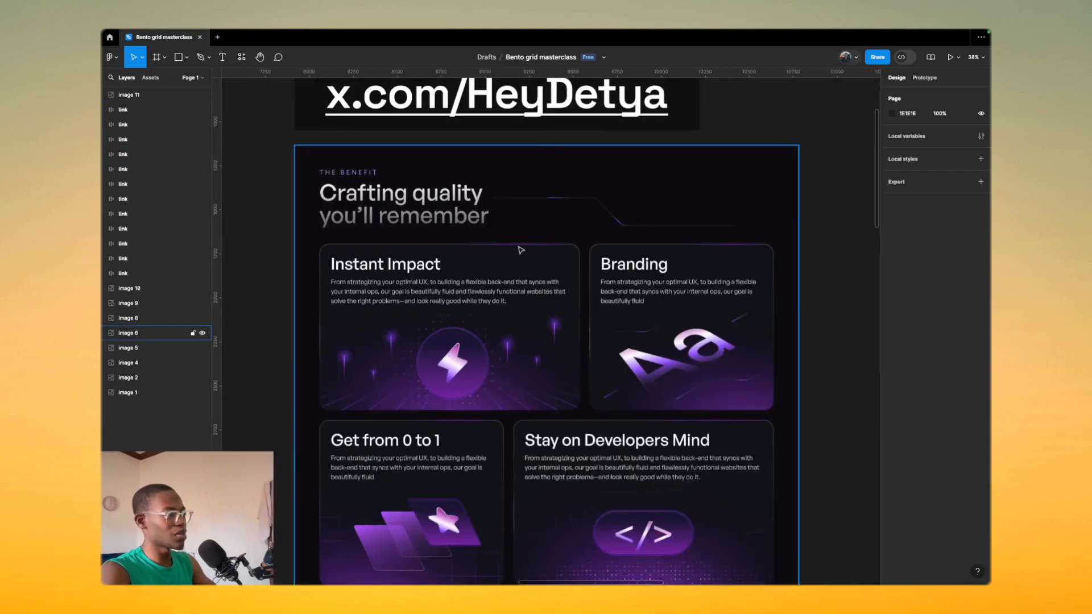
scroll(359, 299, "up", 3)
scroll(359, 300, "up", 4)
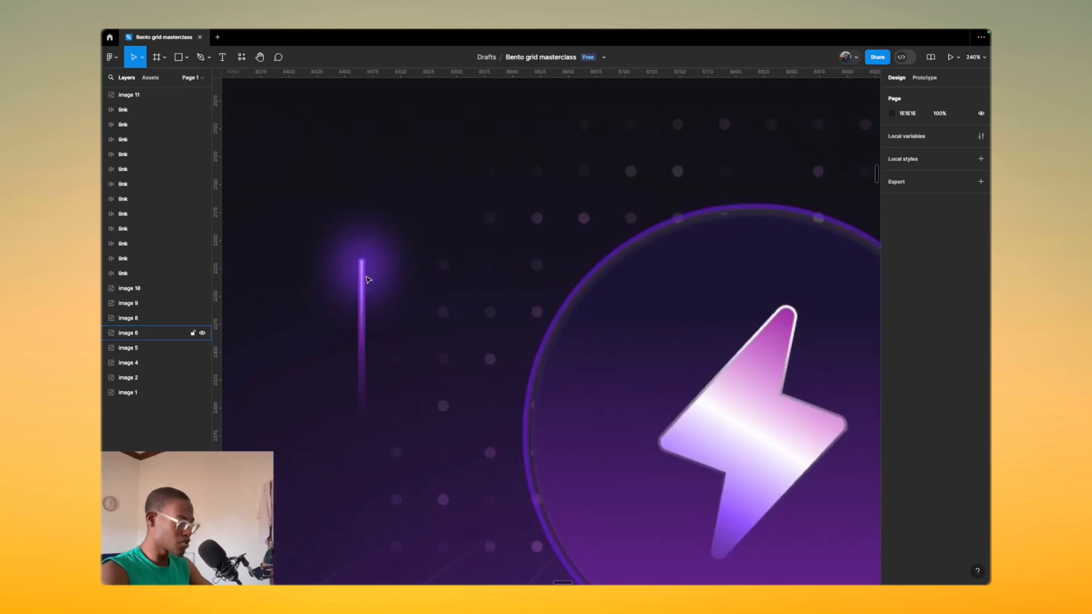
scroll(367, 279, "down", 8)
scroll(395, 332, "down", 1)
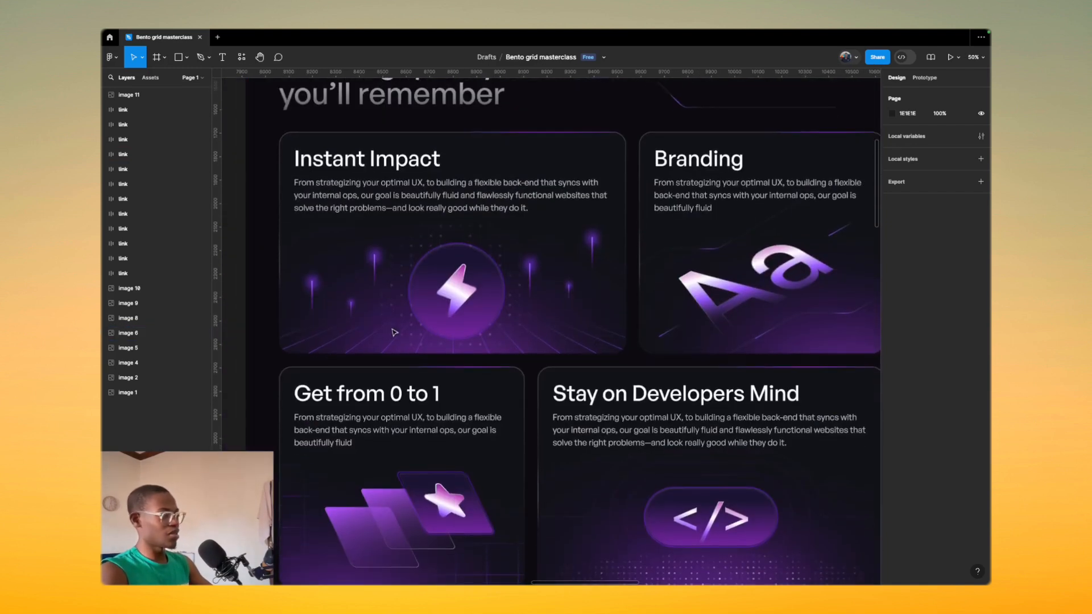
Step: Examine the Easy Payment Checkout card and the dribbble.com/Bento-Grid-Fourbugs-Website grid with its glowing diamond and lightning graphics
scroll(463, 326, "down", 10)
scroll(463, 326, "down", 5)
scroll(477, 370, "down", 4)
scroll(494, 419, "down", 5)
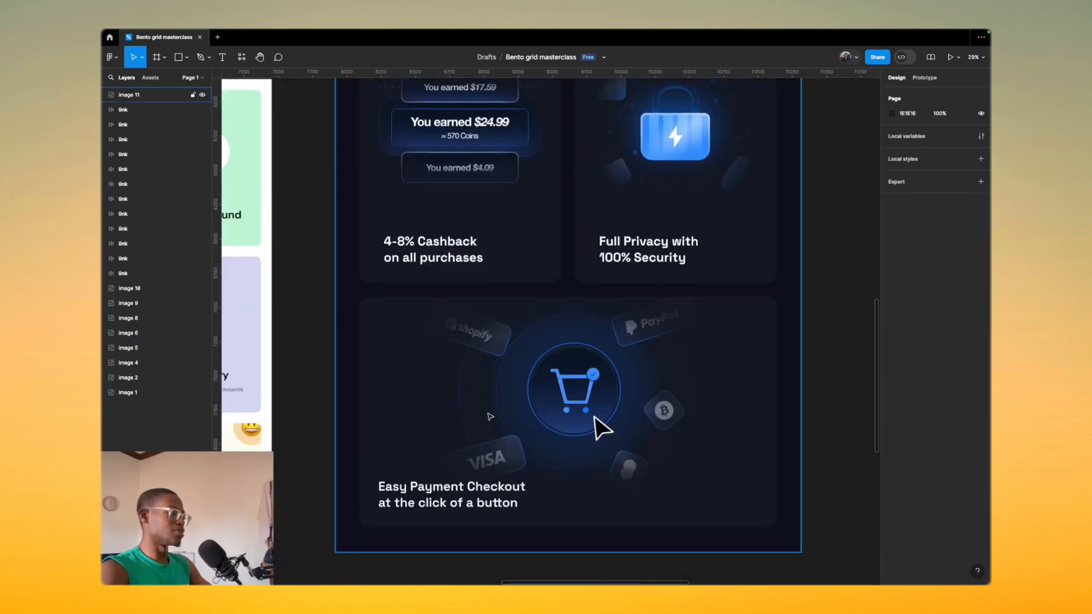
scroll(492, 416, "down", 6)
scroll(410, 433, "up", 4)
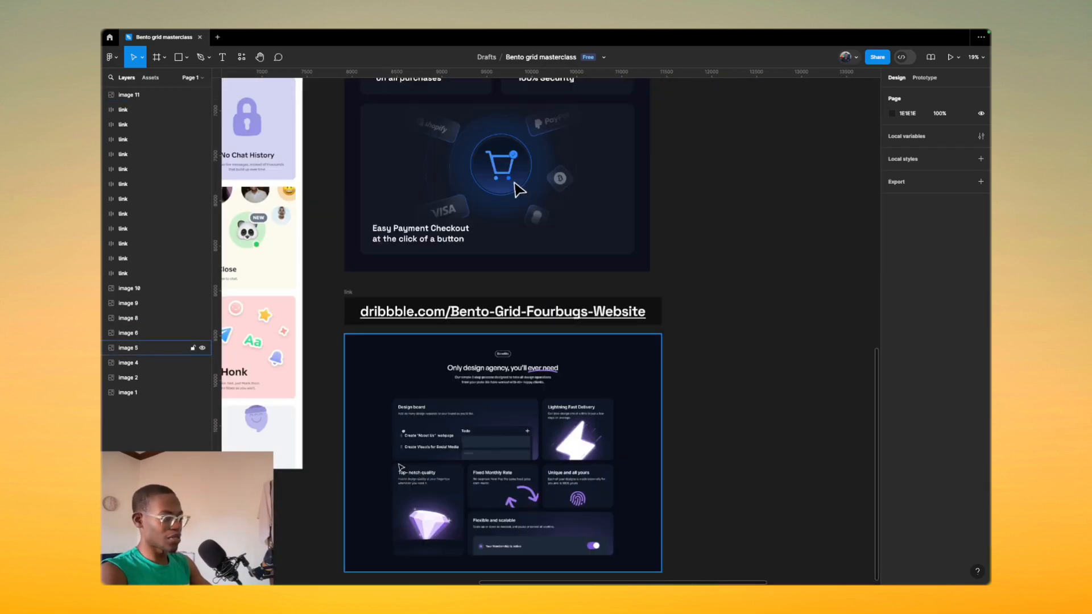
scroll(405, 407, "down", 2)
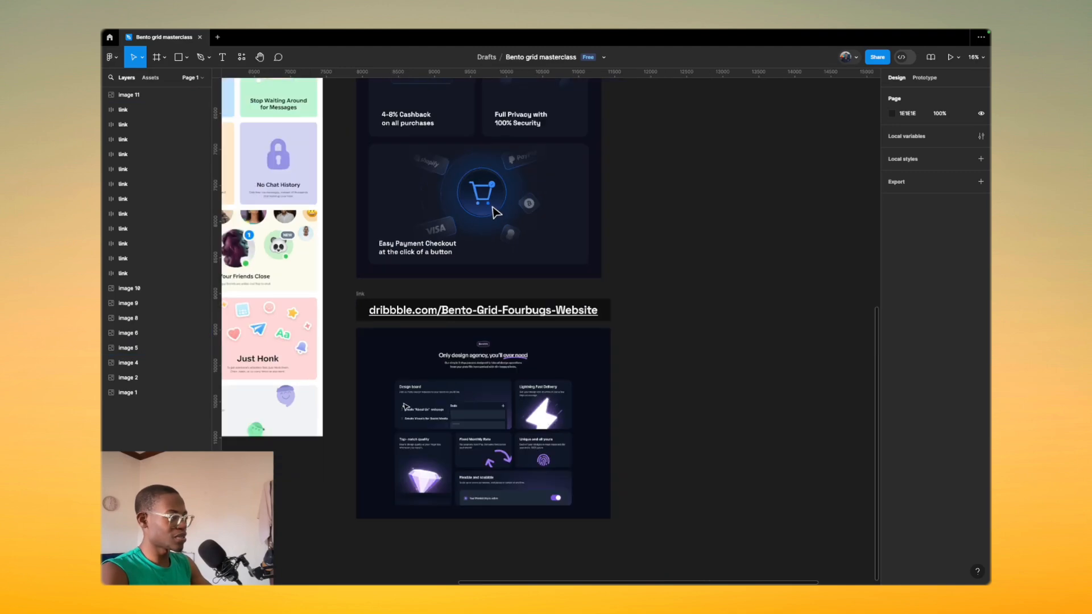
scroll(405, 407, "up", 8)
scroll(376, 437, "down", 8)
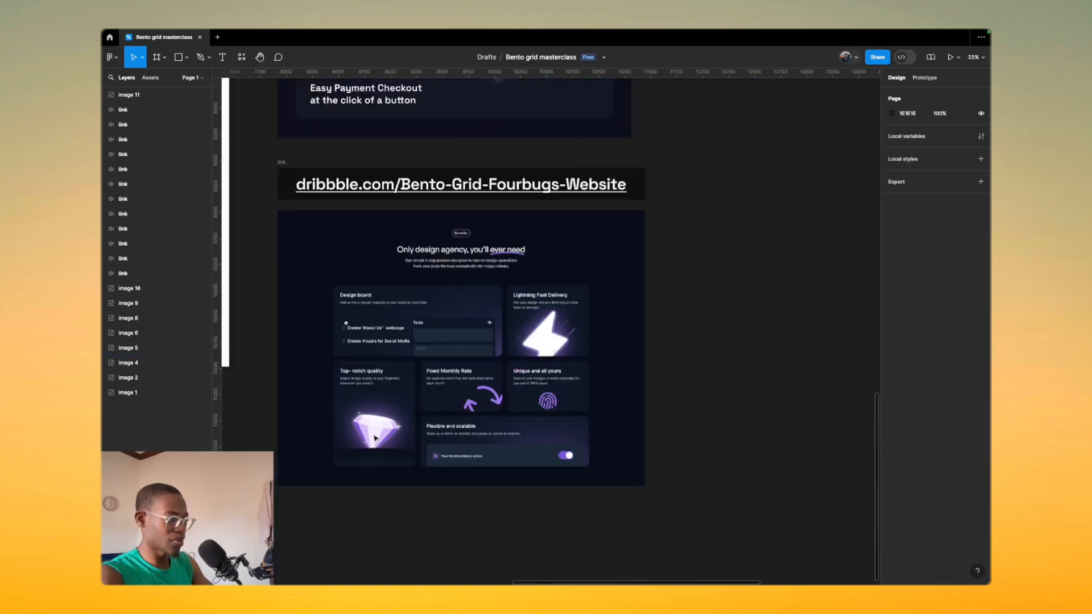
scroll(375, 438, "down", 2)
scroll(459, 374, "up", 5)
scroll(458, 374, "down", 5)
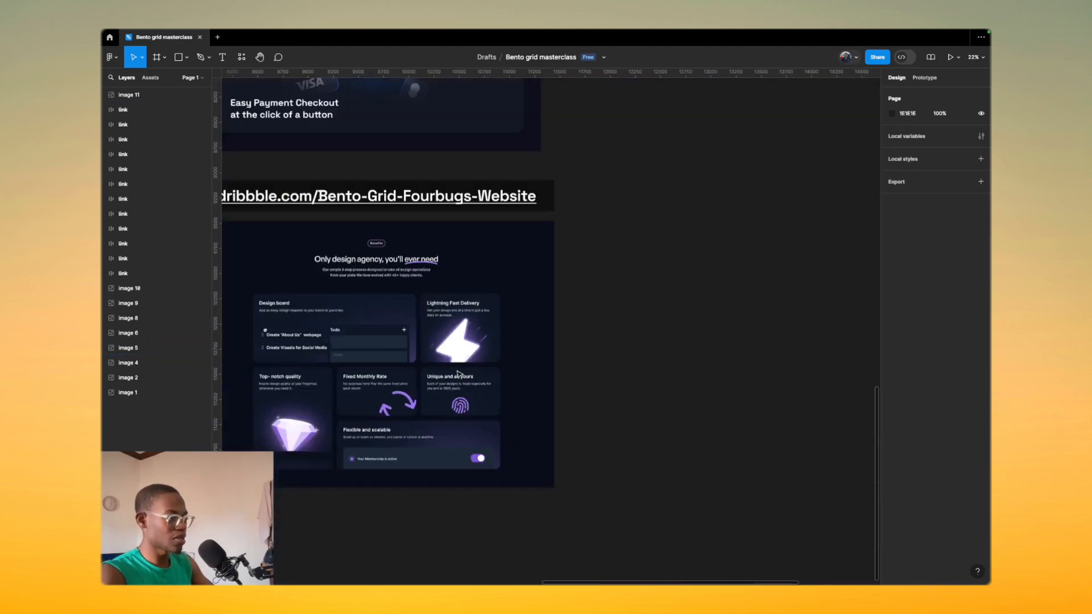
Step: Examine the timestwelve.xyz/then bento grid in the Minimal column, from the time breakdown card to the password protection and detailed statistics cards
scroll(390, 93, "up", 1)
scroll(369, 381, "down", 5)
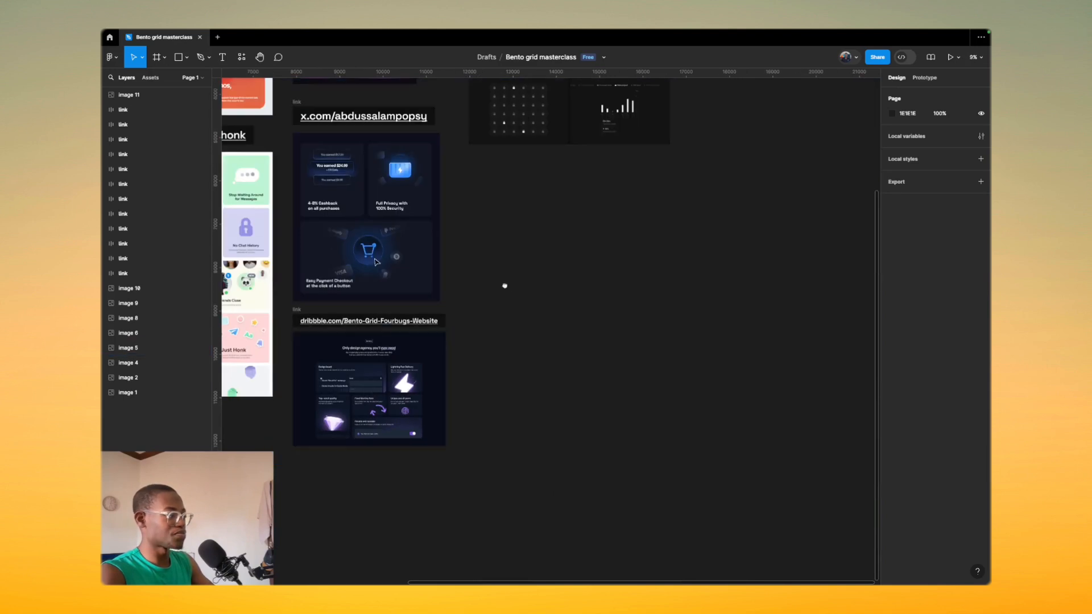
scroll(507, 289, "up", 5)
scroll(512, 290, "up", 5)
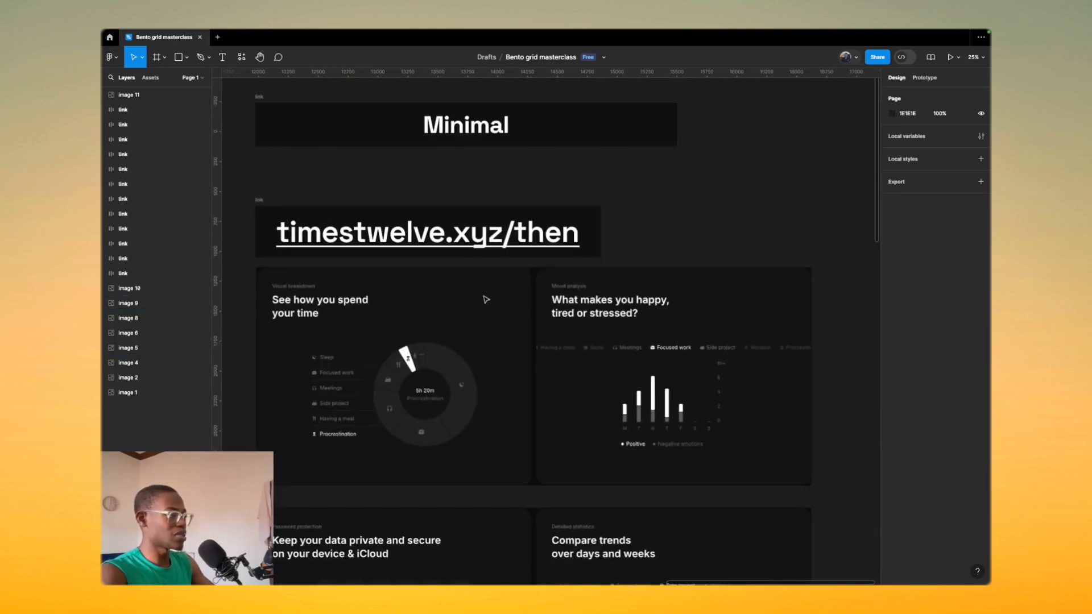
scroll(490, 298, "up", 2)
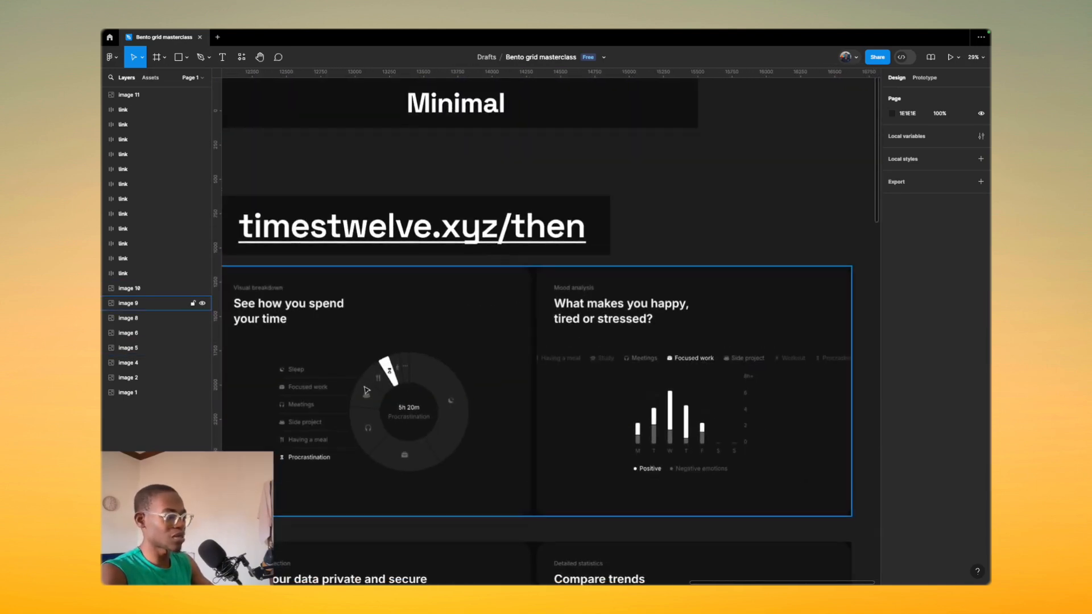
scroll(373, 384, "down", 1)
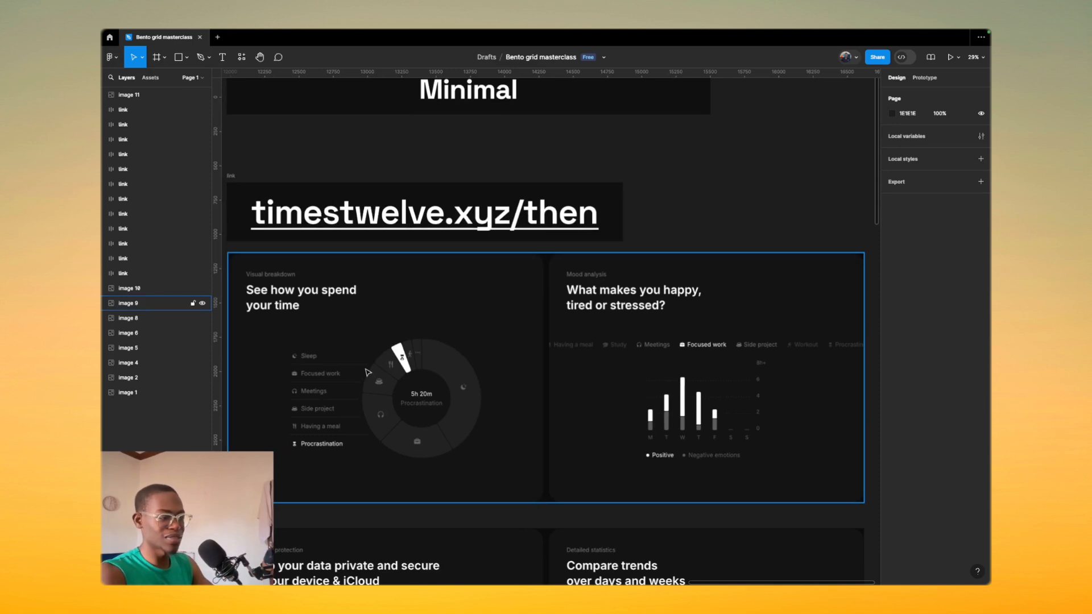
scroll(368, 369, "down", 5)
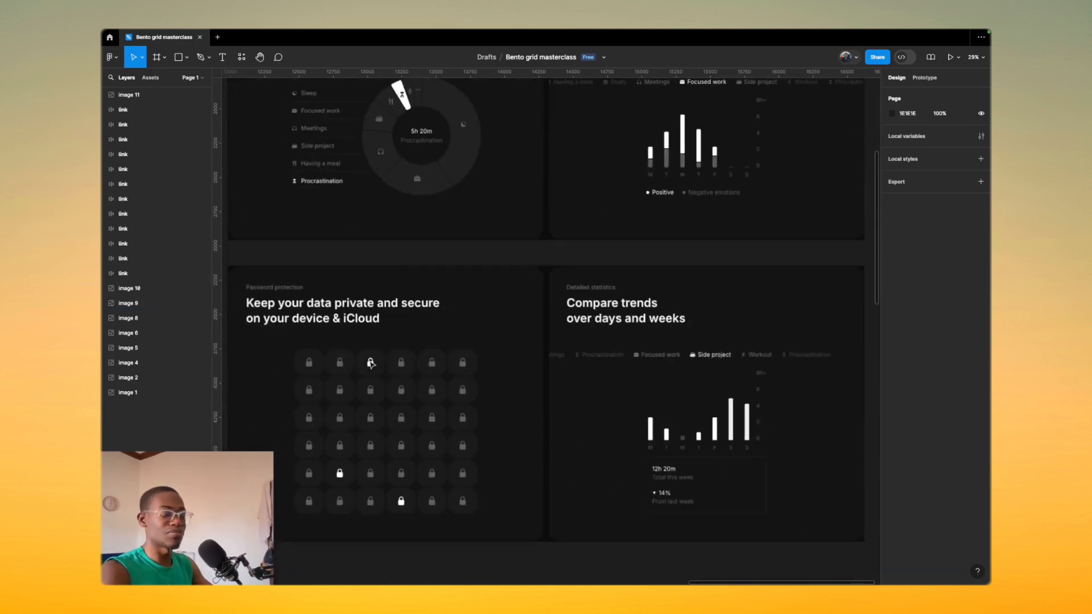
scroll(371, 364, "down", 1)
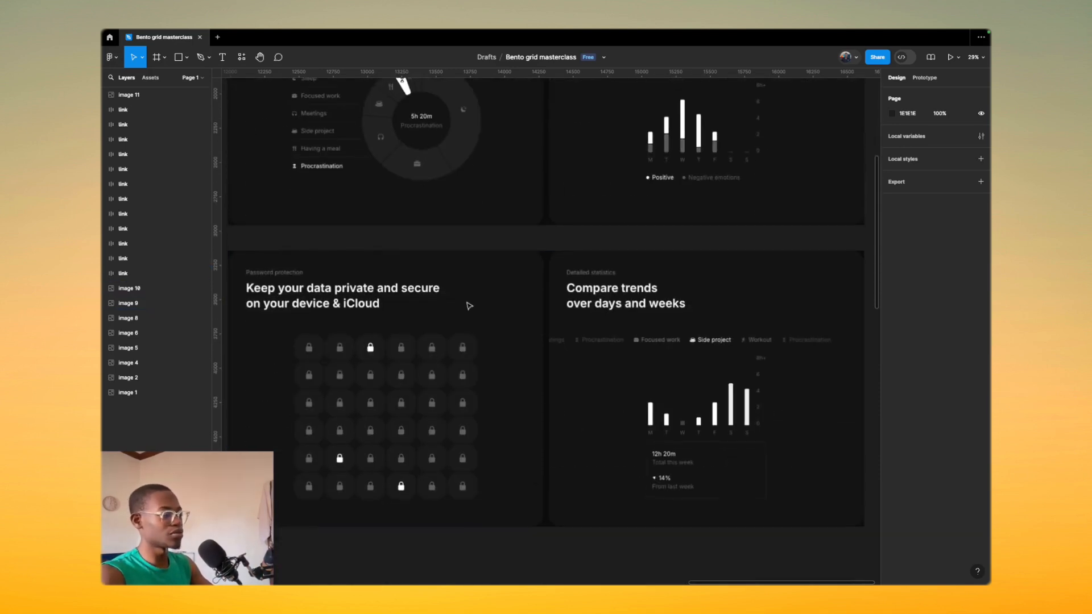
scroll(370, 364, "down", 5)
scroll(469, 306, "down", 6)
scroll(480, 318, "left", 3)
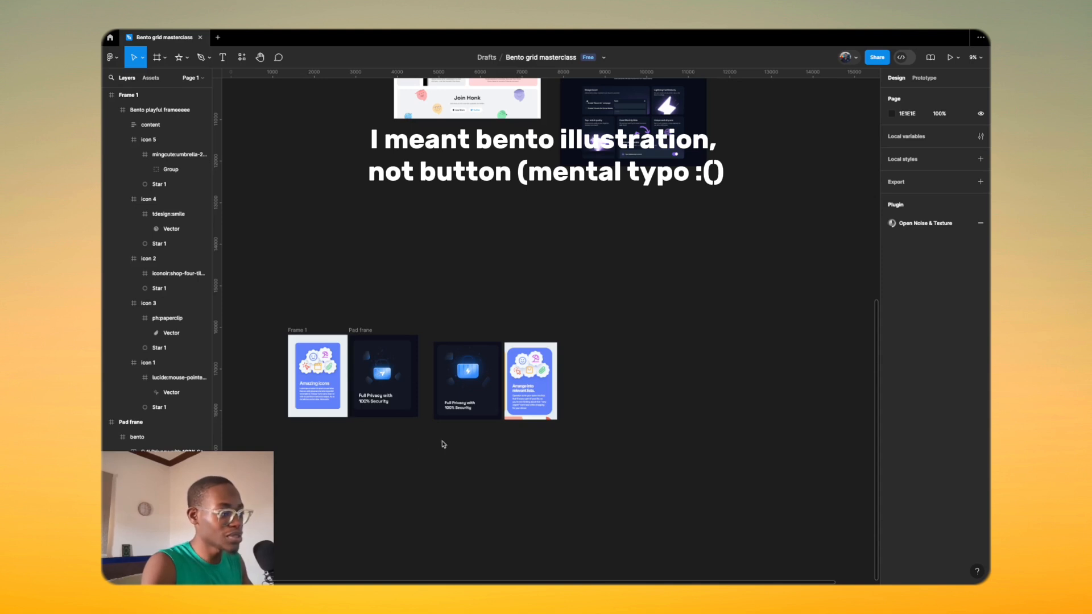
Step: Place a copy of the paper-plane padlock from the recreated Full Privacy card on the empty canvas above that card
scroll(449, 389, "up", 5)
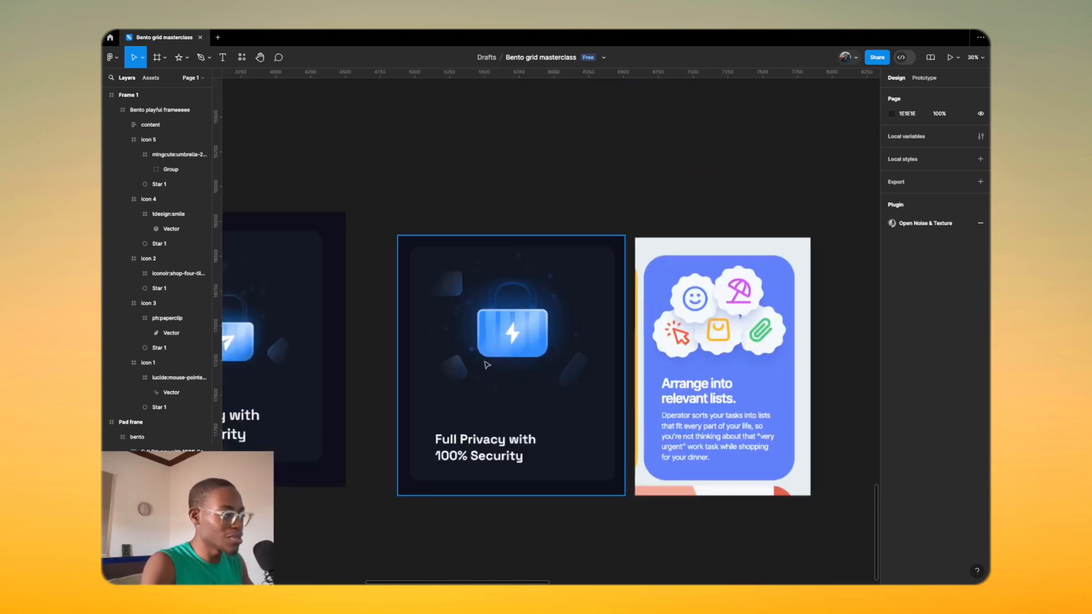
scroll(387, 346, "down", 3)
scroll(387, 346, "left", 3)
scroll(444, 335, "up", 3)
left_click(432, 324)
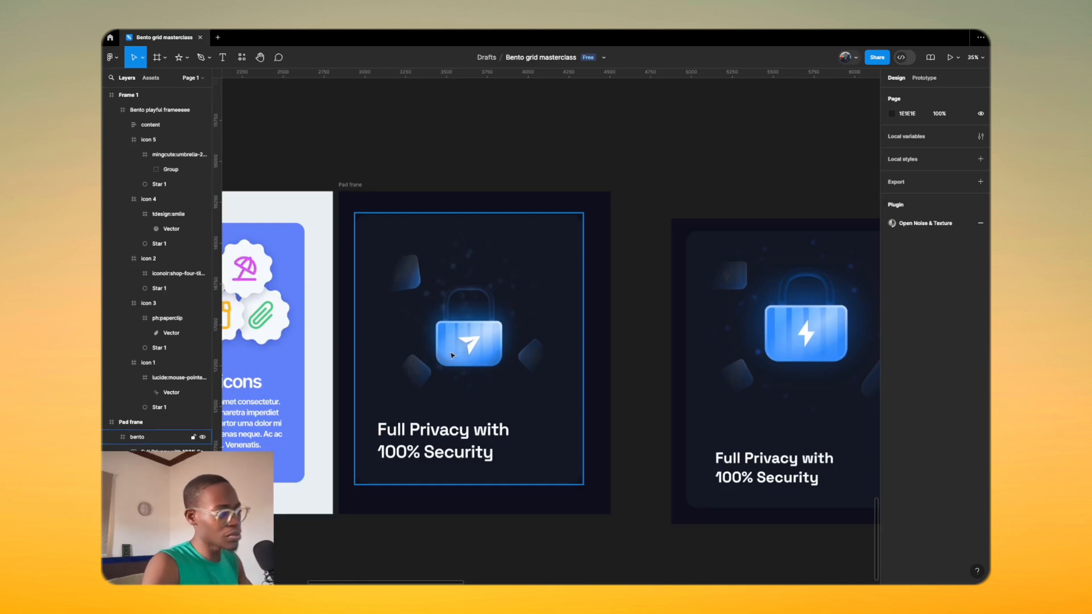
left_click(469, 355)
left_click(464, 346)
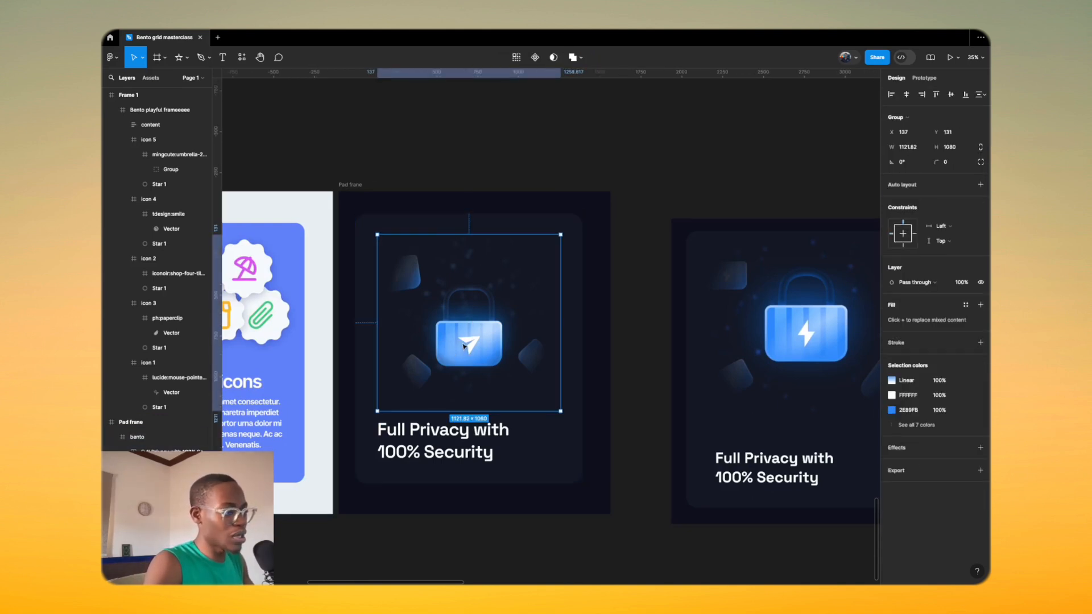
left_click(464, 345)
left_click_drag(460, 321, 461, 284)
left_click_drag(456, 340, 490, 128)
left_click_drag(449, 216, 464, 399)
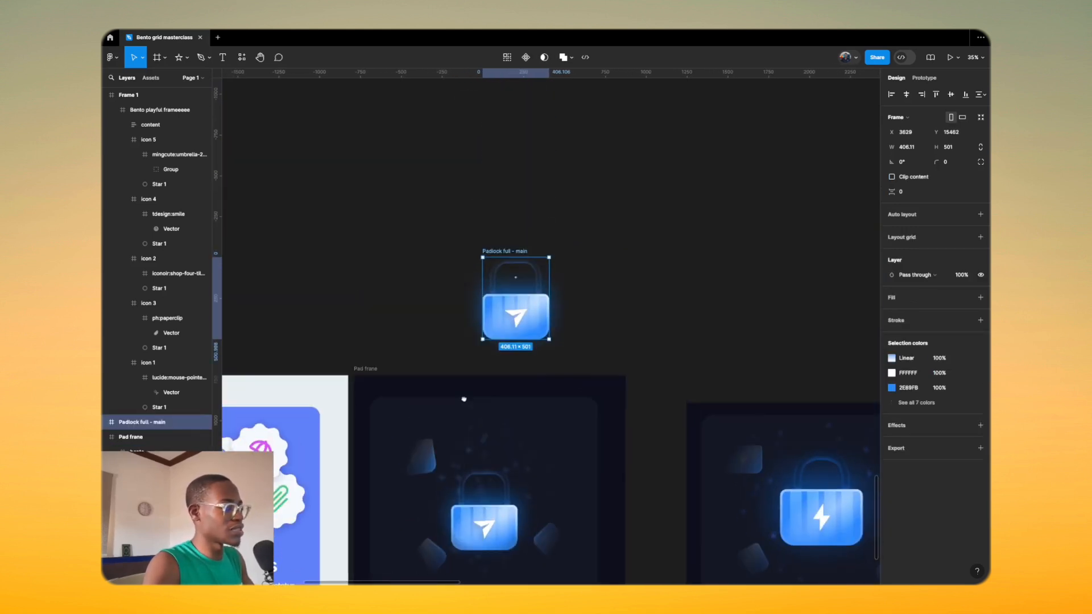
Step: Draw a rectangle of about 386 × 259 beside the copied padlock, level with its body
scroll(519, 307, "up", 6)
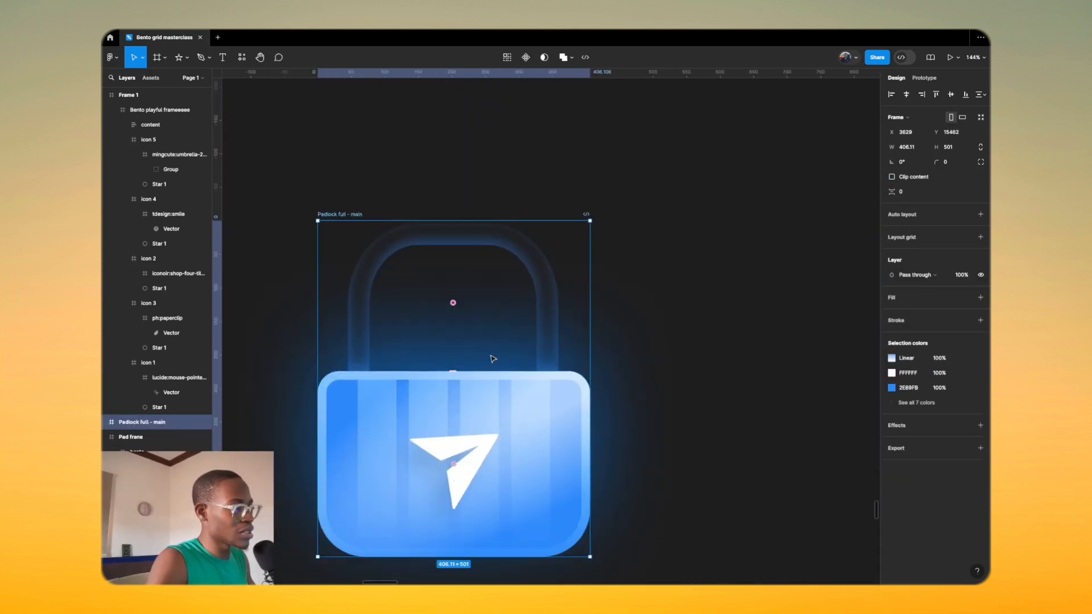
scroll(493, 359, "down", 4)
left_click(487, 290)
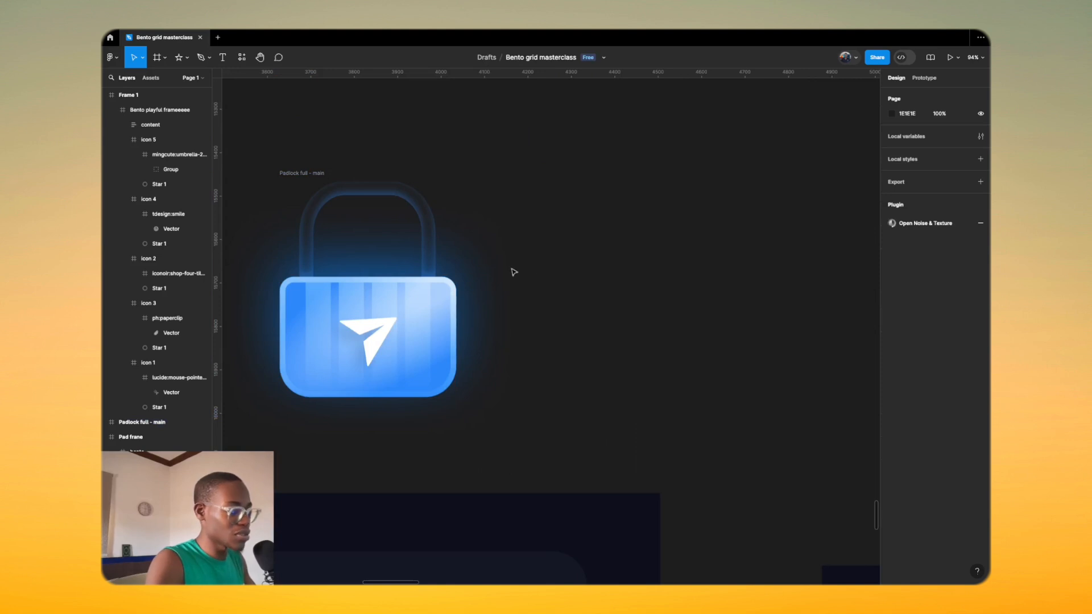
key("r")
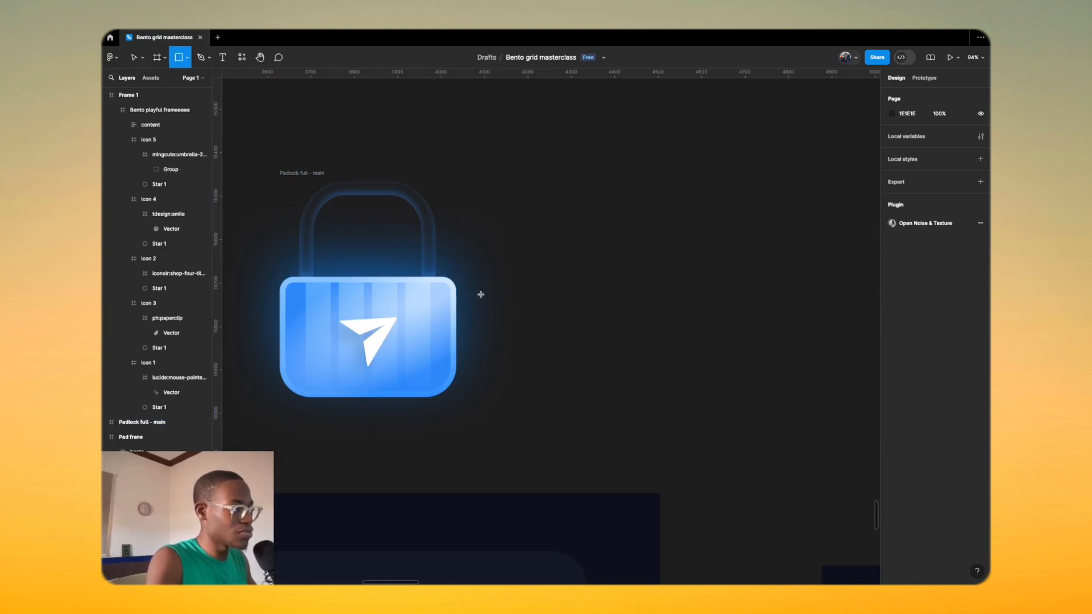
left_click_drag(482, 287, 649, 400)
left_click_drag(587, 358, 589, 345)
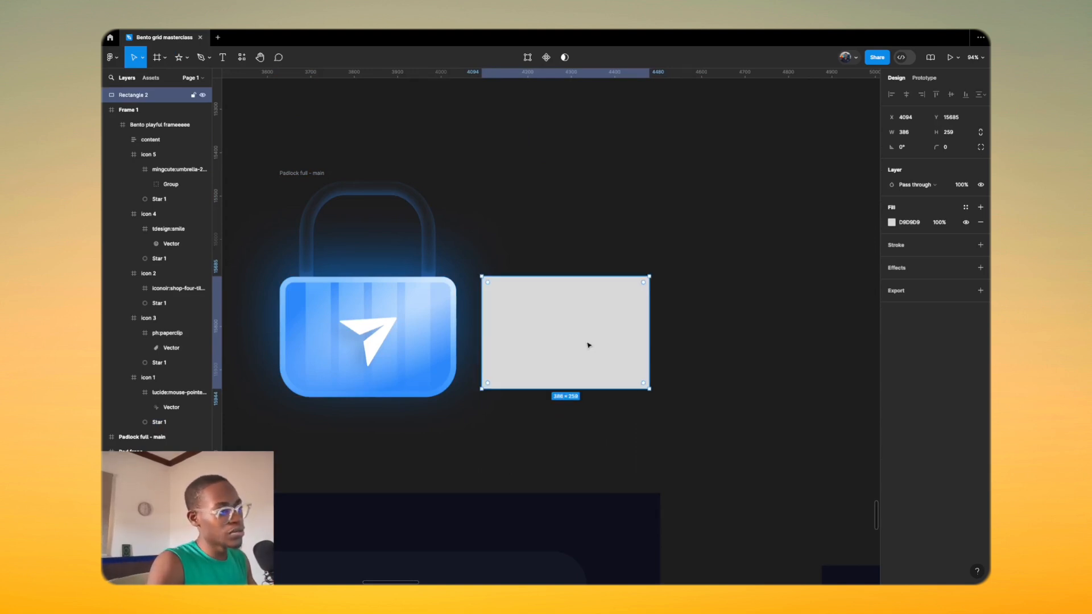
left_click_drag(589, 345, 589, 350)
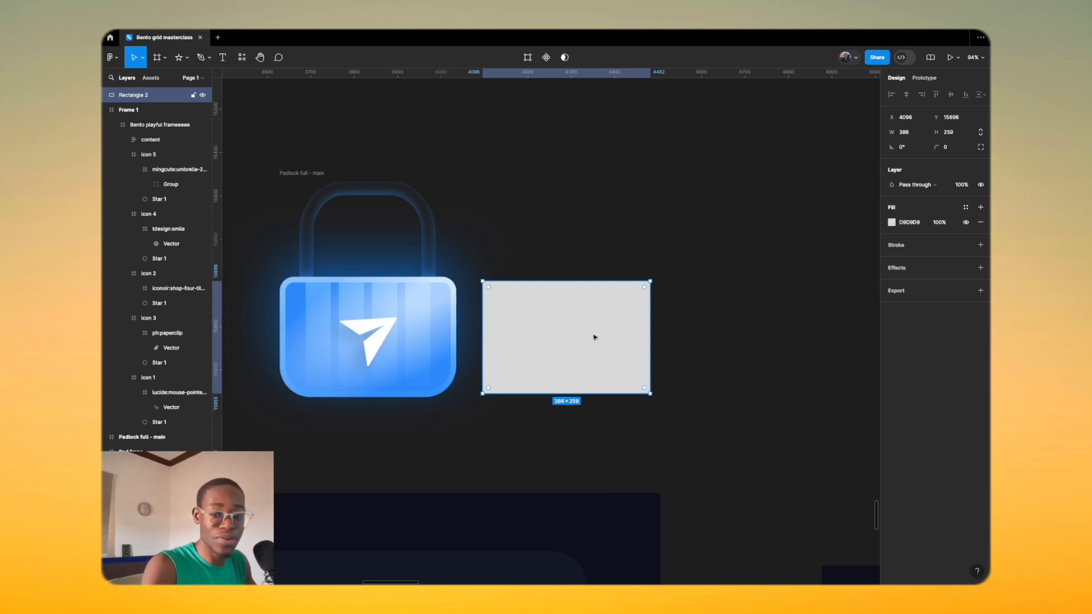
Step: Set the rectangle's individual corner radii to 40 for both top corners and 88 for both bottom corners
left_click(981, 146)
left_click(814, 174)
type("40")
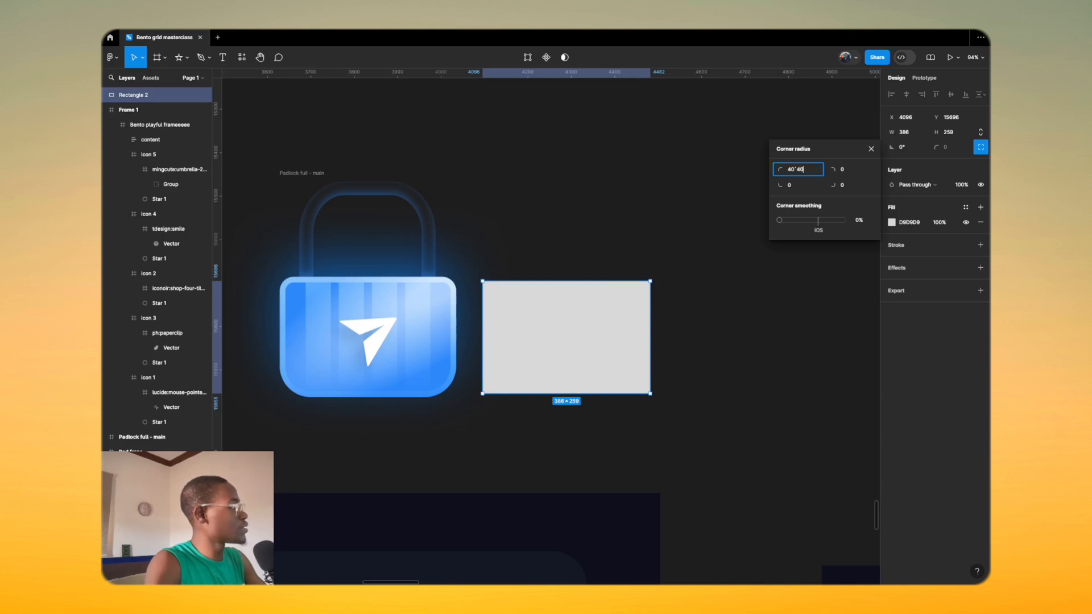
key("Tab")
type("40")
key("Tab")
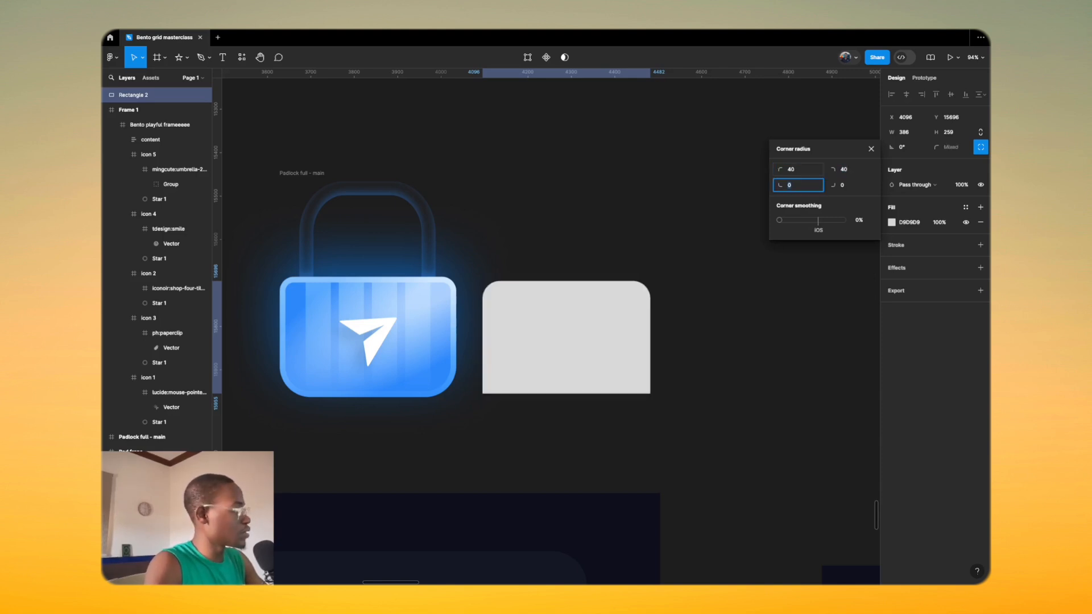
type("88")
key("Tab")
type("8")
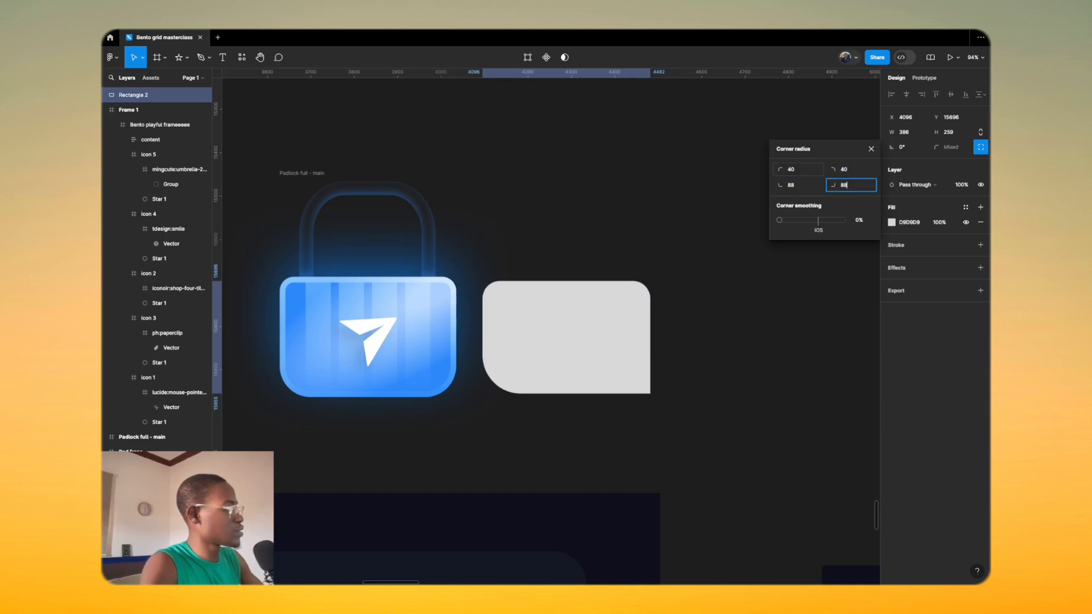
key("Return")
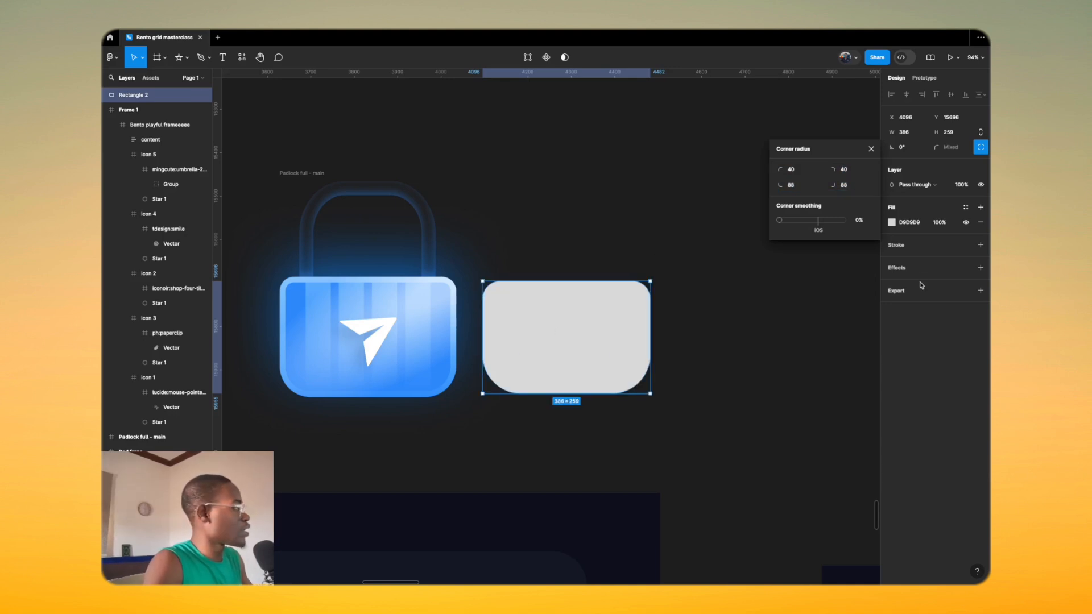
Step: Change the rounded rectangle's fill to the blue 4892E9 to resemble the padlock body
left_click(891, 222)
left_click_drag(815, 308, 769, 345)
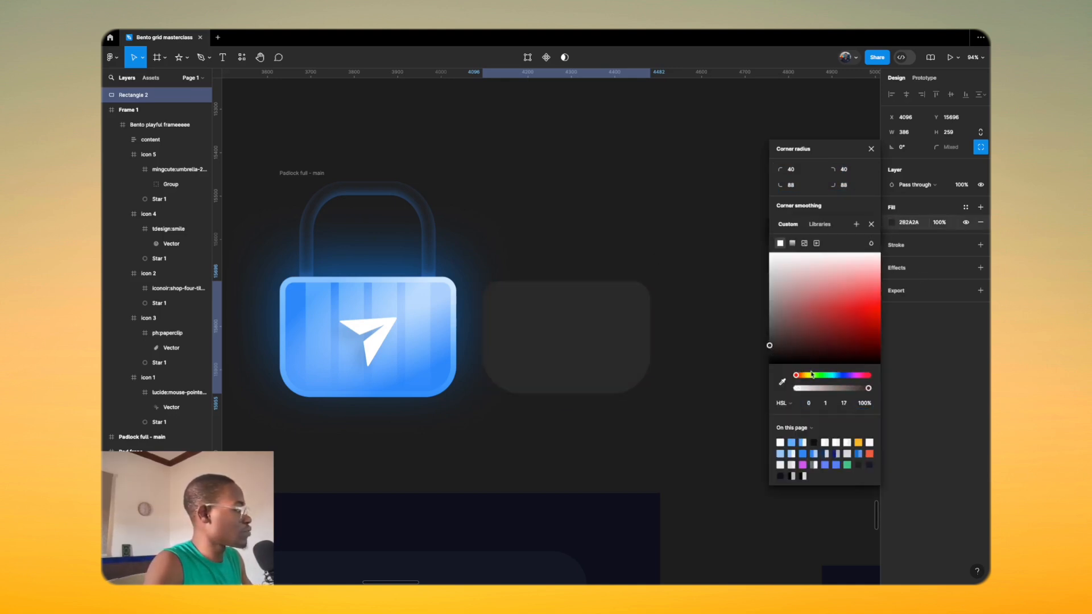
left_click(842, 375)
left_click_drag(851, 353, 858, 302)
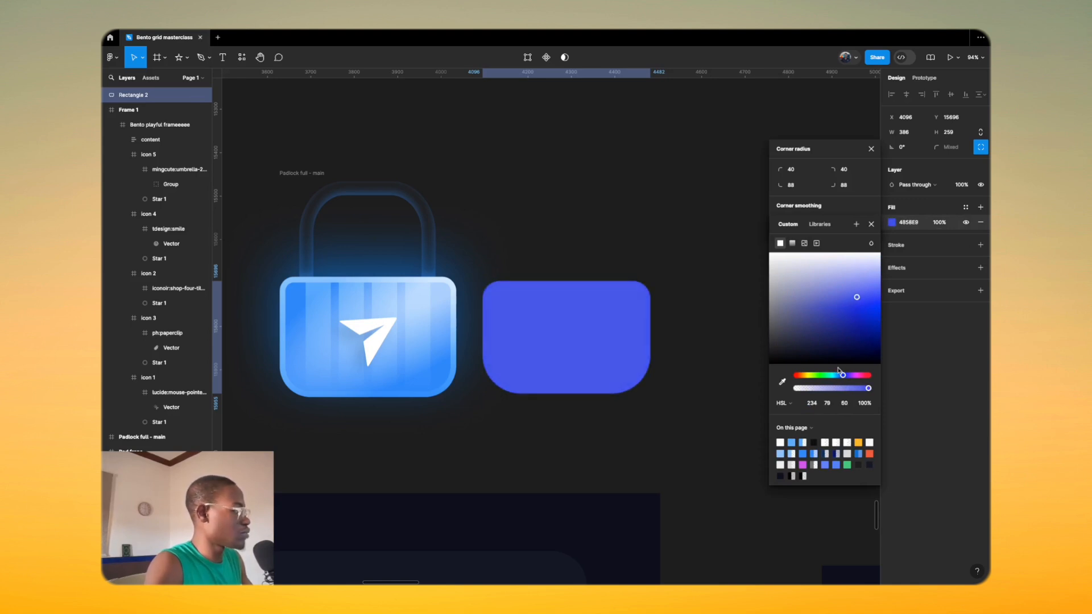
left_click_drag(842, 375, 840, 377)
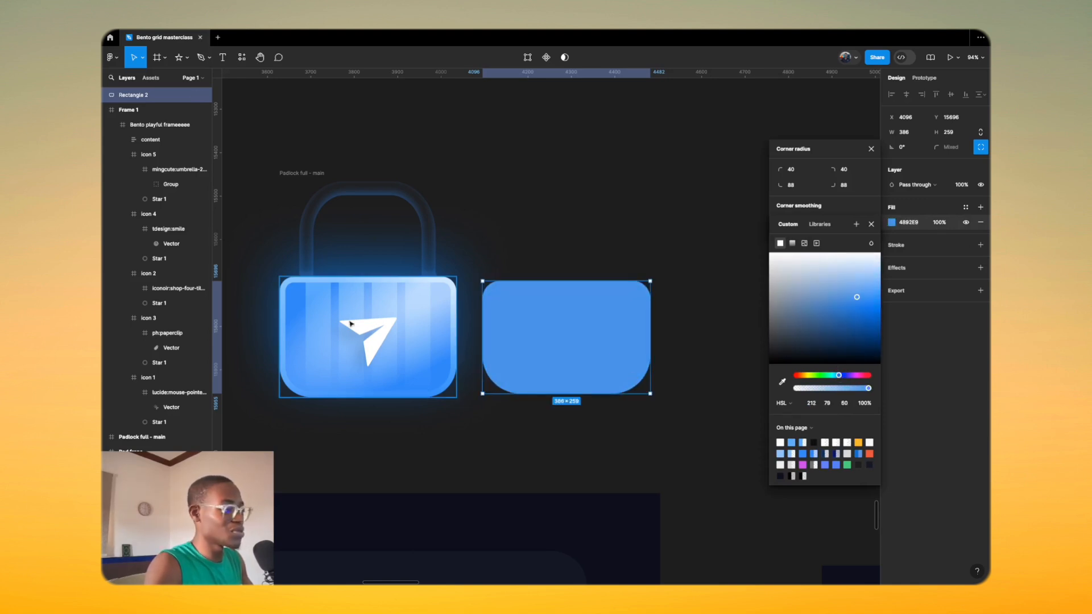
Step: Rename the blue rounded rectangle's layer as fill
scroll(411, 333, "down", 5)
left_click(507, 247)
left_click(497, 314)
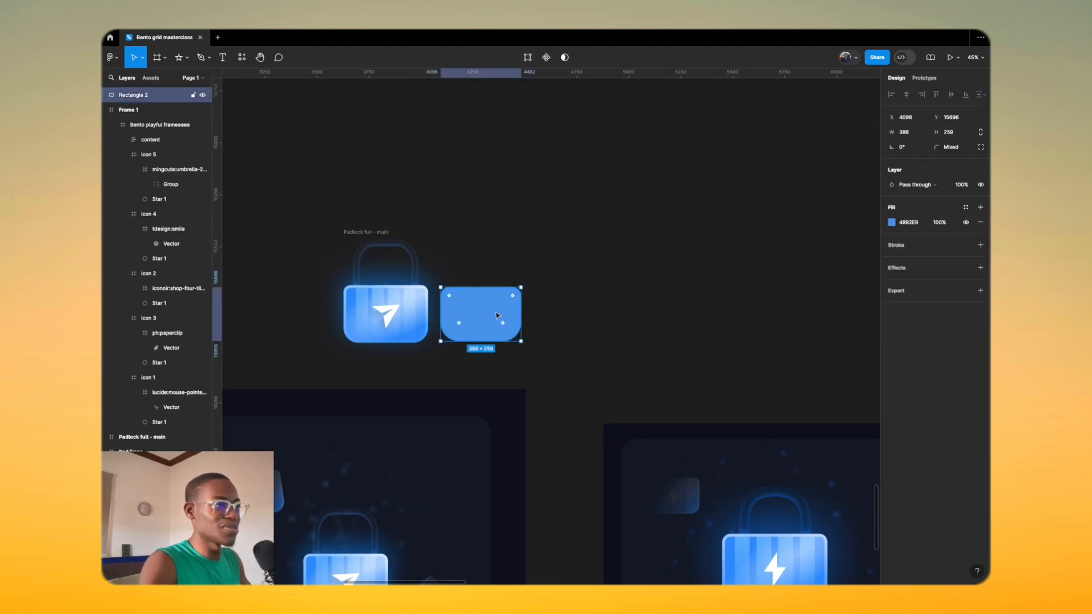
key("super+r")
type("f")
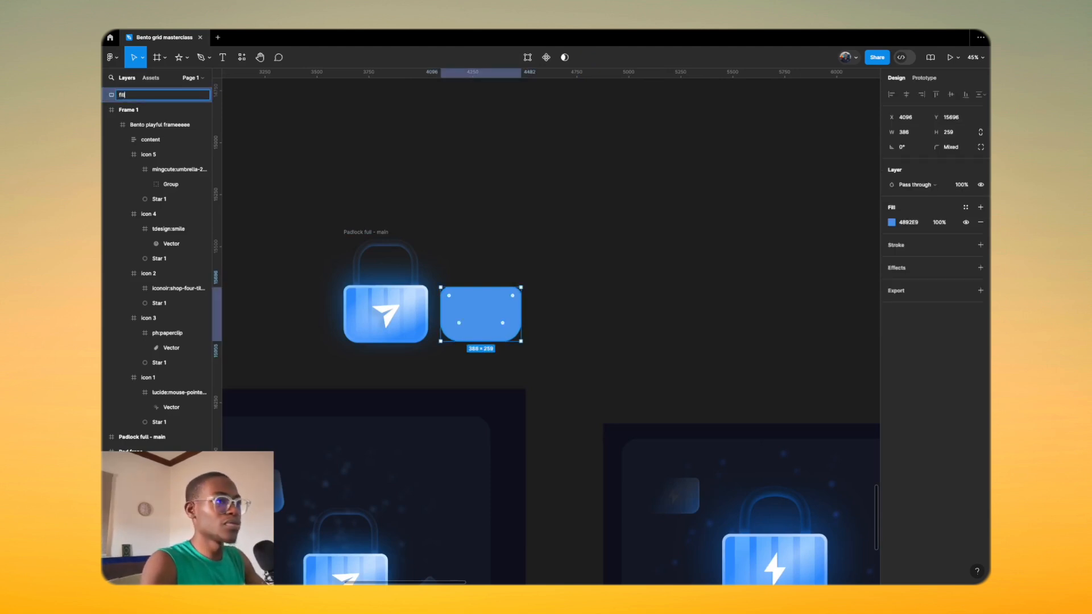
type("ill")
key("Return")
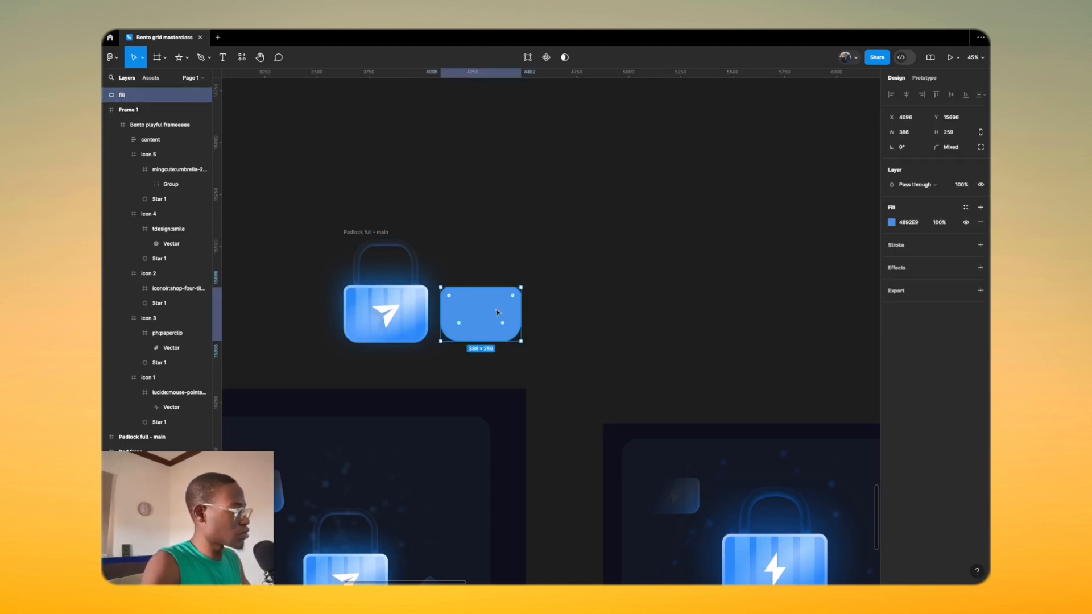
Step: Duplicate the fill shape in place and rename the duplicate as stroke
key("super+d")
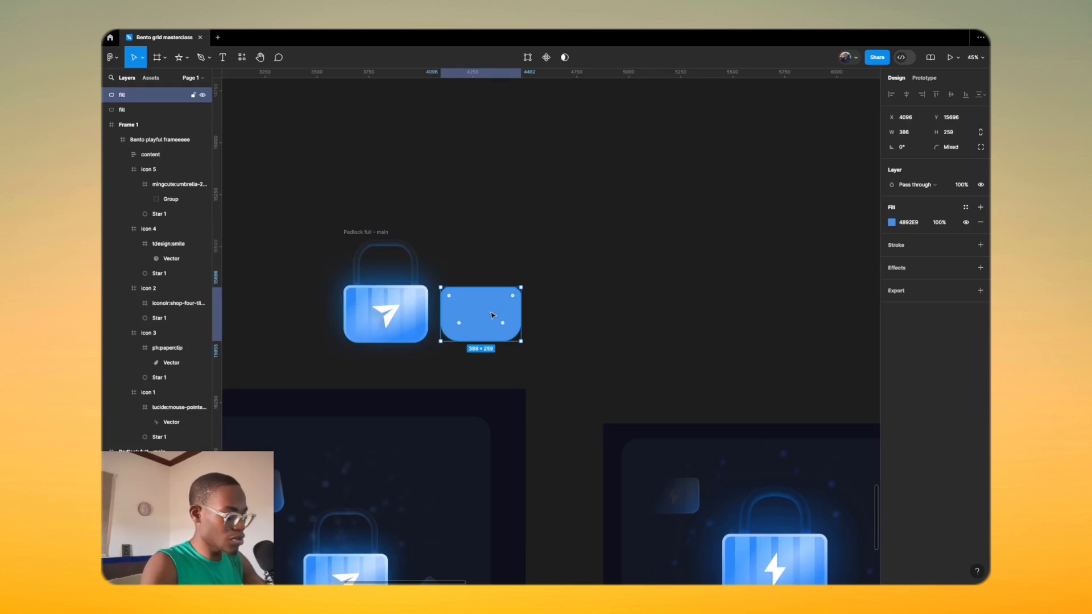
key("super+r")
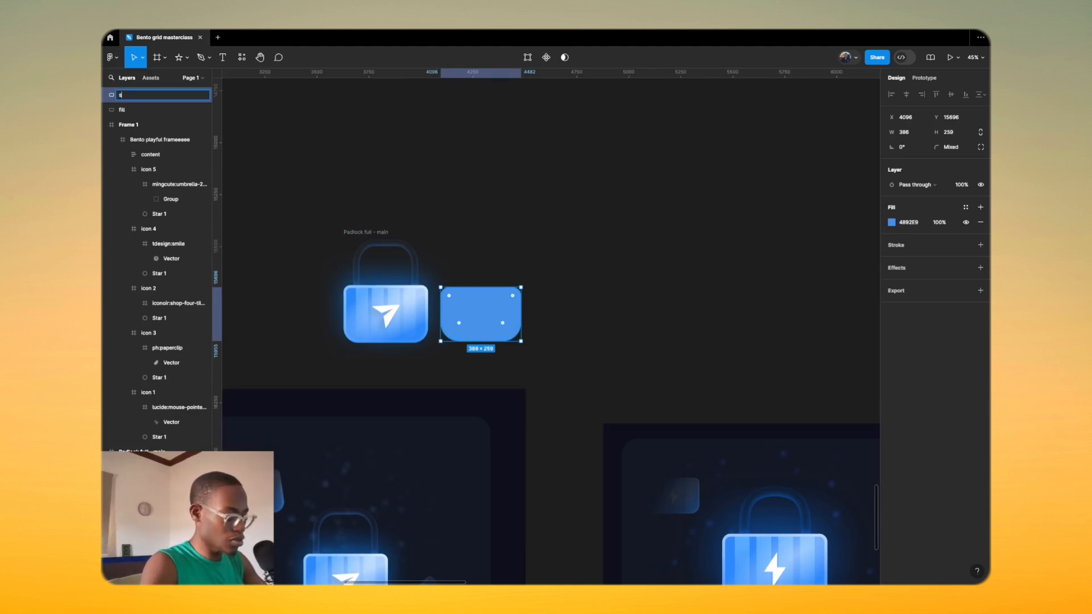
type("stroke")
key("Return")
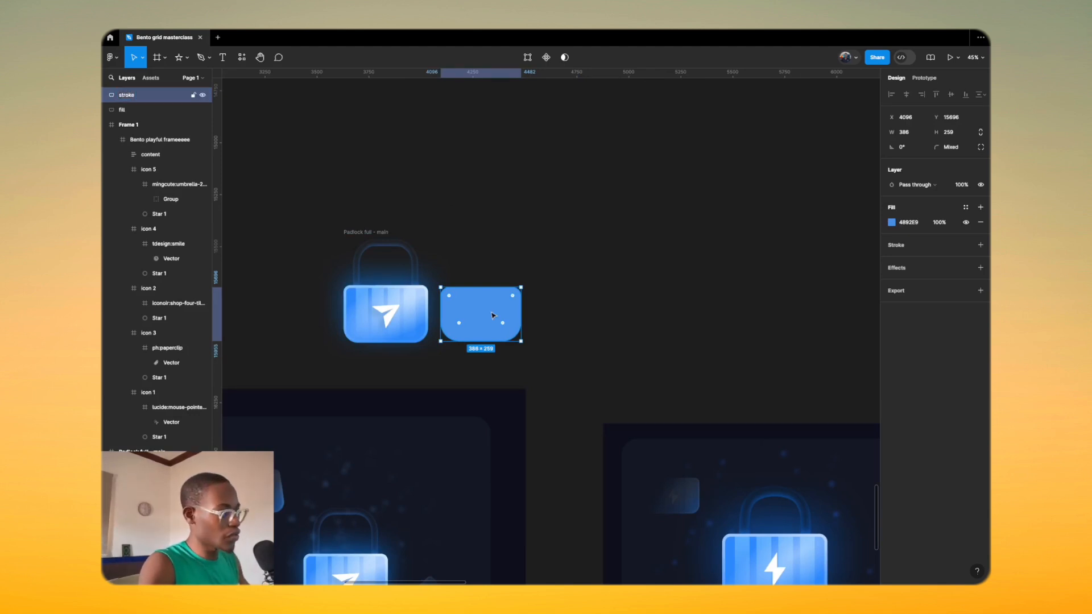
Step: Swap the stroke layer's fill for an inside stroke, 17 thick and white FFFFFF
scroll(492, 316, "up", 5)
key("shift+x")
left_click_drag(930, 256, 961, 262)
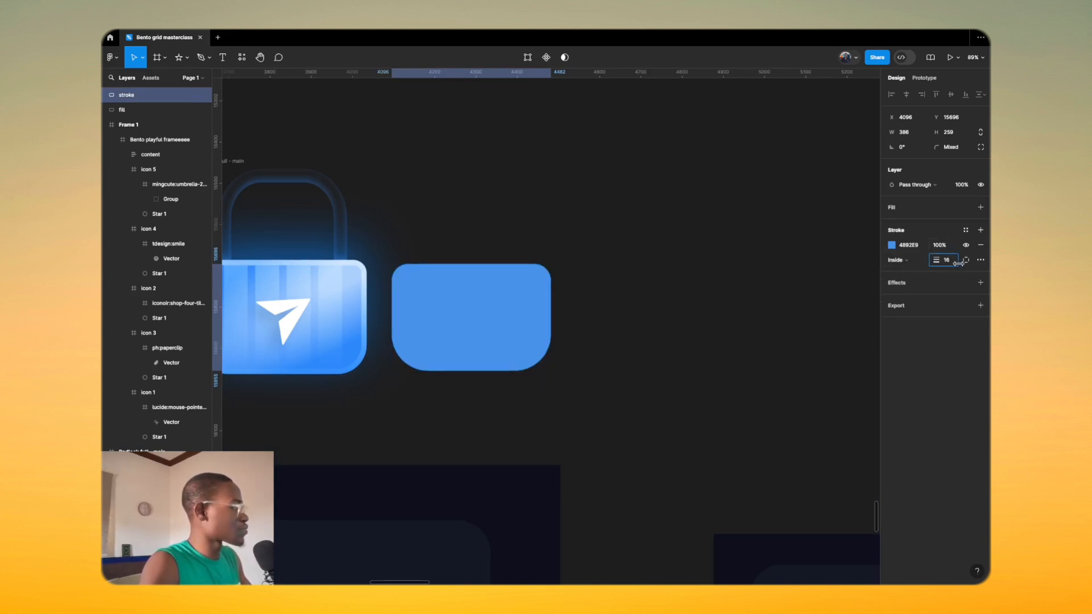
left_click(891, 248)
left_click_drag(806, 297, 762, 261)
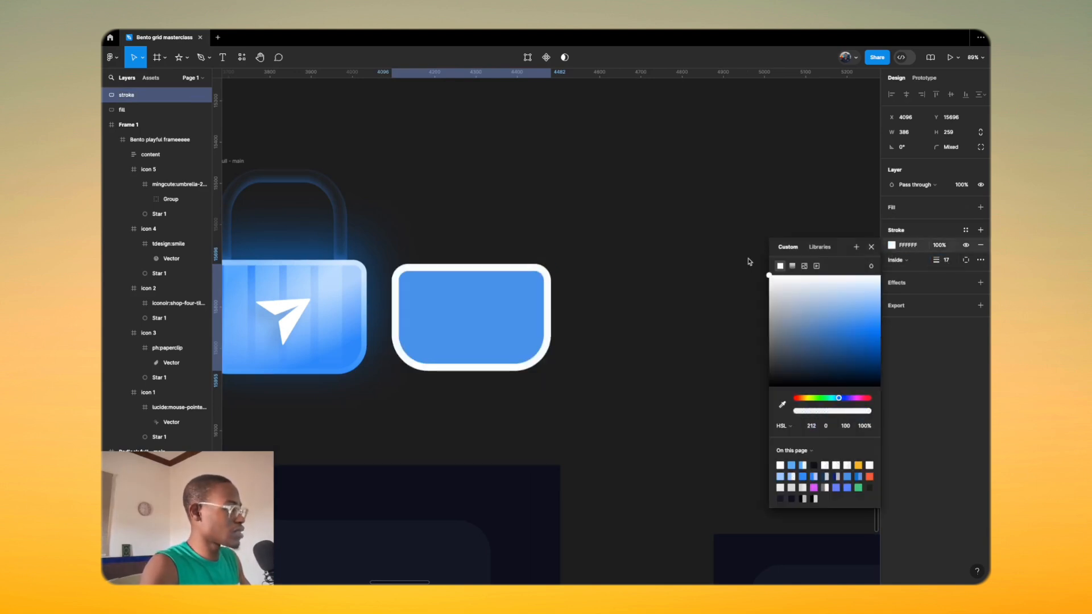
Step: Draw a vertical stripe of about 65 × 259 across the new padlock body and duplicate it sideways into four evenly spaced stripes
scroll(548, 295, "down", 1)
scroll(511, 284, "left", 3)
scroll(512, 285, "down", 1)
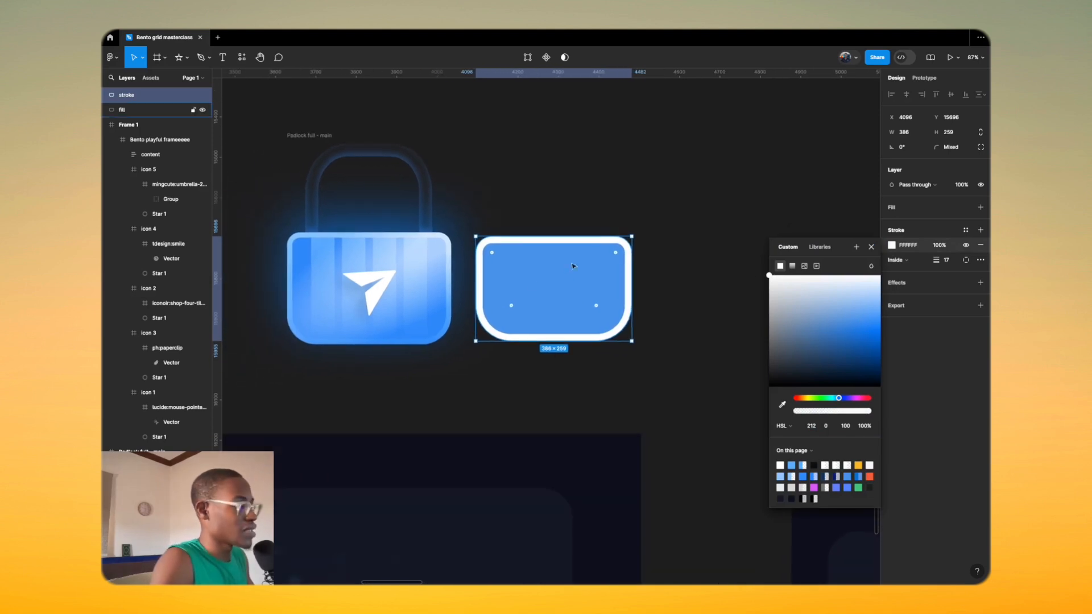
scroll(328, 244, "up", 5)
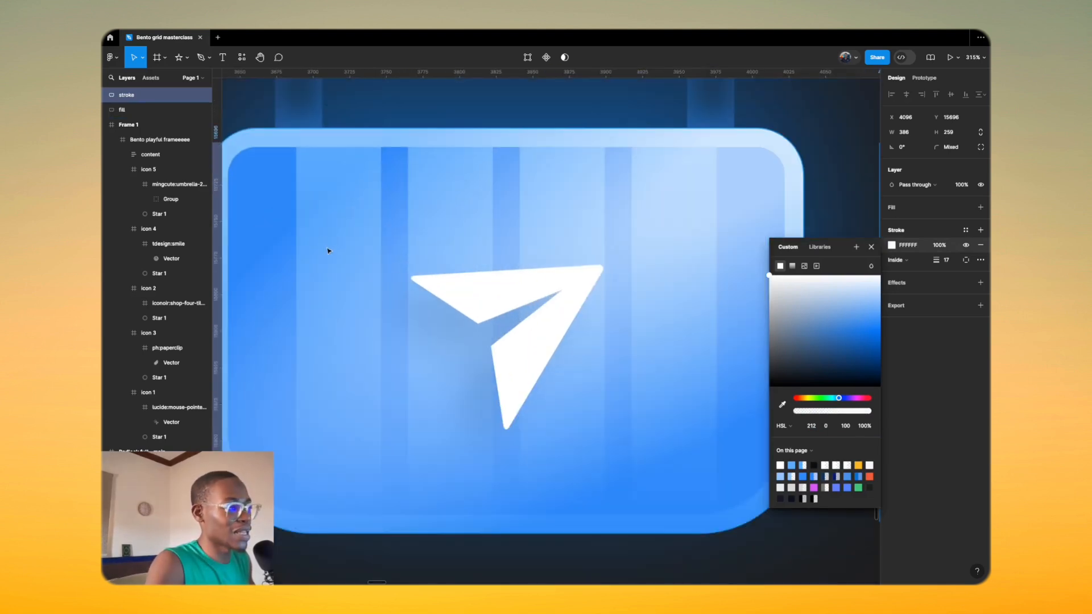
scroll(457, 247, "down", 6)
scroll(477, 281, "up", 2)
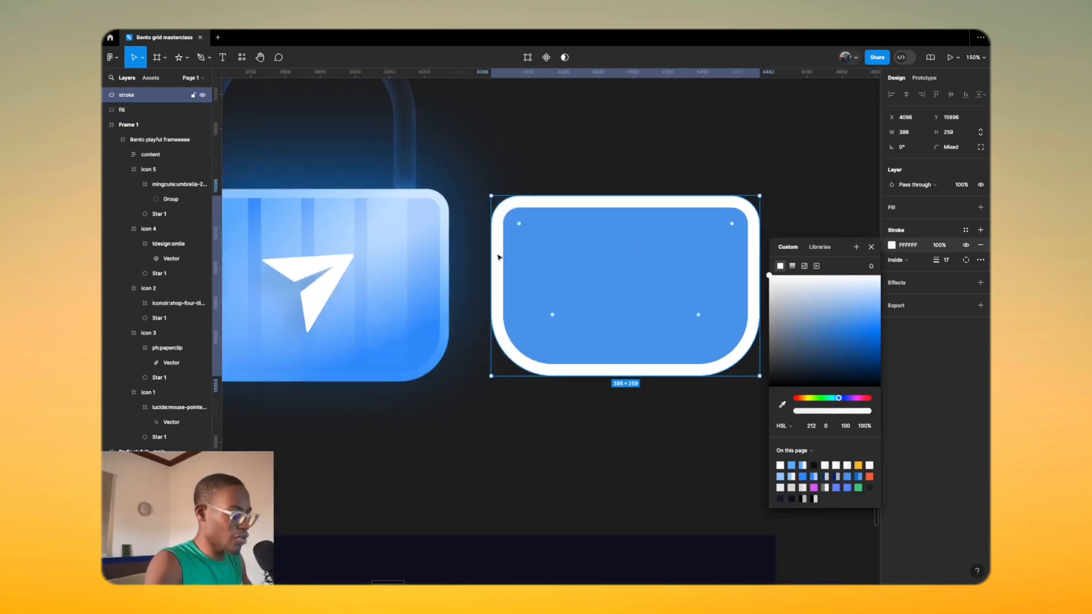
key("r")
mouse_move(538, 195)
left_mouse_down()
mouse_move(583, 335)
mouse_move(583, 376)
left_mouse_up()
left_click_drag(563, 288, 622, 289, "alt")
key("ctrl+d")
key("ctrl+d")
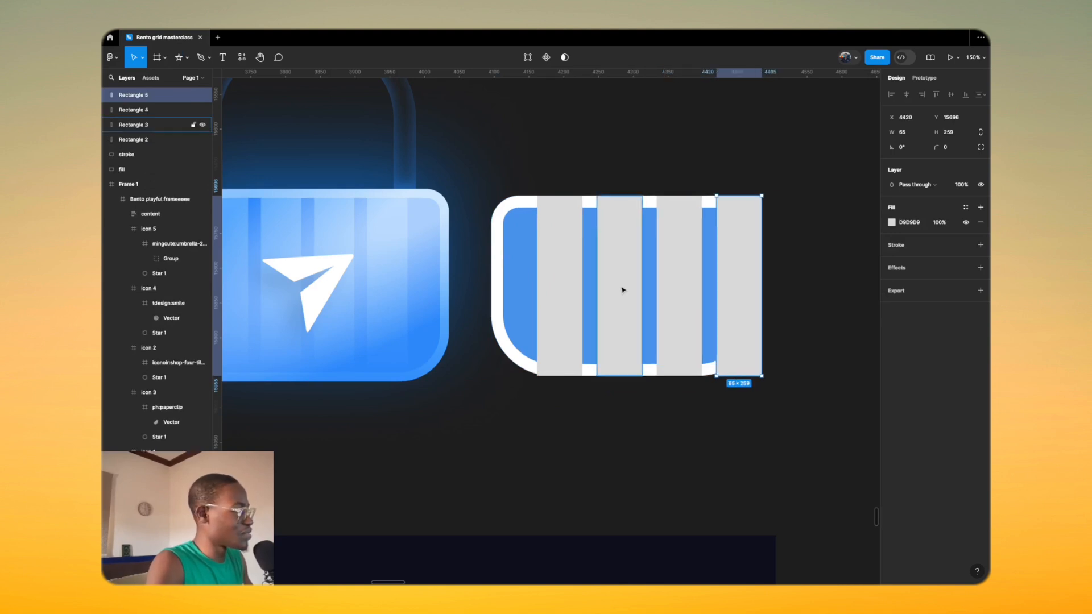
Step: Select all four stripes and narrow them together to about 52 wide each, keeping them evenly spaced inside the padlock body
left_click(677, 288, "shift")
left_click(612, 289, "shift")
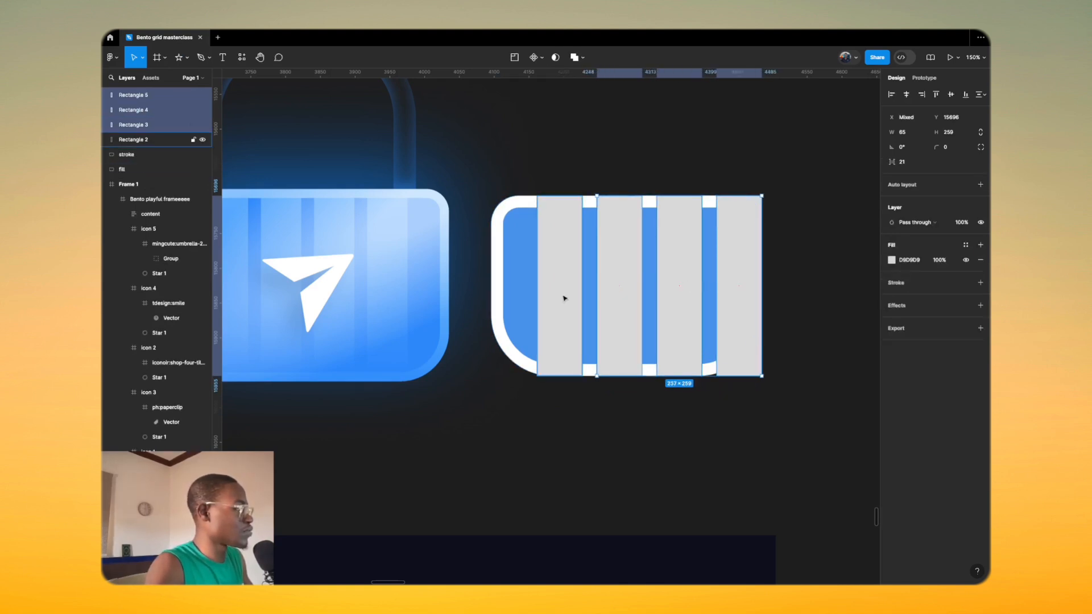
left_click(571, 297, "shift")
left_click_drag(760, 287, 711, 293)
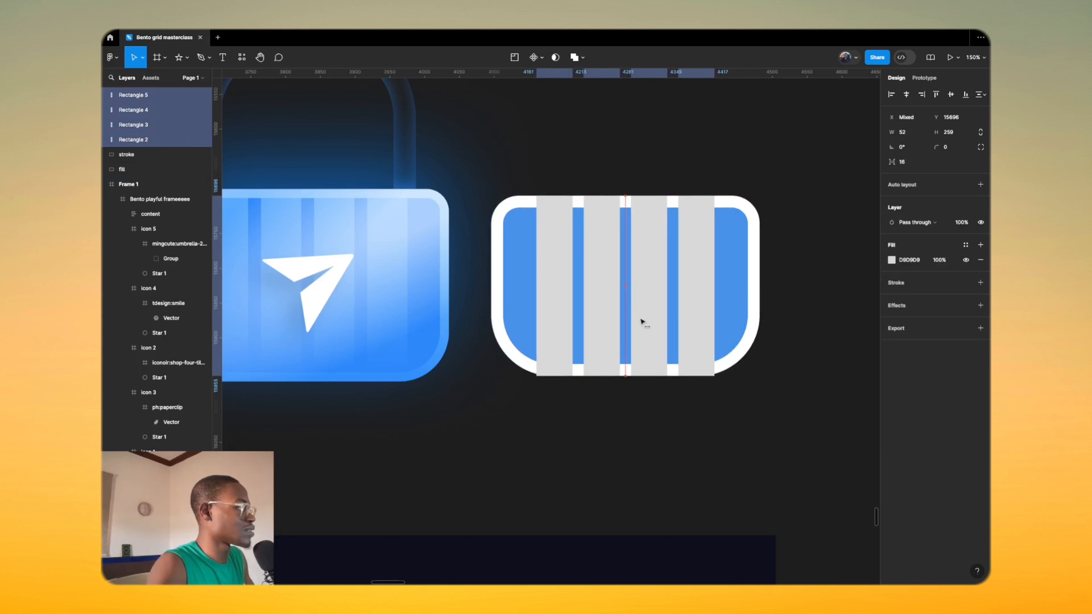
scroll(597, 322, "down", 5)
scroll(649, 288, "up", 2)
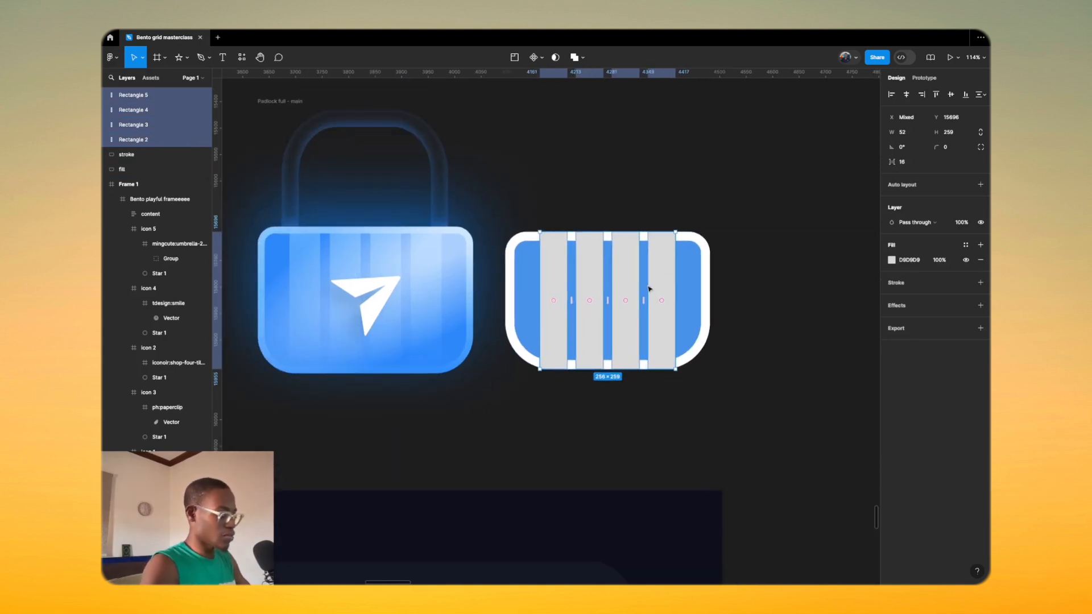
Step: Move the four stripes behind the white stroke layer and deselect them
key("ctrl+bracketleft")
scroll(650, 288, "down", 4)
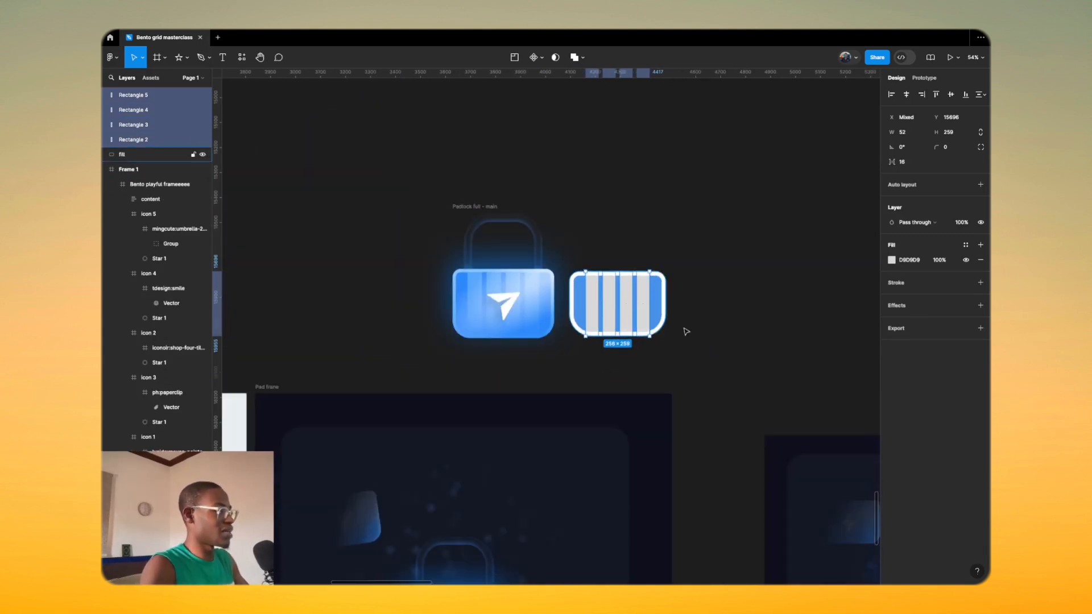
left_click(726, 332)
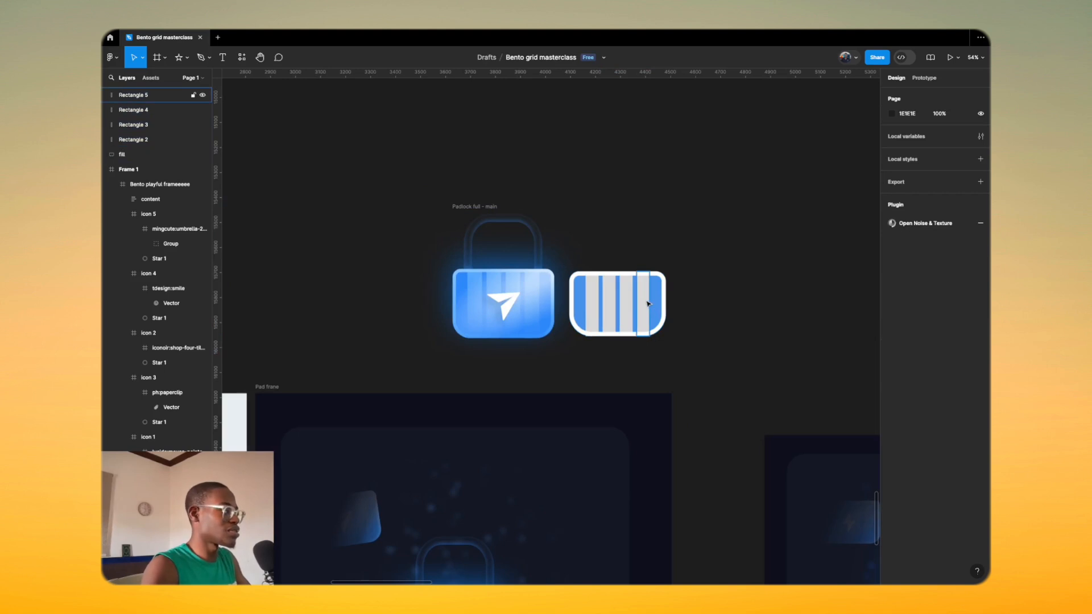
Step: Rename all four stripe rectangle layers as line
left_click(142, 140)
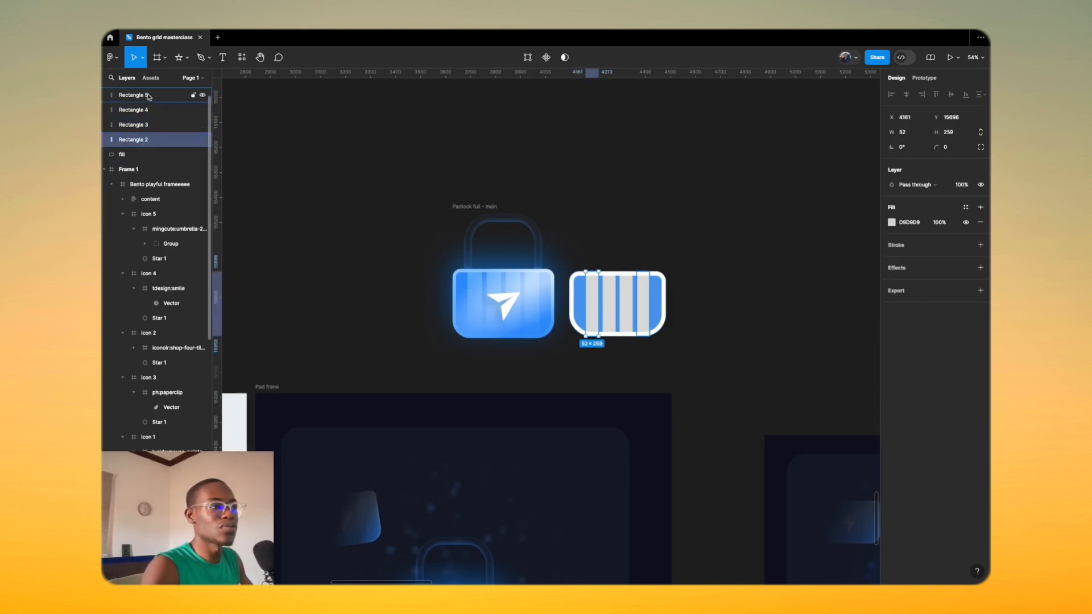
left_click(148, 96, "shift")
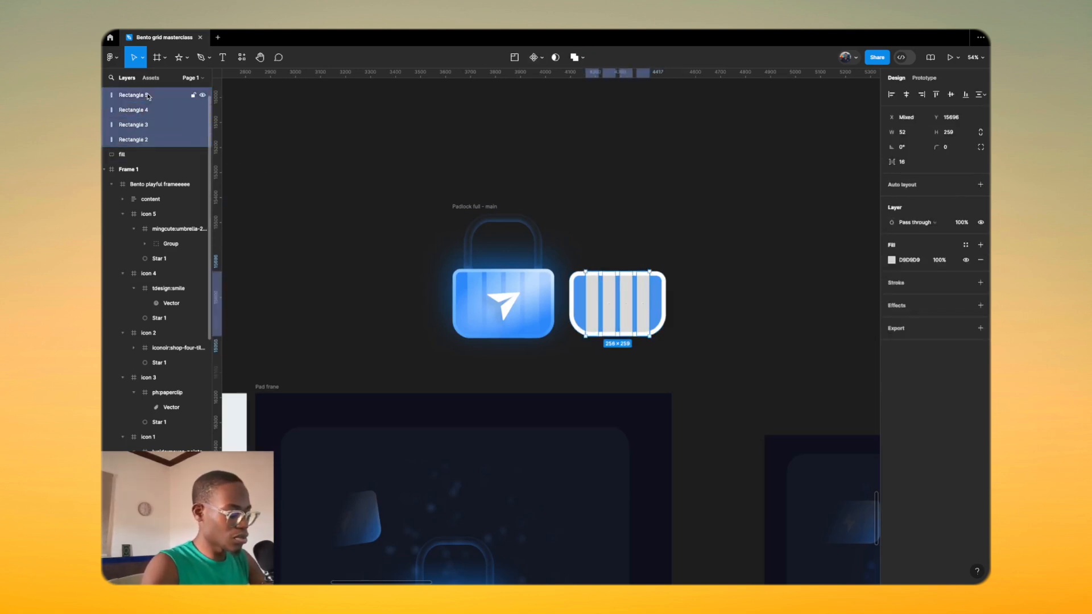
key("super+r")
type("l")
key("Return")
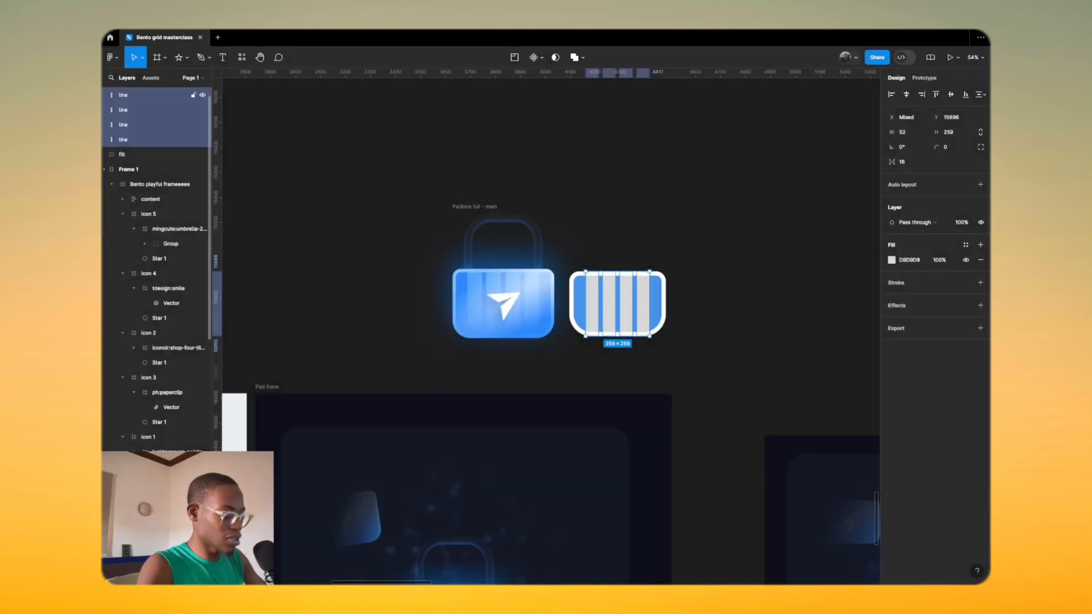
Step: Wrap the four line layers in an auto layout frame and rename the frame as line container
key("shift+a")
key("super+r")
type("li")
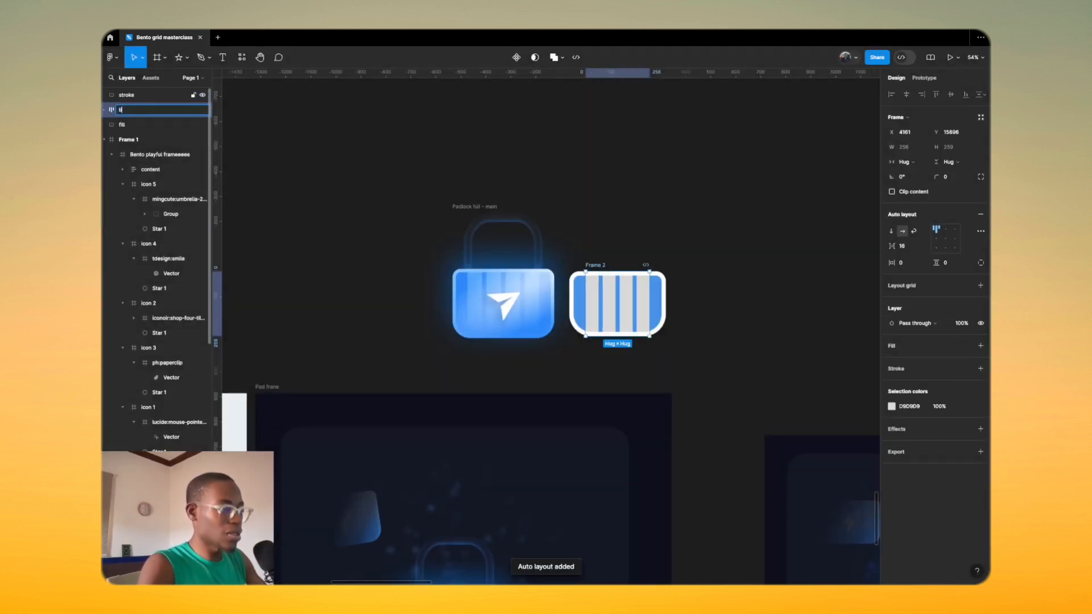
type("ne container")
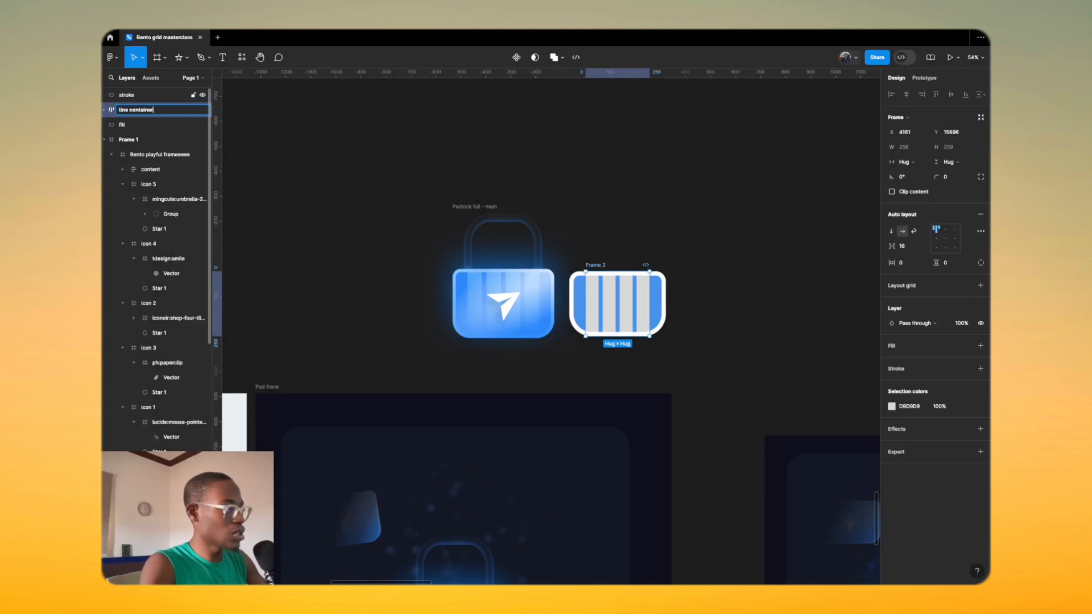
key("Return")
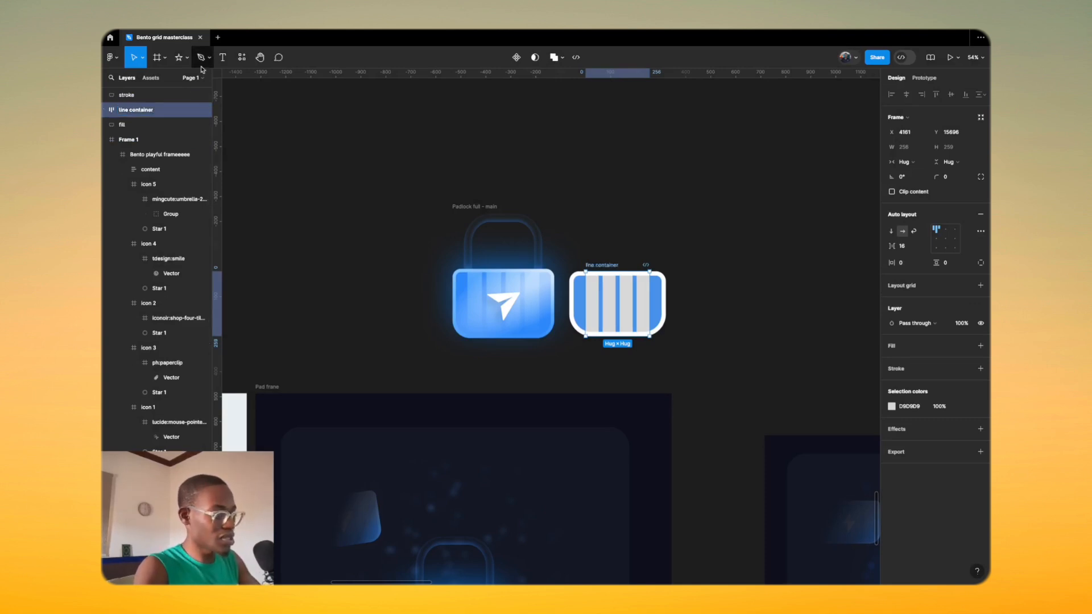
Step: Change the fill of all four lines inside the line container to a linear gradient
key("Return")
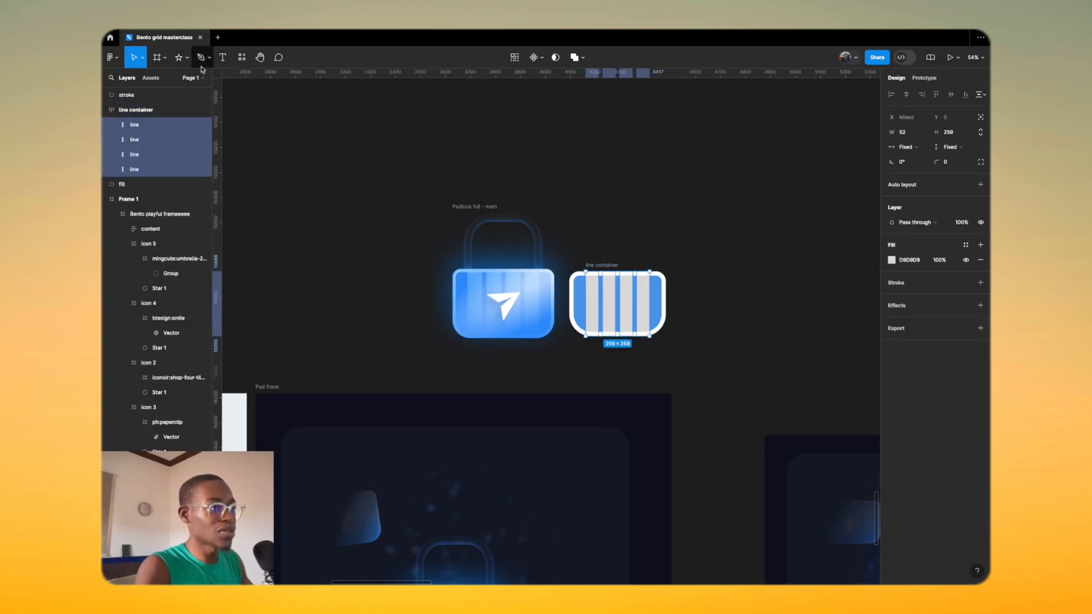
left_click(891, 260)
left_click(792, 281)
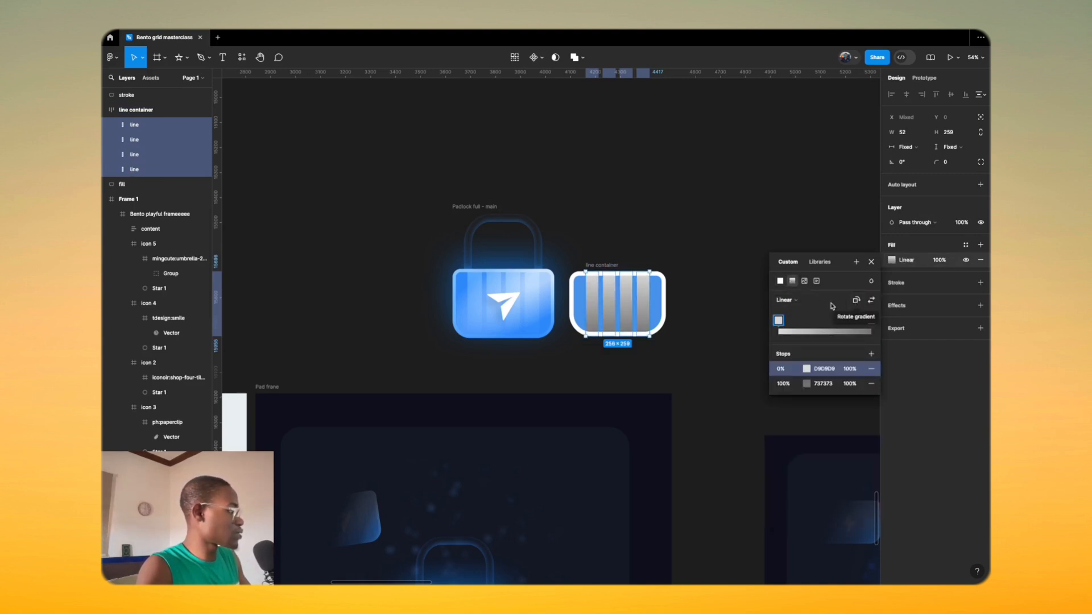
left_click(889, 261)
left_click(891, 261)
Step: Set the 0% gradient stop of the third line's fill to light blue A0C3F8
left_click(643, 304)
left_click(627, 304)
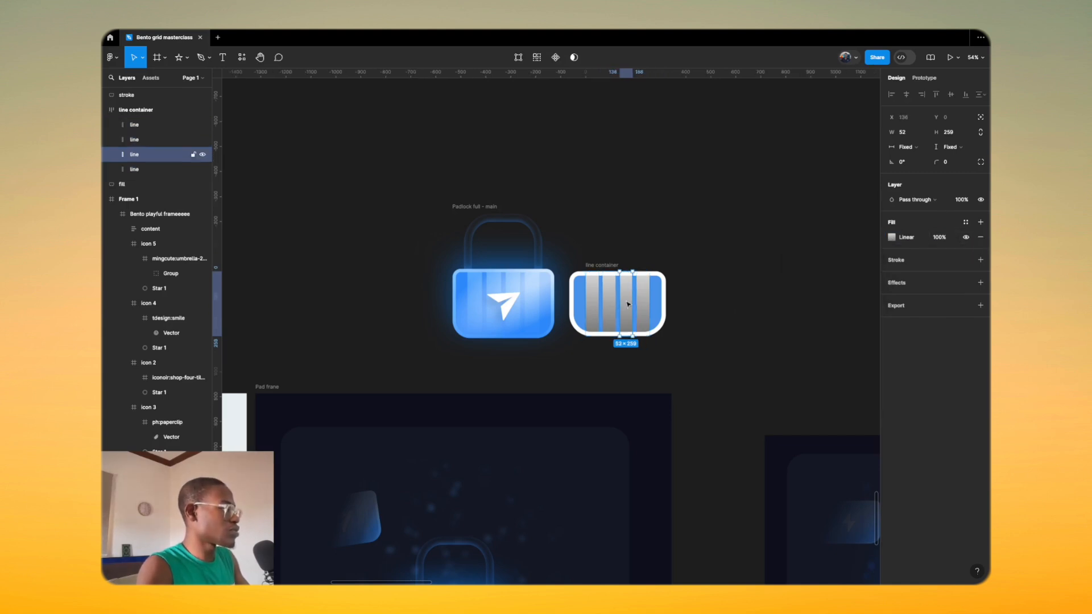
left_click(892, 237)
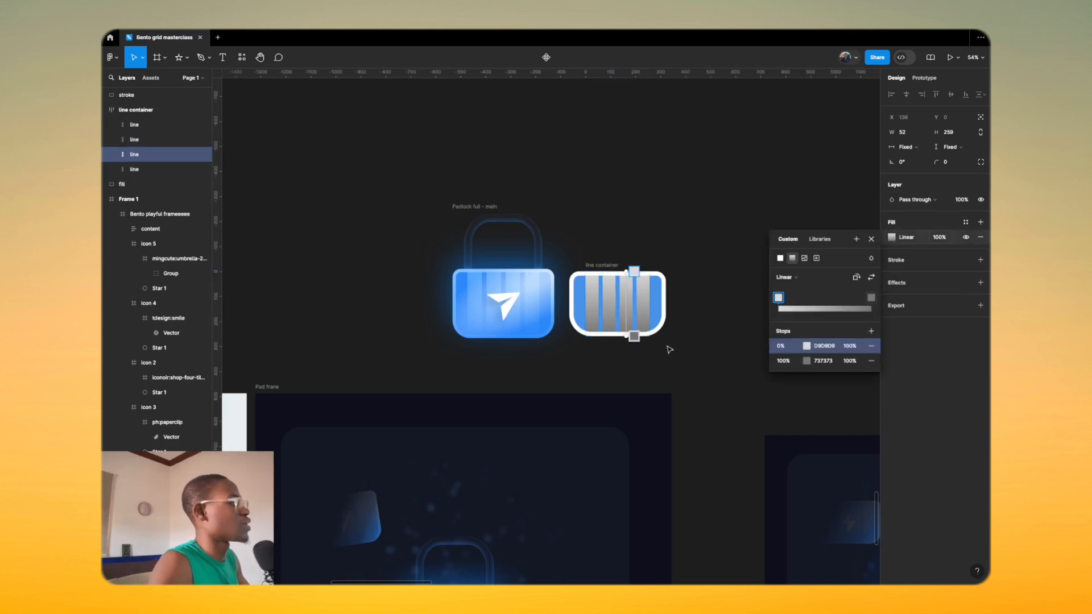
scroll(668, 346, "up", 3)
scroll(550, 295, "up", 3)
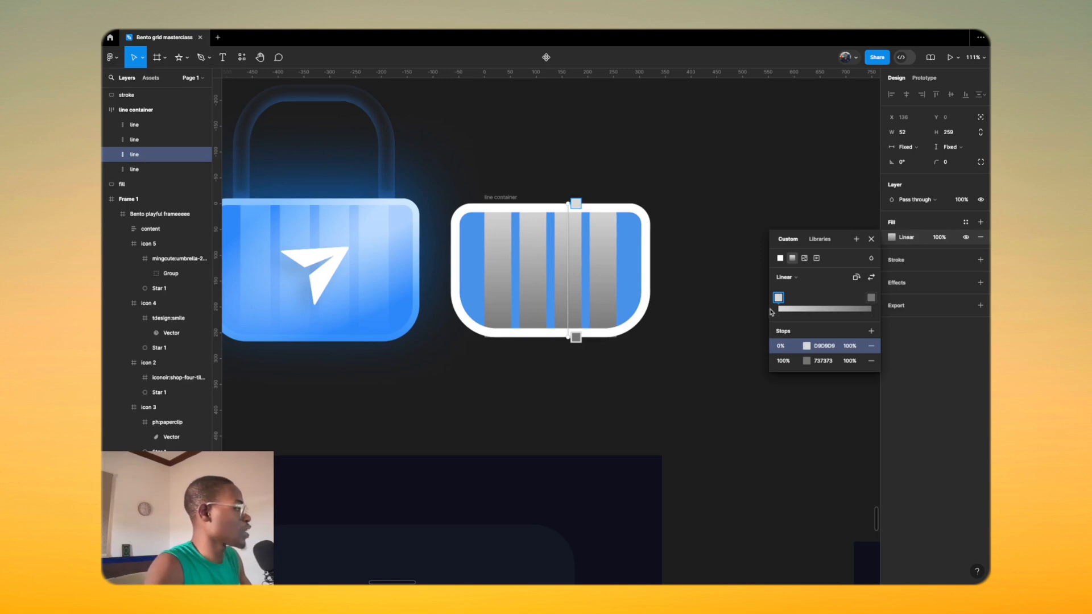
left_click(806, 347)
left_click_drag(725, 399, 739, 369)
left_click_drag(735, 469, 727, 469)
left_click_drag(741, 387, 754, 371)
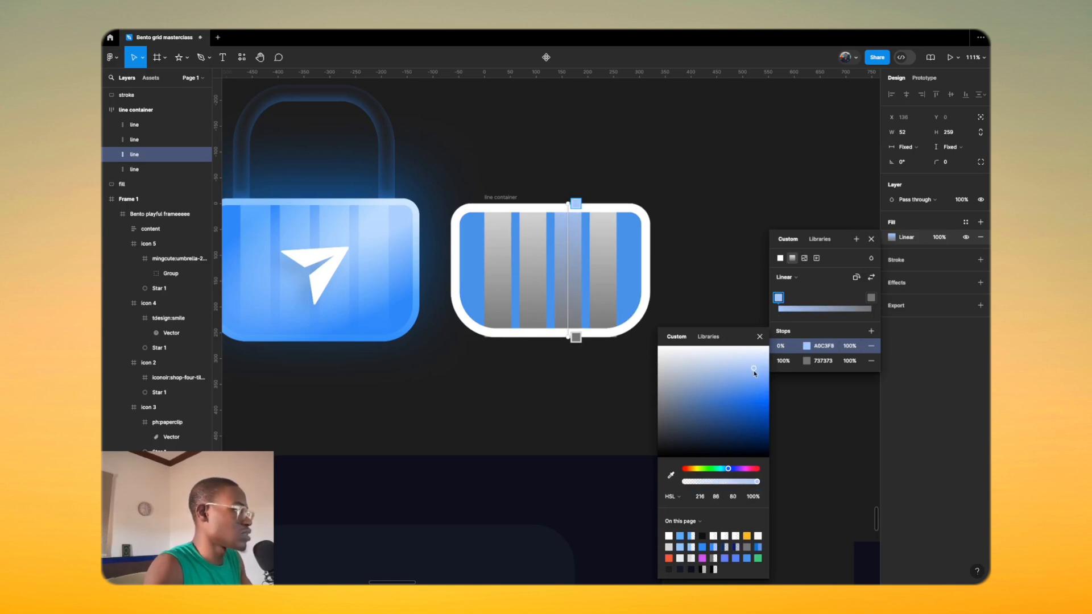
Step: Set the third line's 100% gradient stop to A0C3F8 with 0% opacity and close the fill settings
left_click(824, 360)
type("A0C3F8")
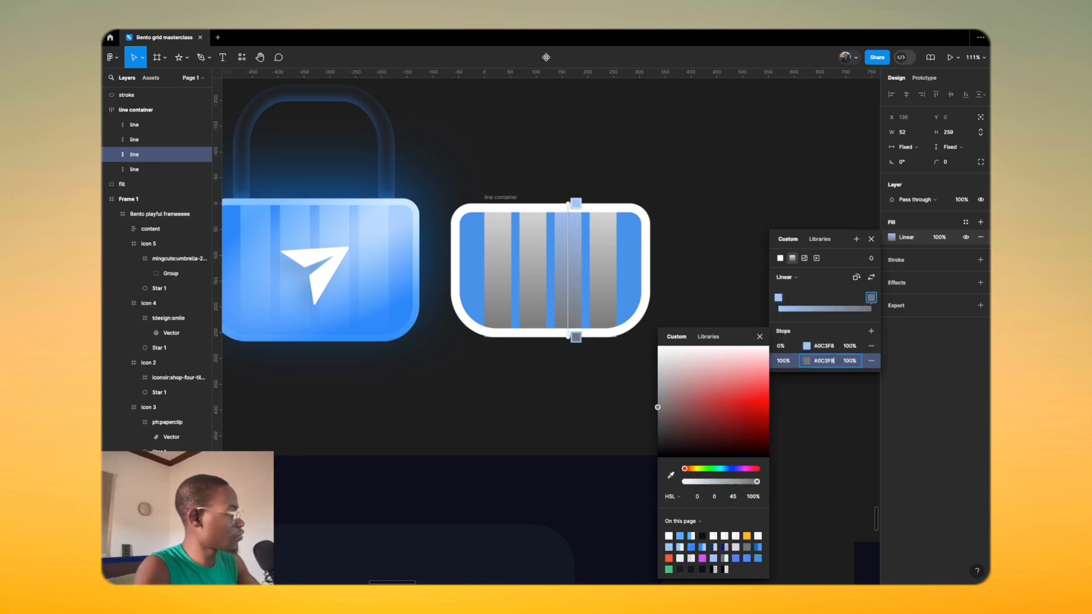
key("Return")
left_click(849, 361)
type("0")
key("Return")
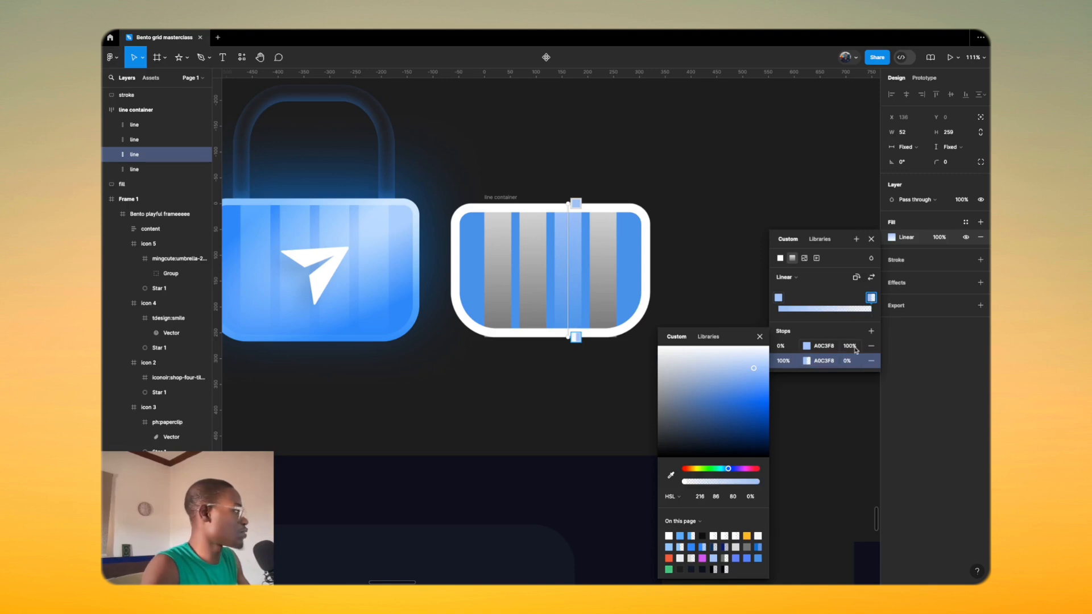
left_click(911, 229)
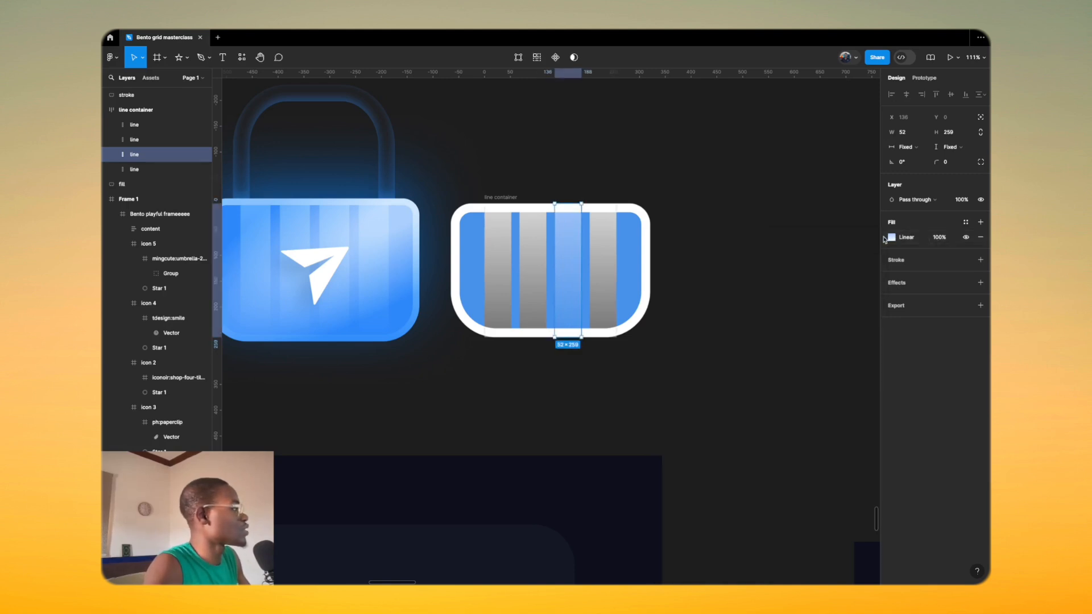
Step: Copy the third line's properties and paste them onto the other three lines
left_click(884, 240)
left_click(591, 257)
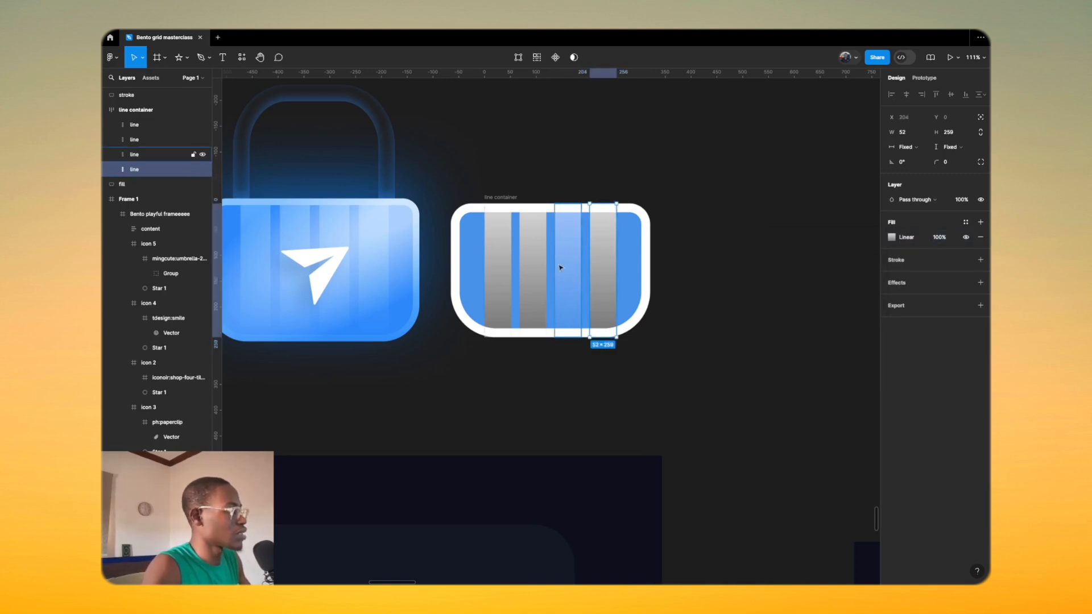
left_click(537, 263, "shift")
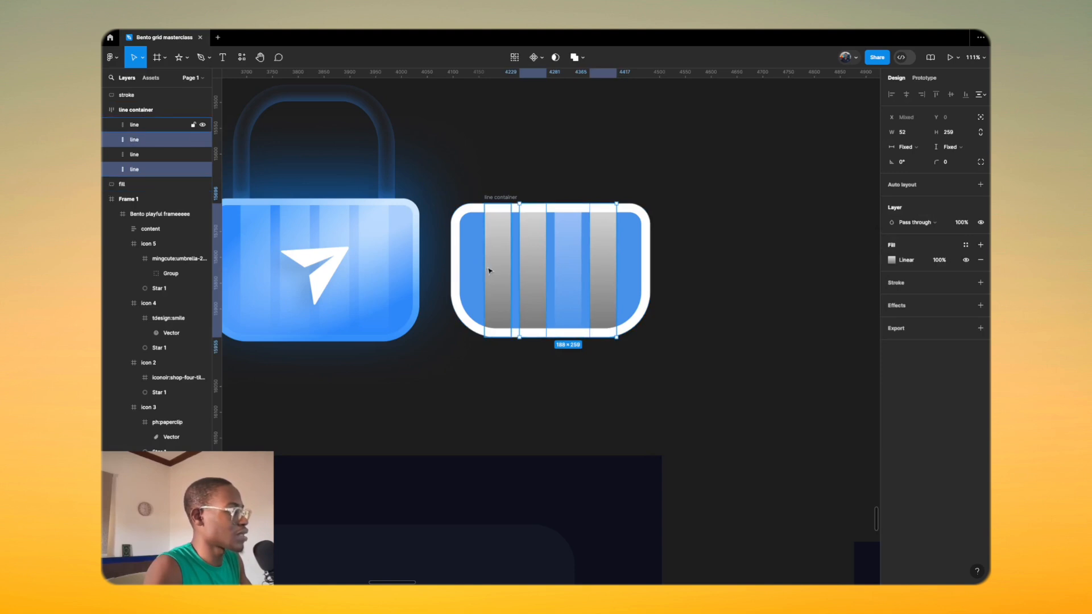
left_click(489, 269, "shift")
right_click(487, 269)
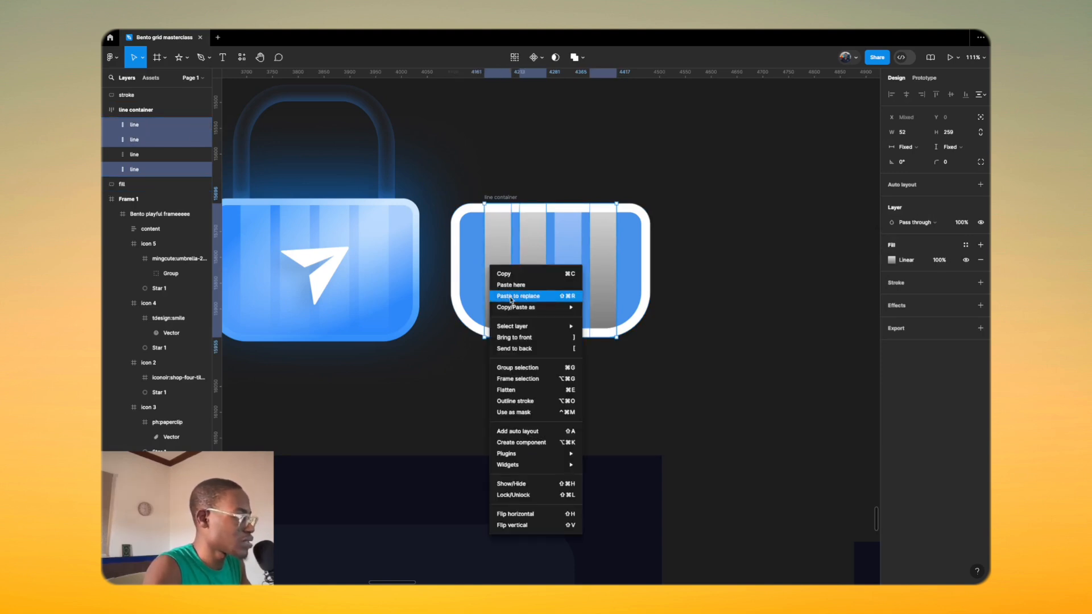
mouse_move(512, 308)
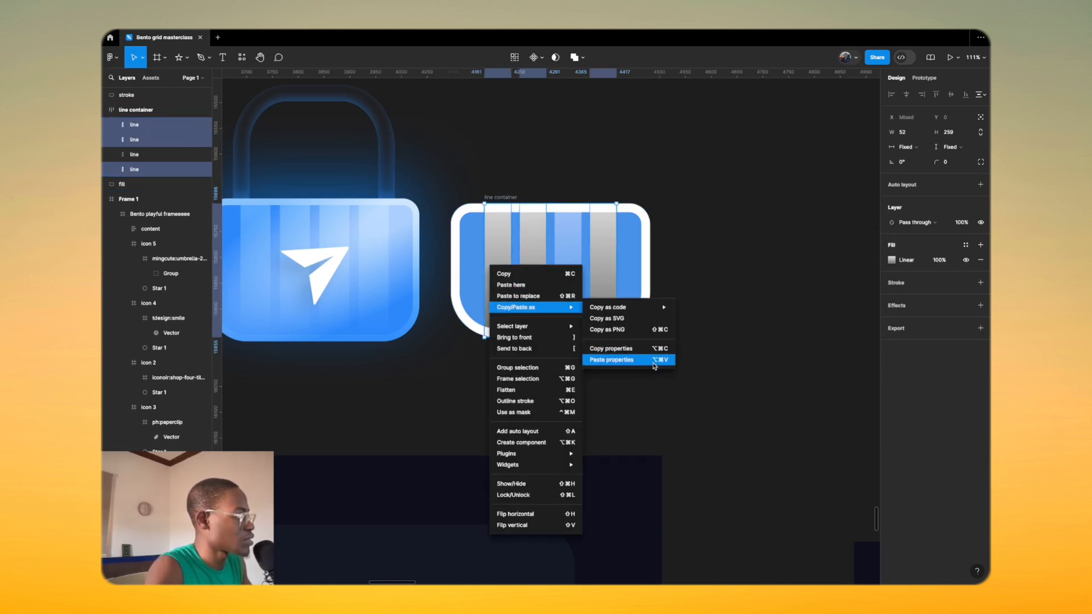
left_click(619, 359)
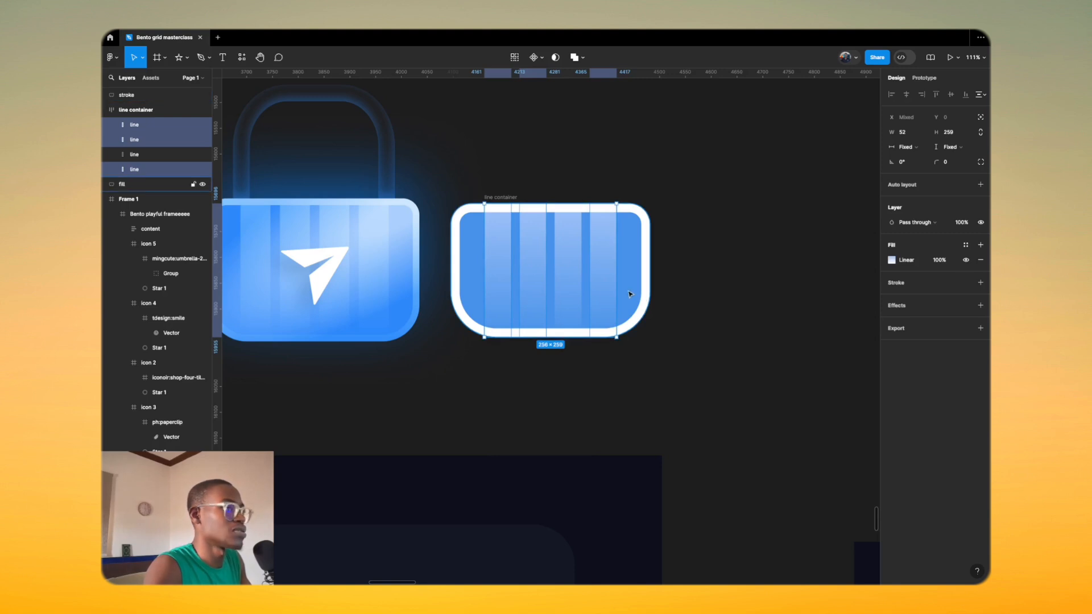
Step: Select all four lines and shift the transparent end stop of their gradient slightly inward
left_click(600, 286)
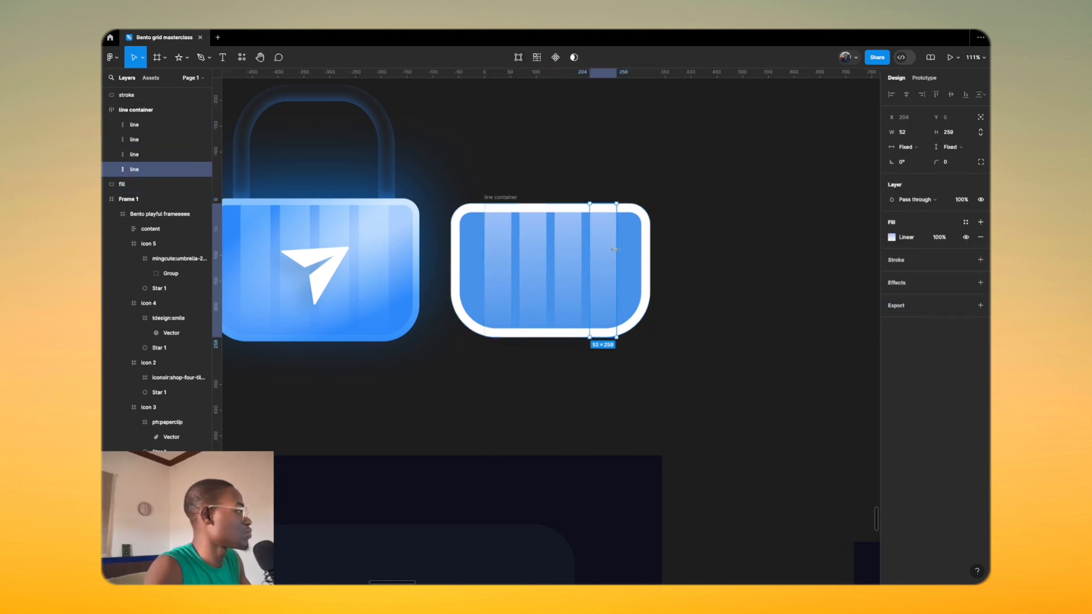
scroll(652, 315, "down", 3)
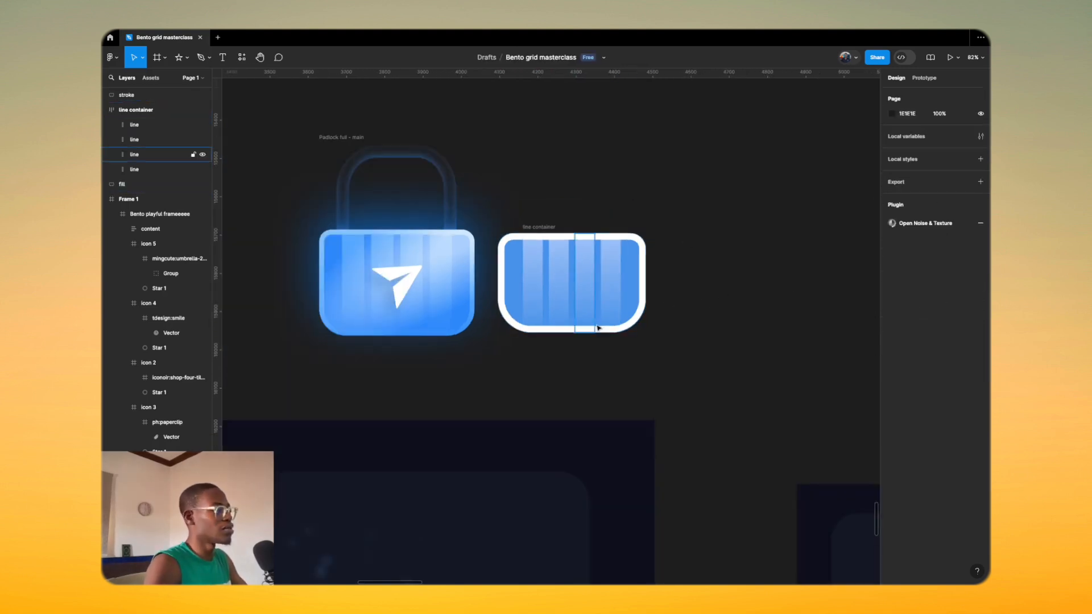
left_click(590, 300, "shift")
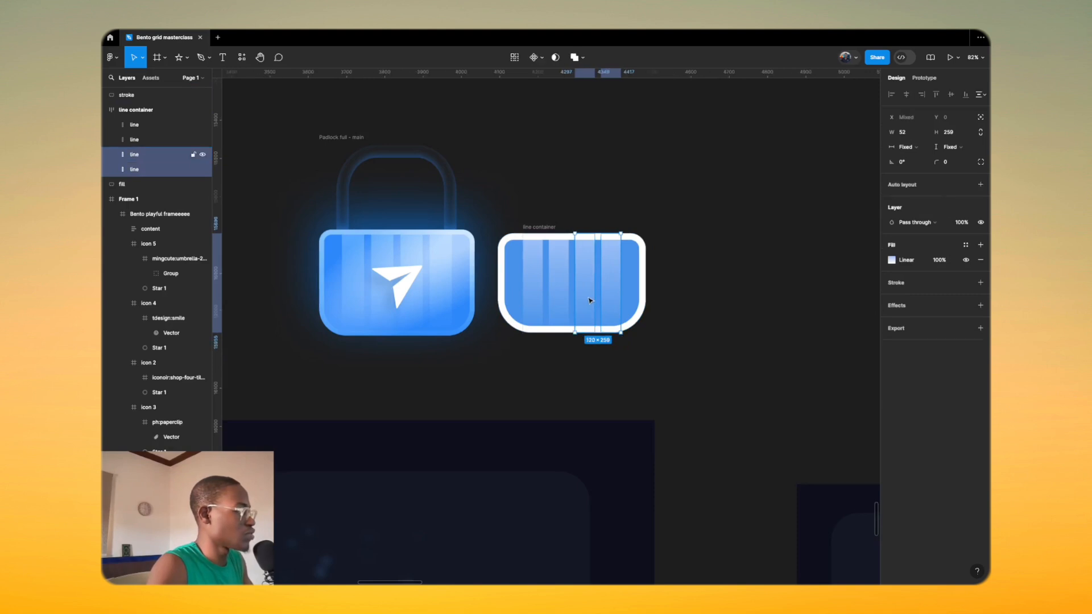
left_click(560, 299, "shift")
left_click(523, 292, "shift")
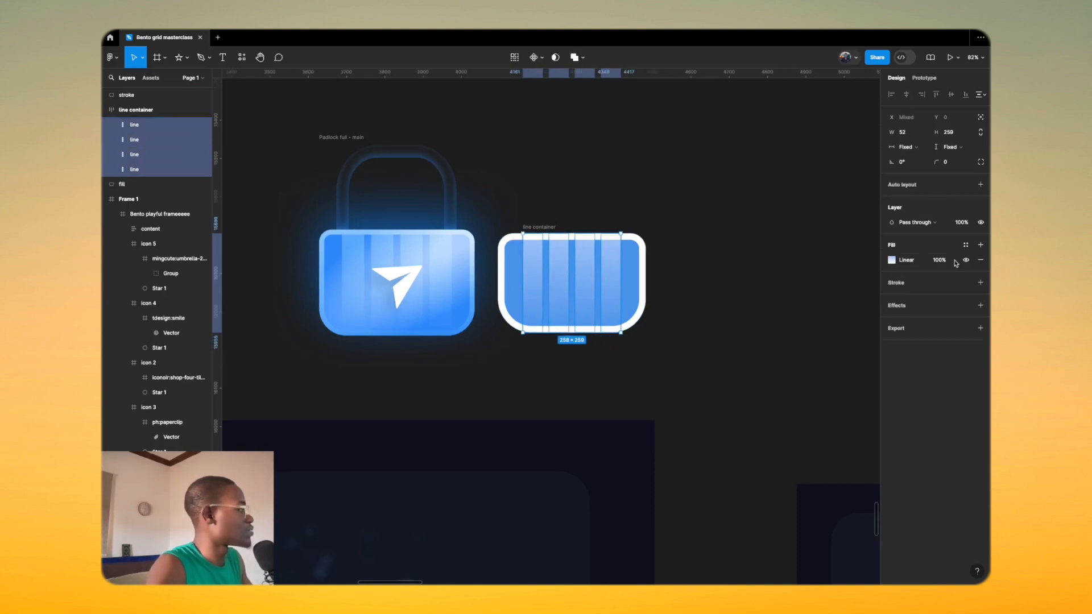
left_click(890, 261)
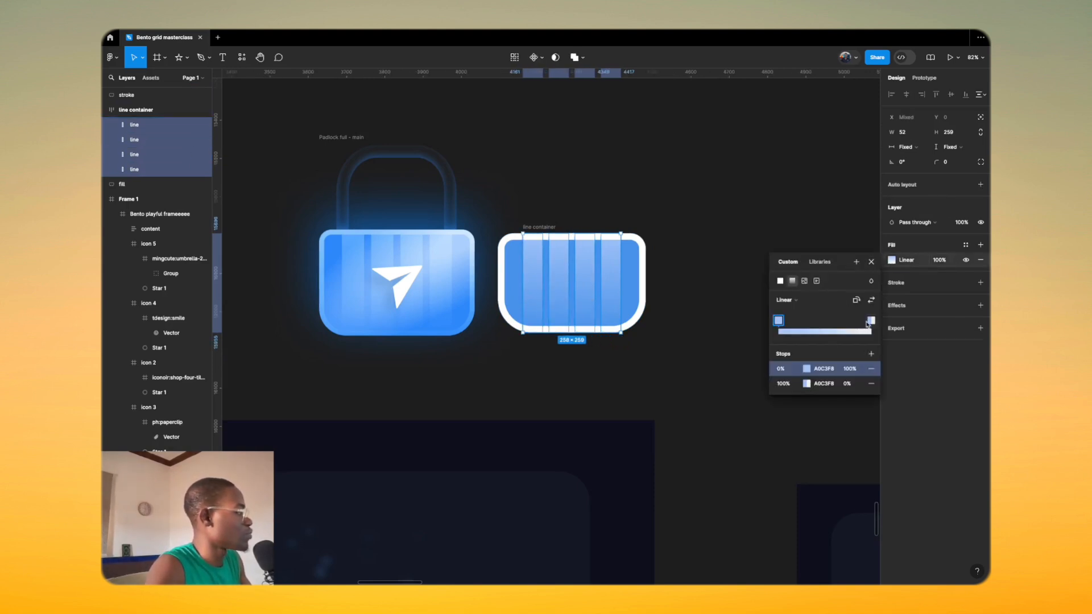
mouse_move(867, 323)
left_mouse_down()
mouse_move(822, 324)
mouse_move(865, 329)
left_mouse_up()
left_click(706, 205)
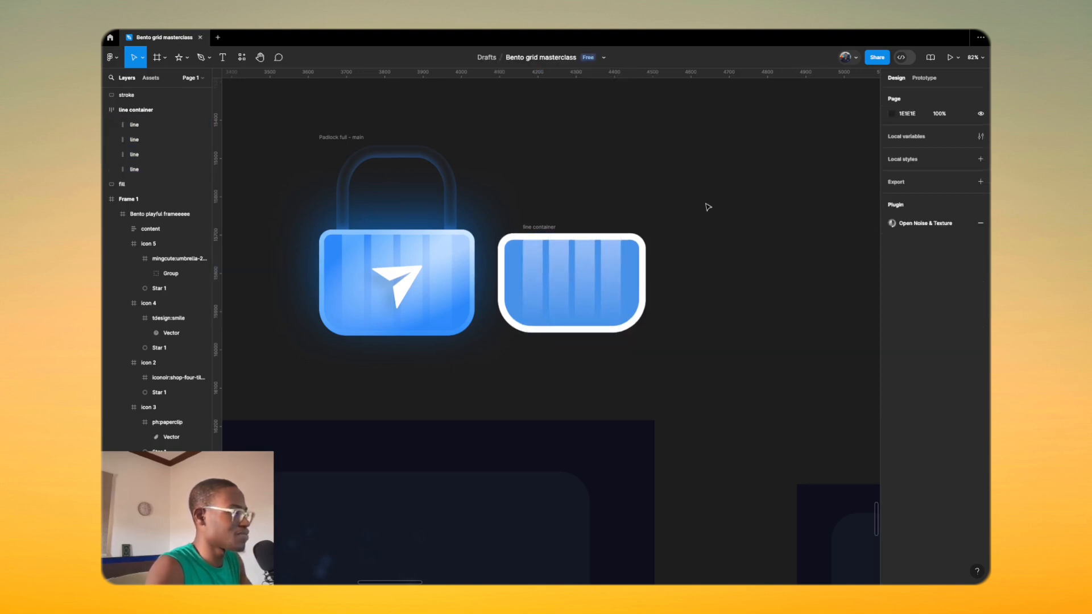
Step: Collapse the line container layer and reduce the stroke layer's inside stroke weight to 13
scroll(583, 290, "down", 1)
scroll(584, 290, "down", 1)
scroll(370, 284, "up", 4)
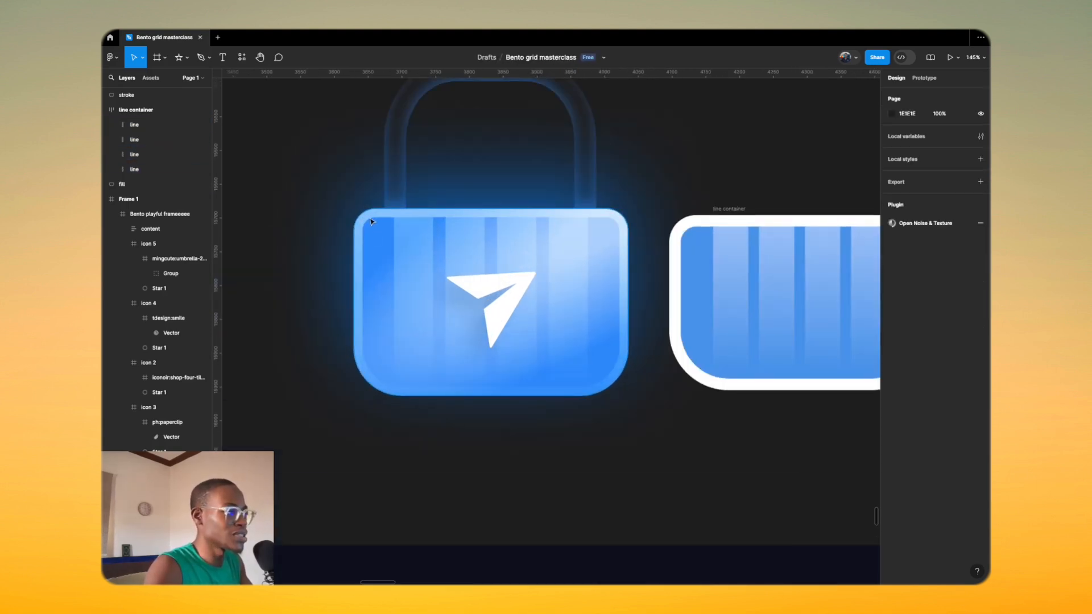
scroll(440, 262, "down", 5)
left_click(607, 273)
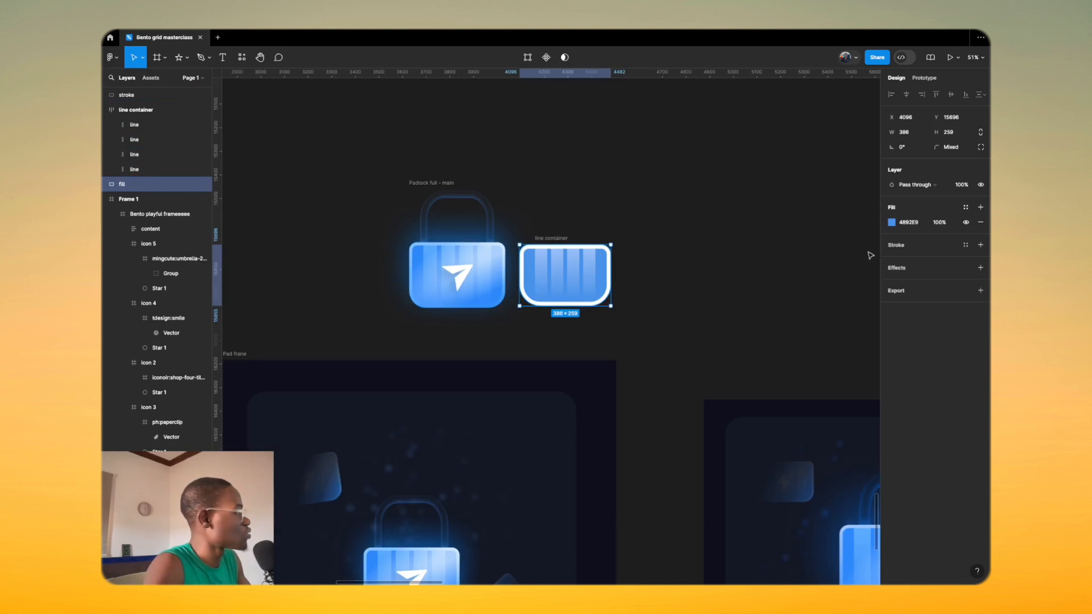
left_click(105, 109)
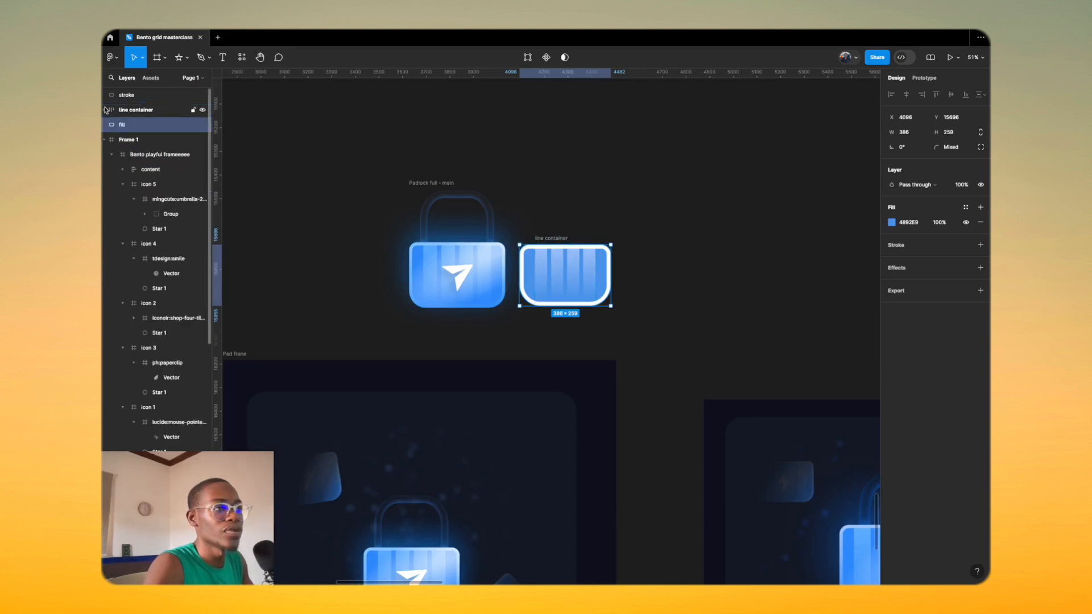
left_click(125, 98)
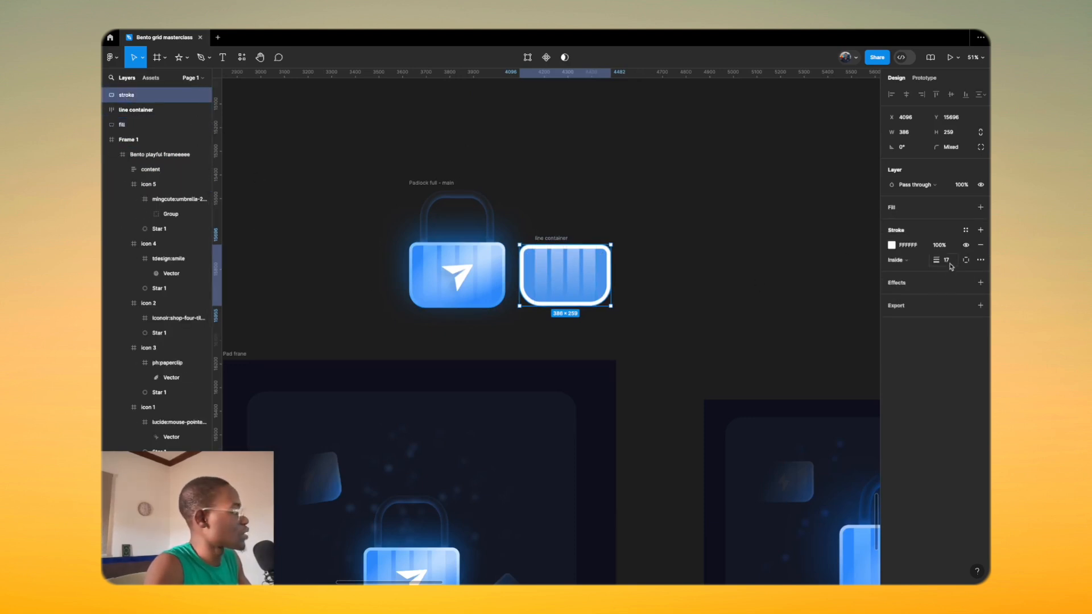
key("Down")
key("Down")
key("Down")
key("Down")
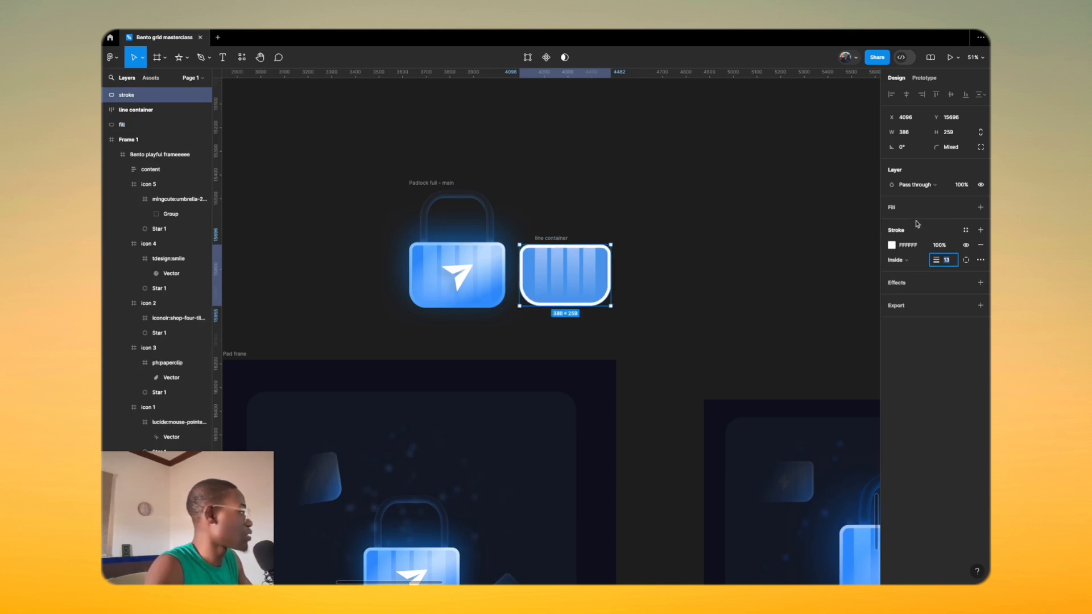
Step: Change the stroke to a linear gradient and set its 100% stop to FFFFFF with 0% opacity
left_click(891, 245)
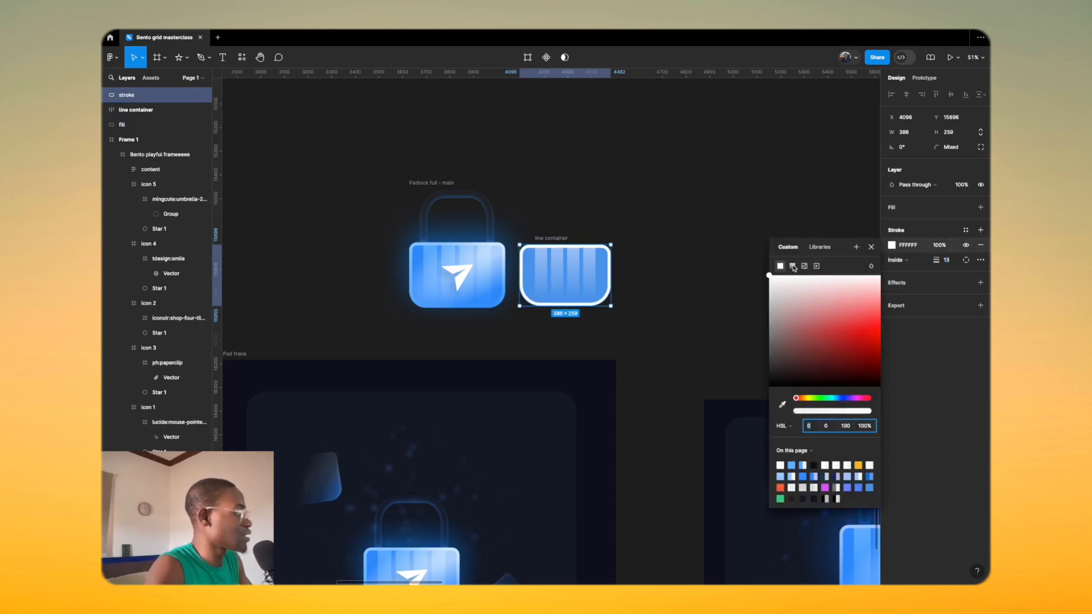
left_click(793, 266)
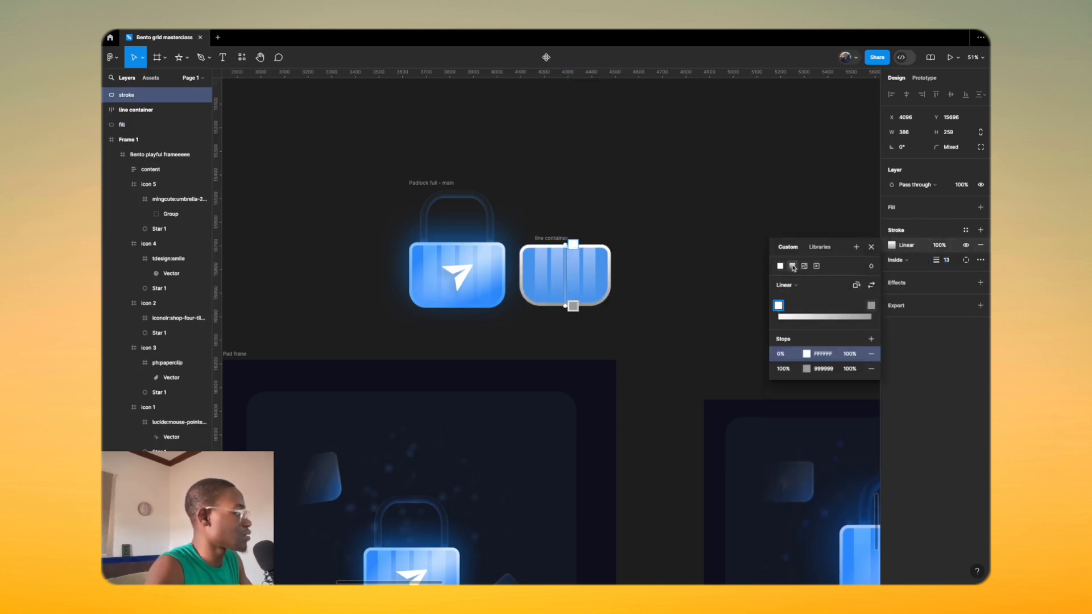
left_click(846, 373)
type("0")
key("Return")
left_click(833, 369)
type("ff")
key("Return")
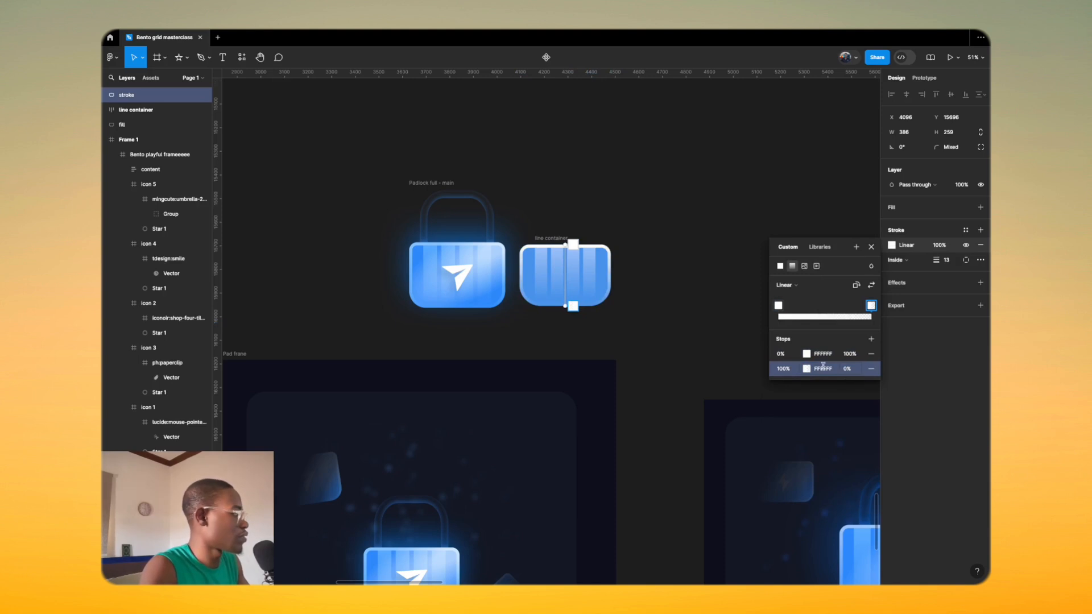
Step: Preview blend modes such as Overlay on the stroke's gradient and keep it on Normal
scroll(575, 278, "up", 5)
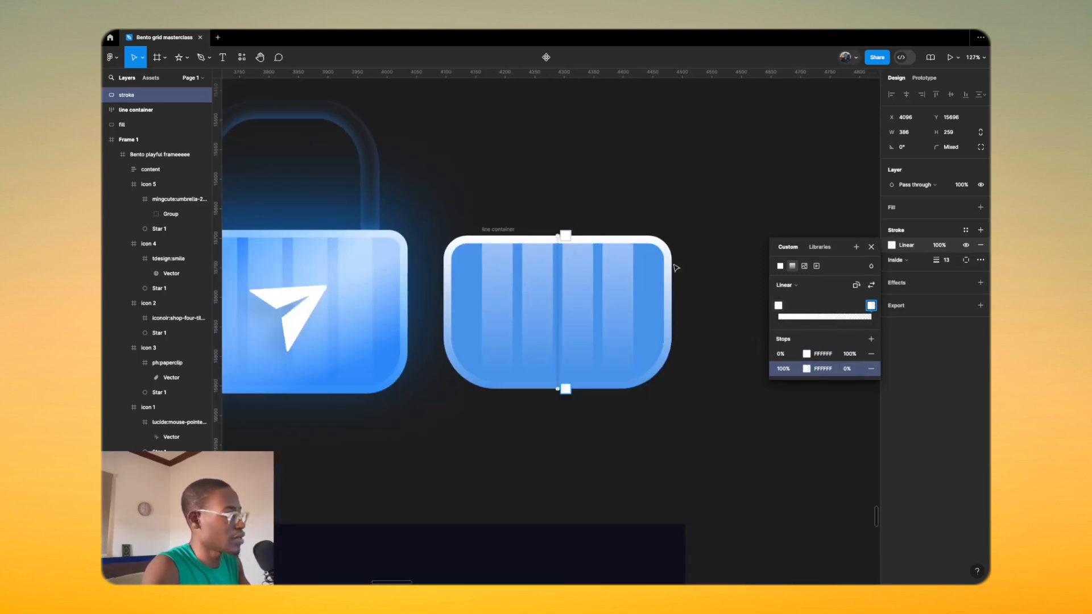
left_click(870, 265)
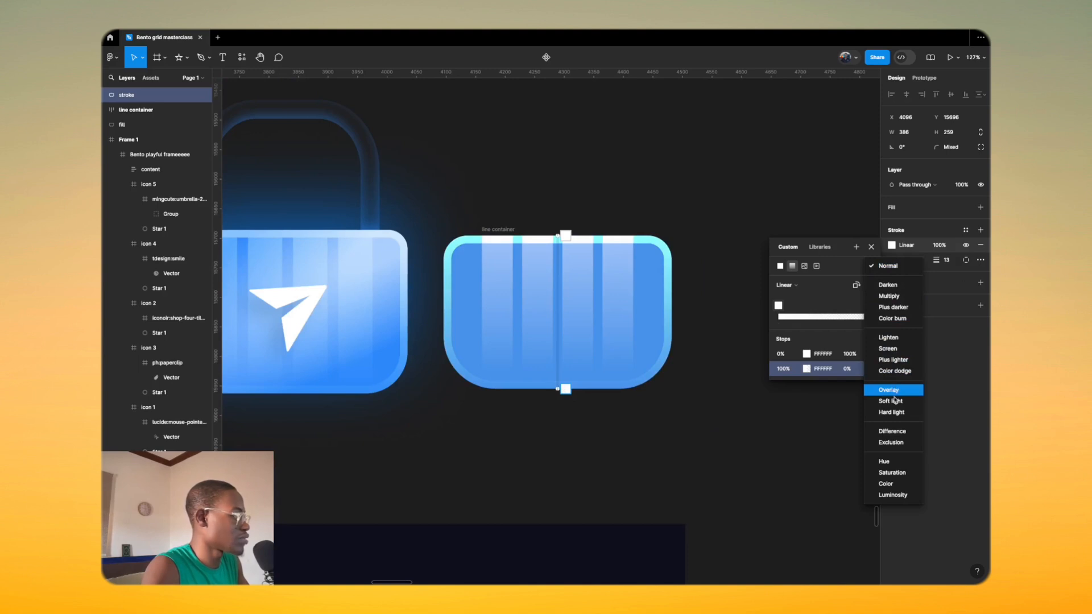
left_click(904, 270)
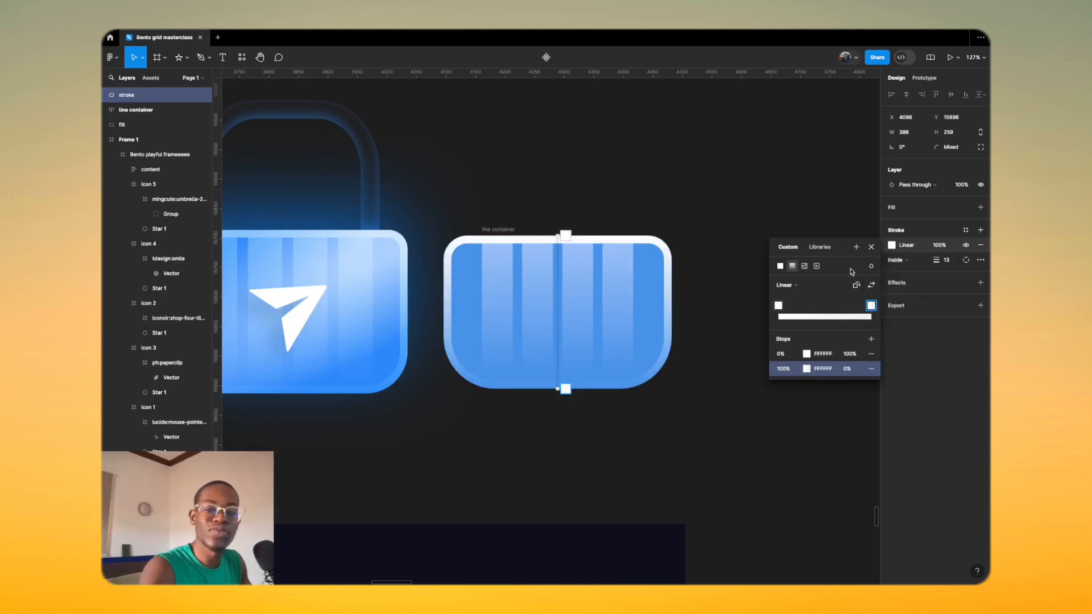
Step: Recolor the 0% stop of the stroke's gradient to light blue A5C7FA
scroll(526, 270, "up", 3)
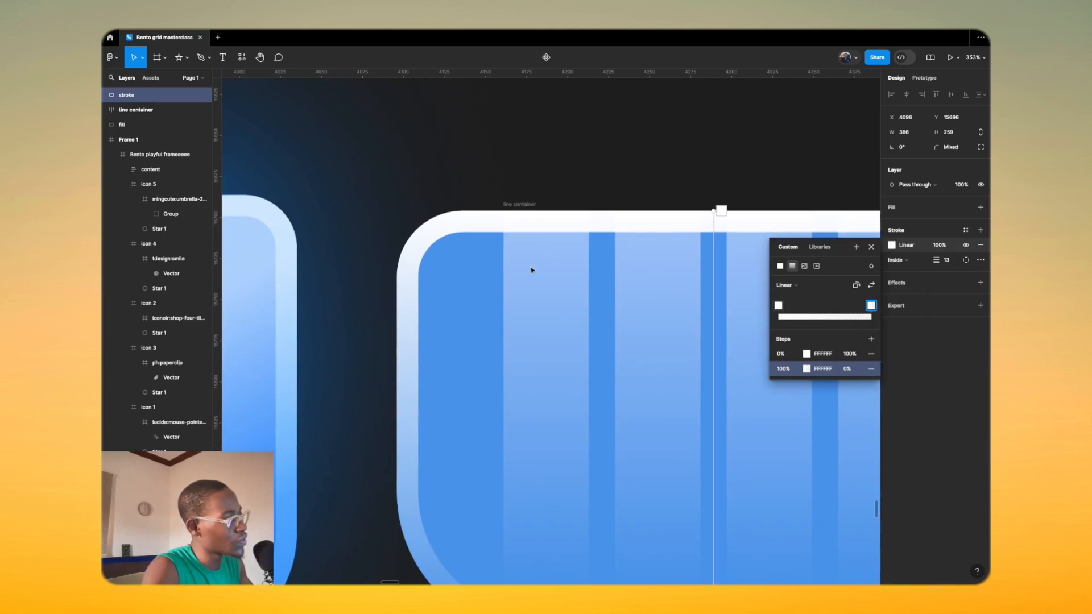
scroll(537, 264, "down", 3)
scroll(479, 268, "down", 3)
scroll(472, 273, "up", 2)
left_click(807, 353)
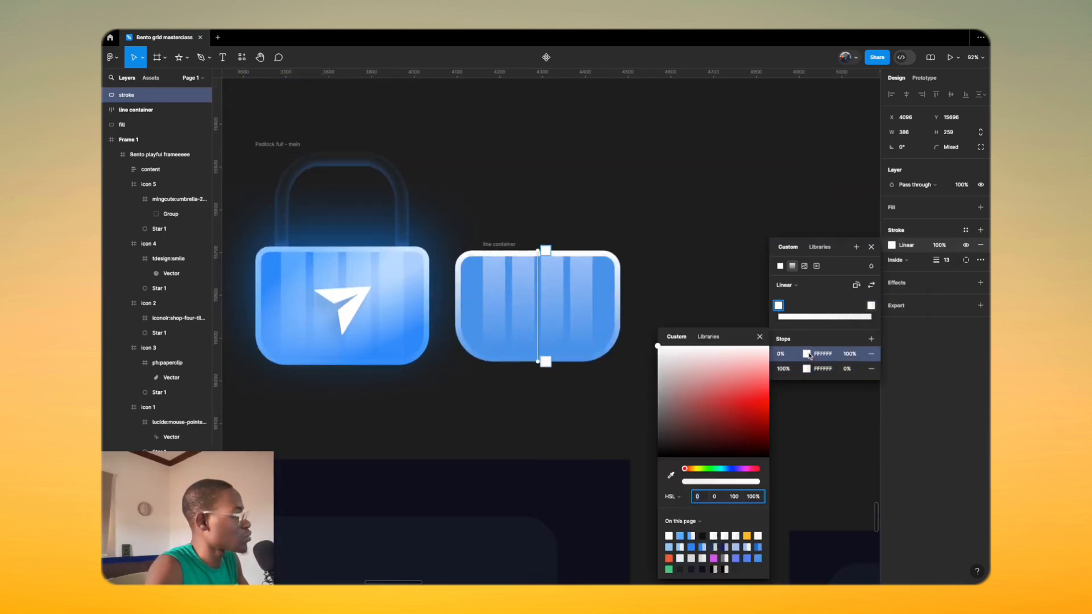
left_click(728, 469)
mouse_move(751, 393)
left_mouse_down()
mouse_move(759, 359)
mouse_move(754, 379)
mouse_move(757, 370)
left_mouse_up()
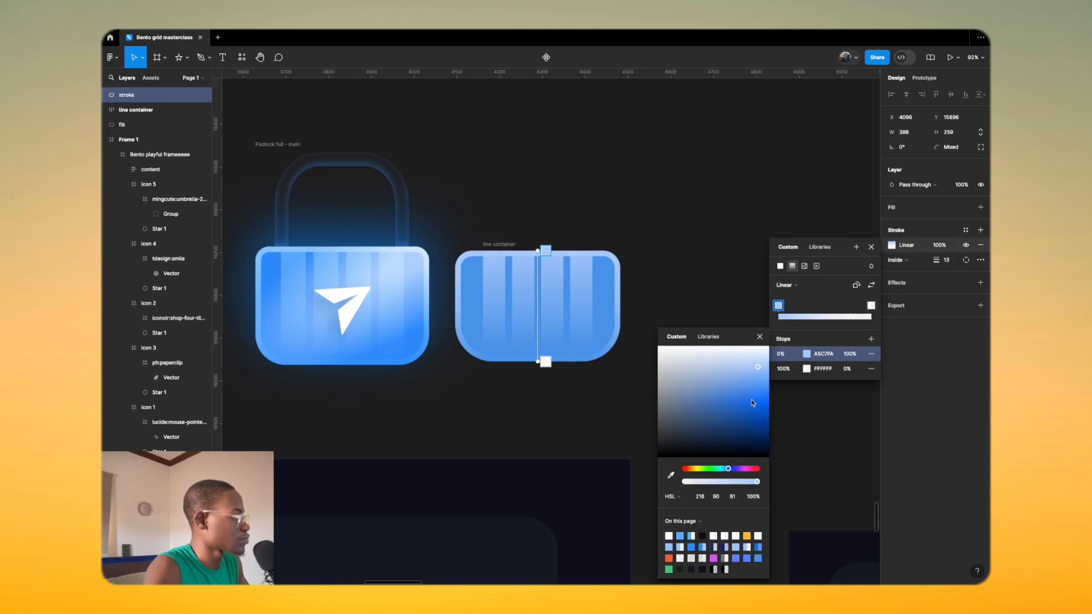
Step: Adjust the lightness of the stroke gradient's 0% stop, settling on B4D1FC, and leave the gradient editing
left_click(733, 496)
type("93")
key("Return")
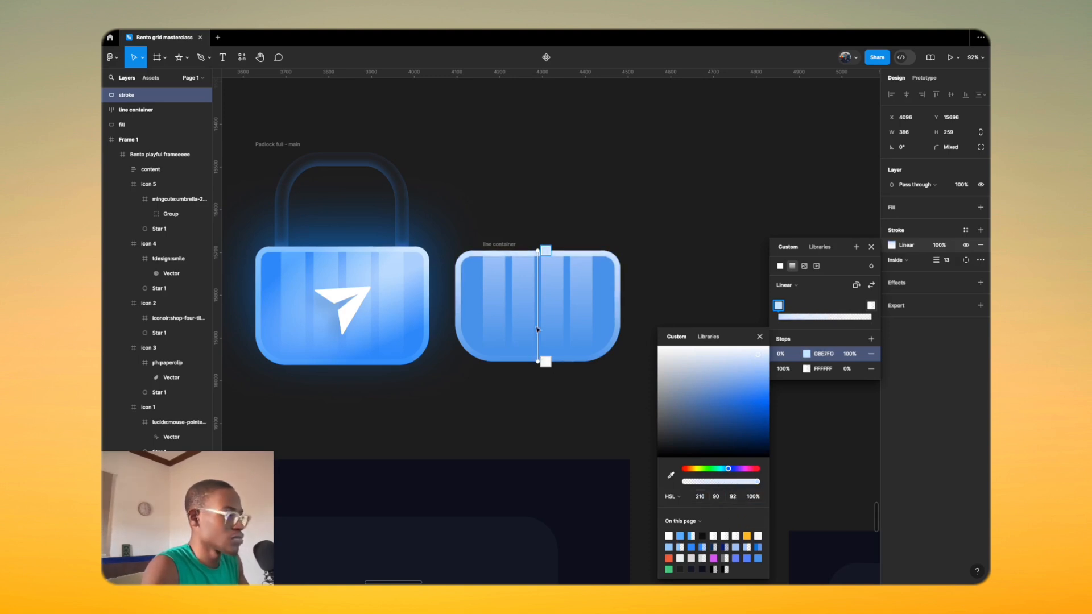
mouse_move(756, 370)
left_mouse_down()
mouse_move(753, 392)
mouse_move(762, 367)
left_mouse_up()
key("Escape")
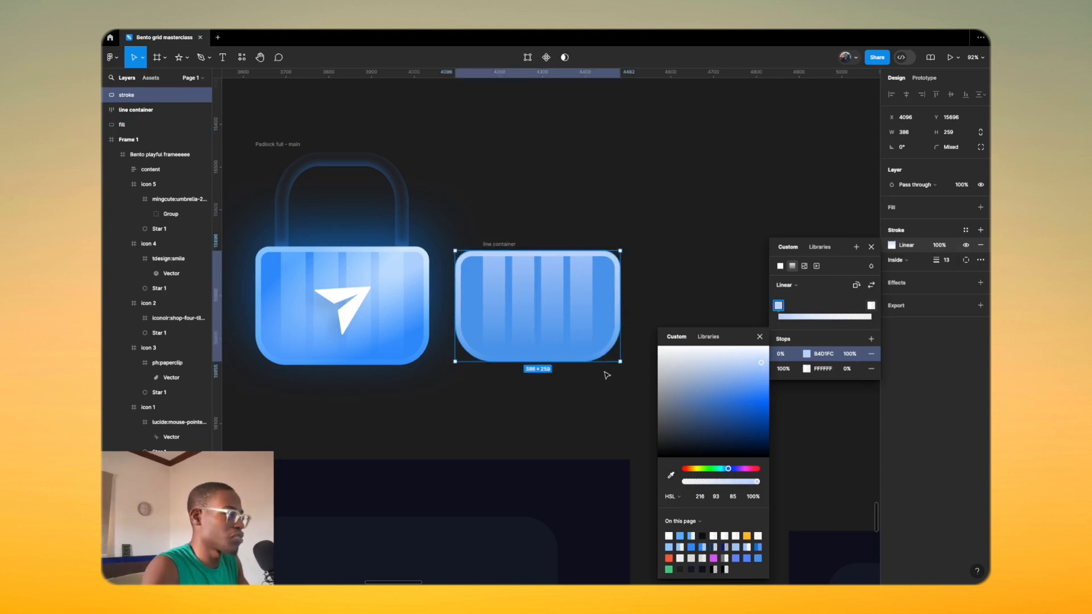
Step: Extend both ends of the stroke's gradient line slightly beyond the upper and lower edges of the padlock body
left_click(892, 246)
left_click(893, 246)
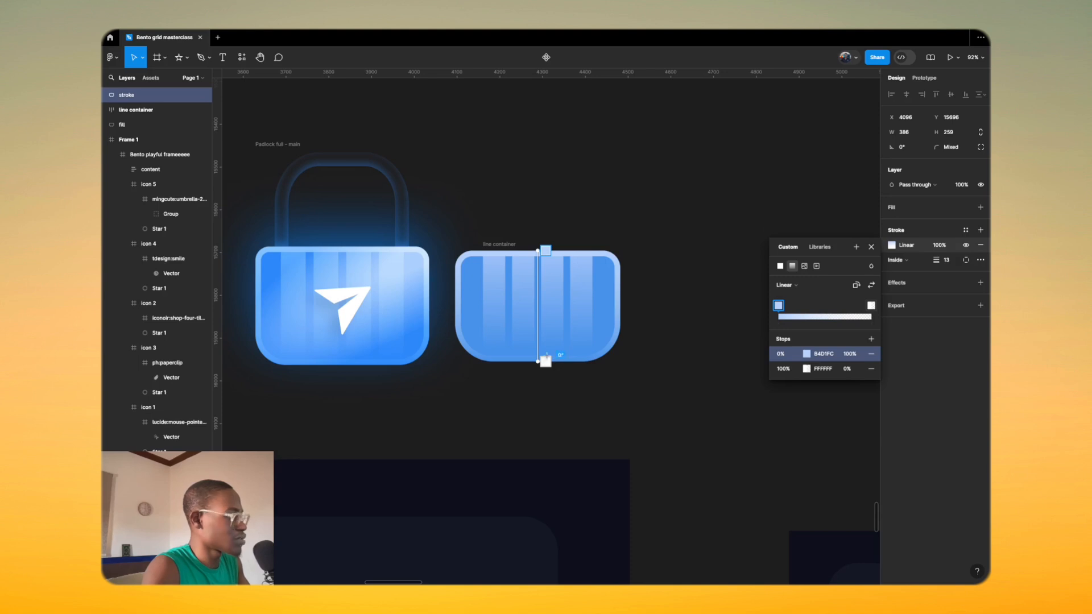
left_click_drag(536, 364, 537, 382)
left_click_drag(537, 250, 537, 235)
Step: Copy the 0% stop's color B4D1FC to the stroke gradient's 100% stop
left_click(813, 354)
left_click(825, 365)
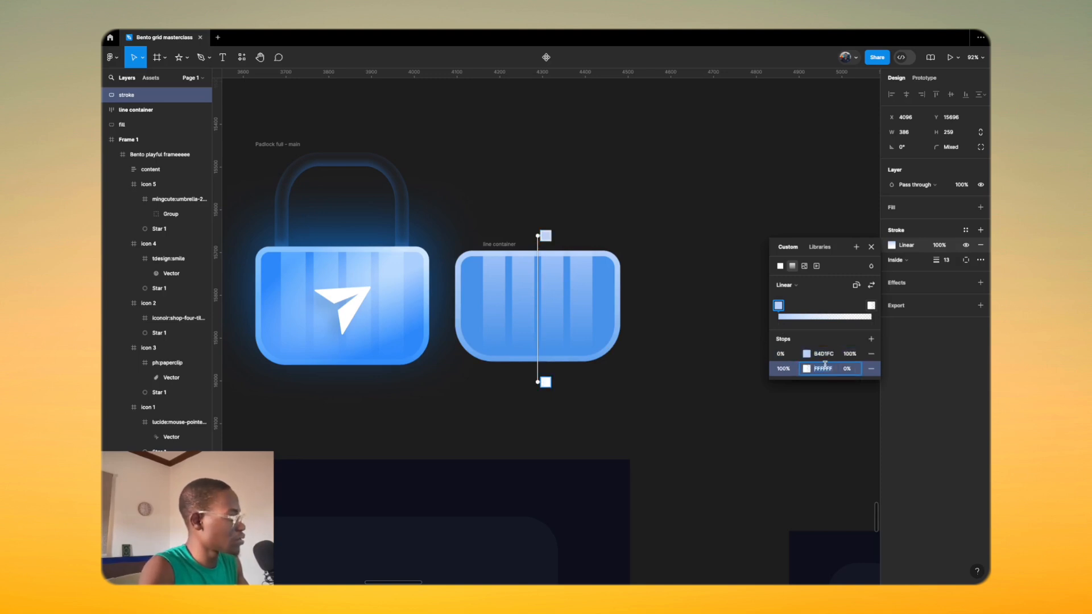
key("Return")
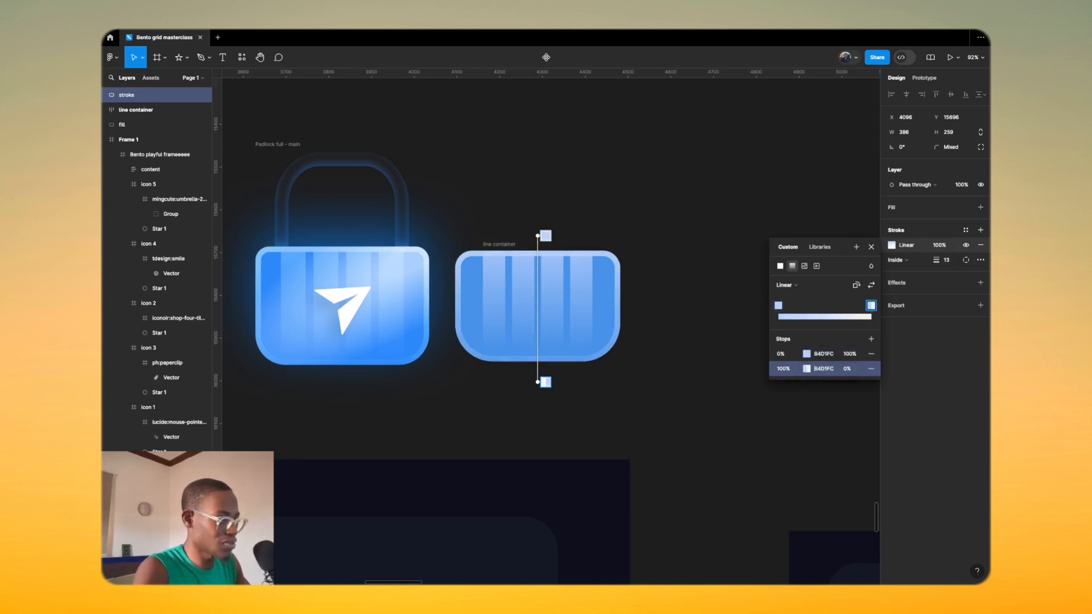
Step: Sample the reference padlock's upper border with the eyedropper as the color of the stroke gradient's 0% stop
left_click(805, 356)
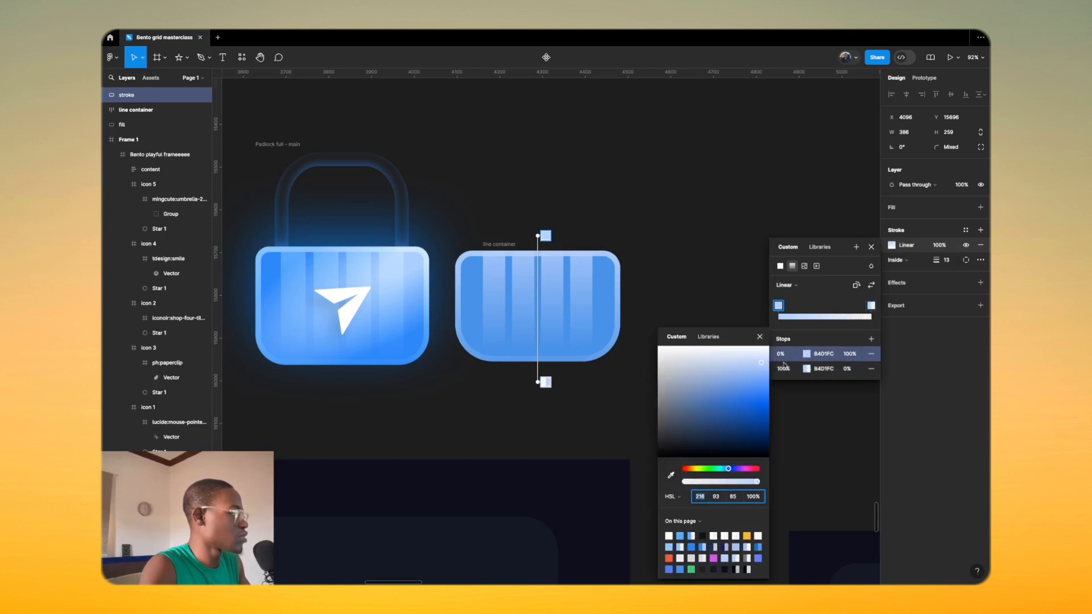
left_click(670, 476)
scroll(273, 245, "up", 5)
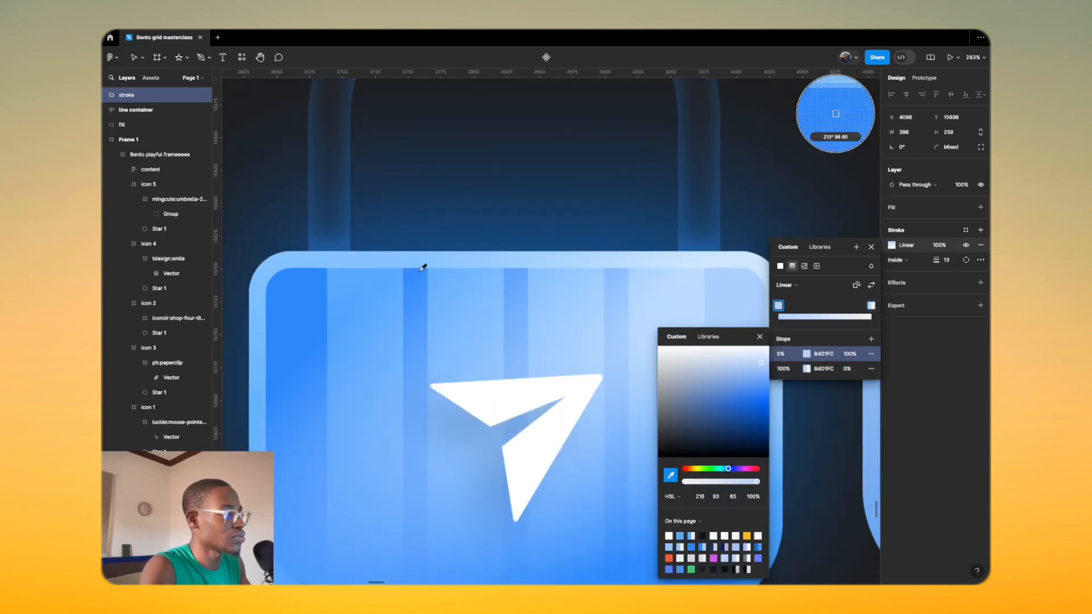
left_click(419, 260)
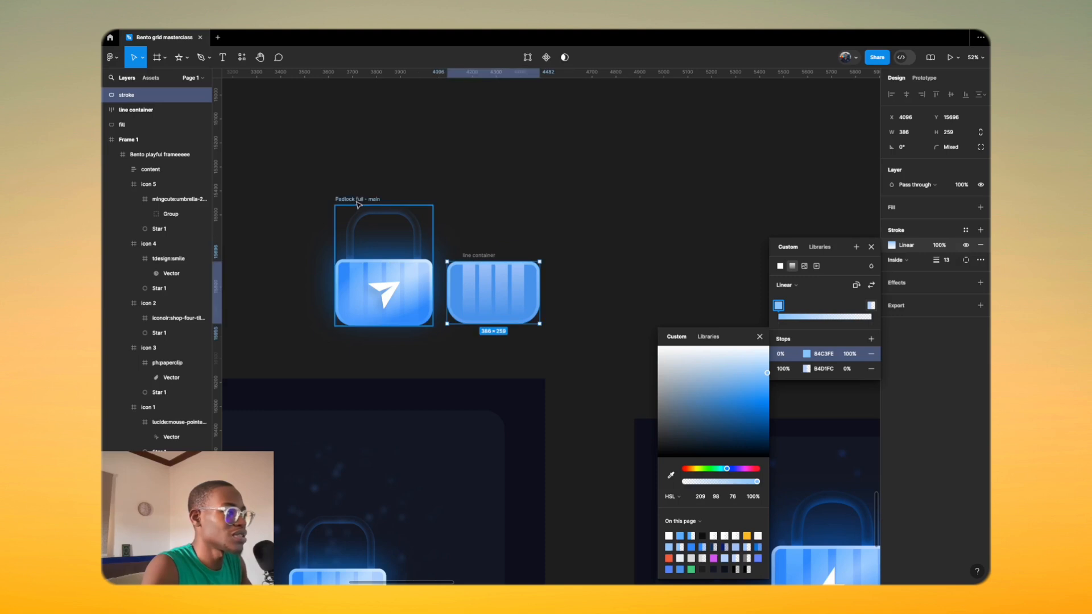
Step: Select the stroke layer of the reference padlock's body and open its linear gradient to get the stop color
left_click(353, 266)
left_click(353, 265)
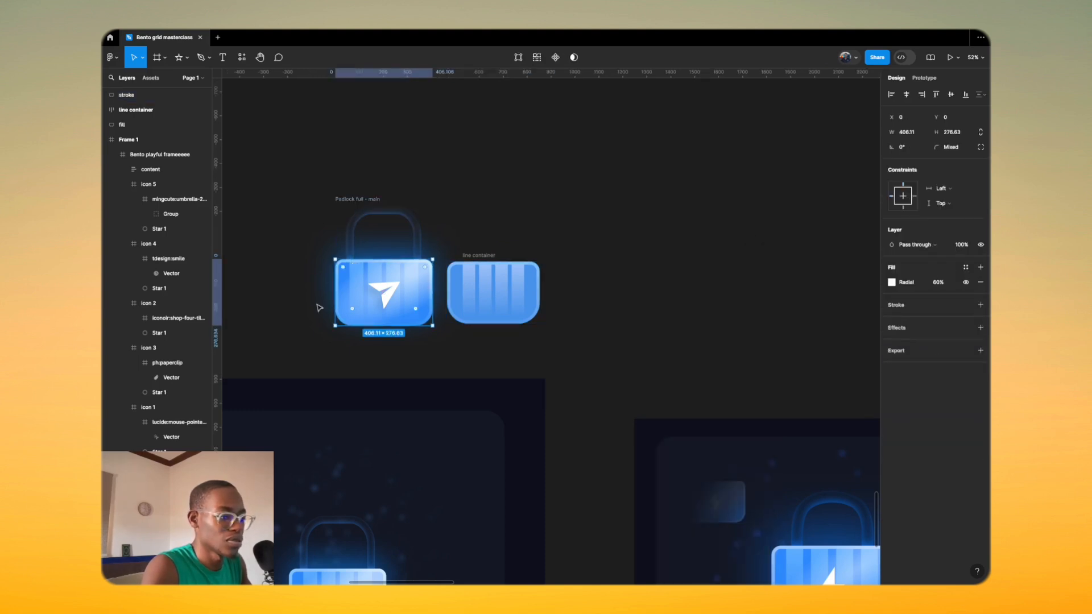
left_click(171, 511)
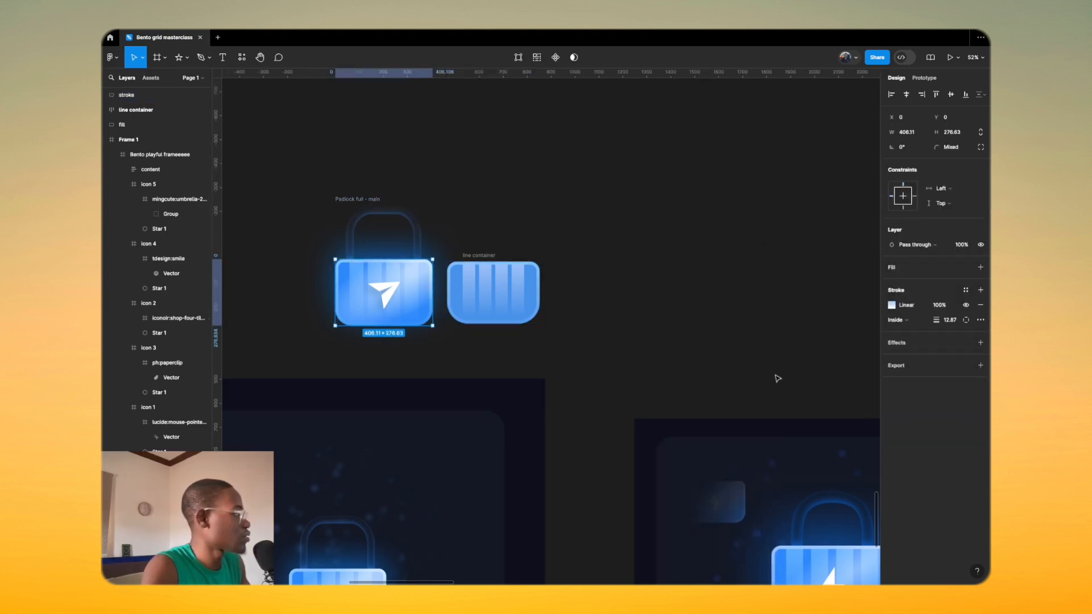
left_click(906, 307)
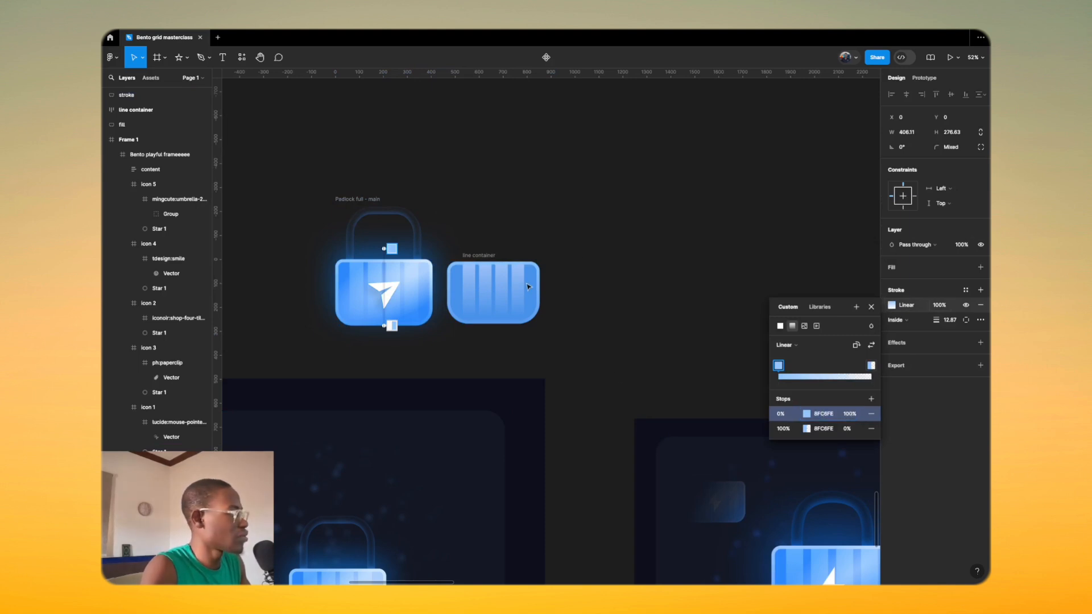
Step: Set both the 0% and 100% stops of the new body's stroke gradient to 8FC6FE
left_click(462, 258)
left_click(891, 245)
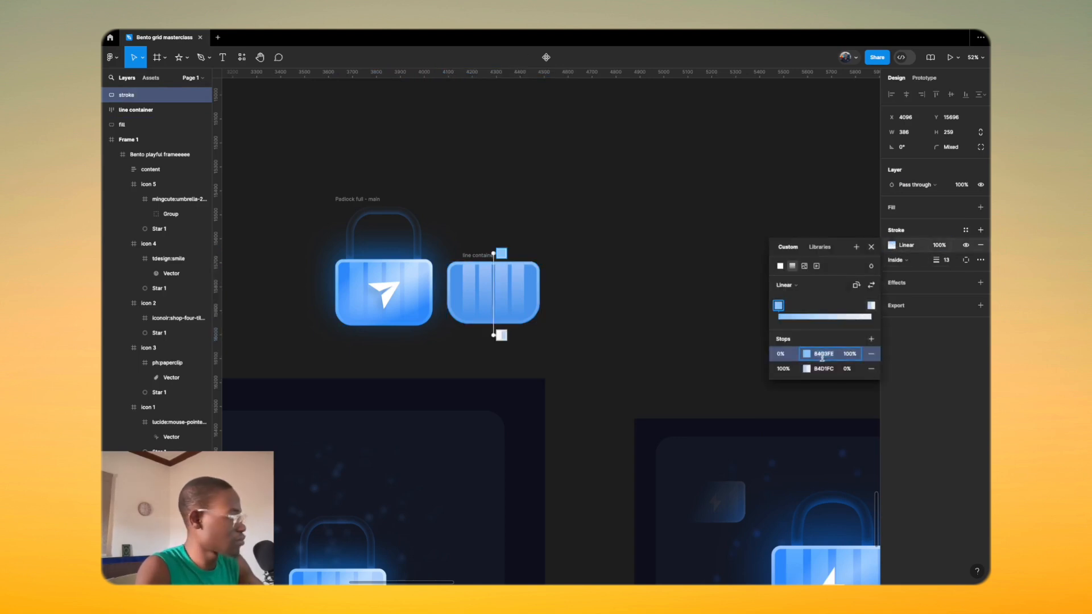
key("Return")
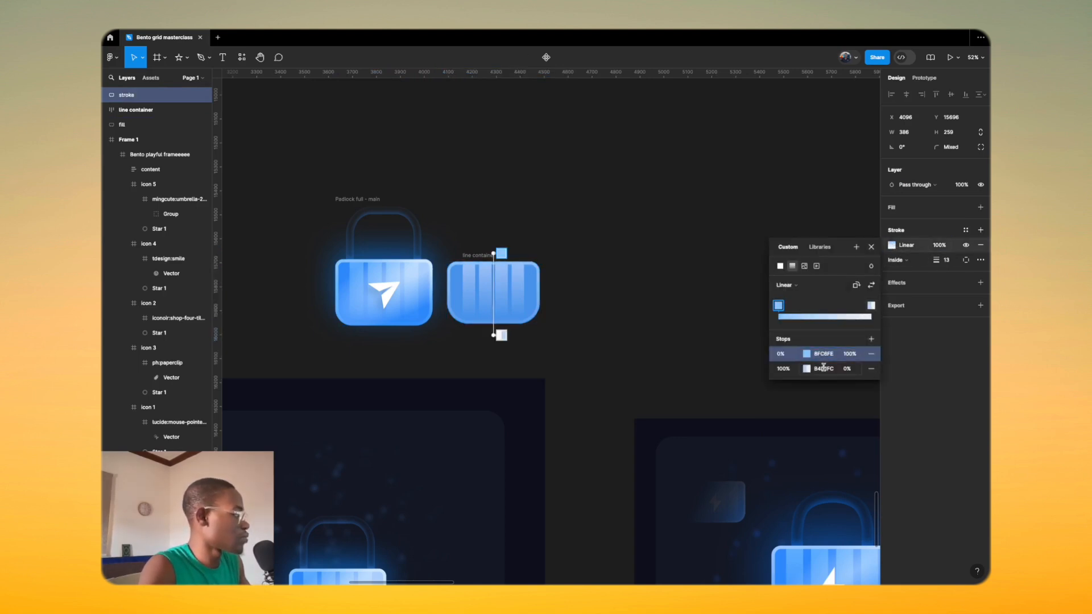
left_click(824, 368)
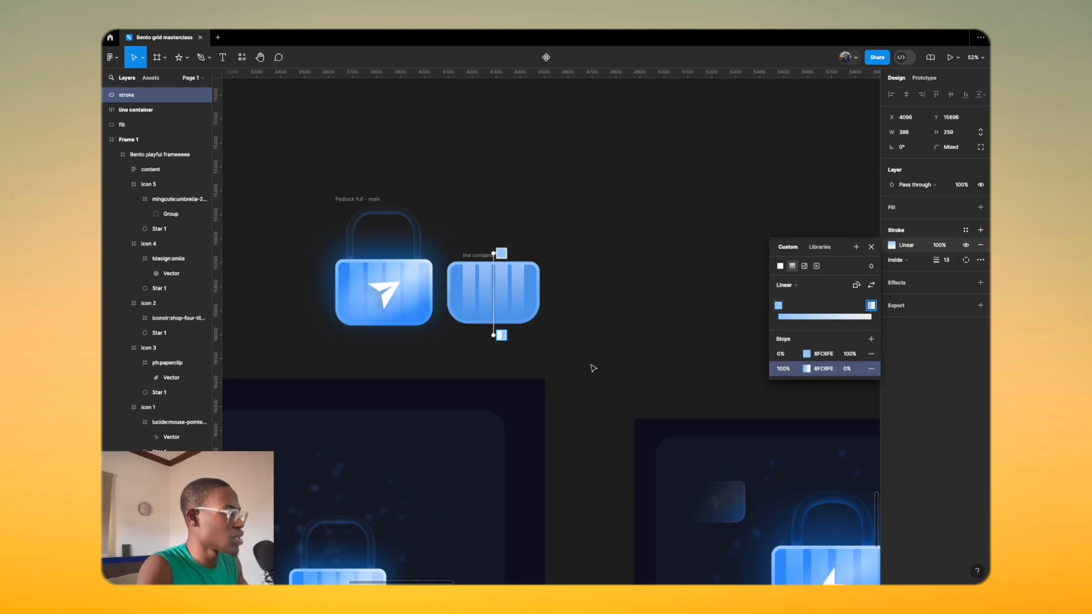
Step: Examine the new body's upper border where the stroke overlaps the gradient stripes and check its blend mode
scroll(514, 251, "up", 5)
scroll(495, 267, "left", 2)
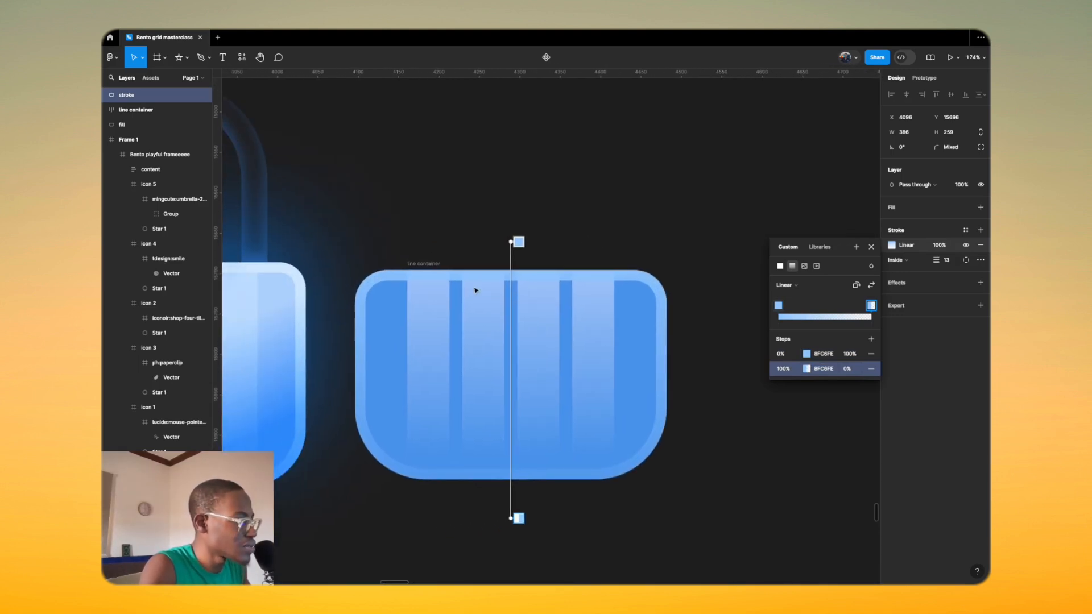
scroll(477, 283, "up", 10)
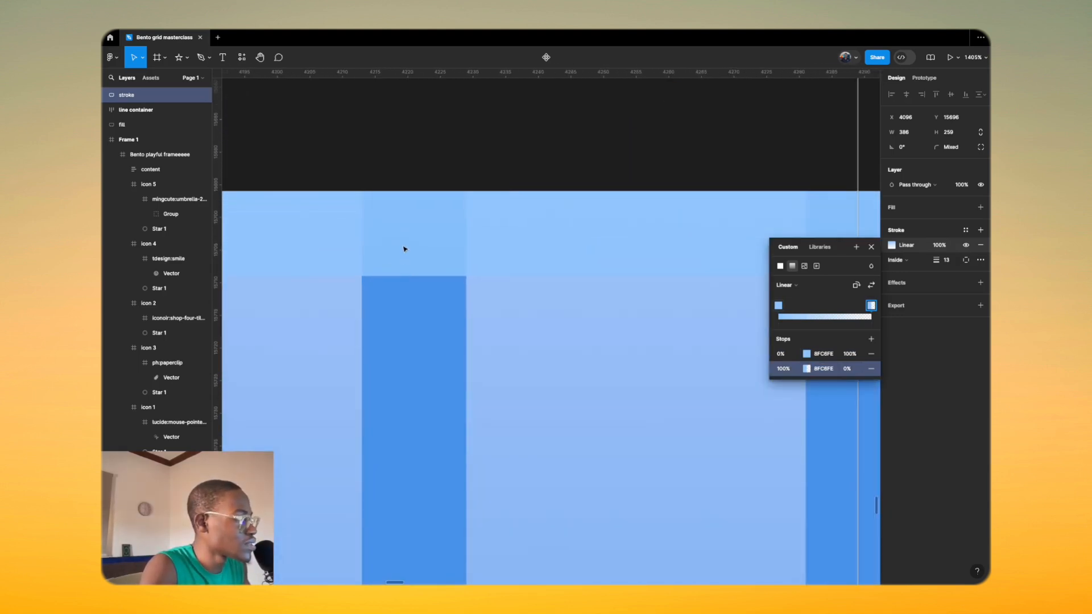
scroll(407, 241, "down", 8)
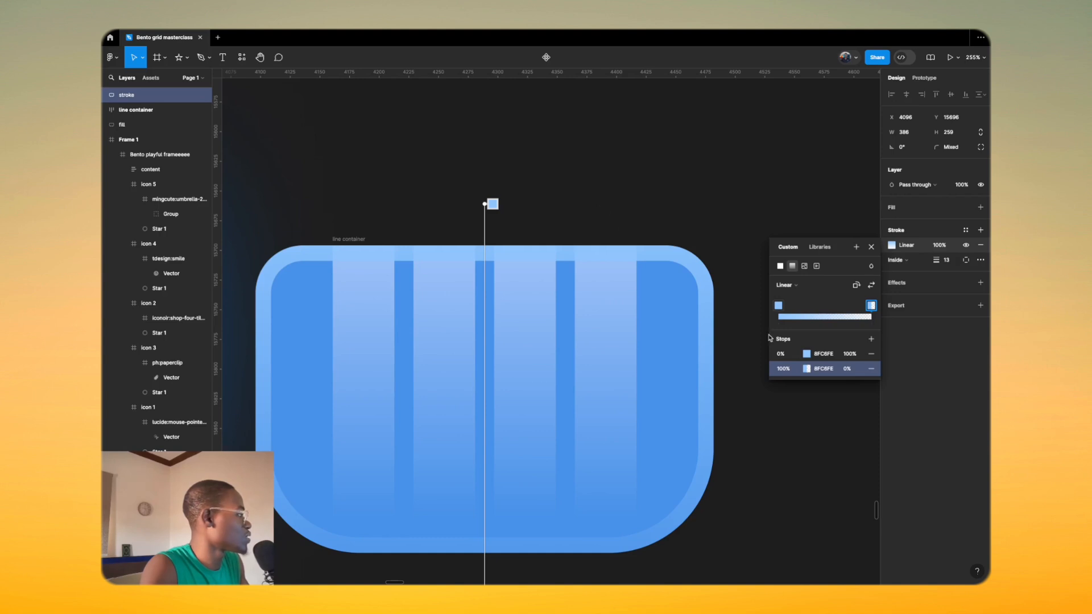
left_click(872, 267)
left_click(874, 268)
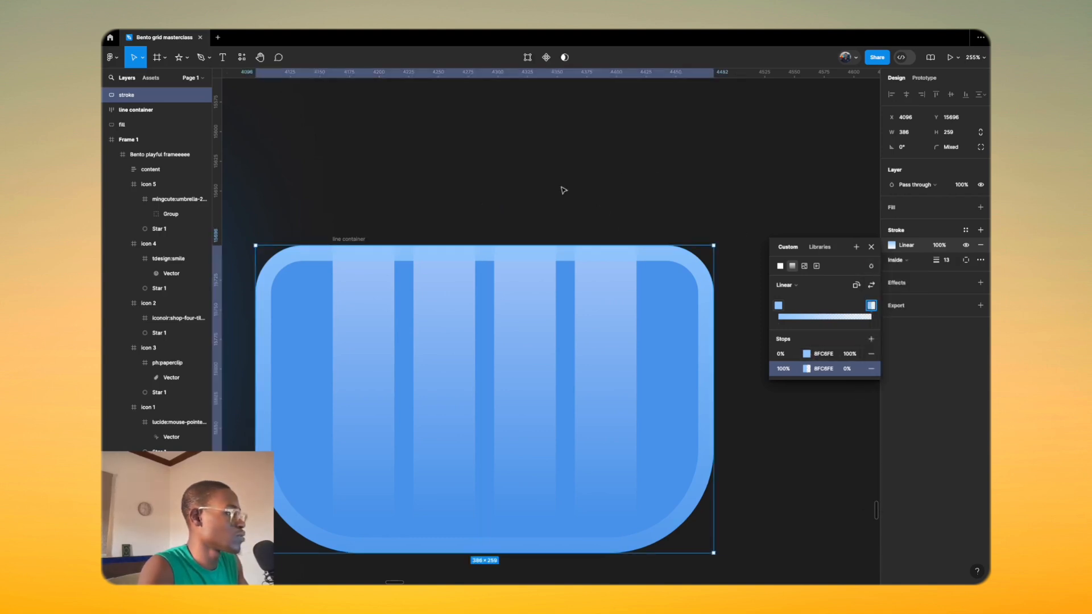
Step: Move the start of the new body's stroke gradient down onto its upper border
scroll(563, 188, "down", 5)
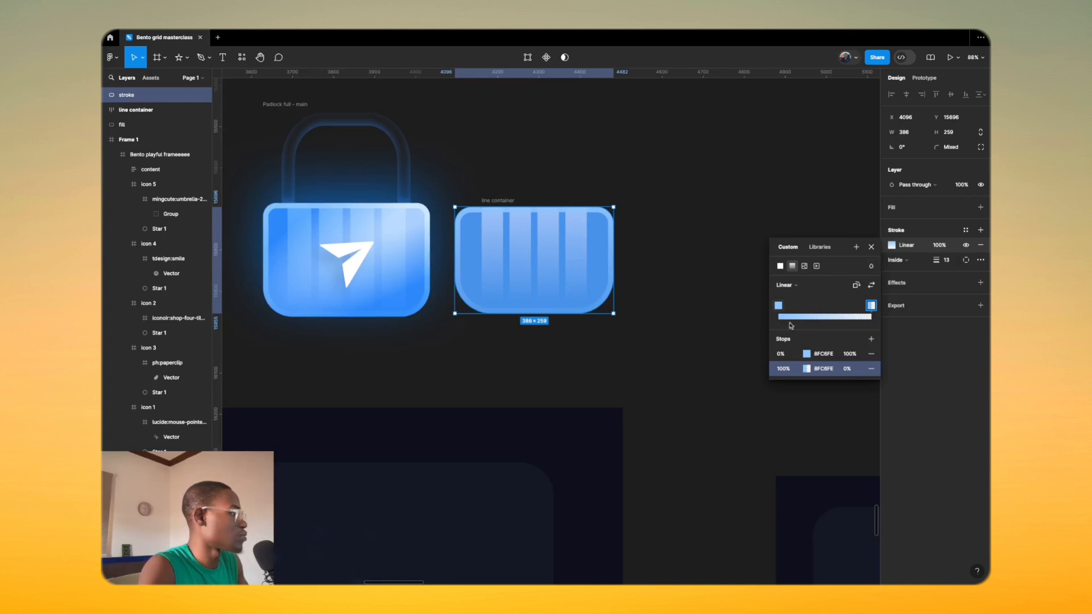
scroll(547, 203, "up", 5)
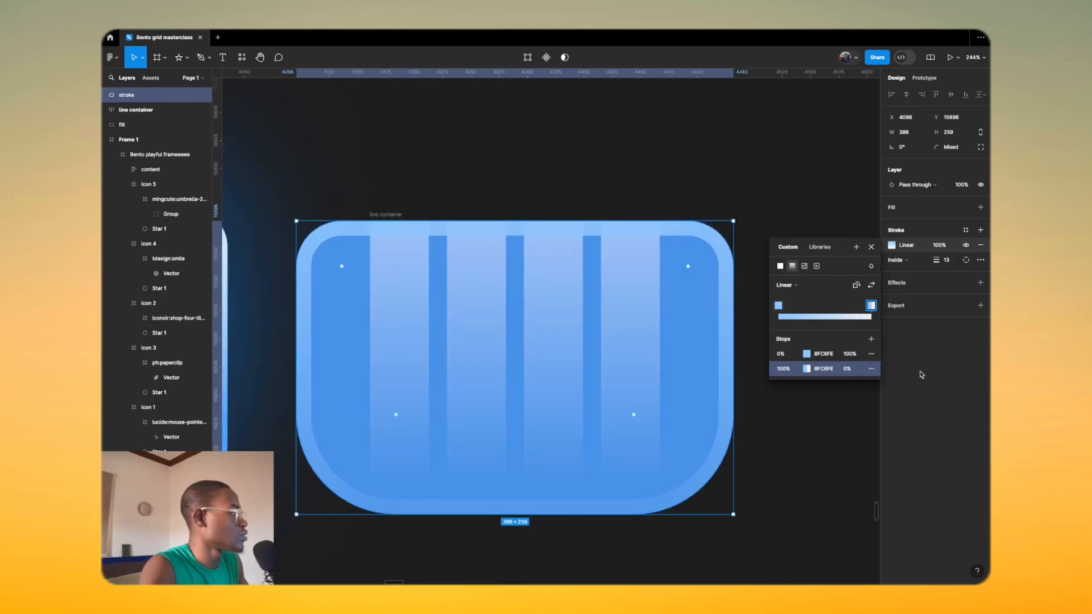
left_click(806, 354)
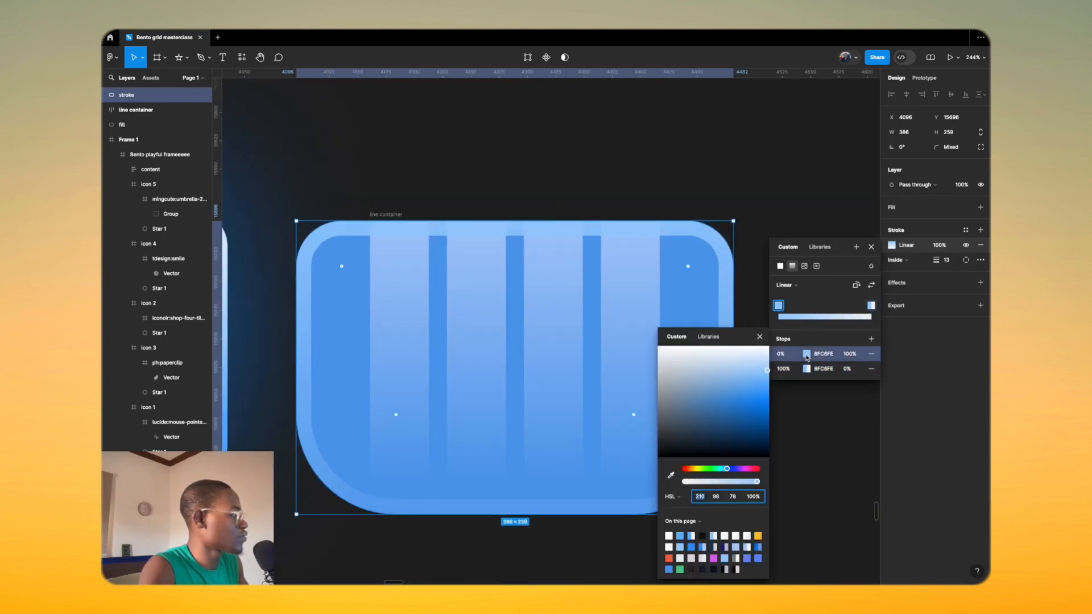
left_click(894, 246)
left_click(892, 246)
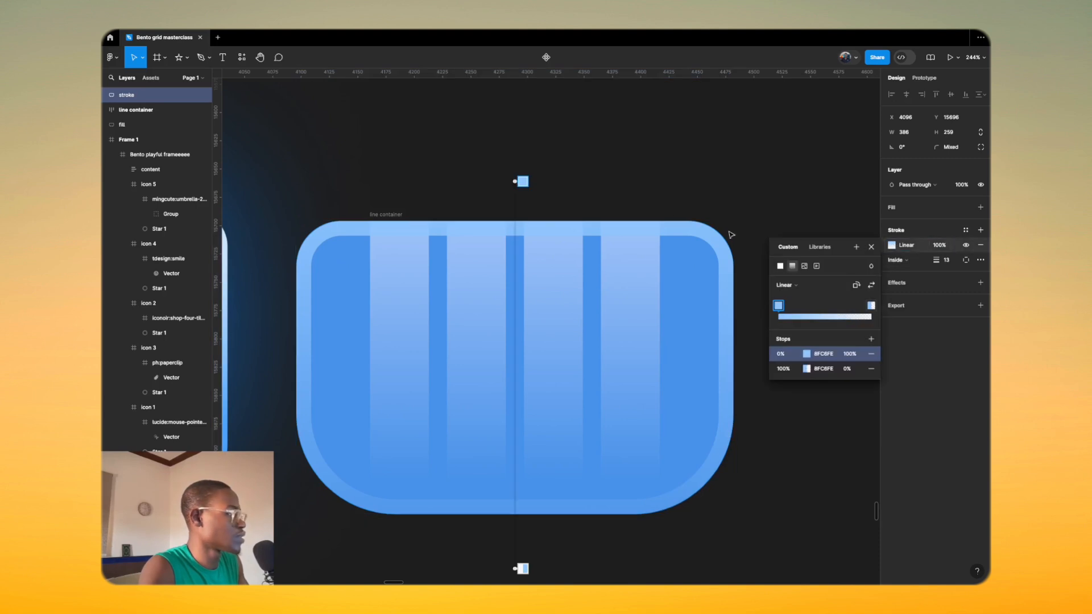
left_click_drag(514, 181, 513, 229)
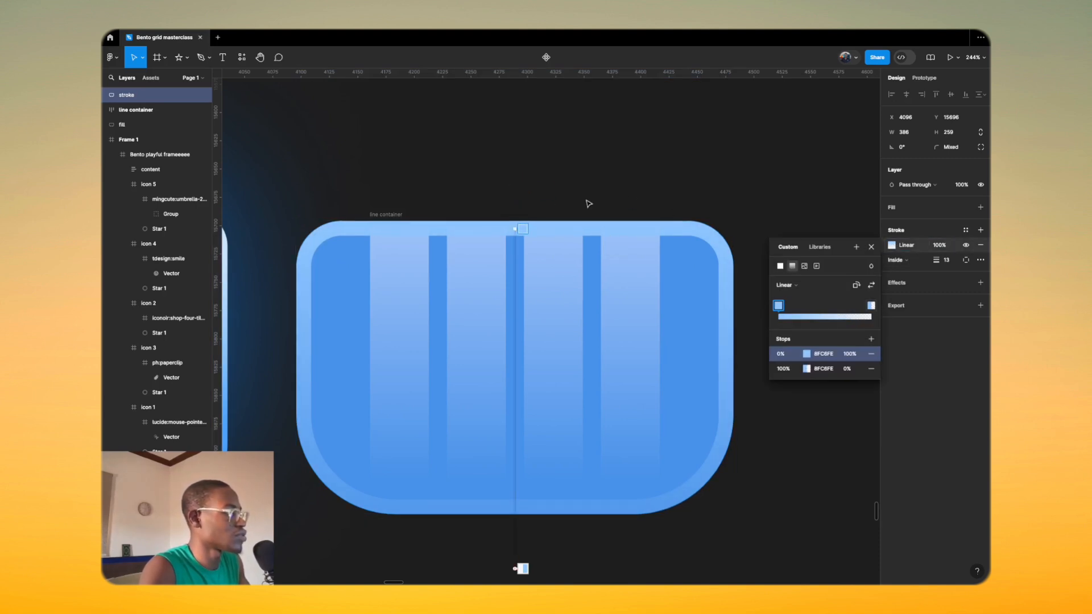
Step: Move the stroke gradient's transparent end stop to 94% and compare the new body with the reference padlock
scroll(597, 230, "up", 5)
scroll(546, 238, "down", 6)
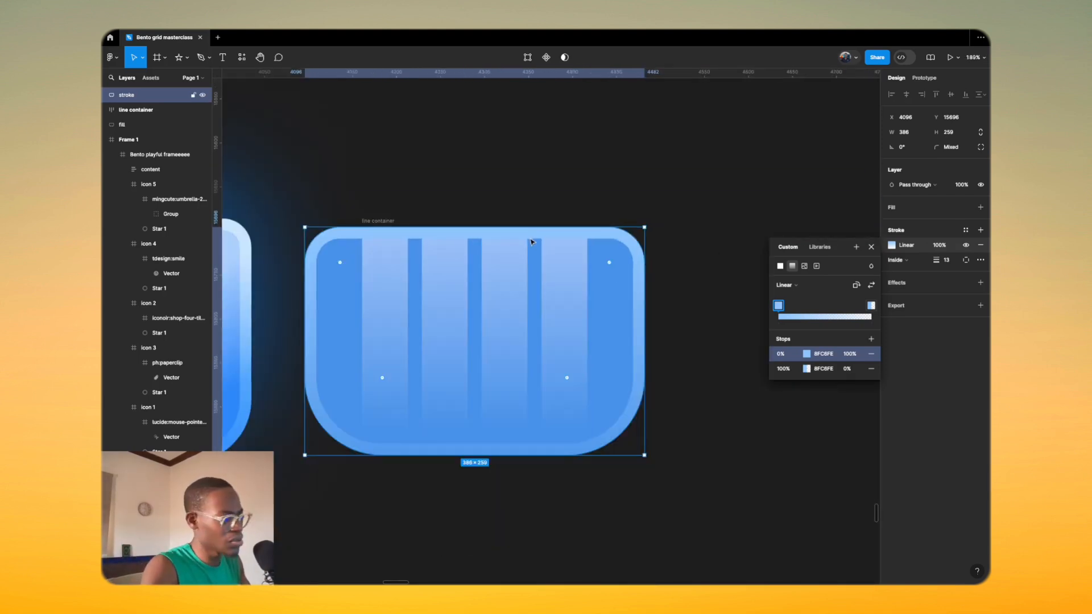
scroll(531, 241, "down", 5)
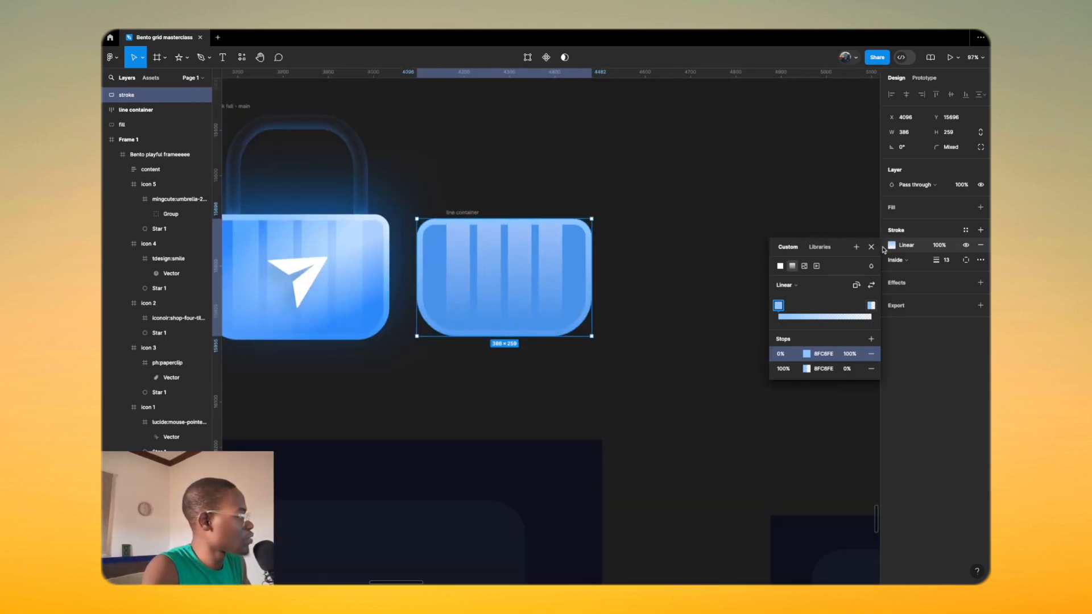
mouse_move(871, 305)
left_mouse_down()
mouse_move(768, 284)
mouse_move(866, 313)
left_mouse_up()
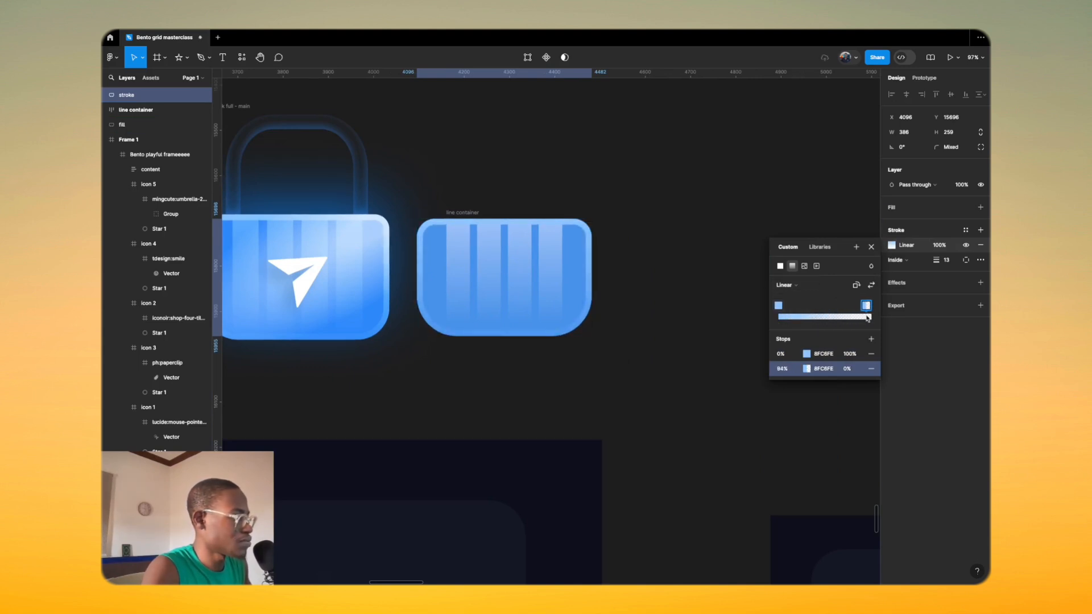
left_click(703, 231)
scroll(697, 265, "down", 5)
scroll(602, 295, "up", 6)
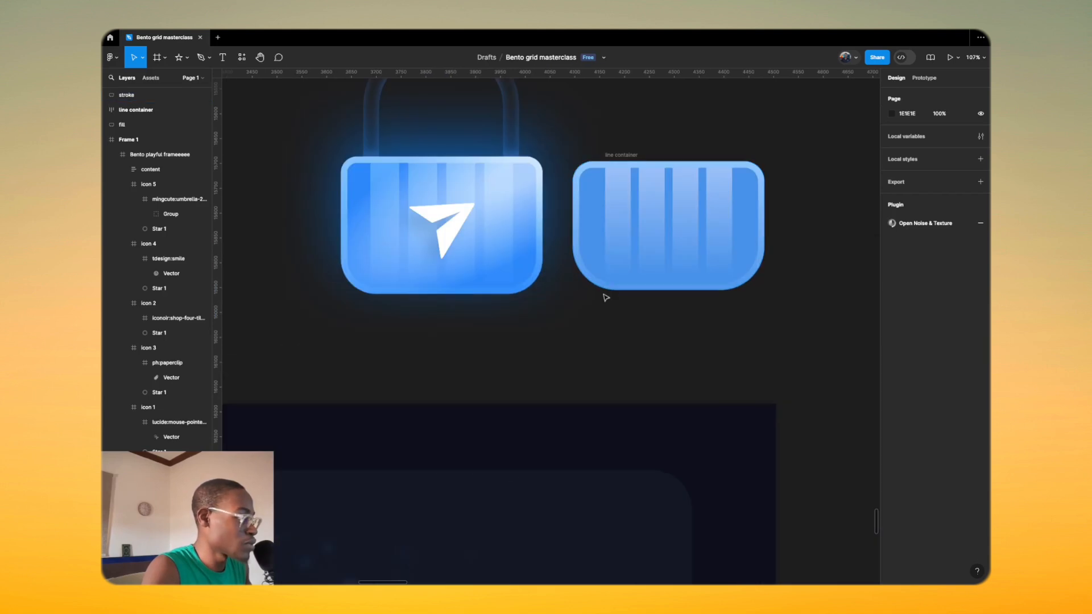
scroll(366, 226, "down", 3)
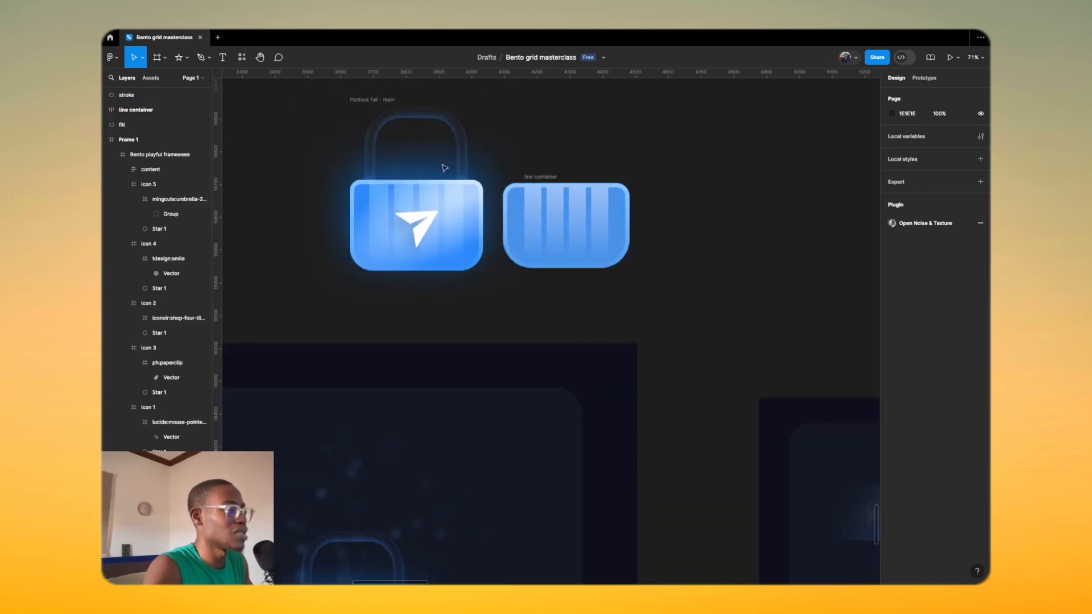
Step: Duplicate the new body's fill layer and place the copy between the stroke and line container layers
left_click(158, 126)
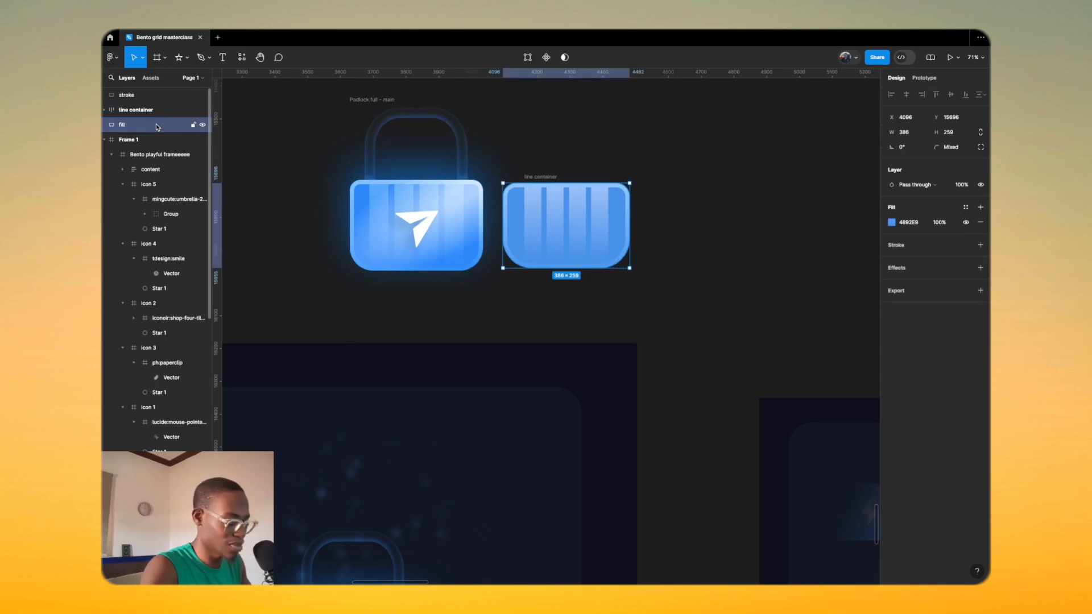
key("ctrl+d")
left_click_drag(138, 134, 136, 97)
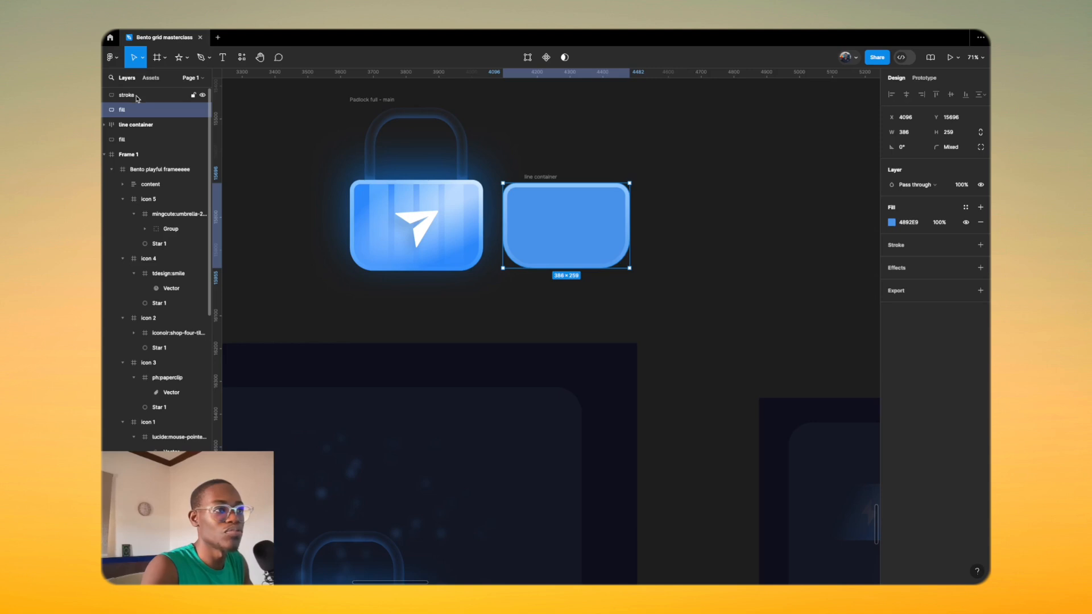
Step: Change the fill copy's solid color to a radial gradient
left_click(891, 223)
left_click(794, 244)
left_click(792, 262)
left_click(794, 274)
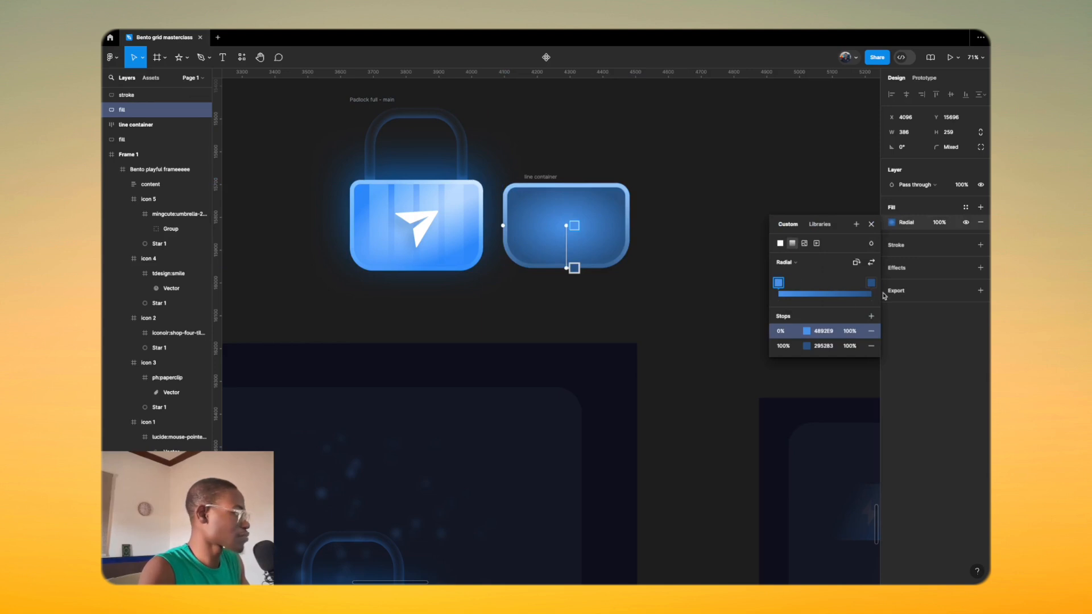
Step: Set both stops of the radial gradient to white FFFFFF and the 100% stop's opacity to 0%
left_click(807, 332)
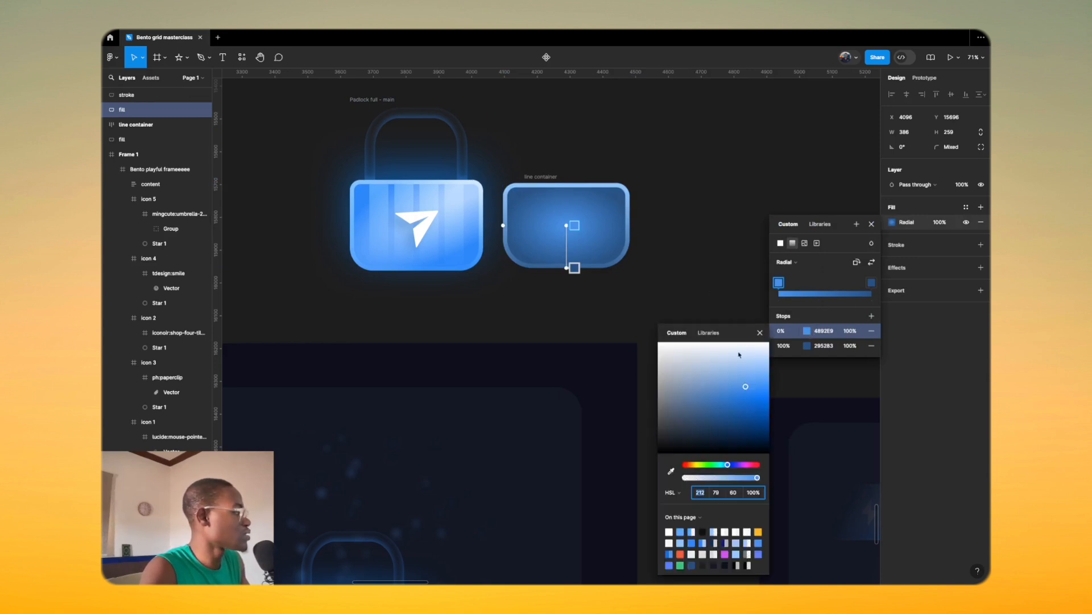
left_click_drag(743, 386, 624, 324)
left_click(808, 346)
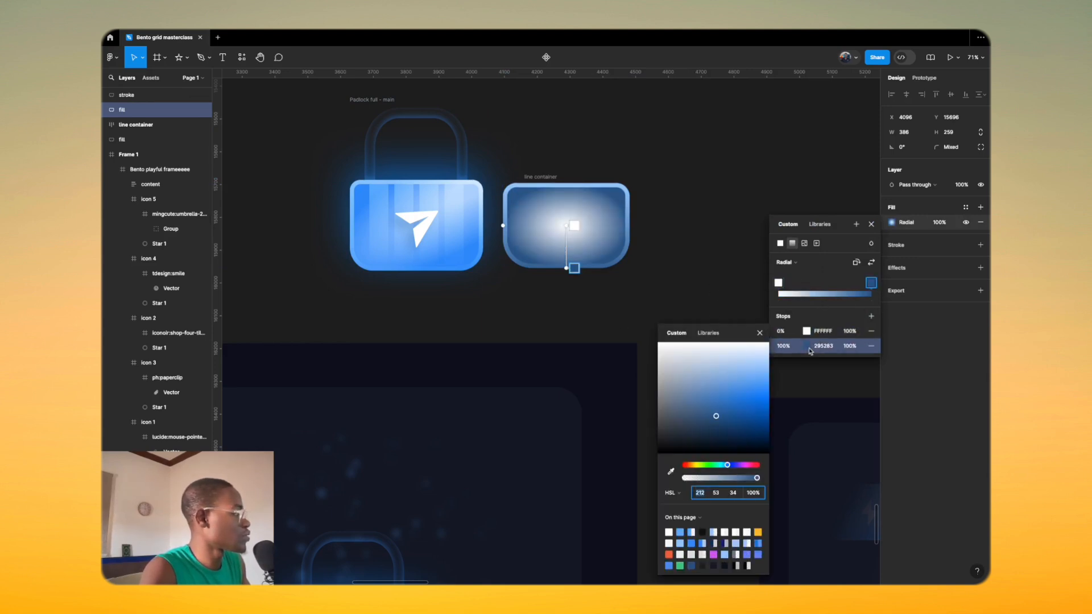
left_click_drag(699, 392, 657, 342)
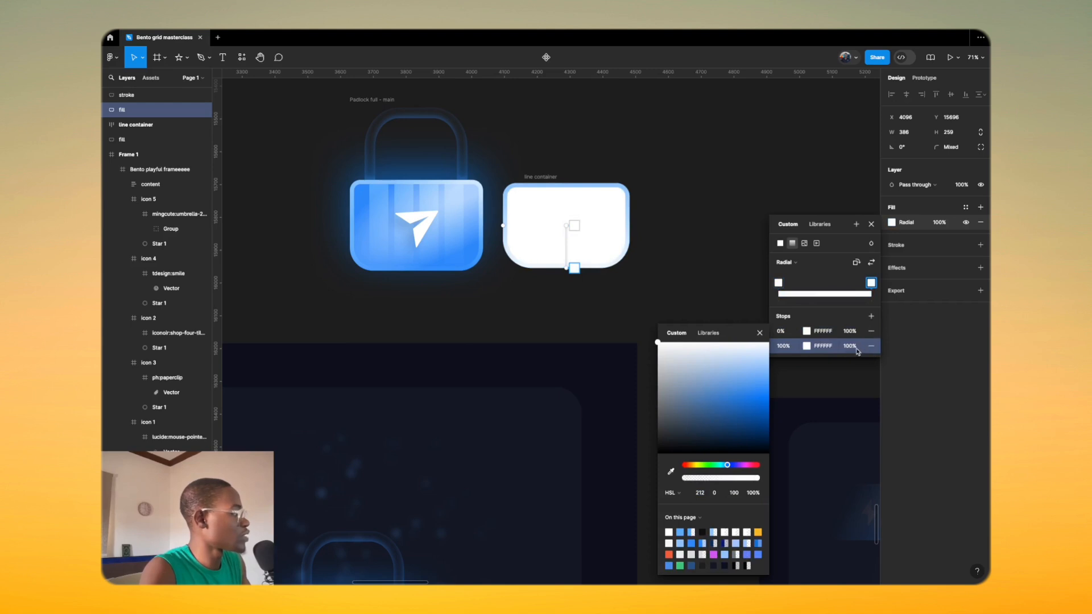
type("0")
key("Return")
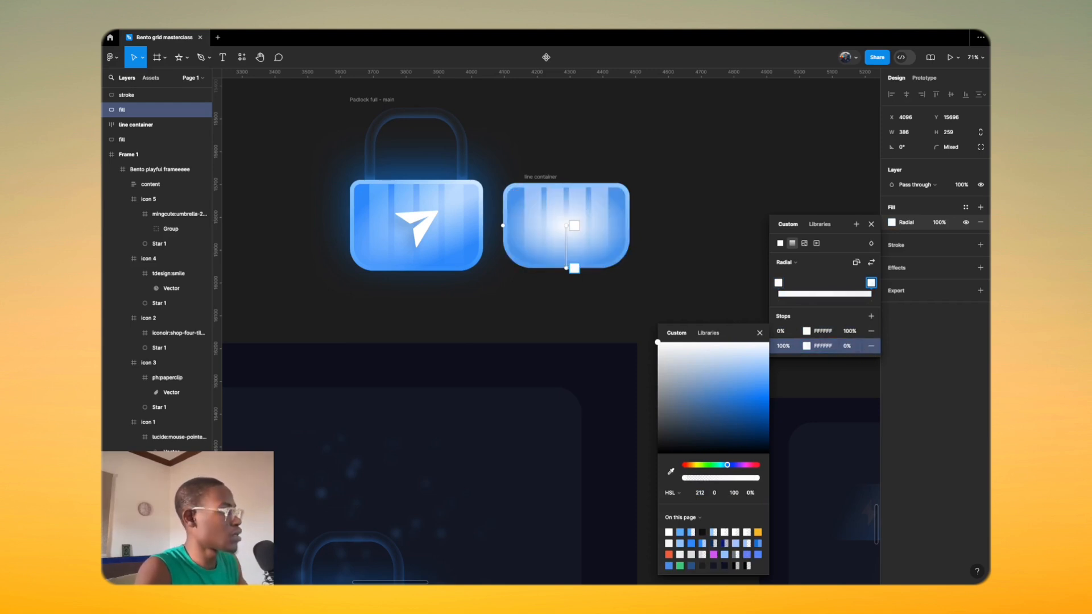
Step: Stretch the white radial gradient from the body's upper-right corner to its lower-left corner and narrow it into a diagonal ray
left_click_drag(566, 226, 621, 191)
left_click_drag(554, 269, 508, 267)
scroll(509, 268, "down", 5)
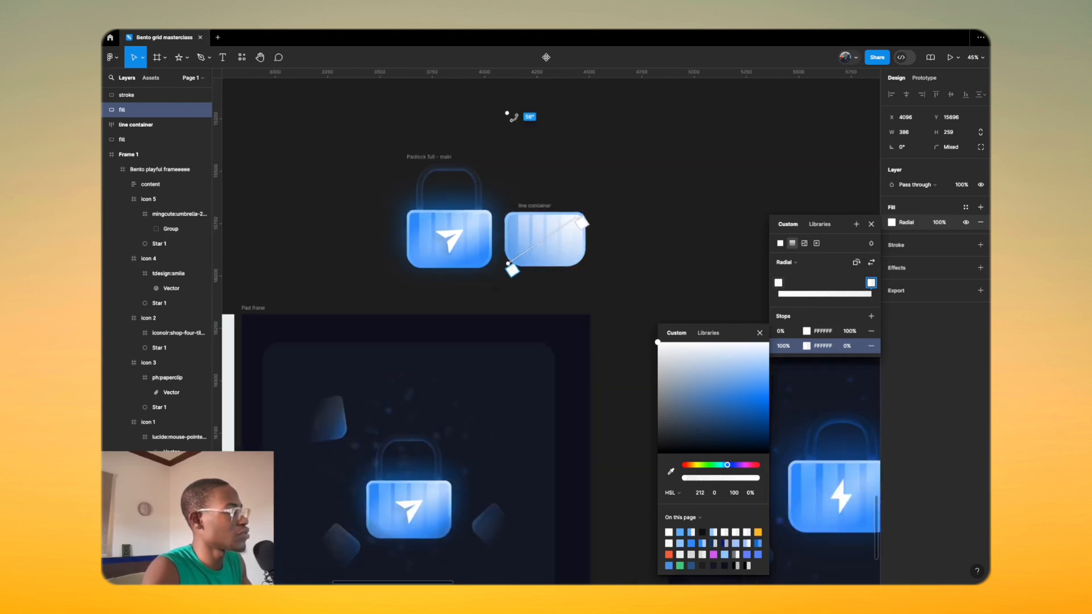
left_click_drag(507, 113, 553, 215)
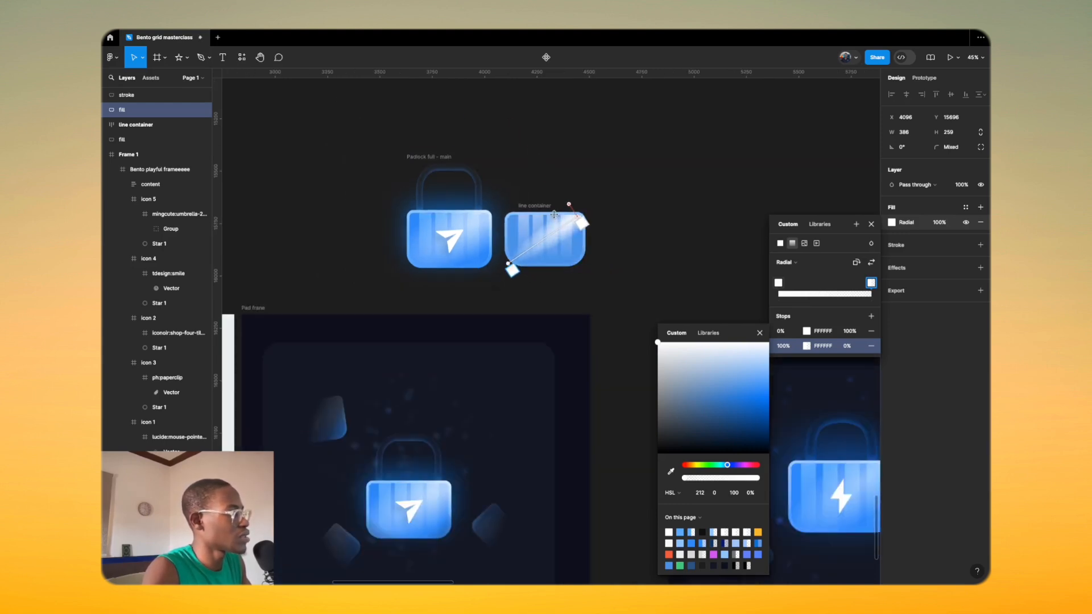
scroll(510, 263, "up", 8)
scroll(544, 236, "down", 2)
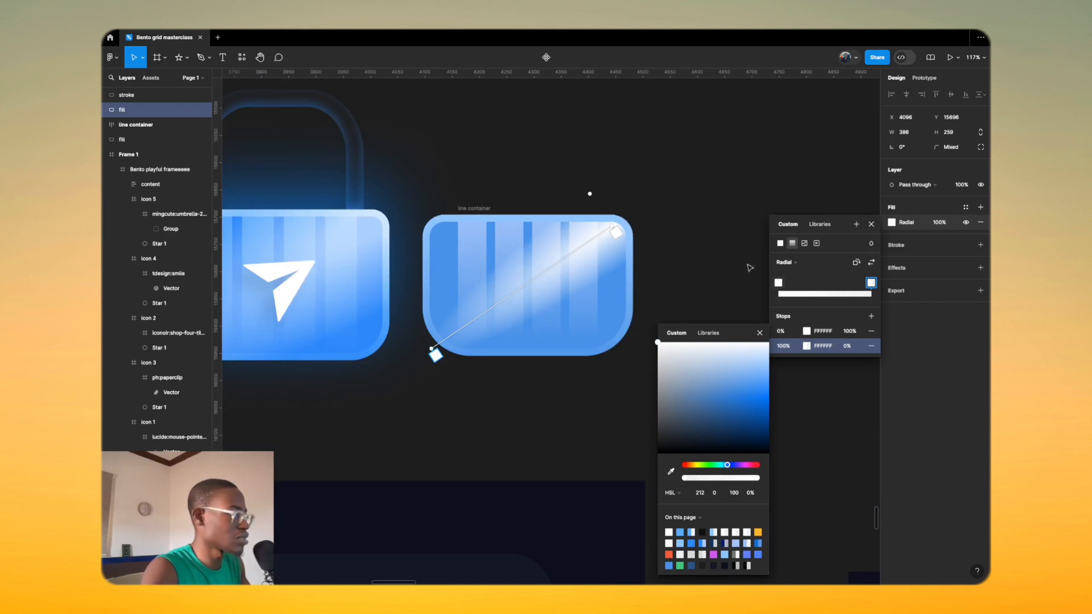
key("Escape")
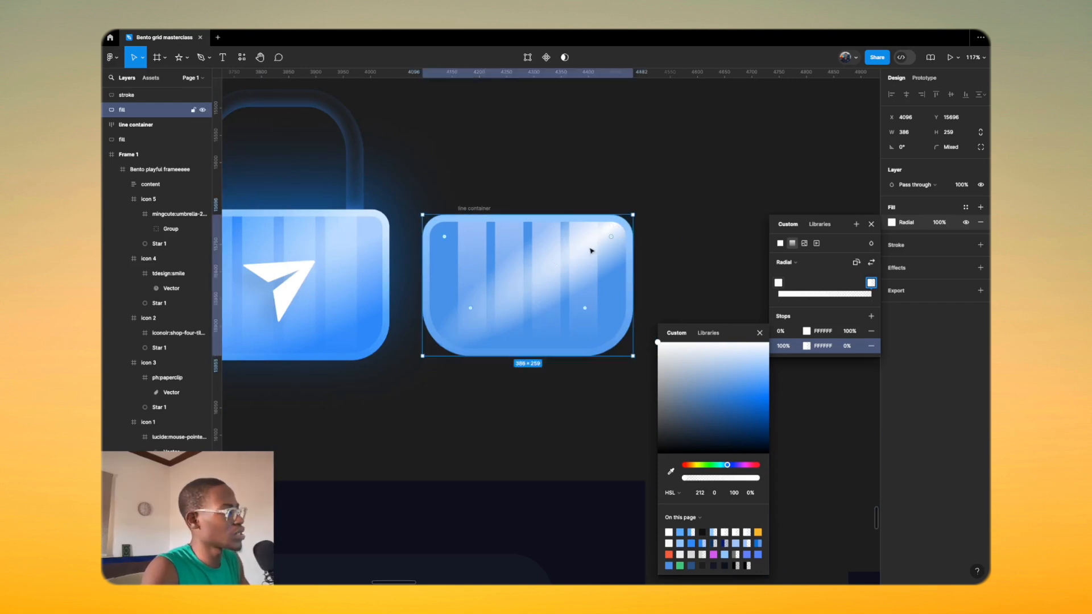
Step: Rename the fill copy with the white gradient as "white god ray"
double_click(146, 114)
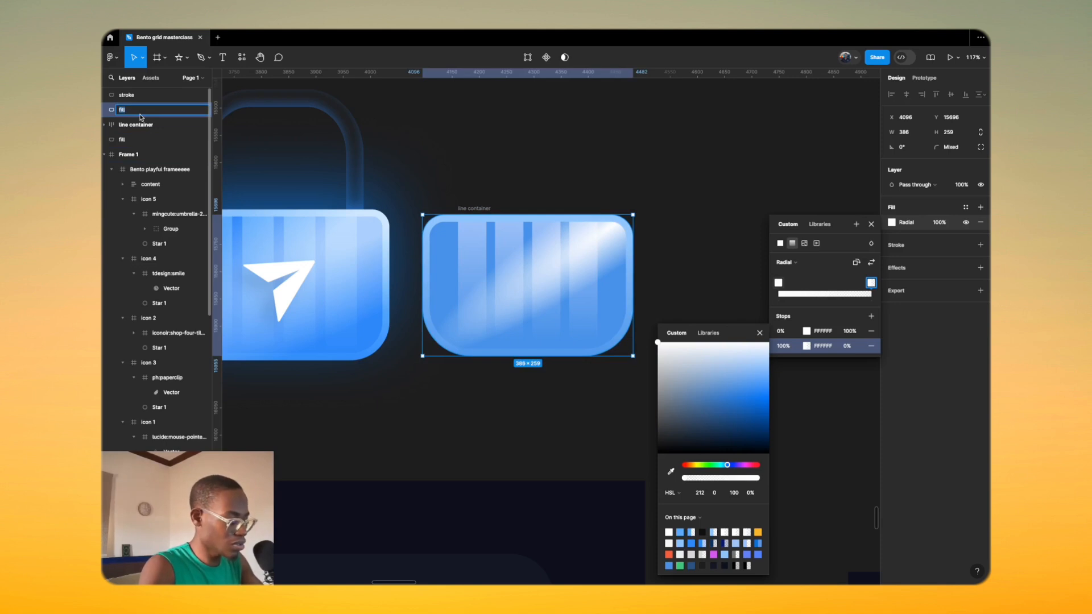
type("white god ray")
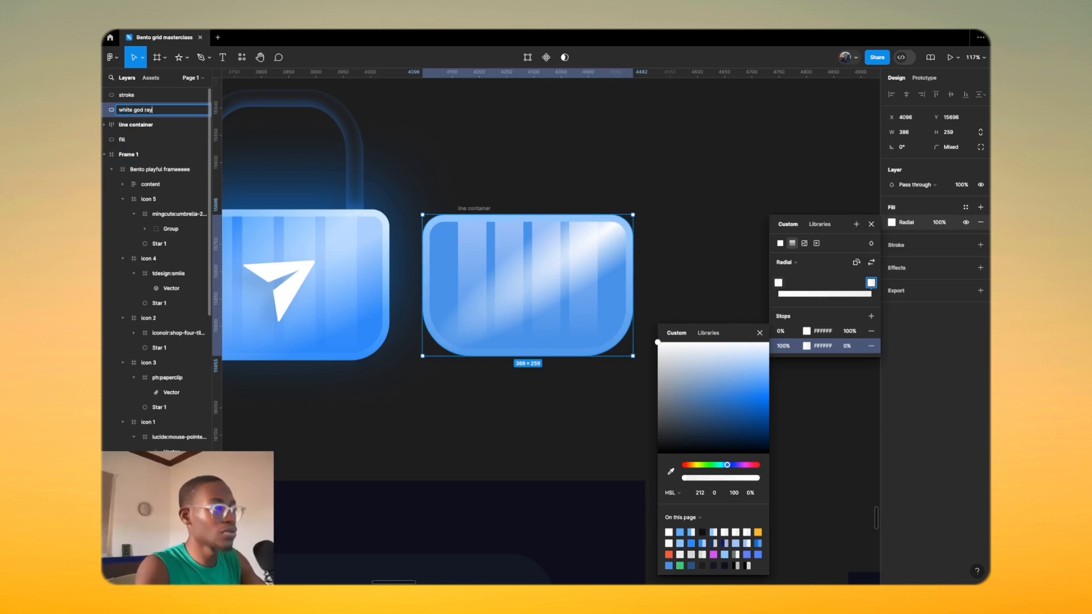
key("Return")
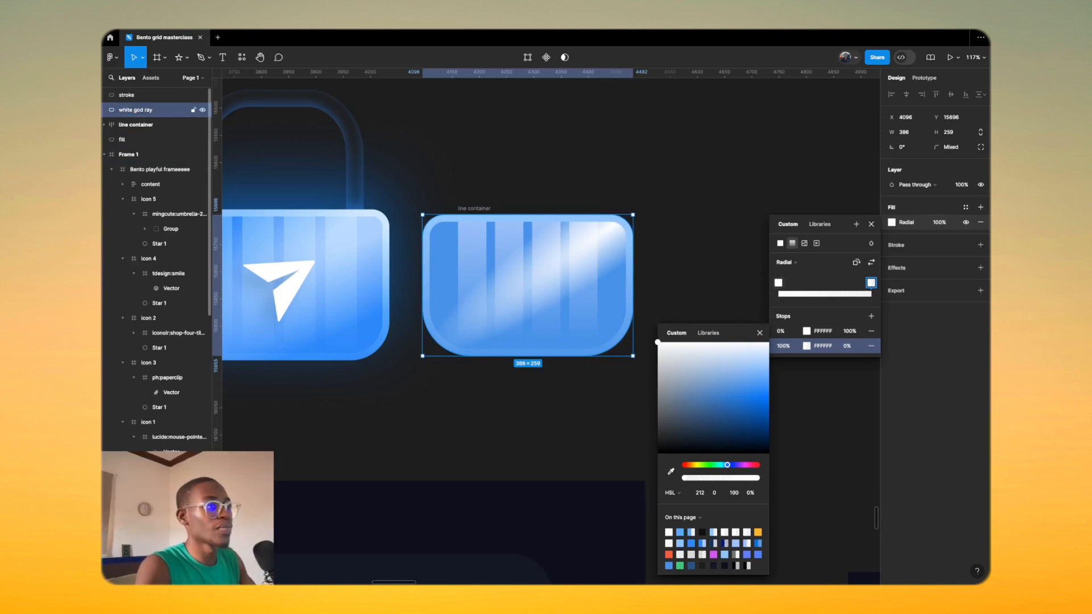
Step: Add a layer blur of 84 to the white god ray layer
left_click(908, 268)
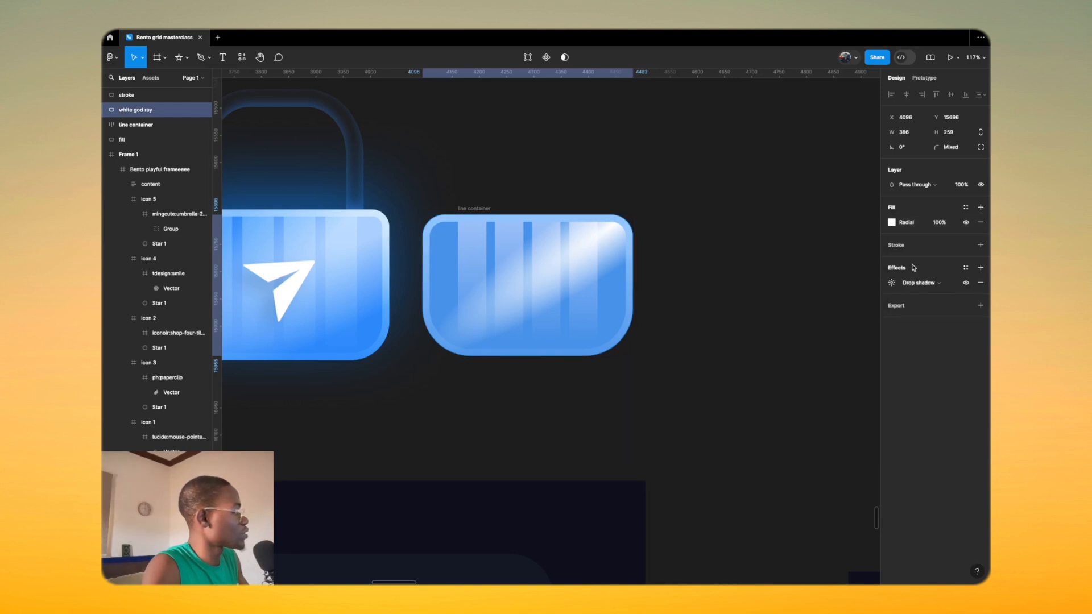
left_click(915, 284)
left_click(924, 294)
left_click(891, 283)
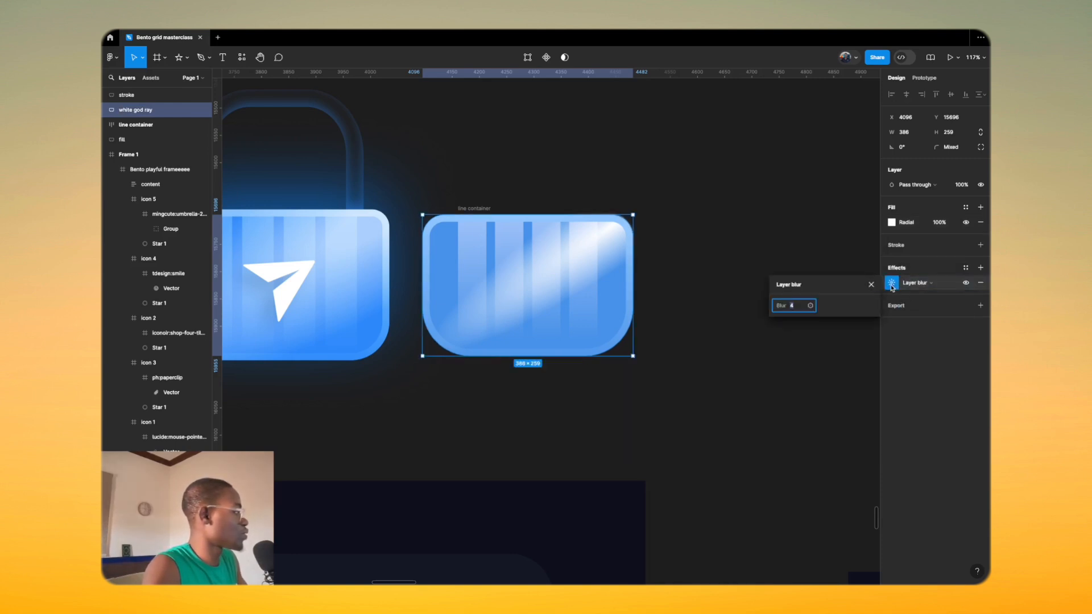
type("84")
key("Return")
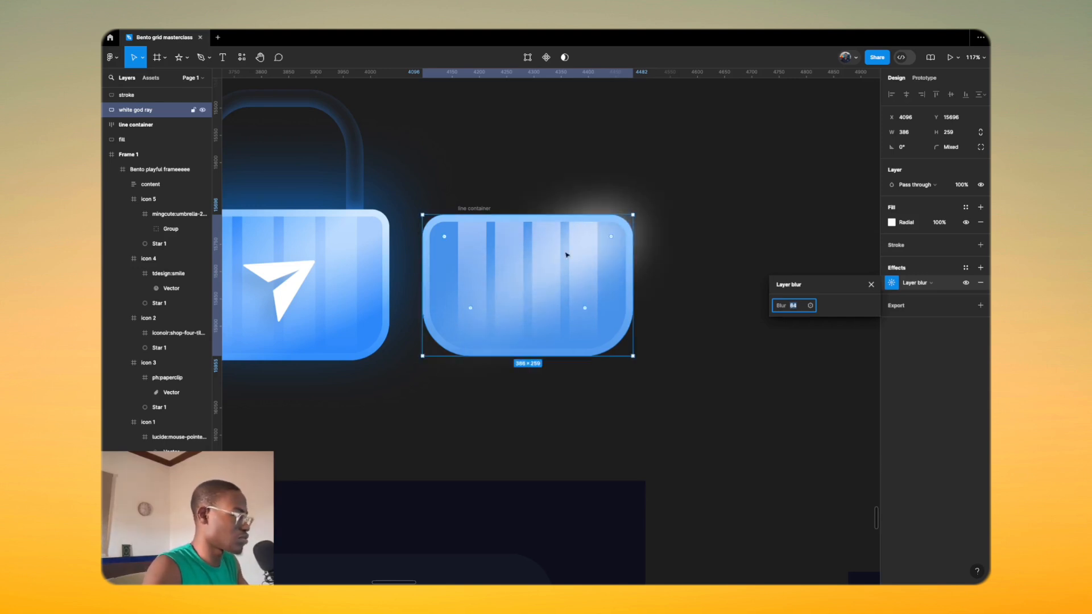
scroll(580, 260, "up", 5)
scroll(598, 270, "down", 3)
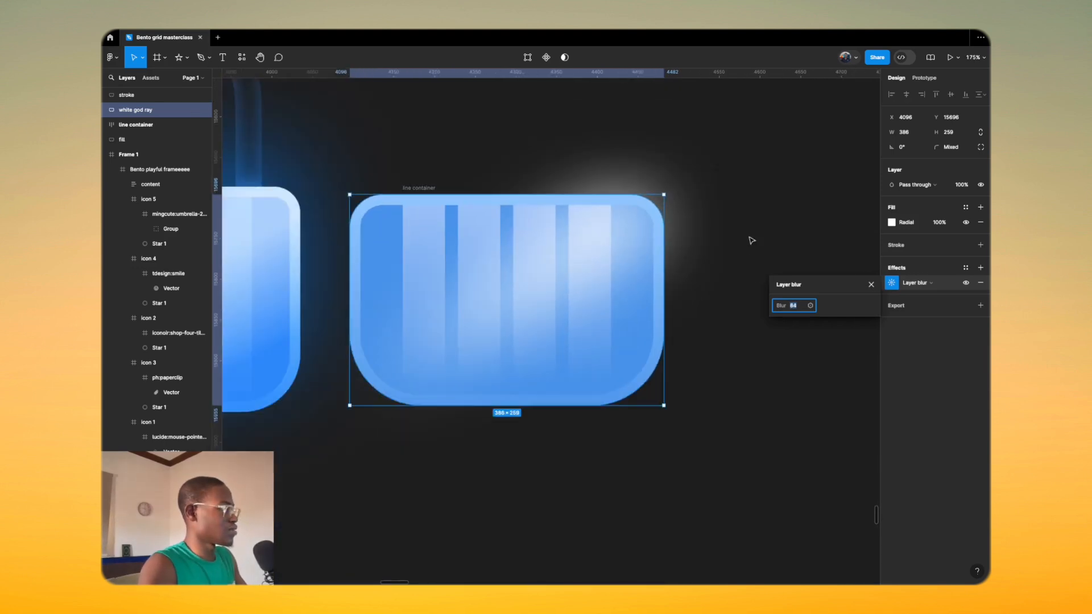
key("Escape")
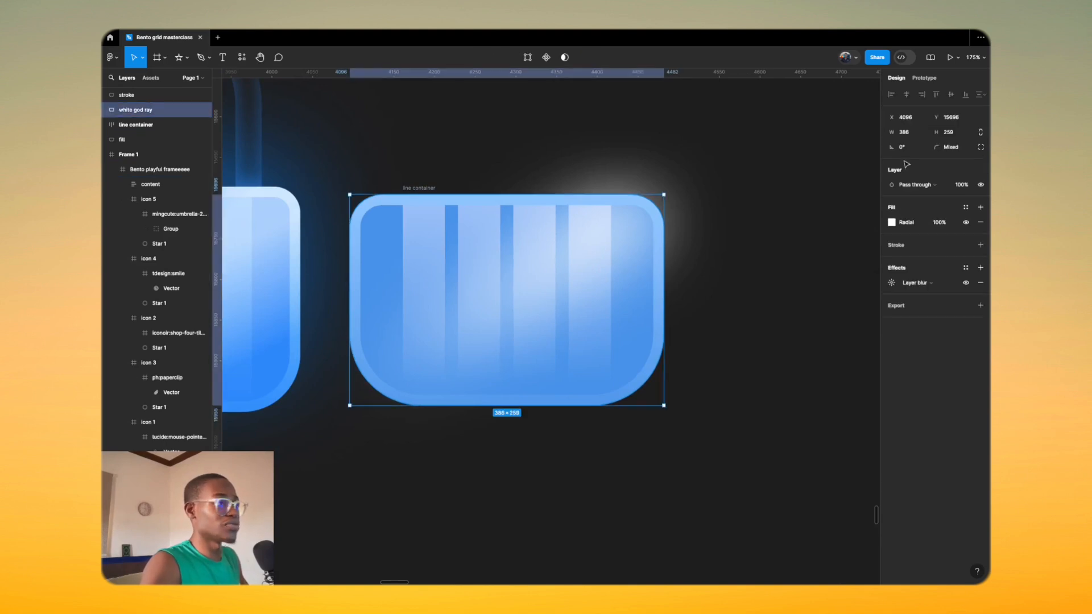
Step: Set the white god ray layer's blend mode to Normal
left_click(933, 186)
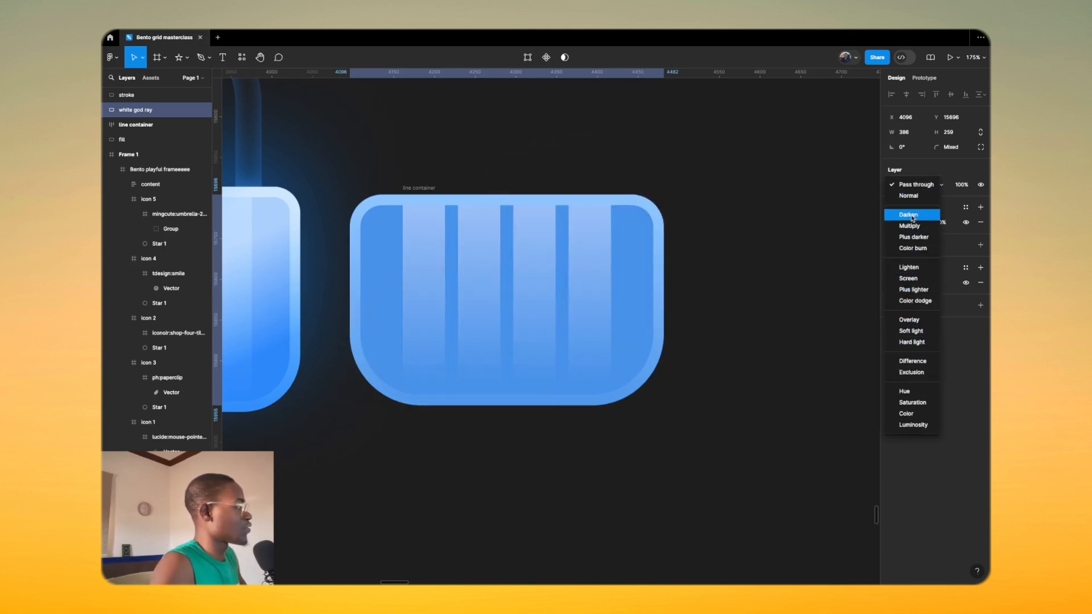
left_click(911, 197)
scroll(629, 245, "down", 5)
left_click(703, 202)
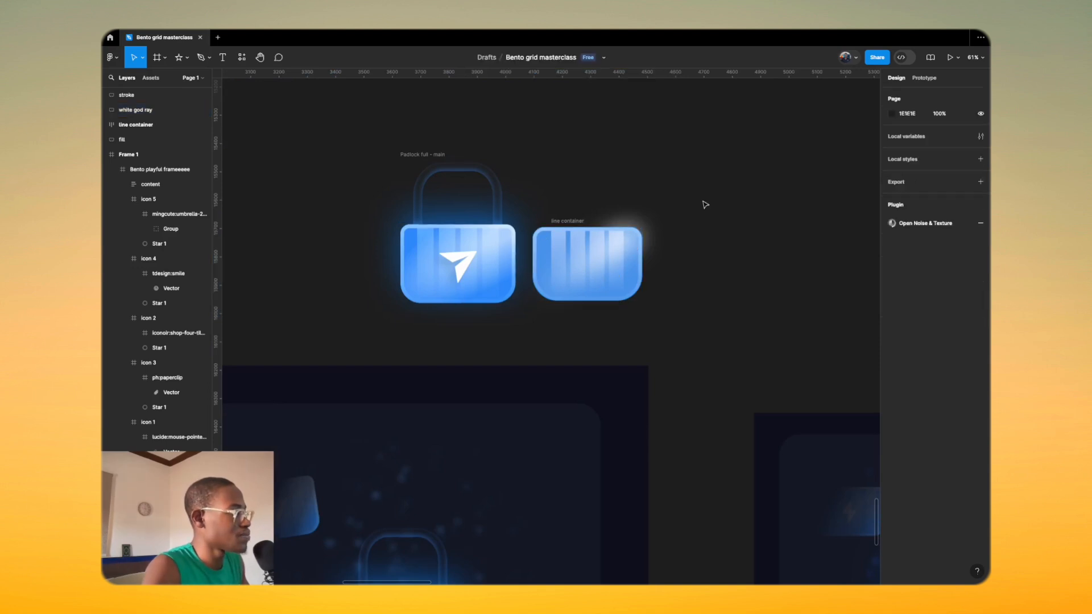
Step: Place a copy of the reference padlock's white paper plane icon to the right of the new body
left_click(471, 249)
double_click(463, 272)
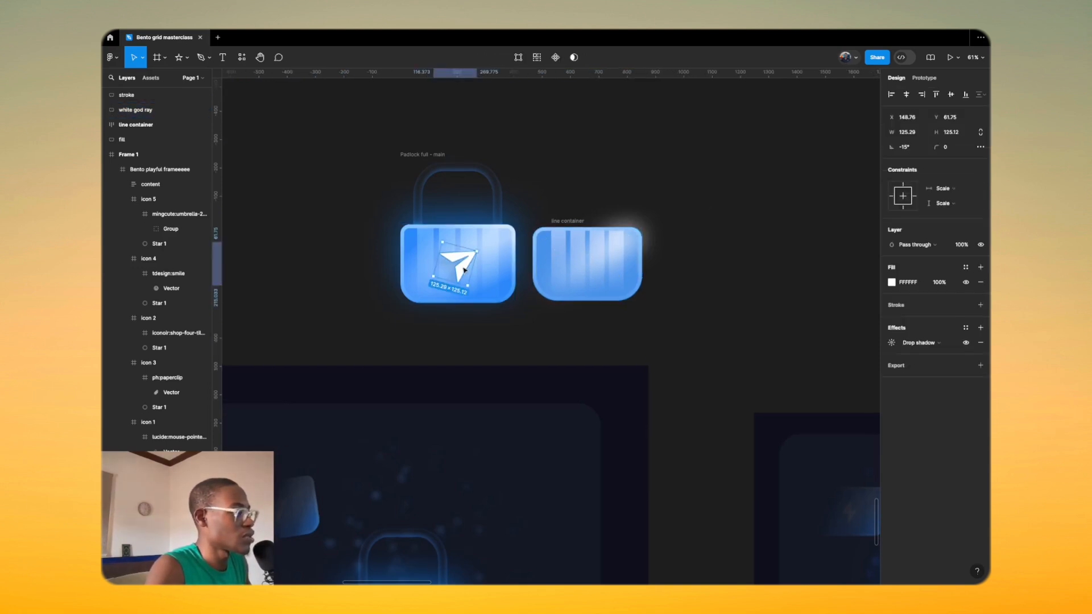
left_click_drag(463, 271, 712, 267)
key("Return")
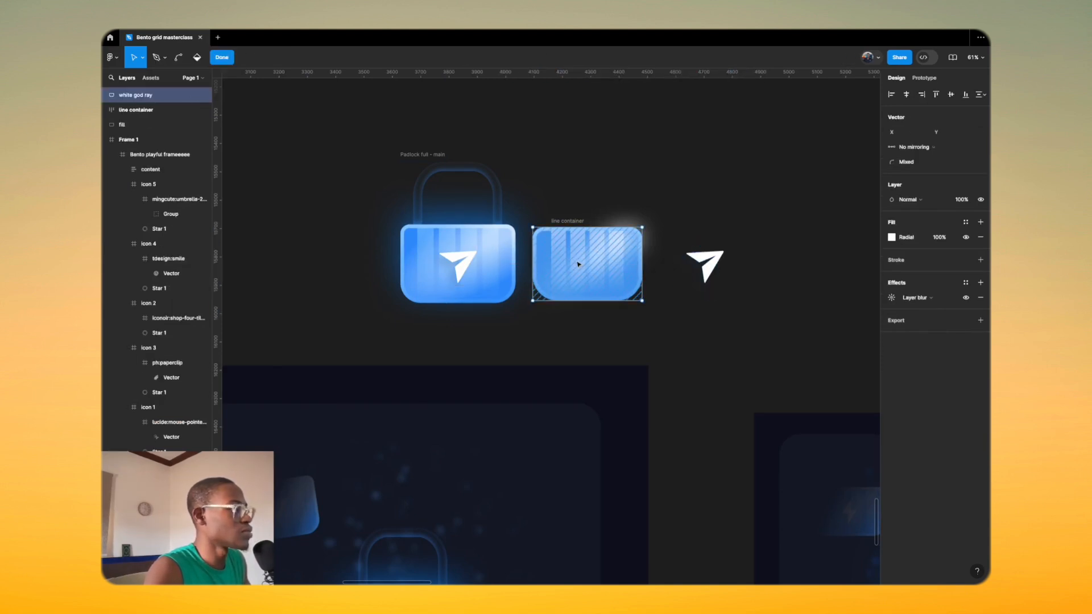
key("Escape")
key("Escape")
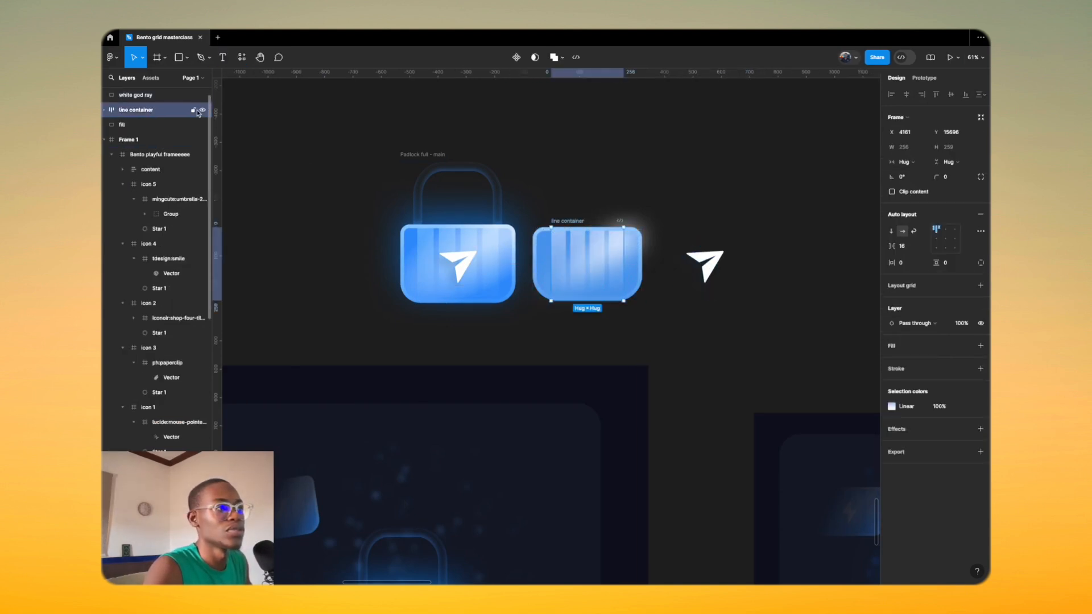
Step: Wrap the new body's stroke, white god ray, line container and fill layers together in one frame
left_click_drag(522, 204, 651, 332)
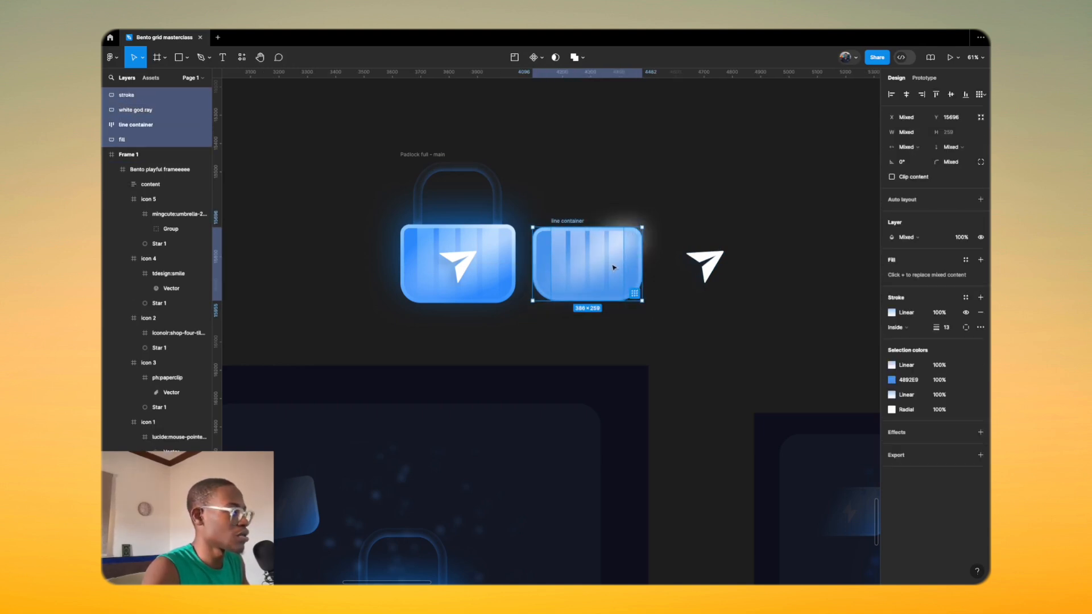
left_click_drag(614, 267, 613, 419)
key("ctrl+z")
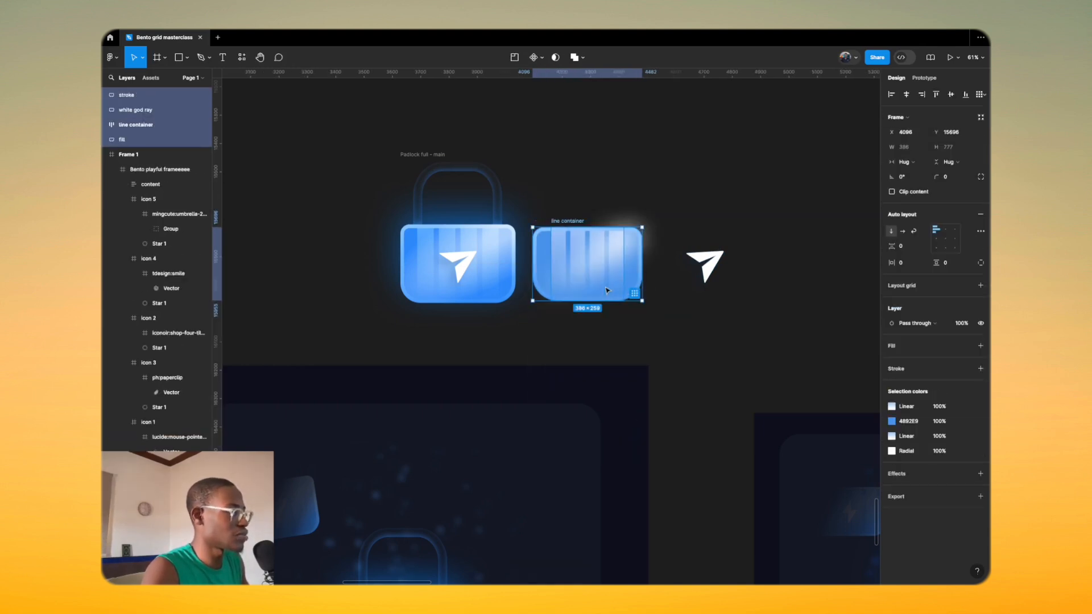
key("ctrl+alt+g")
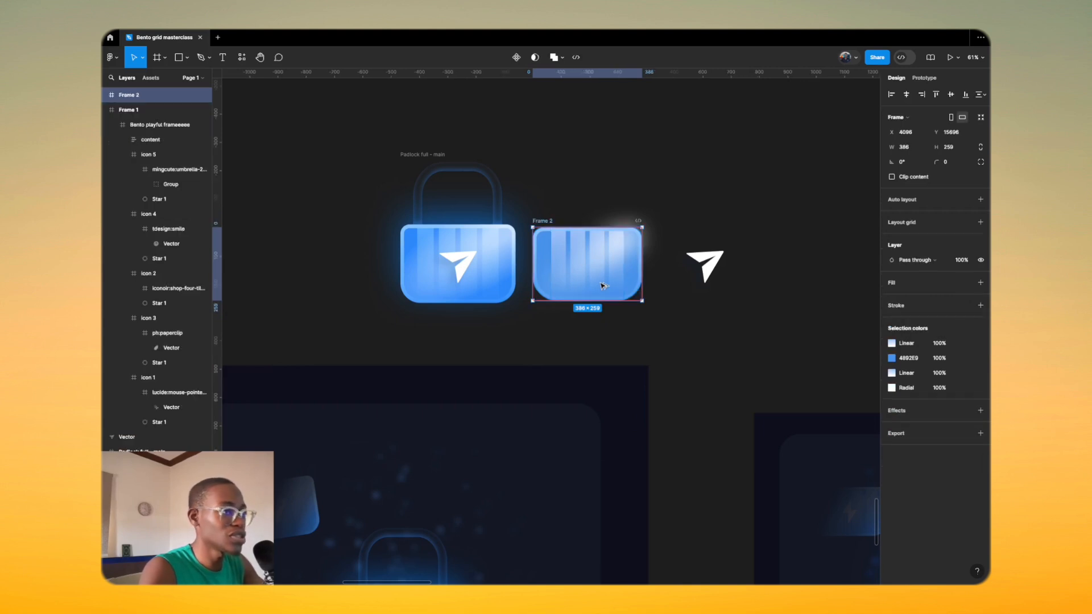
Step: Rename the new body's frame as "padlock bottom"
key("ctrl+r")
type("pad")
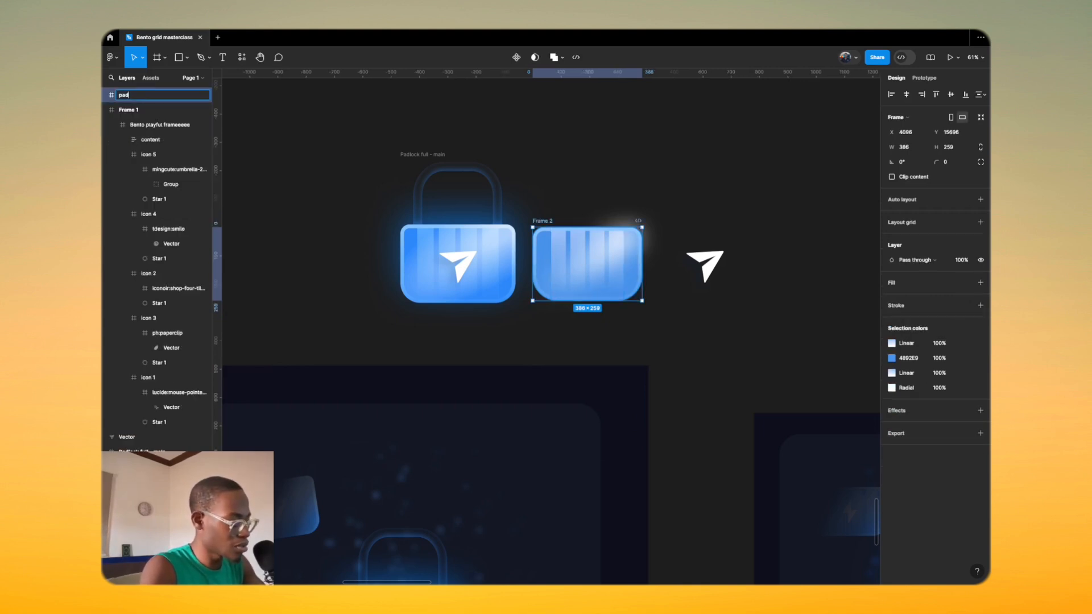
type("lock botto")
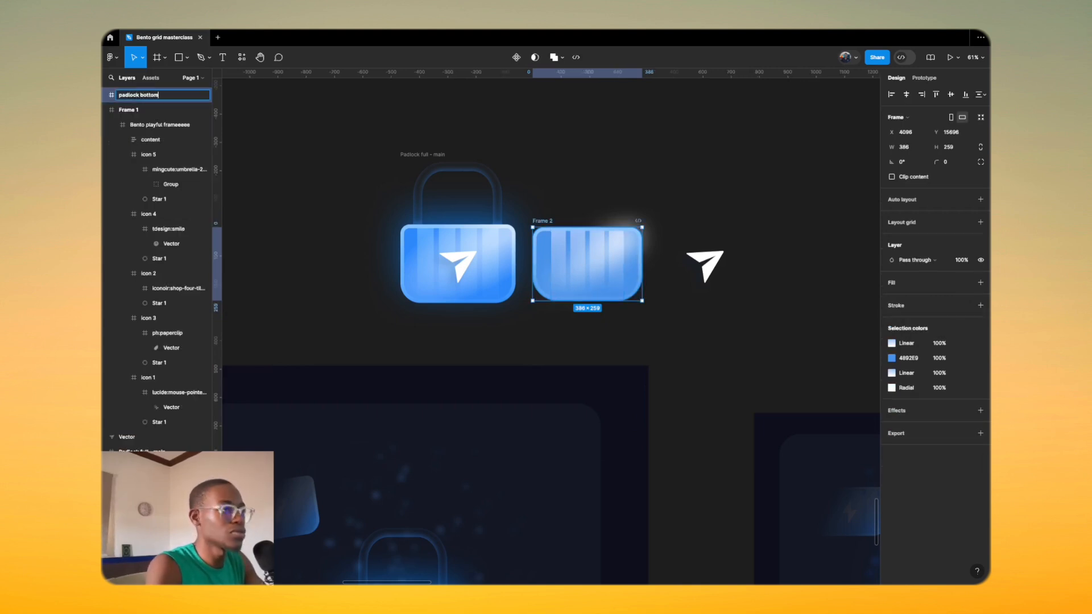
type("m")
key("Return")
key("shift+2")
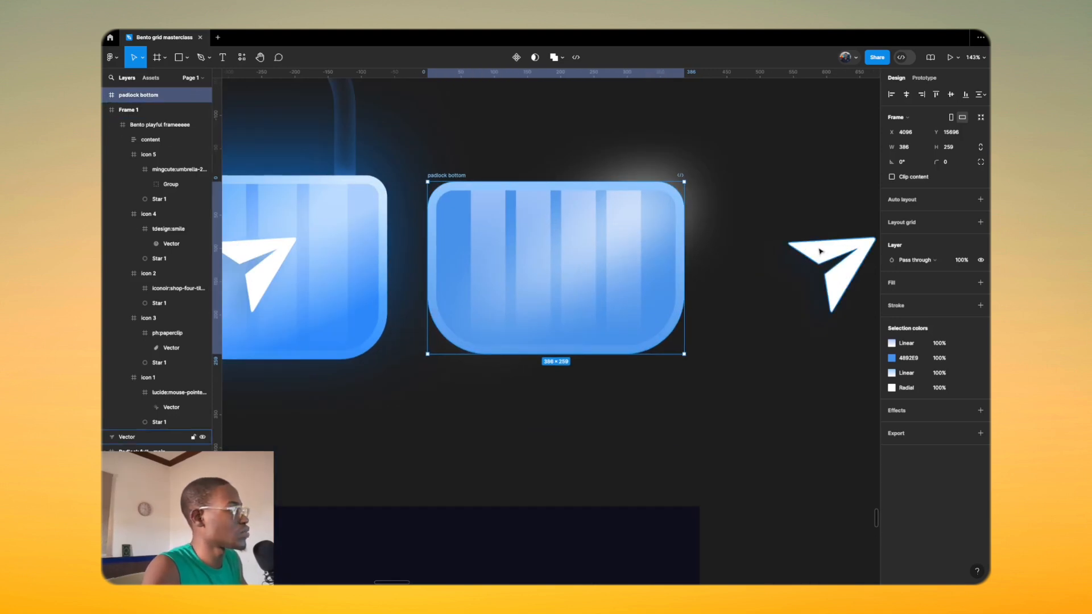
Step: Move the paper plane icon into the padlock bottom frame, with its layer between the stroke and white god ray layers
left_click(794, 266)
left_click_drag(794, 266, 559, 255)
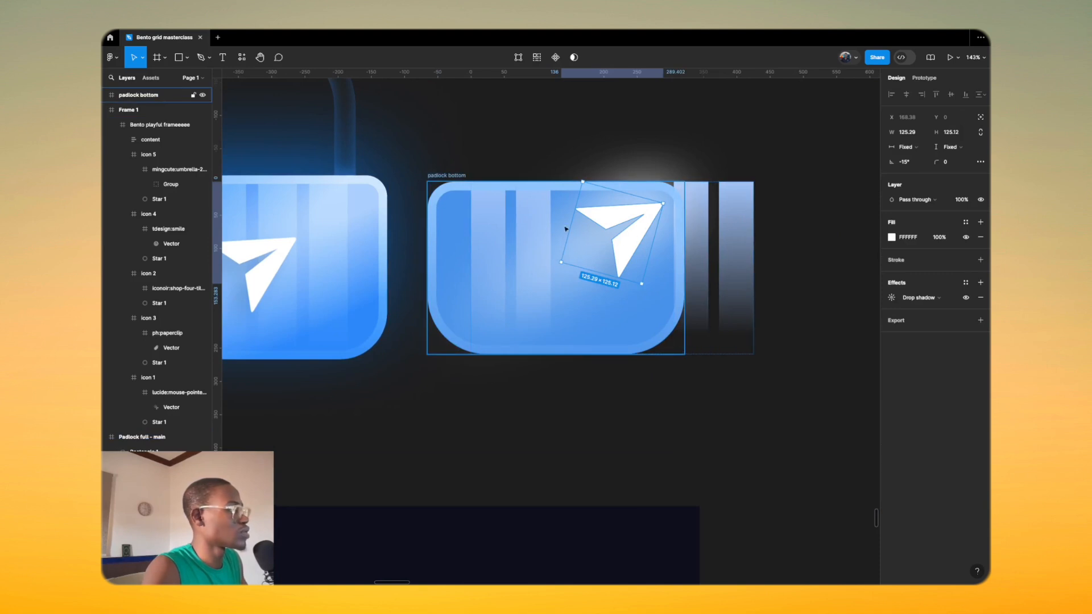
left_click(104, 110)
left_click(105, 95)
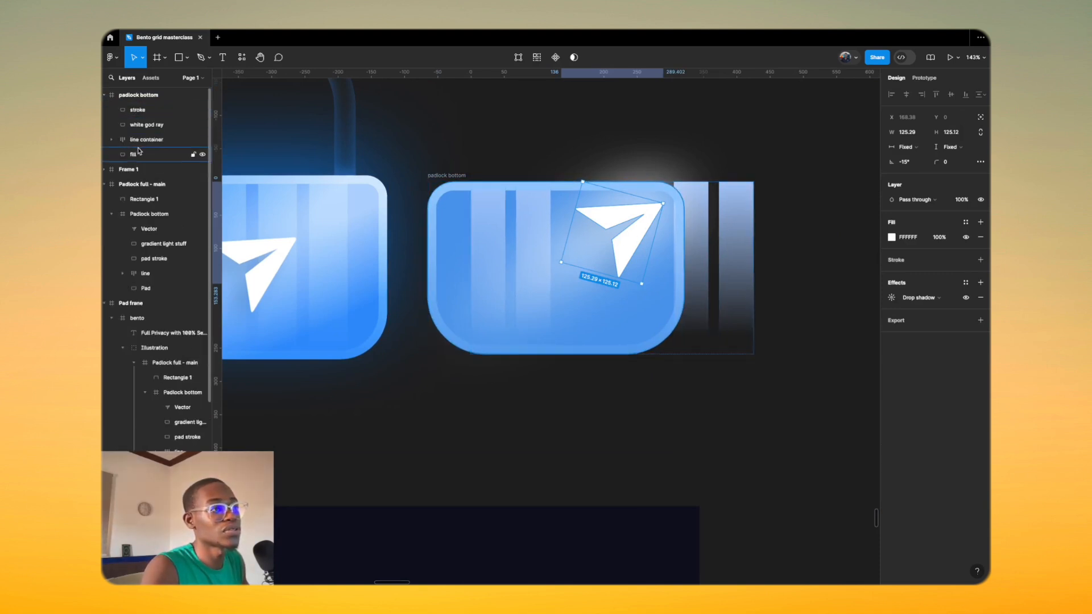
left_click(112, 143)
left_click_drag(158, 187, 154, 134)
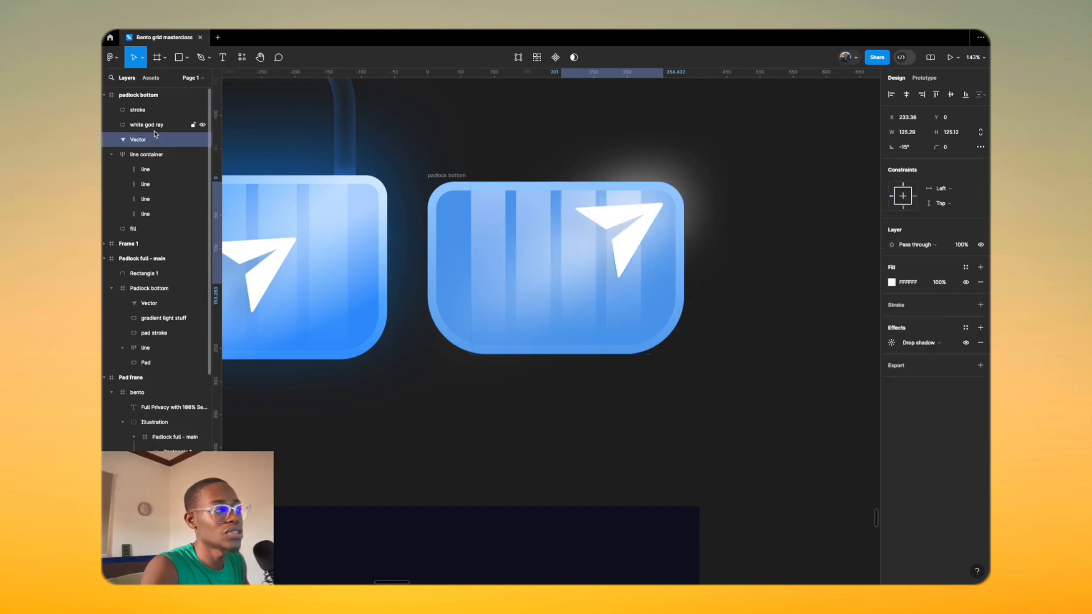
left_click(111, 154)
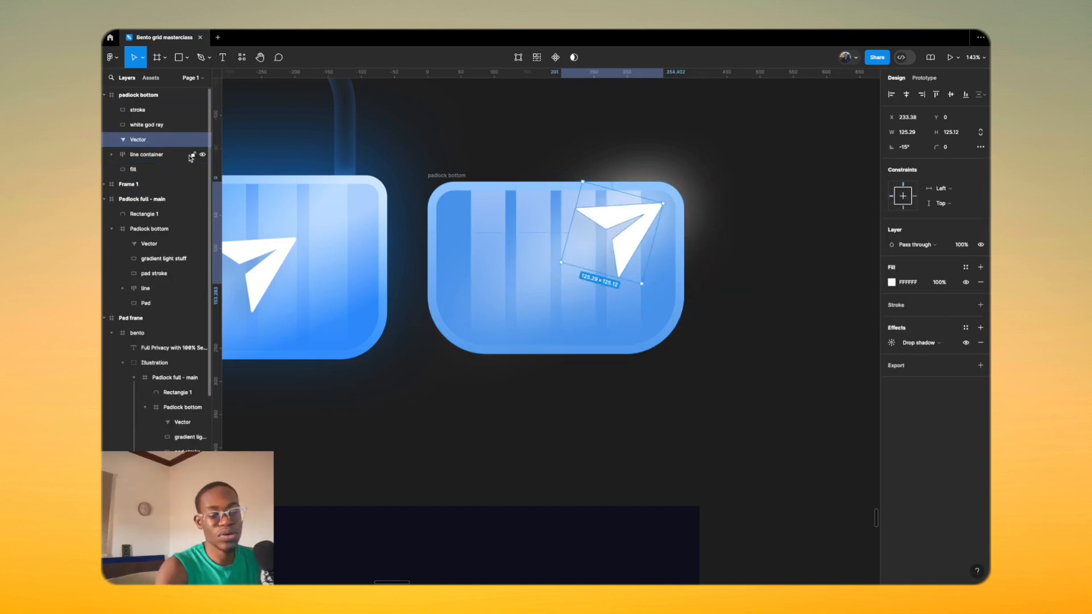
left_click_drag(164, 146, 166, 125)
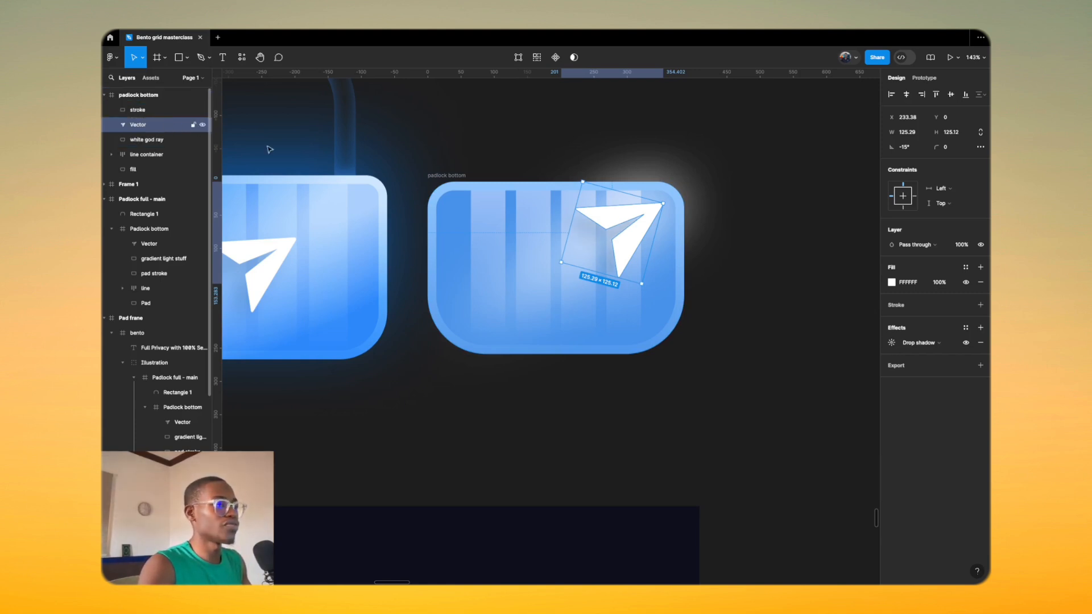
Step: Center the paper plane icon horizontally and vertically within the padlock bottom frame
left_click_drag(634, 220, 572, 249)
left_click(903, 95)
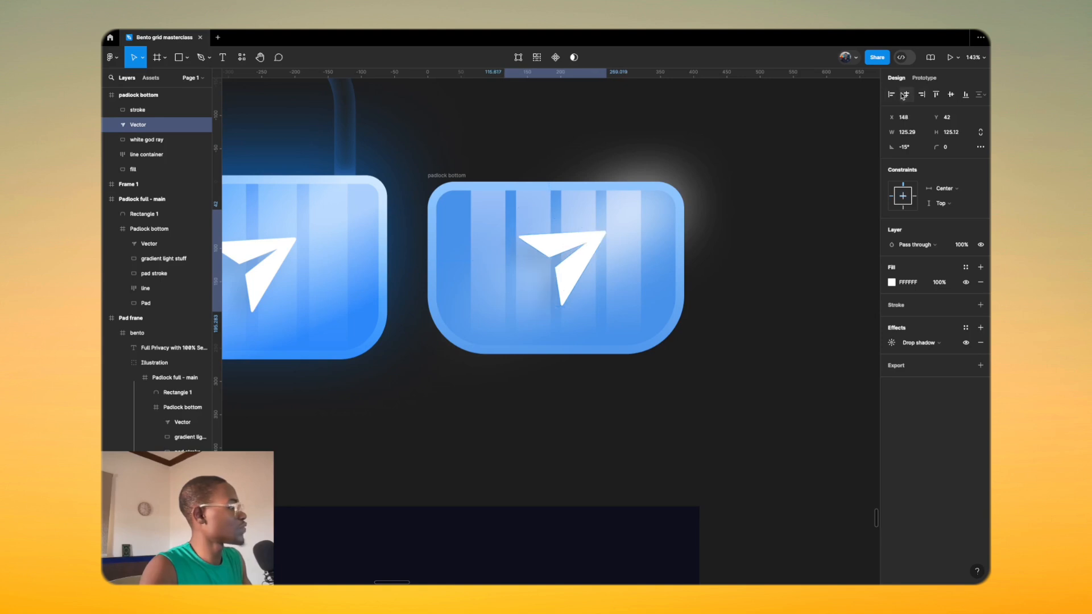
left_click(951, 95)
scroll(583, 271, "up", 5)
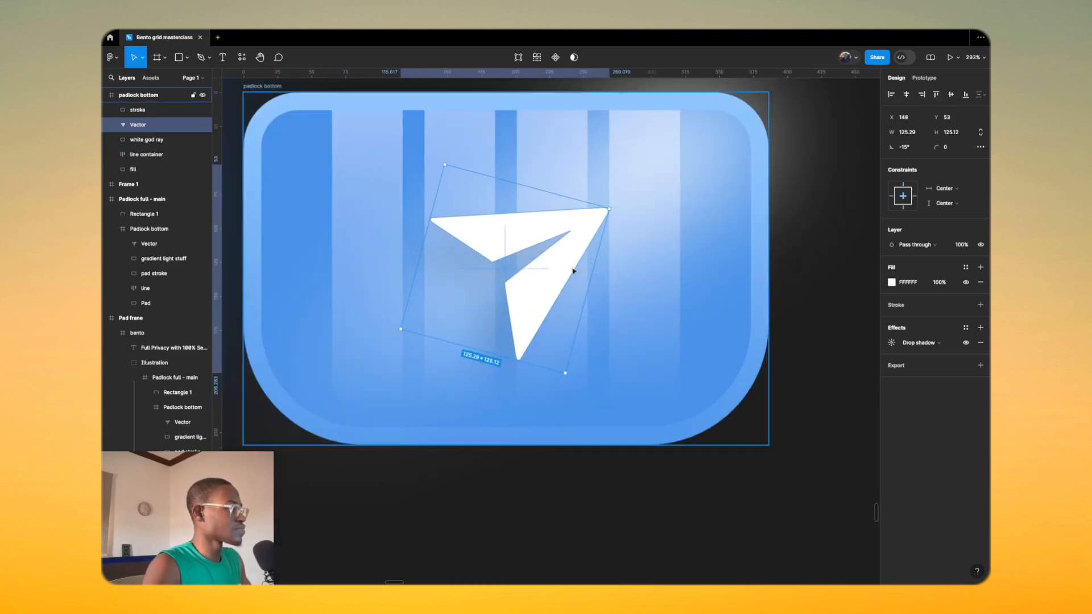
scroll(583, 271, "down", 4)
Step: Compare the paper plane with and without its drop shadow, and set the shadow's Y offset to 13
left_click(965, 342)
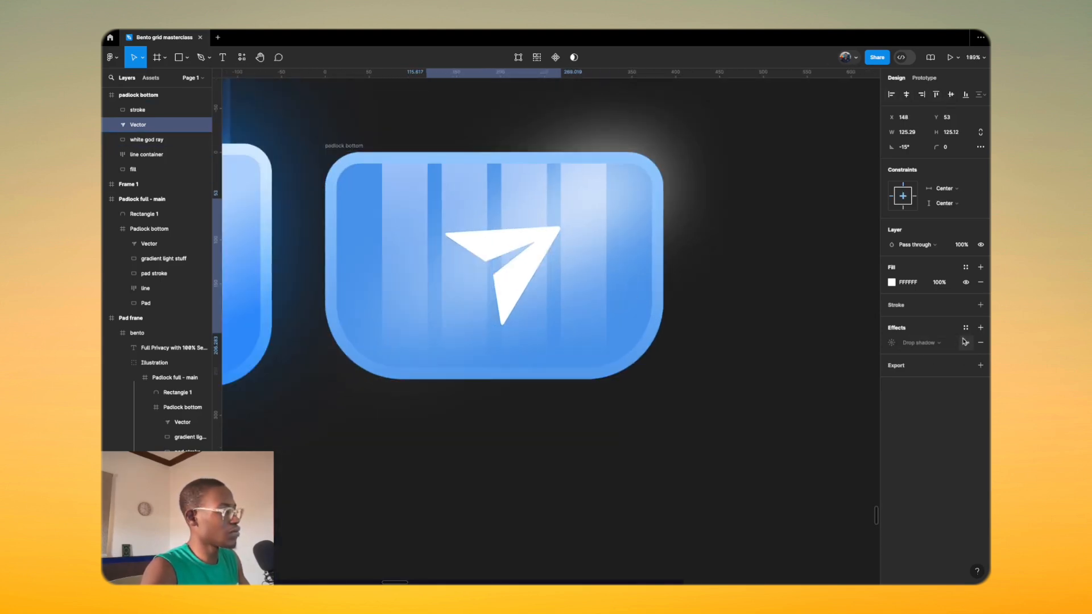
left_click(965, 342)
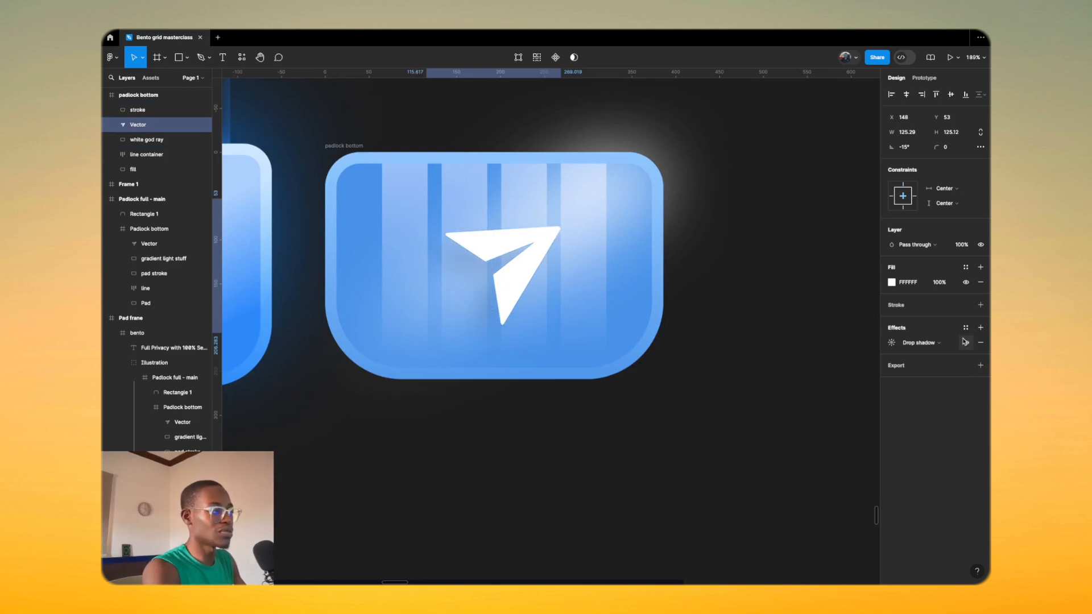
left_click(891, 342)
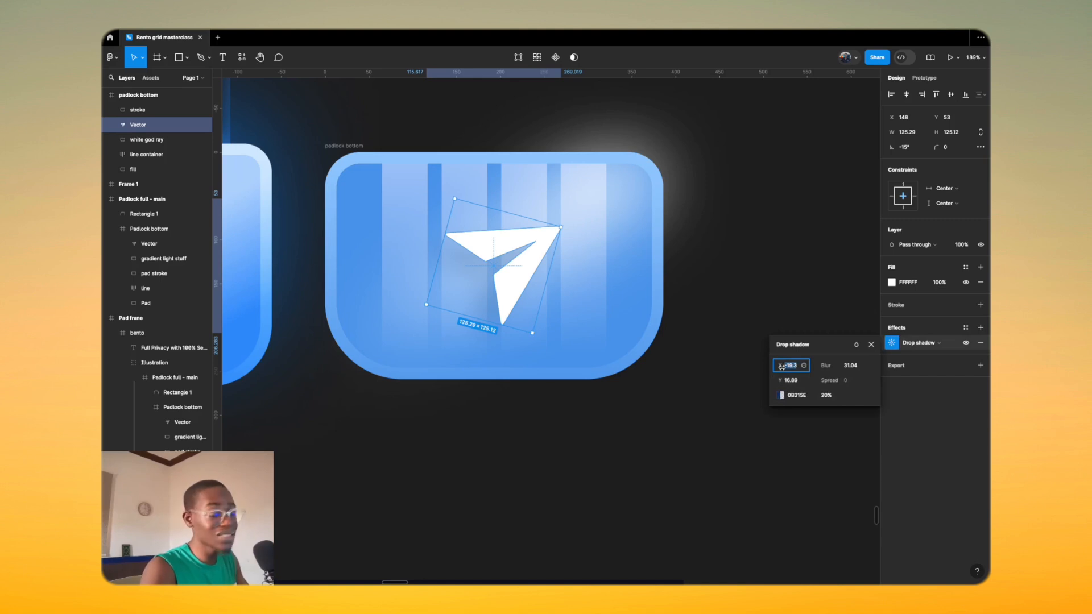
mouse_move(780, 379)
left_mouse_down()
mouse_move(767, 377)
mouse_move(794, 384)
mouse_move(782, 380)
left_mouse_up()
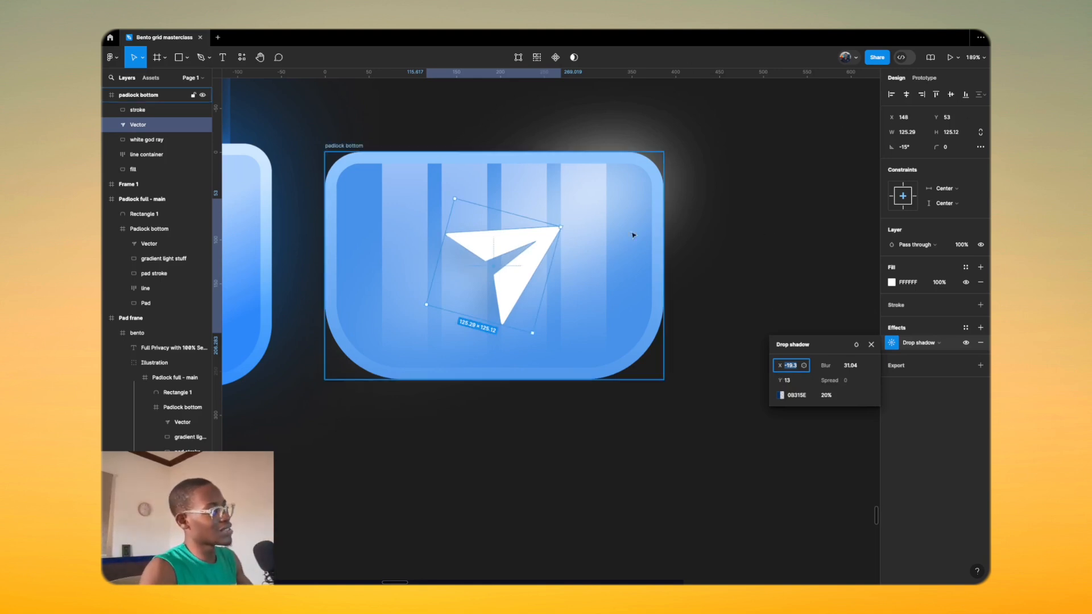
Step: Turn on content clipping for the padlock bottom frame
left_click(333, 146)
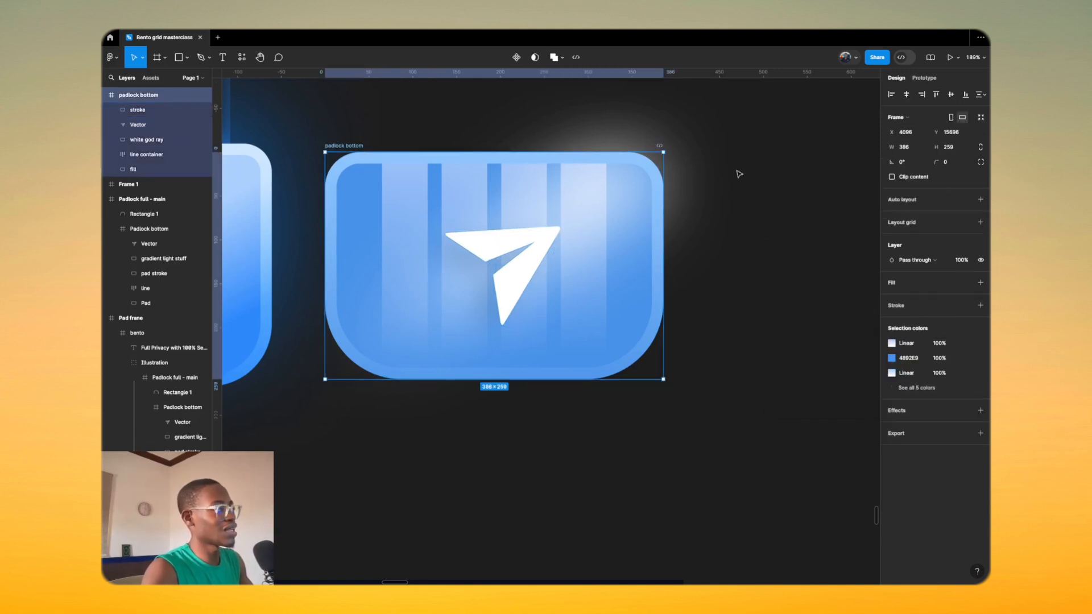
left_click(892, 176)
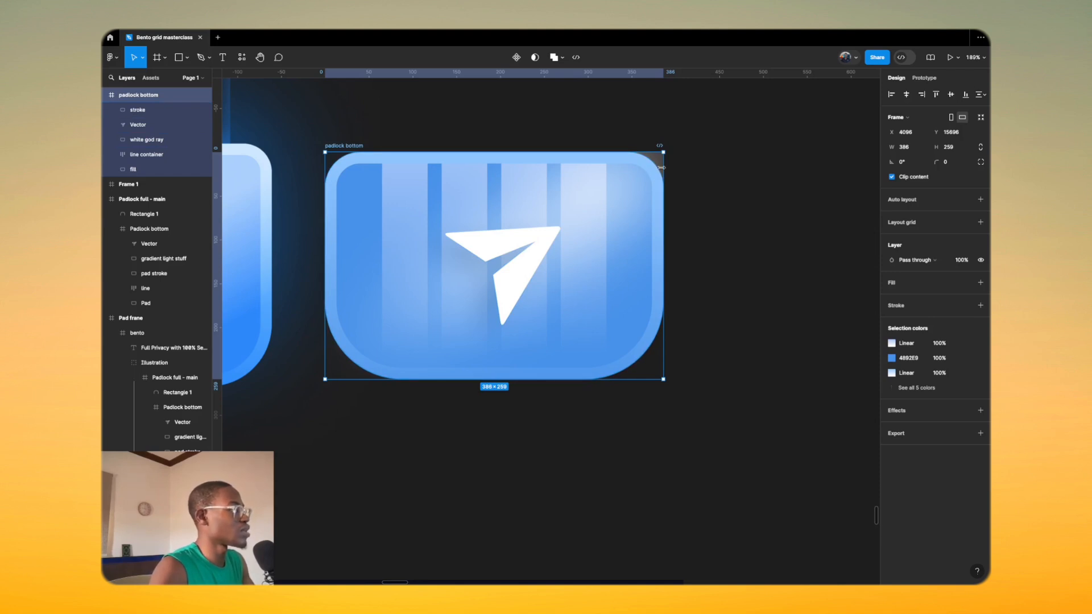
scroll(661, 168, "up", 10)
scroll(648, 165, "down", 5)
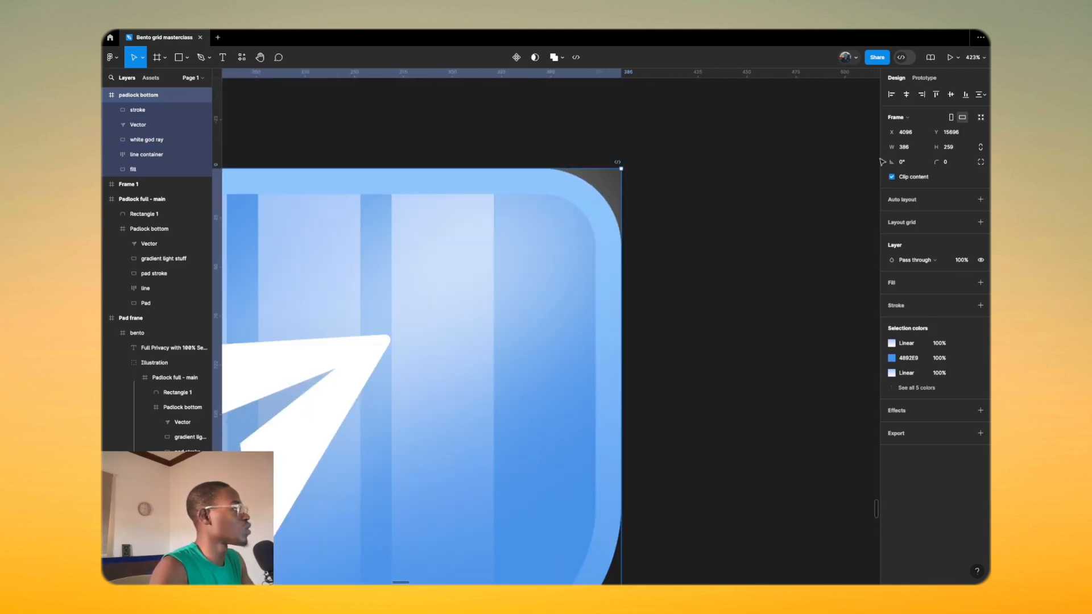
Step: Set the padlock bottom frame's corner radii to 40 for both upper corners and 88 for both lower corners
left_click(980, 162)
left_click(789, 184)
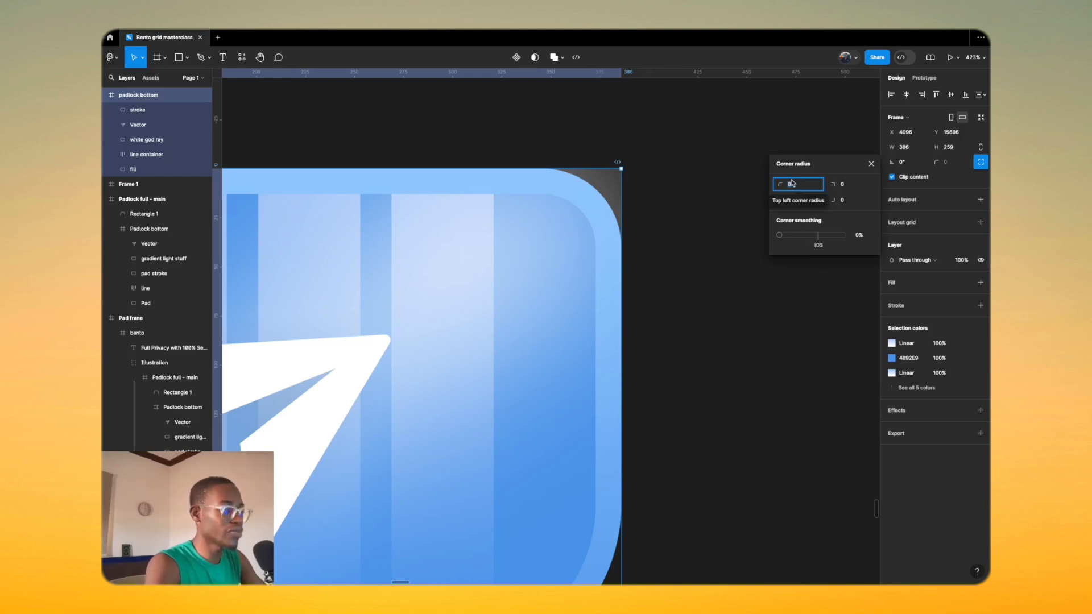
type("40")
key("Tab")
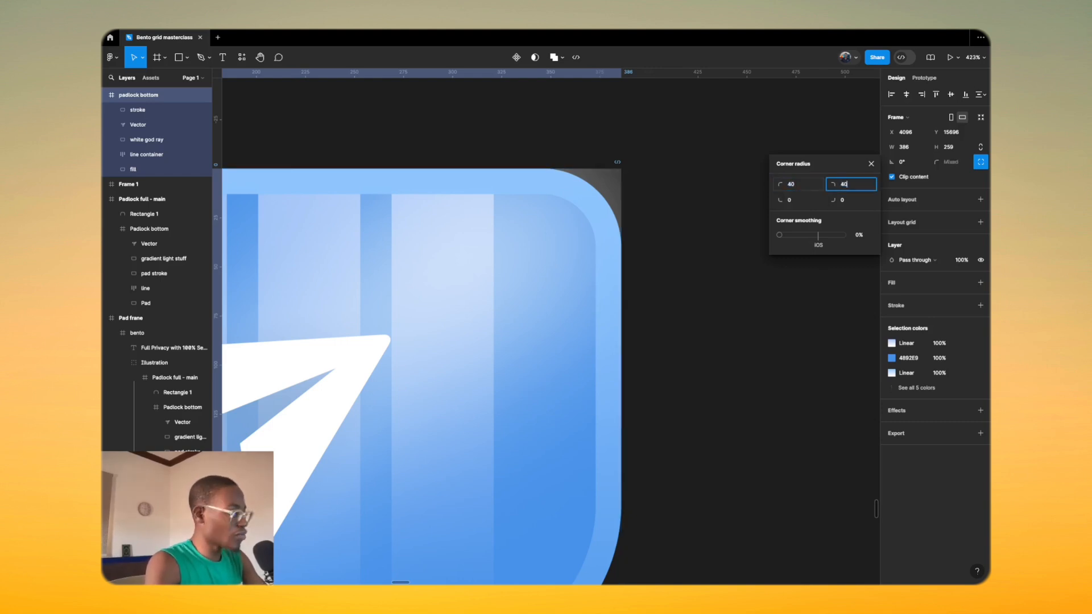
type("40")
key("Tab")
type("88")
key("Tab")
type("88")
key("Return")
scroll(554, 280, "down", 10)
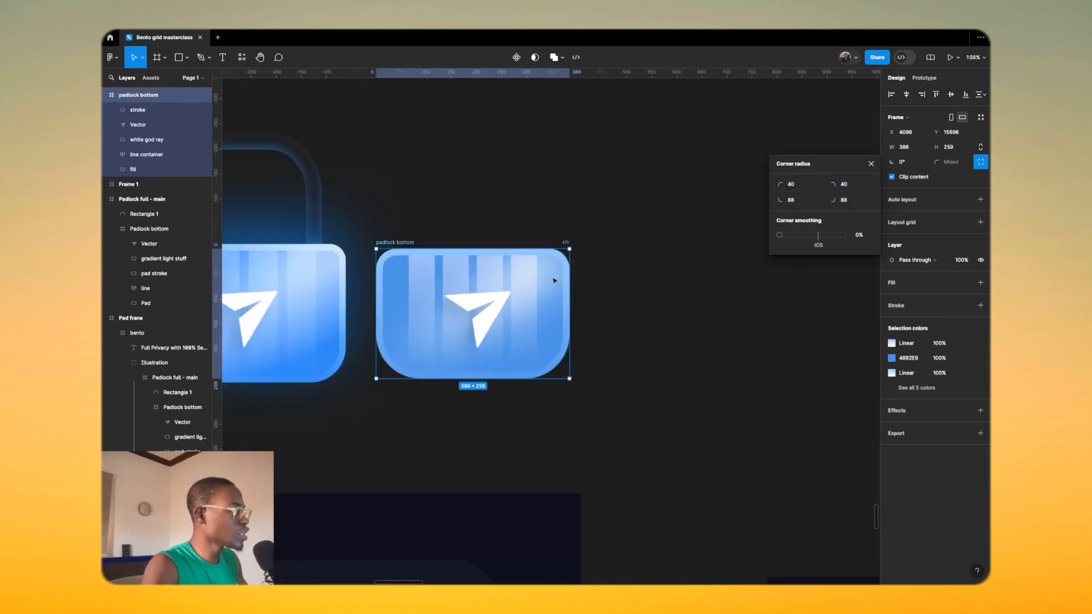
Step: Draw a rectangle about 234 by 215 directly above the new padlock body for the shackle
scroll(529, 330, "left", 5)
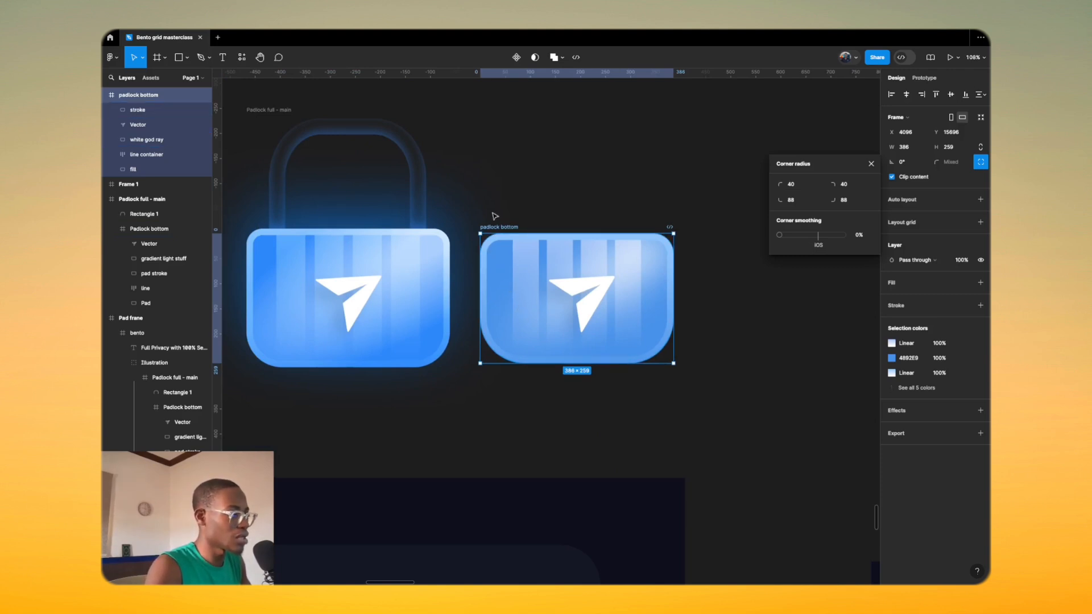
left_click(313, 125)
left_click(545, 141)
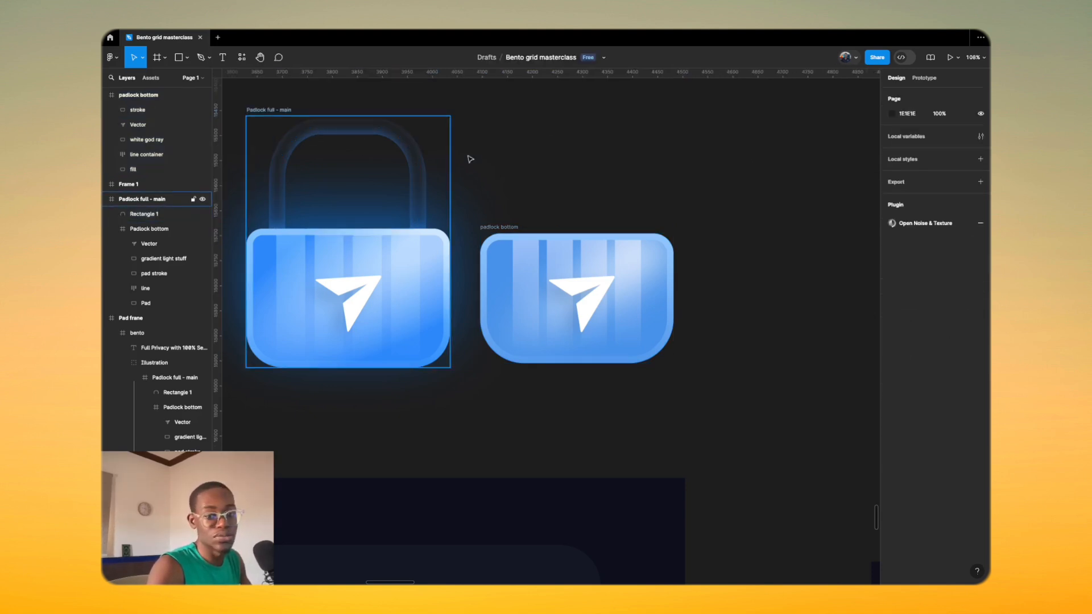
left_click(178, 57)
left_click_drag(519, 126, 635, 233)
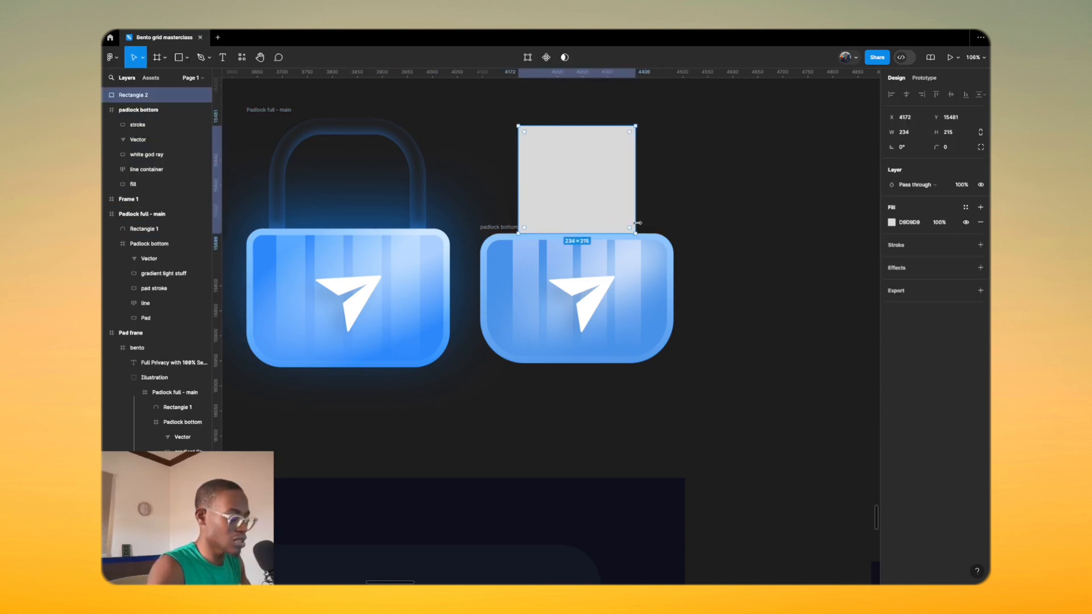
Step: Convert the shackle rectangle's fill to an inside stroke with a weight of 20
key("shift+x")
left_click(954, 265)
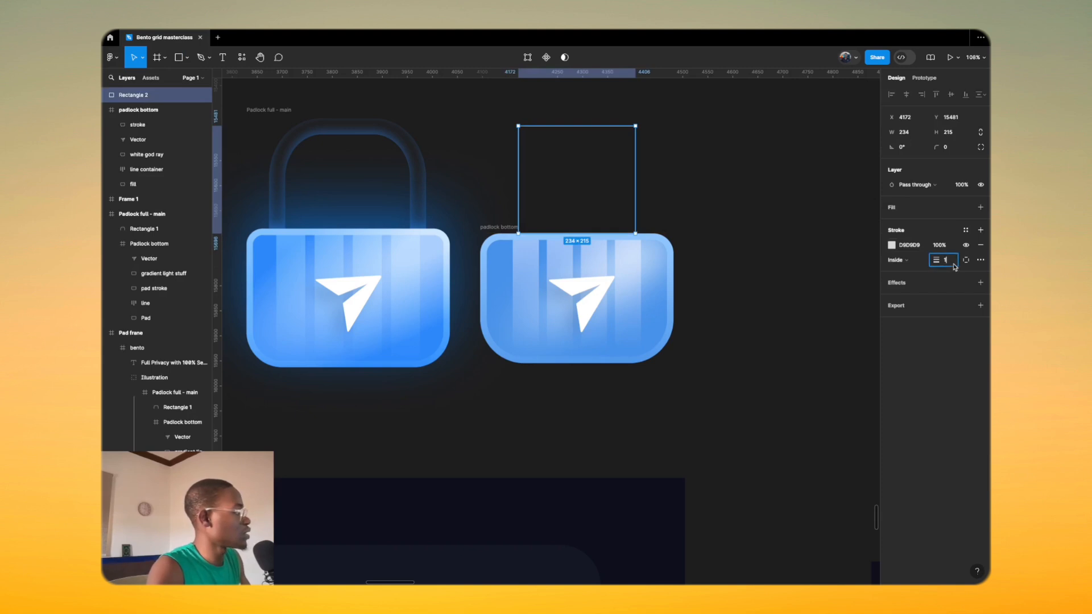
key("Return")
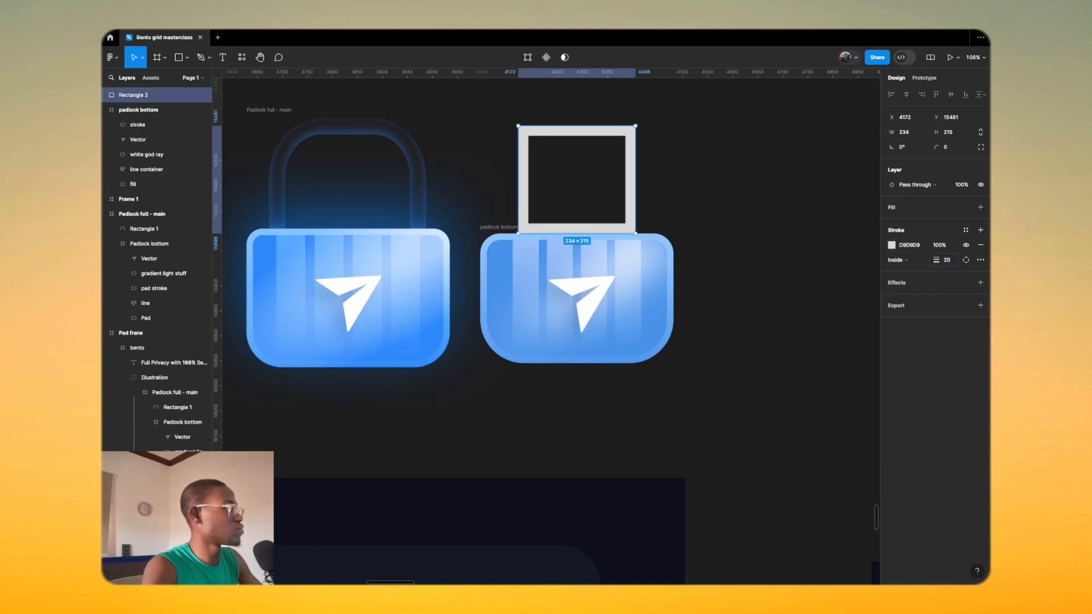
Step: Round the shackle rectangle's corners with a radius of 56
left_click(960, 149)
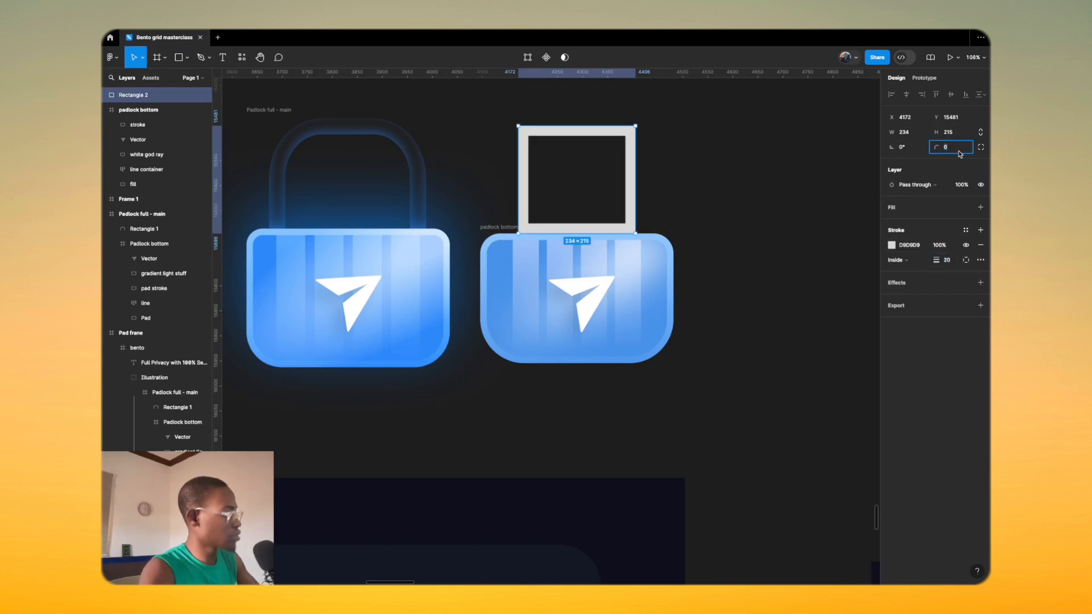
type("48")
key("Return")
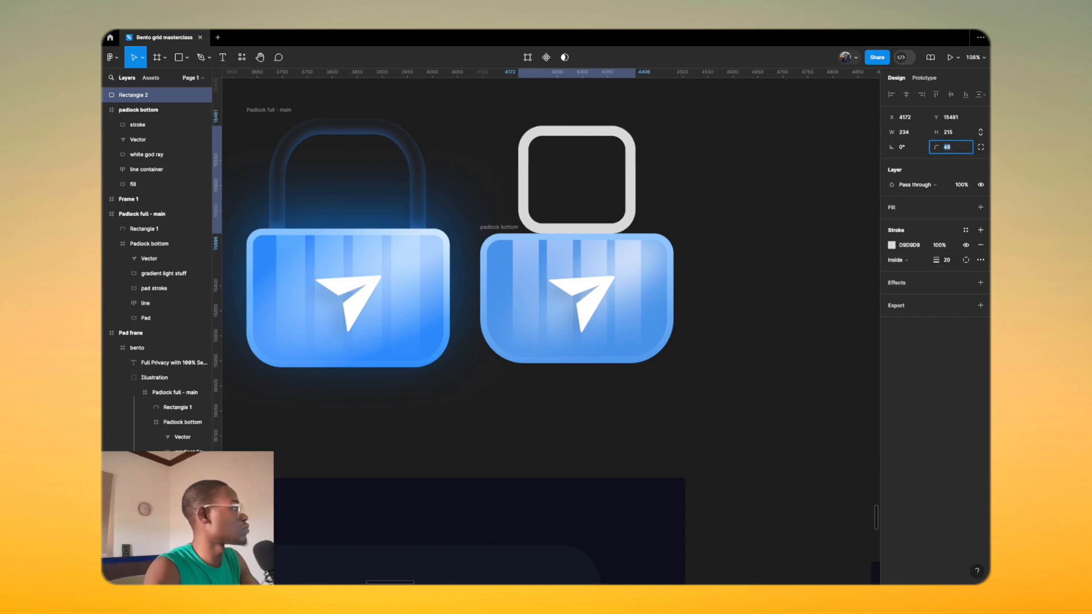
type("40")
key("Return")
type("56")
key("Return")
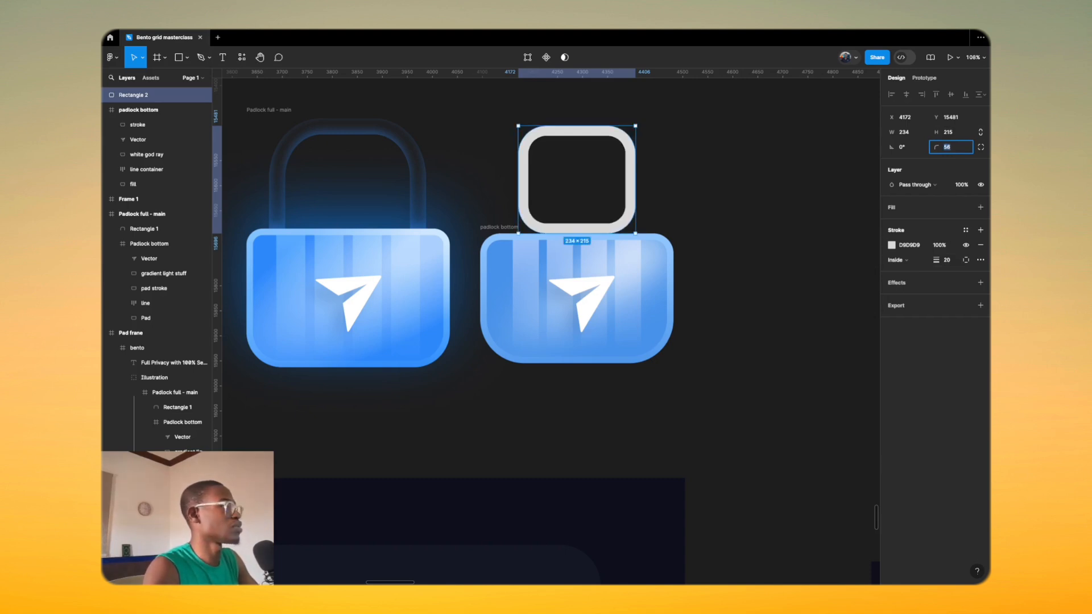
Step: Flatten the shackle rectangle and delete the two vector points on its lower edge to leave an open arch
right_click(626, 223)
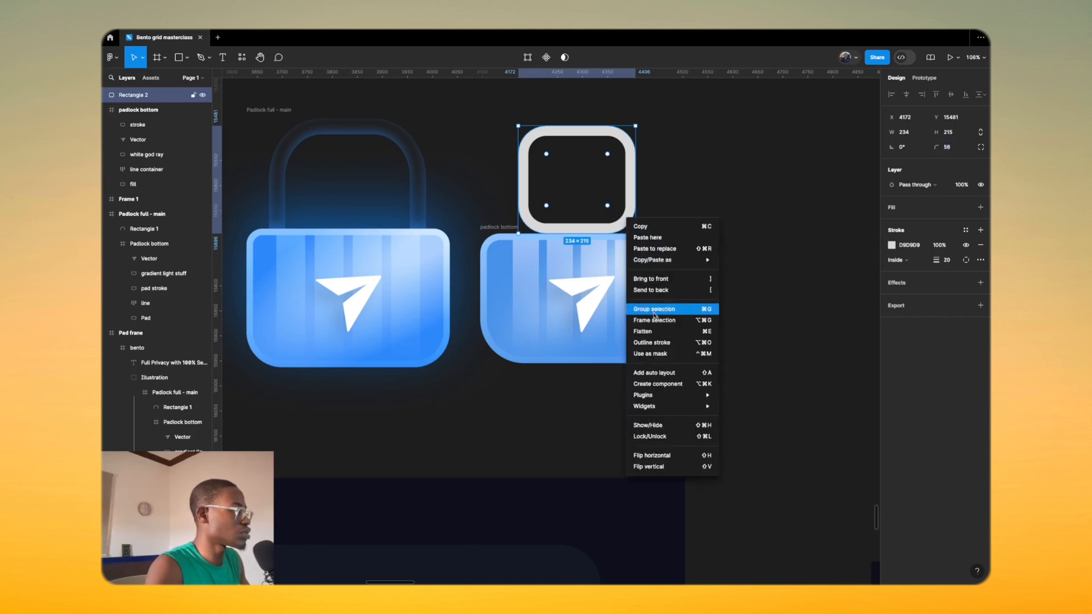
left_click(652, 333)
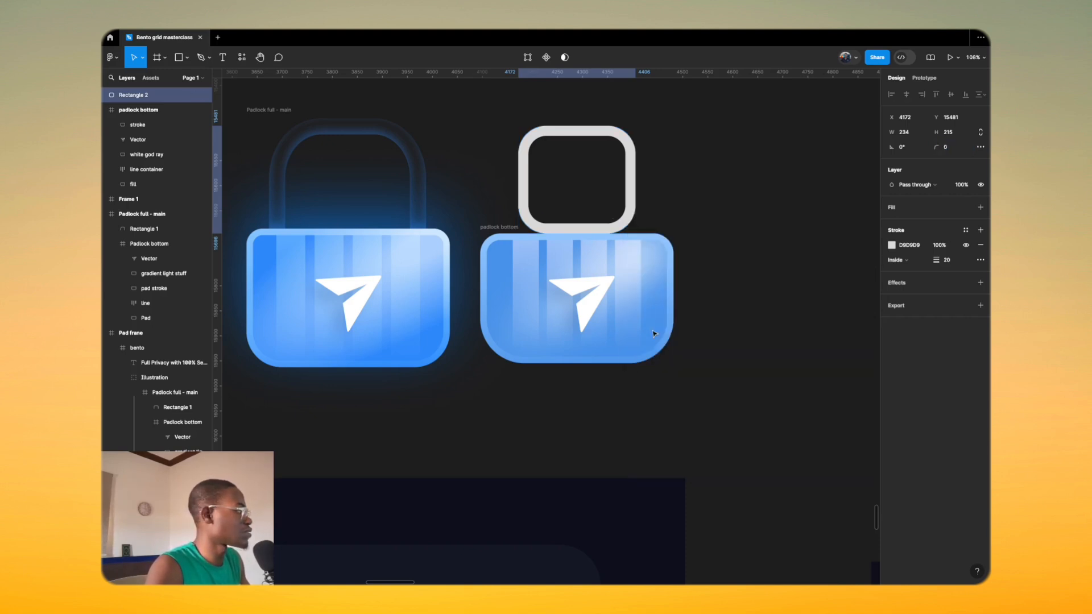
double_click(611, 229)
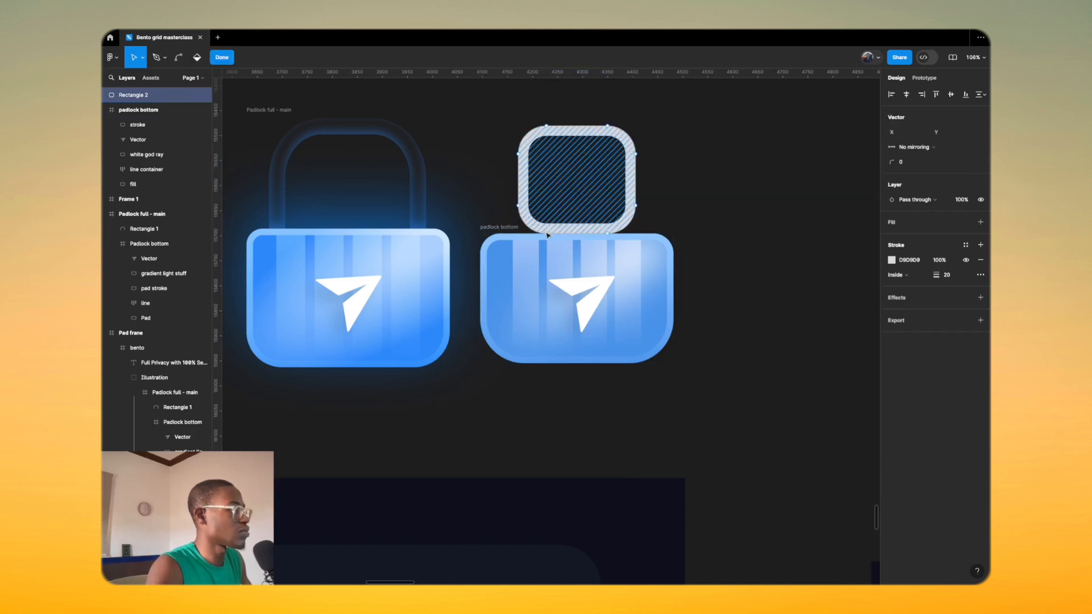
left_click(608, 234)
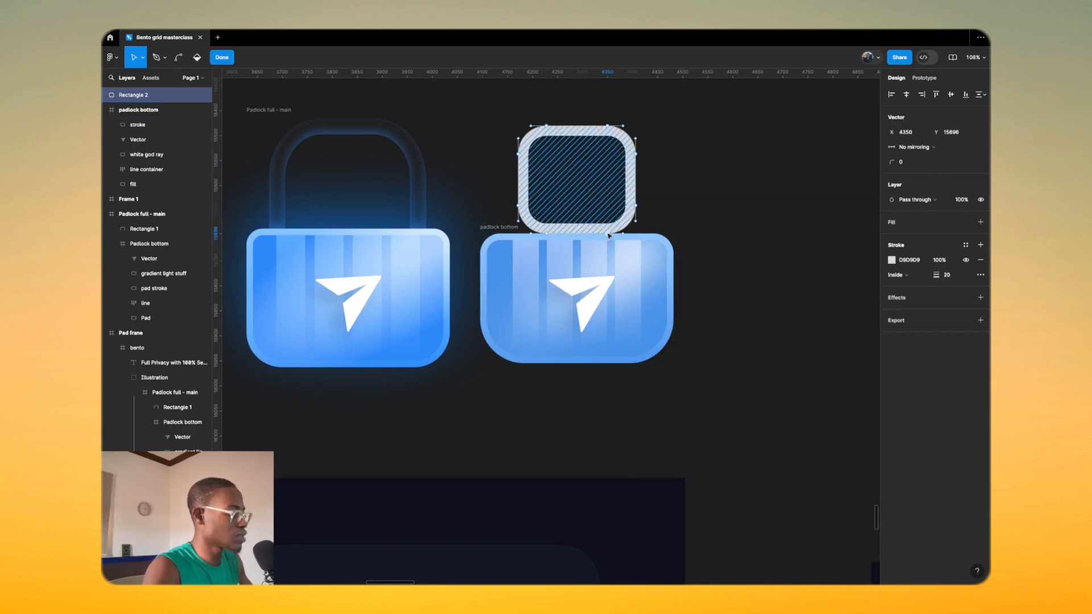
key("BackSpace")
left_click(530, 226)
key("BackSpace")
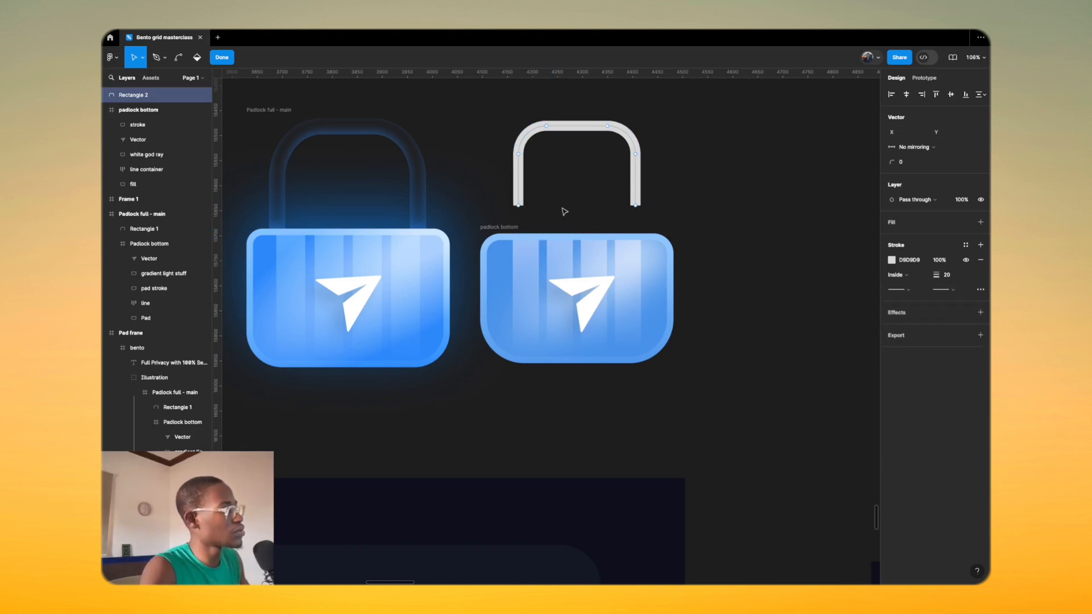
Step: Move the open shackle down so its ends meet the upper edge of the padlock body
key("Escape")
left_click_drag(590, 124, 592, 153)
key("ctrl+z")
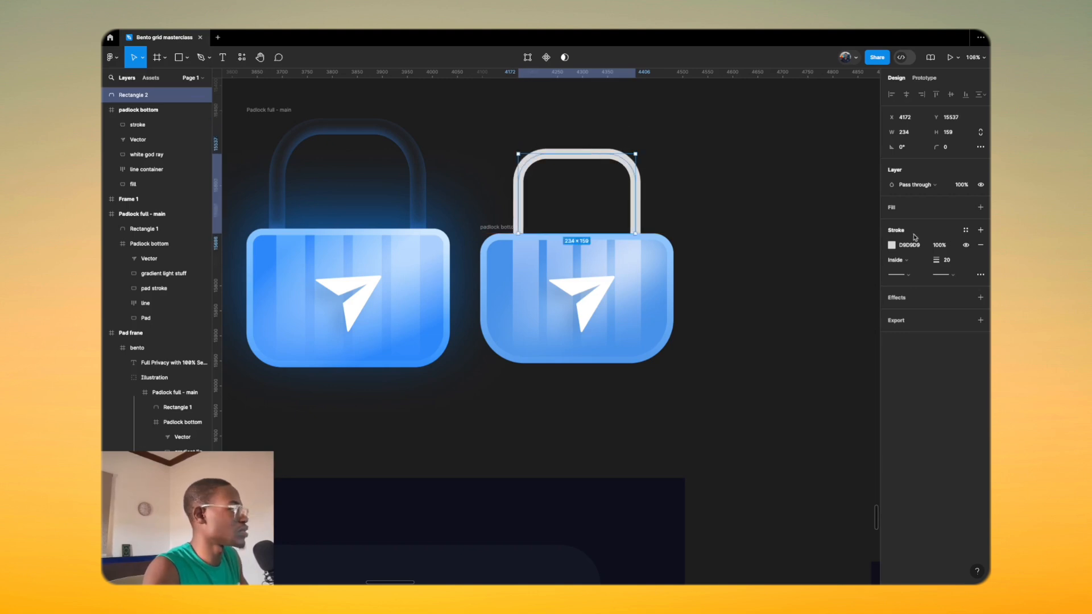
Step: Set the shackle's stroke weight to 28
left_click(949, 260)
type("36")
key("Return")
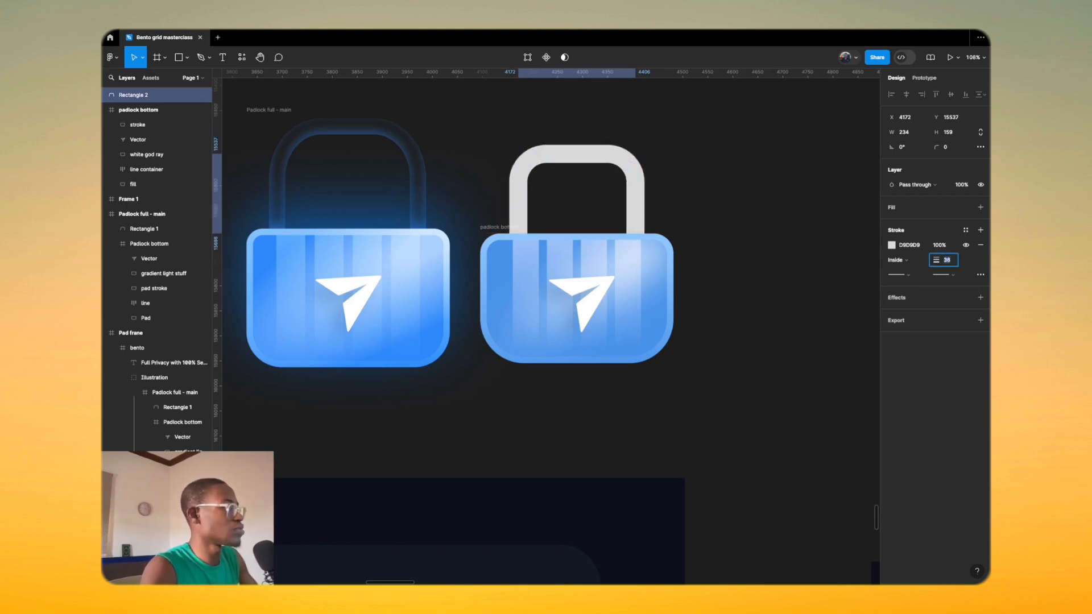
type("28")
key("Return")
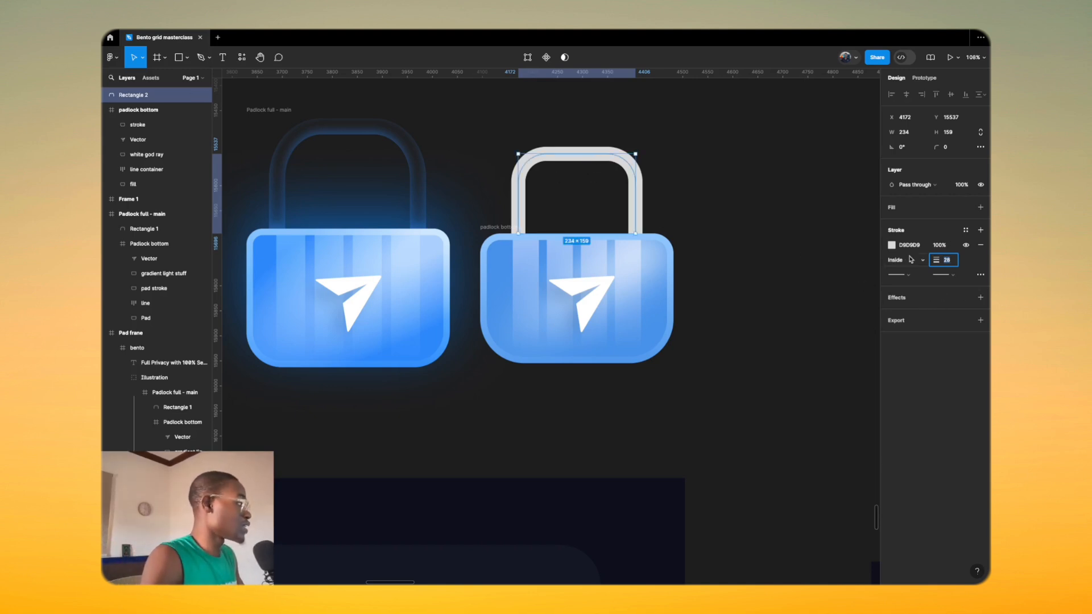
Step: Set the shackle's stroke opacity to 0%
left_click(940, 247)
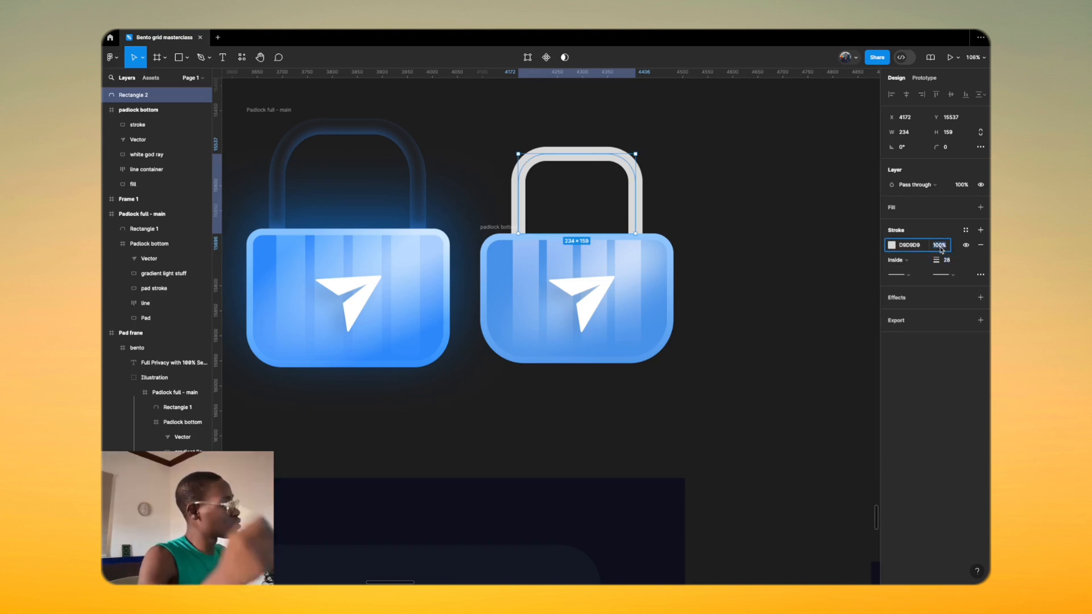
type("0")
key("Return")
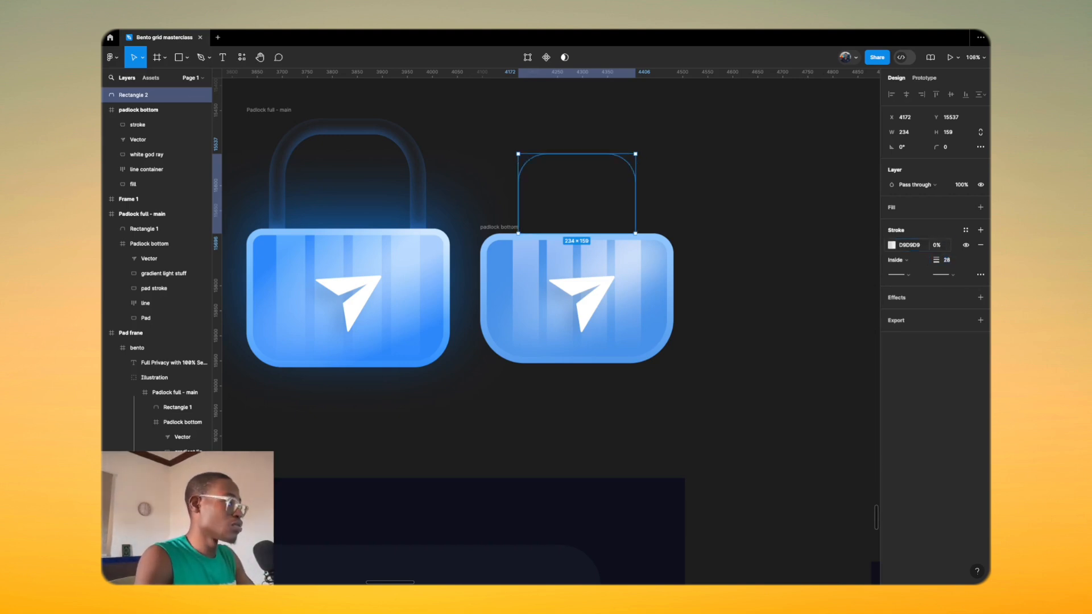
Step: Add an inner shadow effect to the shackle
left_click(922, 297)
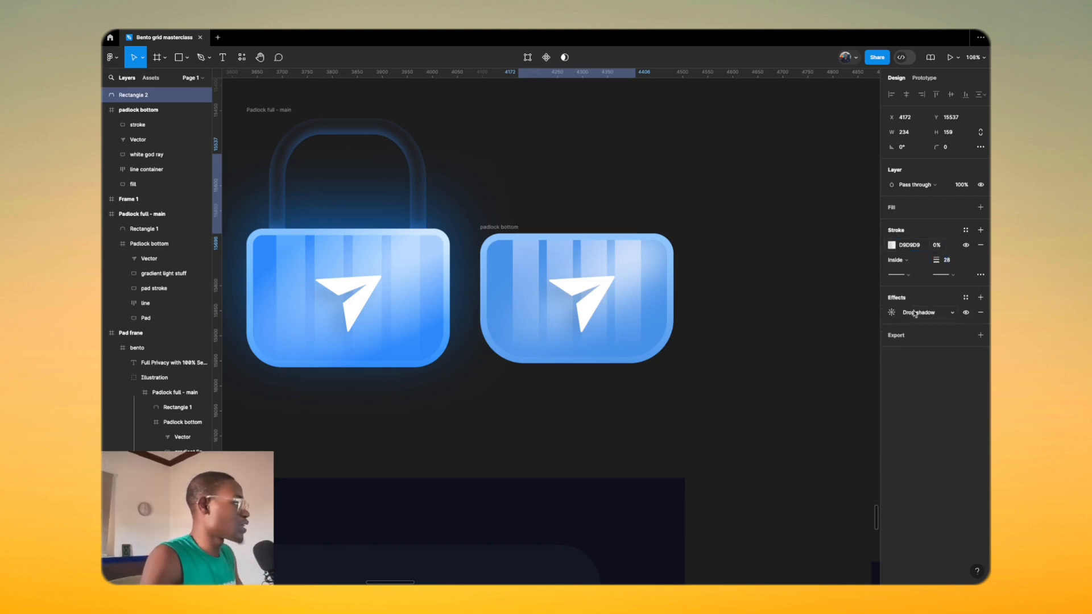
left_click(915, 313)
left_click(924, 302)
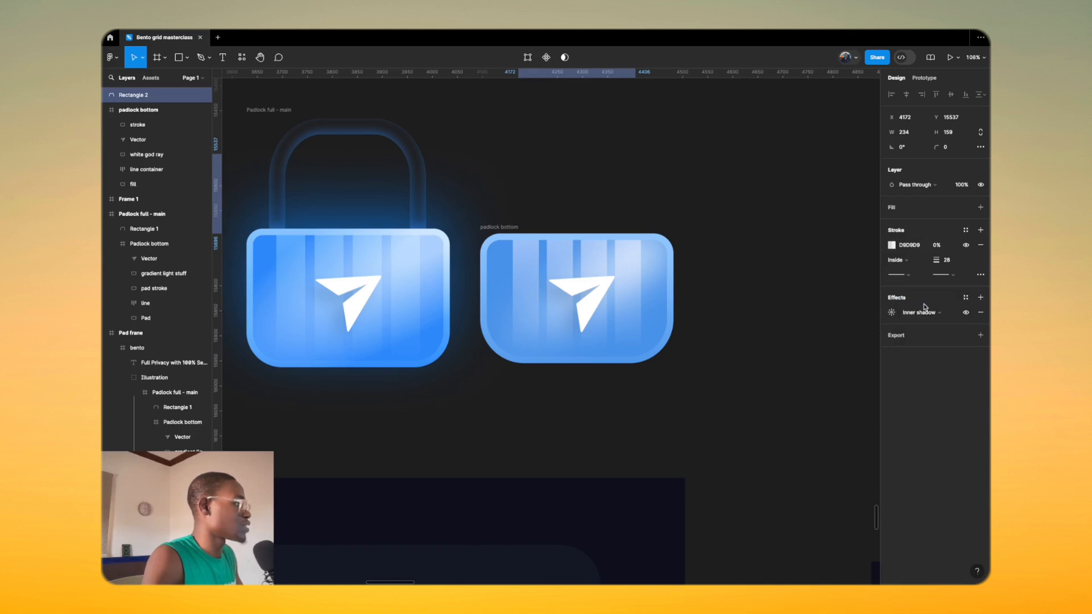
Step: Set the shackle's inner shadow to white at 25% opacity with X 16, Y 9 and blur 8.3
left_click(891, 312)
left_click_drag(858, 340, 864, 340)
left_click(780, 364)
left_click(714, 346)
left_click_drag(714, 346, 686, 345)
left_click_drag(781, 349, 805, 337)
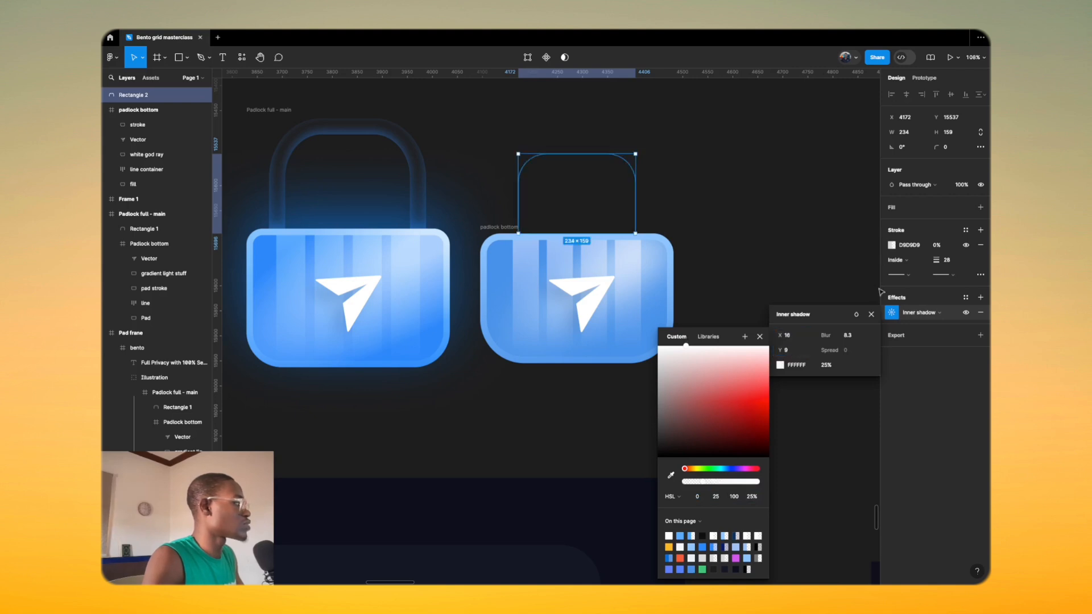
Step: Set the shackle's stroke opacity to 1% and check it against the reference padlock's shackle
left_click(936, 245)
type("1")
key("Return")
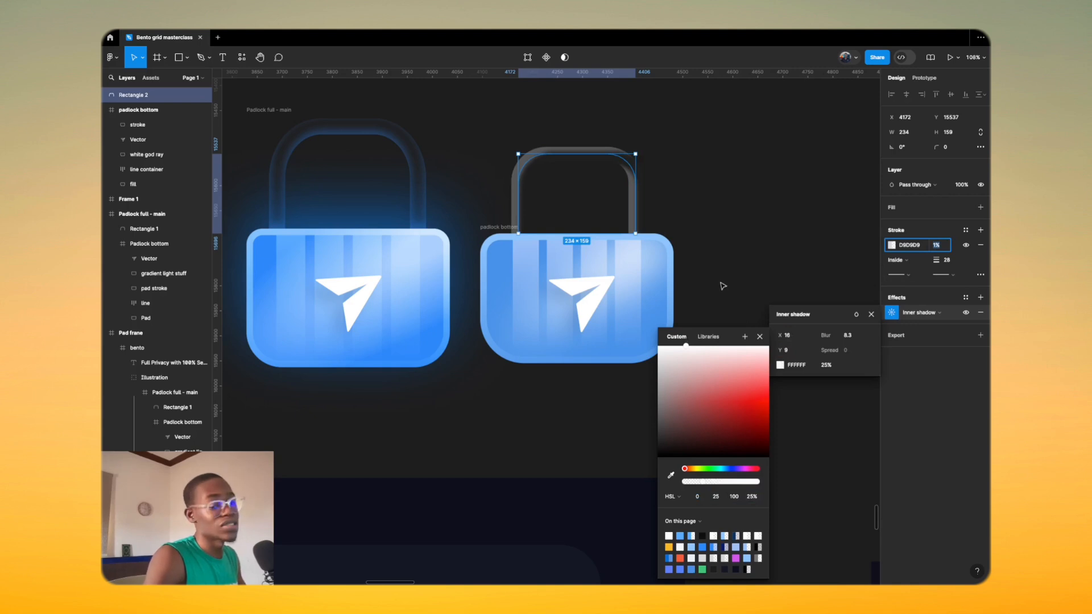
left_click(347, 131)
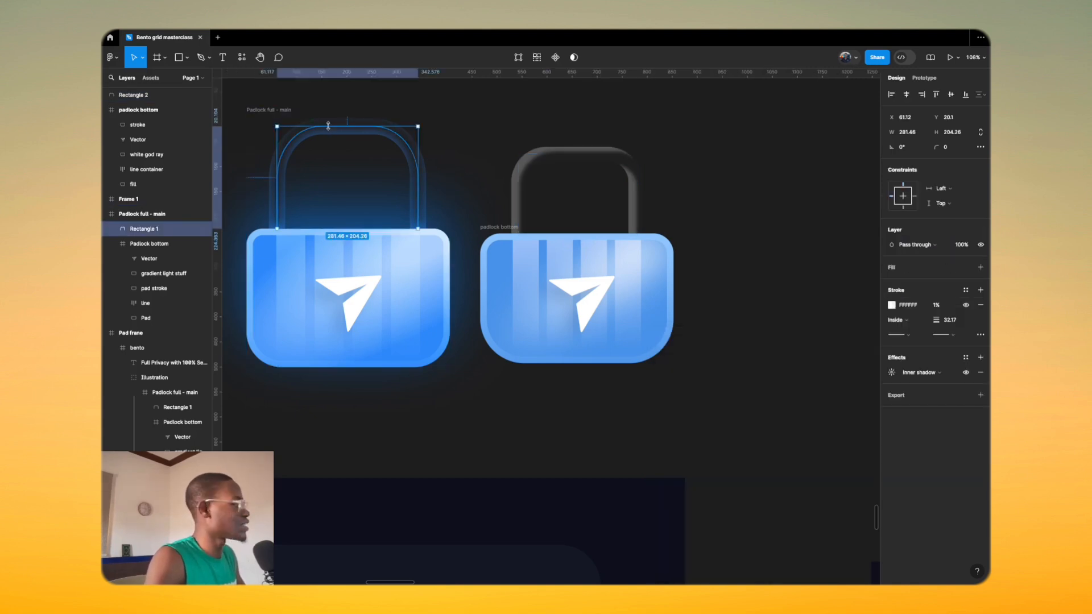
left_click(612, 161)
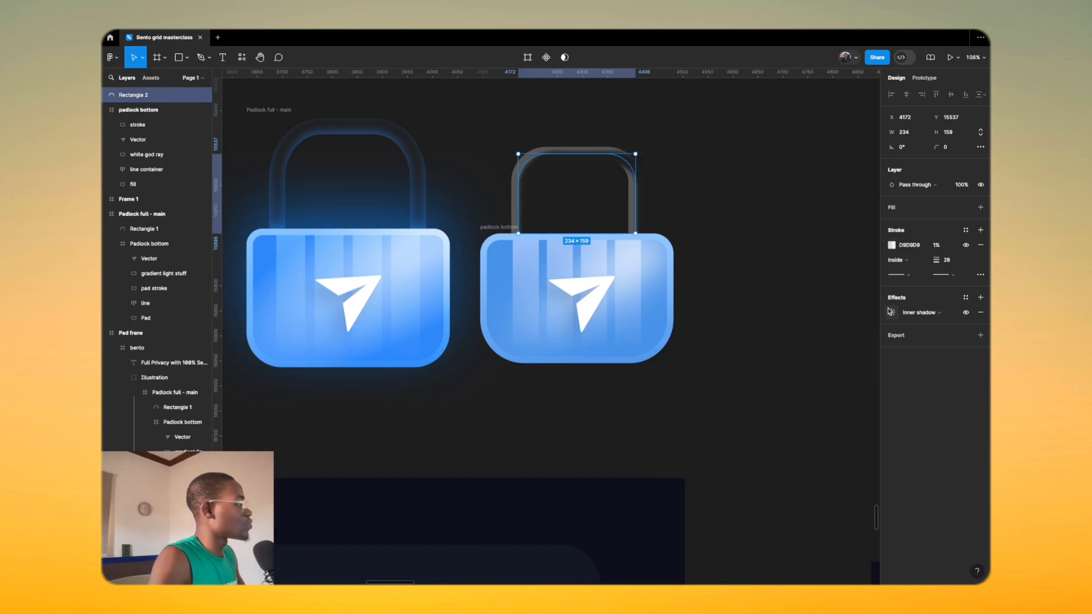
Step: Recolor the shackle's inner shadow to blue 0A70D8 at 72% opacity, with X 0, Y -3 and blur 20.7
left_click(891, 312)
left_click(787, 367)
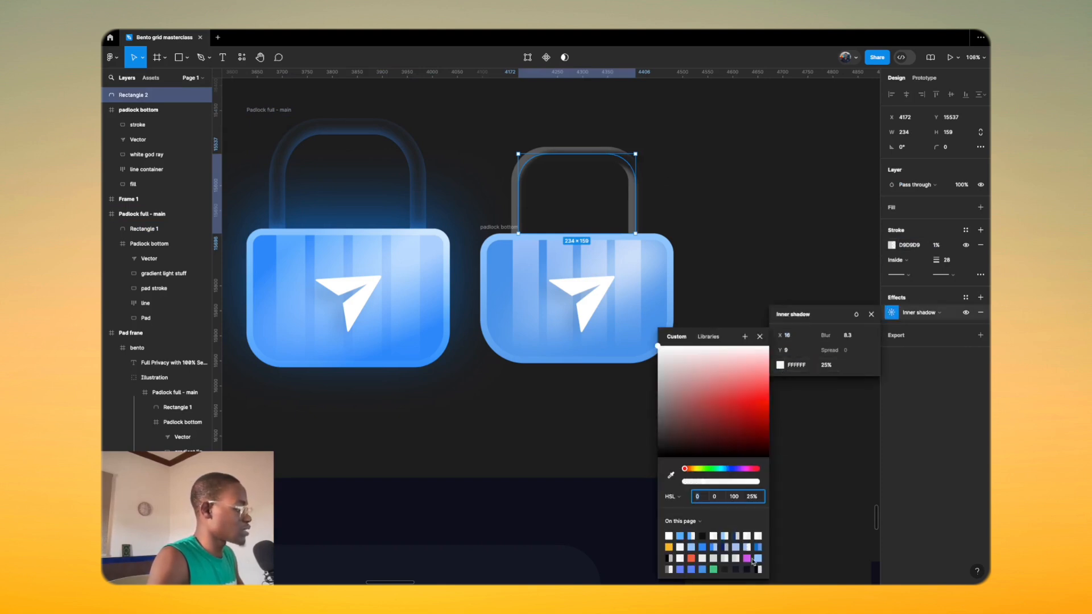
left_click(758, 546)
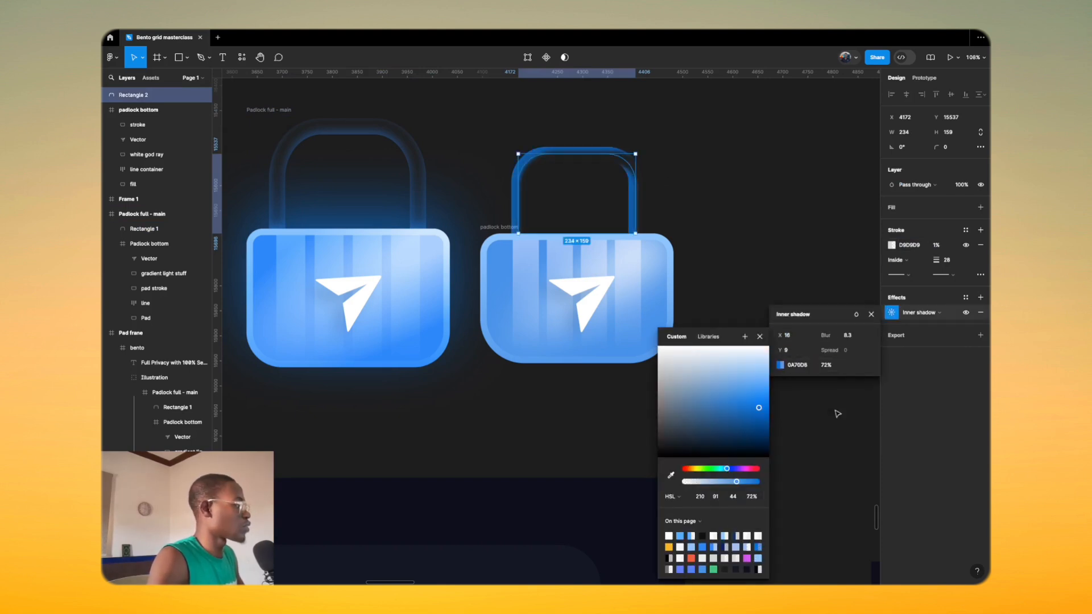
left_click_drag(782, 335, 779, 348)
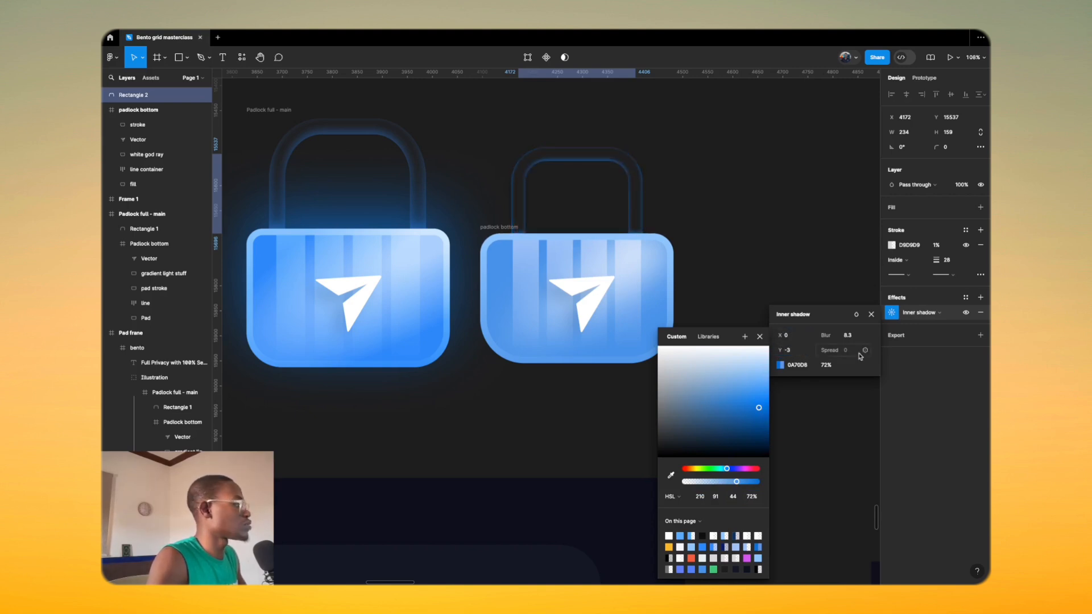
left_click_drag(852, 341, 947, 365)
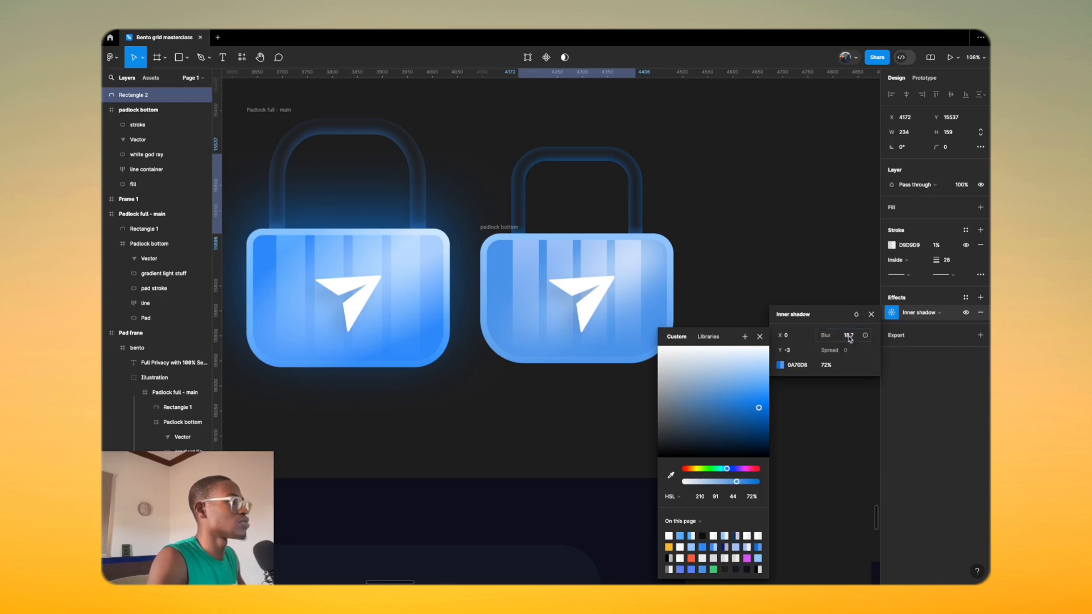
left_click_drag(825, 335, 842, 336)
Step: Compare the shackle with the reference padlock and stretch it slightly upward to a height of 163
scroll(568, 227, "down", 2)
scroll(568, 175, "up", 5)
scroll(504, 229, "down", 6)
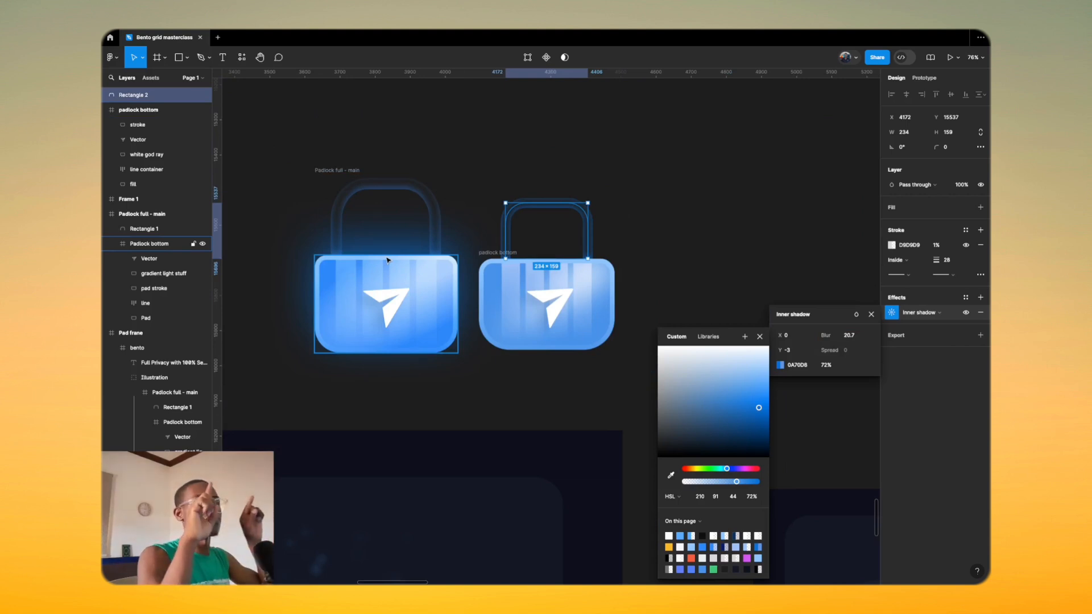
scroll(369, 253, "up", 5)
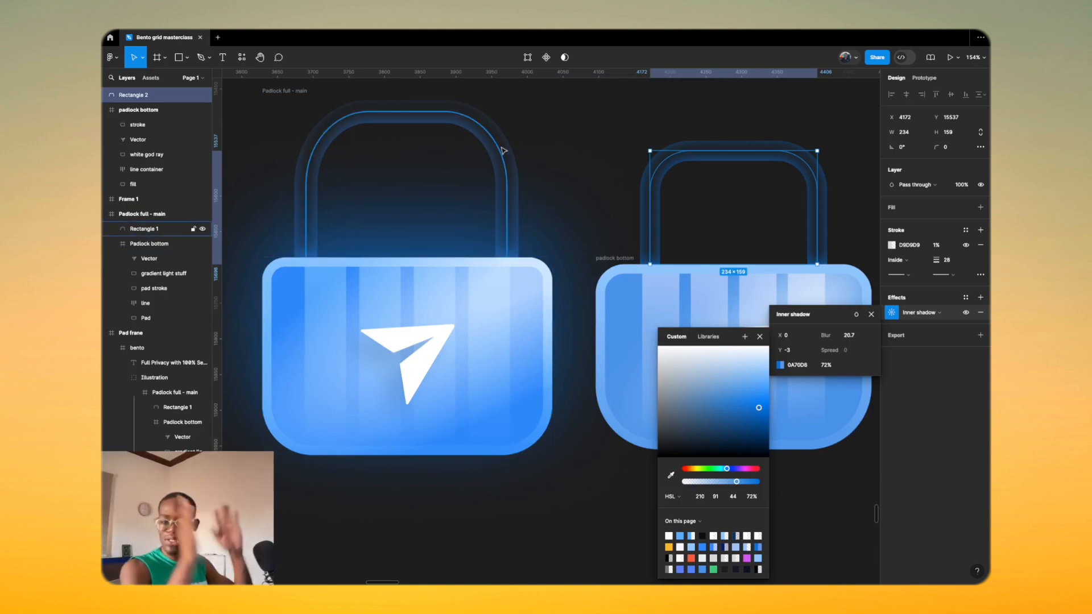
scroll(379, 210, "down", 5)
scroll(560, 220, "up", 5)
scroll(519, 190, "down", 2)
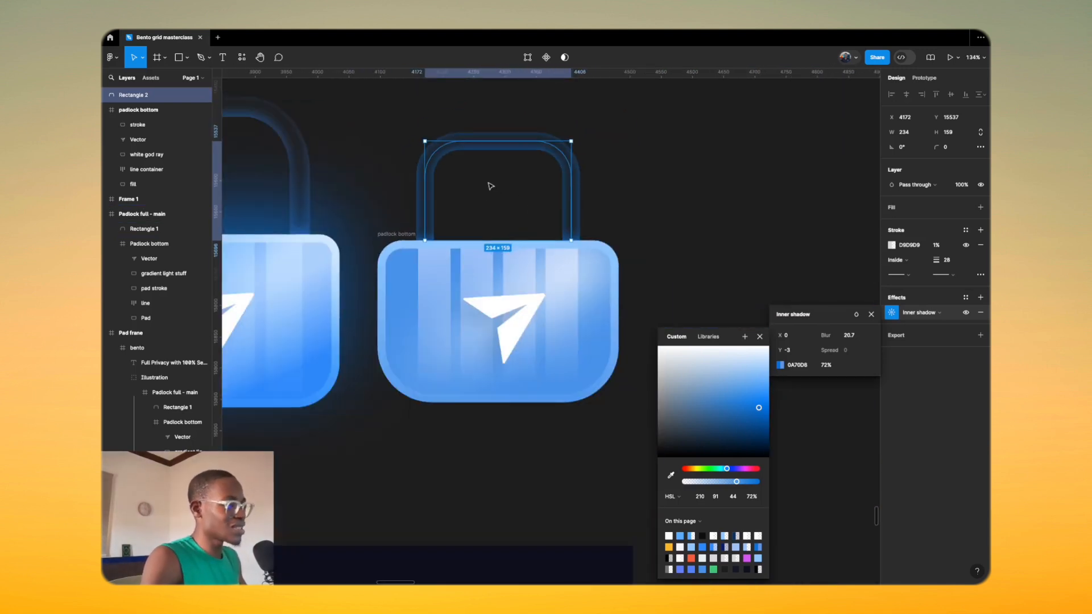
scroll(486, 203, "up", 1)
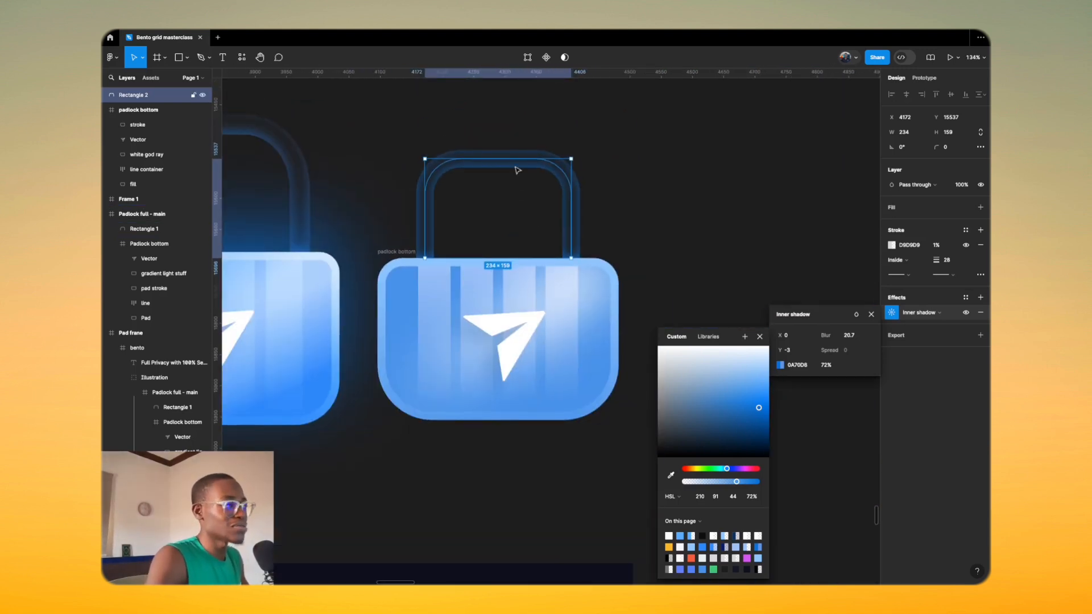
left_click_drag(513, 157, 511, 155)
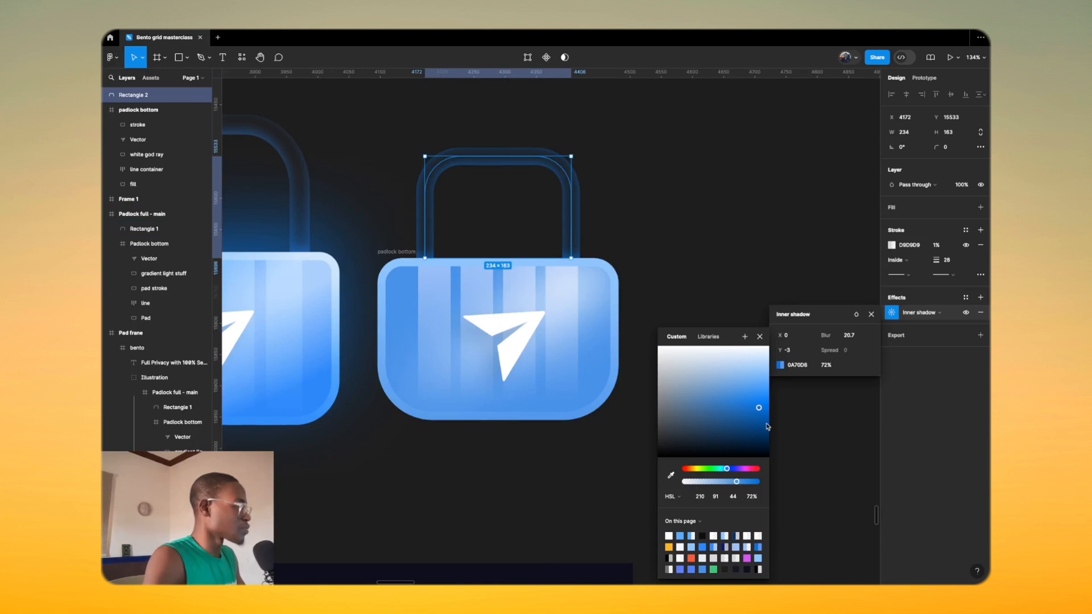
Step: Try a lighter inner shadow blue, restore 0A70D8, and set its opacity to 66% with an adjusted vertical offset
left_click_drag(765, 409, 737, 398)
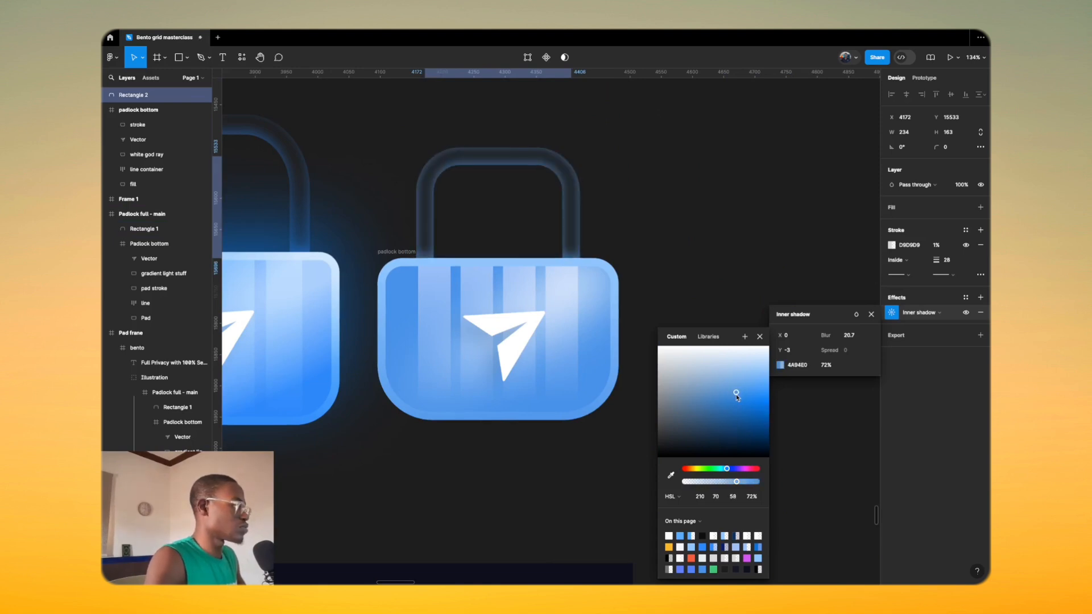
left_click(758, 546)
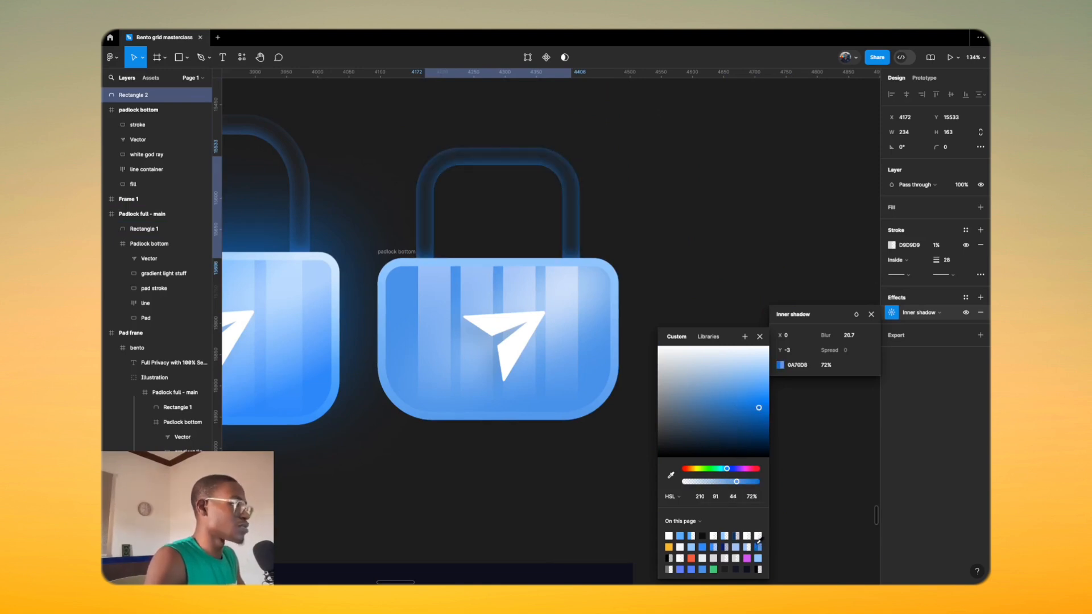
left_click(827, 365)
type("20")
key("Return")
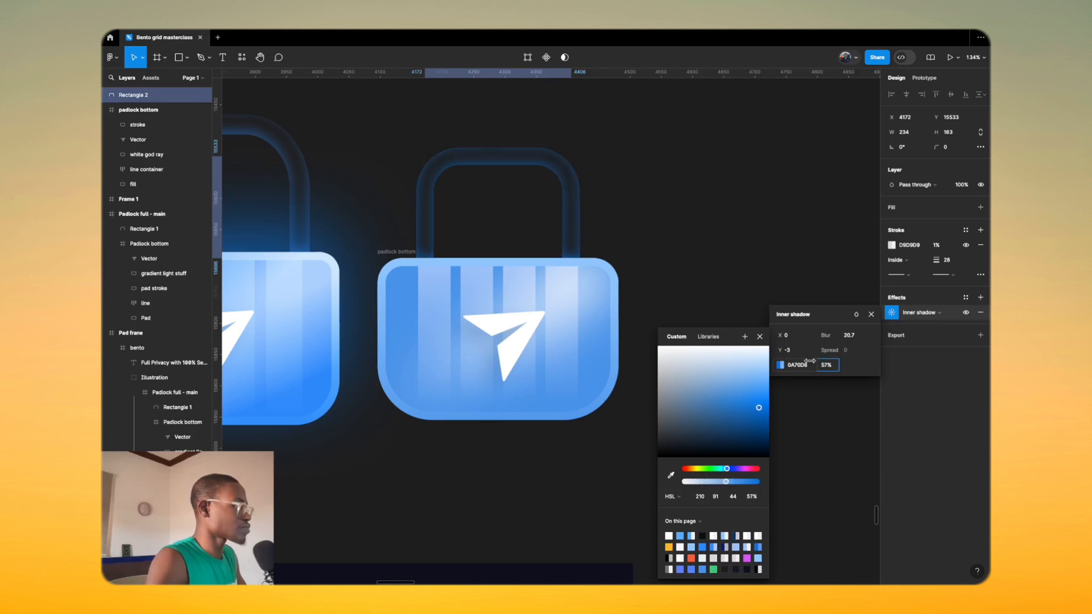
mouse_move(793, 367)
left_mouse_down()
mouse_move(821, 374)
mouse_move(791, 349)
left_mouse_up()
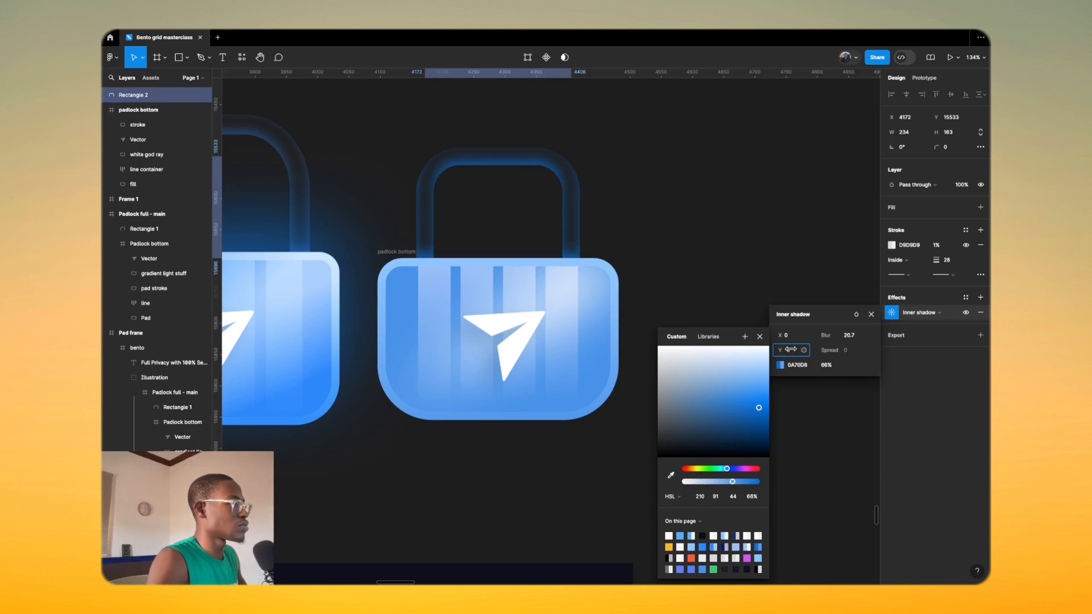
left_click(776, 242)
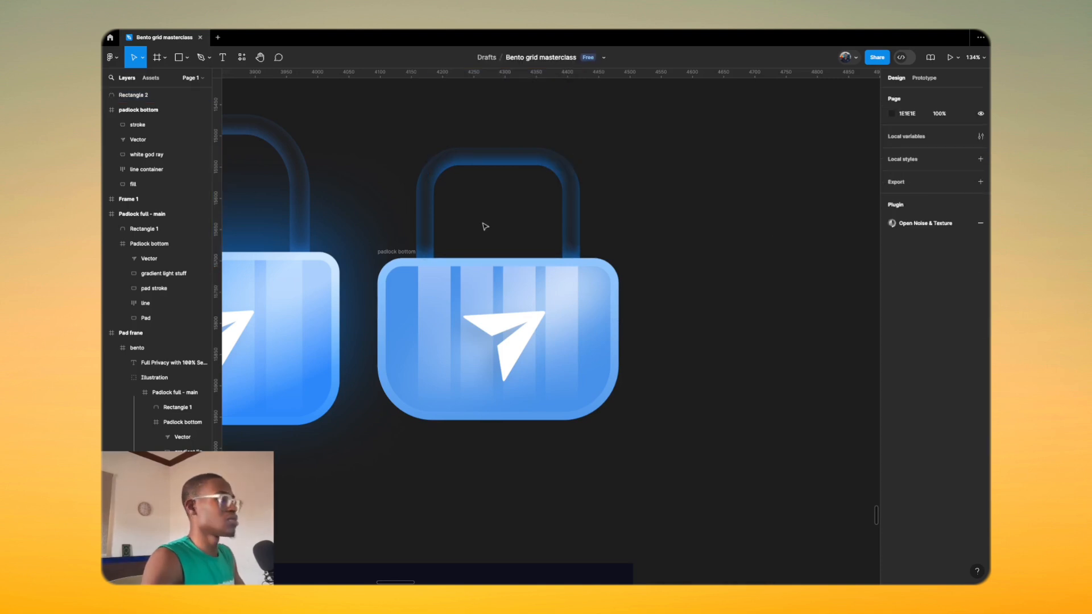
left_click(530, 165)
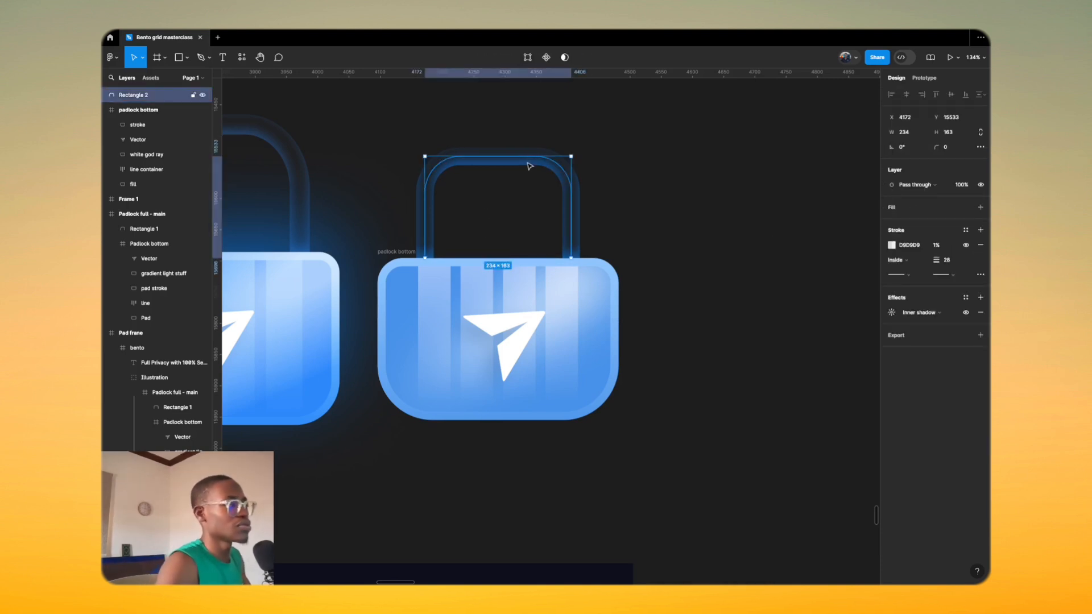
Step: Add a drop shadow to the padlock bottom frame and color it 5CACFE at 100% opacity
scroll(540, 233, "down", 5)
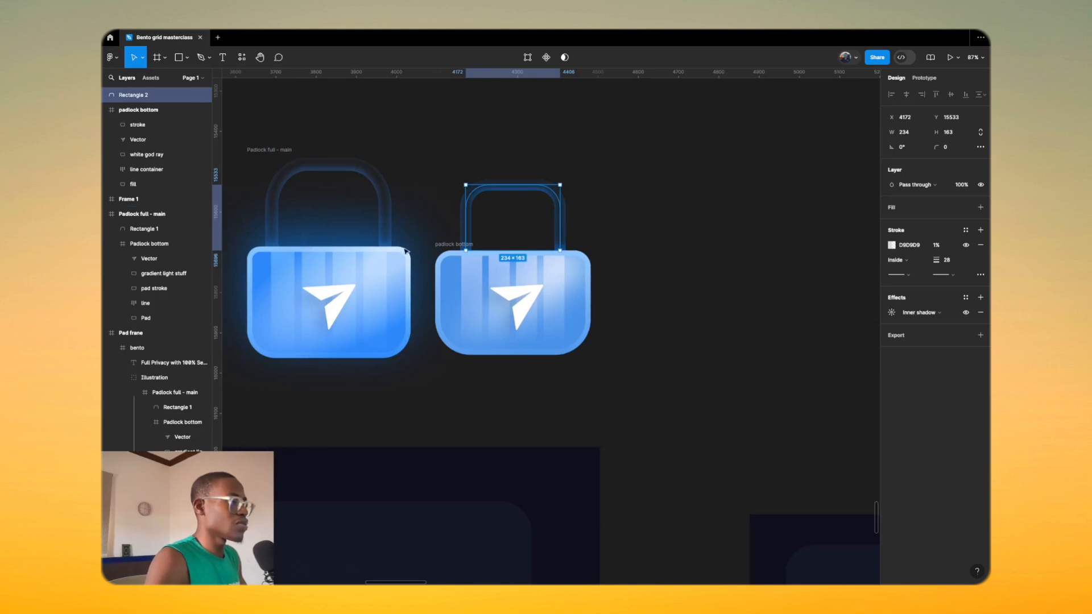
left_click(475, 272)
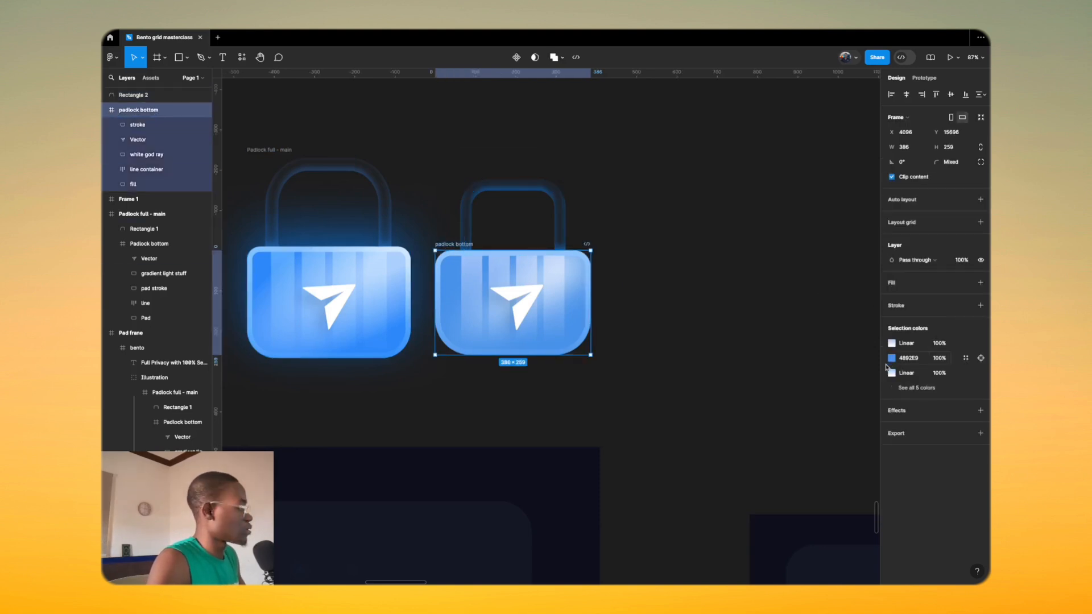
left_click(907, 412)
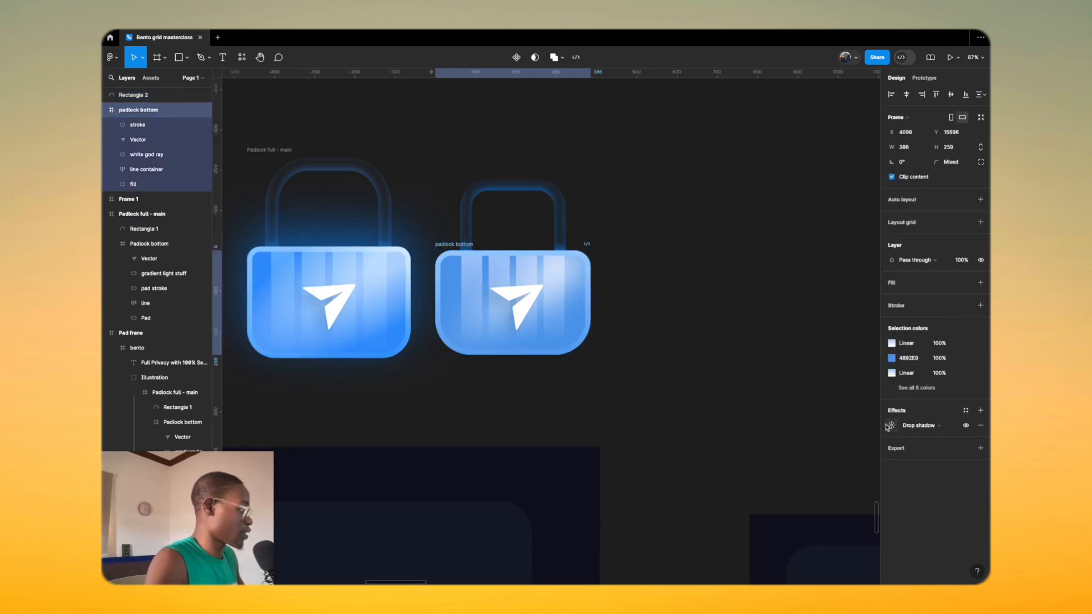
left_click(891, 425)
left_click(781, 478)
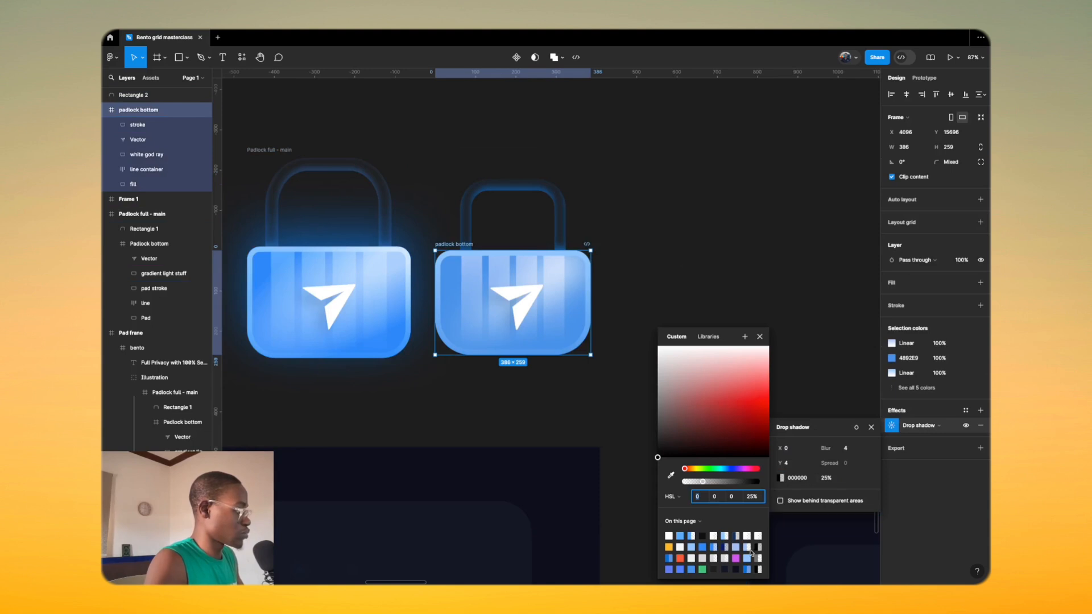
left_click(680, 536)
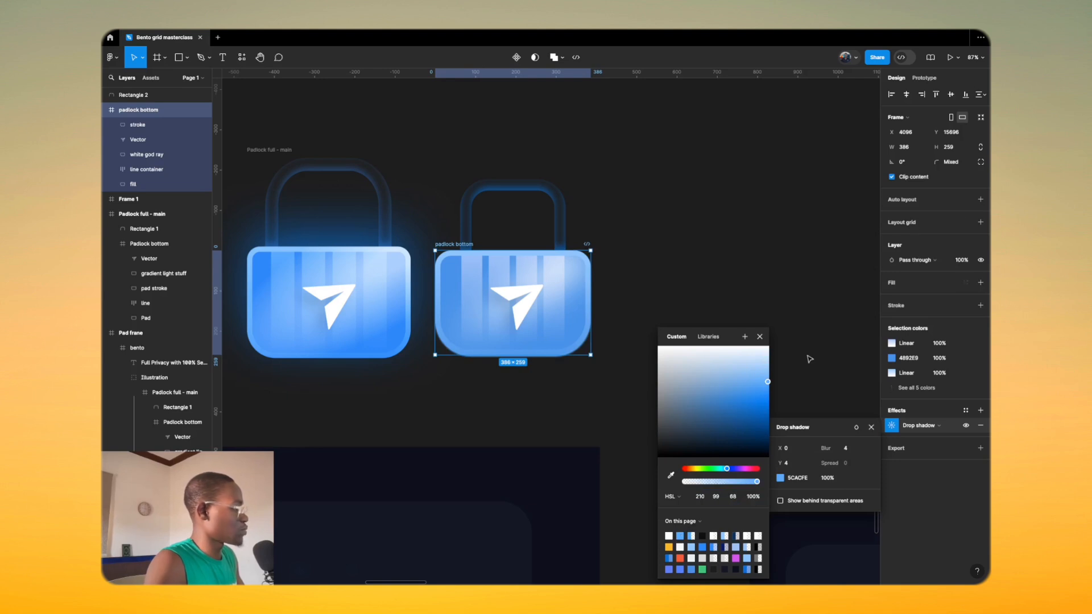
Step: Give the padlock bottom frame an FFFFFF fill and inspect the shadow along its lower edge
left_click(910, 283)
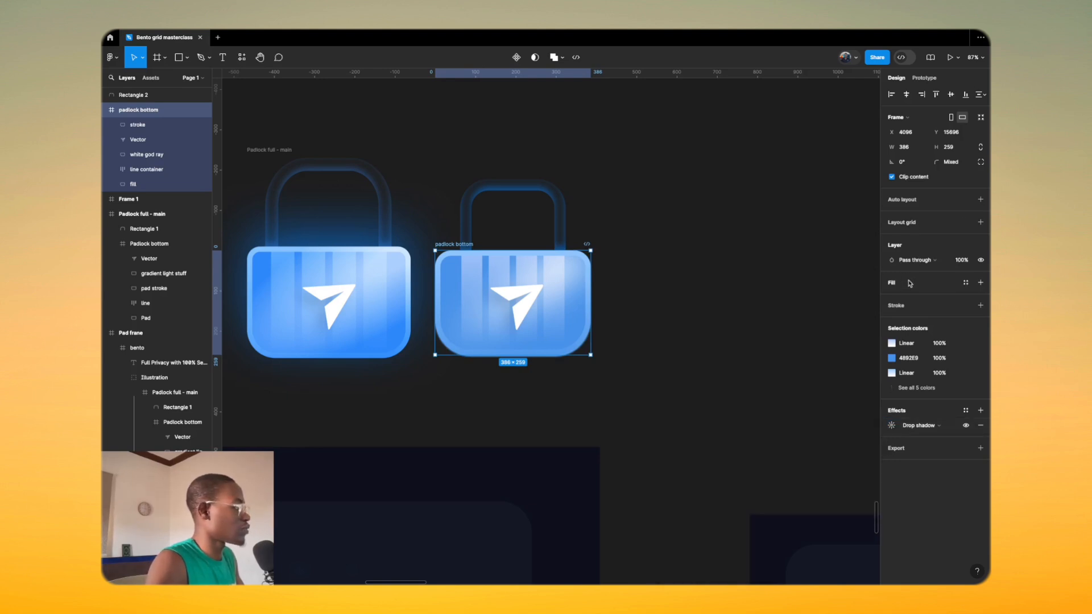
left_click(910, 283)
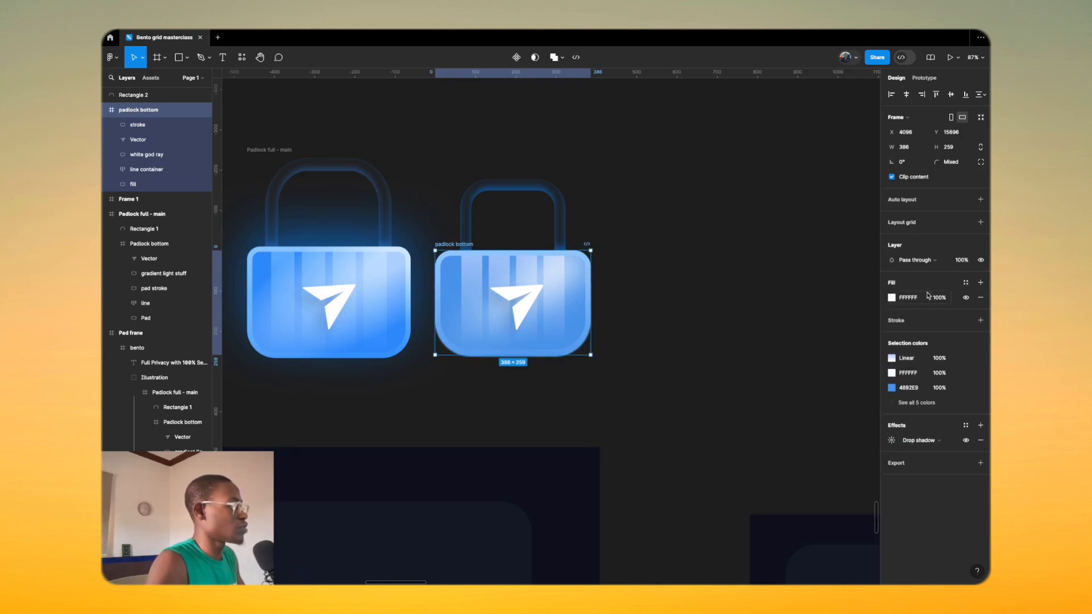
scroll(445, 358, "up", 5)
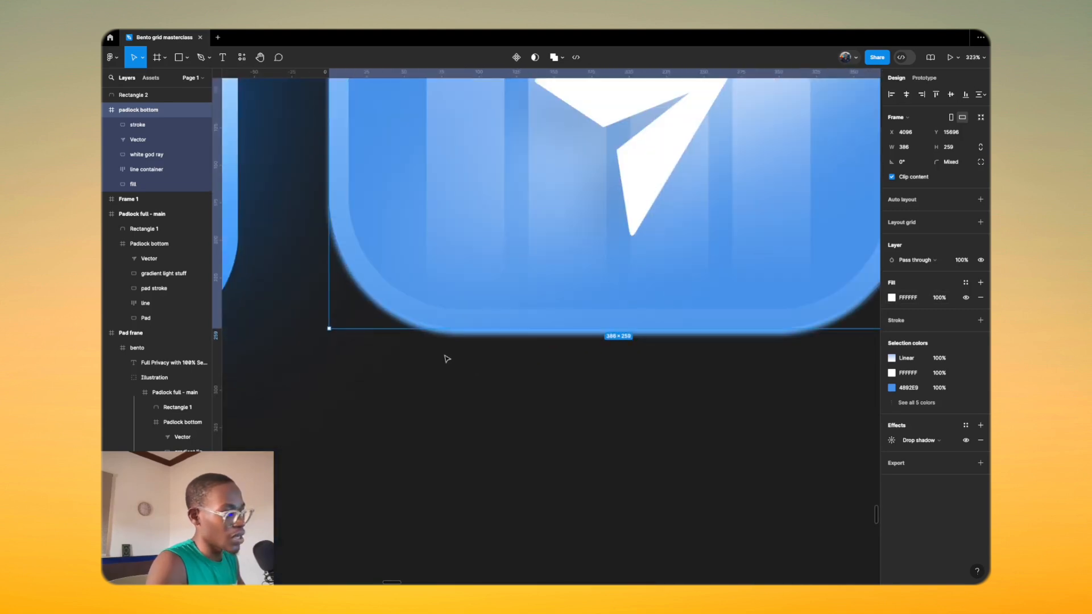
scroll(446, 358, "down", 6)
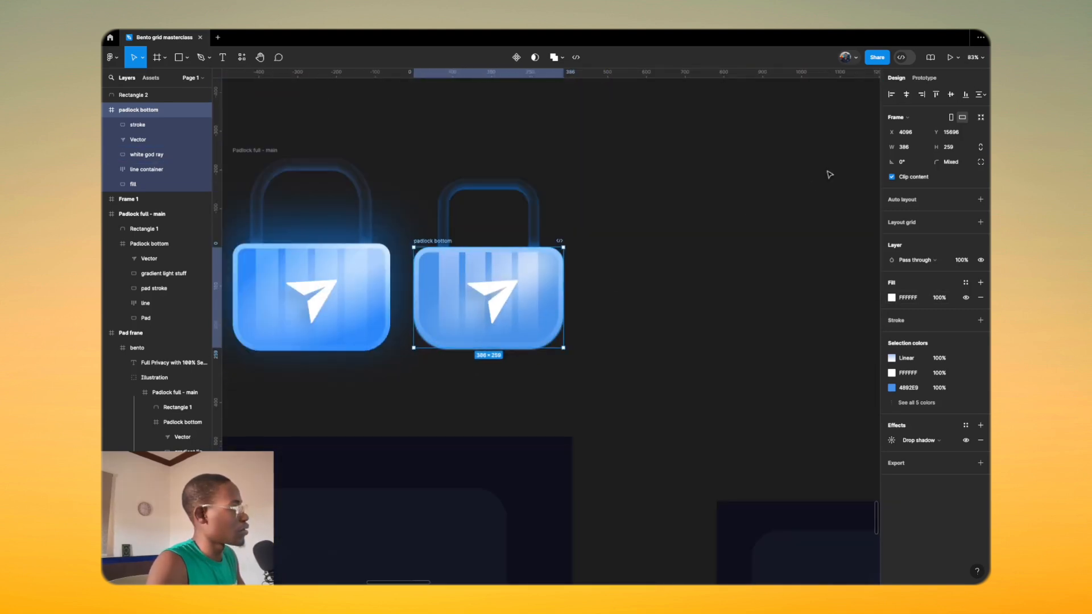
Step: Set the top-right corner radius of the padlock bottom frame to 40
left_click(980, 162)
left_click_drag(833, 184, 728, 161)
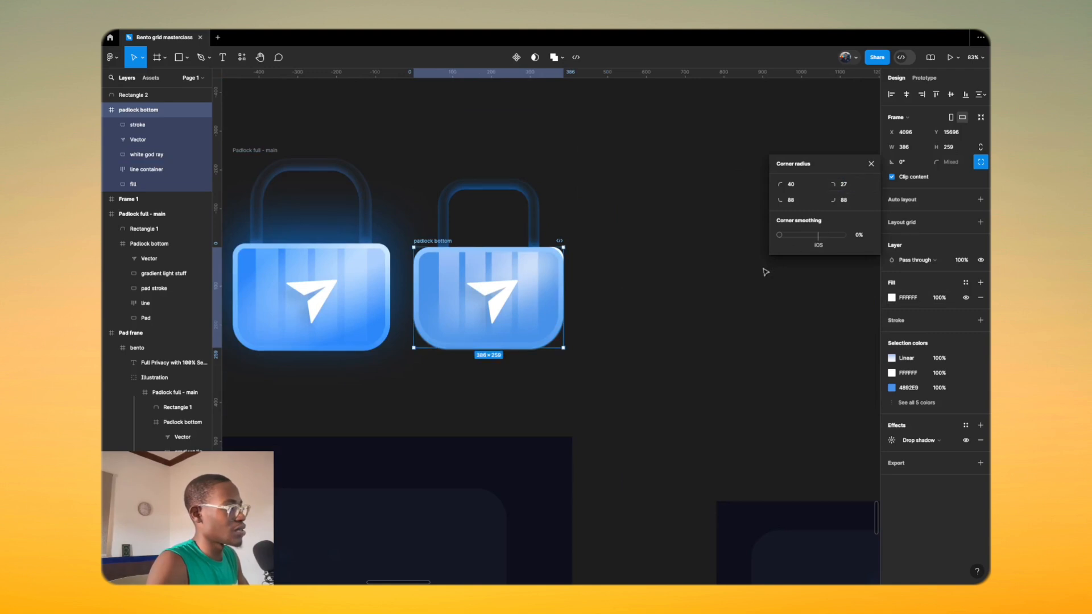
left_click(852, 186)
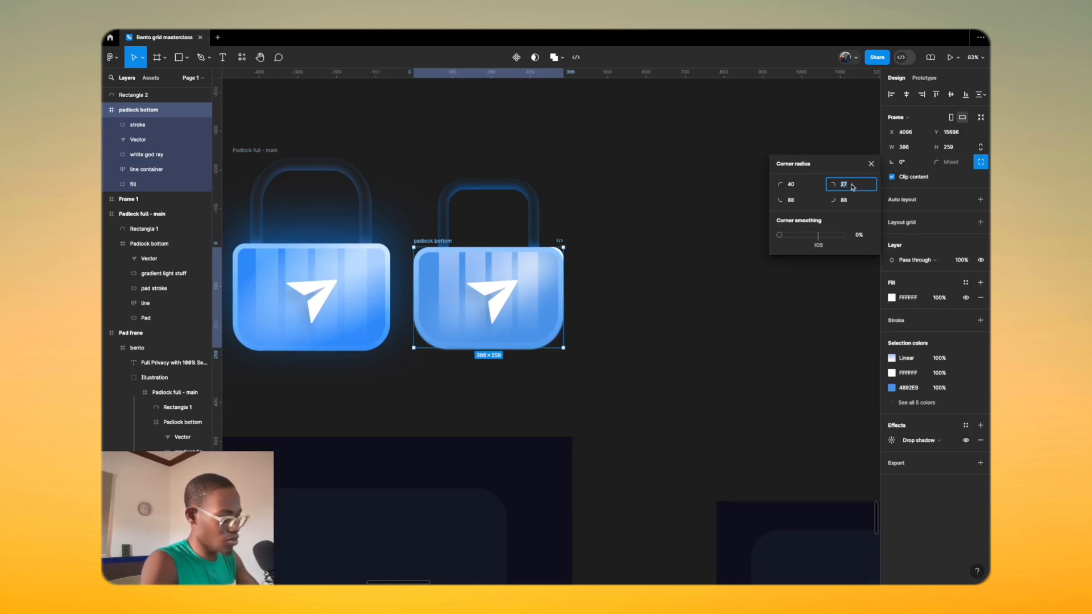
type("40")
key("Return")
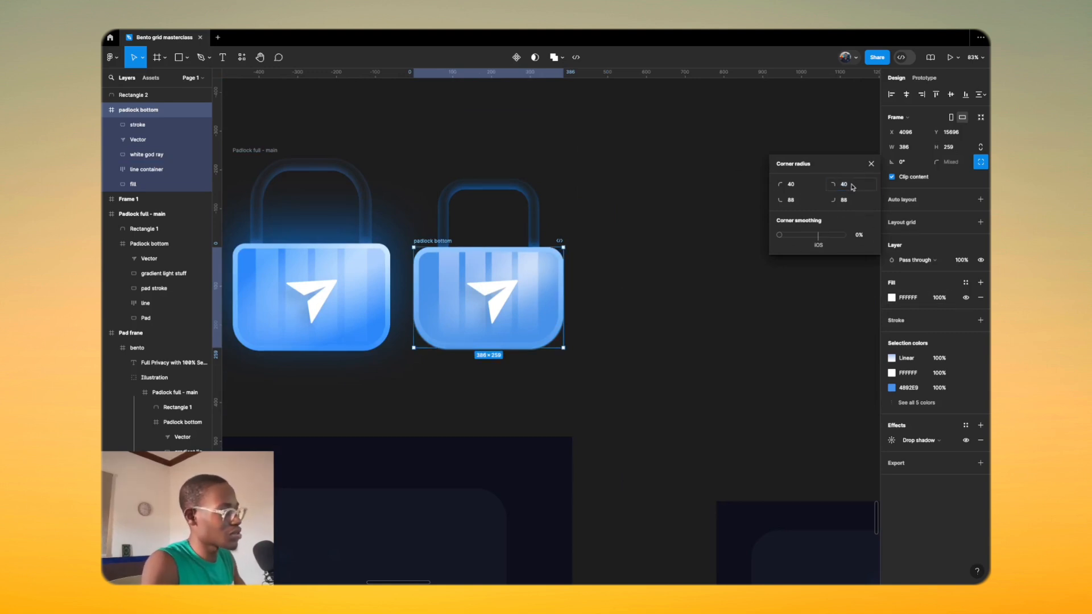
Step: Set the padlock body's drop shadow to Y -18, spread -9 and blur 160
left_click(891, 440)
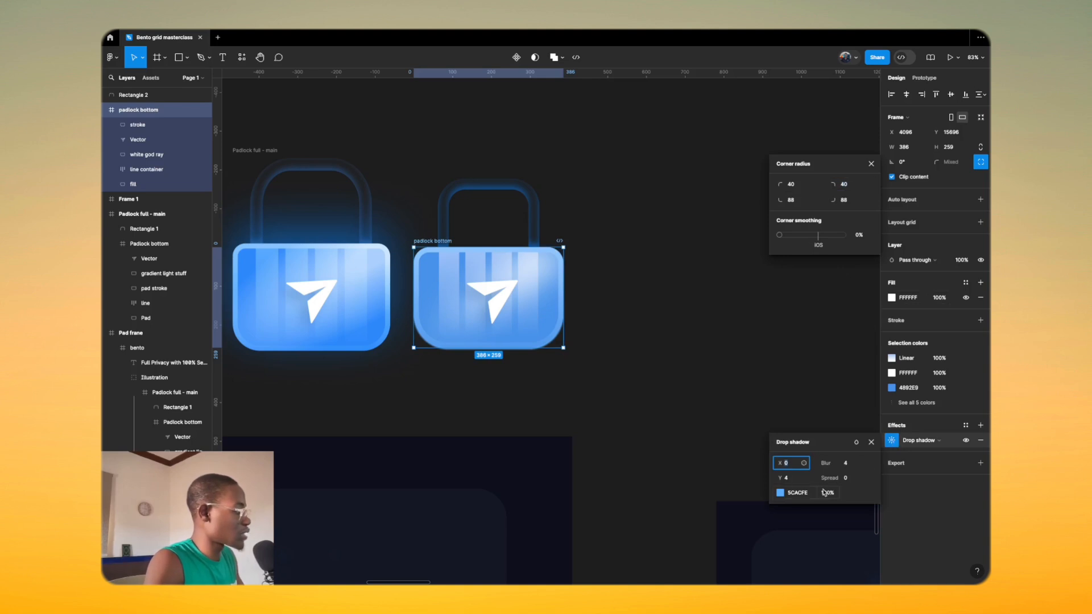
left_click_drag(787, 482, 766, 483)
left_click_drag(845, 477, 838, 476)
left_click(850, 464)
type("0")
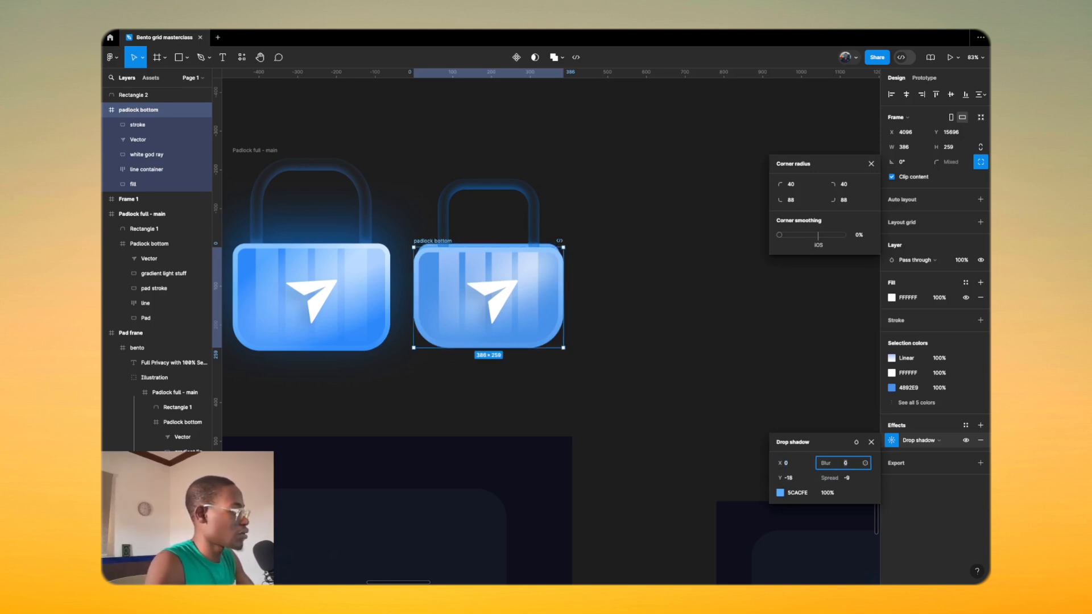
type("112")
key("Return")
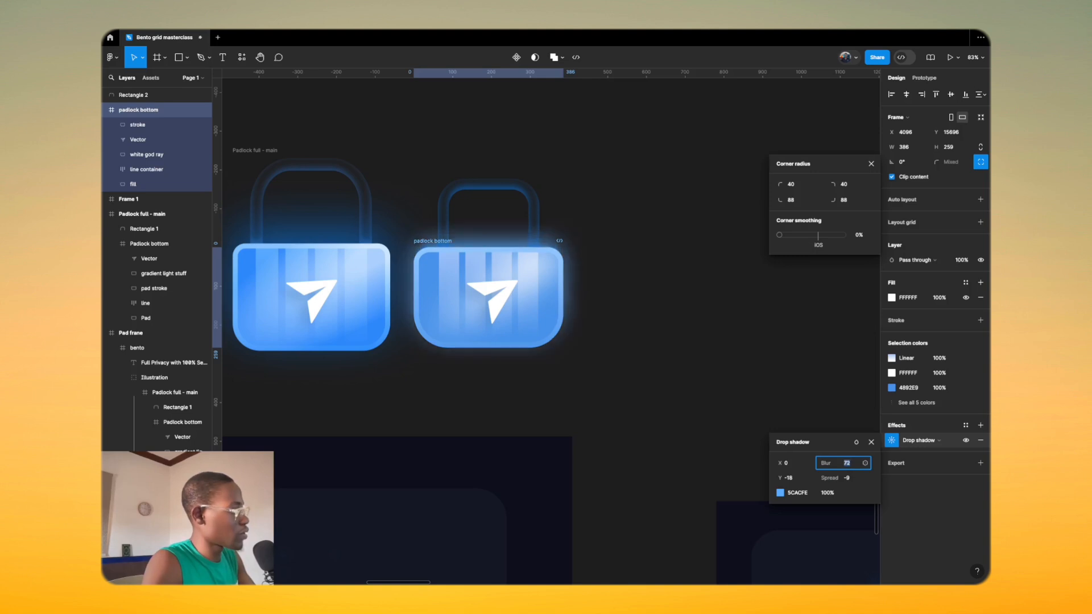
type("160")
Step: Recolor the padlock body's drop shadow to 127EED at 75% opacity and set its Y offset to -24
left_click(782, 494)
left_click(760, 399)
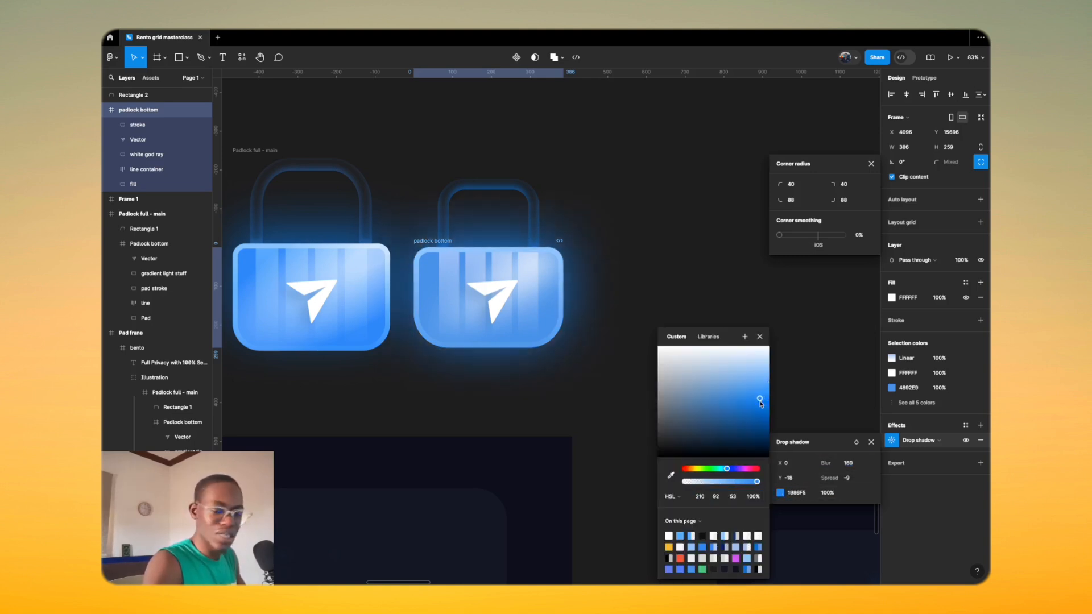
left_click_drag(759, 399, 753, 401)
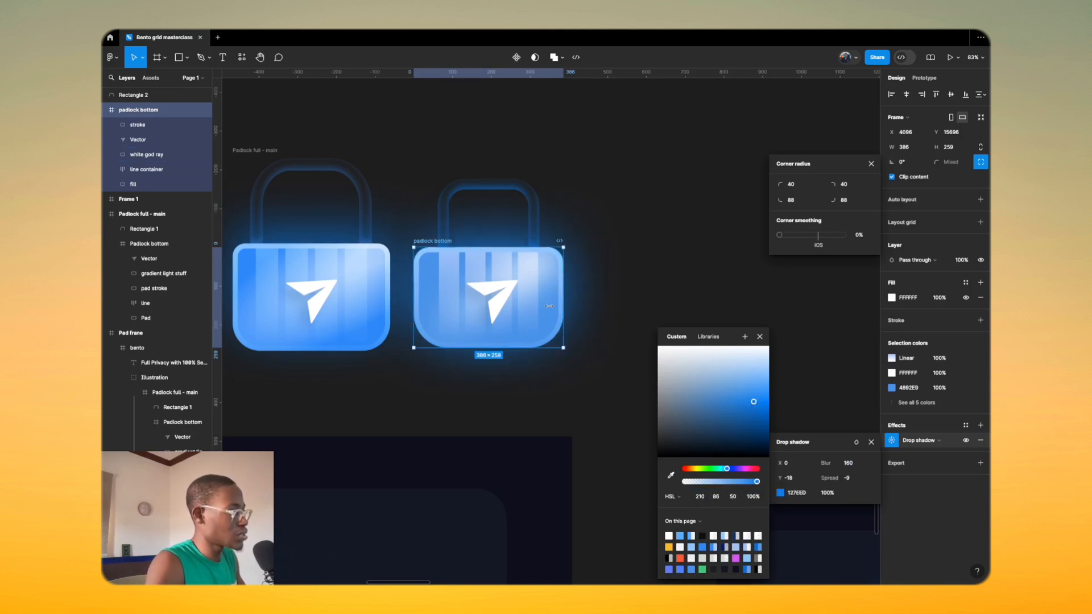
mouse_move(785, 479)
left_mouse_down()
mouse_move(811, 492)
mouse_move(798, 491)
left_mouse_up()
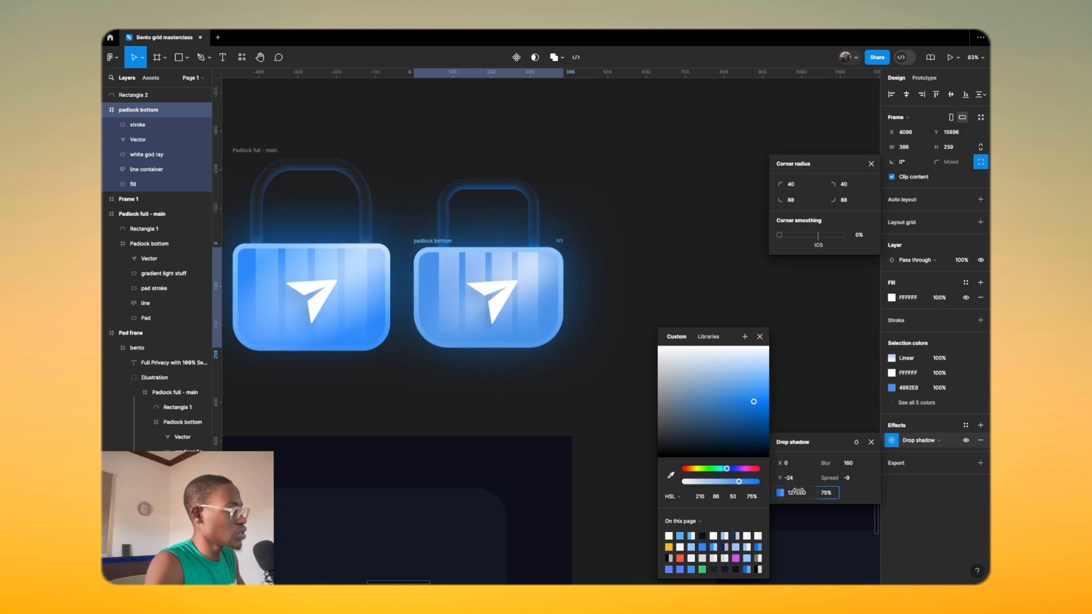
left_click(566, 169)
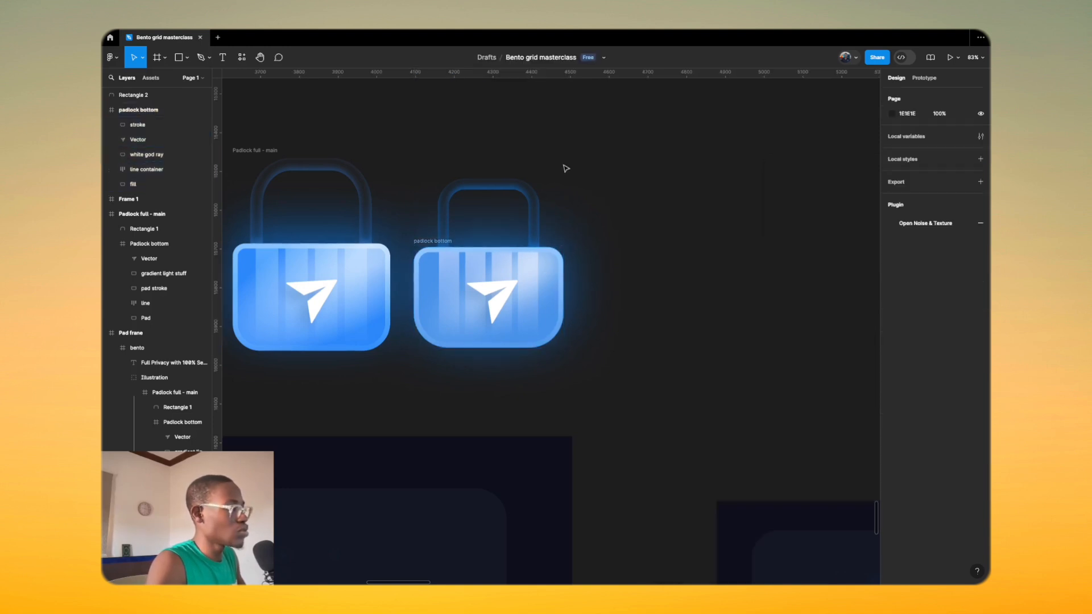
Step: Combine the shackle and the padlock body in an auto layout frame named Padlock full
left_click(470, 200)
left_click(426, 242, "shift")
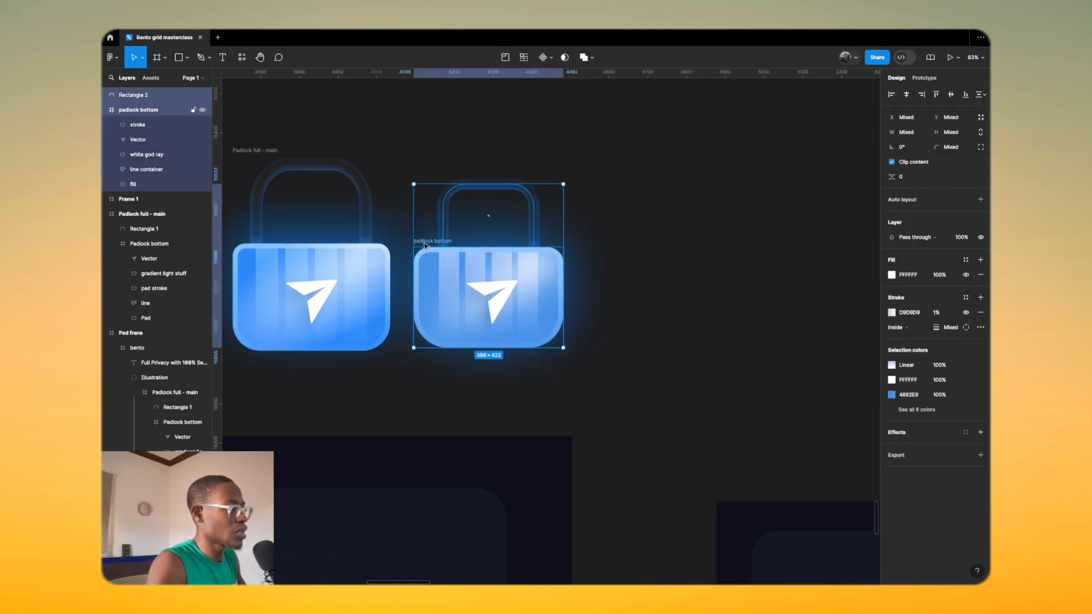
key("shift+a")
double_click(423, 178)
type("Pa")
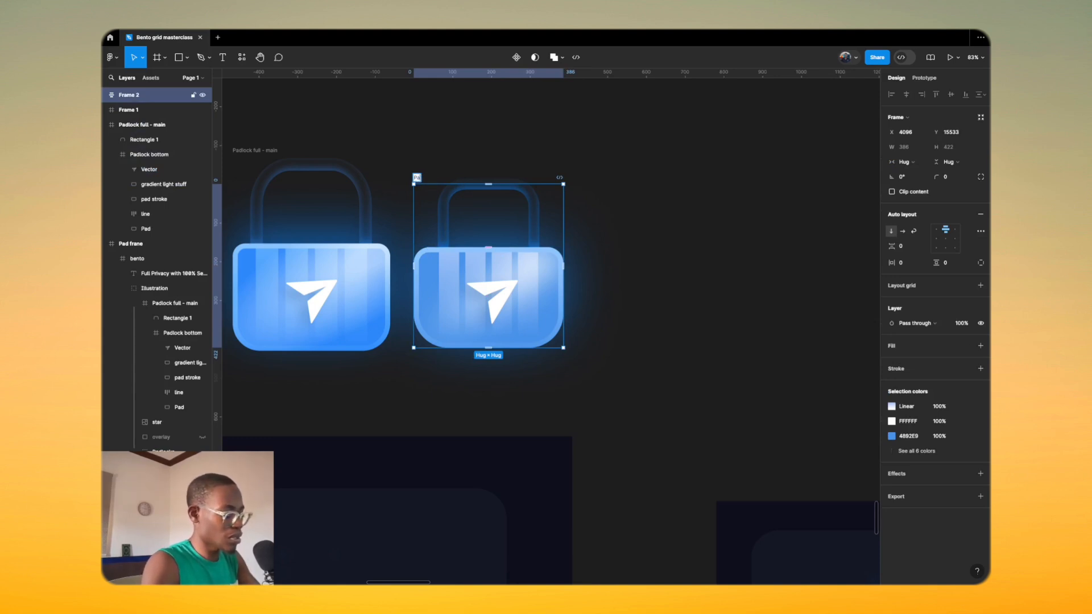
key("Return")
Step: Move the Padlock full frame up and away from the reference padlock, to about X 4294
left_click(695, 164)
left_click_drag(530, 216, 607, 184)
scroll(482, 279, "down", 5)
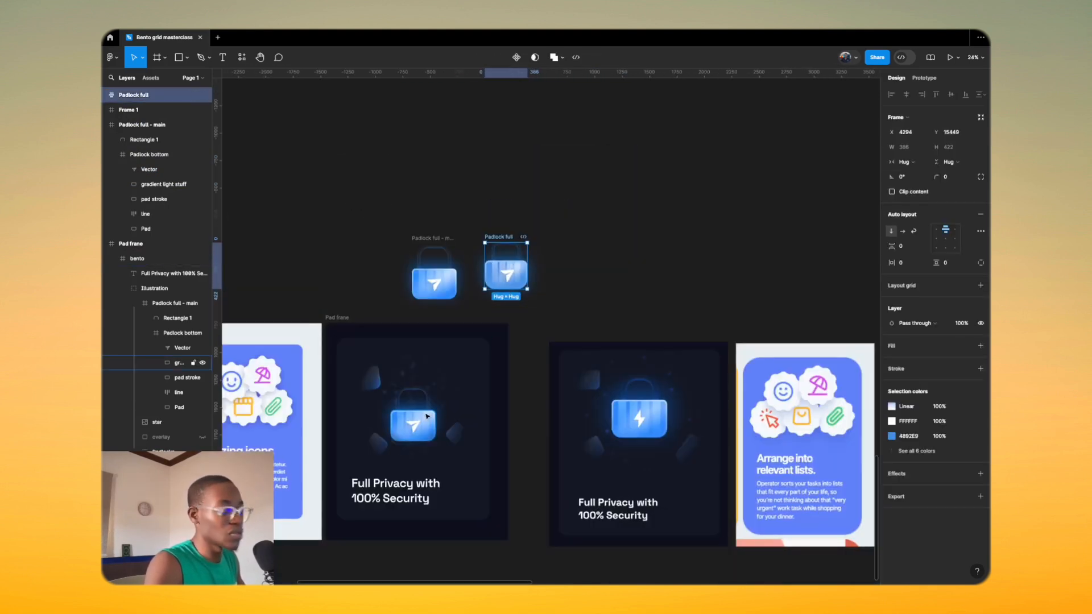
scroll(427, 416, "up", 1)
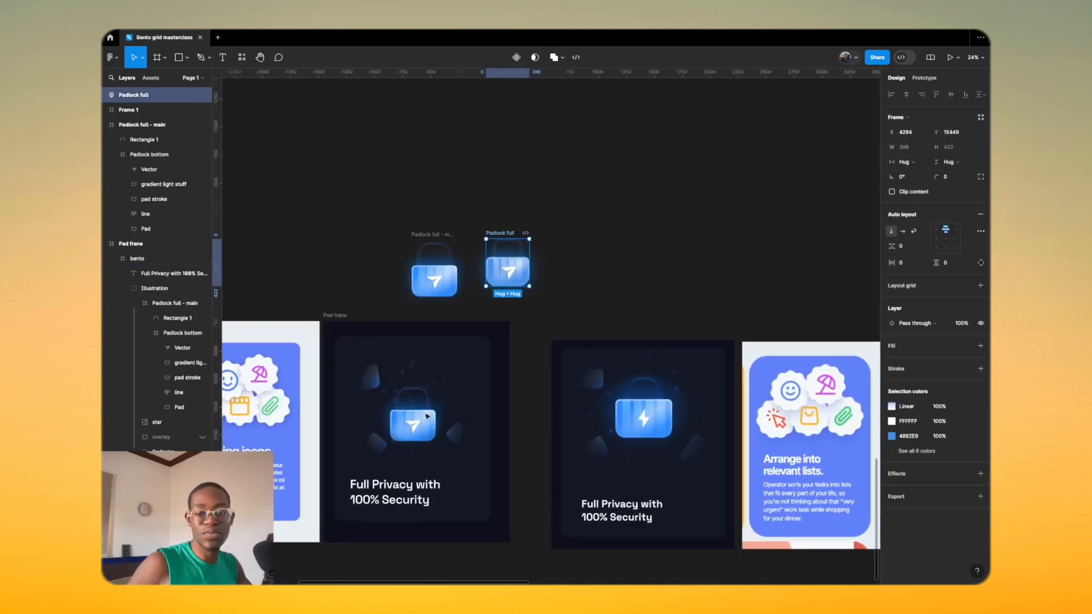
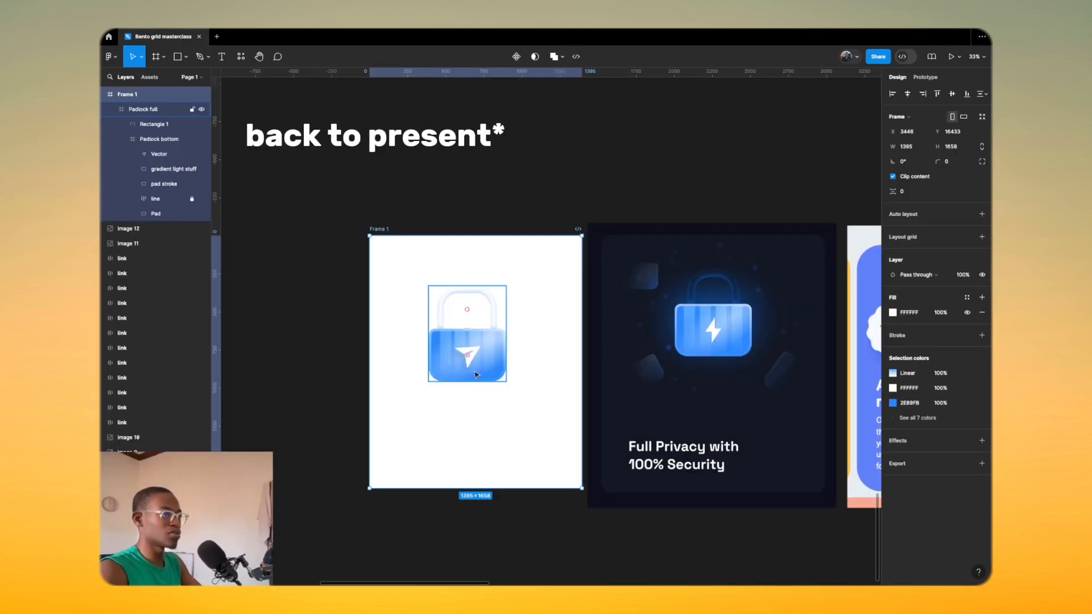
Step: Center the padlock in Frame 1 and rename that frame bento
left_click_drag(476, 374, 479, 396)
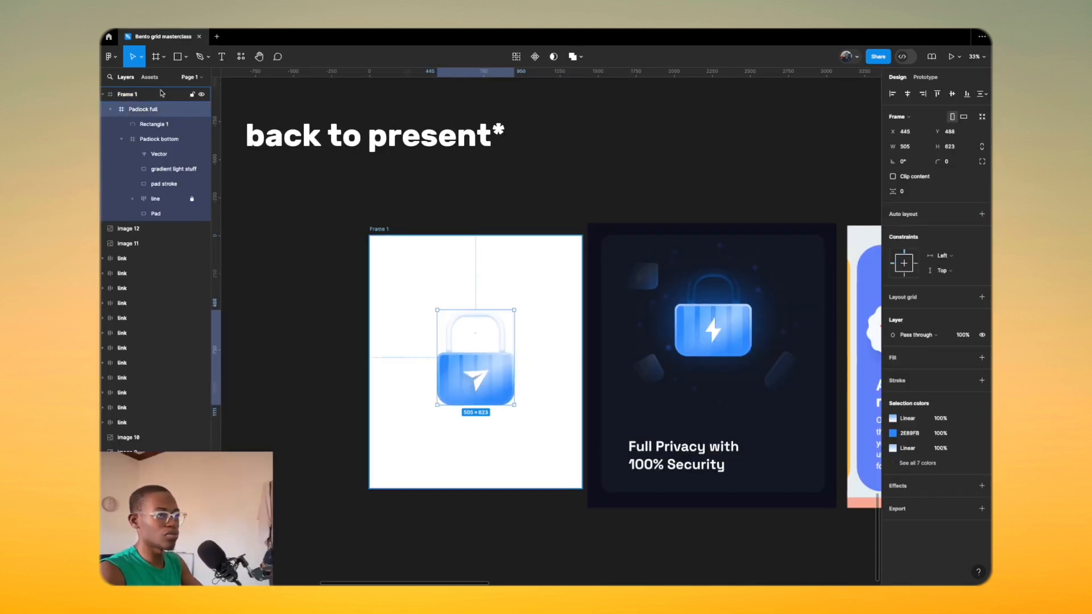
double_click(144, 95)
type("ben")
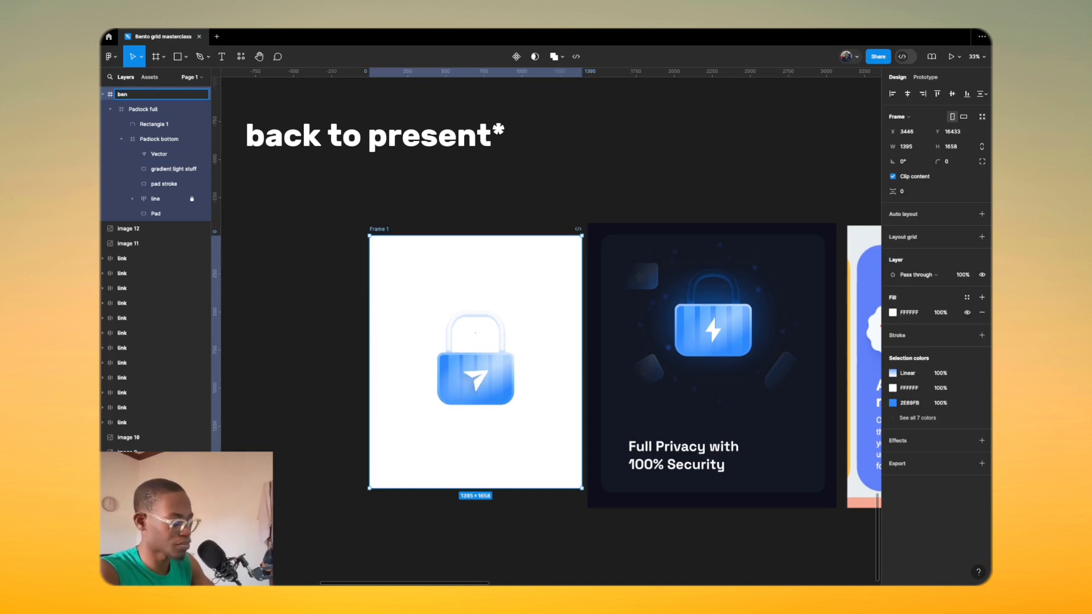
key("Return")
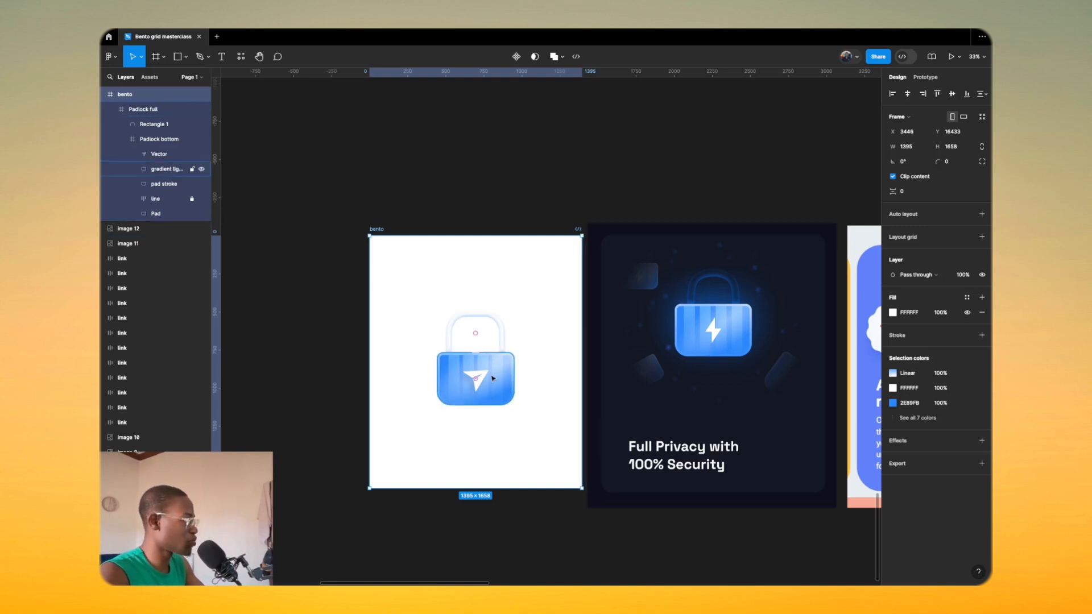
Step: Duplicate the padlock up and to the left inside the bento frame, at about X 191, Y 144
scroll(495, 377, "up", 2)
left_click_drag(496, 368, 438, 295)
key("super+z")
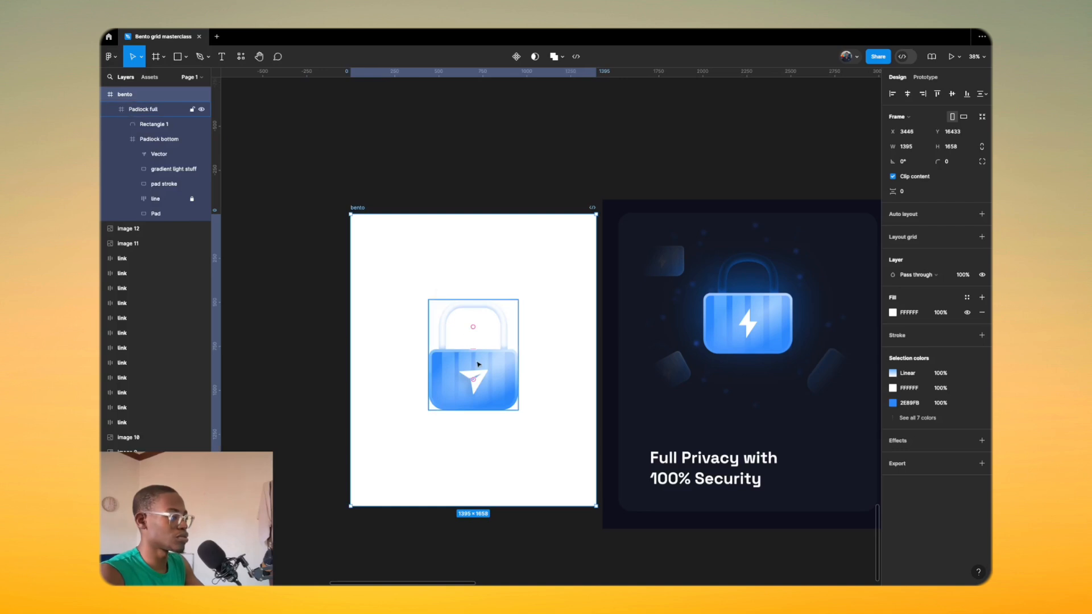
left_click(482, 381)
left_click_drag(486, 377, 443, 322)
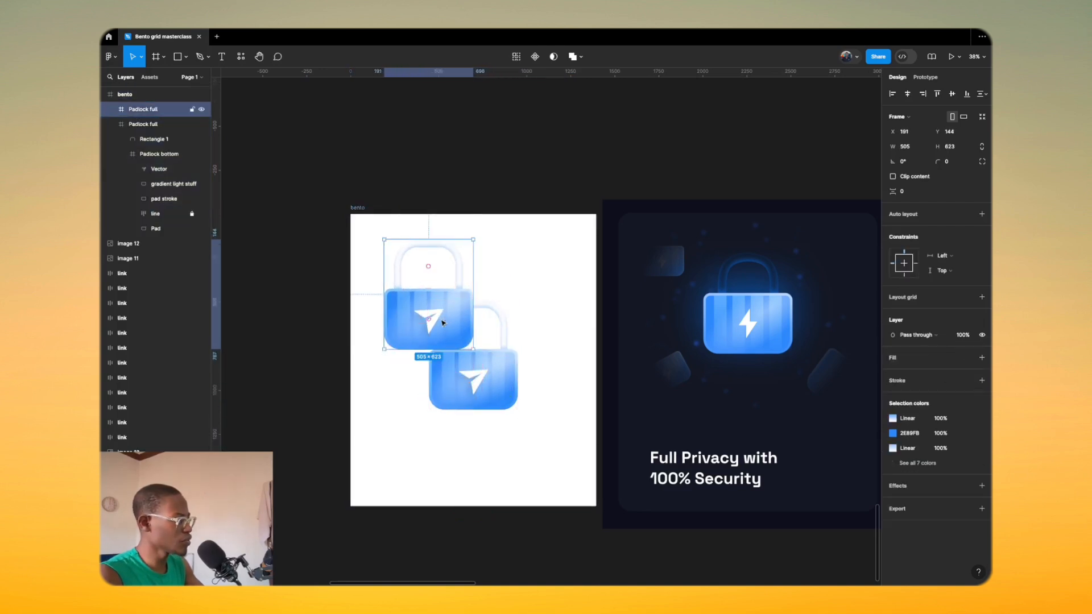
key("k")
left_click_drag(473, 248, 419, 275)
key("super+z")
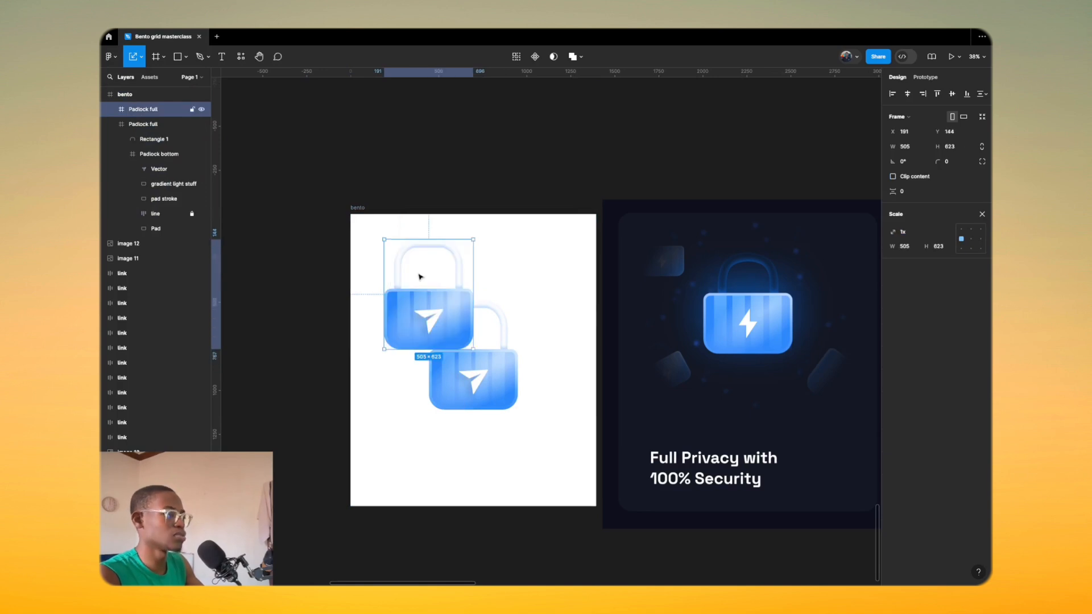
Step: Unlock the original padlock's line layer and collapse both Padlock full layers
left_click(192, 215)
left_click(110, 124)
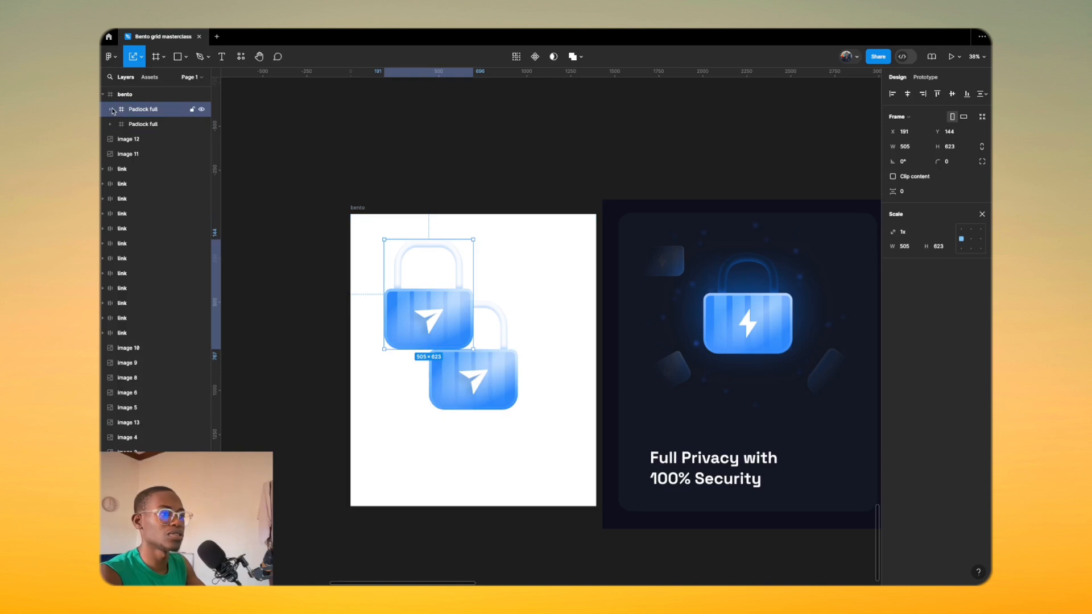
left_click(111, 109)
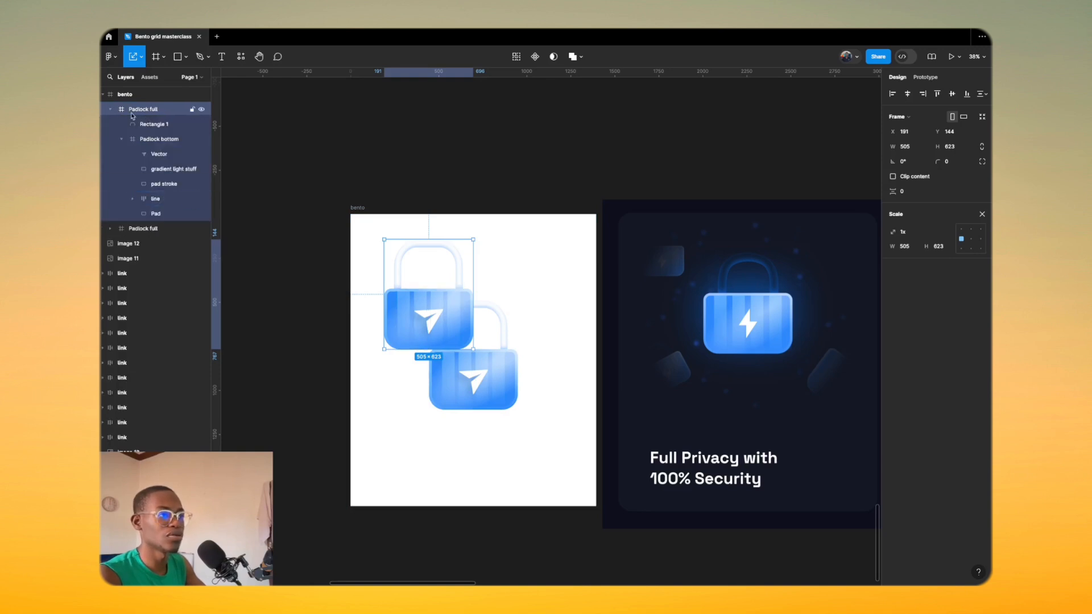
left_click(110, 109)
Step: Scale the padlock copy down to about 308 × 380 and place it in the bento frame's upper-left corner at X 87, Y 108
left_click_drag(442, 240, 443, 286)
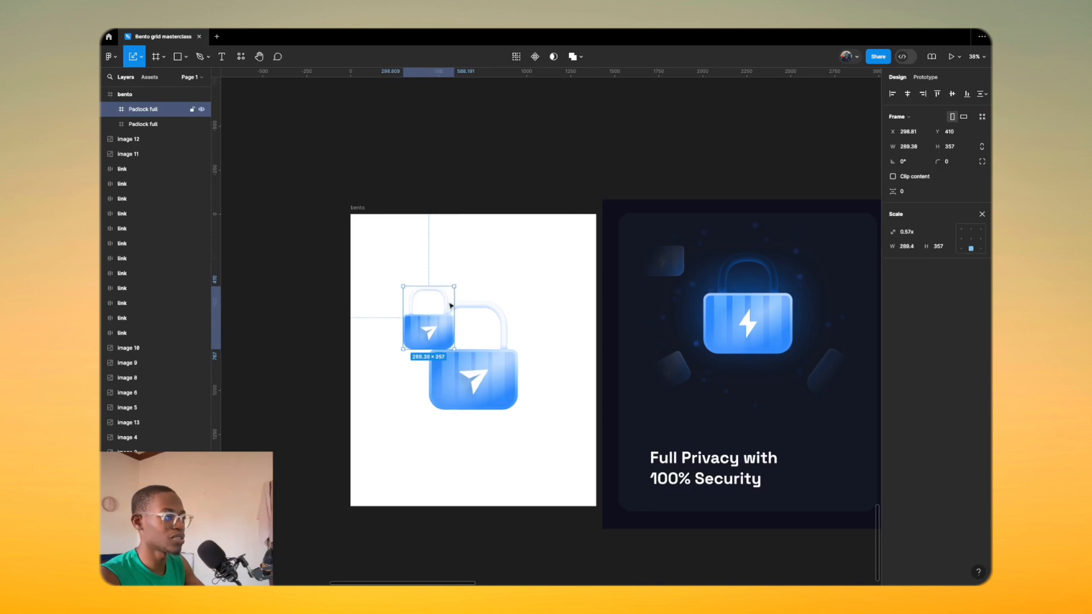
left_click_drag(451, 344, 407, 313)
scroll(400, 265, "up", 5)
scroll(391, 293, "up", 3)
scroll(402, 306, "down", 8)
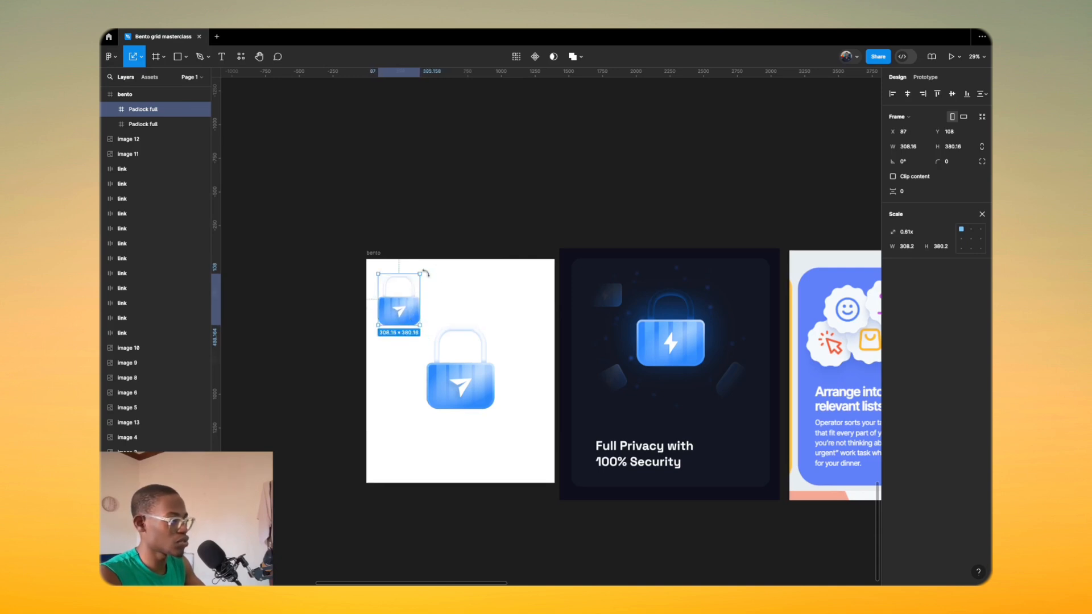
Step: Rotate the small padlock about 8.4° and duplicate it to the lower-left area of the bento frame
left_click_drag(424, 271, 419, 268)
left_click_drag(409, 311, 413, 430)
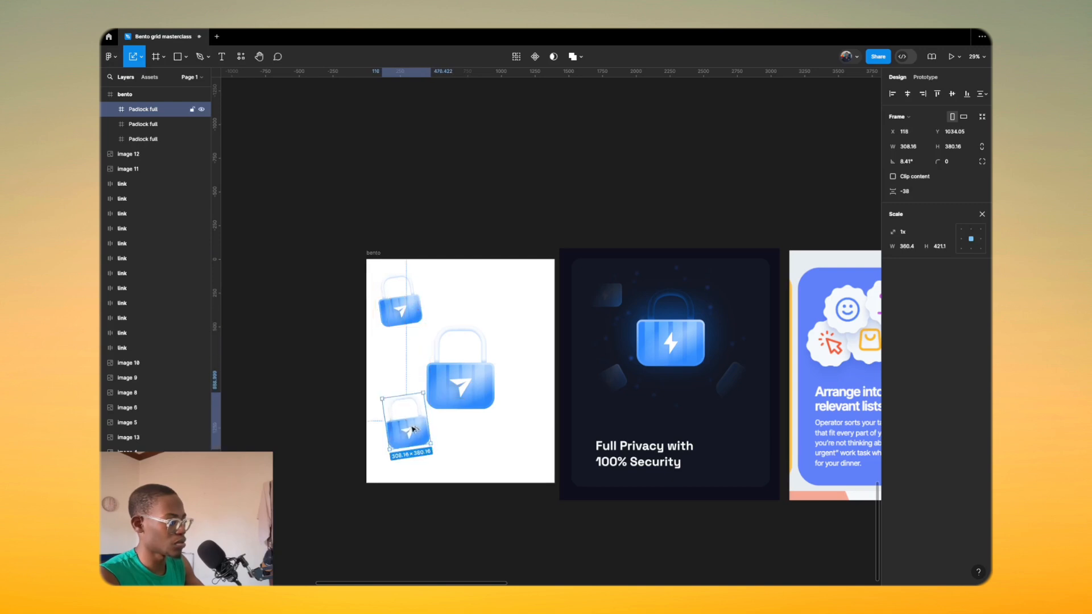
Step: Rotate the lower-left padlock to about 31° and place a duplicate in the lower-right area, rotated about -46.8°
left_click_drag(424, 387, 415, 379)
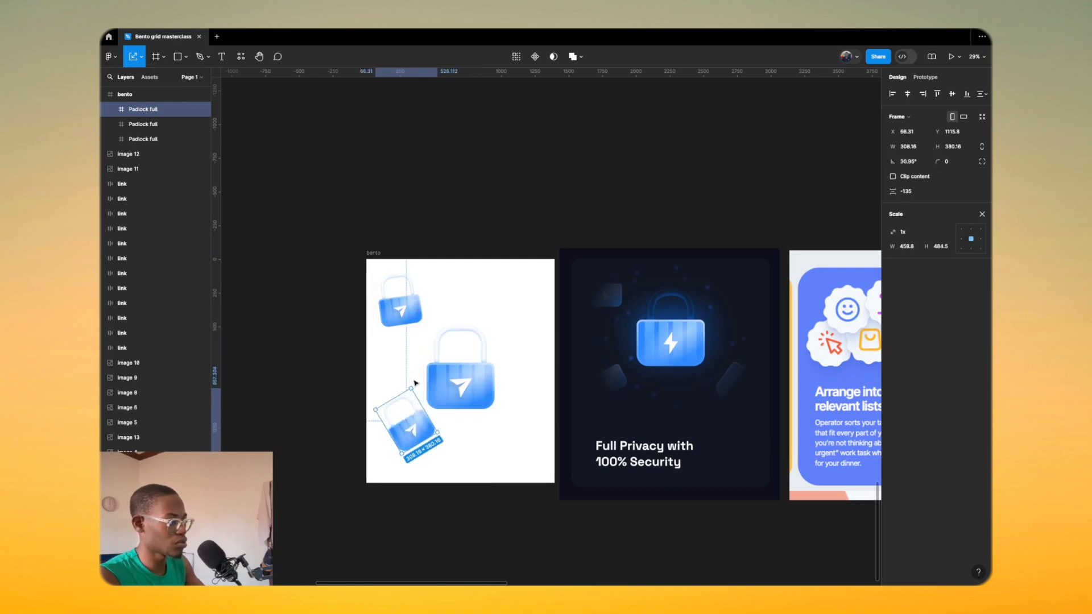
left_click_drag(407, 431, 525, 398)
left_click_drag(524, 355, 537, 422)
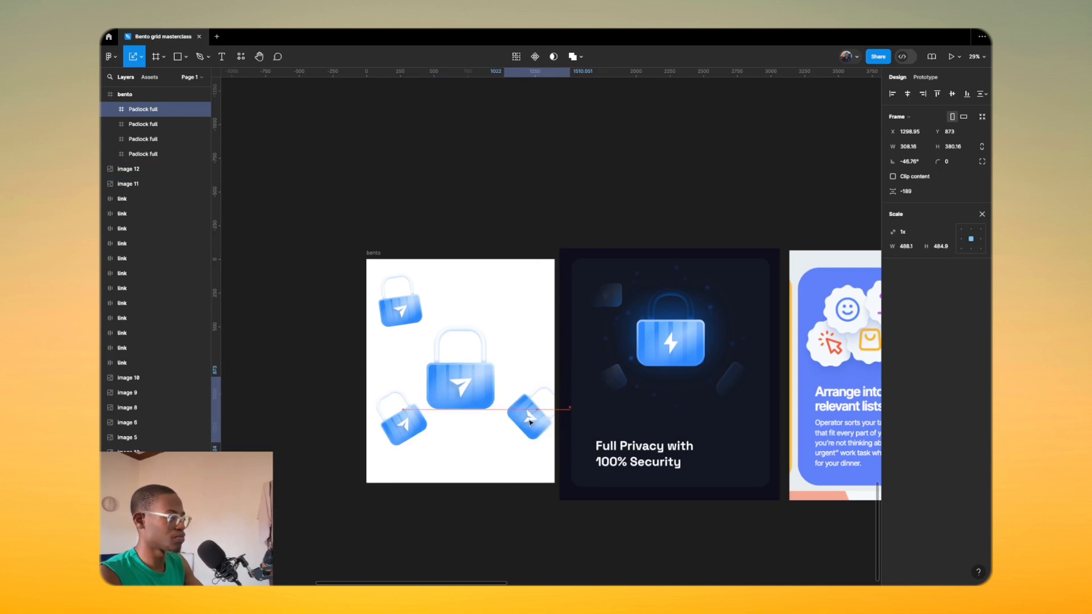
Step: Fill the bento frame with the dark navy sampled from the reference card's background
left_click(477, 462)
key("v")
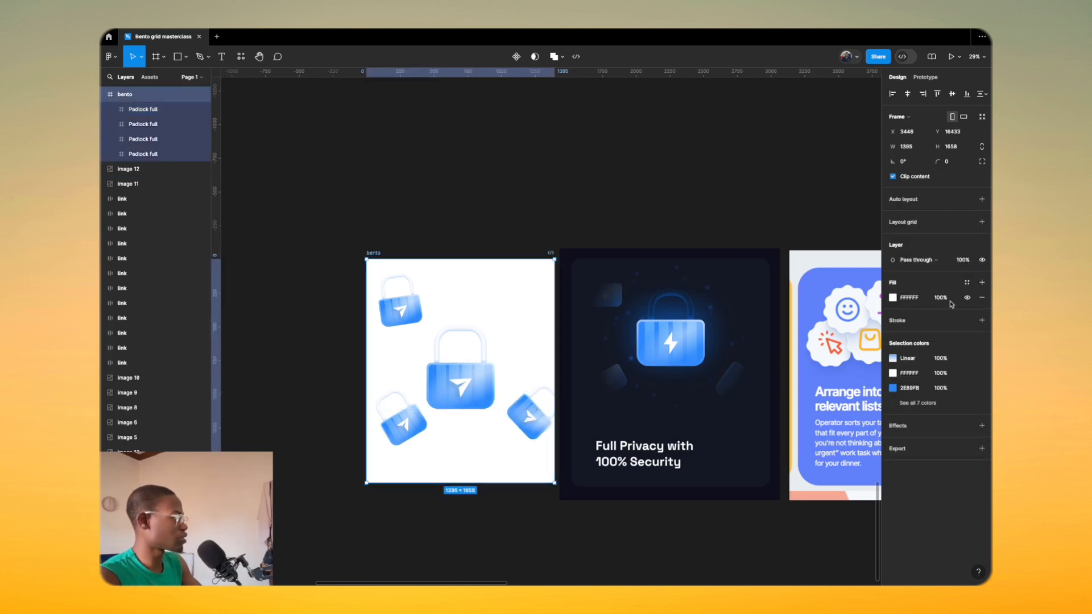
left_click(892, 297)
left_click(782, 457)
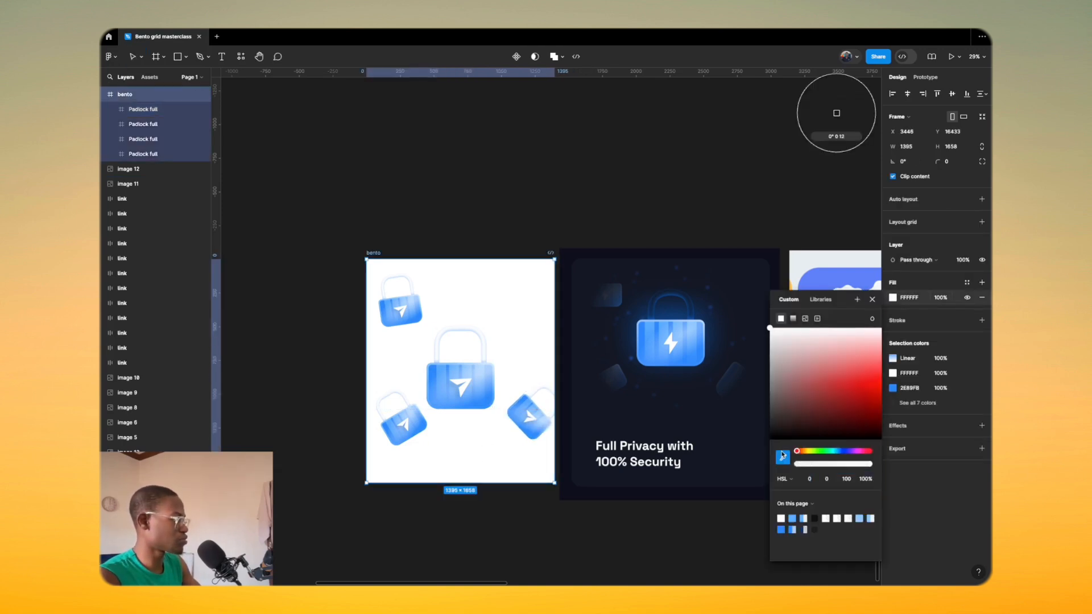
left_click(739, 475)
left_click(534, 516)
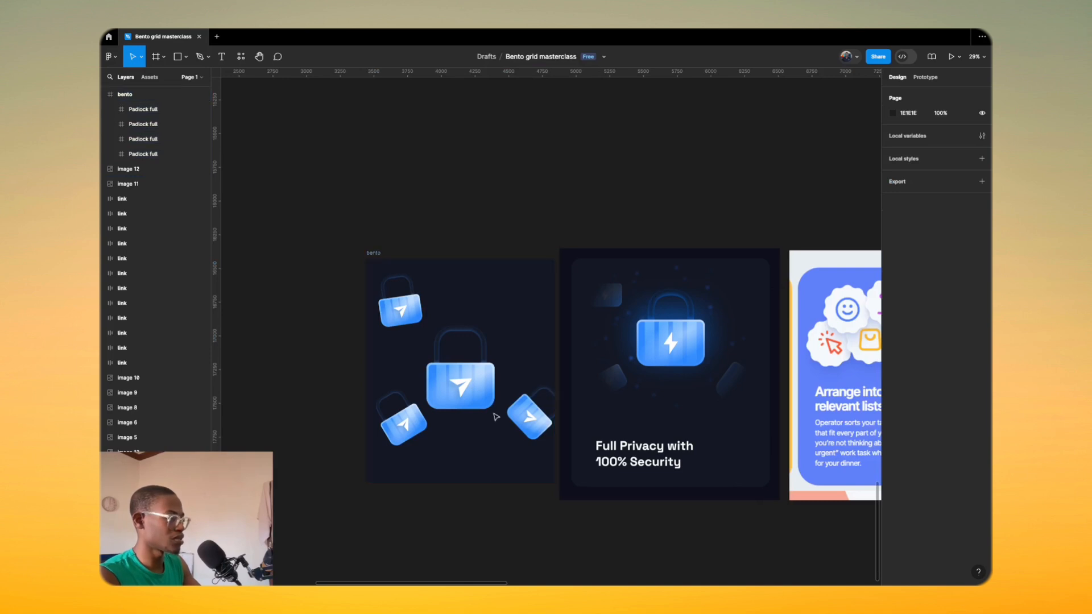
Step: Add a drop shadow in light blue 5CACFE at 100% to the large padlock's Padlock bottom frame
scroll(755, 297, "up", 10)
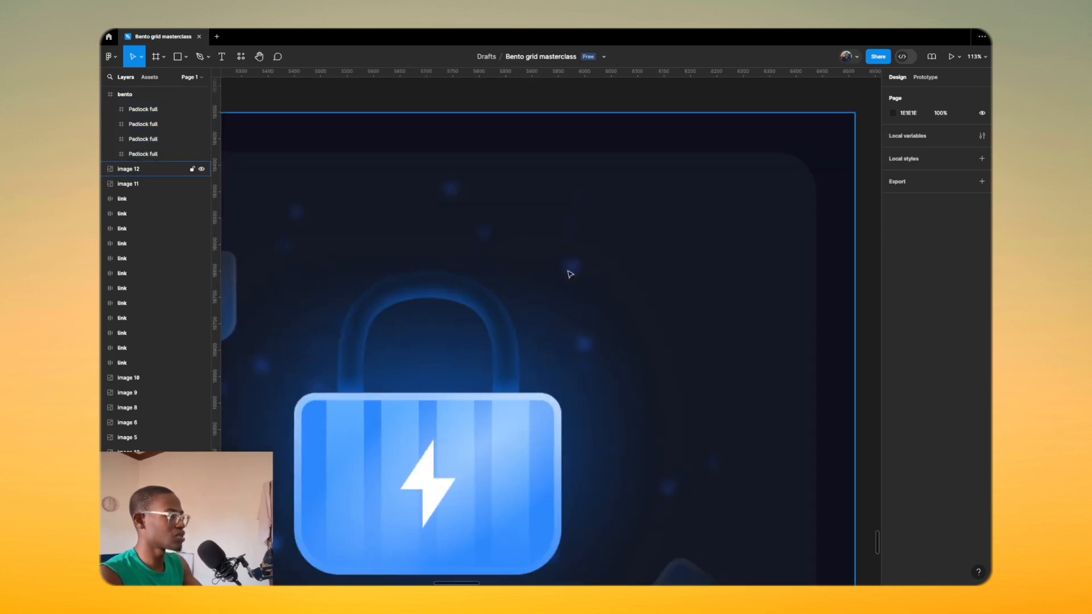
scroll(582, 321, "down", 6)
scroll(509, 364, "up", 2)
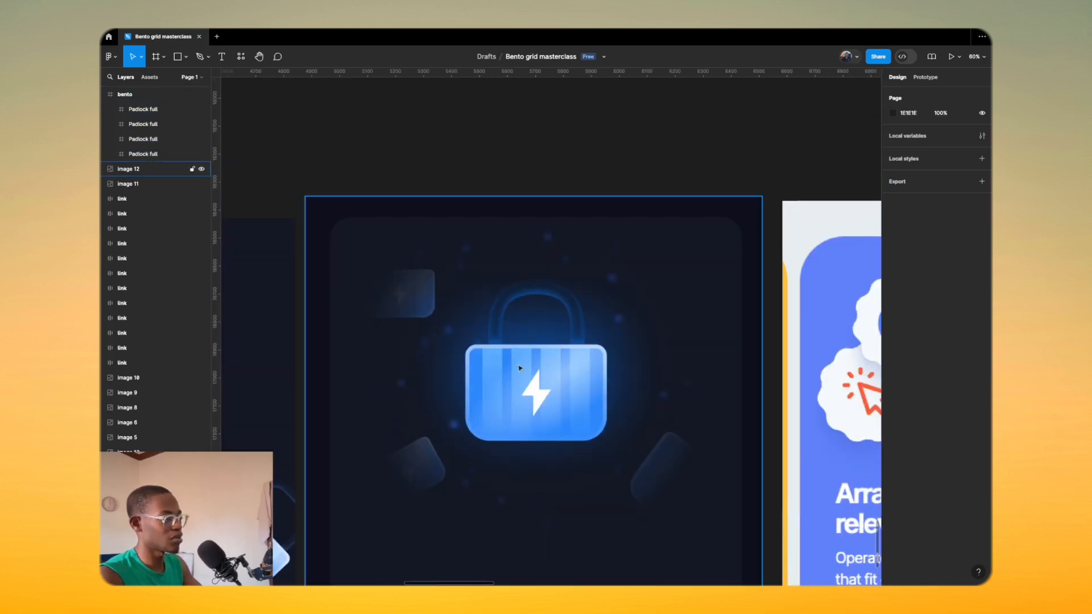
scroll(509, 364, "down", 6)
left_click(447, 369)
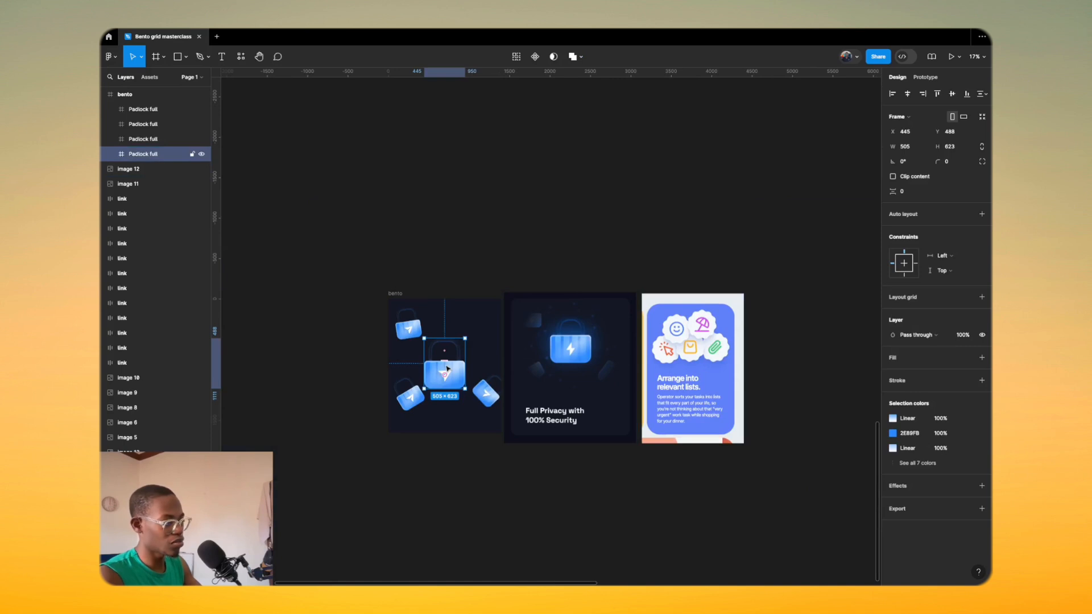
double_click(446, 368)
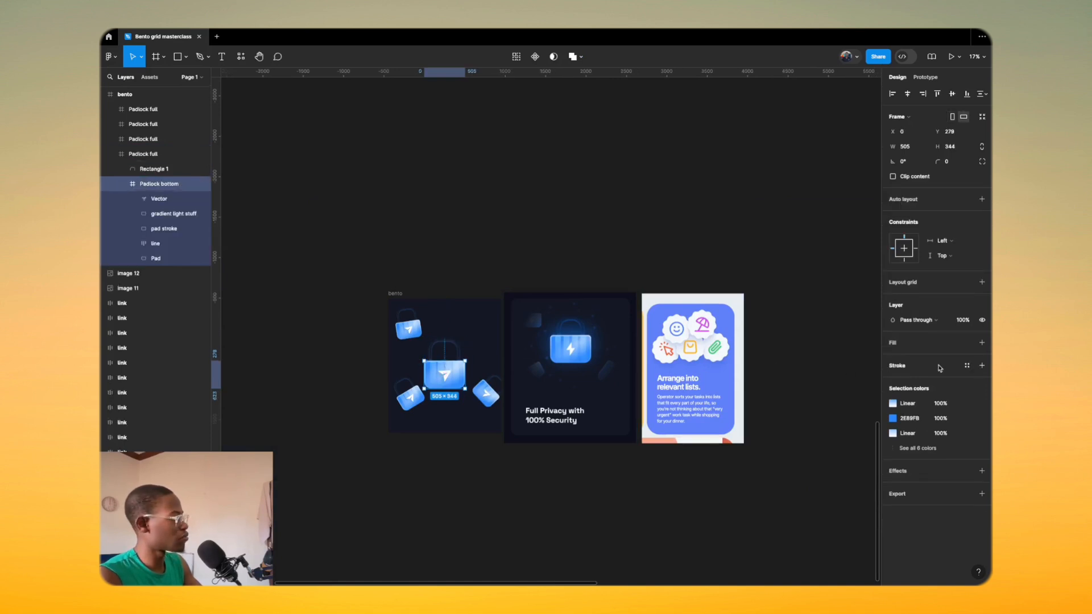
left_click(921, 474)
left_click(893, 486)
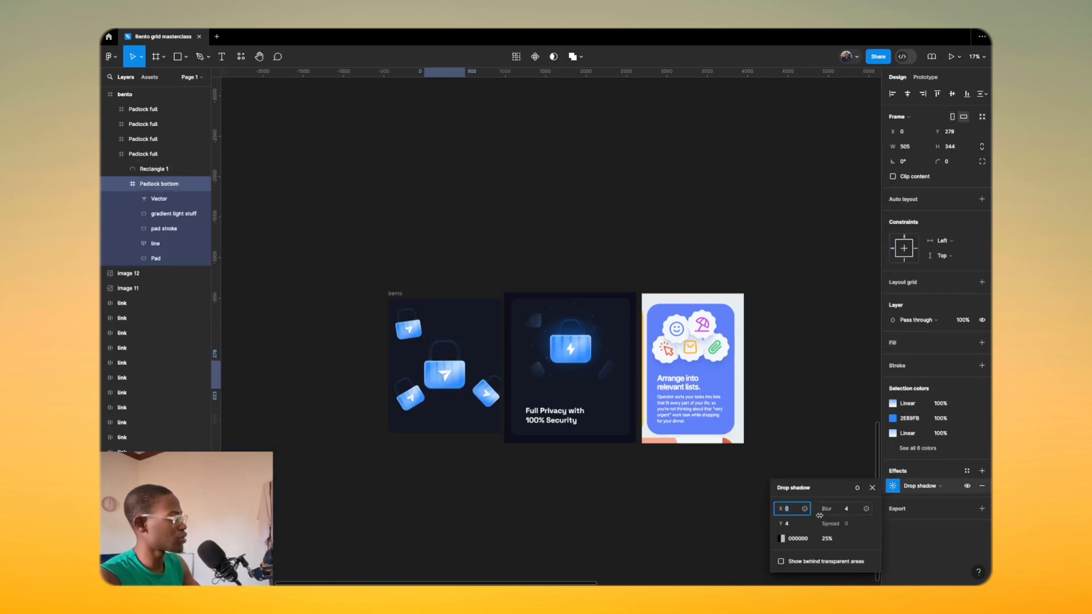
left_click(782, 538)
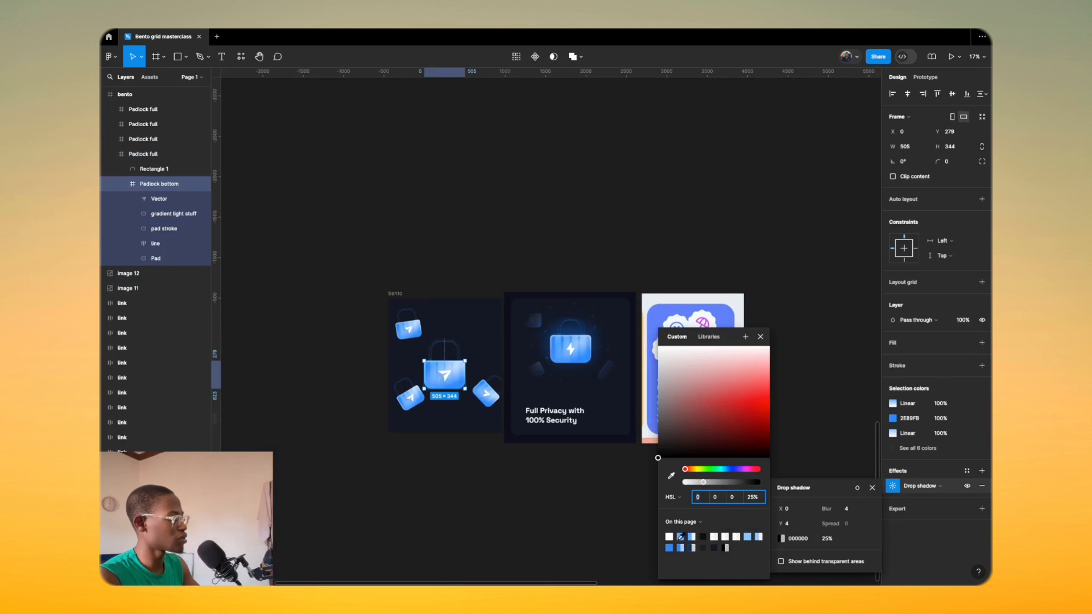
left_click(680, 537)
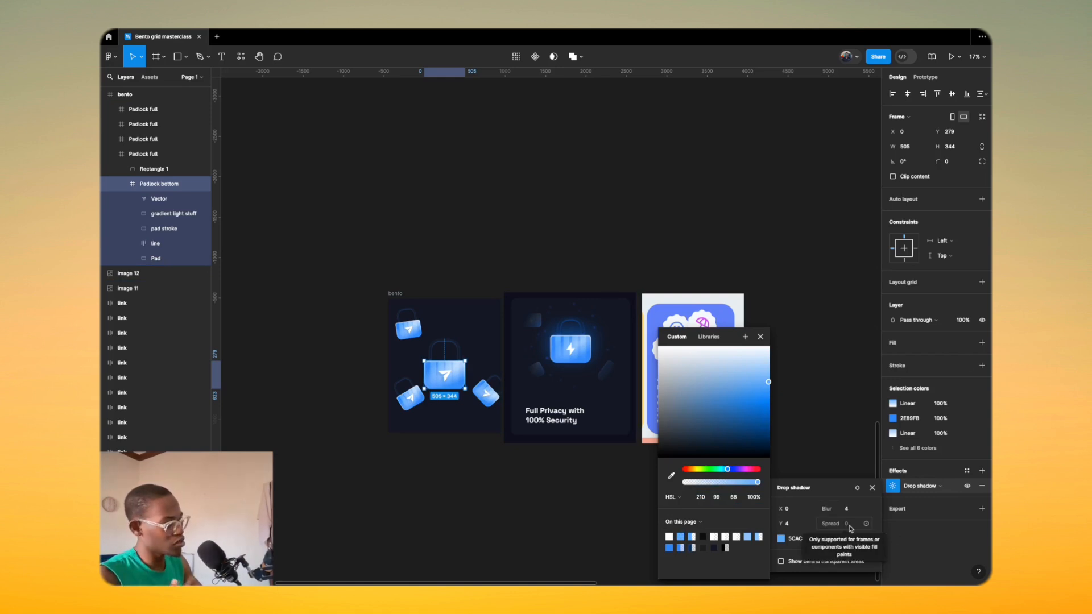
Step: Turn on content clipping for the Padlock bottom frame and give it a white FFFFFF fill so shadow spread becomes editable
left_click(892, 176)
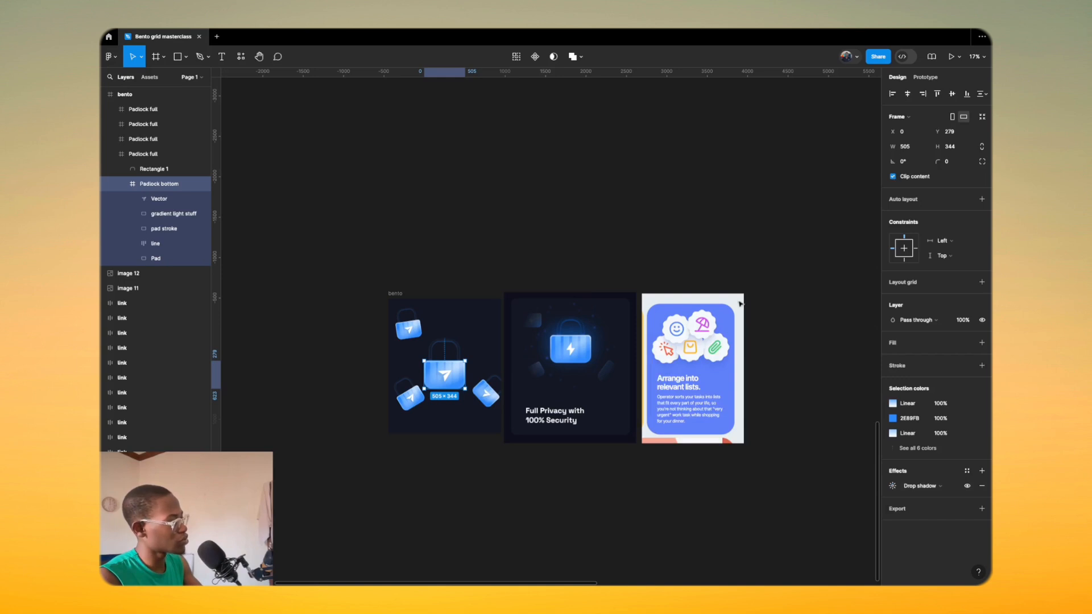
left_click(892, 486)
left_click(848, 523)
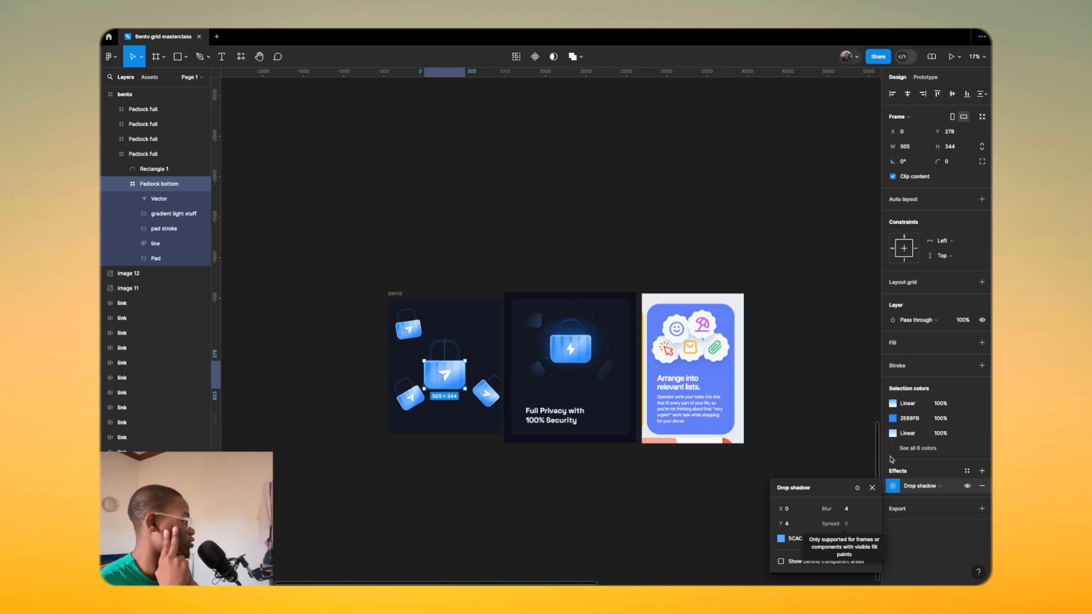
left_click(929, 343)
left_click(929, 343)
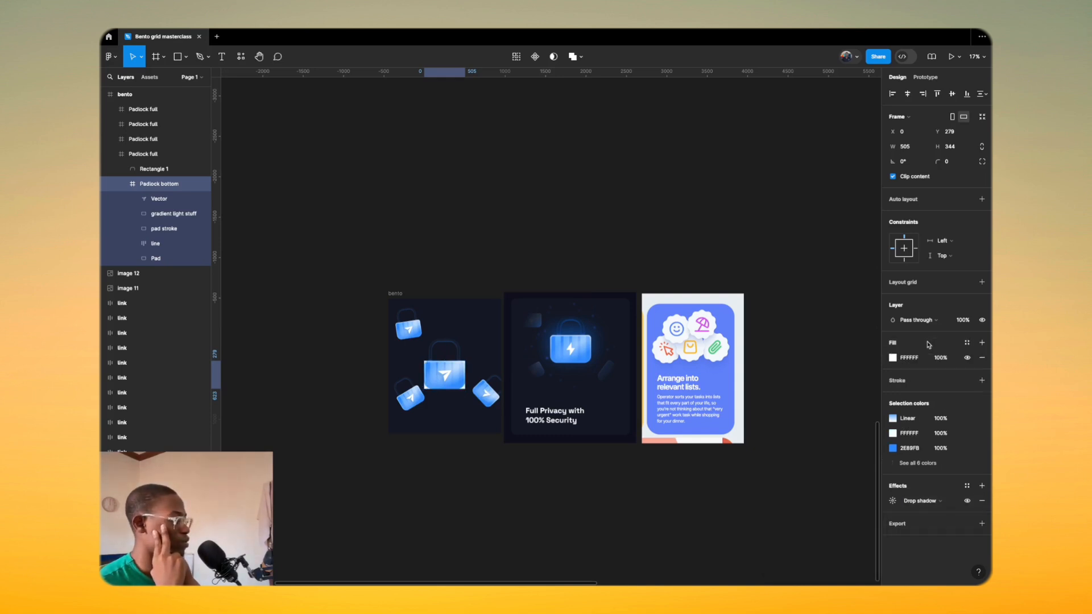
Step: Try lowering the Padlock bottom frame's white fill opacity to 0%, and undo the change
scroll(455, 415, "up", 5)
scroll(335, 374, "up", 10)
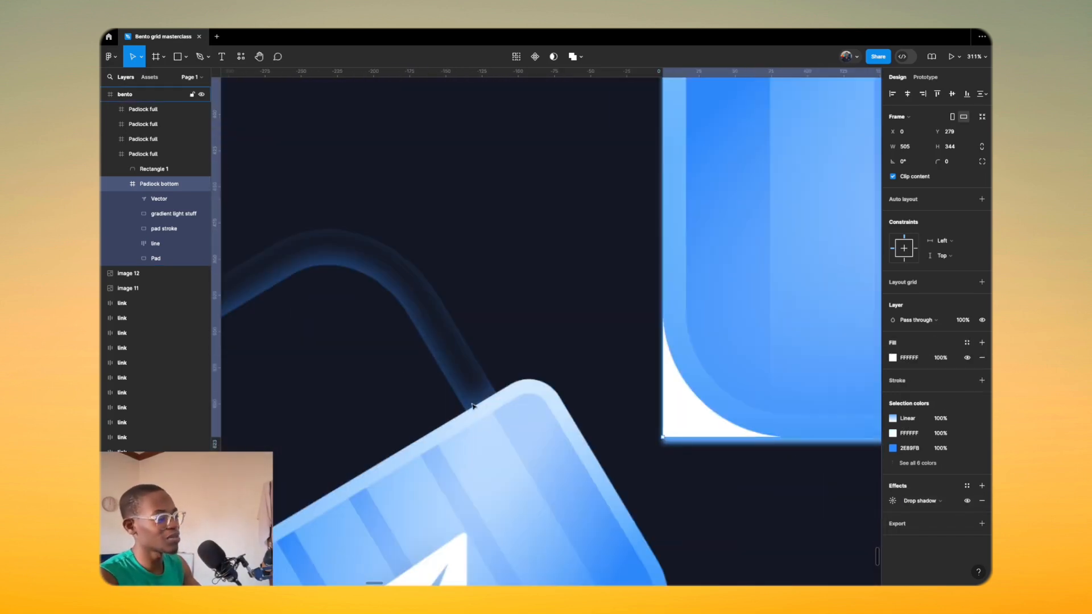
scroll(441, 397, "down", 5)
scroll(326, 380, "up", 8)
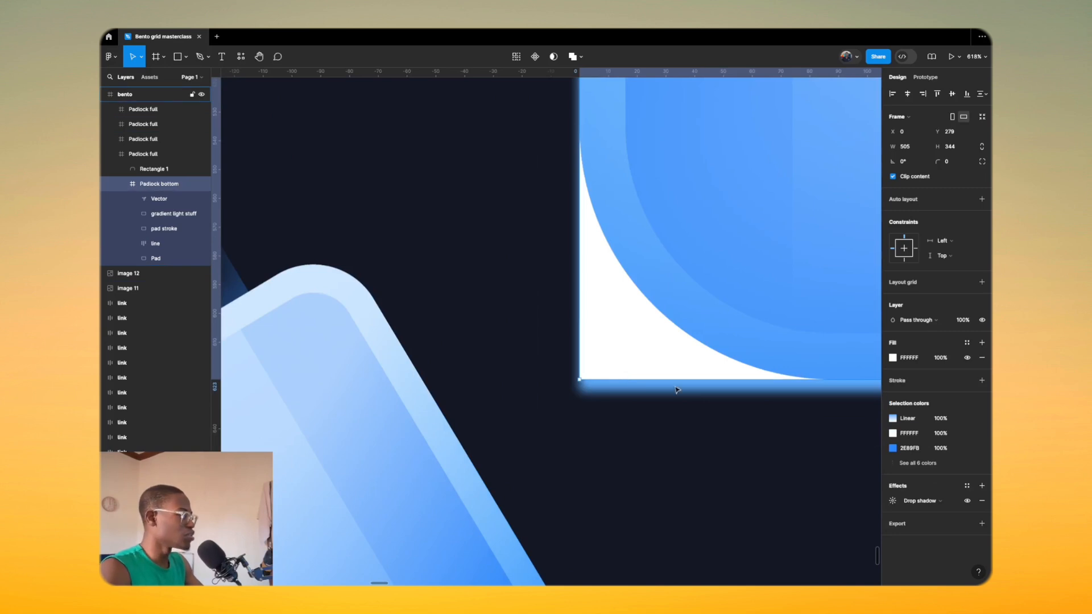
scroll(580, 336, "down", 5)
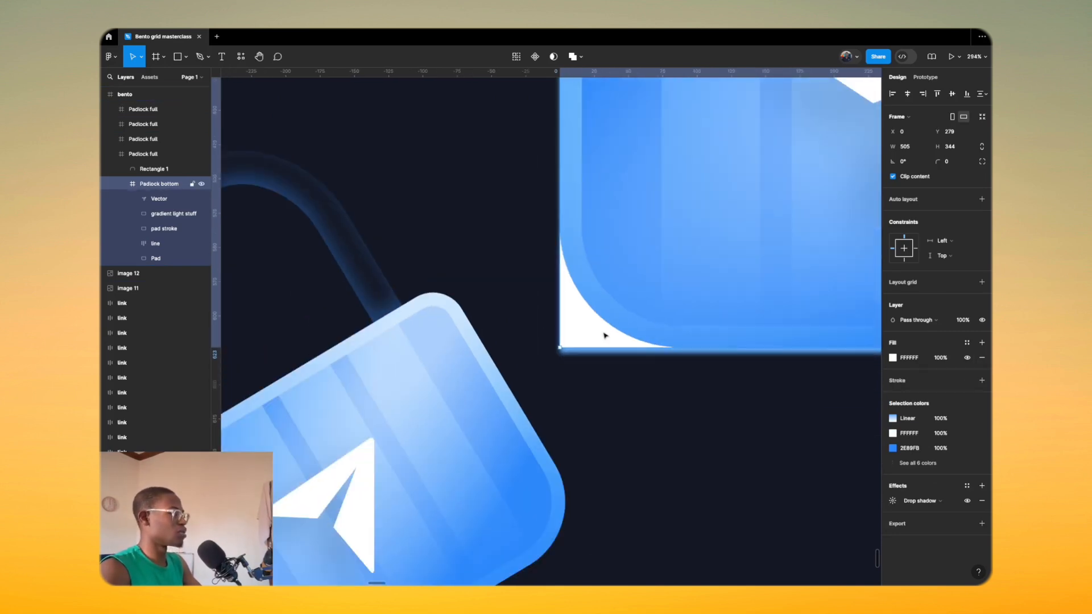
left_click_drag(940, 358, 806, 359)
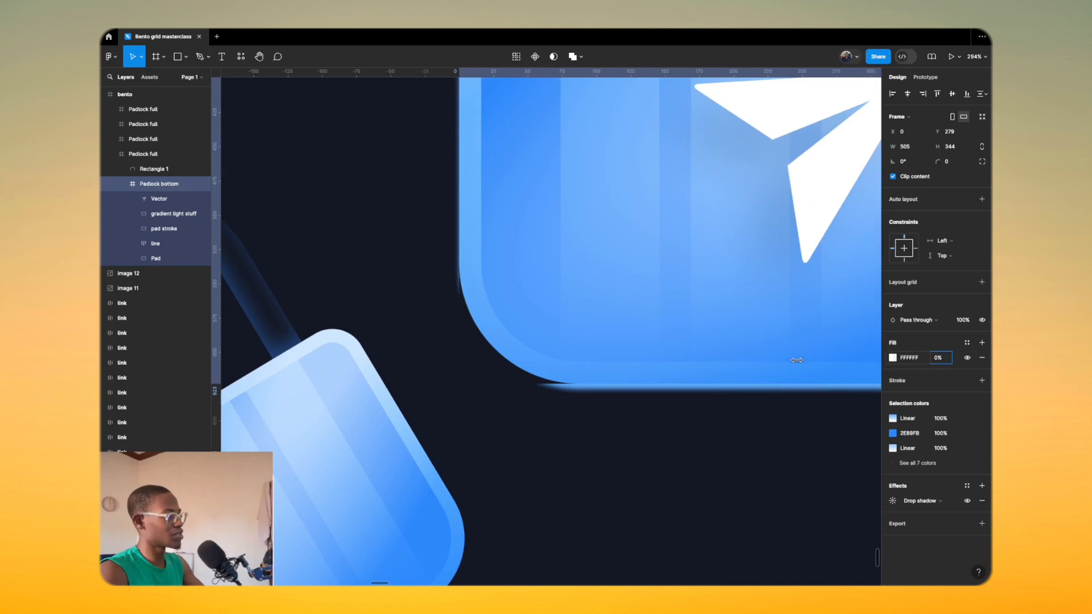
key("ctrl+z")
Step: Check the individual corner radii of the gradient light stuff layer inside the large padlock
scroll(594, 341, "down", 6)
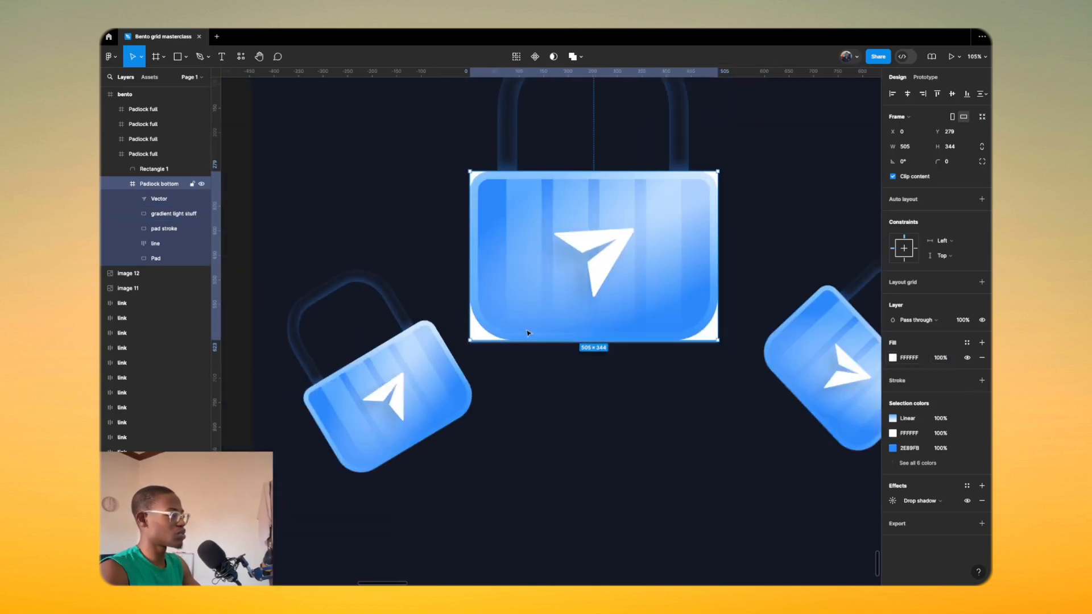
scroll(461, 188, "up", 3)
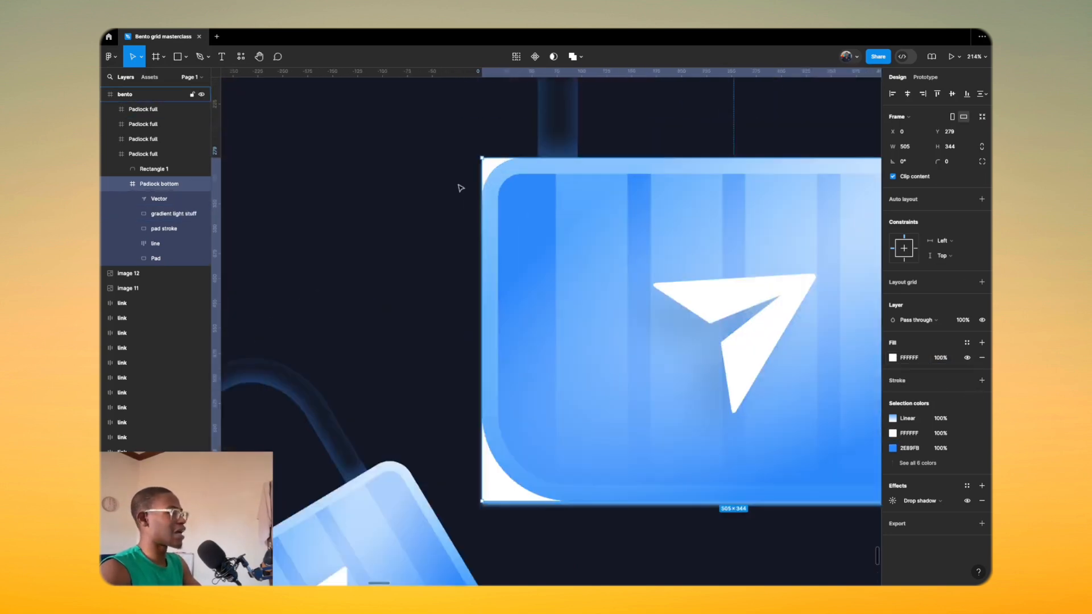
scroll(460, 187, "up", 4)
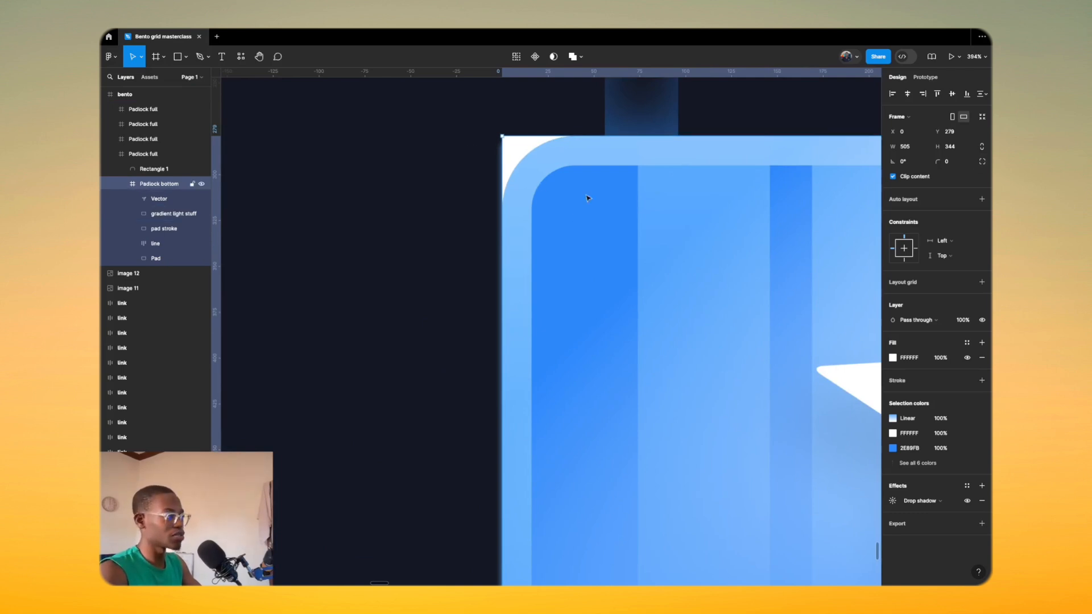
scroll(540, 204, "right", 5)
scroll(540, 205, "up", 3)
left_click(432, 225)
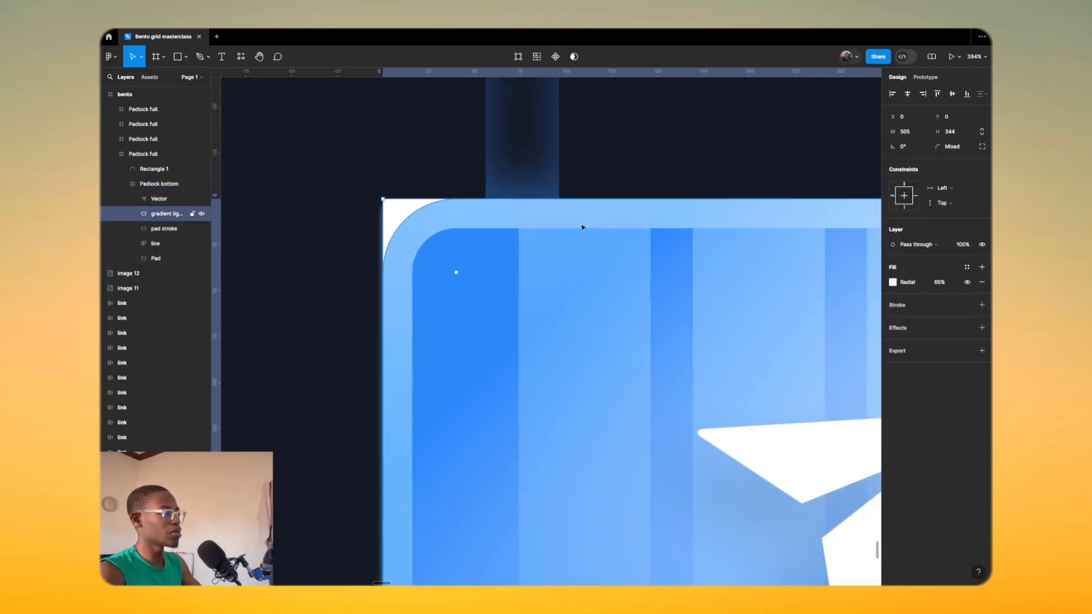
left_click(982, 147)
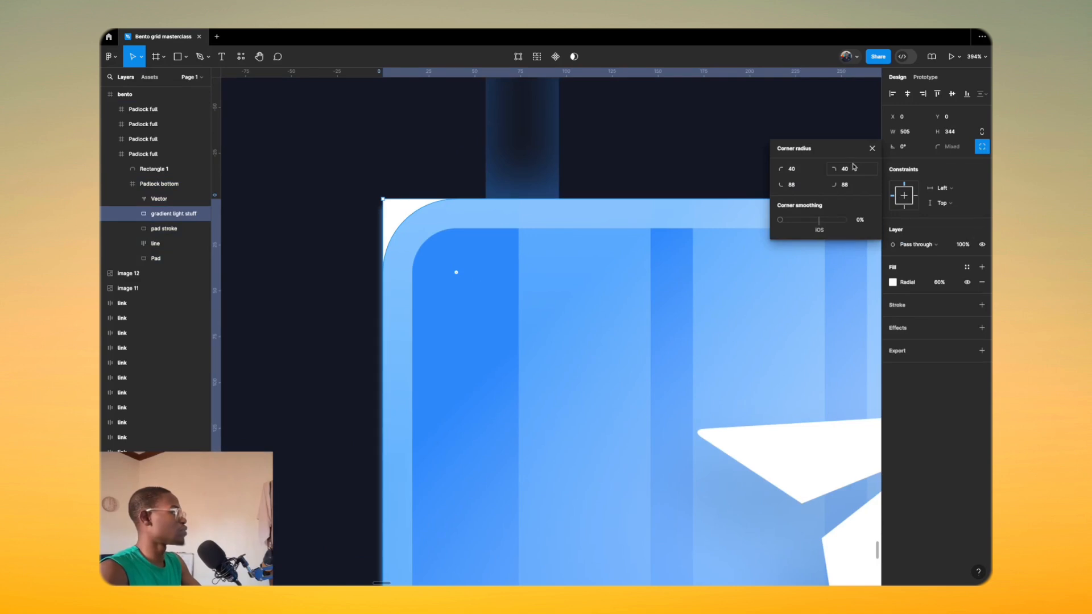
scroll(344, 293, "down", 5)
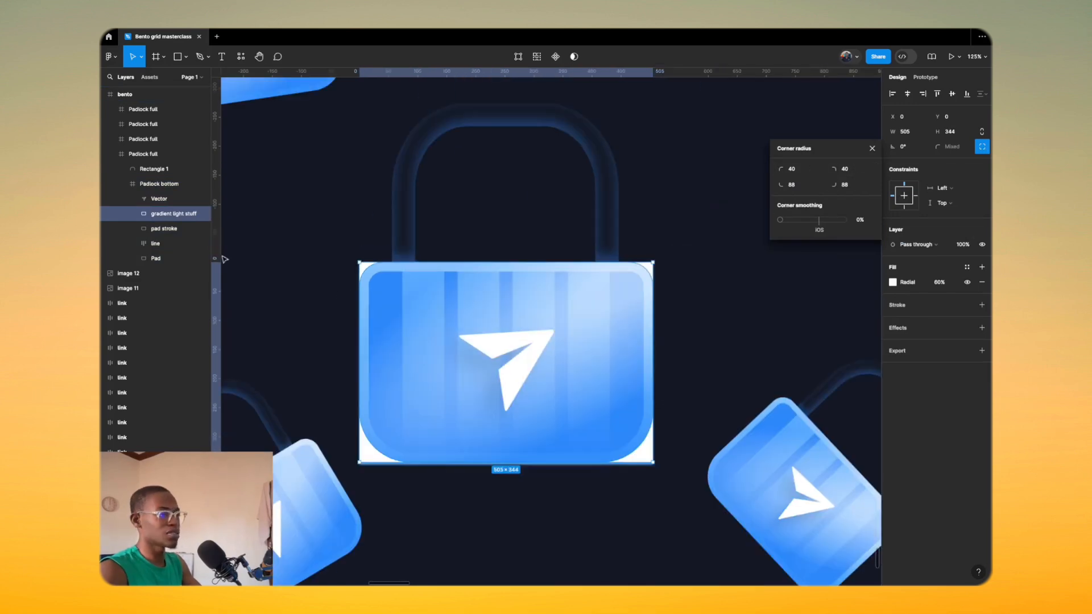
Step: Set the Padlock bottom frame's upper corner radii to 40 and its lower corner radii to 88
left_click(152, 183)
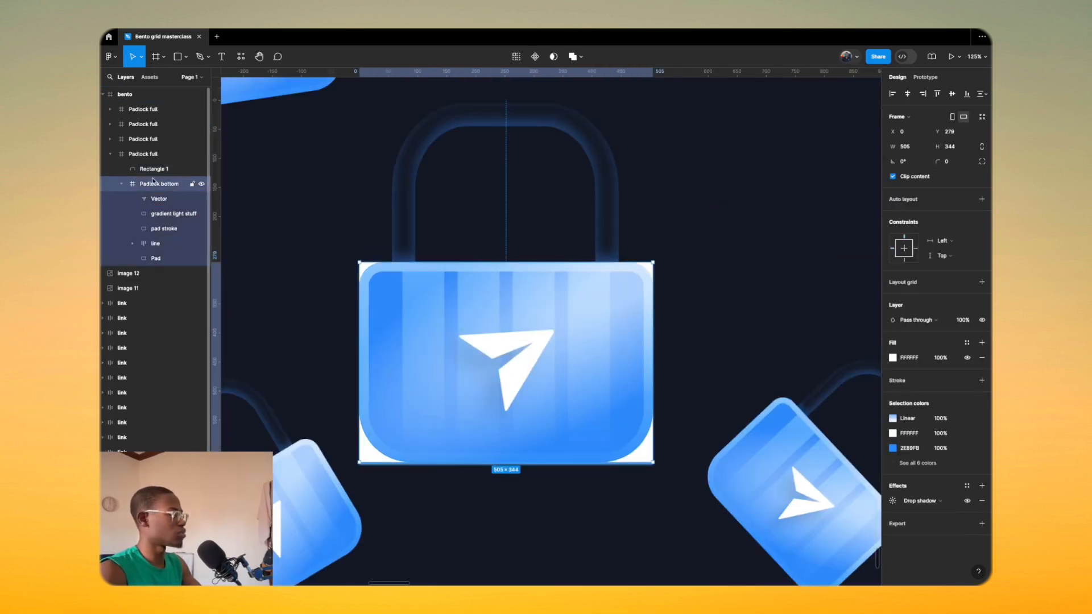
left_click(977, 176)
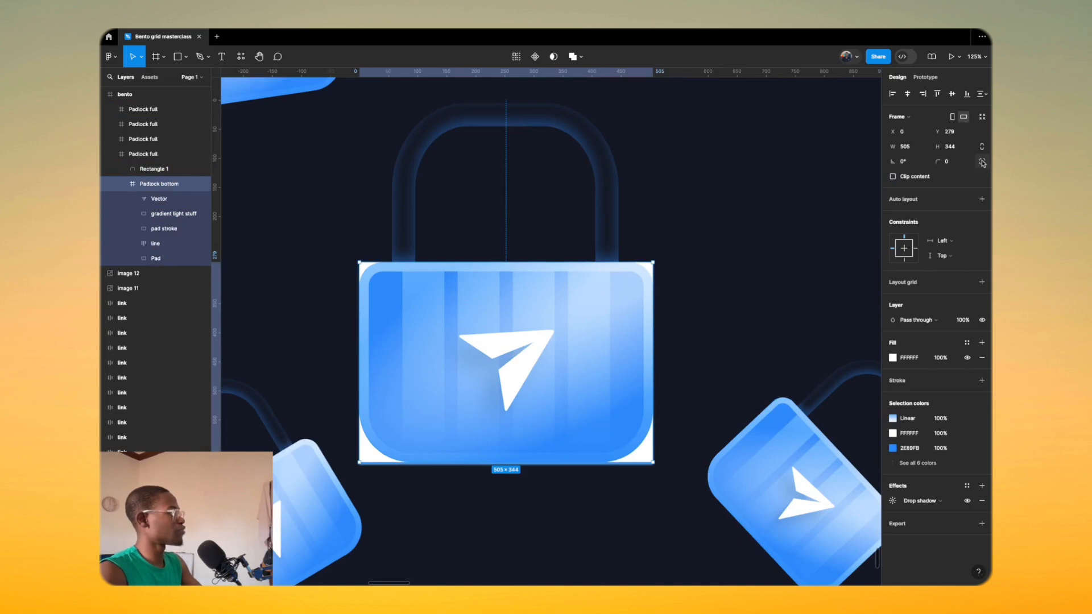
left_click(982, 163)
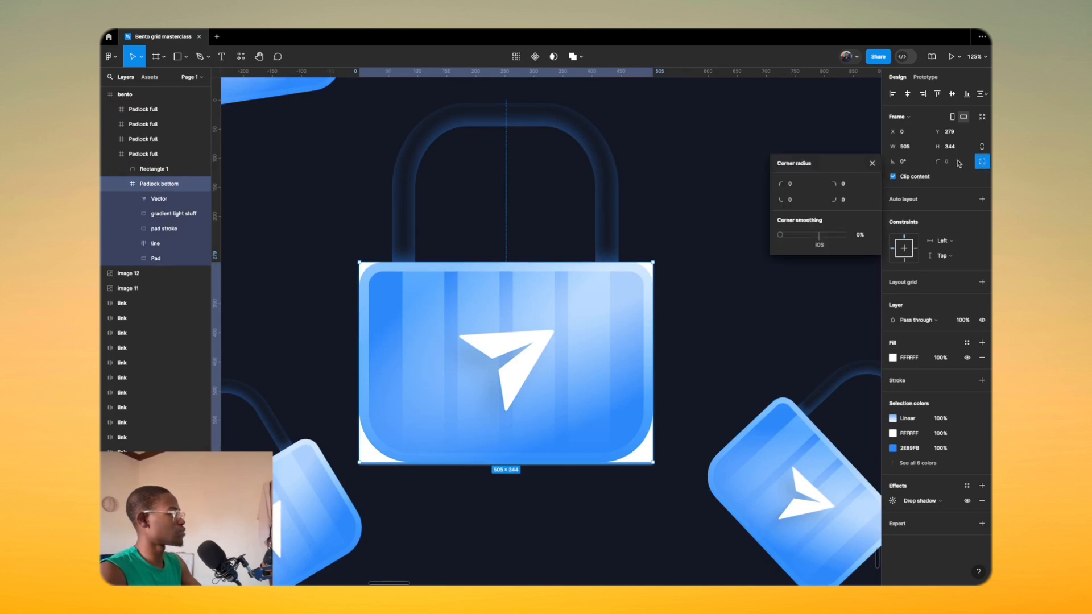
left_click(805, 185)
type("40")
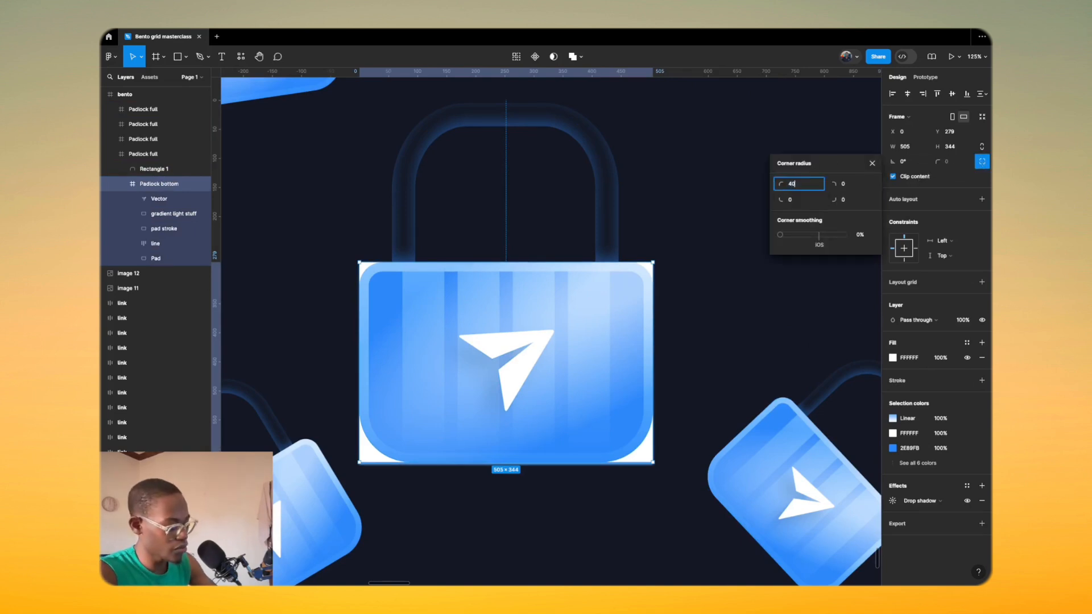
key("Tab")
key("Tab")
type("88")
key("Tab")
type("88")
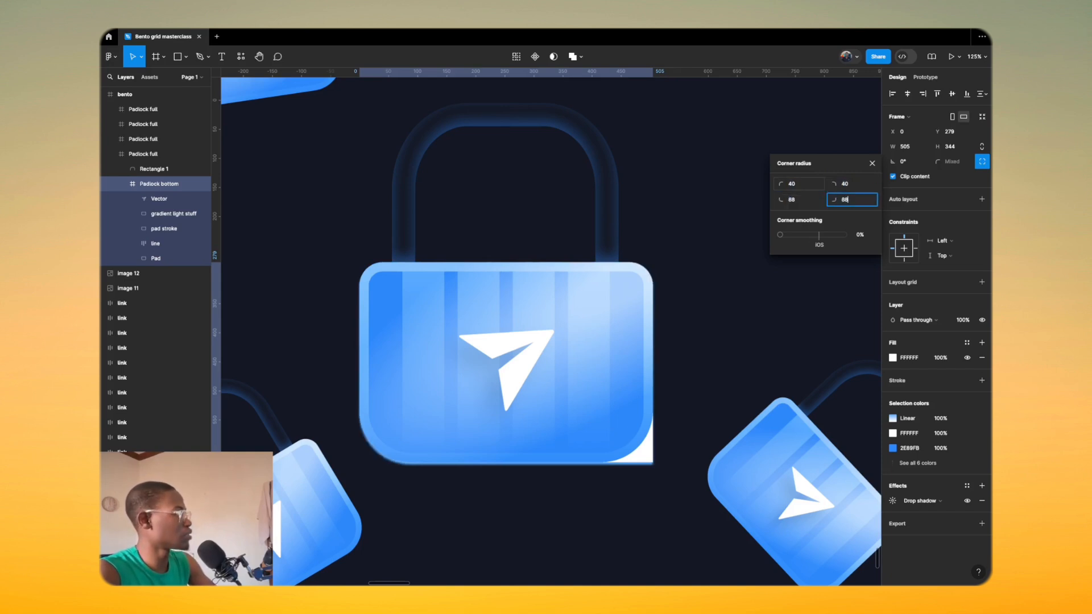
key("Return")
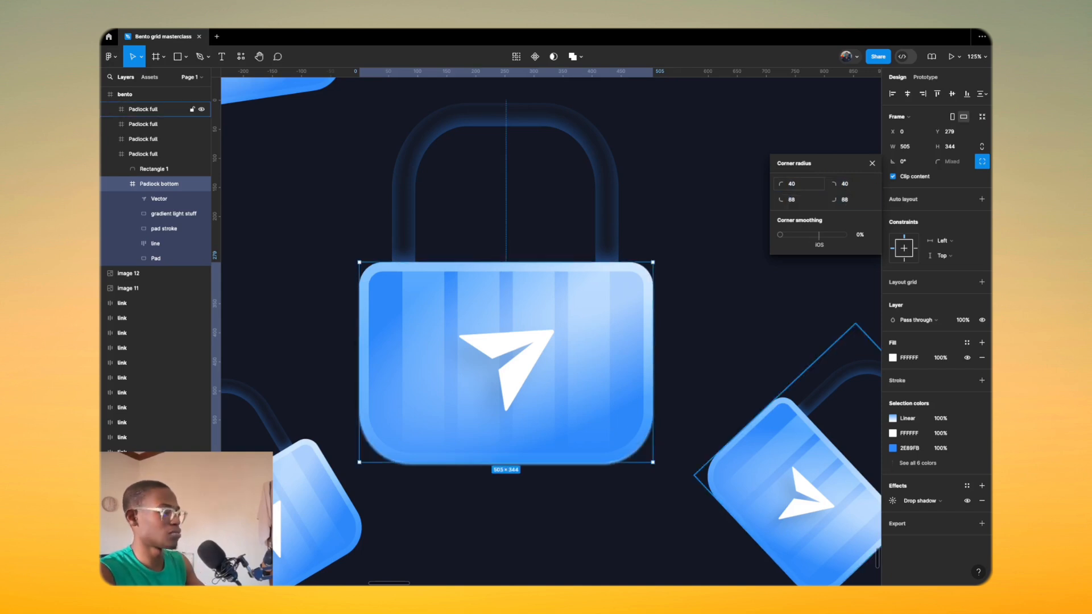
Step: Set the Padlock bottom frame's drop shadow to spread -4 and blur 164, with the deeper blue 0A70D6
left_click(892, 501)
mouse_move(821, 542)
left_mouse_down()
mouse_move(938, 539)
mouse_move(820, 544)
mouse_move(833, 541)
left_mouse_up()
left_click(847, 523)
key("shift+Up")
key("shift+Up")
key("shift+Up")
key("shift+Up")
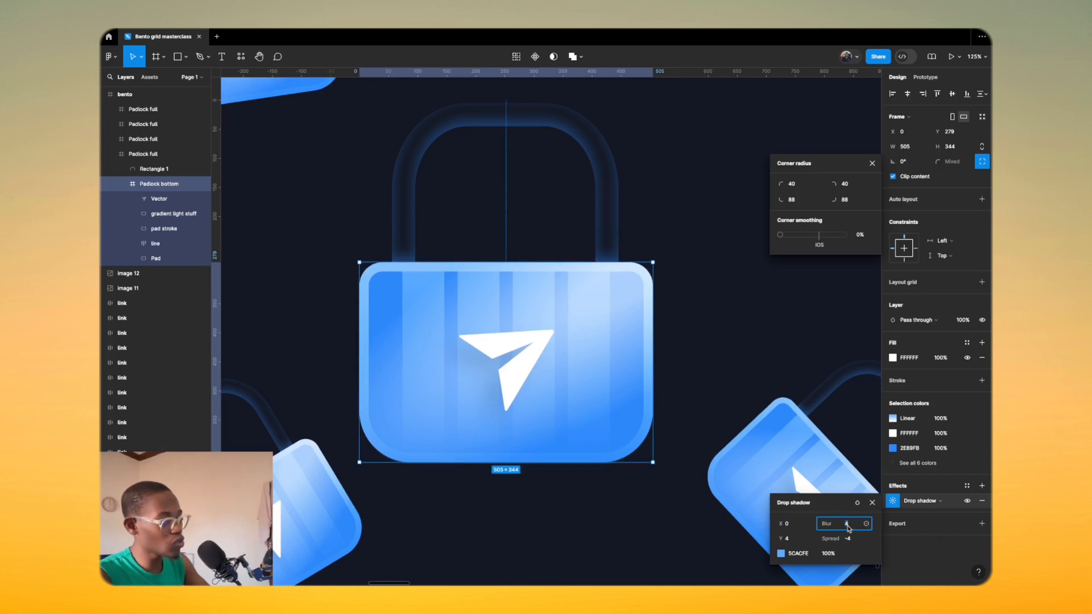
key("shift+Up")
key("shift+Up")
key("shift+Up")
key("shift+Up")
key("shift+Up")
key("shift+Up")
key("shift+Up")
key("shift+Up")
key("shift+Up")
key("shift+Up")
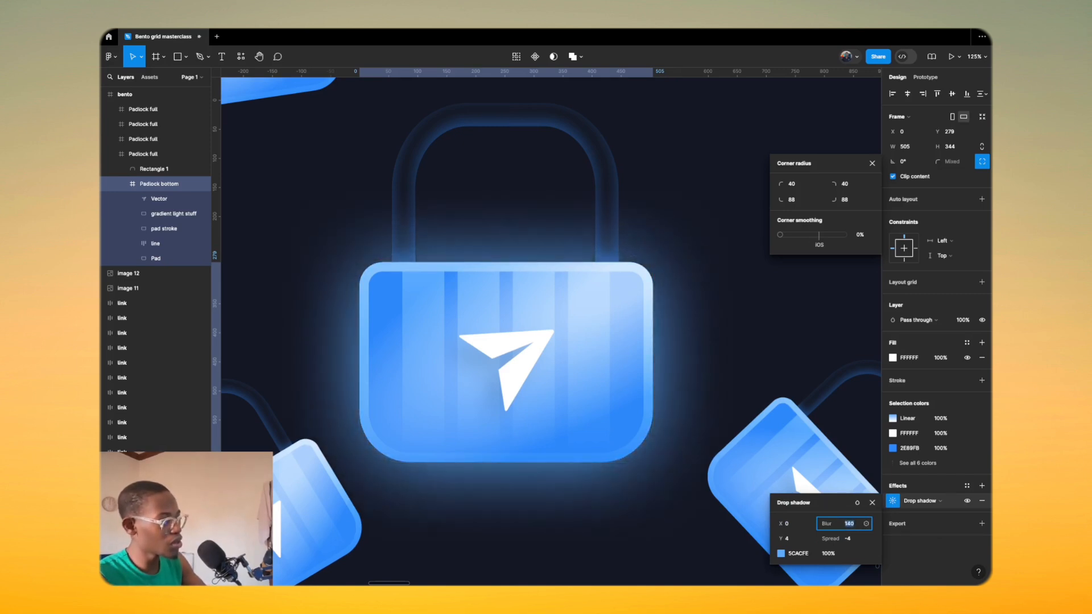
left_click(781, 554)
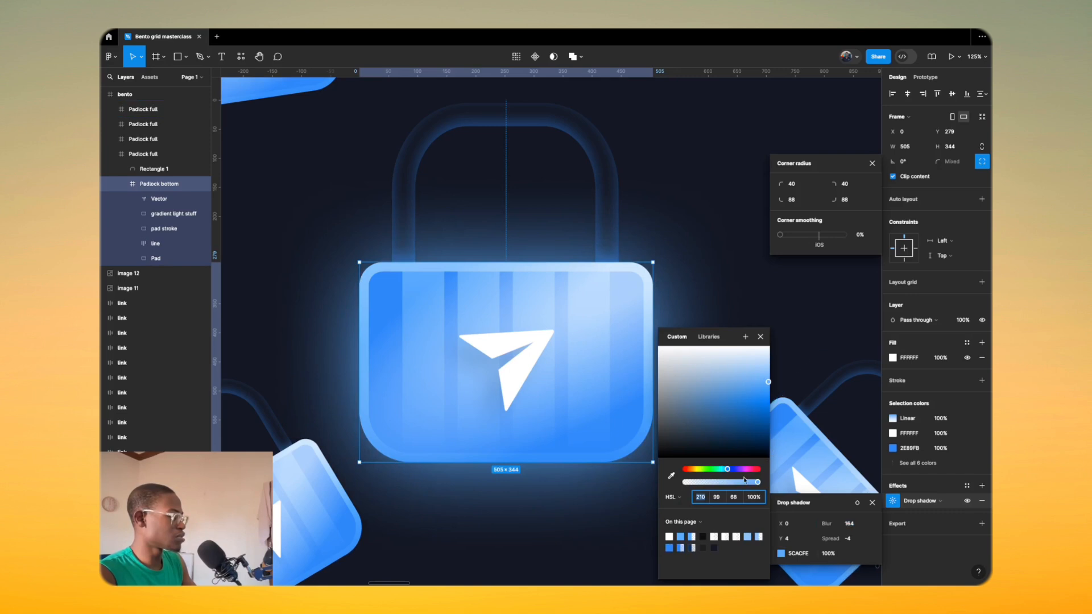
left_click_drag(779, 380, 760, 414)
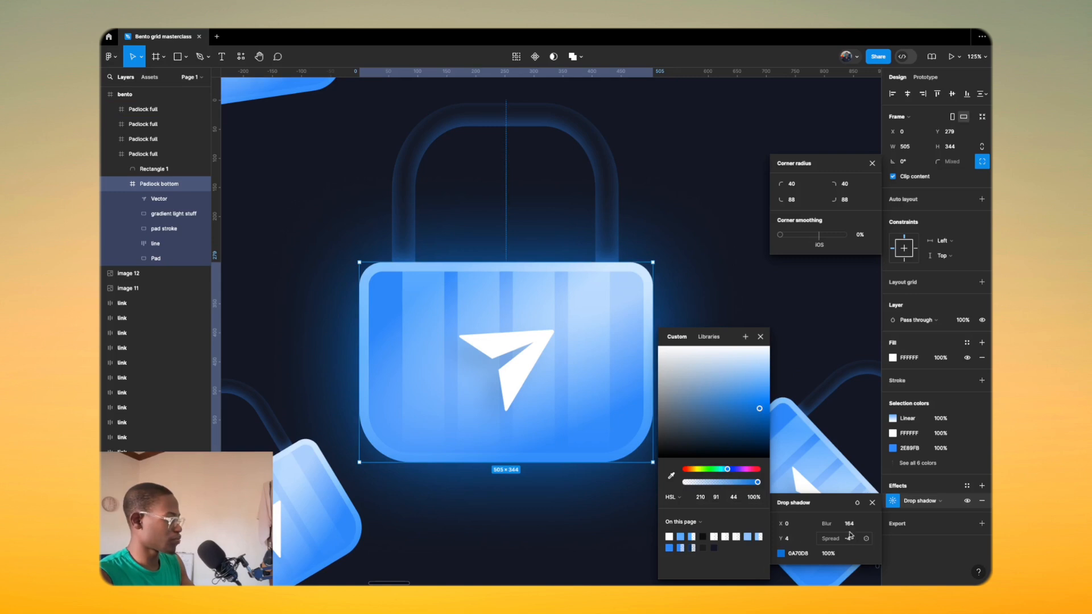
Step: Set the Padlock bottom frame's drop shadow to spread -6, Y offset -48 and 82% opacity
mouse_move(849, 540)
left_mouse_down()
mouse_move(932, 556)
mouse_move(870, 569)
mouse_move(837, 544)
mouse_move(832, 554)
mouse_move(850, 540)
left_mouse_up()
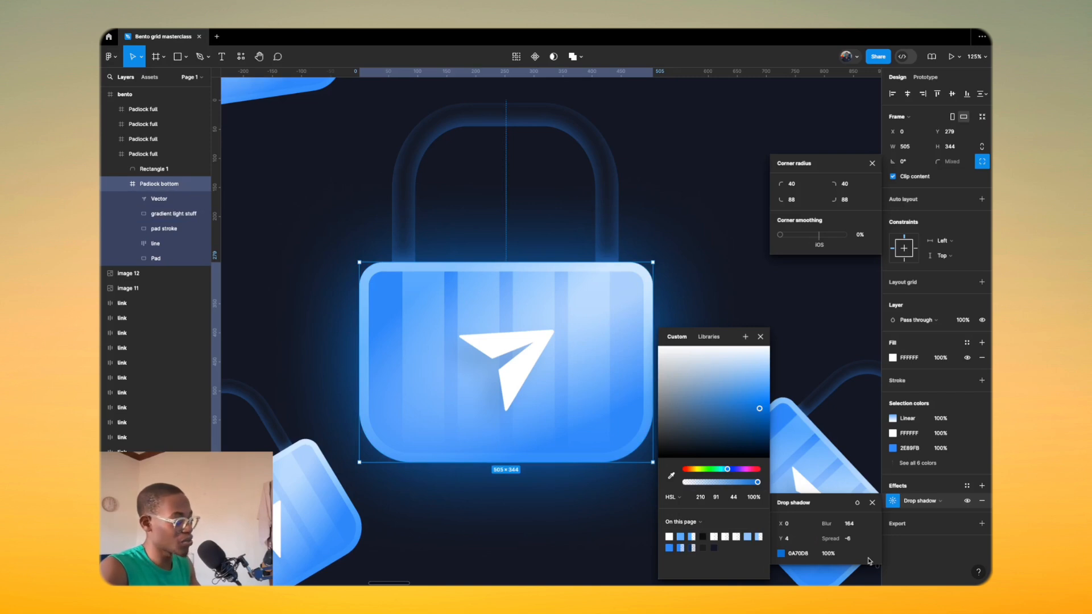
left_click(820, 554)
left_click_drag(840, 543, 886, 566)
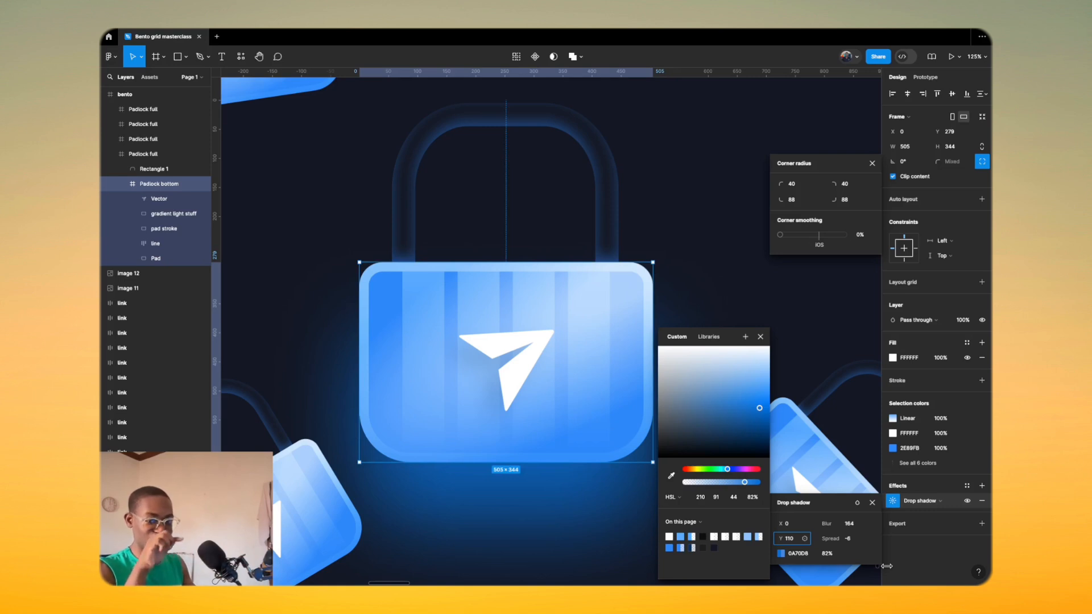
left_click_drag(780, 538, 739, 57)
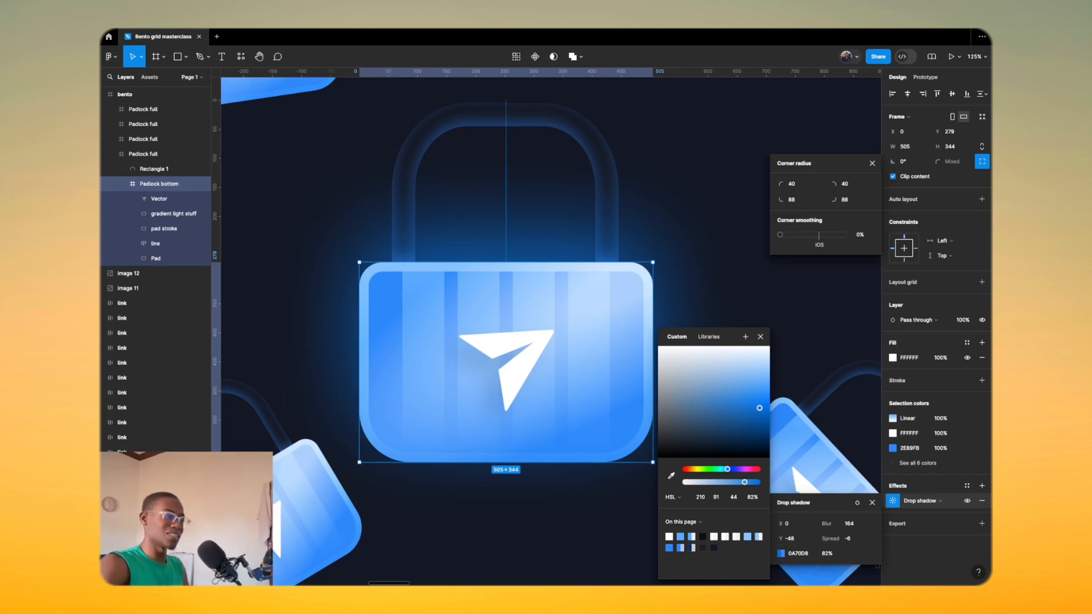
left_click(761, 335)
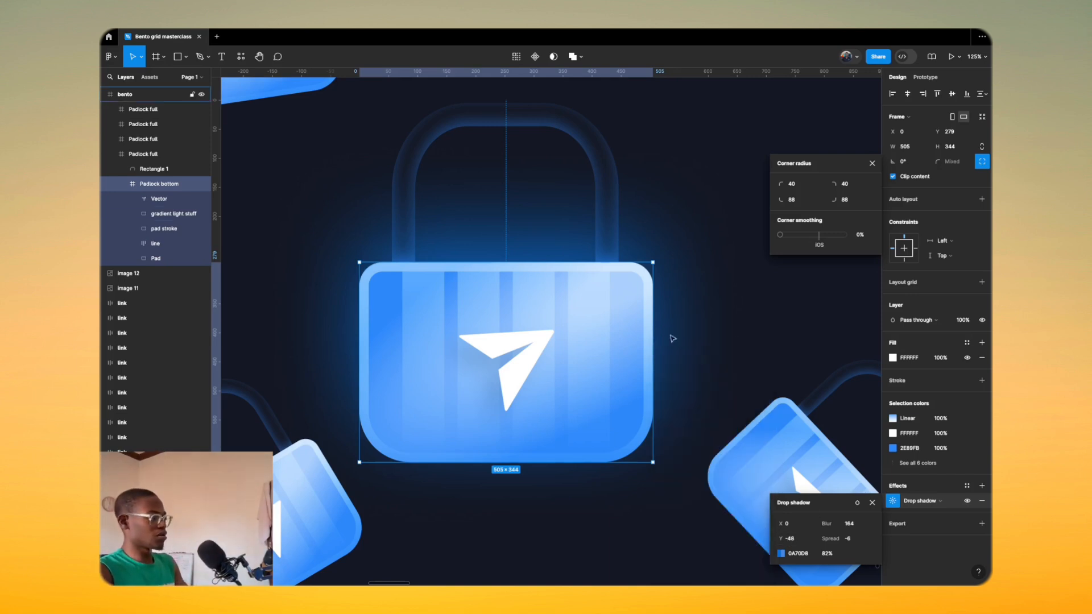
Step: Compare the padlock glow with the reference image, set the drop shadow to blur 169.2 and 72% opacity, and deselect the frame
scroll(468, 397, "down", 3)
scroll(487, 369, "up", 5)
scroll(466, 398, "down", 10)
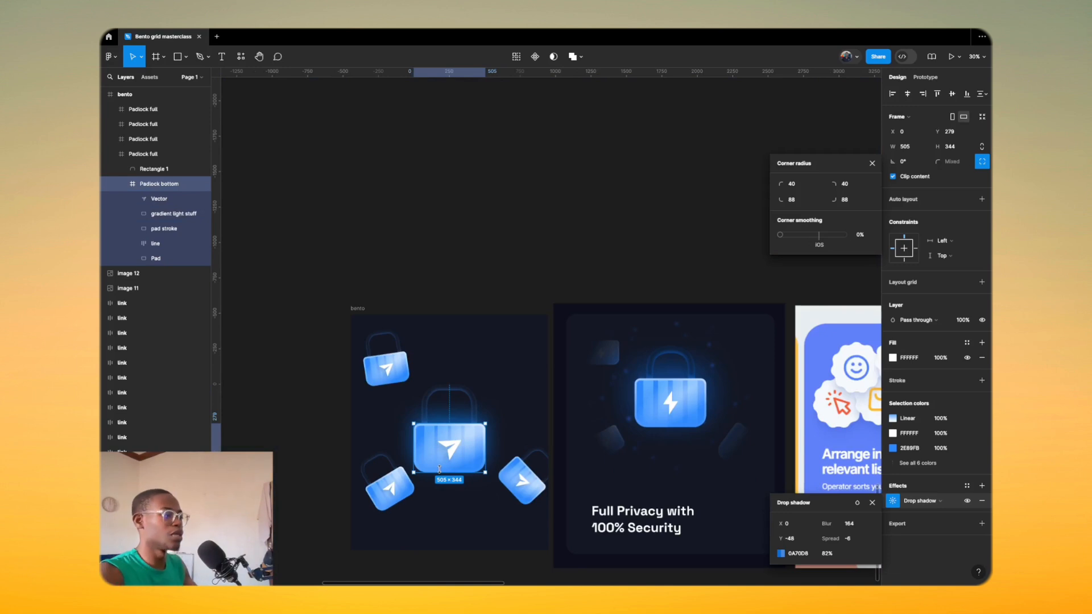
scroll(529, 454, "up", 5)
scroll(711, 287, "down", 5)
scroll(523, 330, "up", 5)
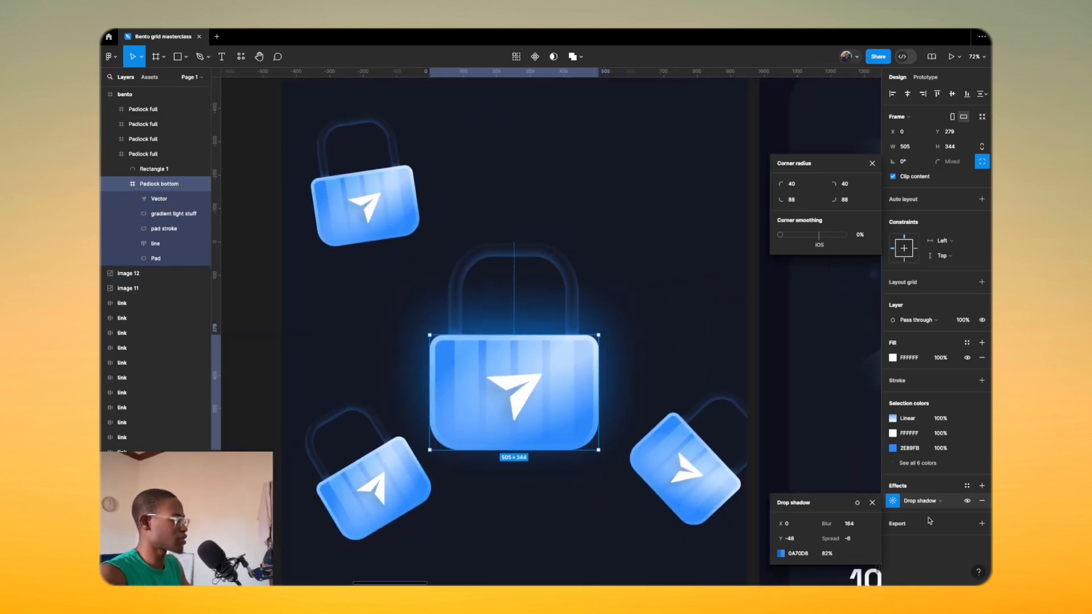
left_click_drag(823, 554, 853, 558)
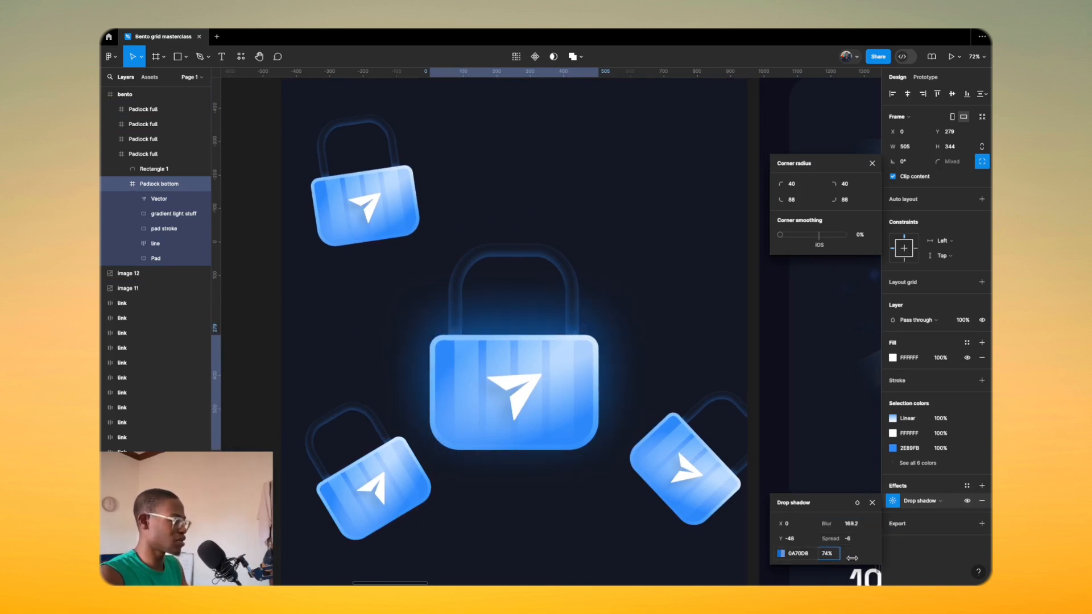
scroll(471, 367, "down", 5)
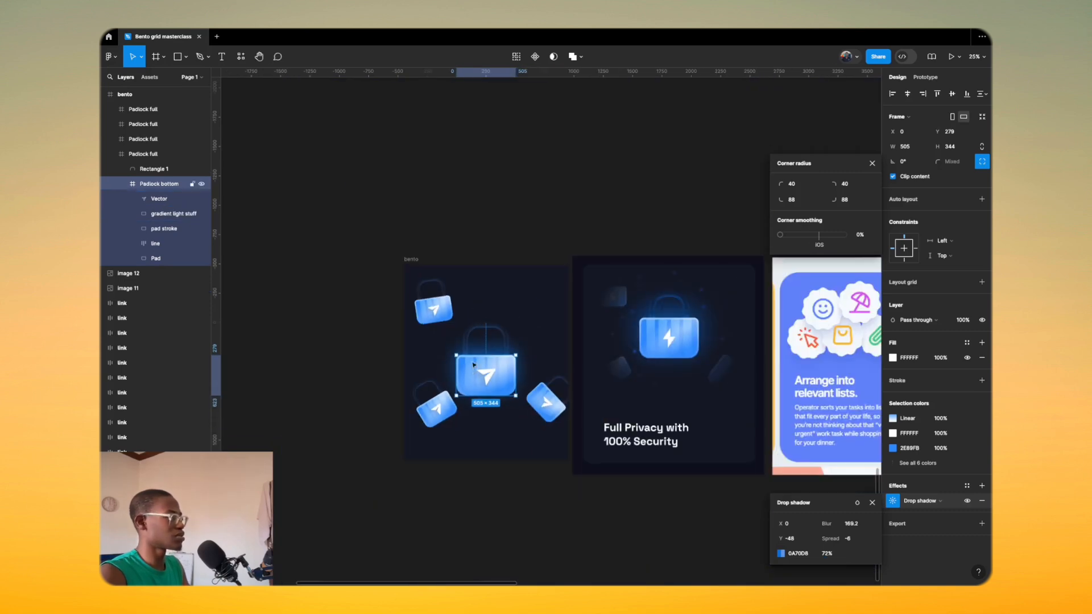
scroll(535, 455, "up", 3)
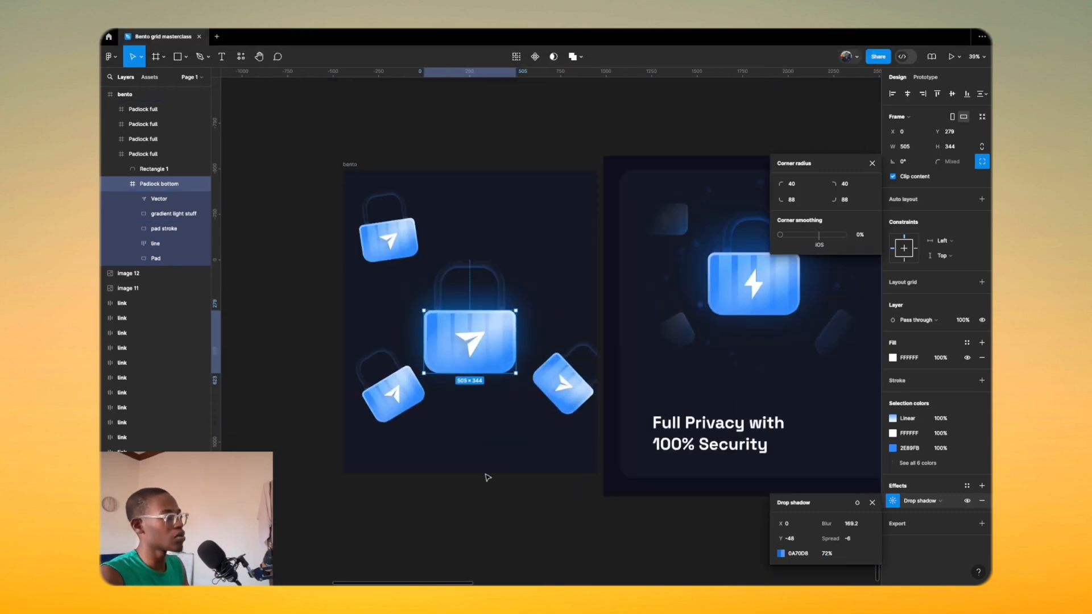
left_click(487, 476)
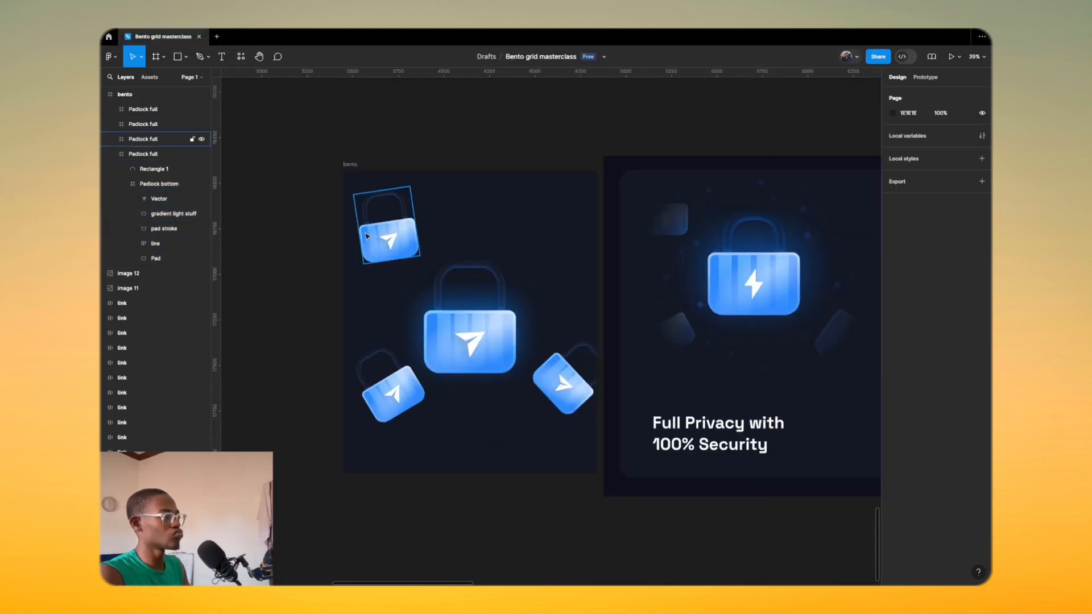
Step: Draw a rectangle over the padlocks spanning the bento frame's full width, 1395 by 1343 and starting at Y 110
key("r")
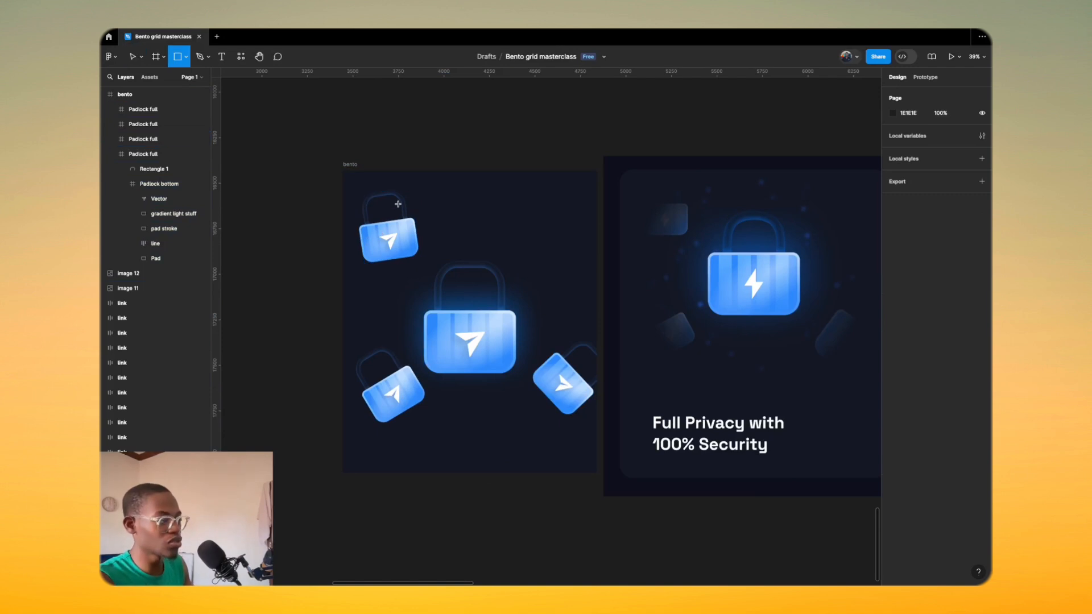
left_click_drag(350, 182, 600, 435)
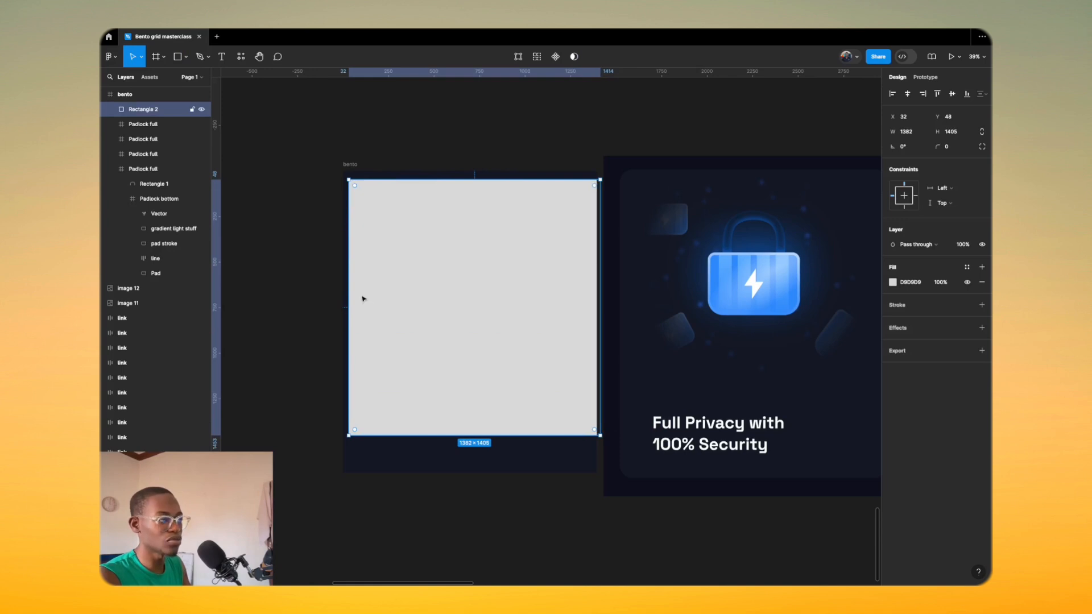
left_click_drag(347, 290, 341, 289)
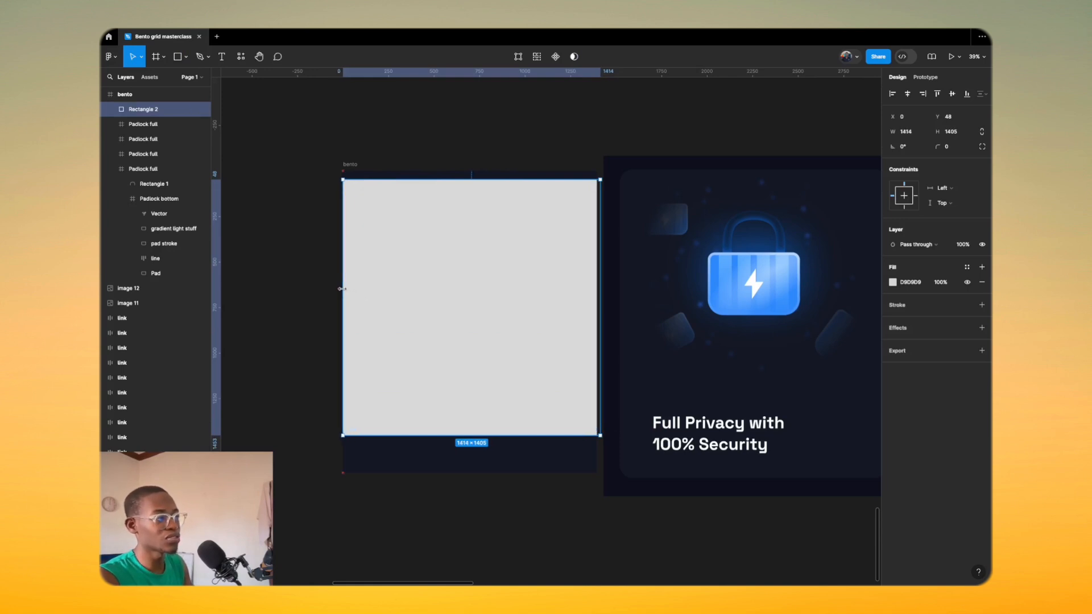
left_click_drag(597, 272, 596, 274)
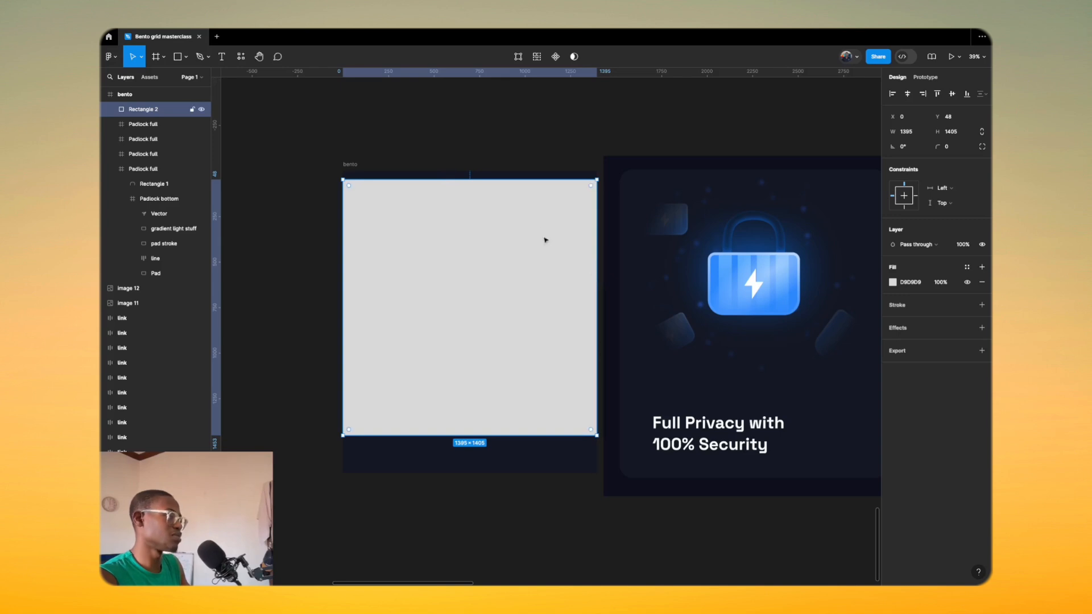
mouse_move(514, 180)
left_mouse_down()
mouse_move(512, 234)
mouse_move(519, 191)
left_mouse_up()
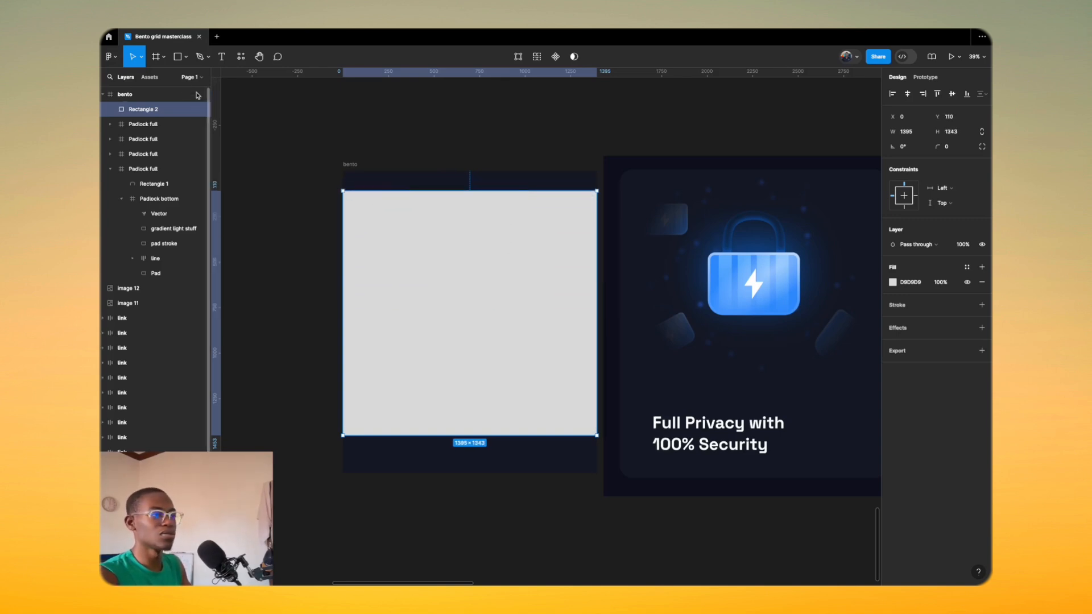
Step: Move the new rectangle beneath the four Padlock full layers in the bento frame and rename it BG mask
left_click(112, 170)
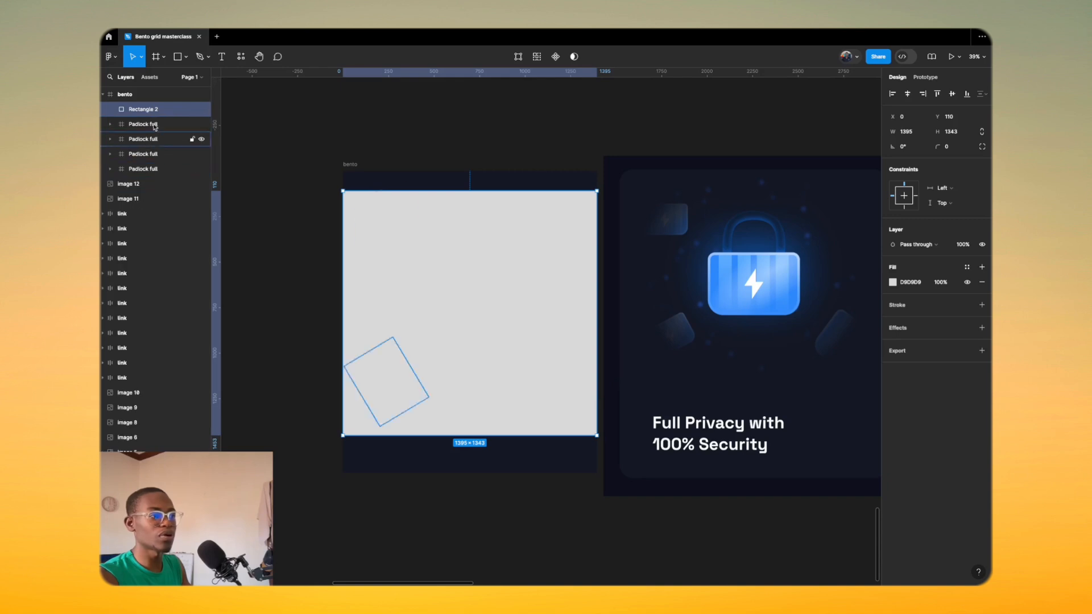
left_click_drag(160, 111, 158, 176)
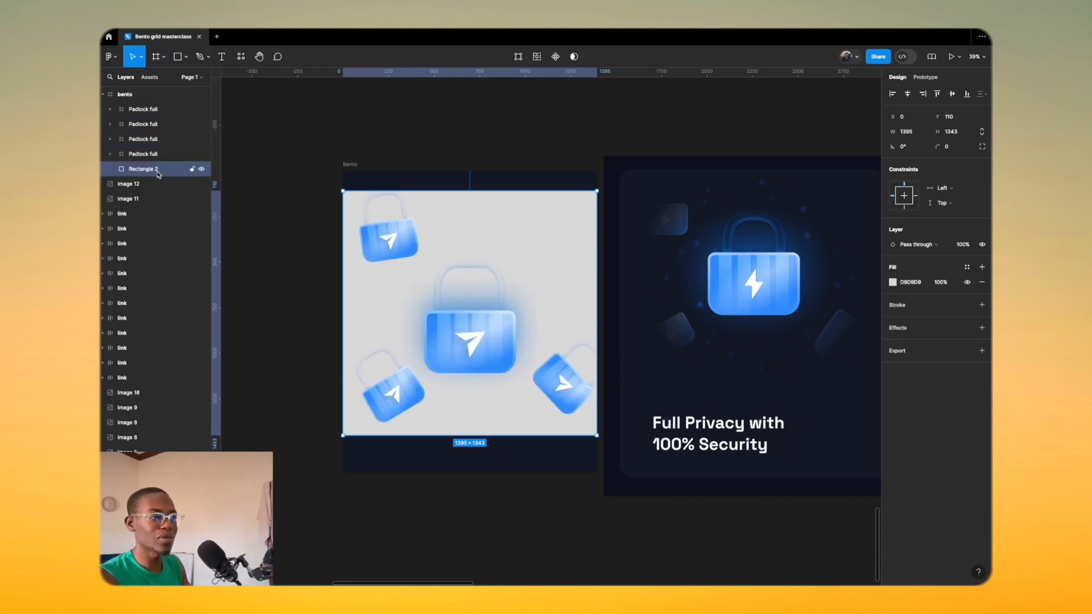
left_click(160, 109, "shift")
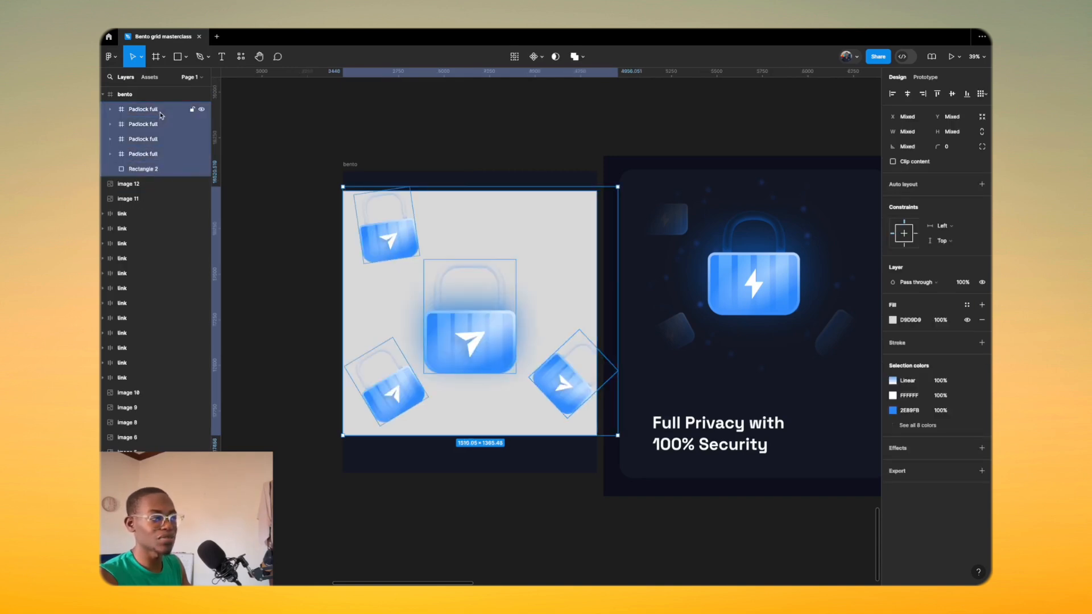
left_click(147, 170)
double_click(147, 170)
type("BG mask")
key("Return")
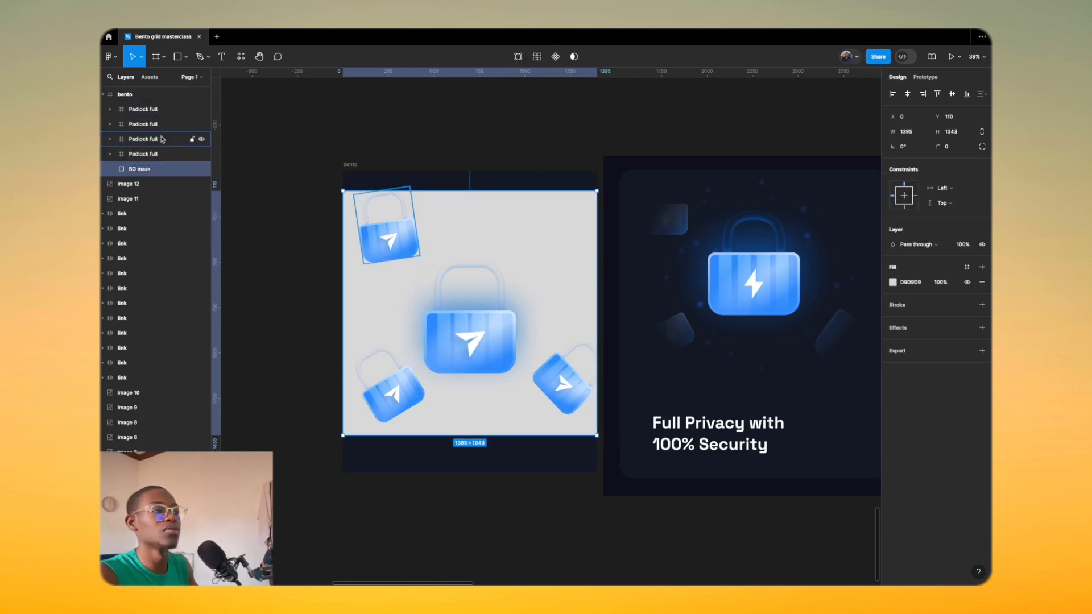
Step: Use the BG mask rectangle as a mask for the four Padlock full layers
left_click(155, 106, "shift")
right_click(153, 108)
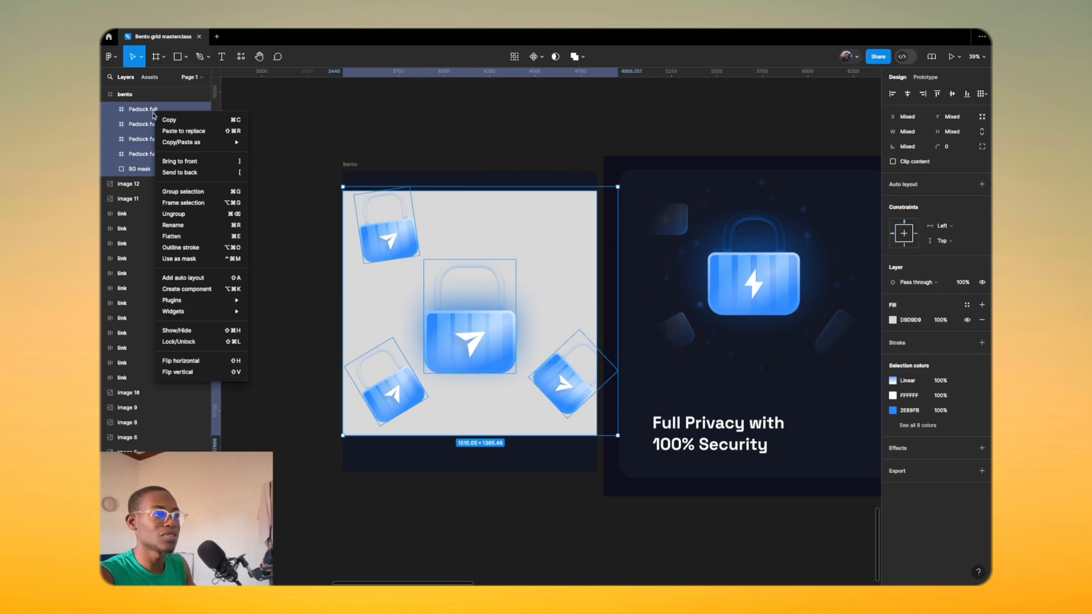
left_click(194, 264)
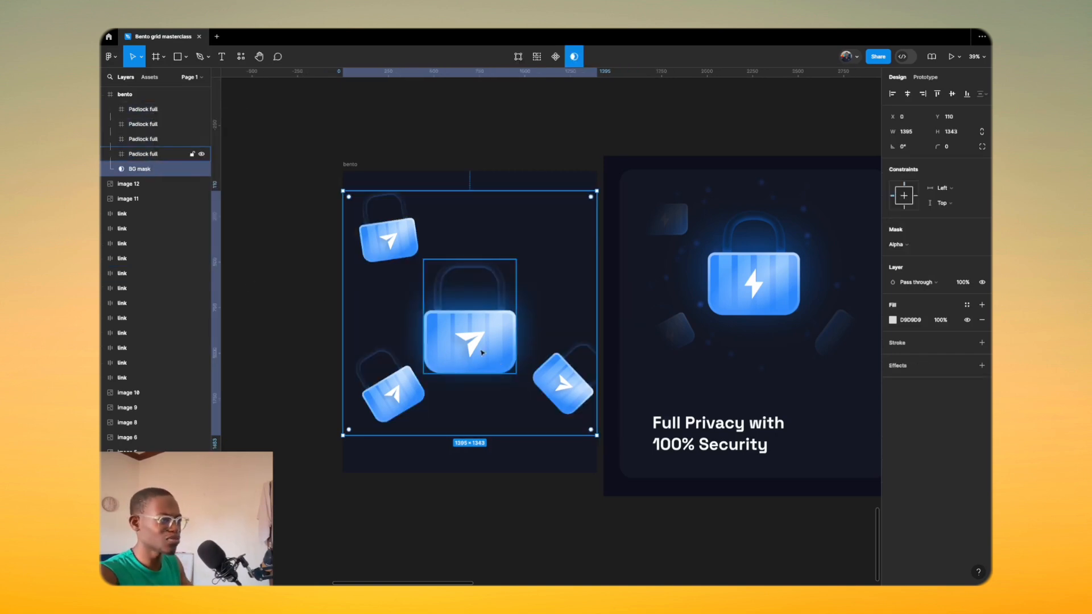
Step: Change the BG mask fill to a radial gradient with its outer 737373 stop at 0% opacity
left_click(891, 320)
left_click(793, 337)
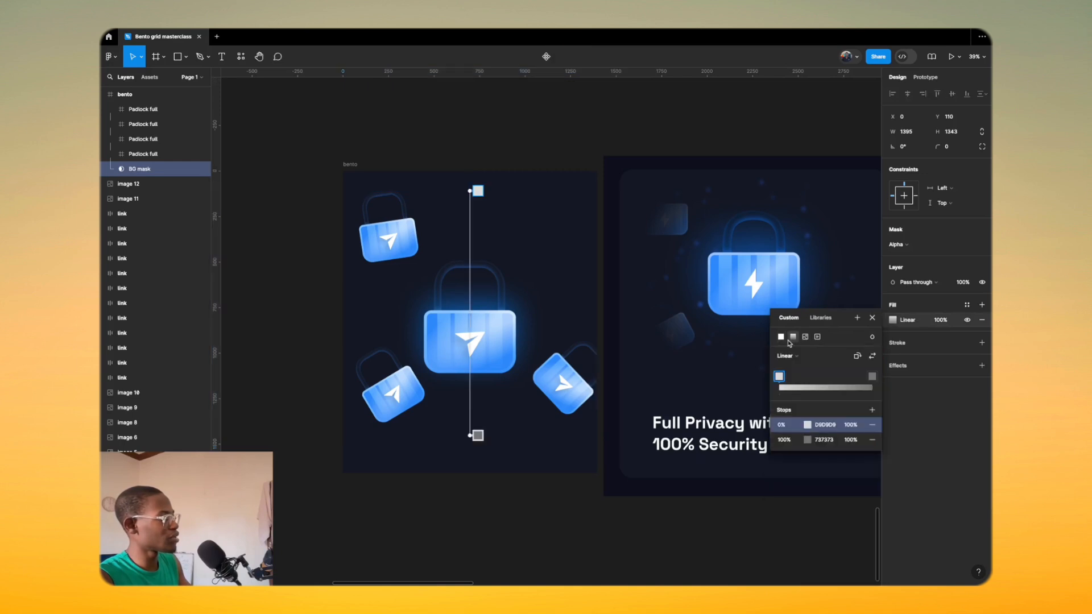
left_click(793, 355)
left_click(795, 368)
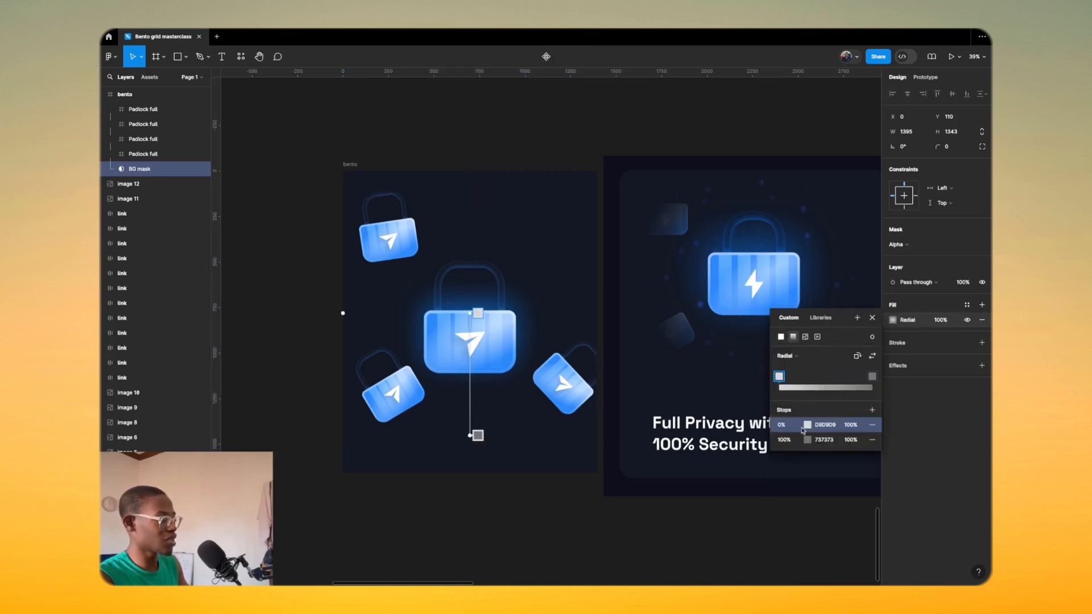
left_click(853, 440)
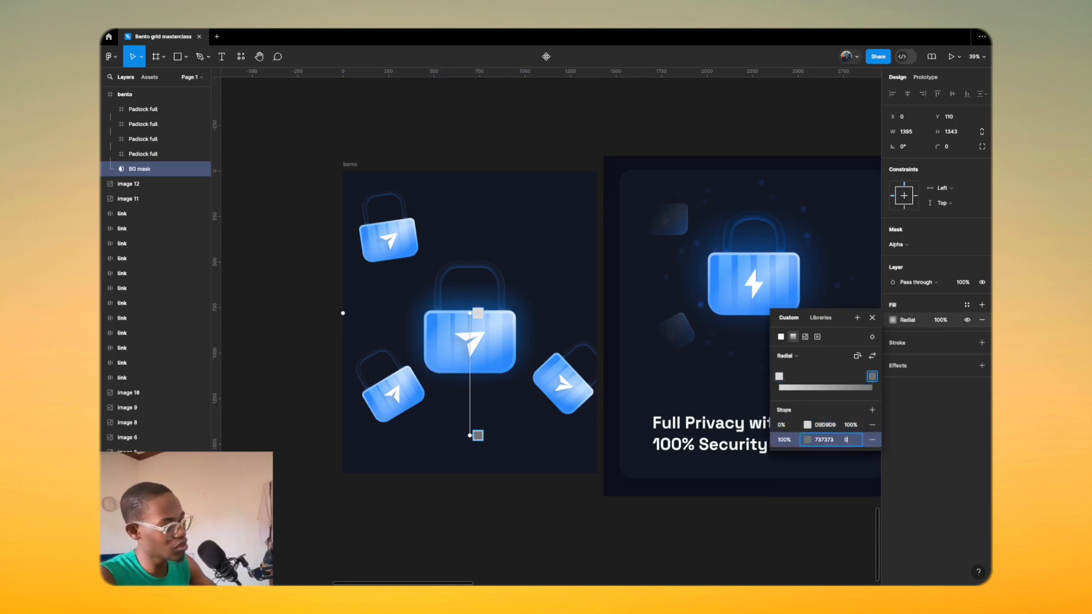
type("0")
key("Return")
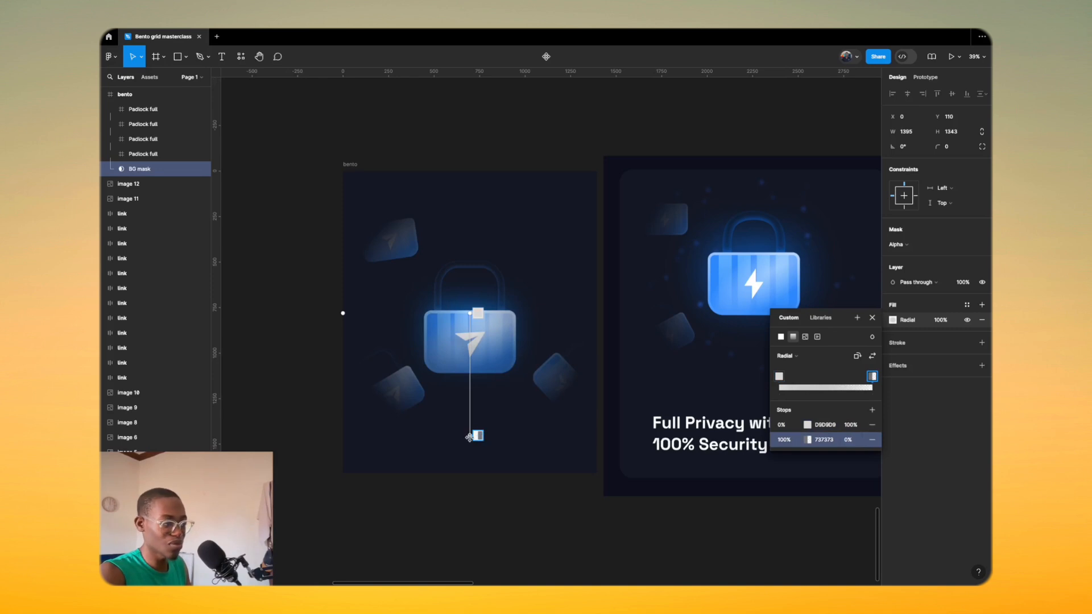
Step: Raise the mask gradient's centre onto the main padlock's shackle and add a middle D7D7D7 stop at 58% with 100% opacity
mouse_move(469, 437)
left_mouse_down()
mouse_move(475, 580)
mouse_move(510, 337)
mouse_move(480, 383)
mouse_move(489, 430)
left_mouse_up()
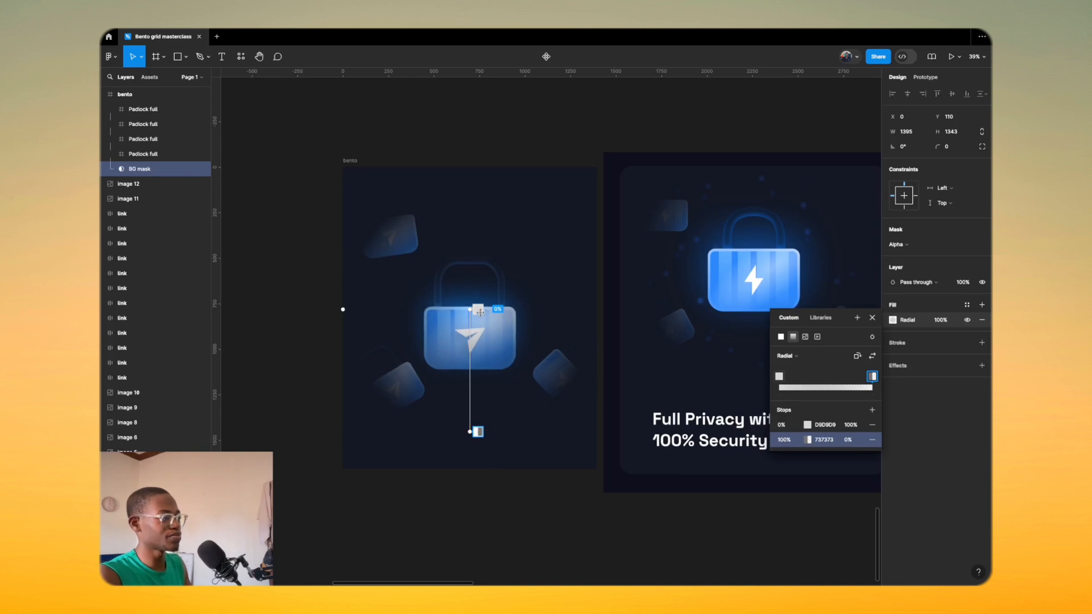
left_click_drag(471, 309, 479, 371)
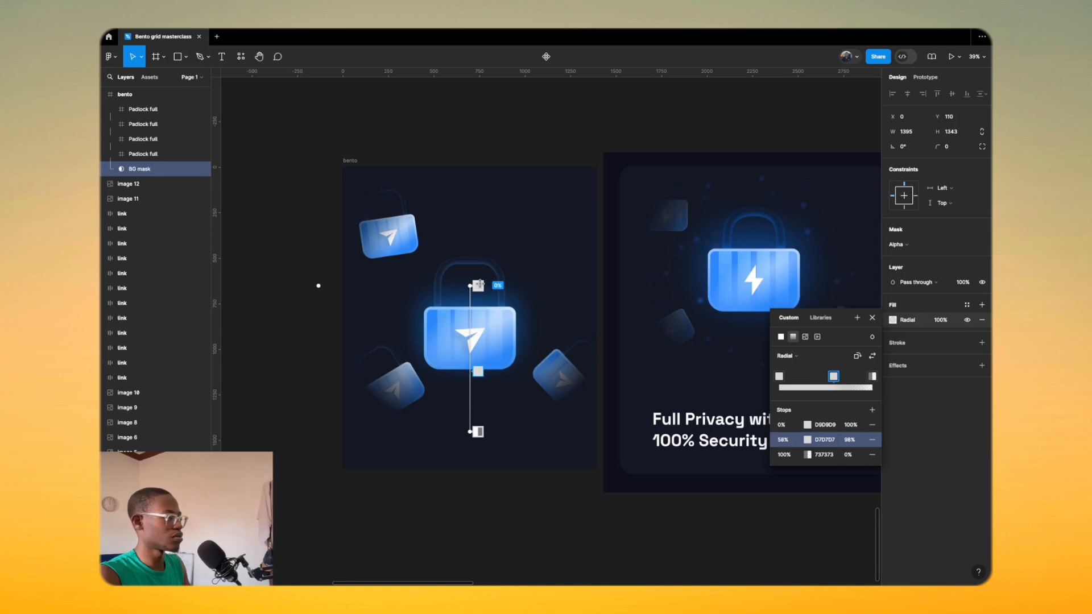
left_click(479, 285)
left_click_drag(849, 441, 861, 442)
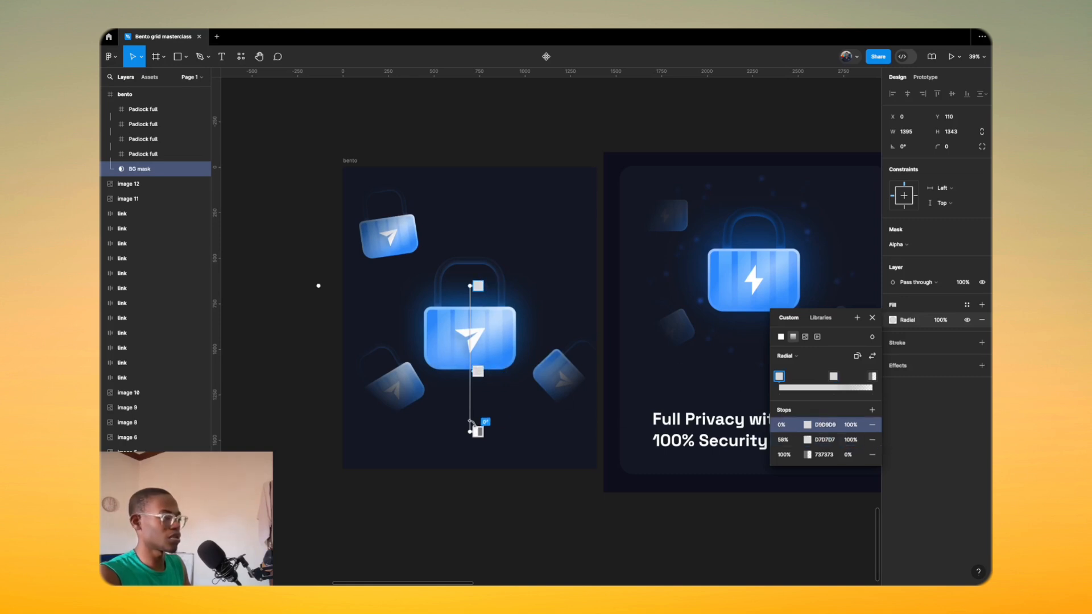
Step: Shorten the mask gradient's radius, move its middle stop to 71%, and leave gradient editing
left_click_drag(470, 431, 470, 416)
left_click_drag(478, 363, 481, 377)
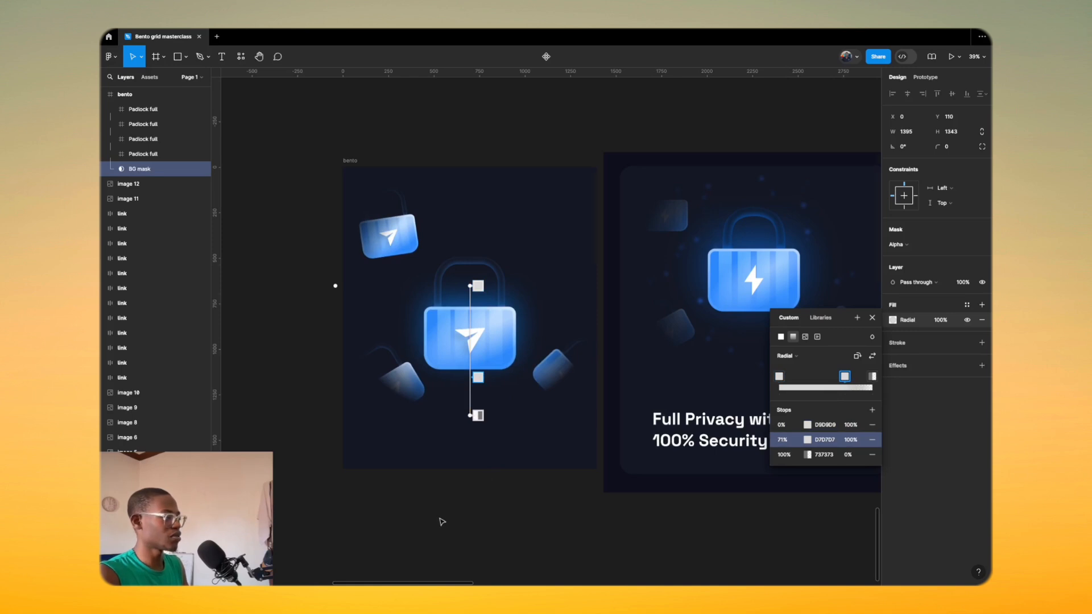
scroll(442, 521, "down", 5)
key("Escape")
scroll(441, 494, "up", 5)
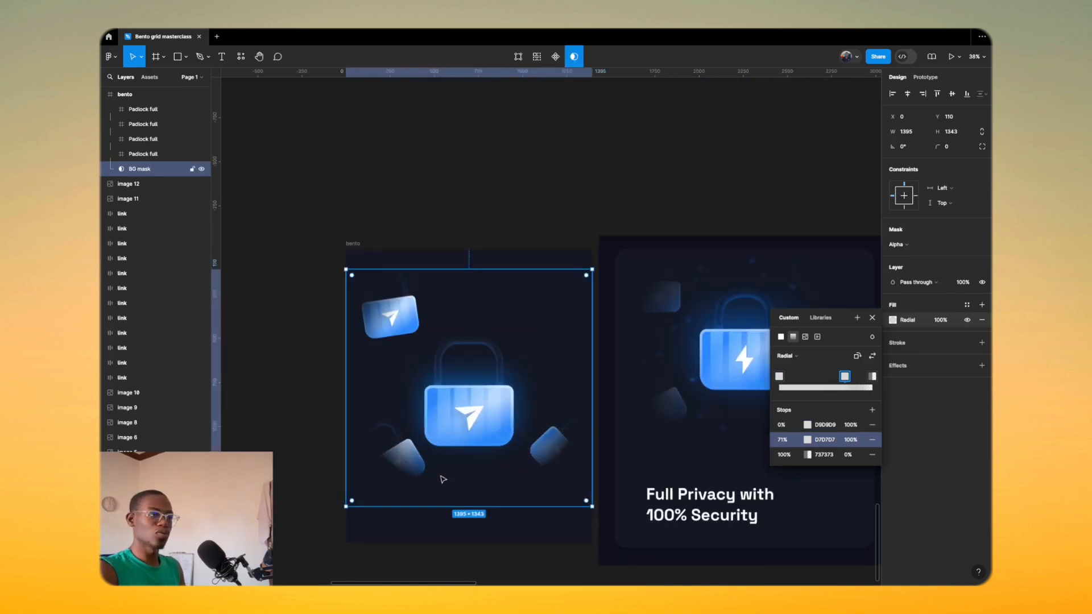
Step: Draw a rectangle of 1355 by 1048 outside the bento frame and place it in the empty canvas area beside the bento frame
left_click(106, 94)
left_click(105, 94)
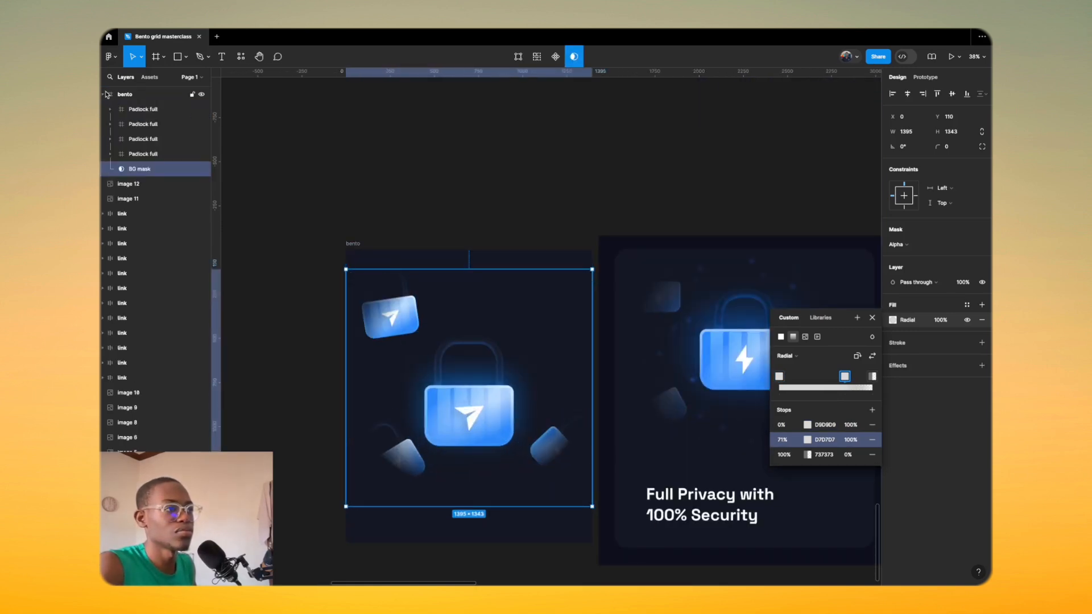
left_click(140, 95)
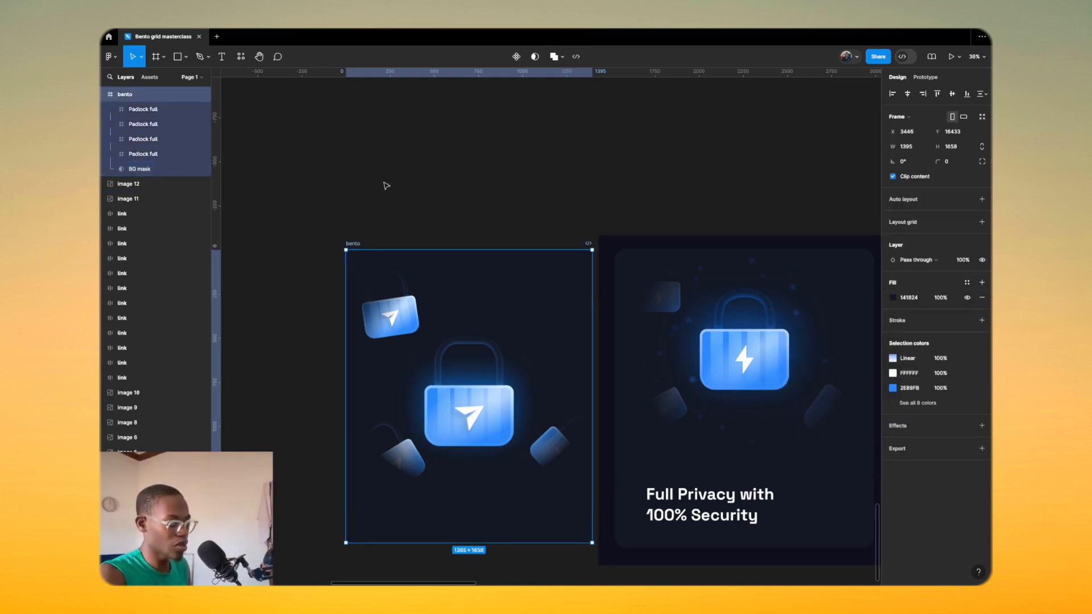
key("r")
left_click_drag(352, 116, 592, 301)
scroll(728, 260, "up", 3)
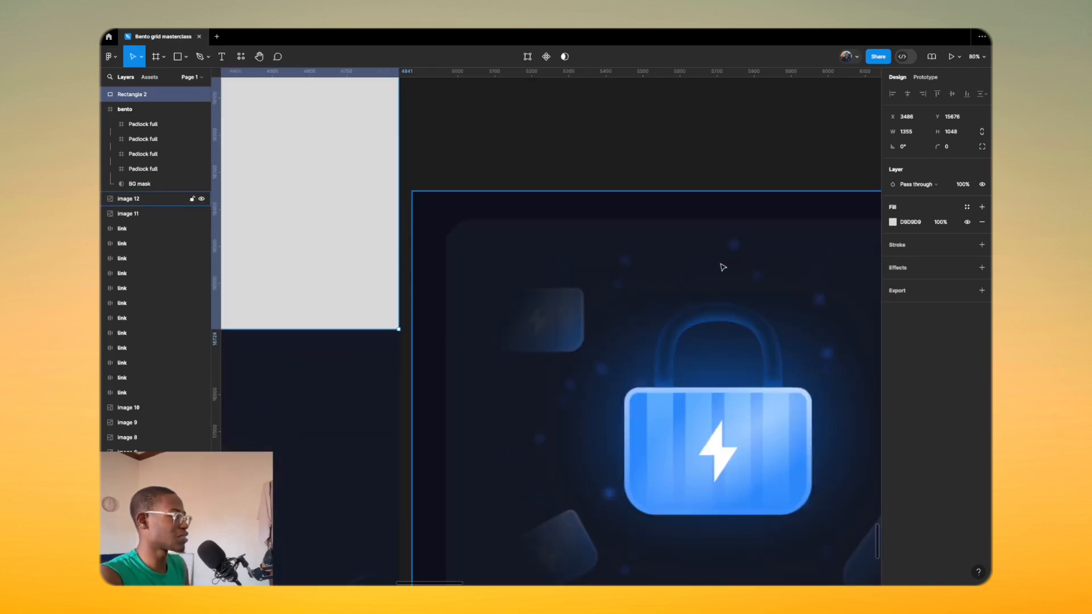
scroll(581, 268, "down", 8)
left_click_drag(593, 245, 455, 295)
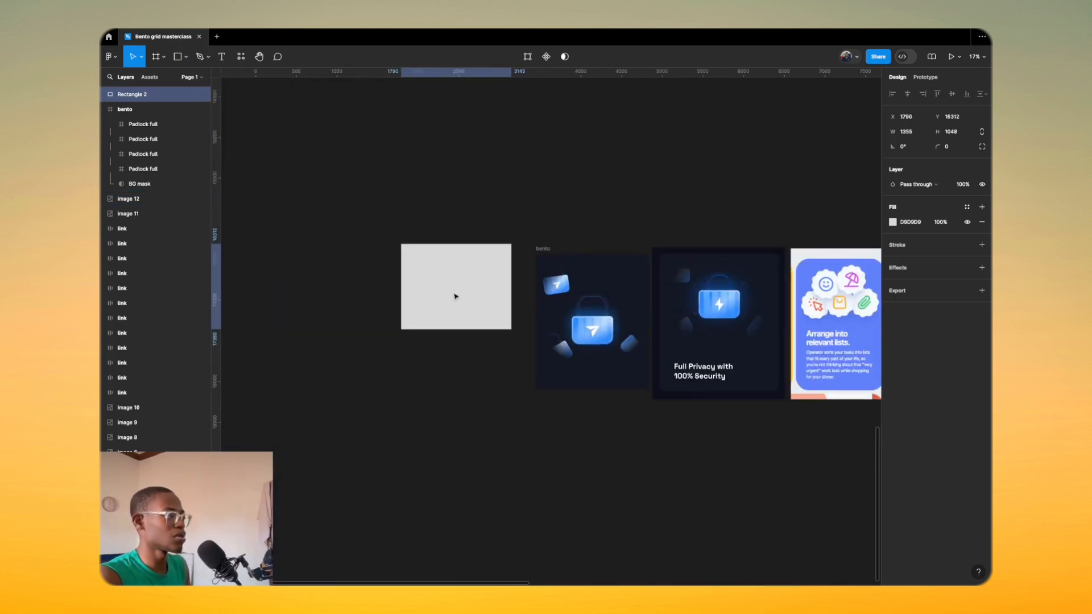
Step: Find the Noise & Texture plugin, run it on the light grey rectangle, and dismiss its tip message
left_click(241, 60)
left_click(363, 104)
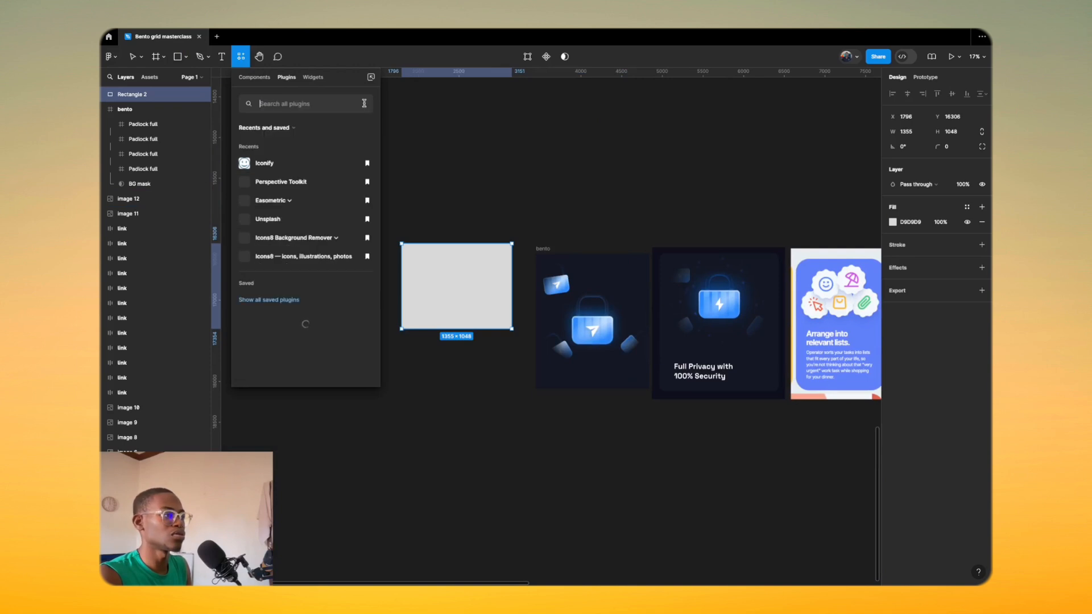
type("noi")
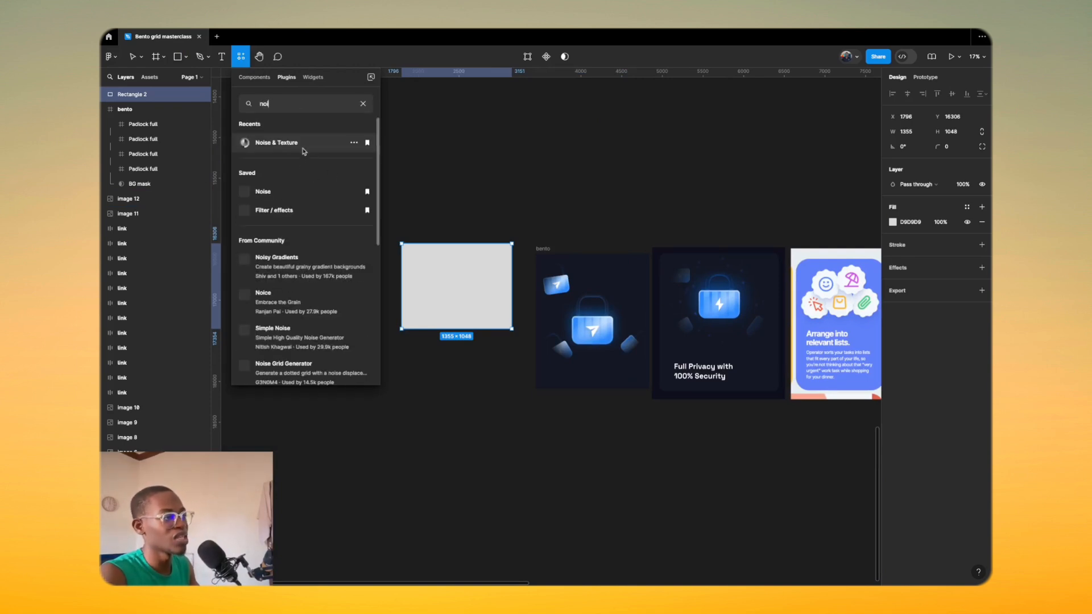
left_click(302, 148)
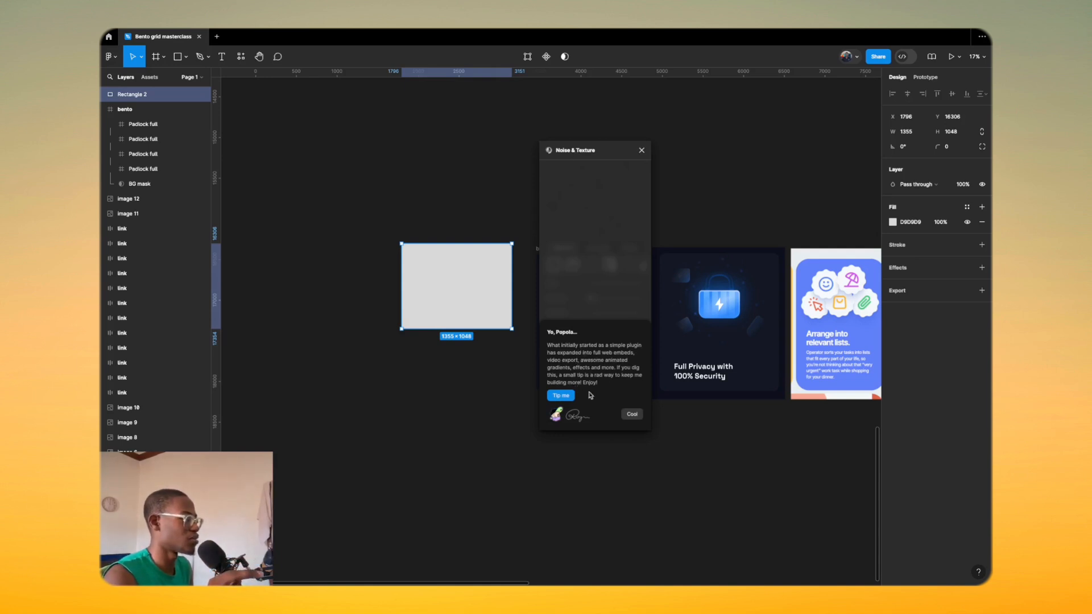
left_click(625, 415)
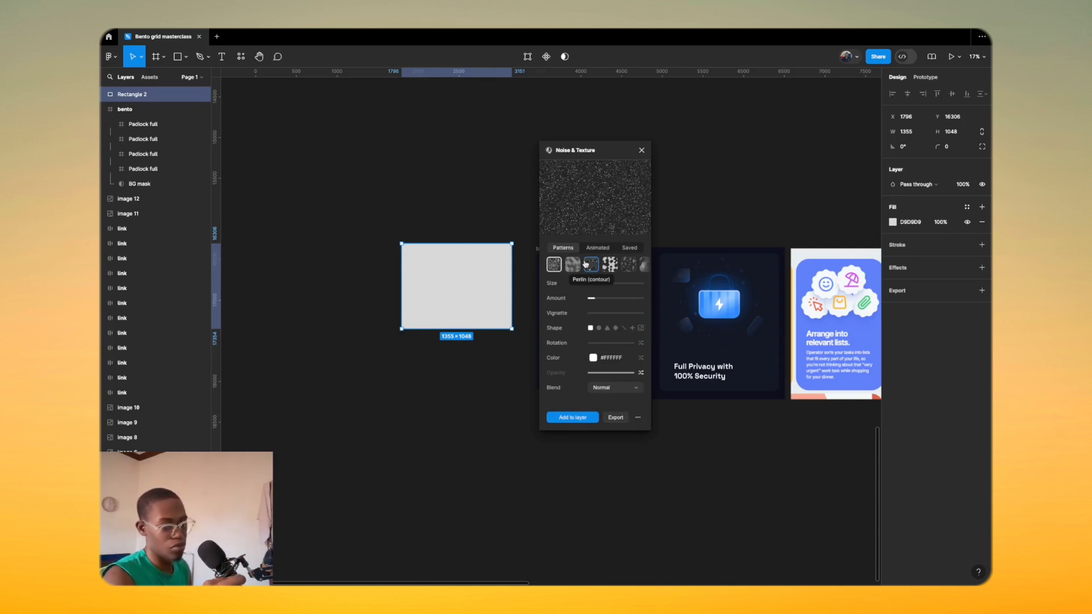
Step: Configure the noise pattern with circular particles, a larger particle size and a lower amount, and add it to the rectangle's layer
left_click(599, 329)
left_click_drag(595, 284, 595, 284)
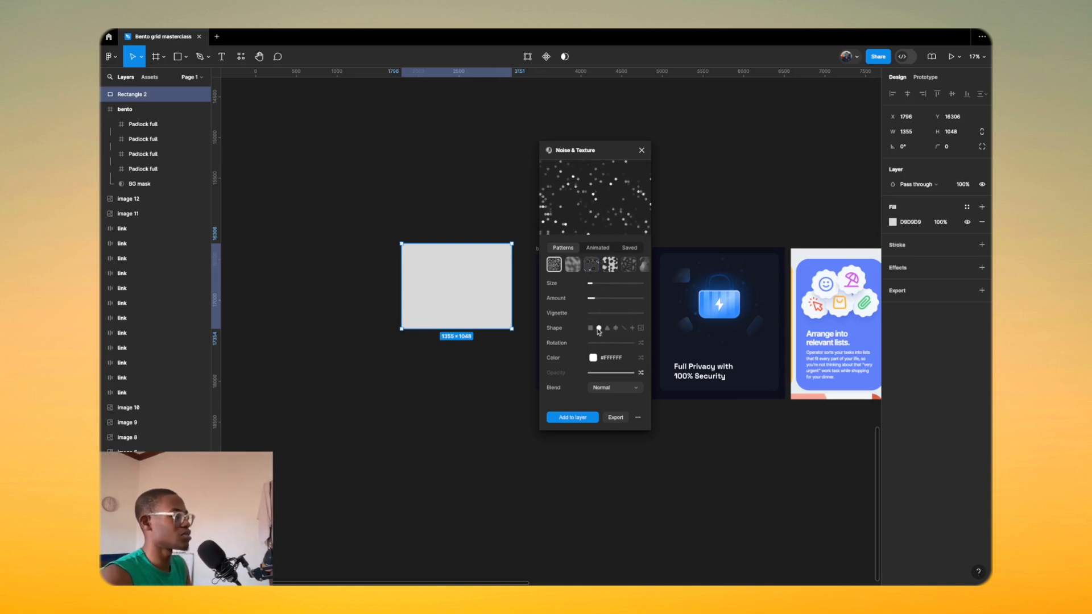
left_click_drag(602, 297, 586, 299)
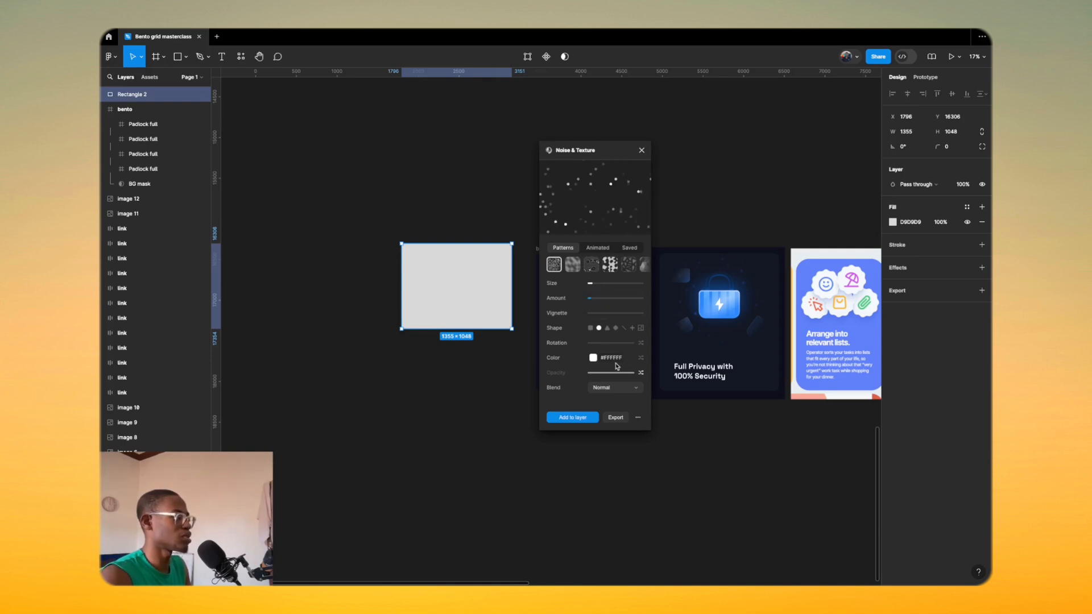
mouse_move(592, 284)
left_mouse_down()
mouse_move(603, 286)
mouse_move(593, 288)
left_mouse_up()
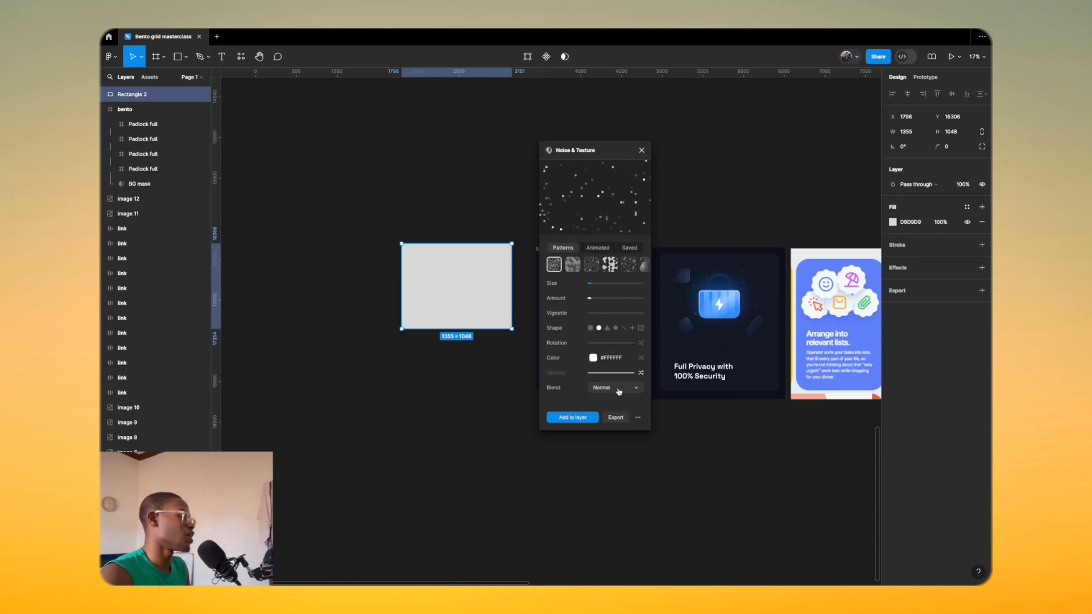
left_click(572, 417)
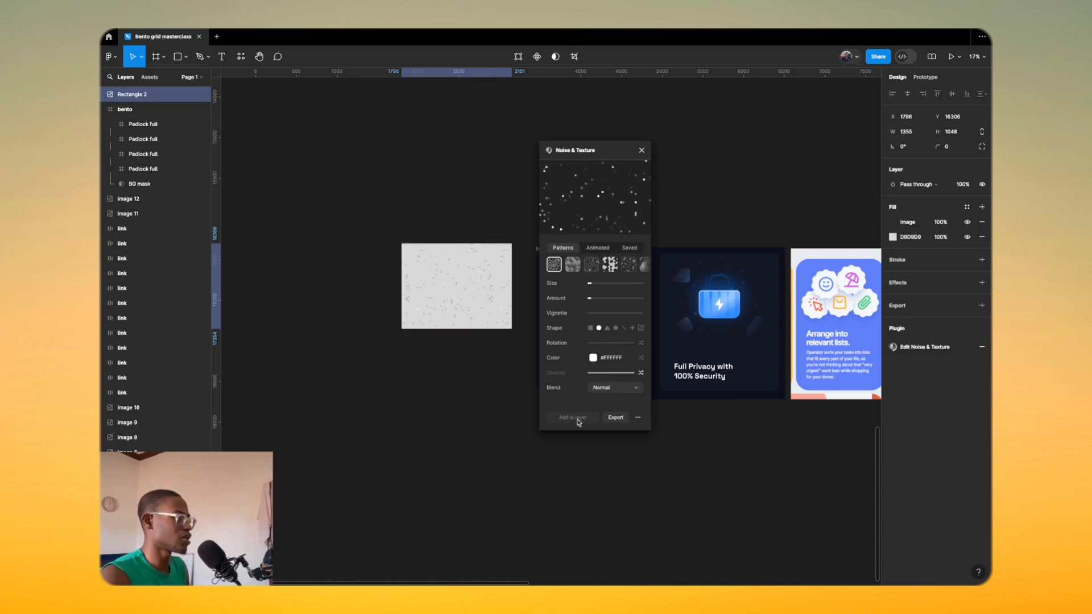
Step: Remove the rectangle's solid D9D9D9 fill so only the noise image fill is kept, and close the plugin
left_click(981, 234)
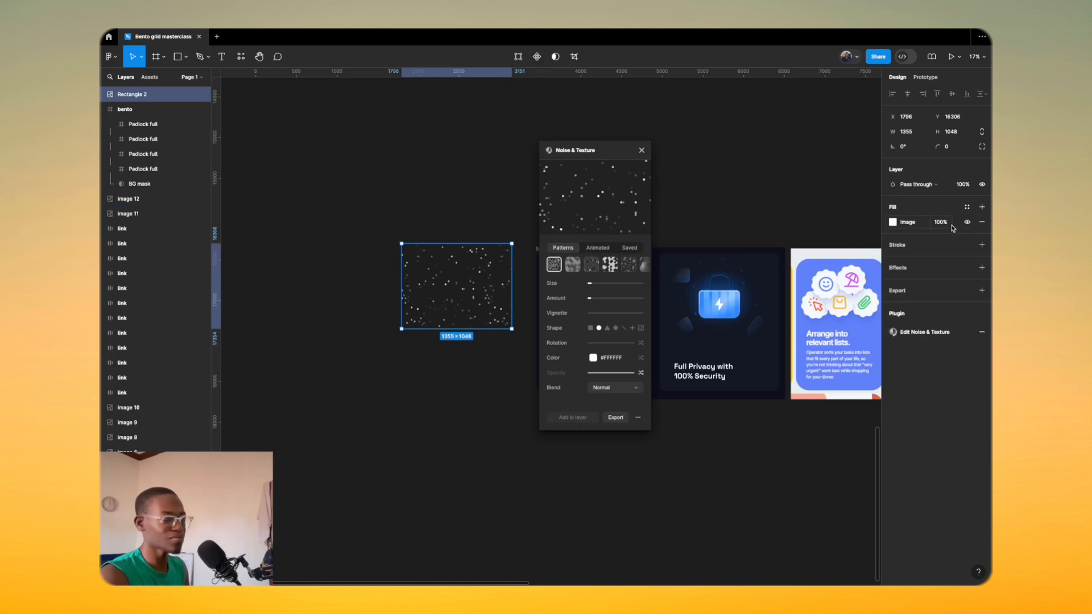
key("ctrl+z")
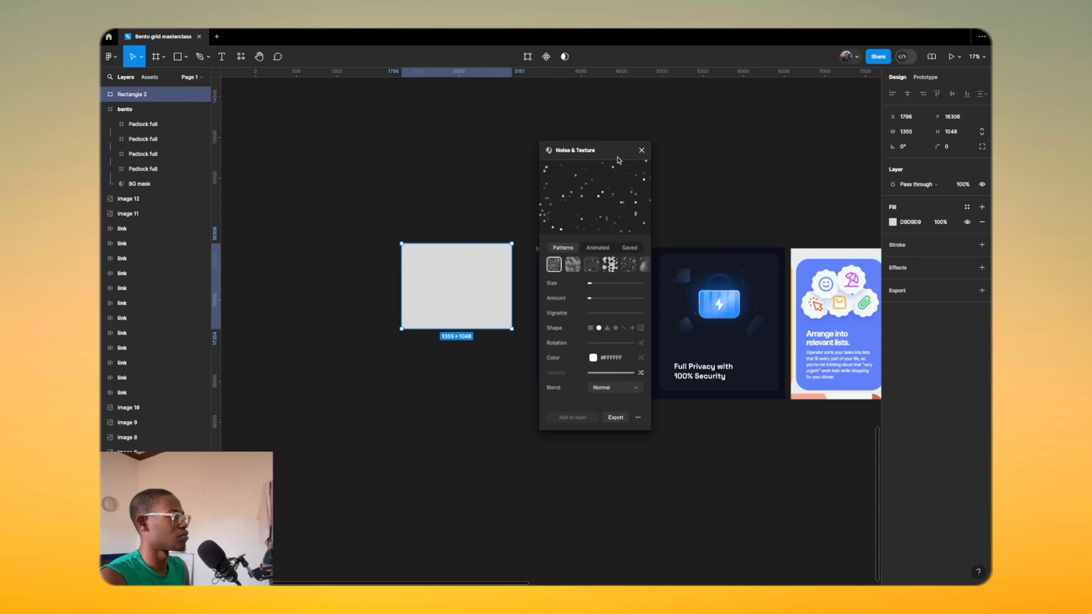
key("ctrl+shift+z")
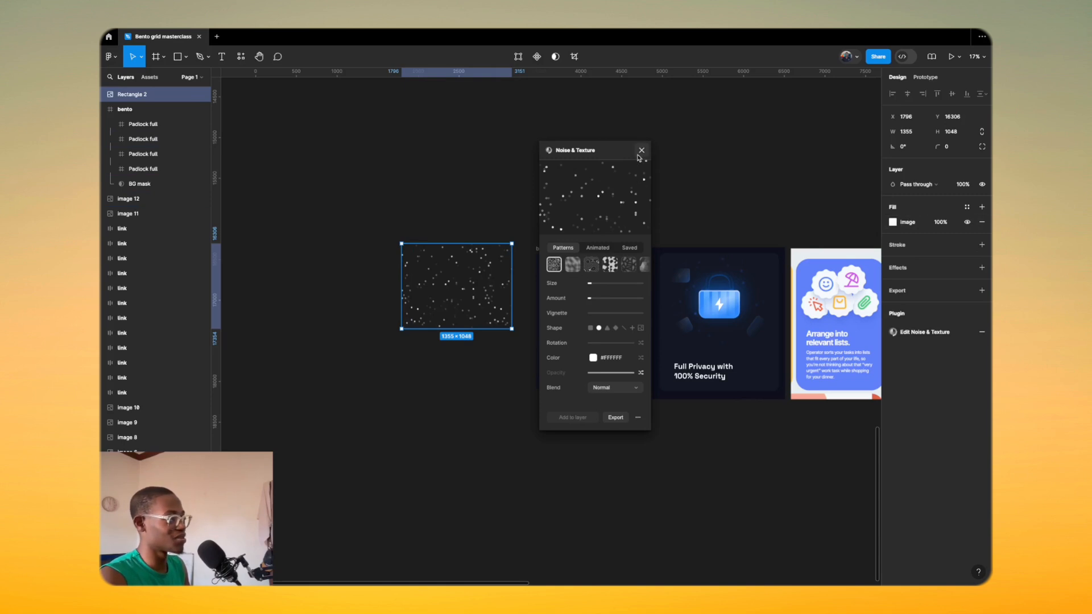
left_click(641, 151)
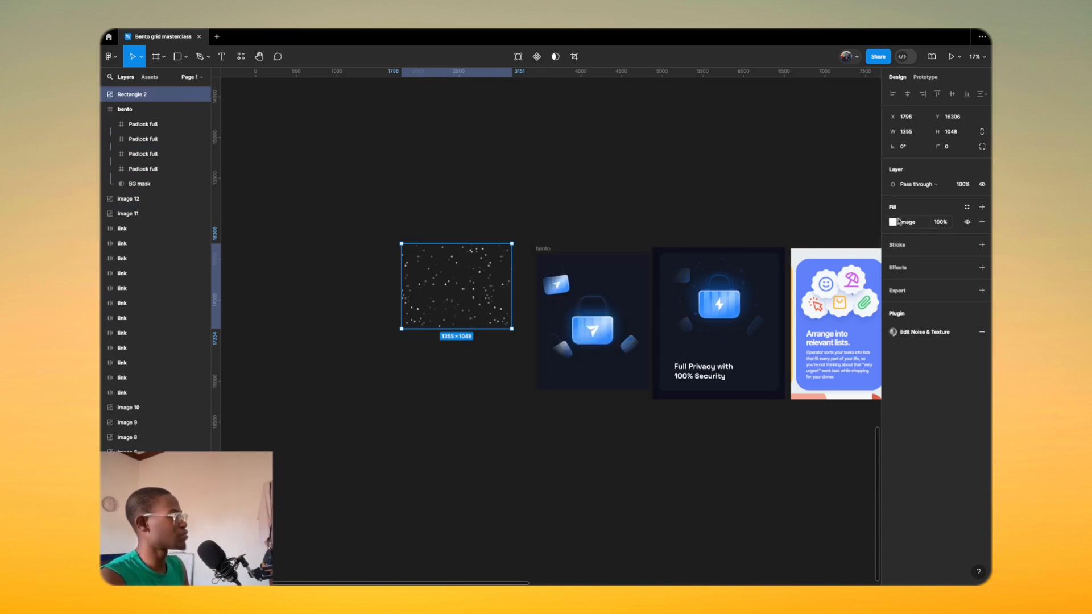
Step: Edit the rectangle's noise texture, recolour its particles to a medium blue of about #508ddb, and close the plugin
left_click(909, 334)
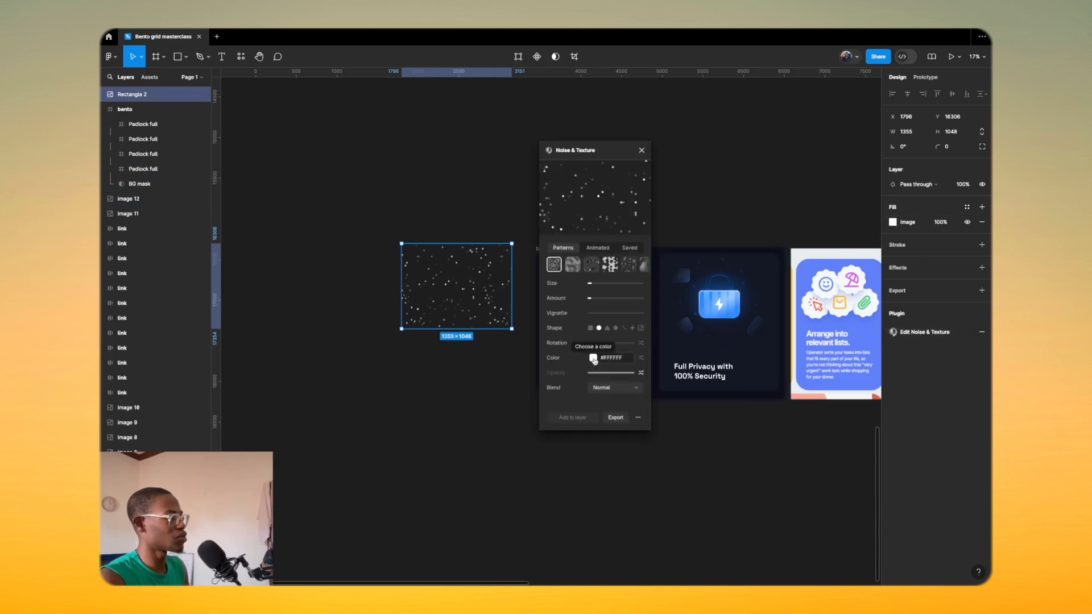
left_click(593, 357)
left_click_drag(612, 340, 621, 345)
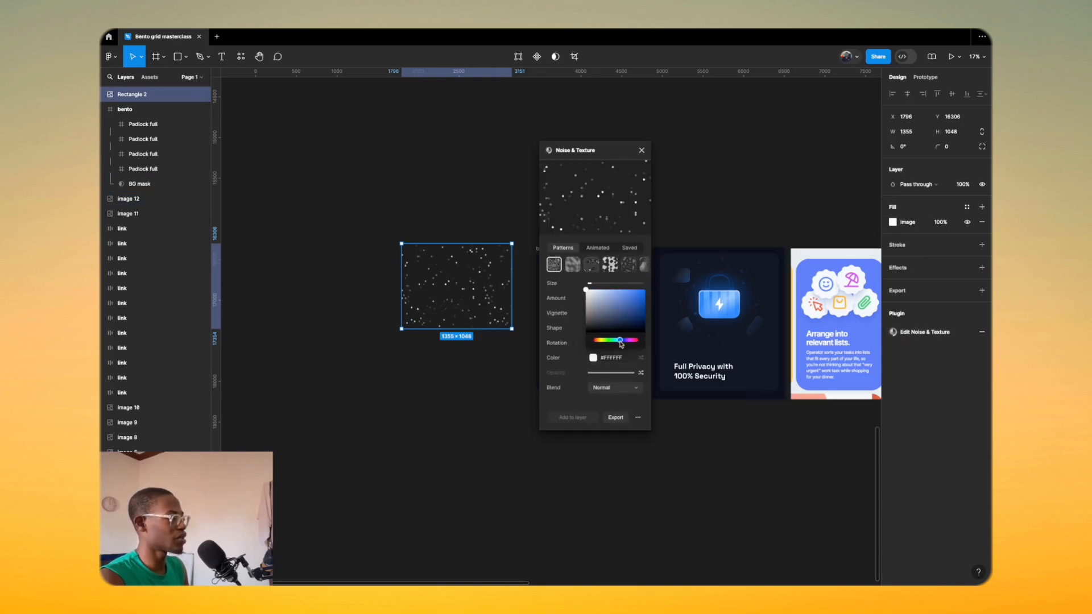
left_click(639, 296)
left_click_drag(640, 297, 625, 295)
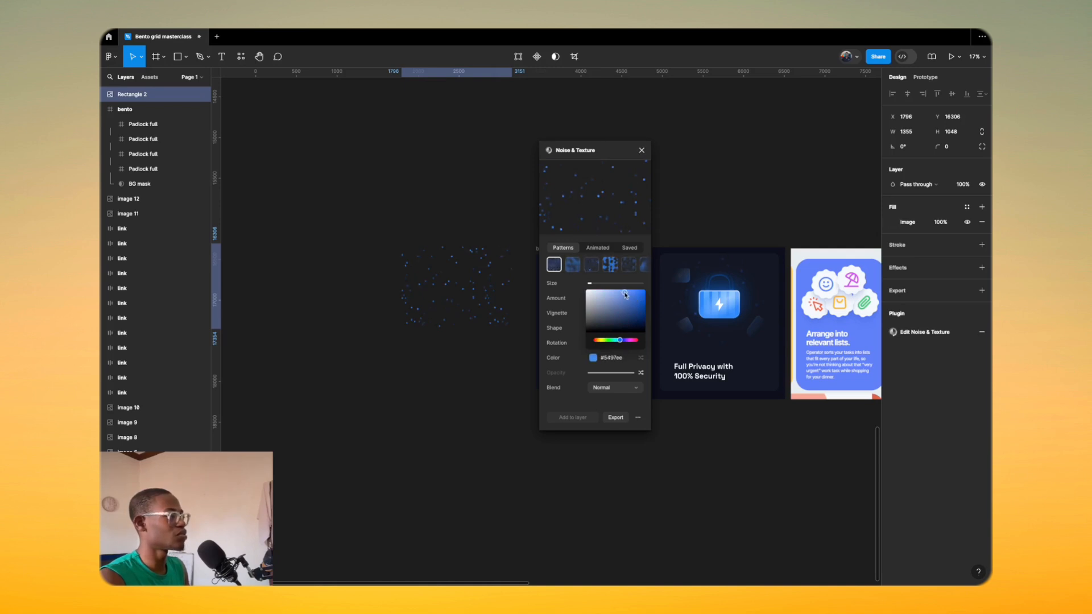
left_click_drag(626, 297, 622, 297)
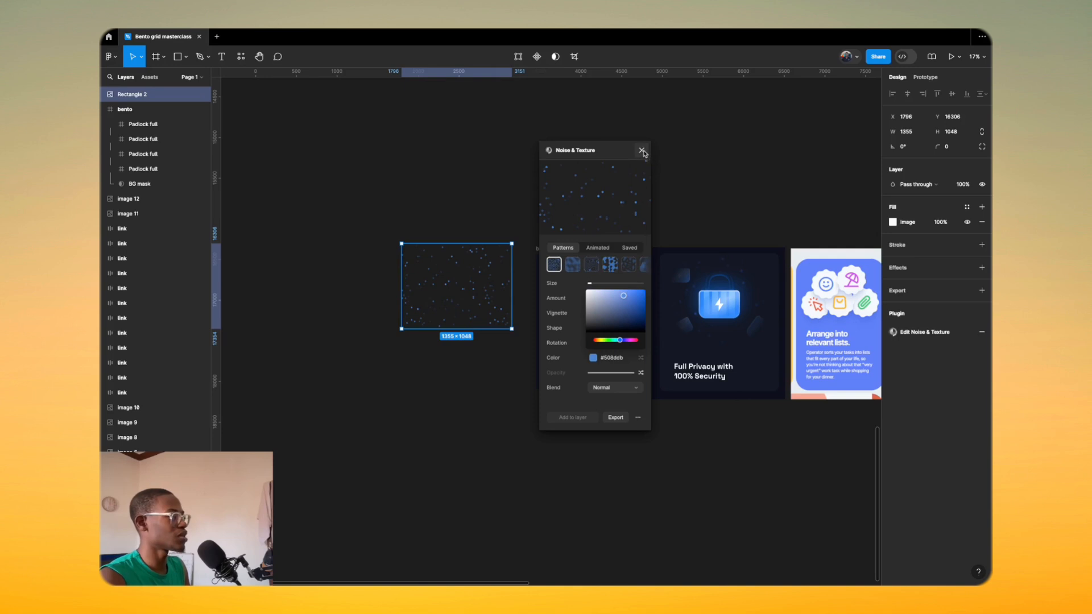
left_click(641, 150)
Step: Move the particle rectangle into the bento frame and place its layer directly above BG mask, below all the padlocks
left_click_drag(472, 271, 610, 308)
scroll(128, 182, "up", 2)
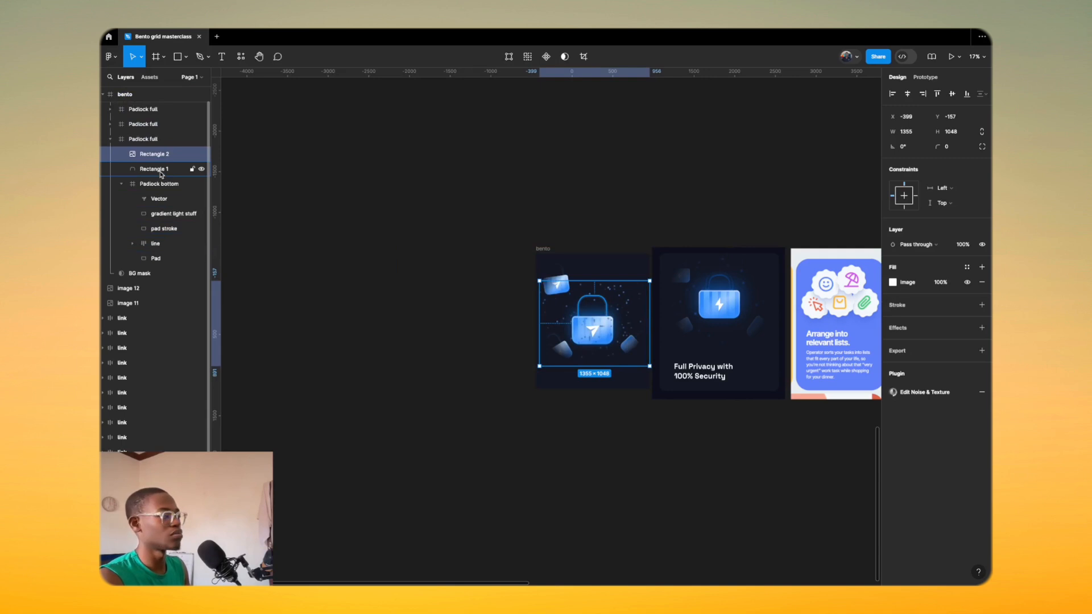
left_click_drag(146, 157, 126, 136)
left_click(111, 153)
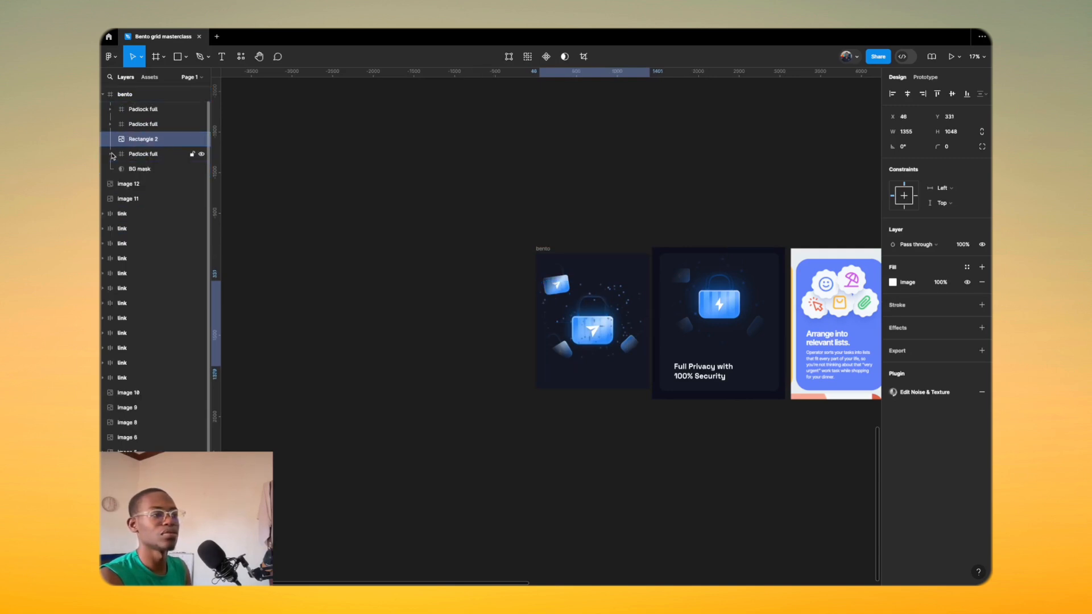
scroll(124, 172, "up", 1)
left_click_drag(149, 155, 148, 179)
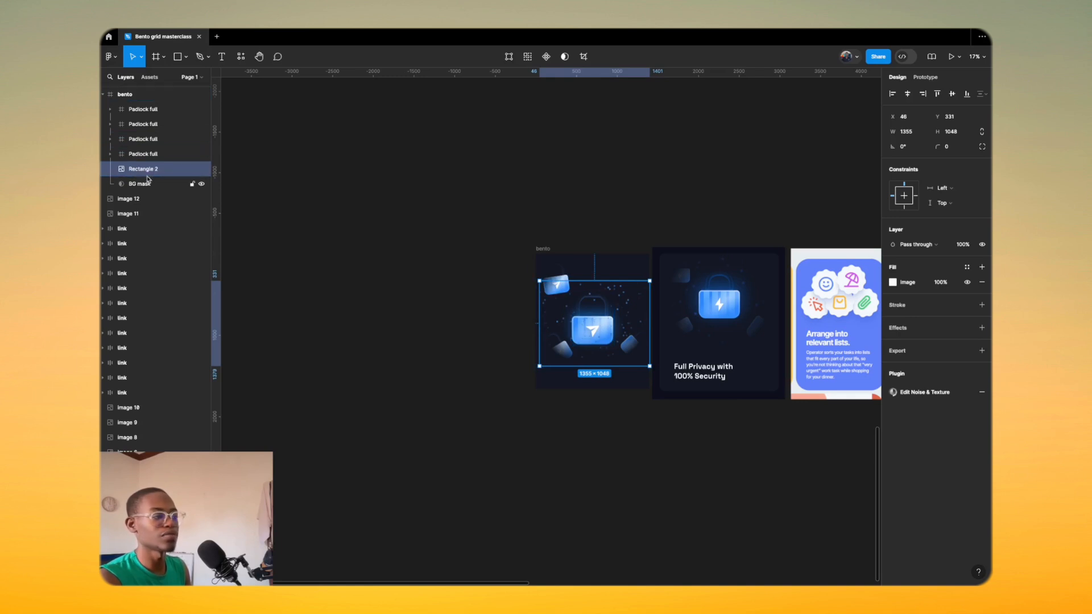
Step: Scale the particle rectangle proportionally to 2211 by 1710, with its upper edge aligned to the bento frame's upper edge
scroll(643, 312, "up", 5)
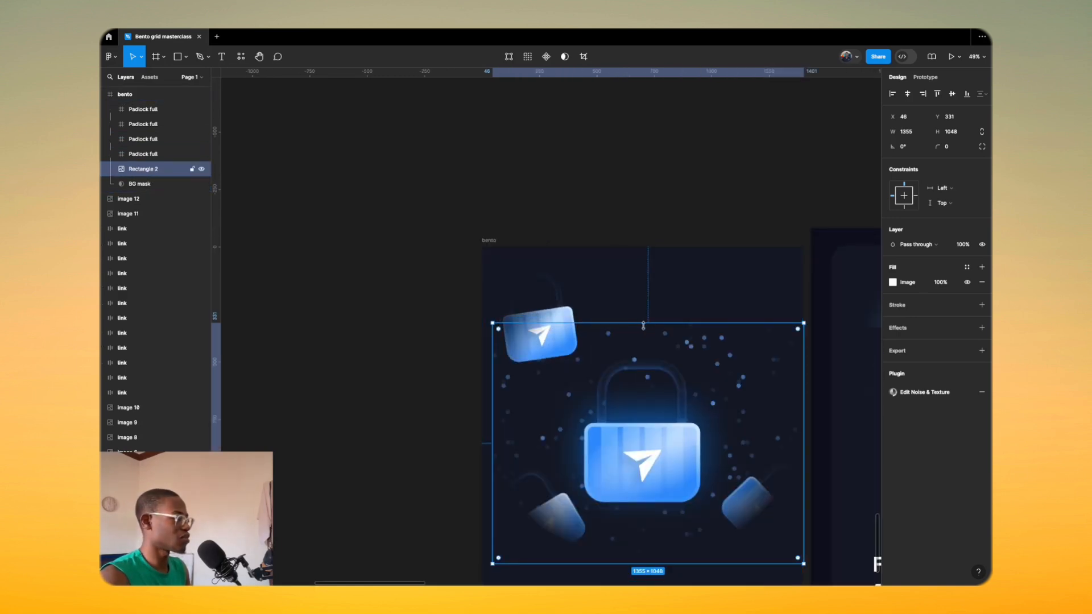
left_click_drag(646, 322, 634, 247)
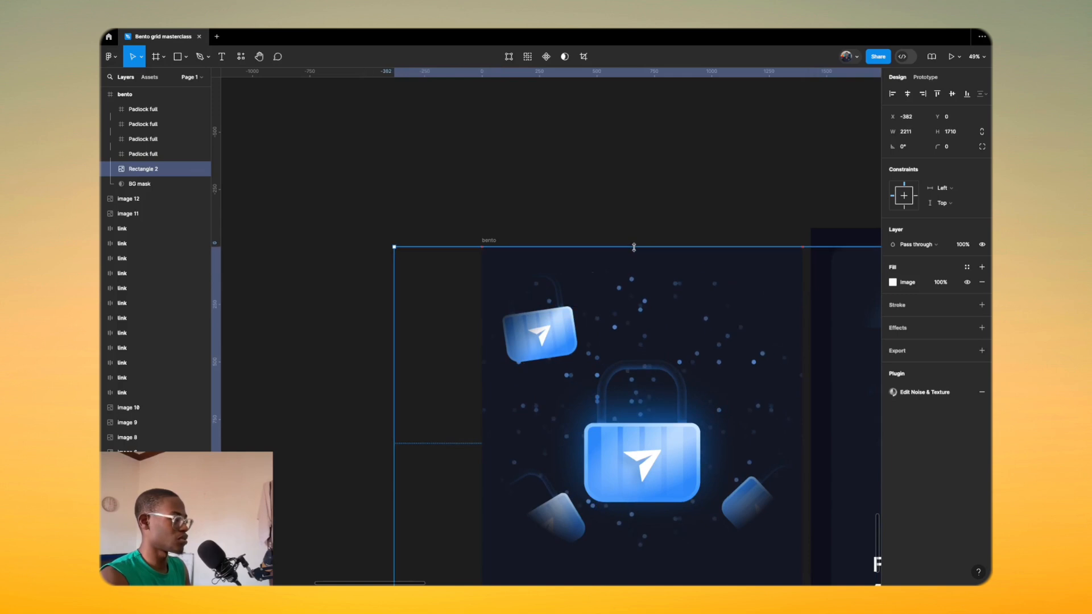
scroll(634, 247, "down", 5)
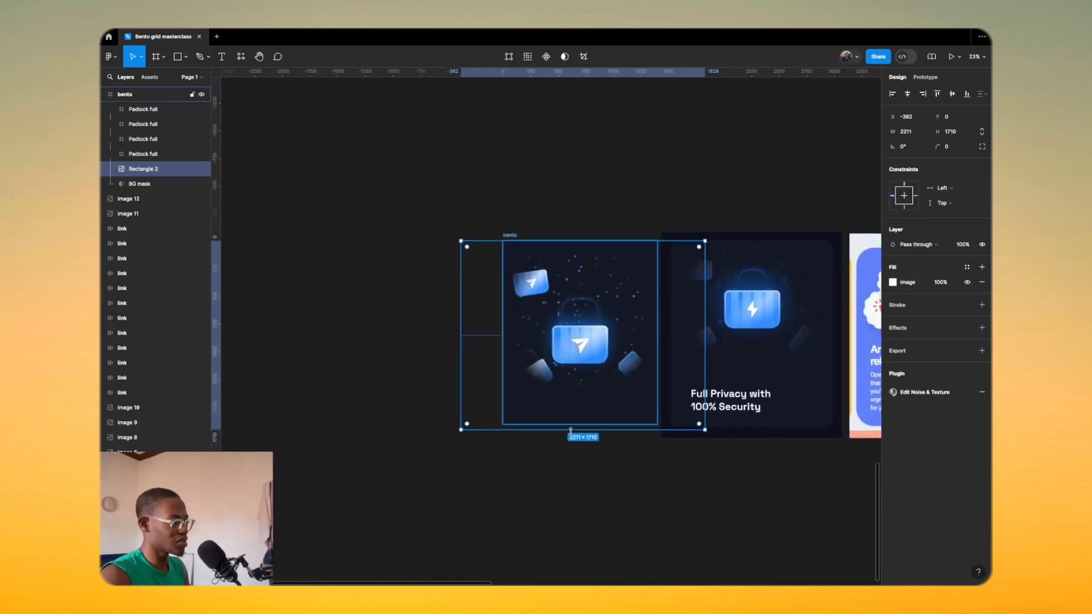
Step: Add a layer blur effect to the particle rectangle and set its blur to 29
scroll(562, 431, "up", 2)
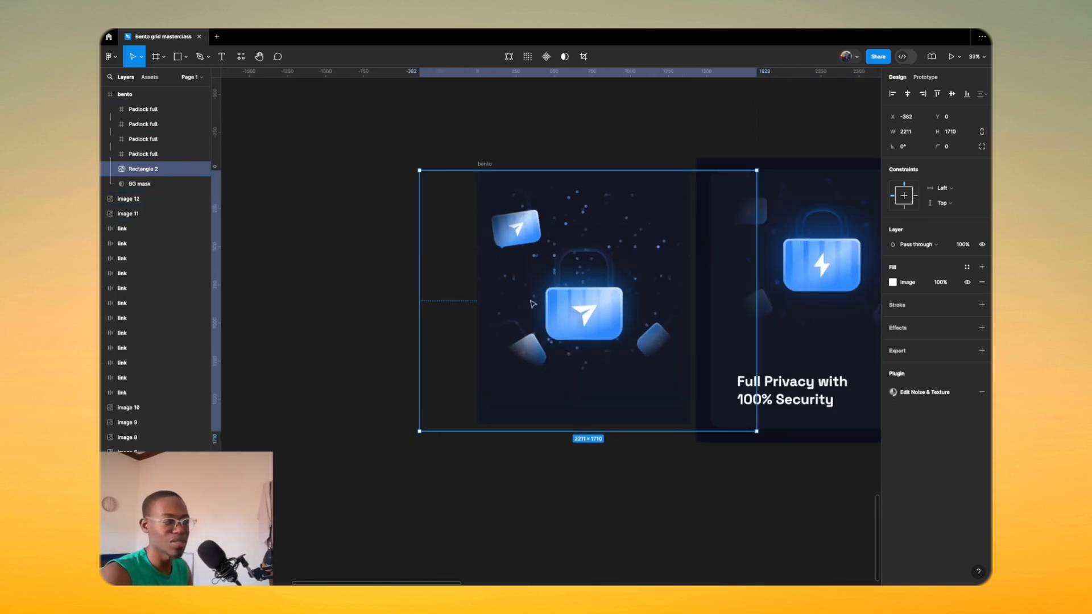
scroll(574, 265, "up", 6)
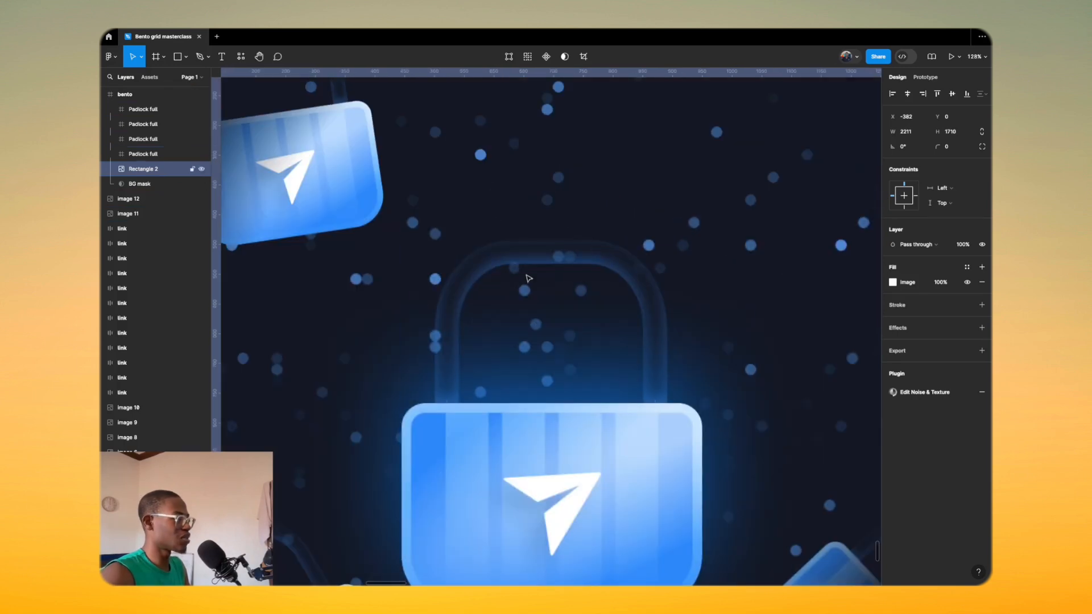
scroll(404, 286, "down", 8)
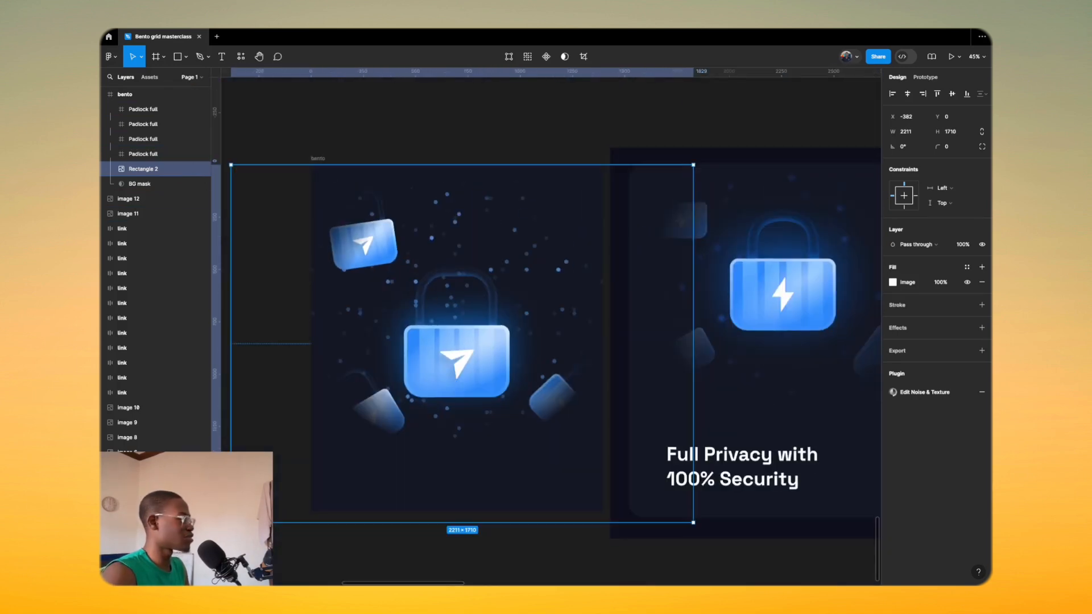
left_click(921, 328)
left_click(917, 342)
left_click(920, 356)
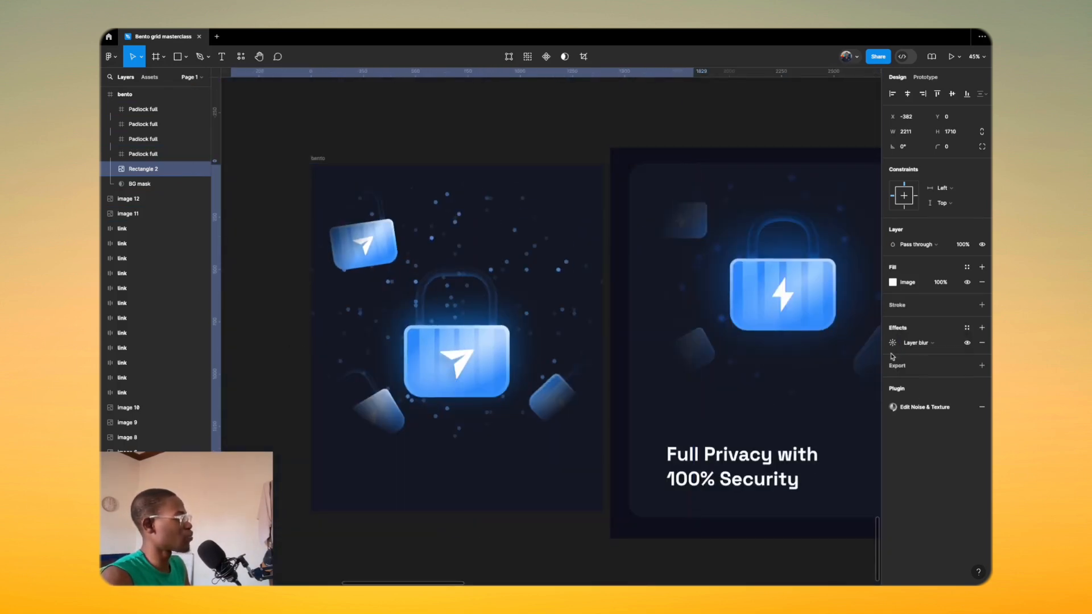
left_click(892, 343)
type("12")
key("Return")
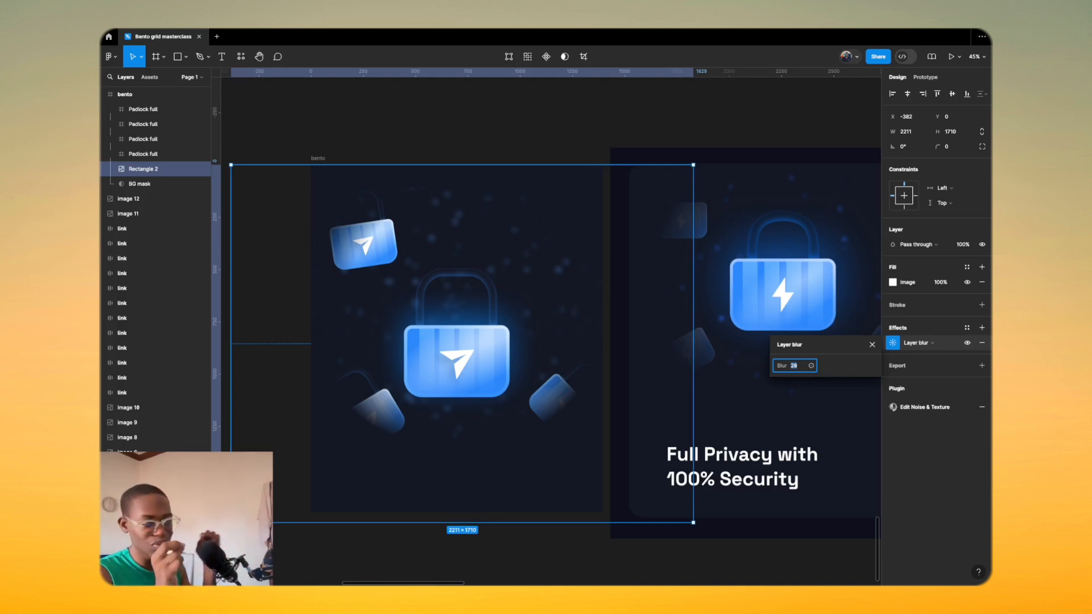
key("shift+Up")
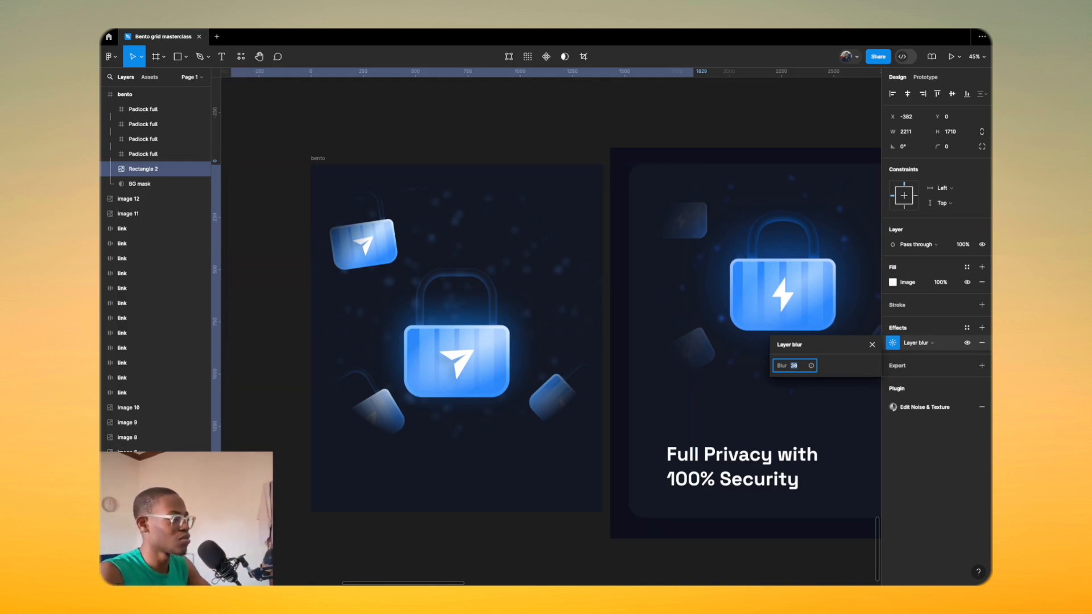
key("shift+Up")
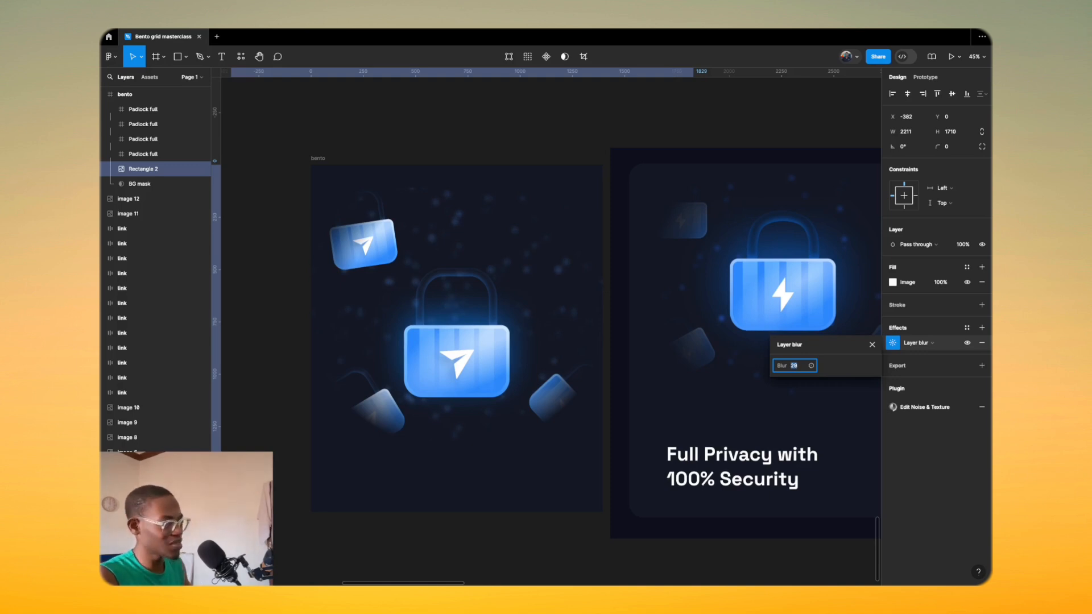
Step: Lower the particle rectangle's layer opacity to about 91% and deselect it
mouse_move(960, 244)
left_mouse_down()
mouse_move(917, 249)
mouse_move(947, 250)
left_mouse_up()
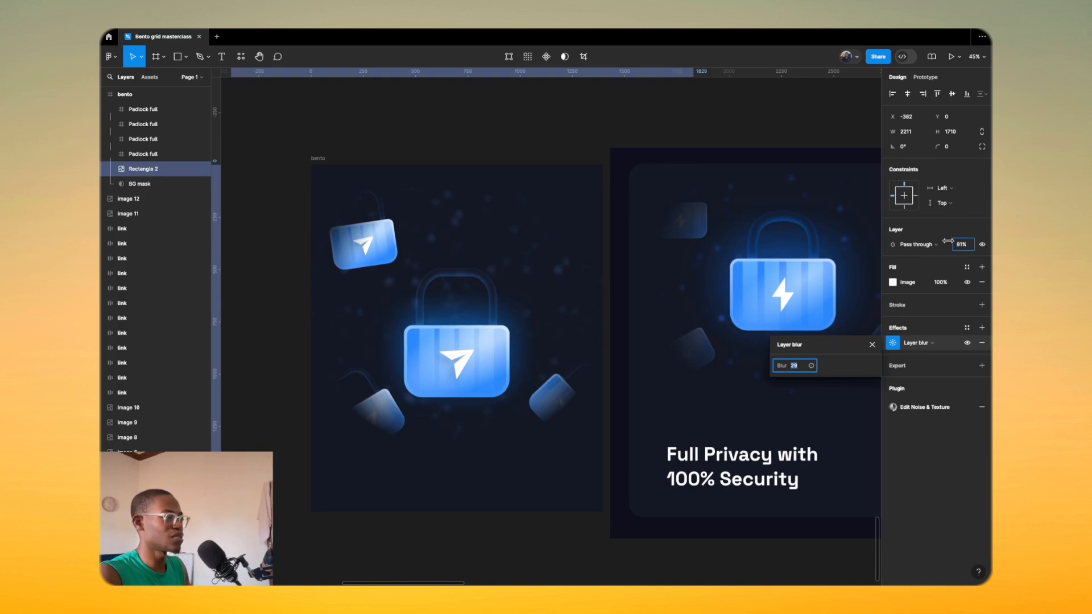
scroll(375, 290, "down", 5)
left_click(460, 492)
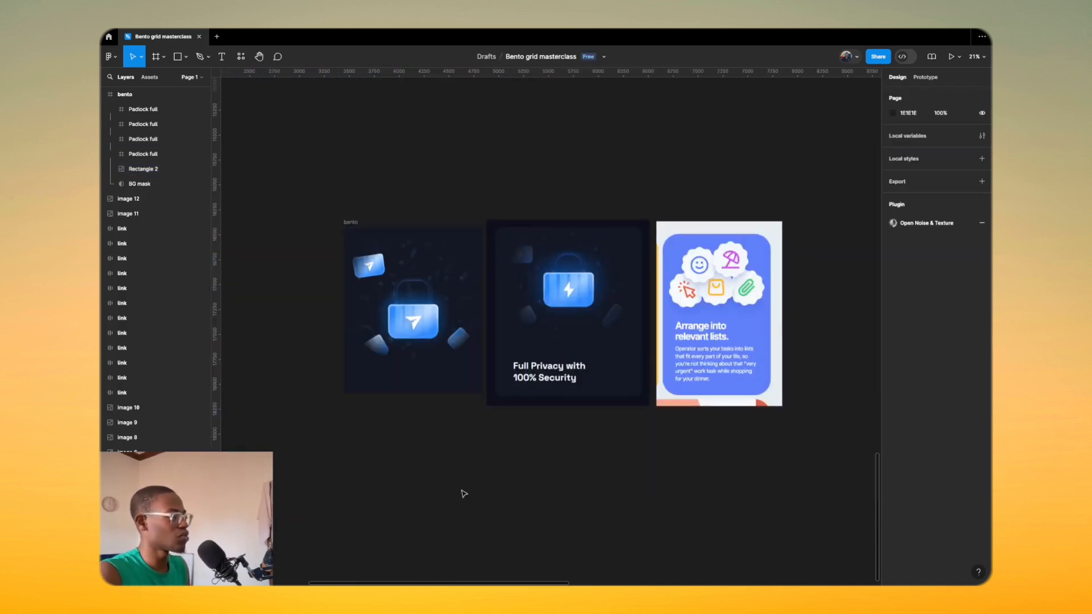
Step: Edit BG mask's radial fill so that its middle D7D7D7 stop sits at 70% with 37% opacity
left_click(193, 184)
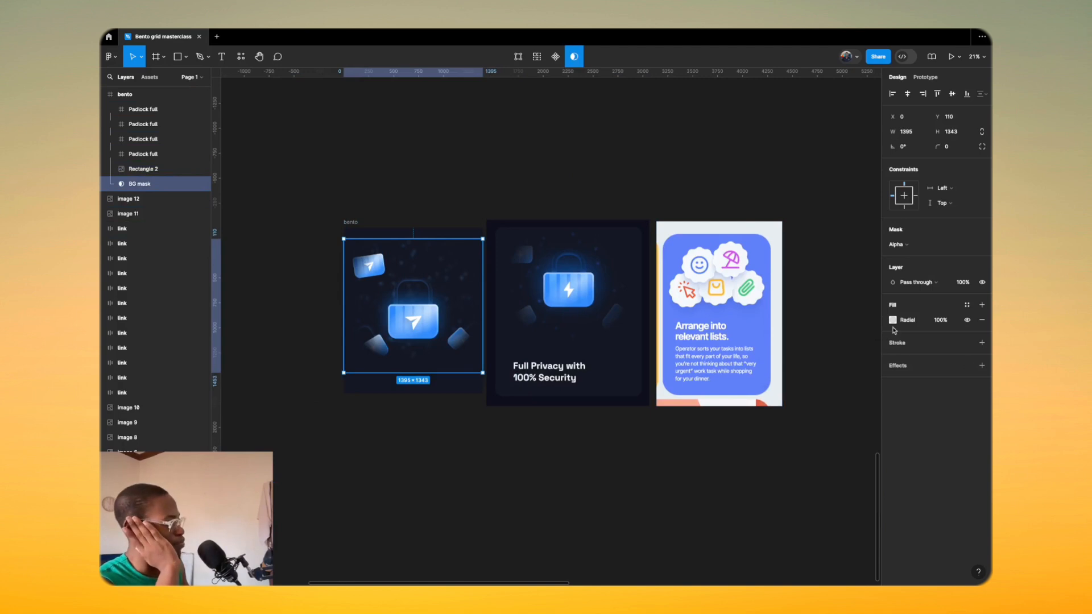
left_click(893, 320)
scroll(418, 367, "up", 5)
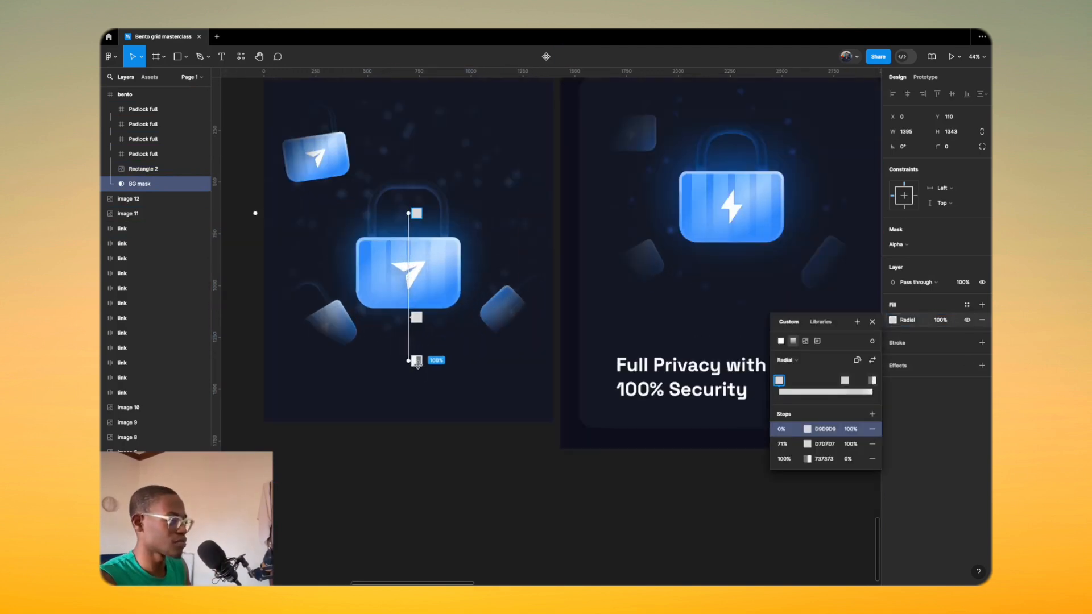
mouse_move(416, 317)
left_mouse_down()
mouse_move(431, 274)
mouse_move(433, 316)
left_mouse_up()
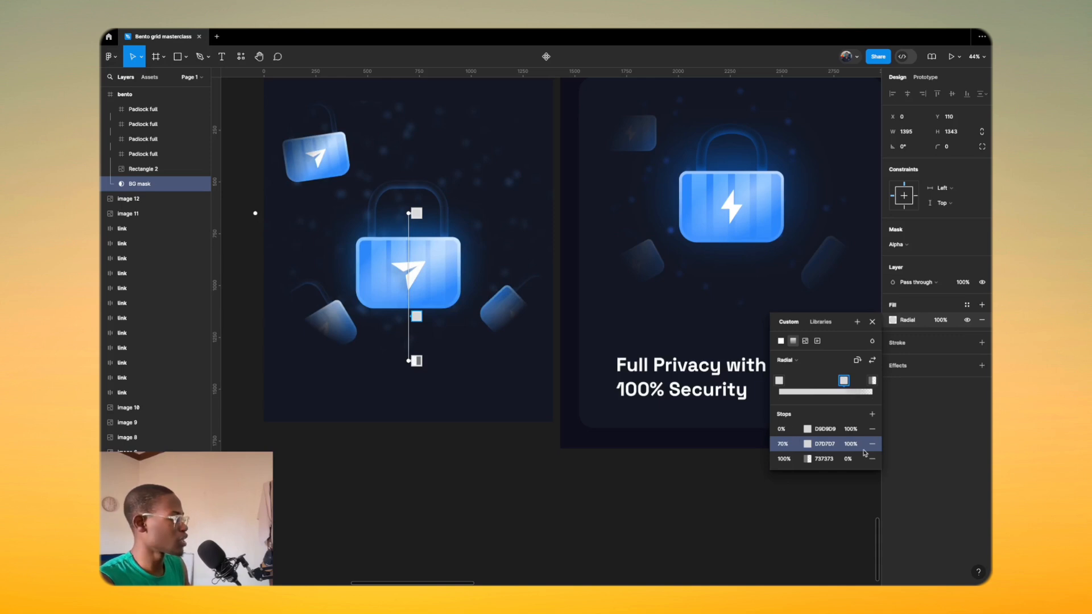
left_click_drag(857, 449, 782, 436)
Step: Add a fully opaque stop at about 58% to the mask gradient, and move the translucent D7D7D7 stop to 87% with 12% opacity
left_click(415, 302)
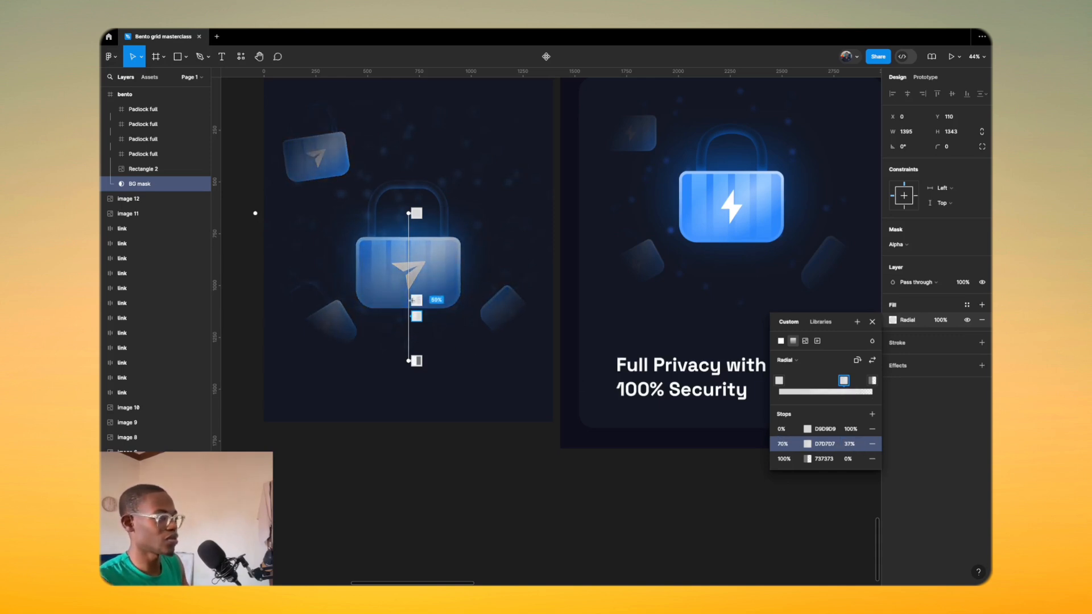
left_click_drag(851, 447, 976, 461)
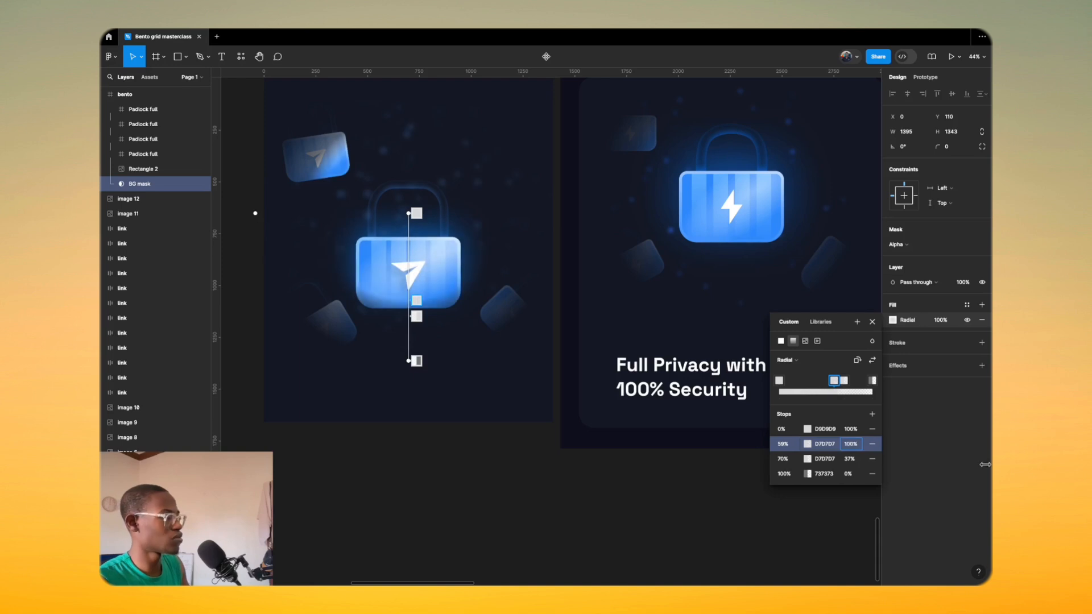
left_click_drag(416, 316, 416, 341)
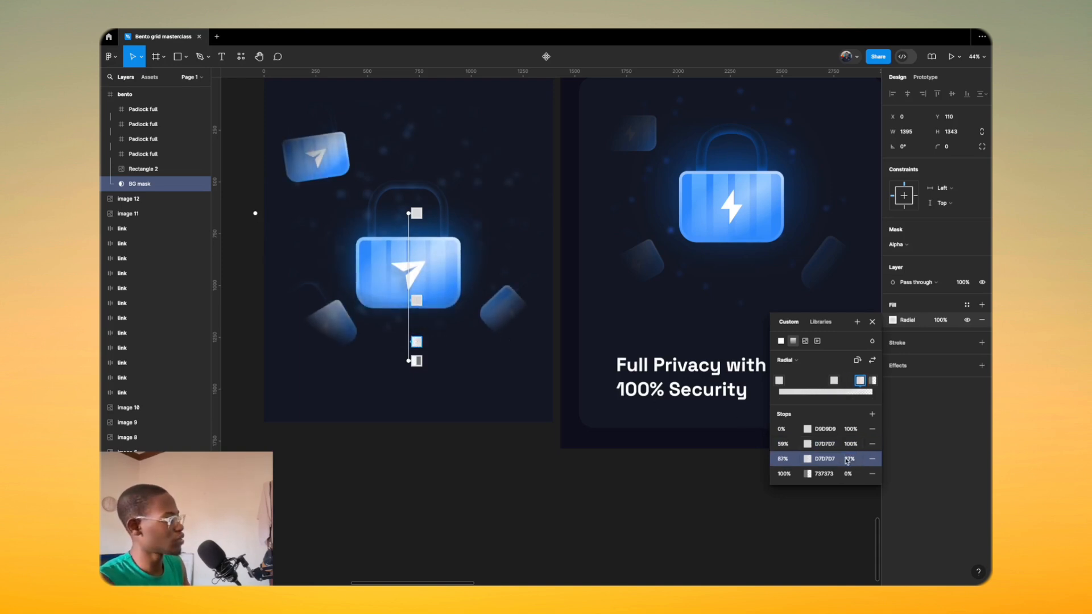
left_click_drag(847, 460, 815, 444)
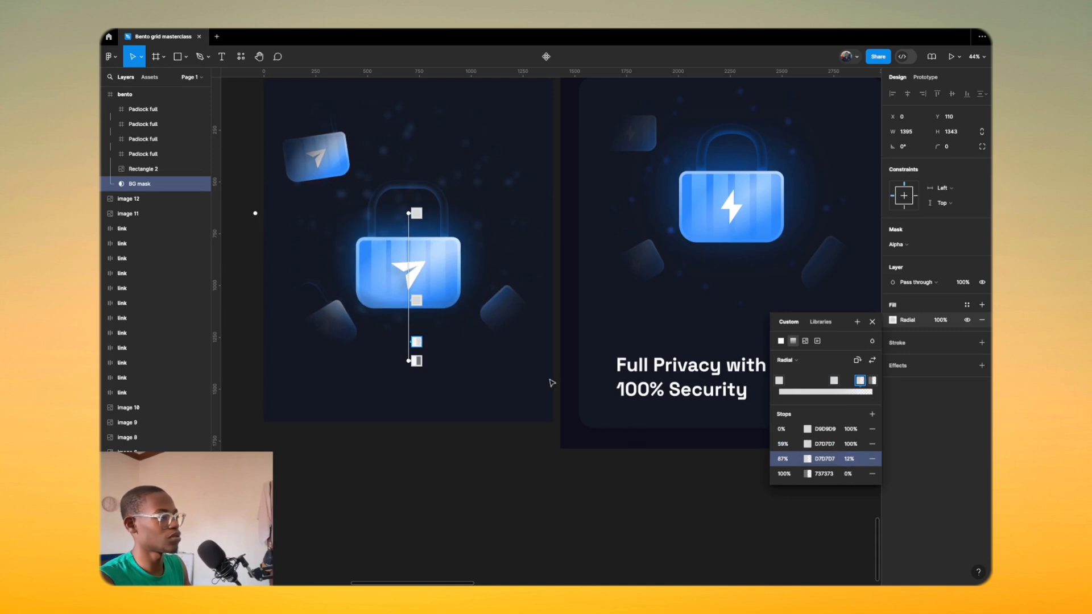
Step: Extend the mask's radial gradient downward and reposition its stops, with the opaque D7D7D7 at 54%, the translucent one at 72% and the transparent one at about 89%
left_click_drag(415, 300, 401, 323)
scroll(415, 341, "down", 5)
scroll(427, 351, "up", 5)
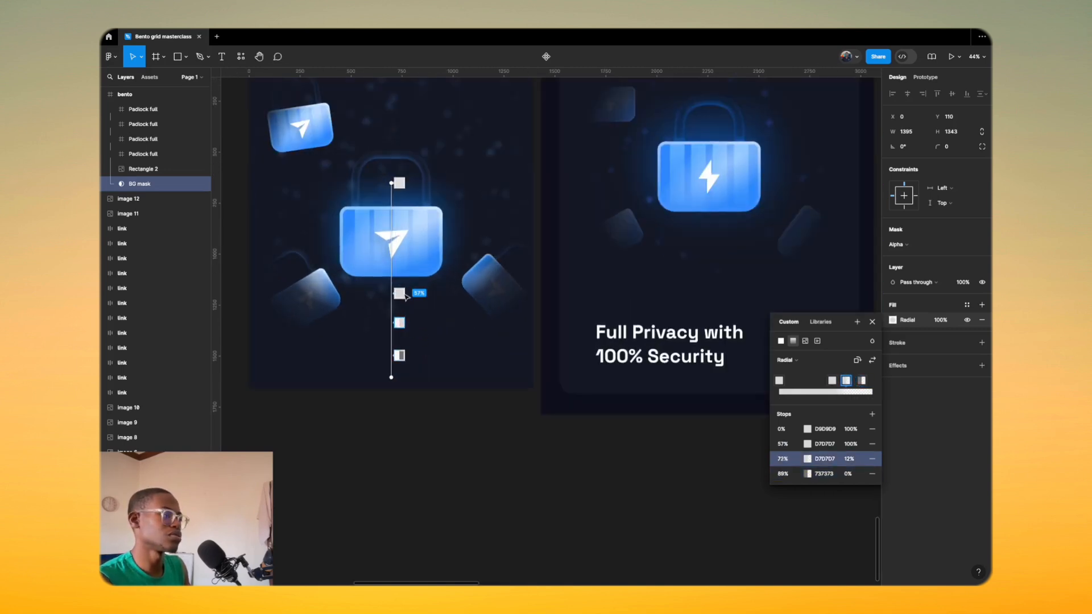
left_click(403, 293)
left_click_drag(405, 292, 406, 288)
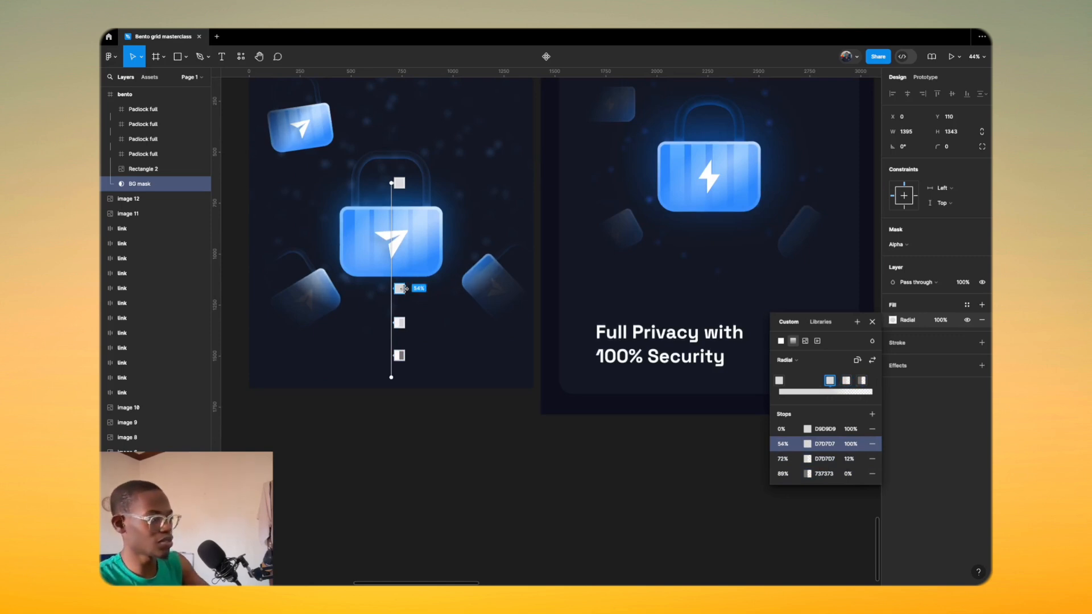
Step: Delete the 54% stop, move the opaque D9D9D9 stop to 60% and the 12% opacity stop to 77%, and deselect the mask
key("Delete")
left_click_drag(399, 183, 399, 331)
left_click(399, 322)
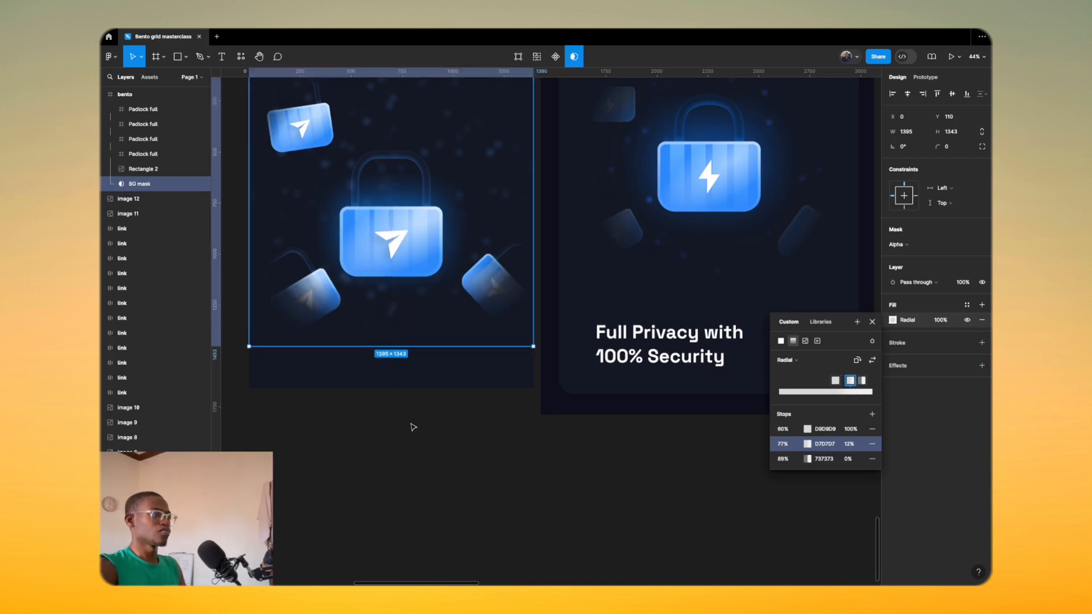
scroll(411, 435, "down", 5)
left_click(414, 446)
scroll(335, 365, "up", 5)
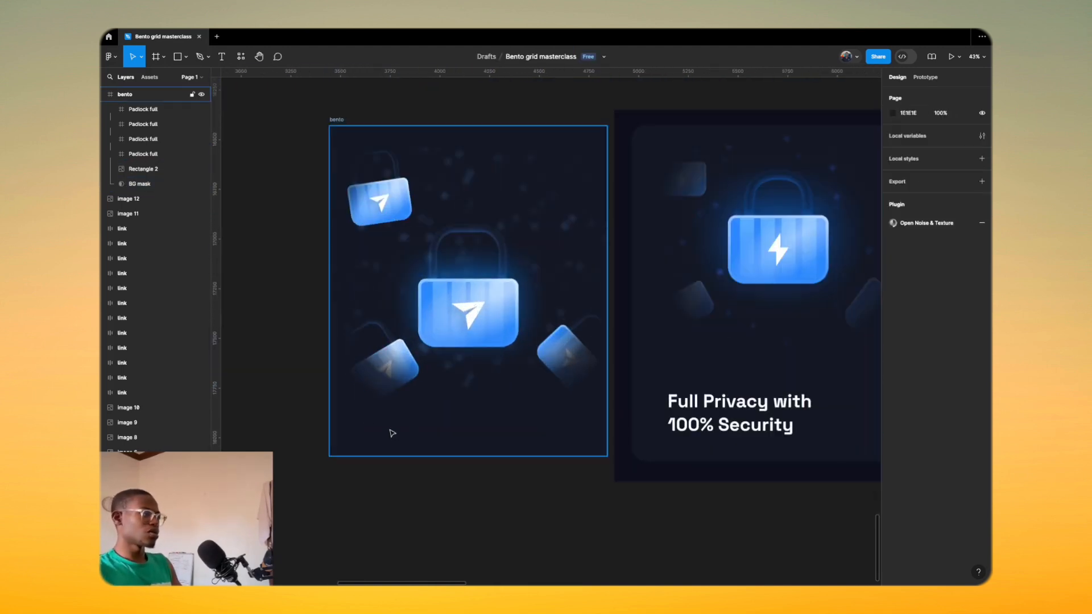
scroll(406, 437, "down", 3)
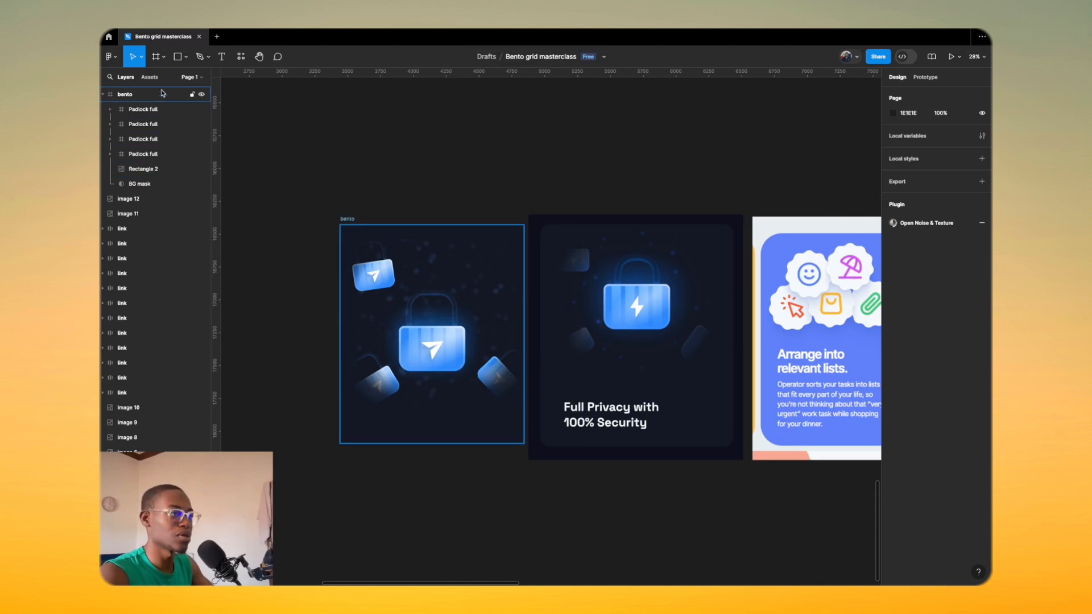
Step: Draw a rectangle about 1380 × 1451 overlapping the bento frame and fill it with black 000000
left_click(178, 56)
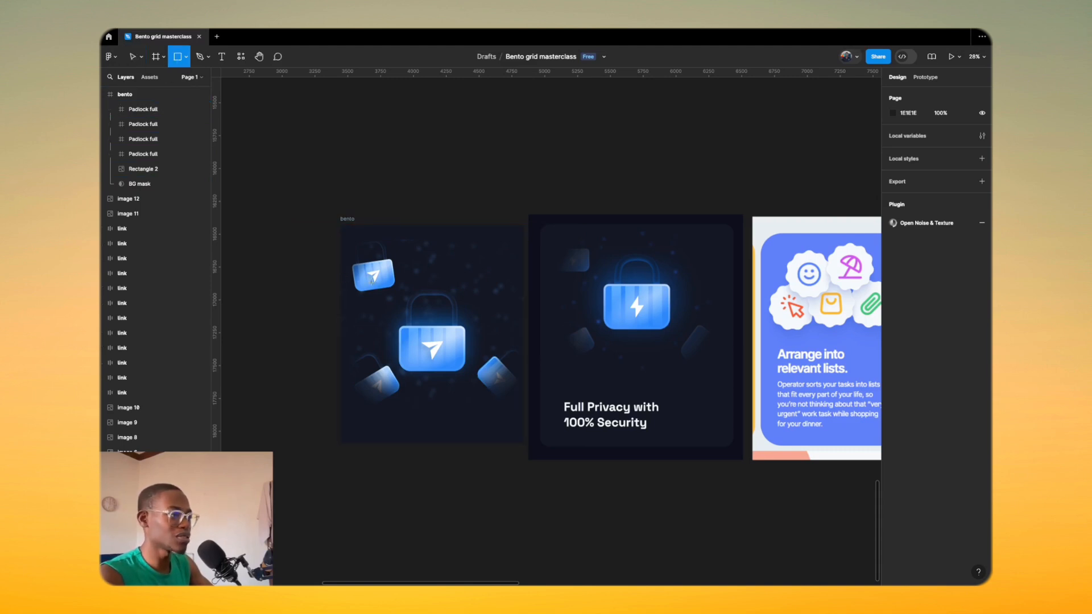
left_click_drag(358, 139, 540, 330)
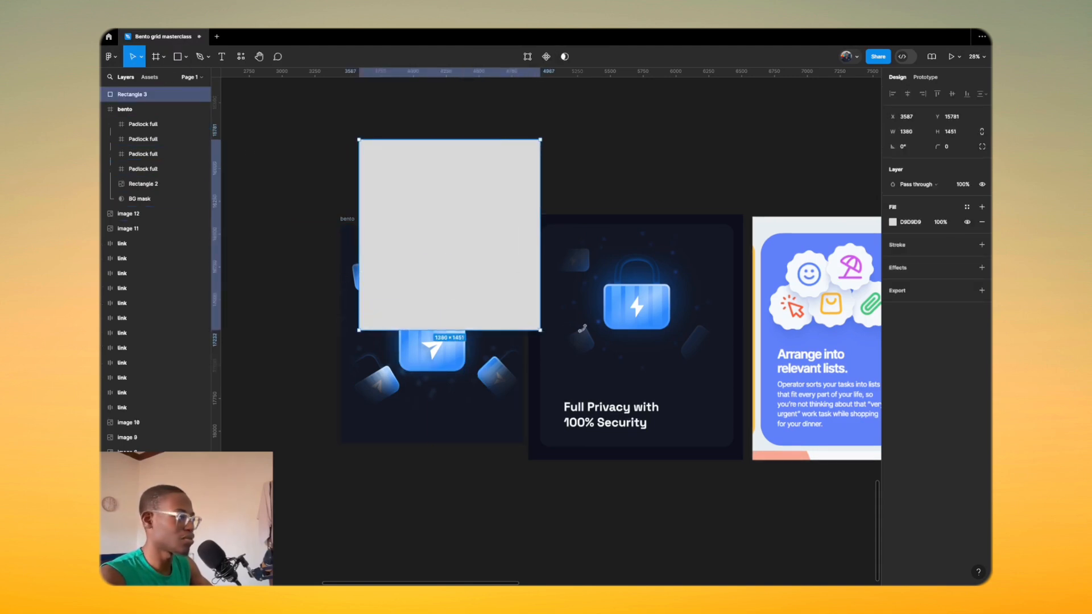
left_click(892, 222)
left_click_drag(850, 333, 727, 409)
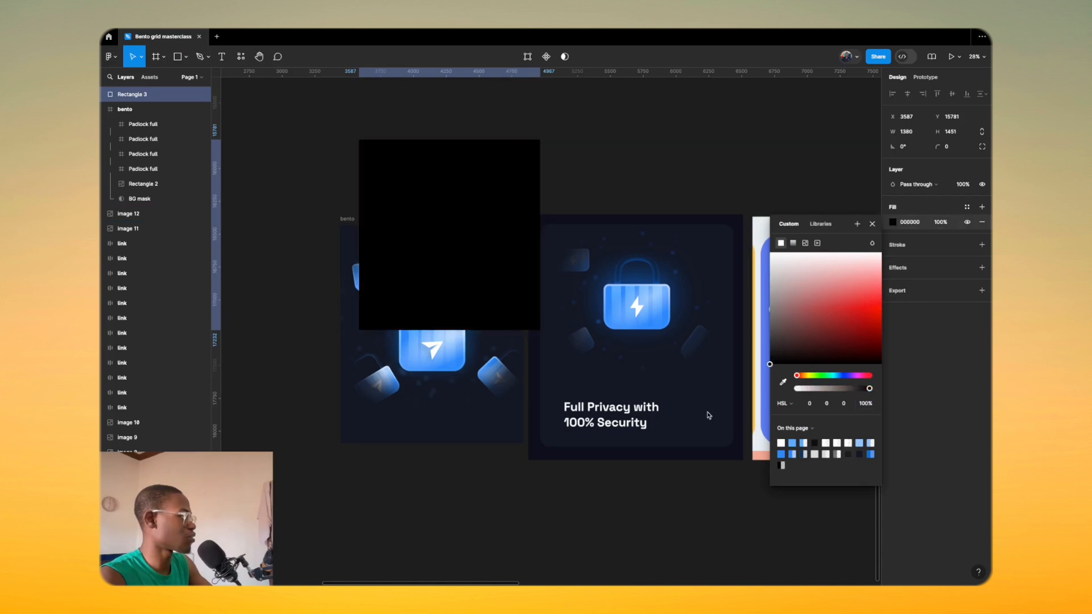
Step: Rename the black rectangle as overlay and place it inside the bento frame above Rectangle 2, covering the card artwork
double_click(132, 94)
type("d")
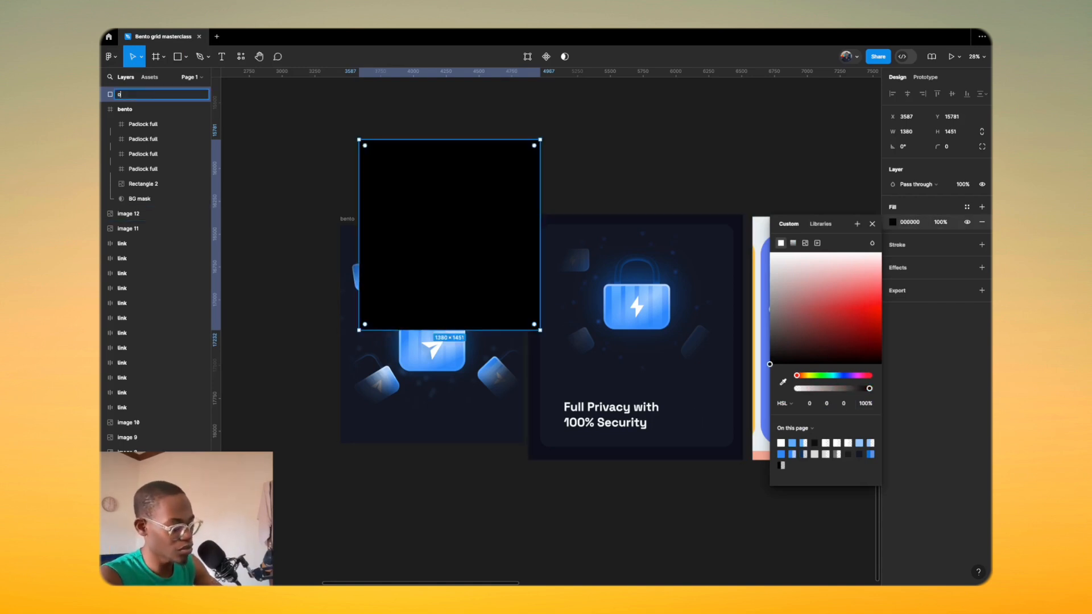
key("Return")
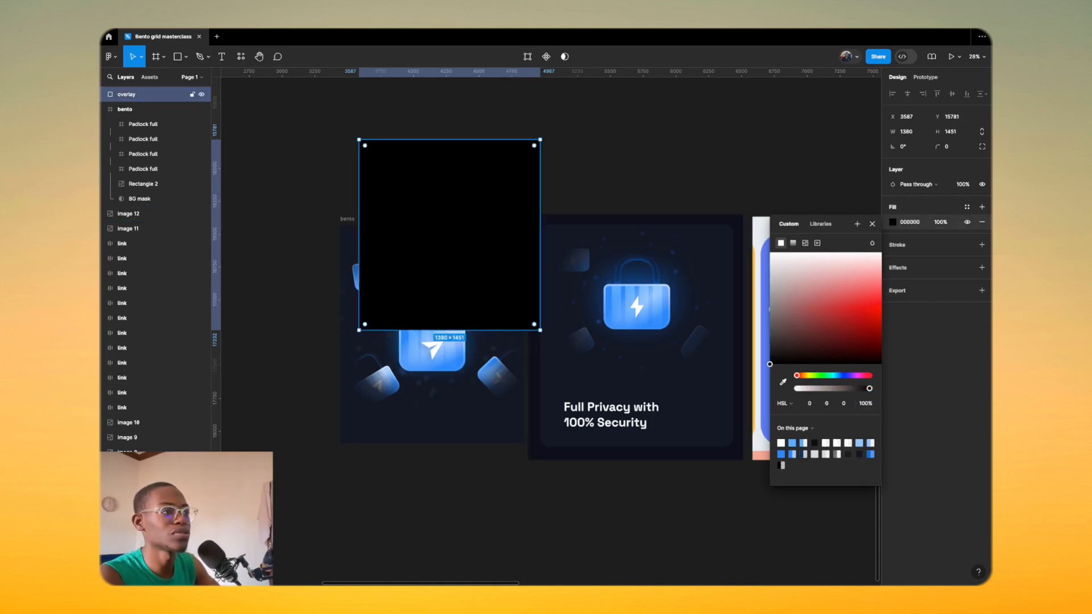
left_click_drag(171, 96, 178, 184)
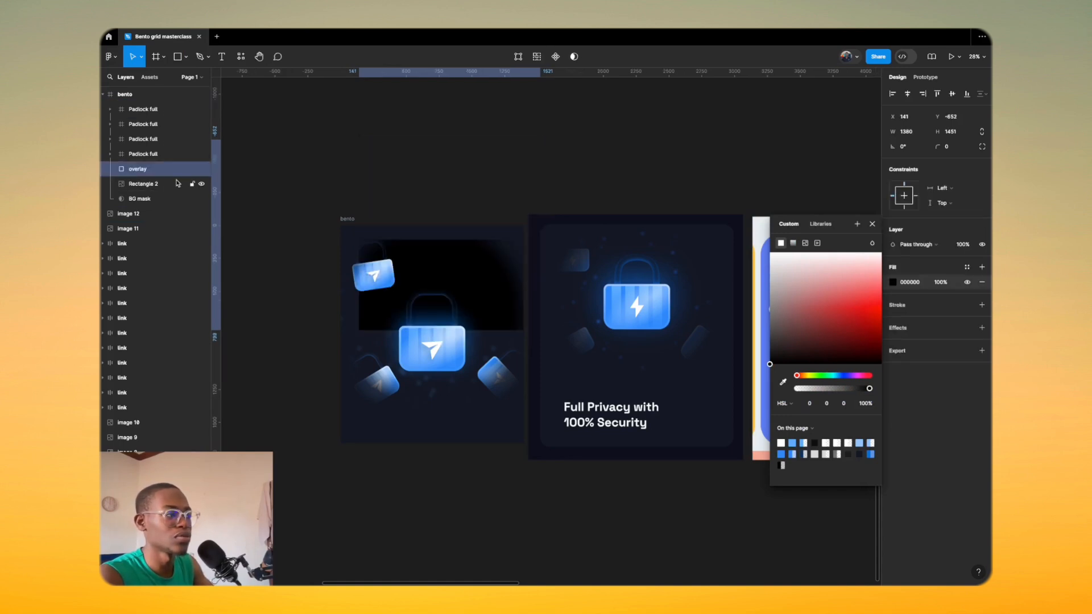
left_click_drag(447, 274, 434, 355)
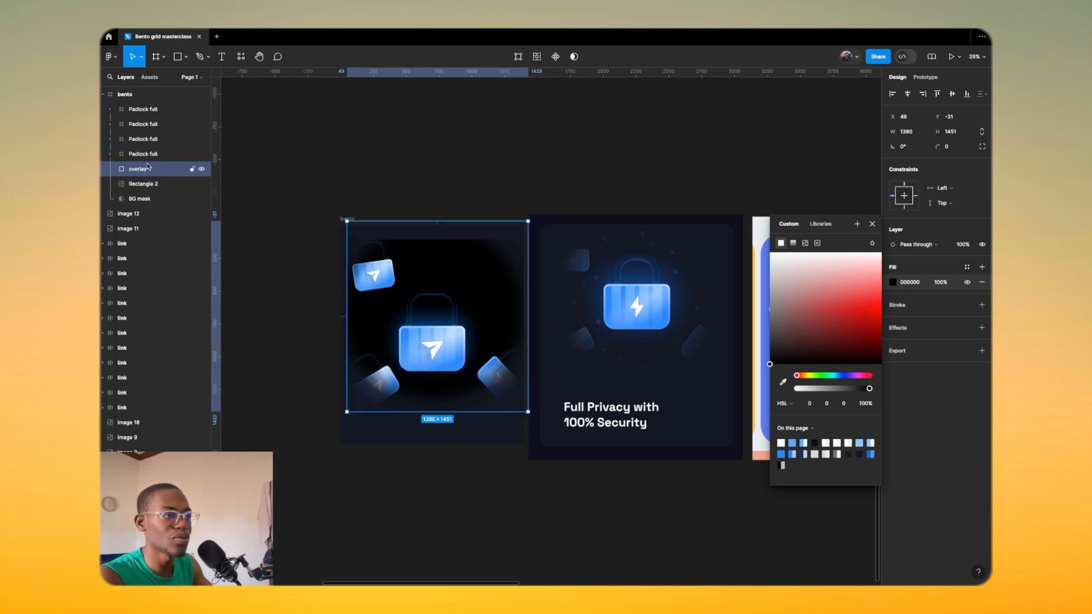
Step: Bring the large central padlock to the front of the bento frame and rename it Padlock full - main
left_click(438, 348)
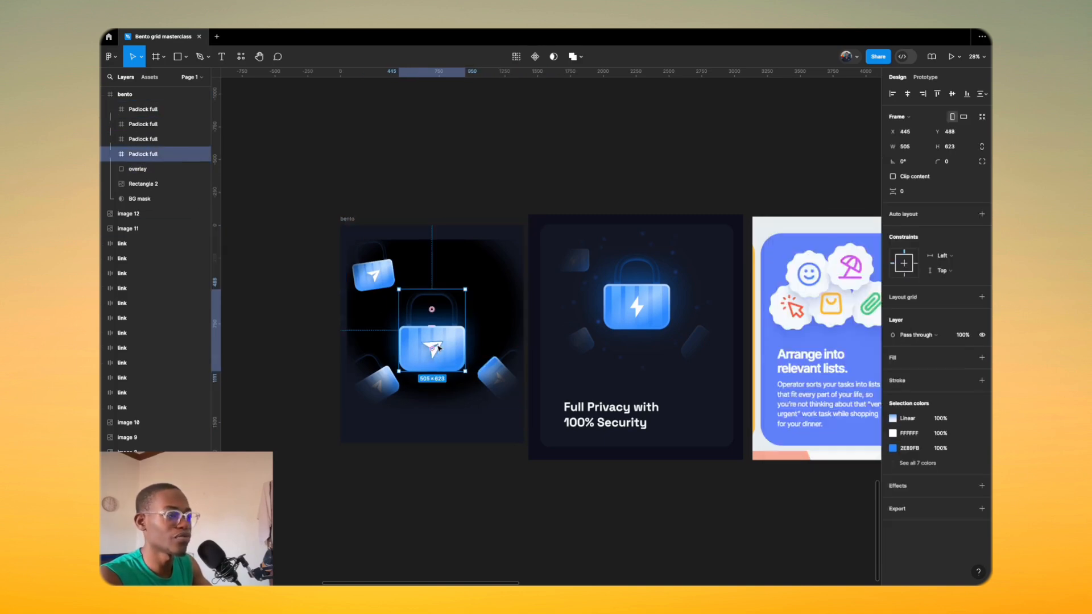
key("ctrl+shift+bracketleft")
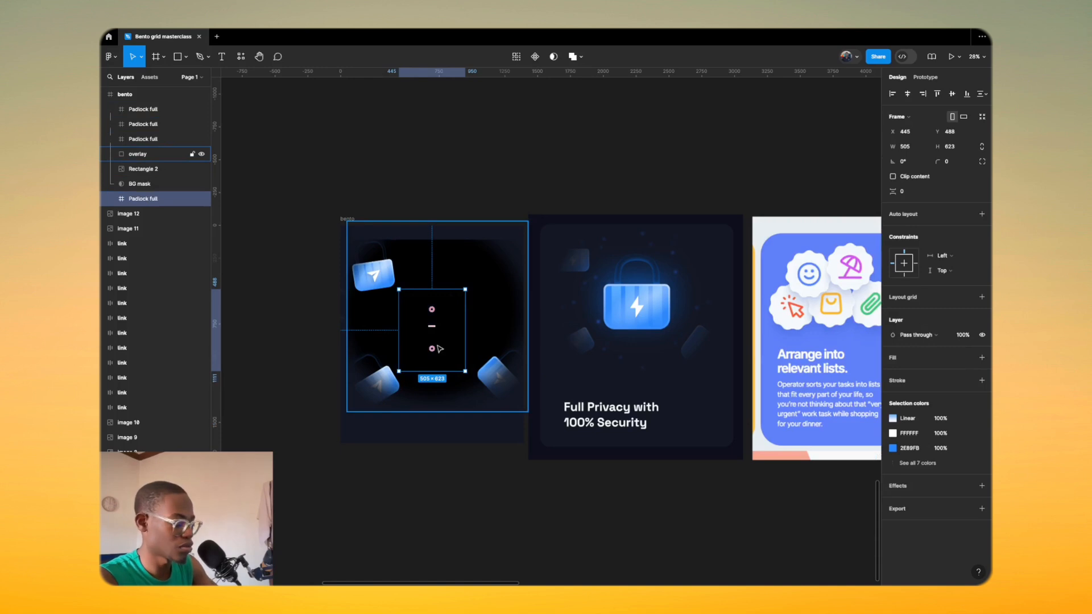
key("ctrl+shift+bracketright")
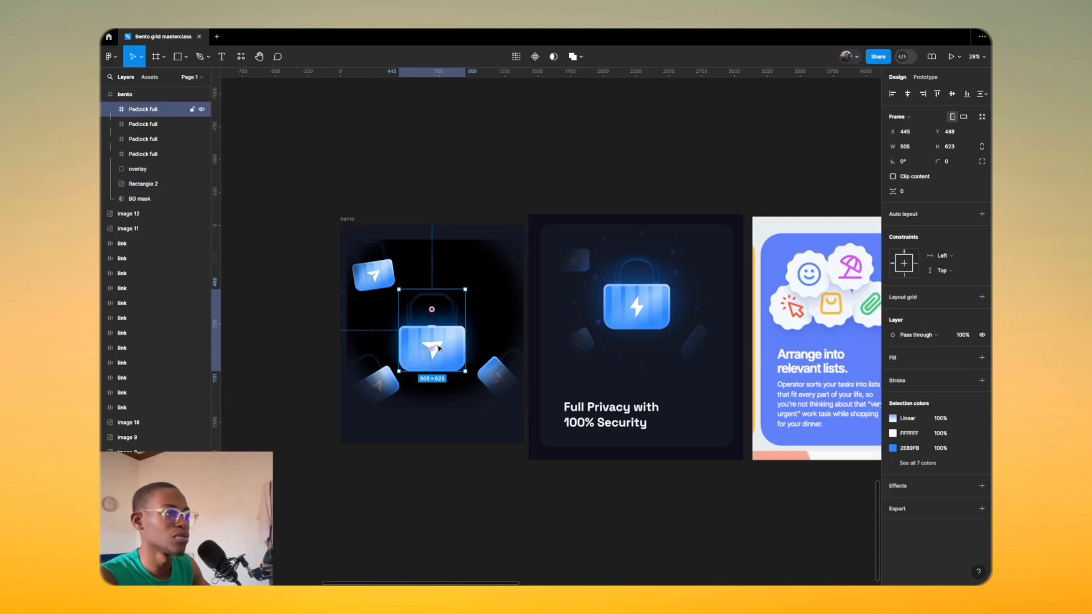
key("ctrl+r")
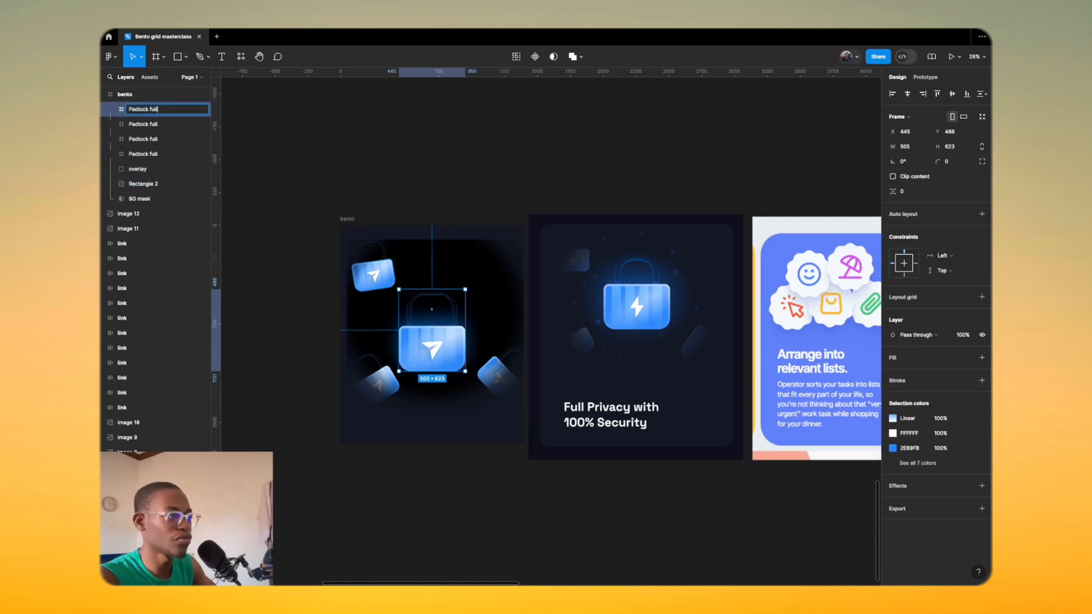
type("- main")
key("Return")
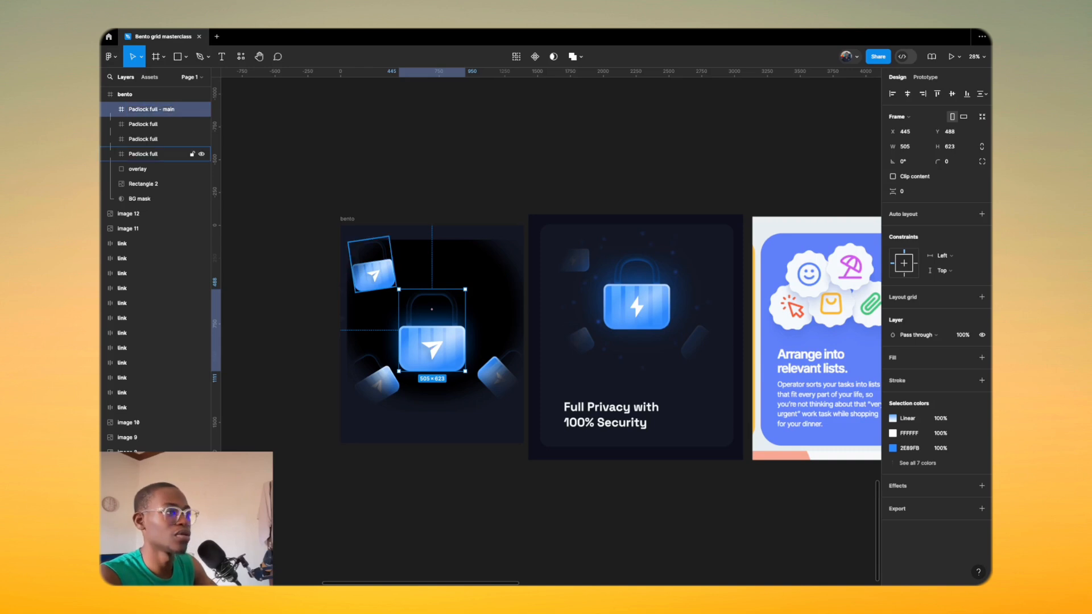
Step: Bring the overlay forward until it sits directly beneath Padlock full - main, above the three smaller padlocks
left_click(137, 169)
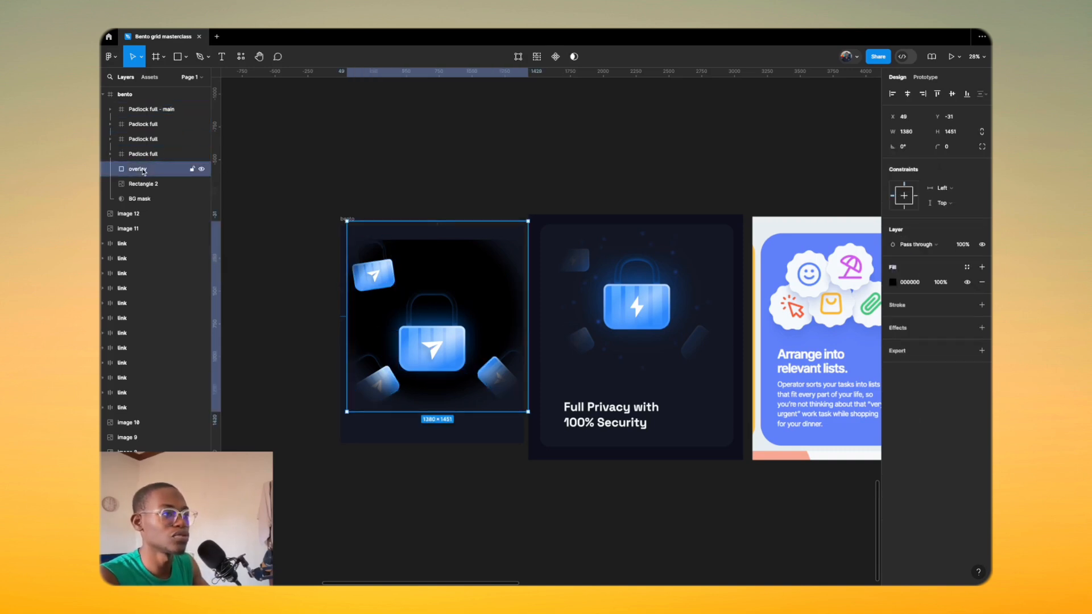
key("ctrl+bracketright")
key("ctrl+bracketright")
key("ctrl+bracketright")
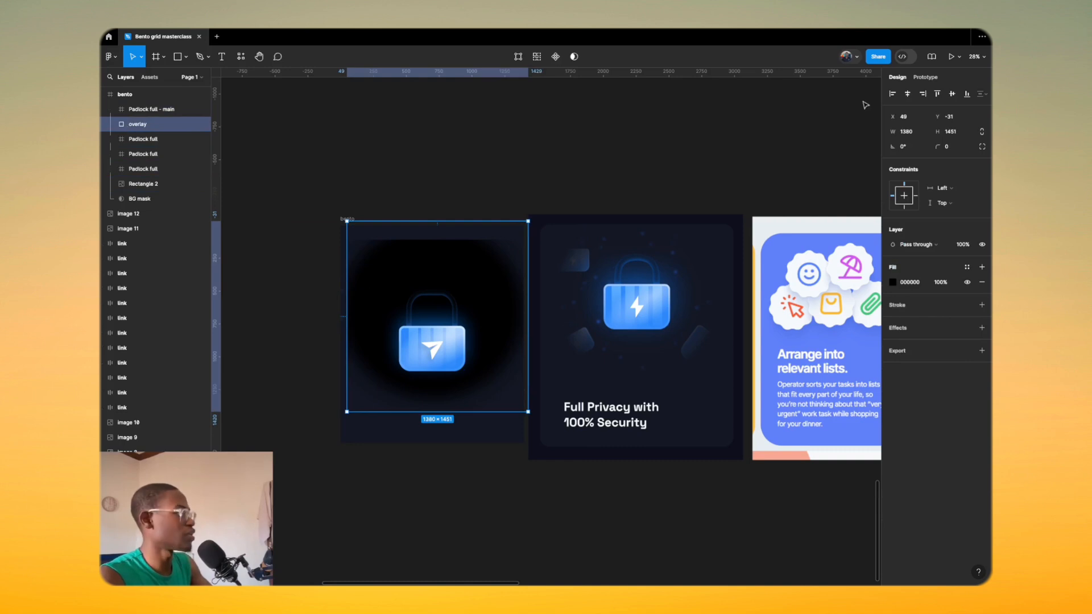
Step: Center the overlay vertically and horizontally in the bento frame and stretch it symmetrically to a height of about 1935
left_click(951, 94)
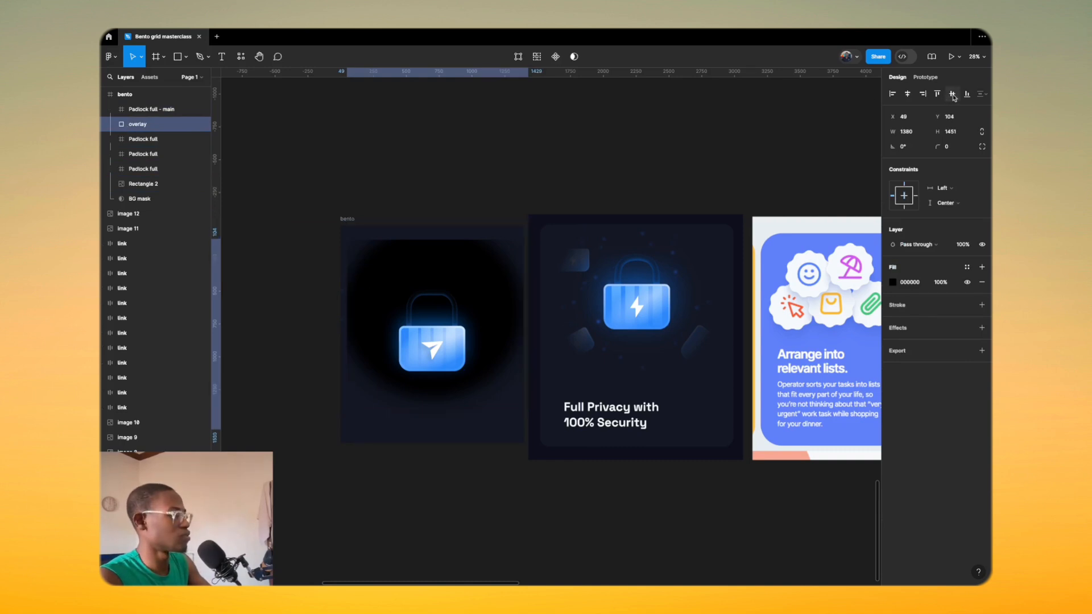
left_click(907, 94)
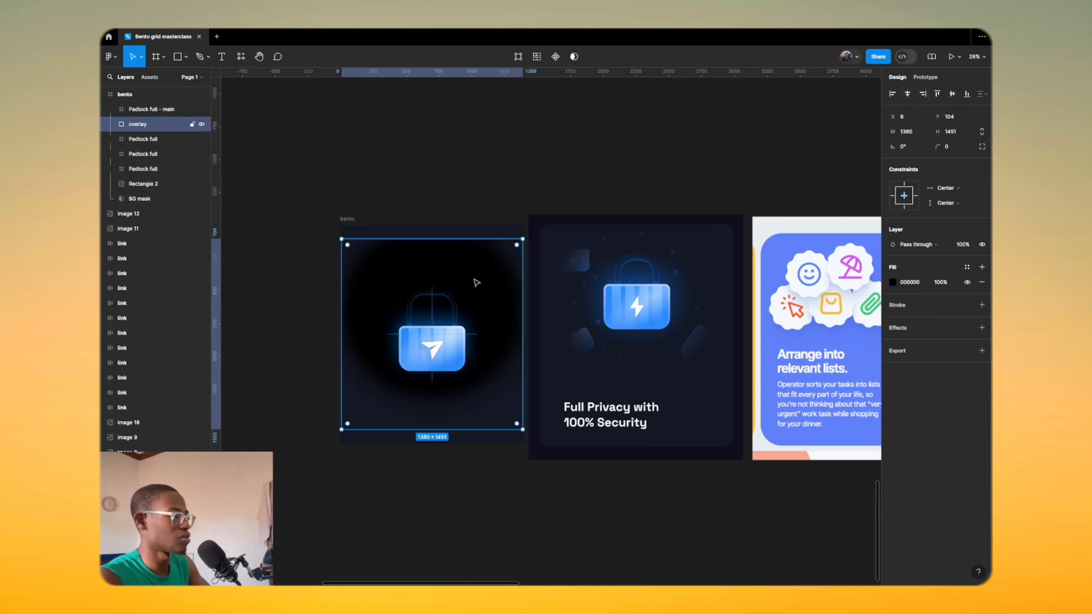
left_click_drag(476, 238, 480, 207)
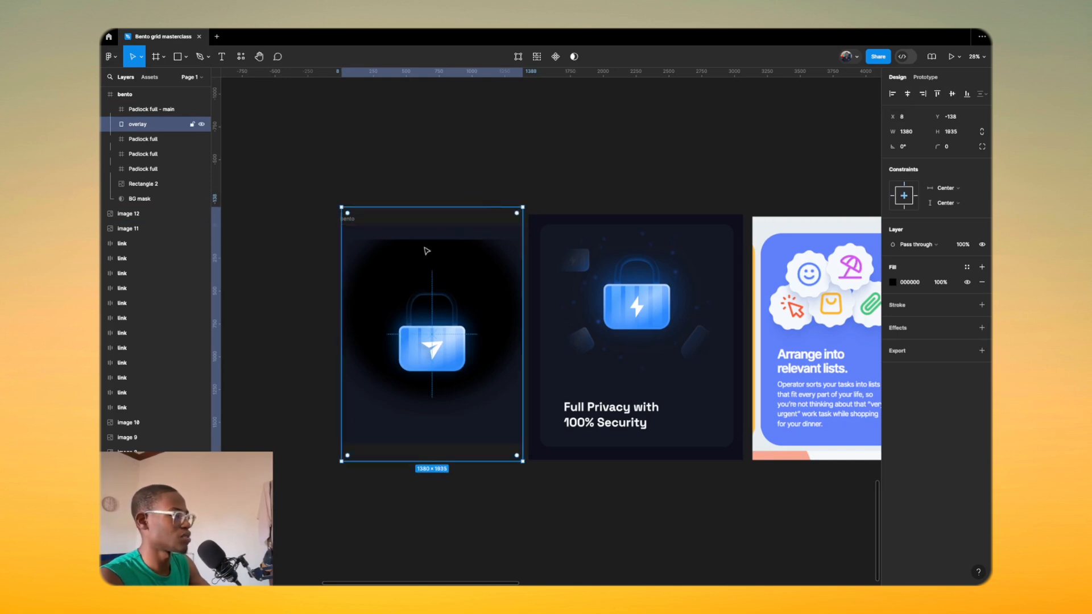
Step: Nudge the centre of the BG mask's radial gradient slightly upward
left_click(149, 197, "shift")
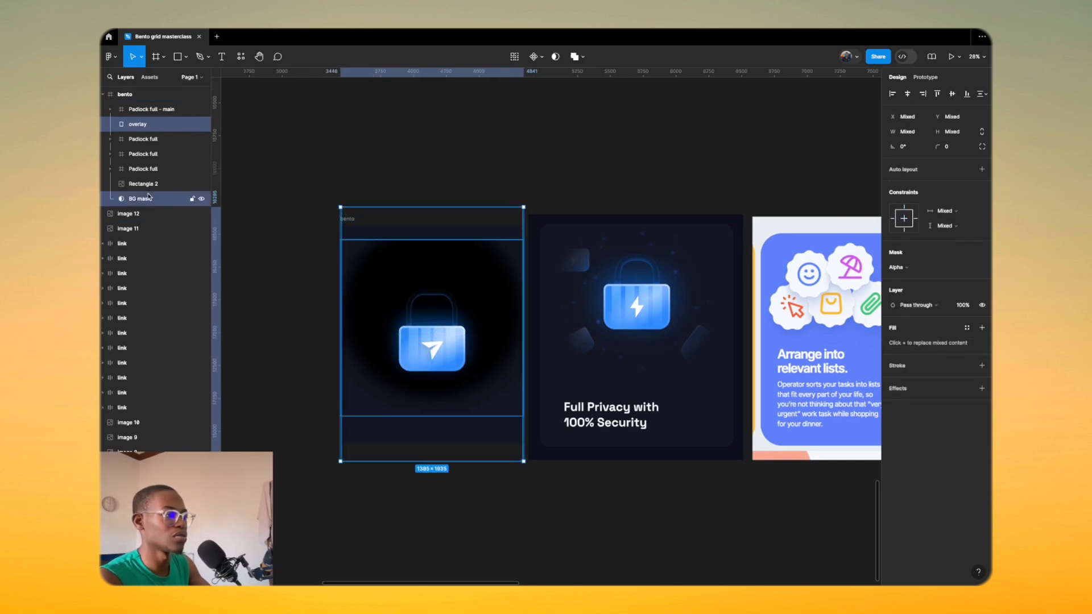
left_click(177, 198)
left_click(892, 320)
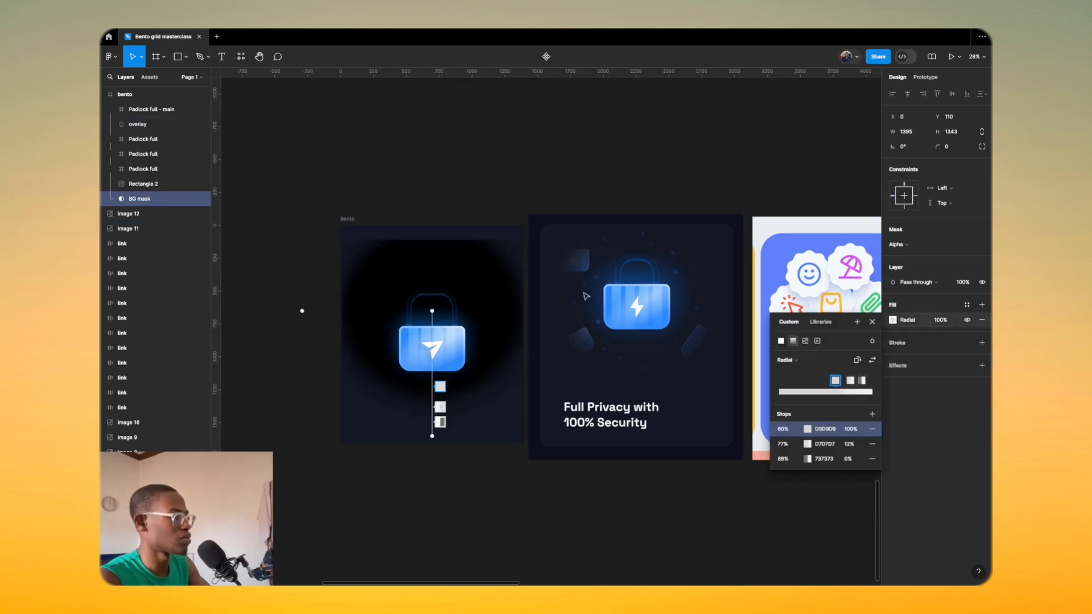
mouse_move(433, 310)
left_mouse_down()
mouse_move(434, 323)
mouse_move(432, 308)
left_mouse_up()
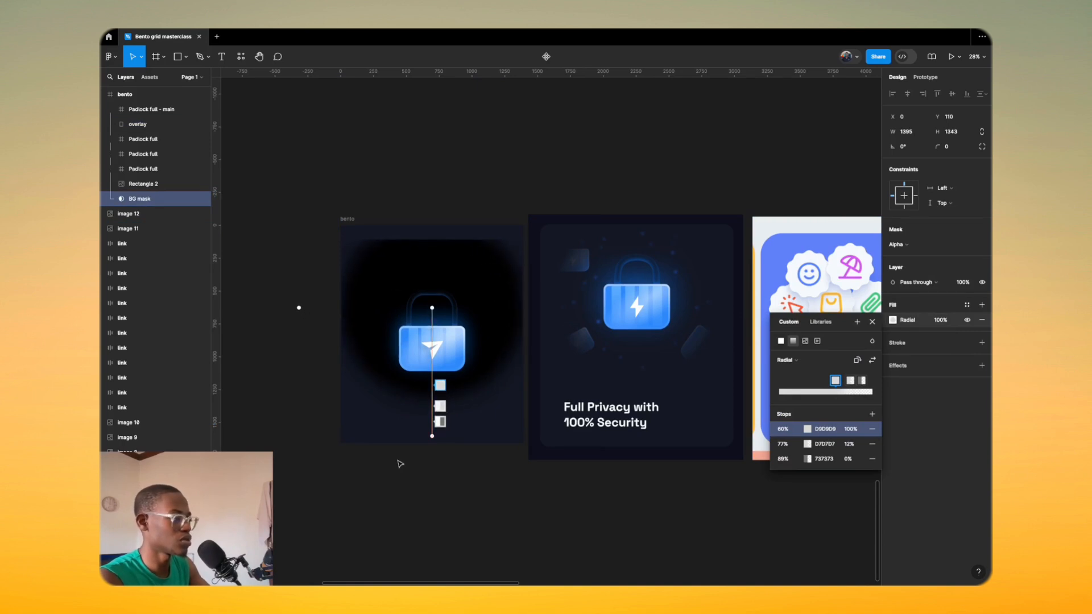
Step: Set the overlay's black fill opacity to 10%
left_click(154, 124, "shift")
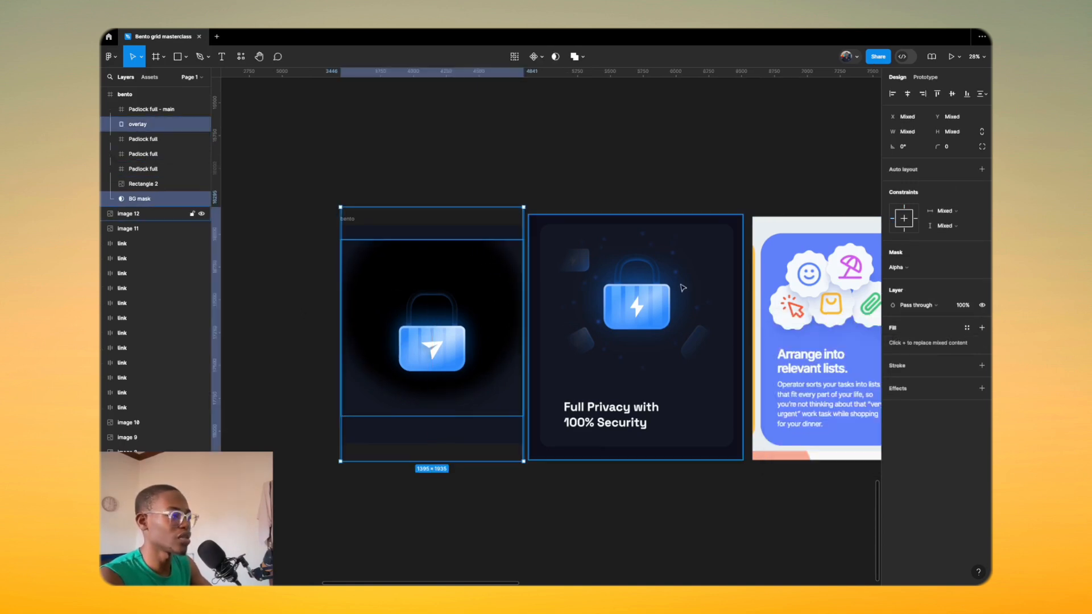
left_click(163, 128)
left_click(941, 283)
type("10")
key("Return")
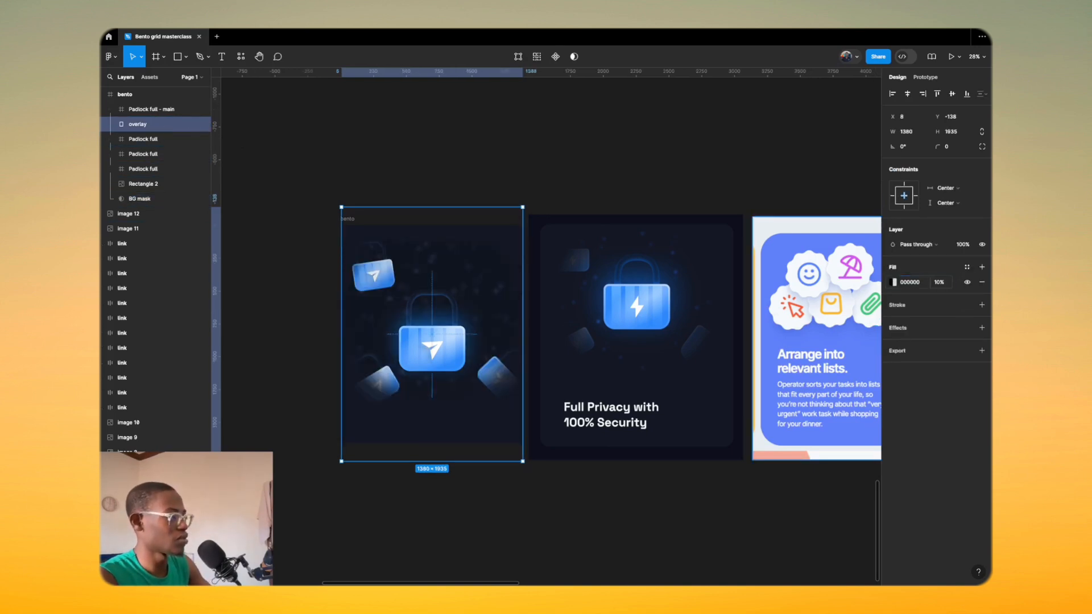
Step: Lower the centre of the BG mask's radial gradient slightly, shorten its radius, and move its first colour stop to 49%
scroll(449, 178, "up", 5)
left_click_drag(469, 274, 538, 231)
scroll(512, 245, "down", 3)
scroll(458, 300, "down", 4)
left_click(142, 198)
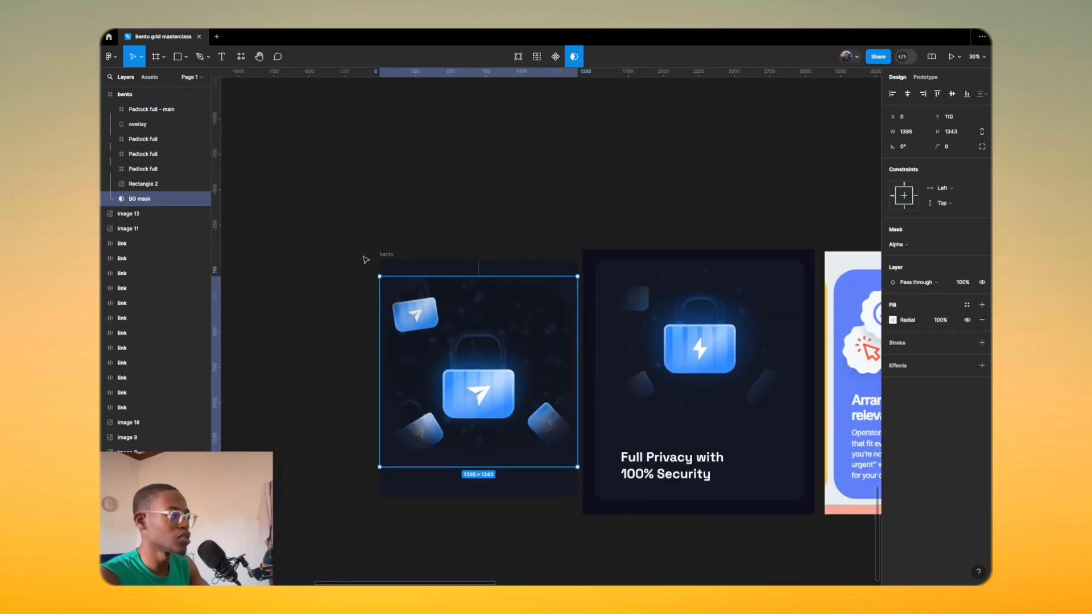
left_click(893, 319)
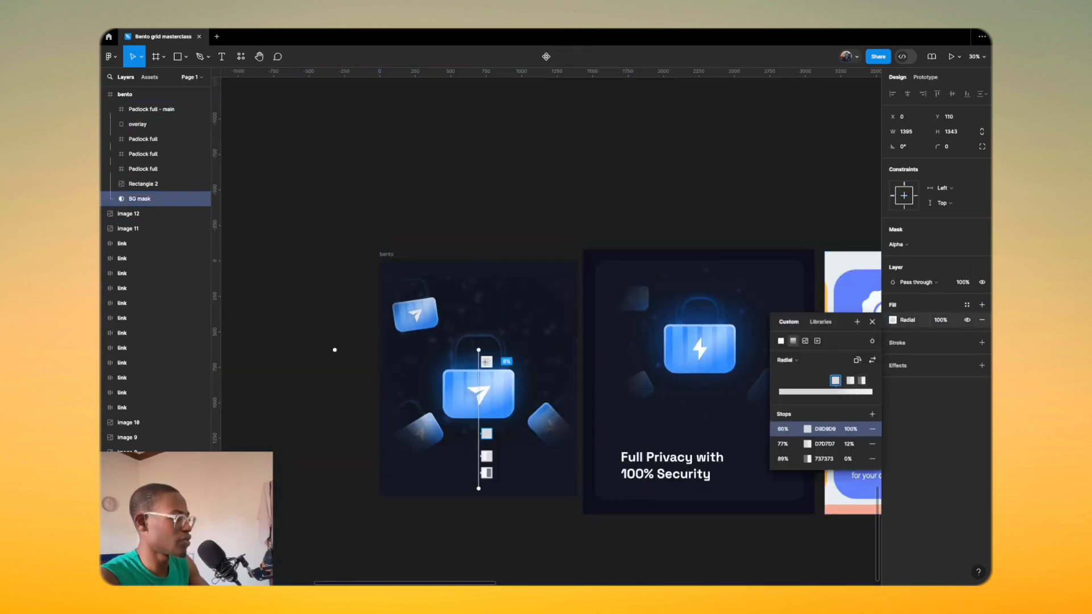
left_click_drag(475, 348, 479, 374)
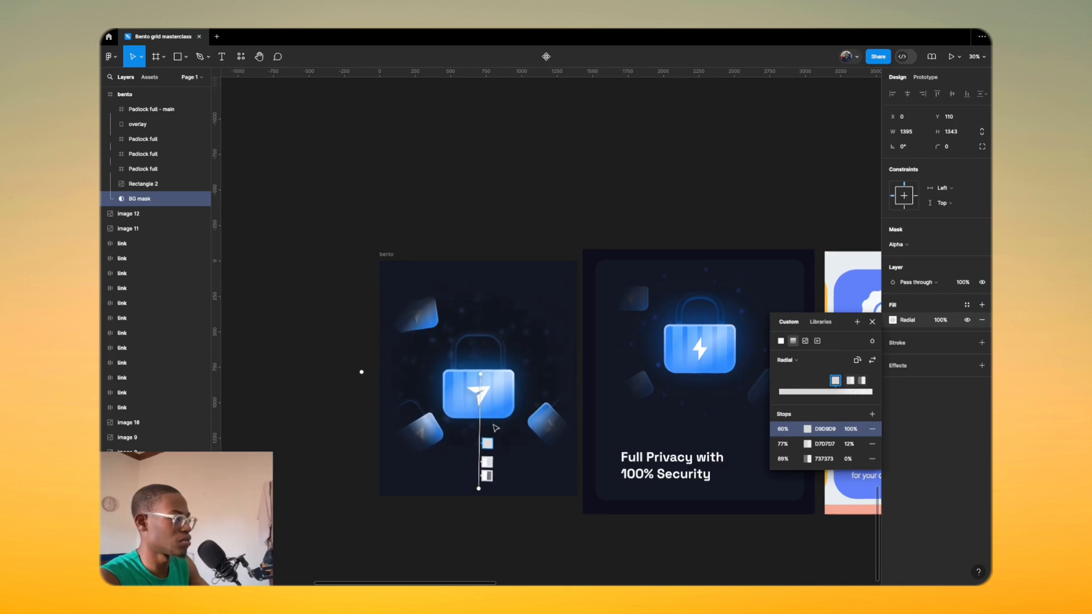
left_click_drag(485, 437, 487, 425)
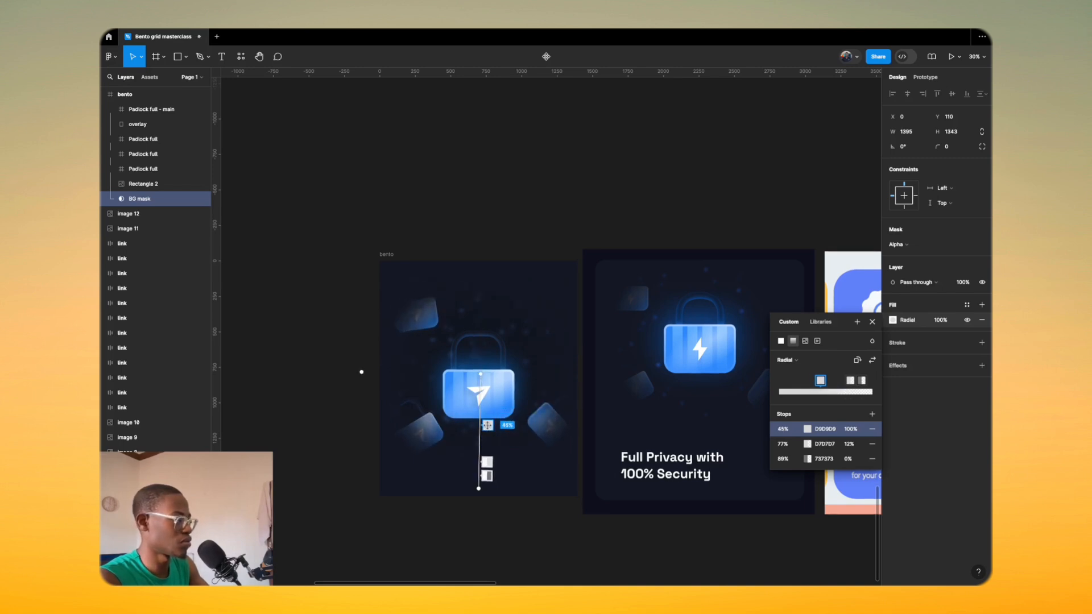
left_click_drag(478, 373, 478, 359)
left_click_drag(476, 488, 476, 466)
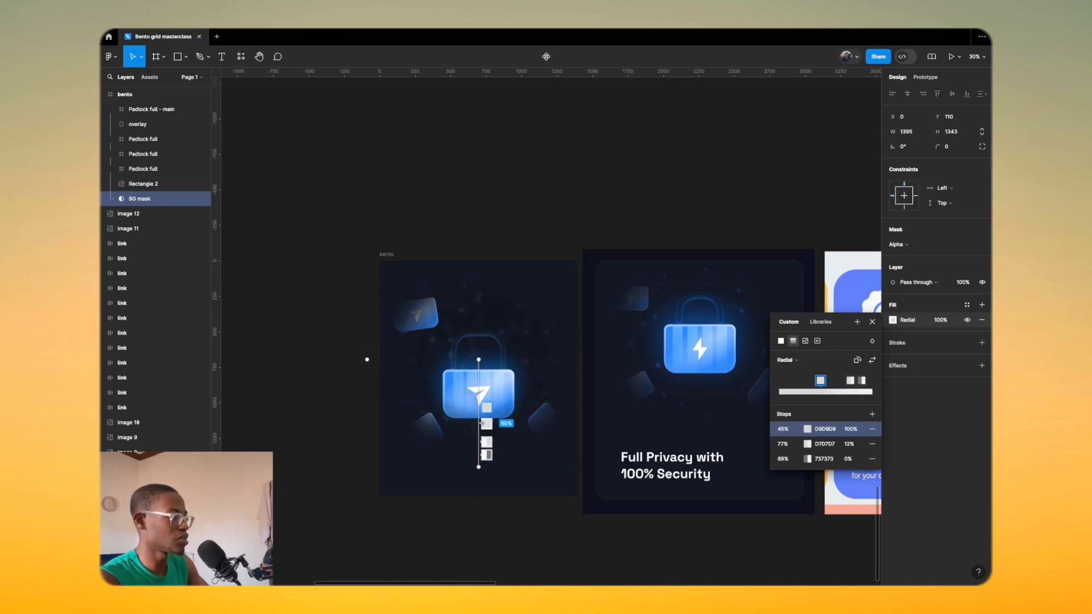
left_click_drag(487, 410, 487, 413)
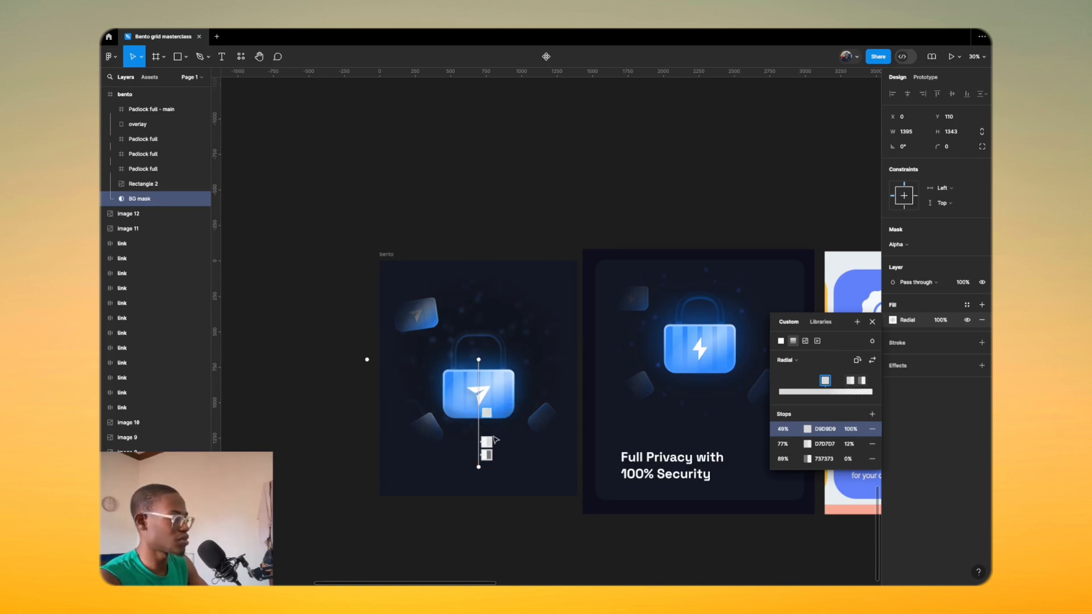
Step: Set the opacity of the BG mask's 77% gradient stop to 18% and move the transparent last stop to 97%
left_click_drag(851, 443, 858, 473)
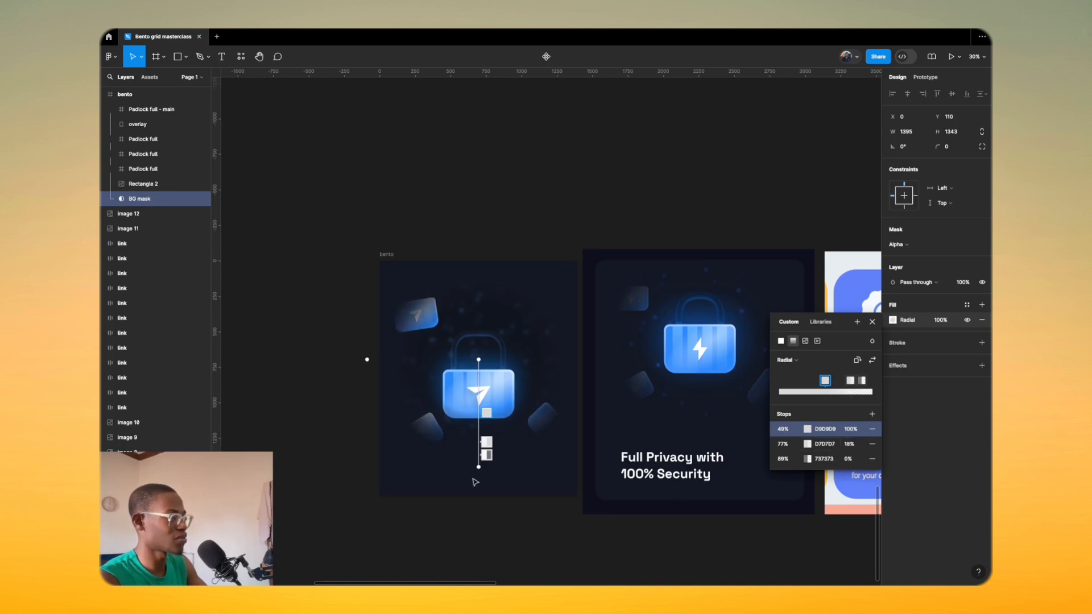
left_click_drag(486, 455, 480, 473)
key("Escape")
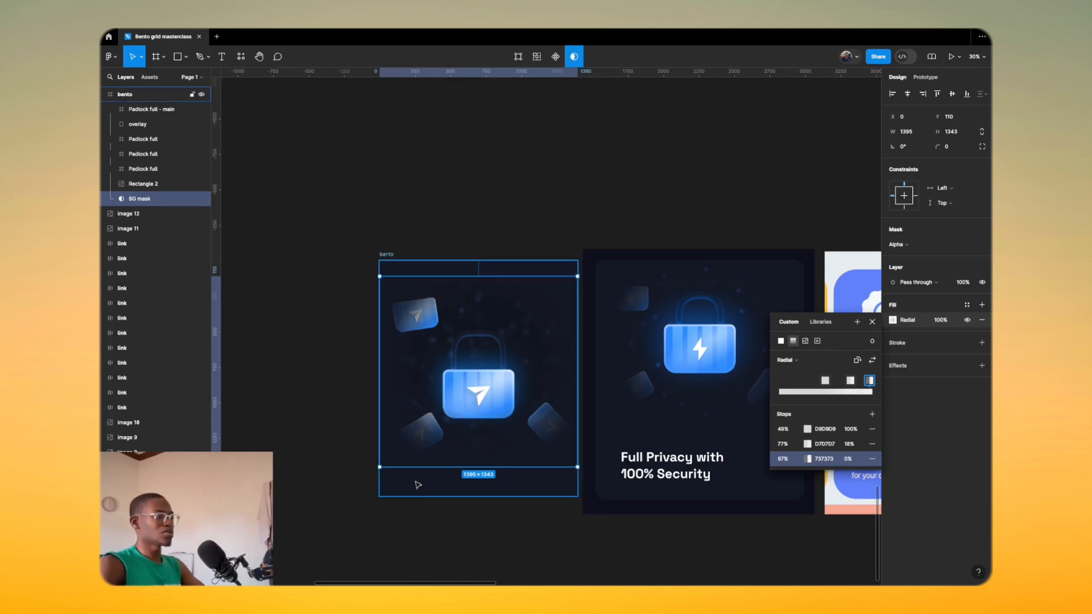
left_click(419, 524)
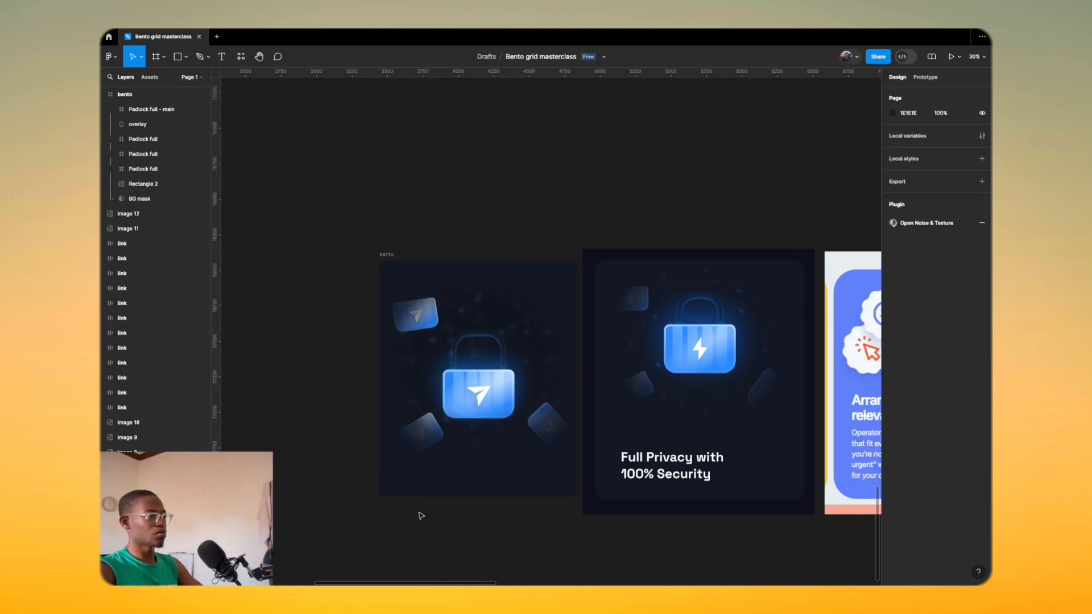
Step: Try overlay fill opacities of 80% and 50%, and settle on 30%
left_click(148, 126)
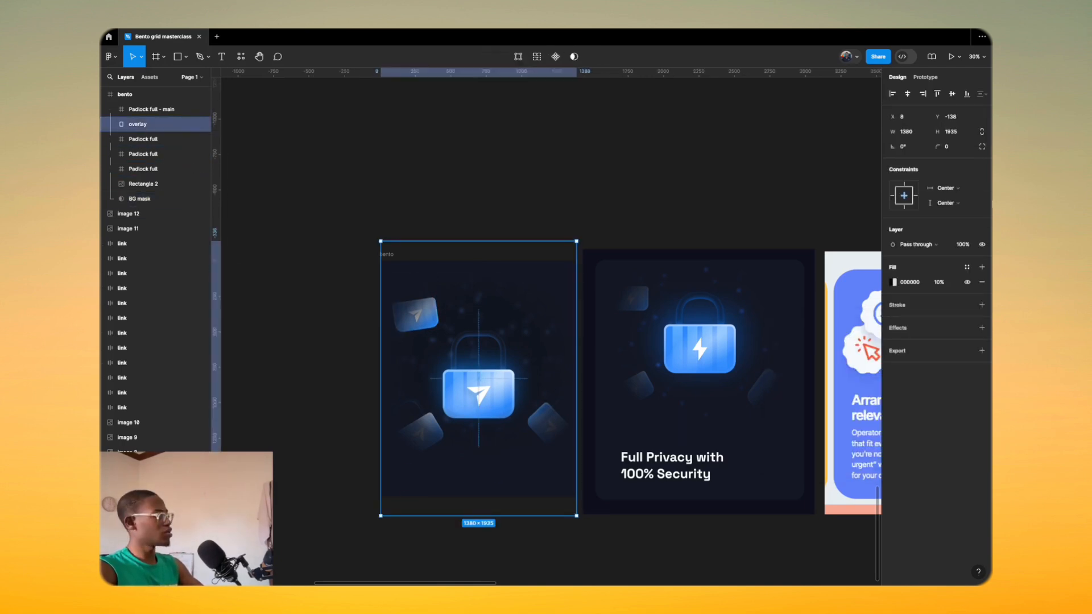
left_click(939, 282)
type("70")
key("Return")
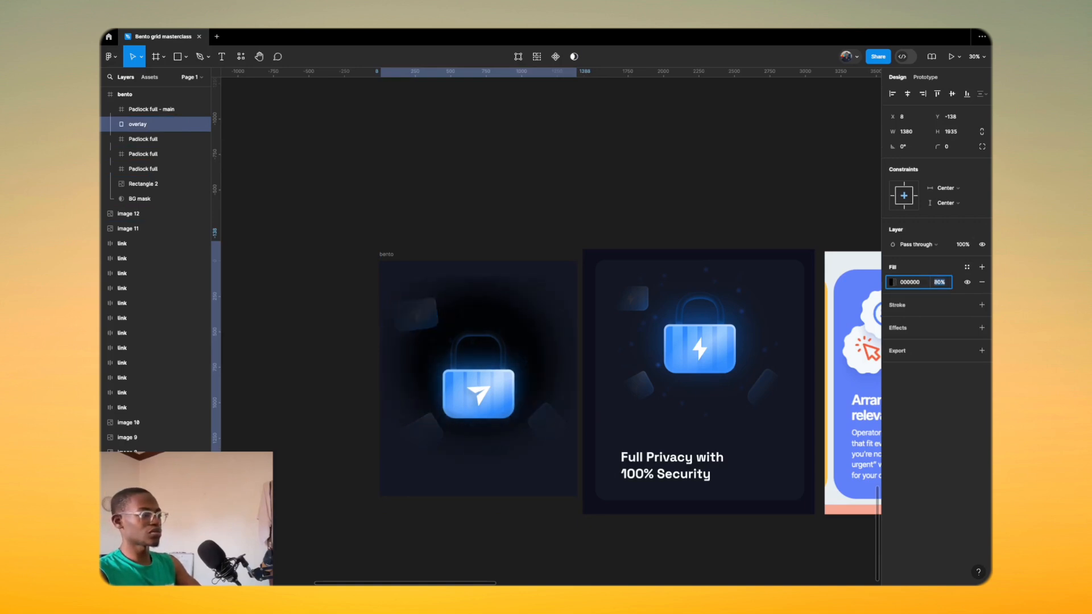
type("60")
key("Return")
type("10")
key("Return")
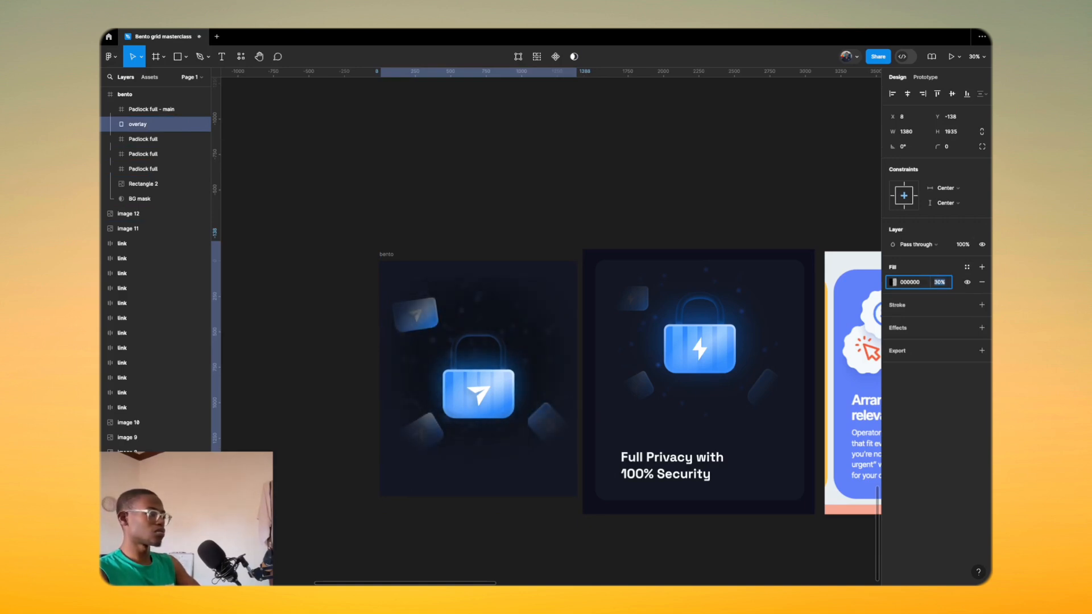
type("20")
key("Return")
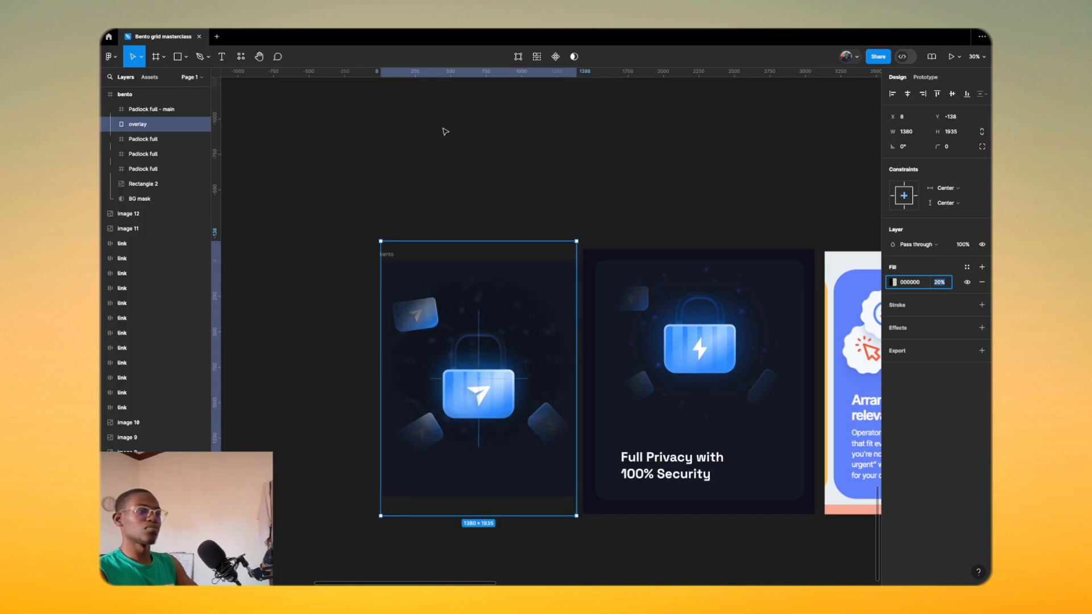
Step: Rename the Rectangle 2 image layer as star and move it up the layer order, directly above the overlay
left_click(149, 184)
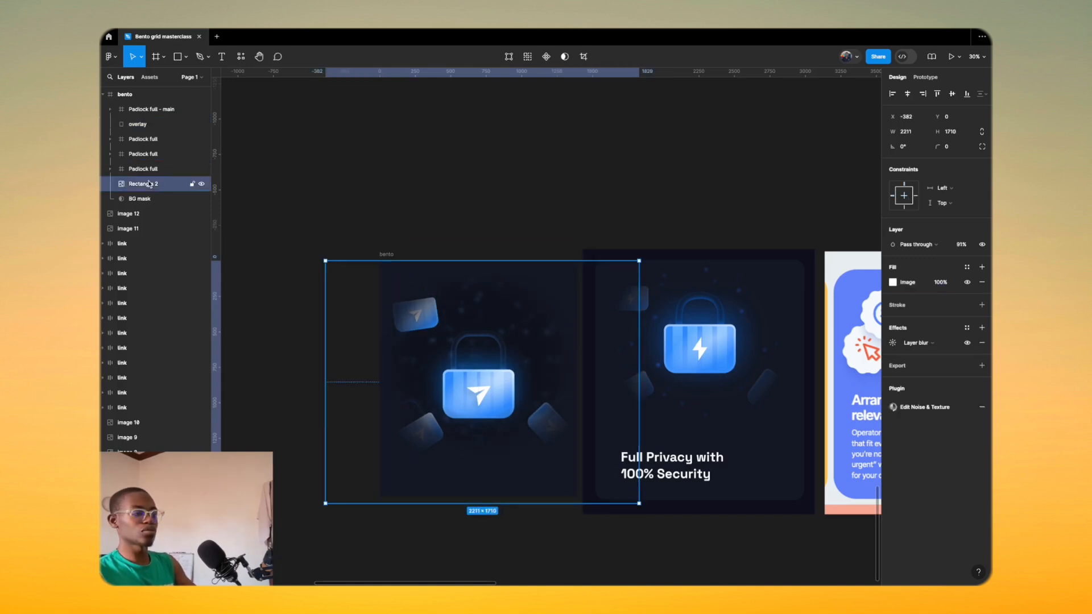
double_click(149, 184)
type("star")
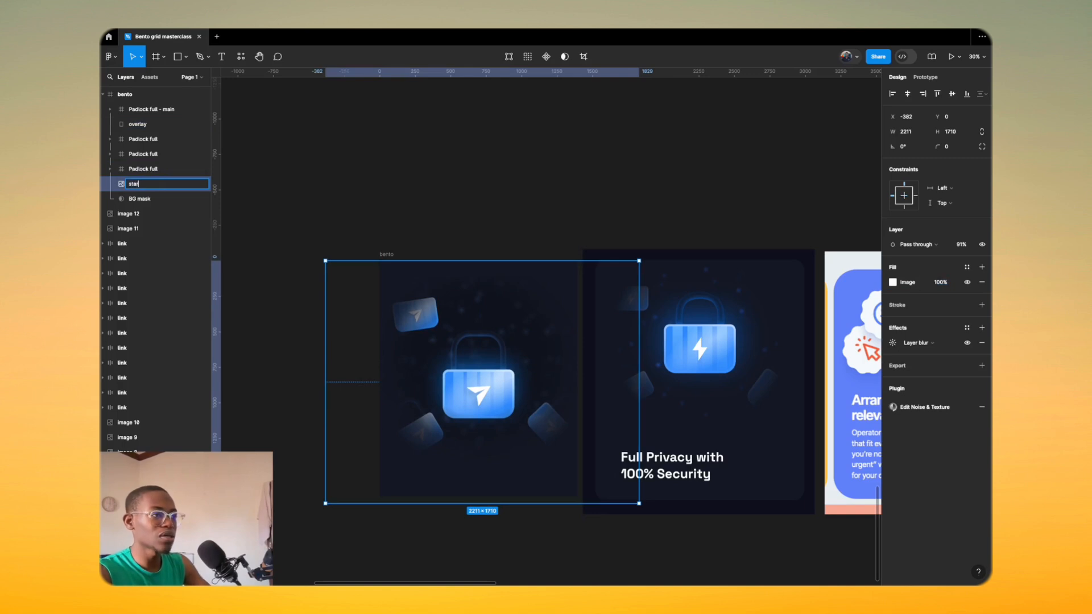
key("Return")
key("super+bracketright")
key("super+bracketright")
key("super+bracketright")
key("super+bracketright")
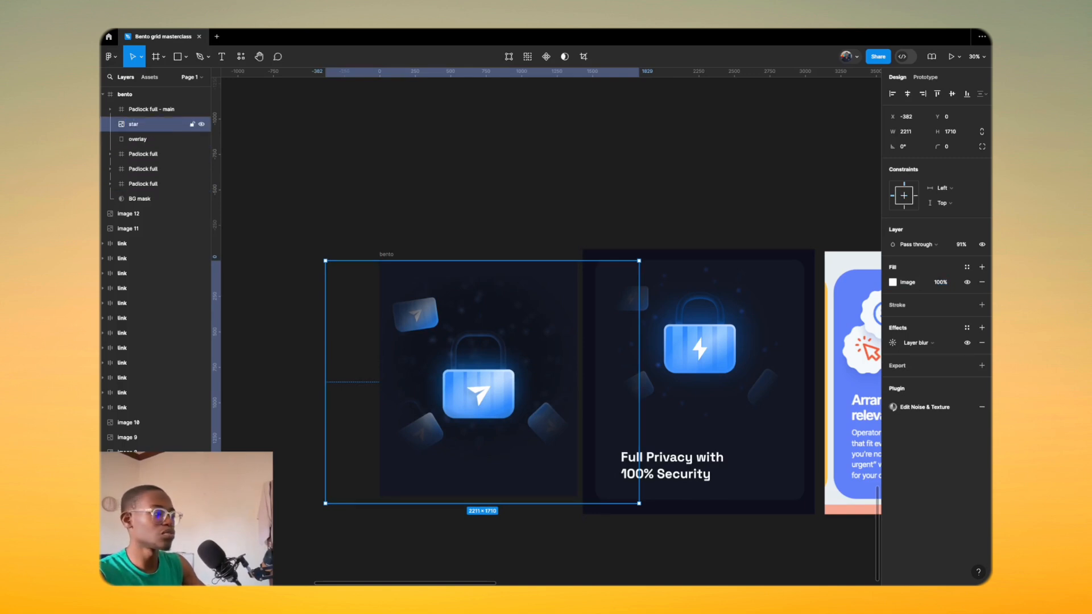
Step: Set the overlay's black fill opacity to 23%
left_click(165, 139)
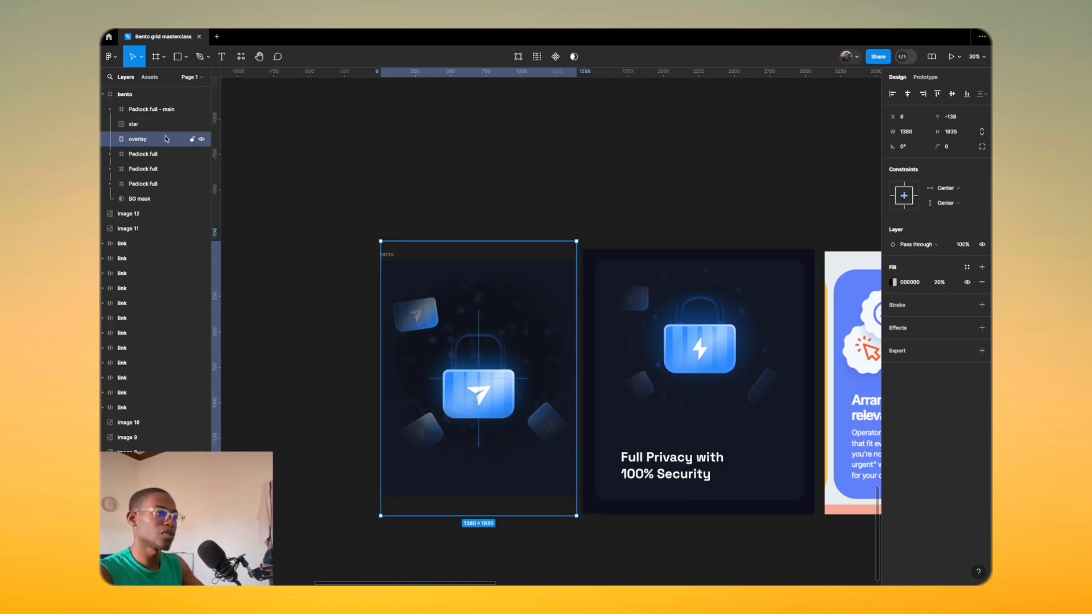
mouse_move(937, 285)
left_mouse_down()
mouse_move(1000, 285)
mouse_move(108, 300)
mouse_move(975, 295)
mouse_move(920, 295)
mouse_move(938, 298)
left_mouse_up()
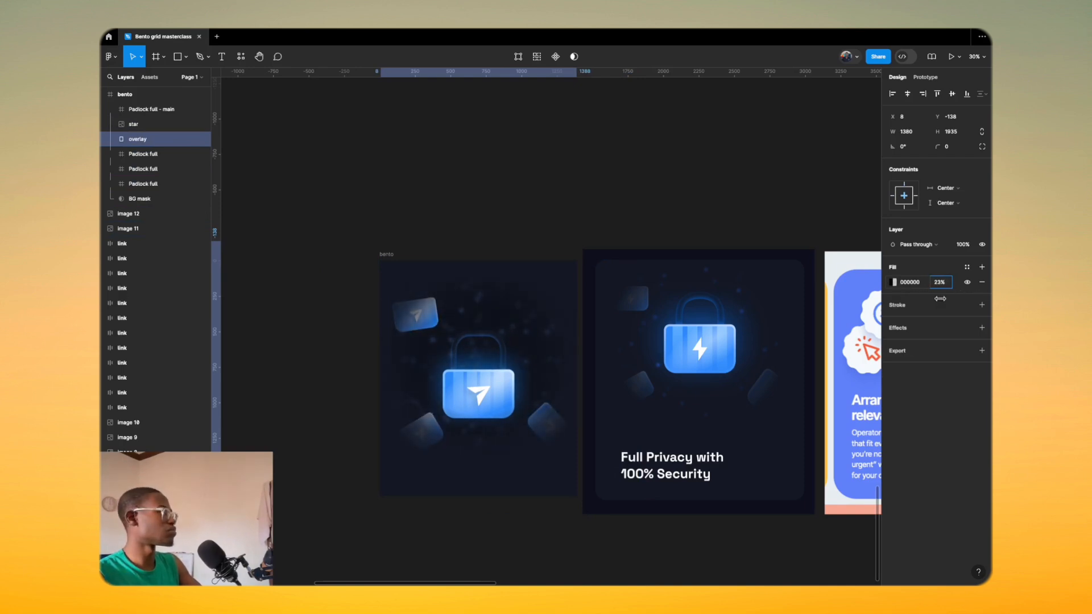
scroll(520, 432, "up", 3)
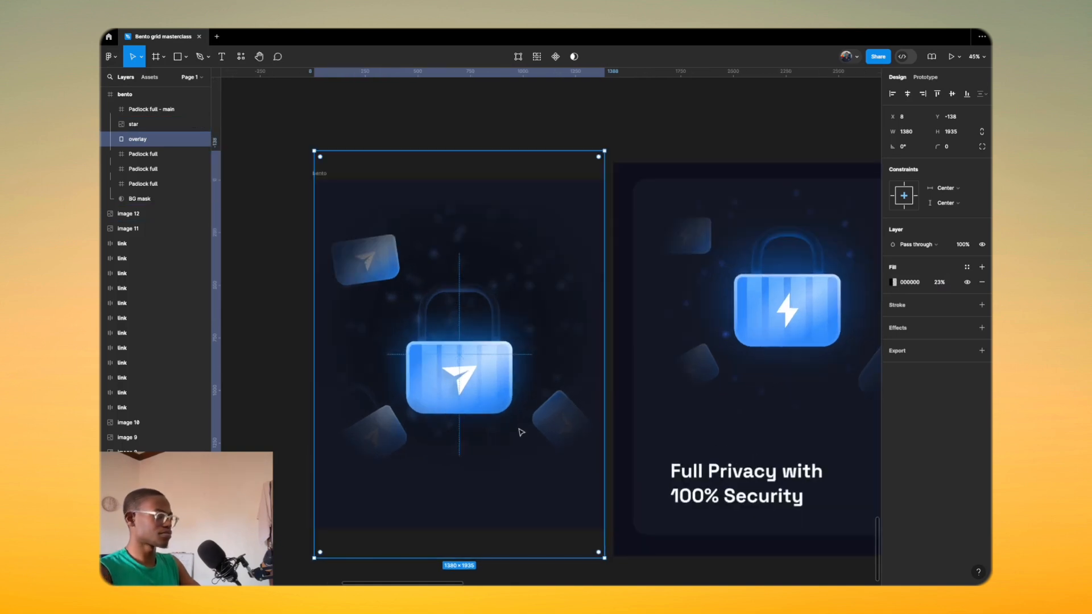
left_click(260, 135)
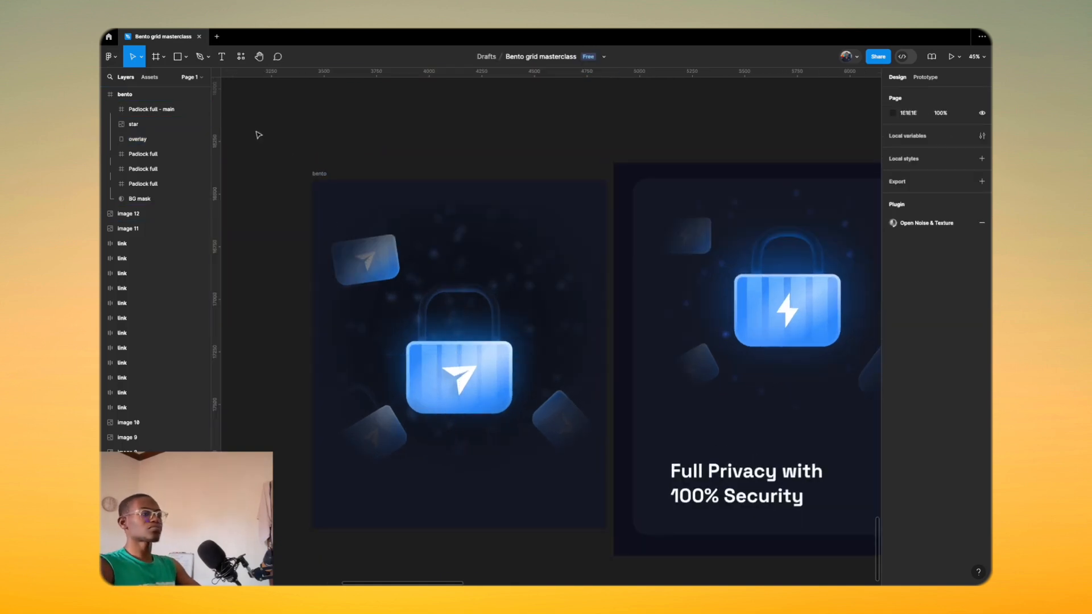
Step: Group the three background Padlock full layers and name the group Padlocks
left_click(108, 110)
left_click(108, 110)
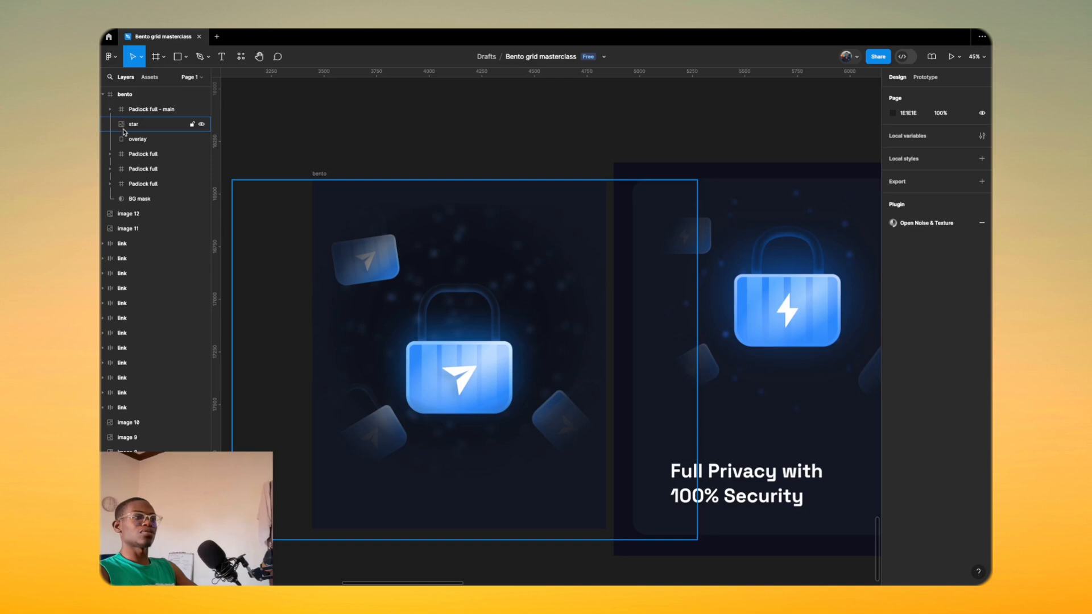
left_click(141, 111)
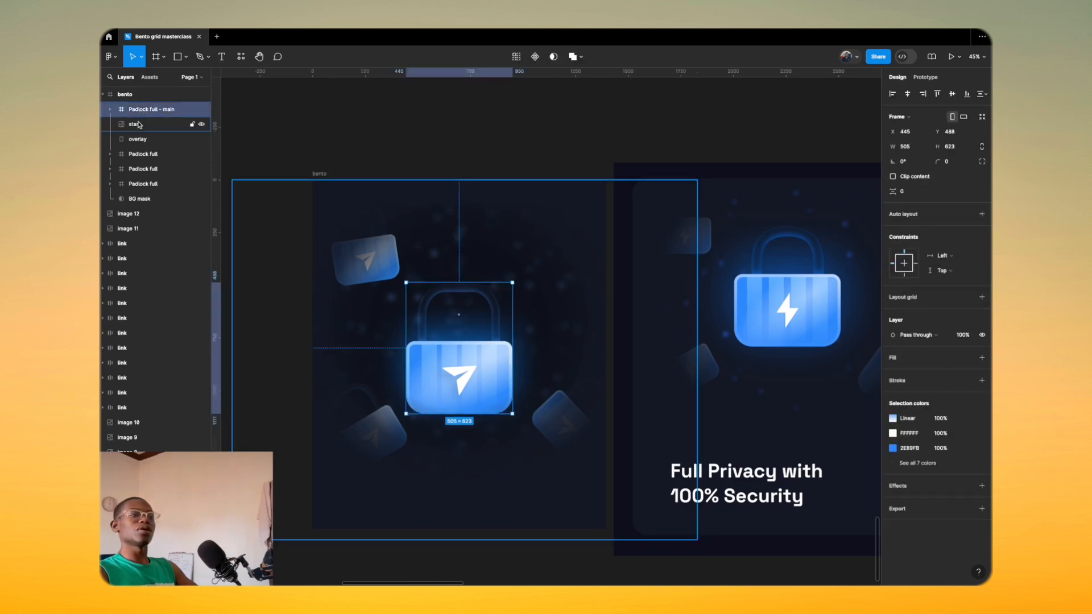
left_click(139, 125)
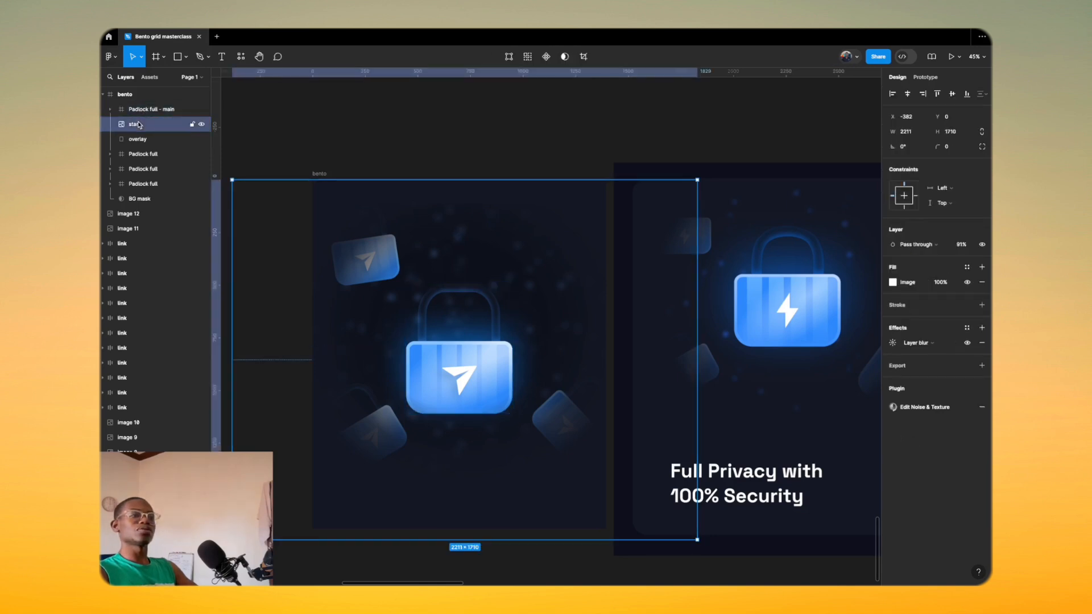
left_click(142, 156)
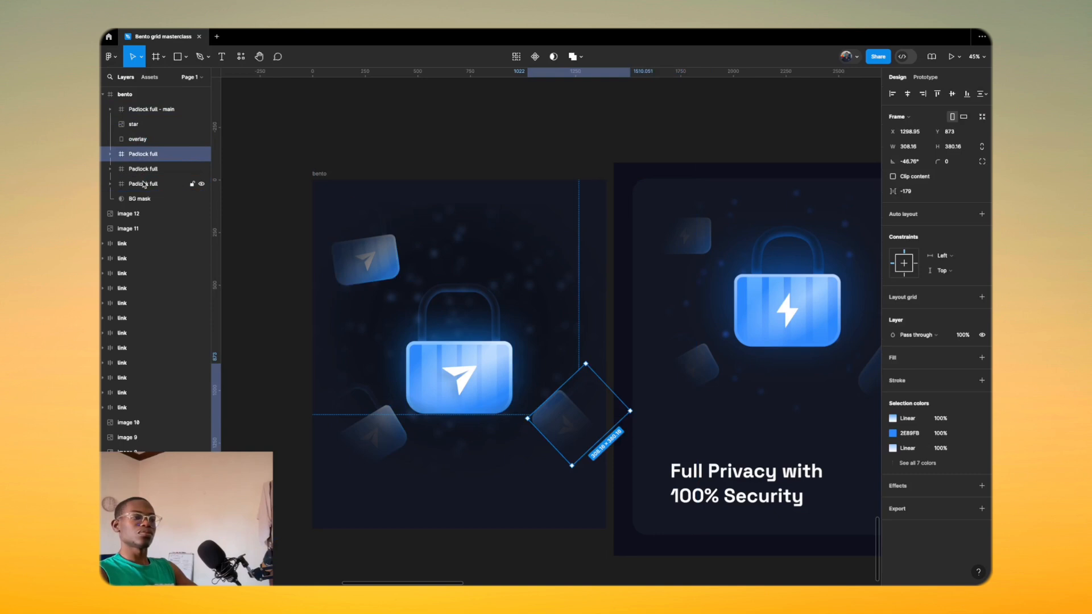
left_click(143, 184, "shift")
key("ctrl+g")
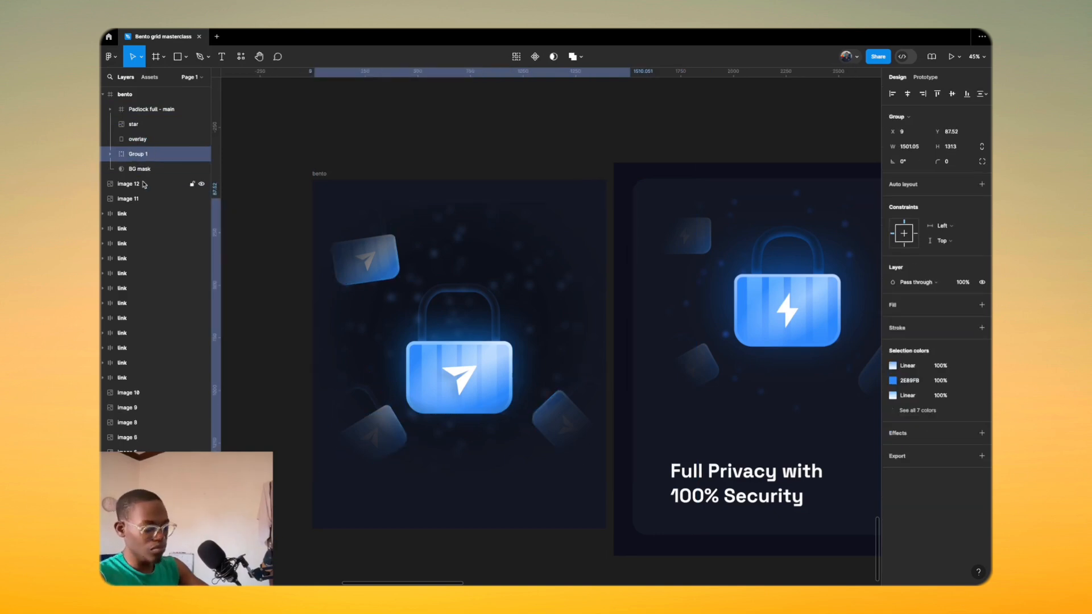
key("ctrl+r")
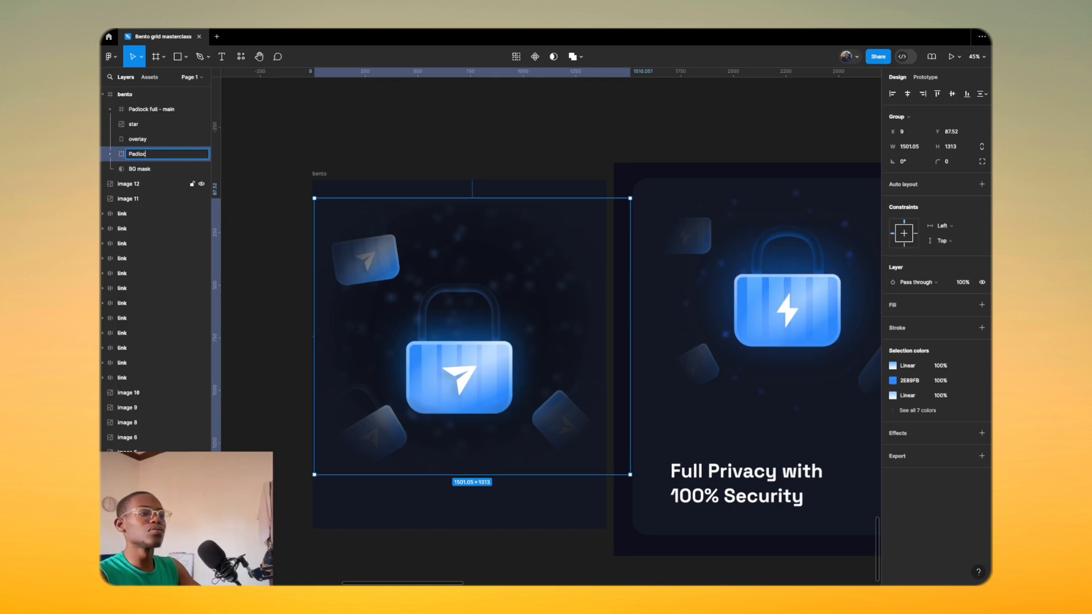
type("Padlocks")
key("Return")
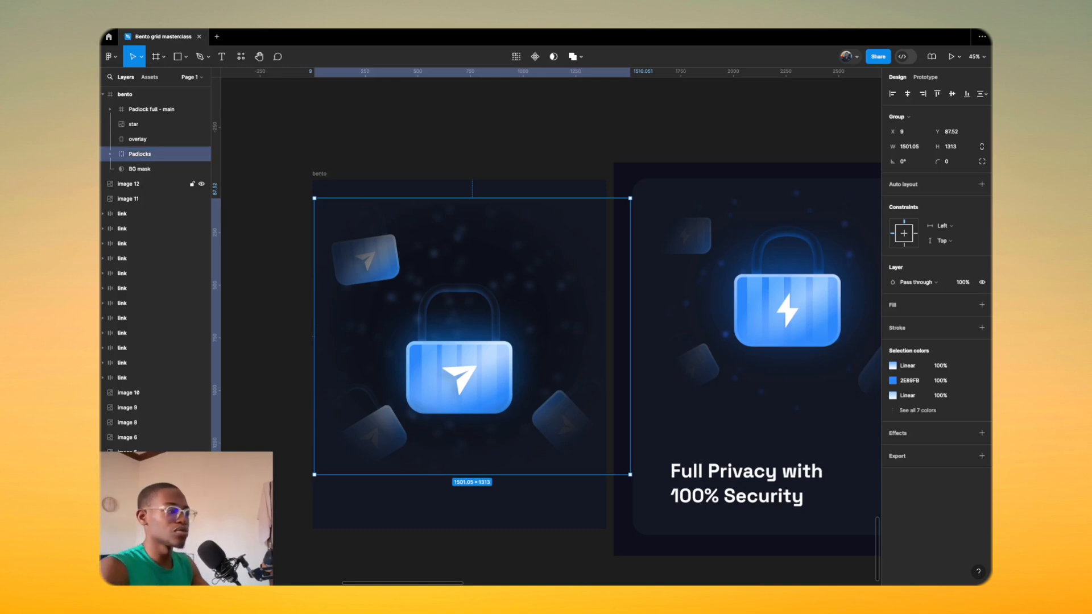
Step: Move the Padlocks group to X -18, Y 110 in the bento frame
left_click_drag(559, 274, 552, 279)
scroll(395, 337, "down", 3)
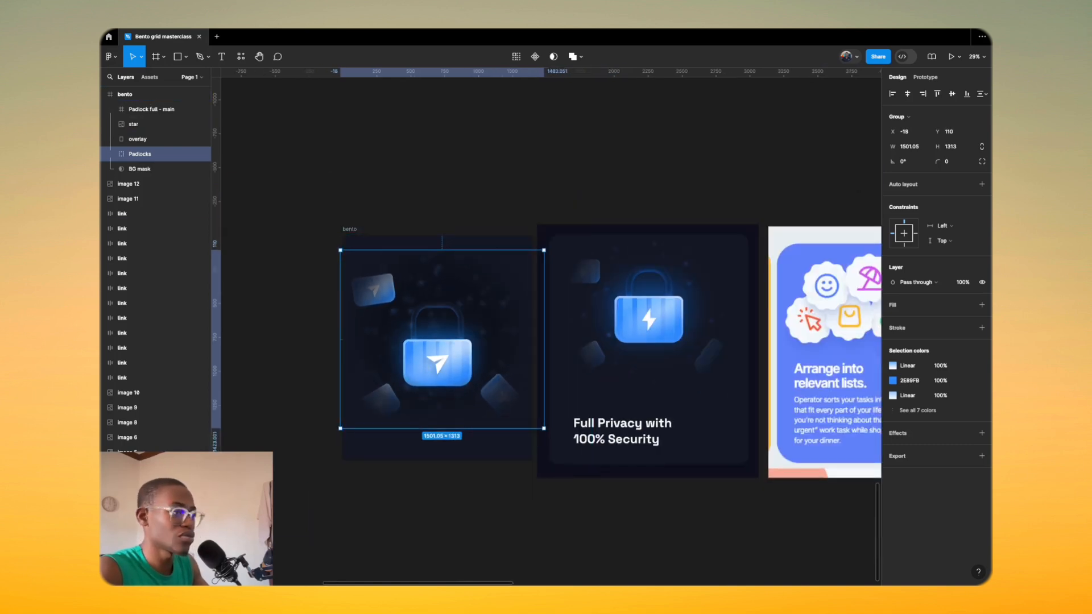
left_click(505, 408)
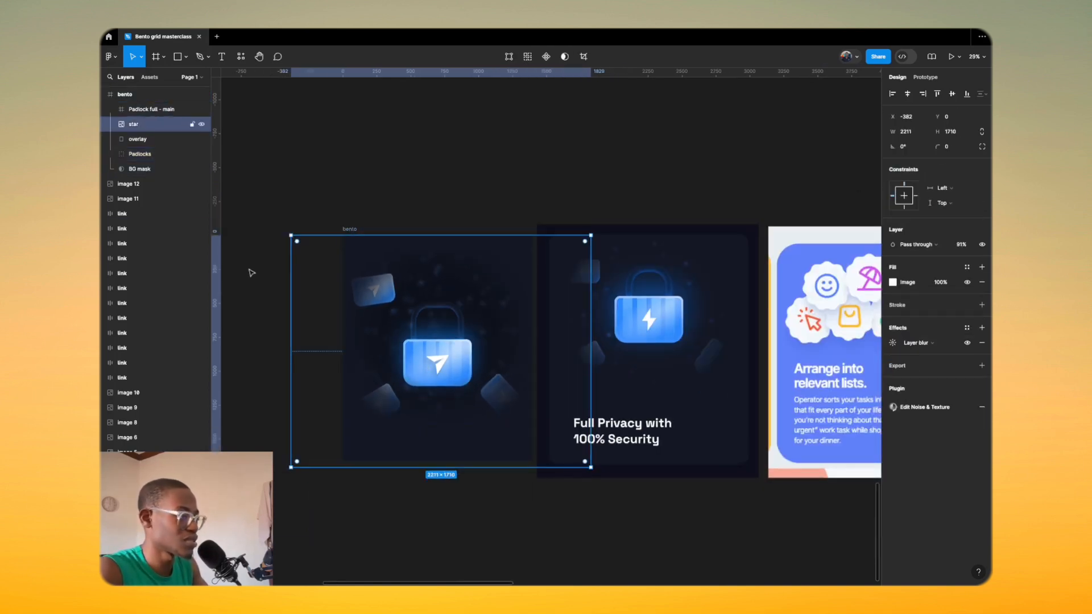
Step: Move the right-hand background padlock inside the Padlocks group up and outward to about X 1328, Y 775
left_click(116, 153)
left_click(111, 154)
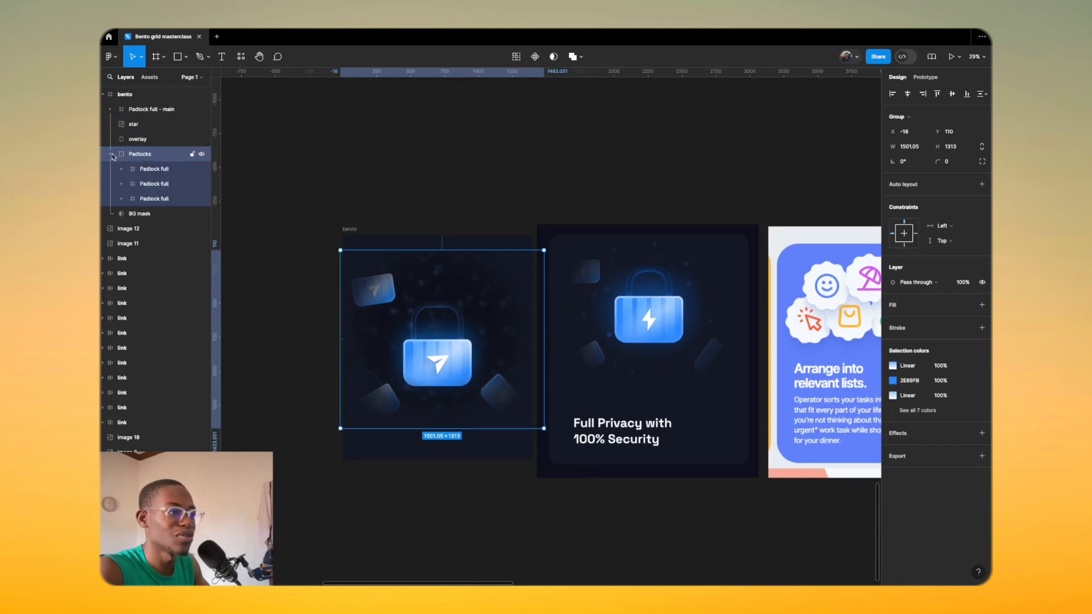
left_click(173, 168)
key("shift+Up")
key("shift+Up")
key("shift+Up")
key("shift+Up")
key("shift+Up")
key("shift+Up")
key("shift+Up")
key("shift+Up")
key("shift+Up")
key("shift+Up")
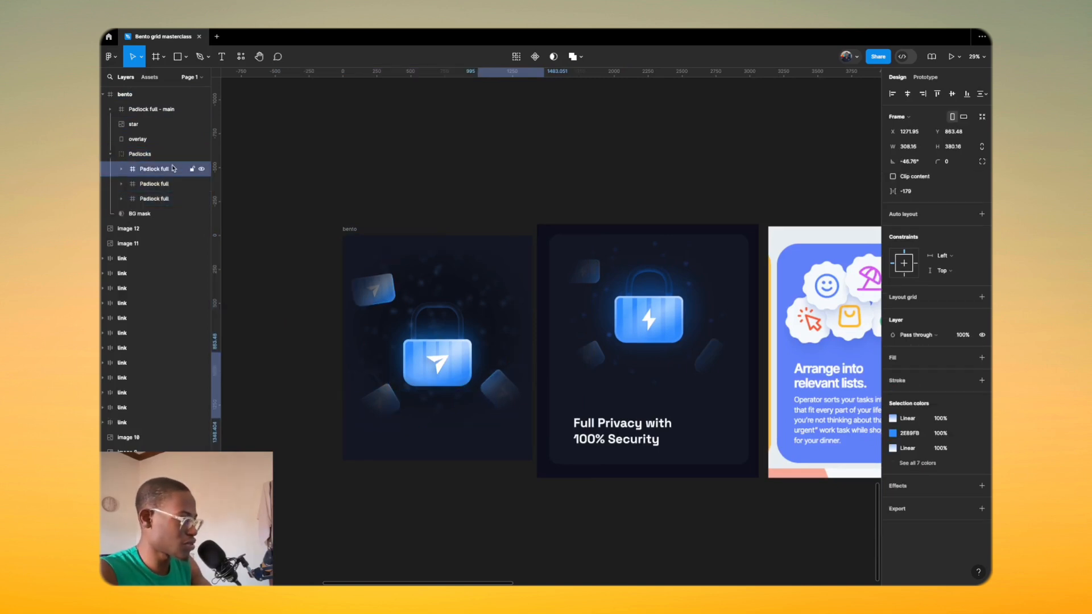
key("Up")
key("Up")
key("Up")
key("Up")
key("shift+Right")
key("shift+Right")
key("shift+Right")
key("shift+Right")
key("shift+Right")
key("Right")
key("Right")
key("Right")
key("Right")
key("Right")
key("Right")
key("shift+Up")
key("Up")
key("Up")
key("Up")
key("Up")
key("Up")
key("Up")
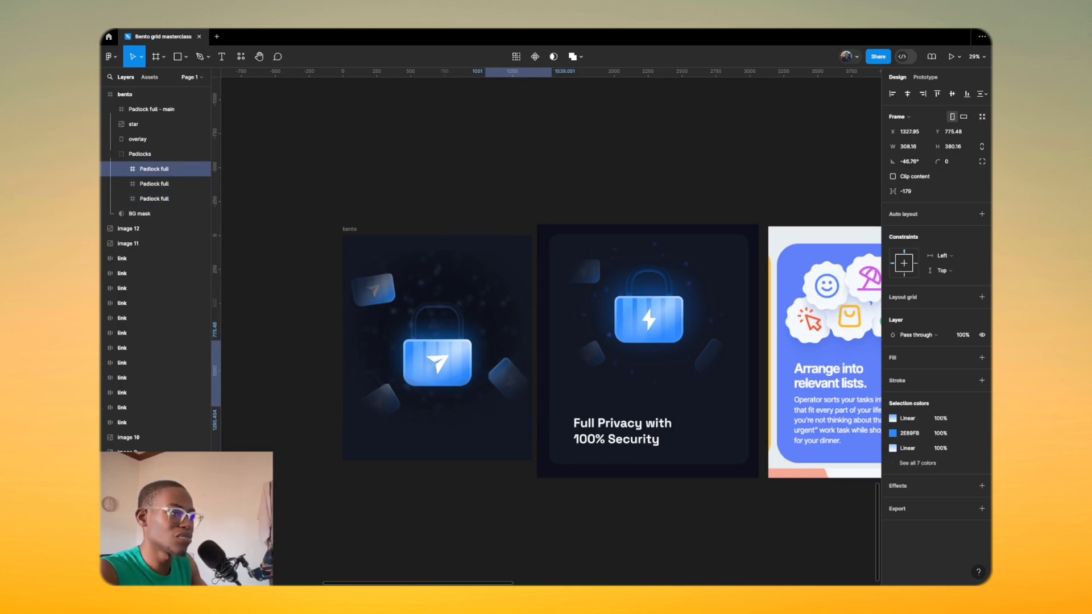
Step: Shift the upper-left background padlock left and slightly up, past the card's edge, and scale it up to about 374 × 461
left_click(156, 199)
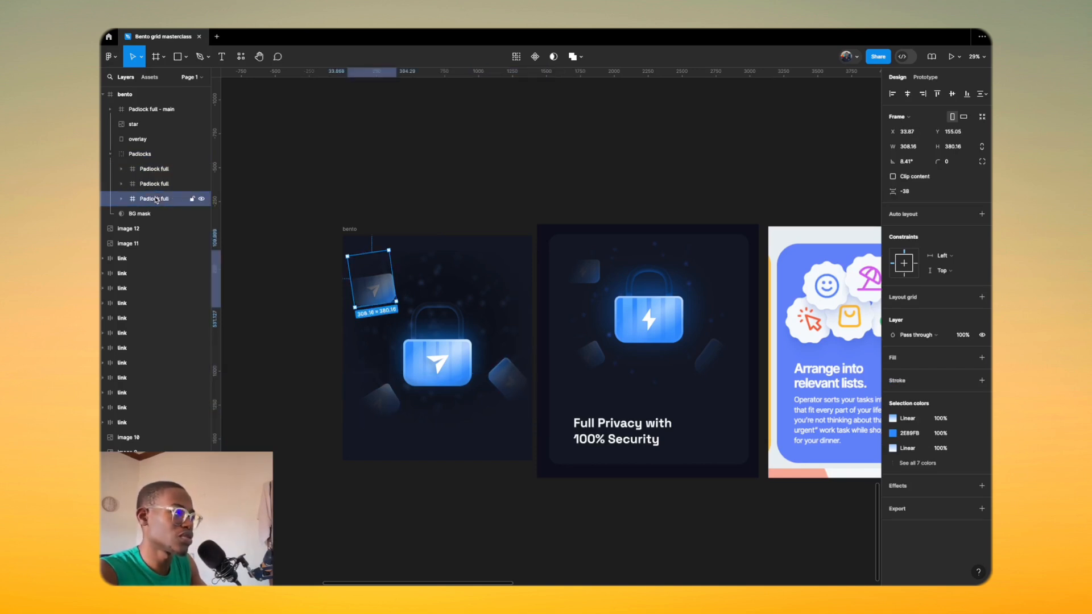
key("shift+Left")
key("shift+Left")
key("shift+Left")
key("shift+Left")
key("Left")
key("Left")
key("Left")
key("Left")
key("Left")
key("Left")
key("Left")
key("Left")
key("Up")
key("Up")
key("Up")
key("Up")
key("Up")
key("Up")
key("Up")
key("Up")
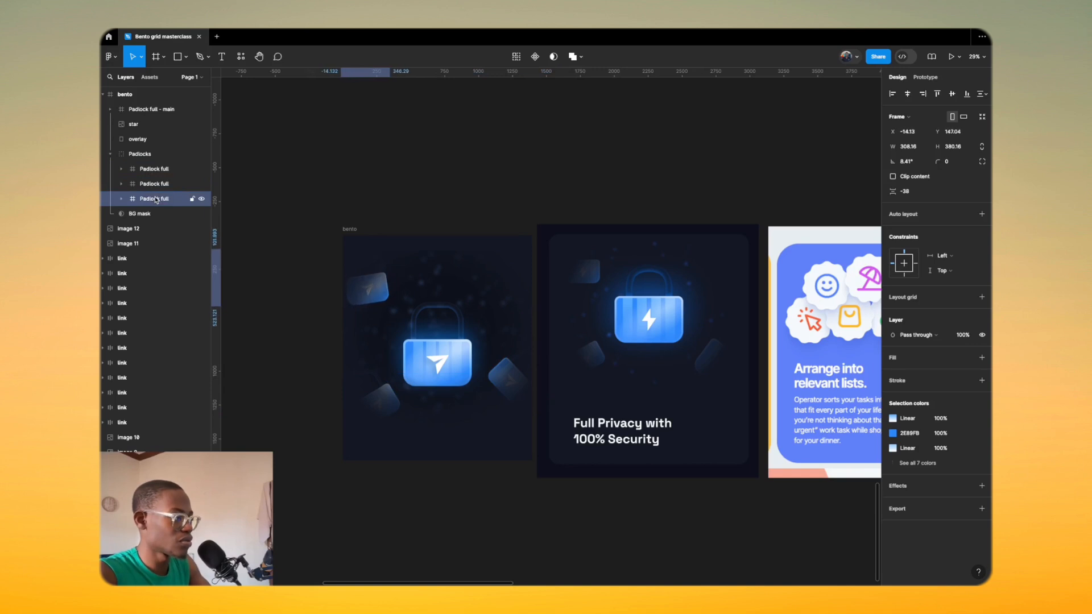
key("Left")
key("Left")
key("Left")
key("Left")
key("Left")
key("Left")
key("Left")
key("Left")
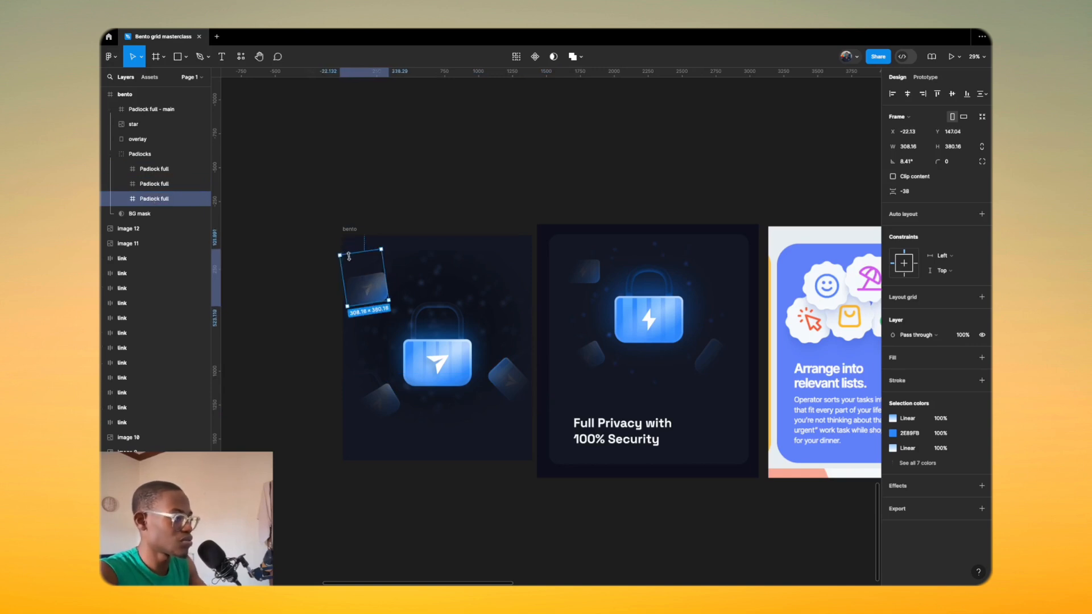
key("k")
left_click_drag(340, 254, 377, 300)
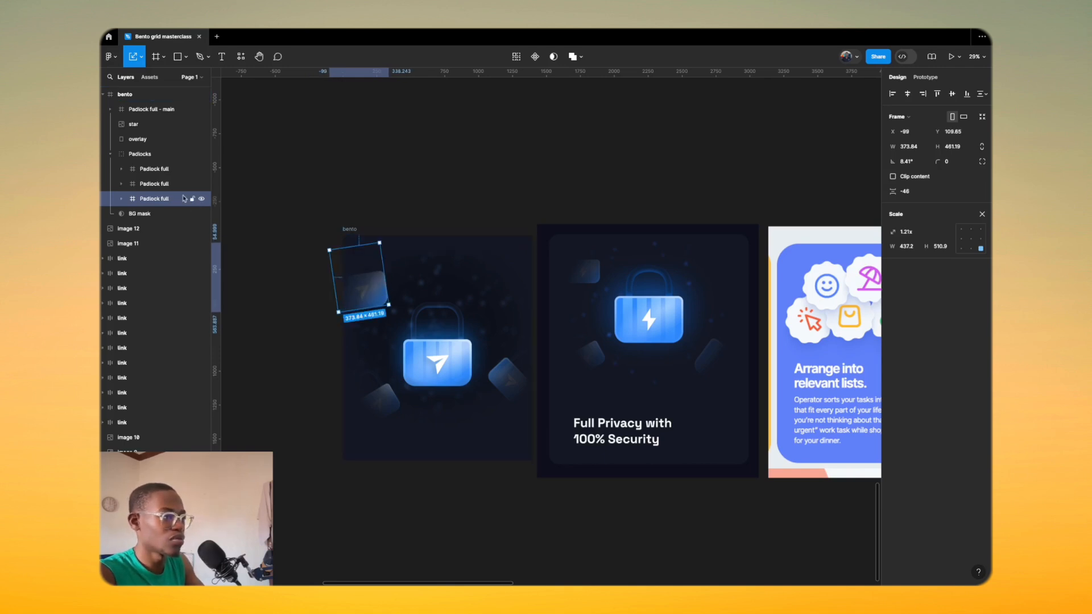
Step: Rotate the lower-left background padlock to about 50°
left_click(165, 183)
left_click_drag(385, 388, 368, 357)
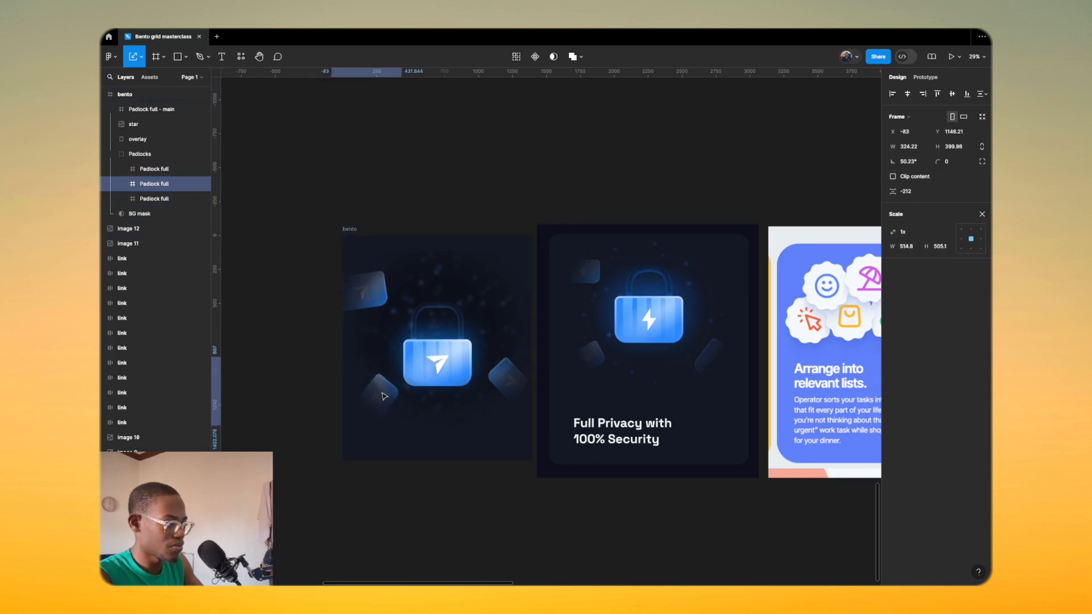
left_click(285, 285)
scroll(370, 370, "down", 3)
scroll(397, 404, "up", 4)
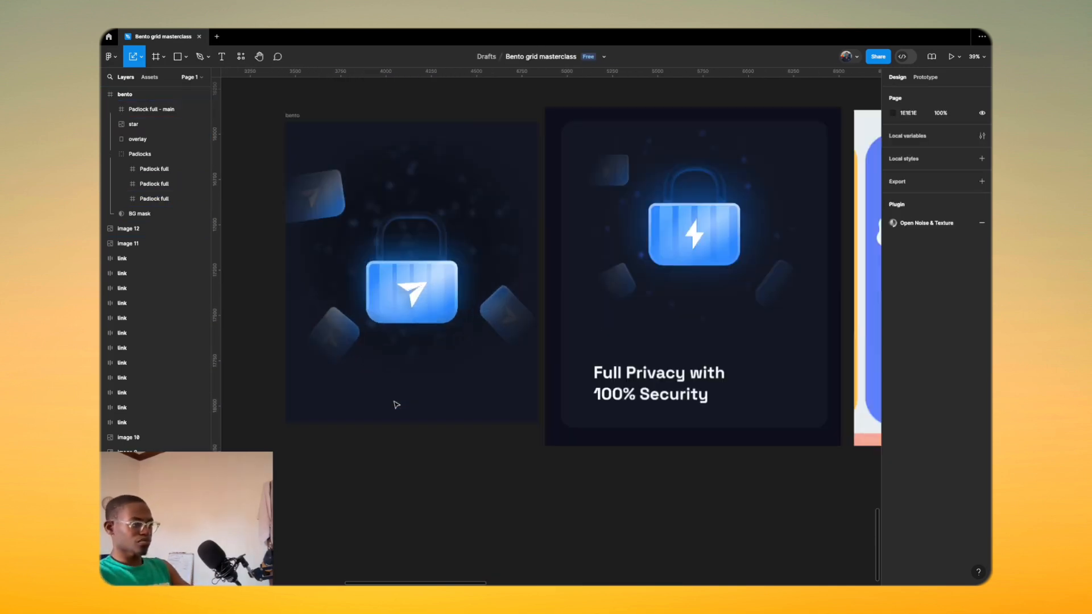
scroll(398, 408, "up", 3)
scroll(421, 381, "down", 2)
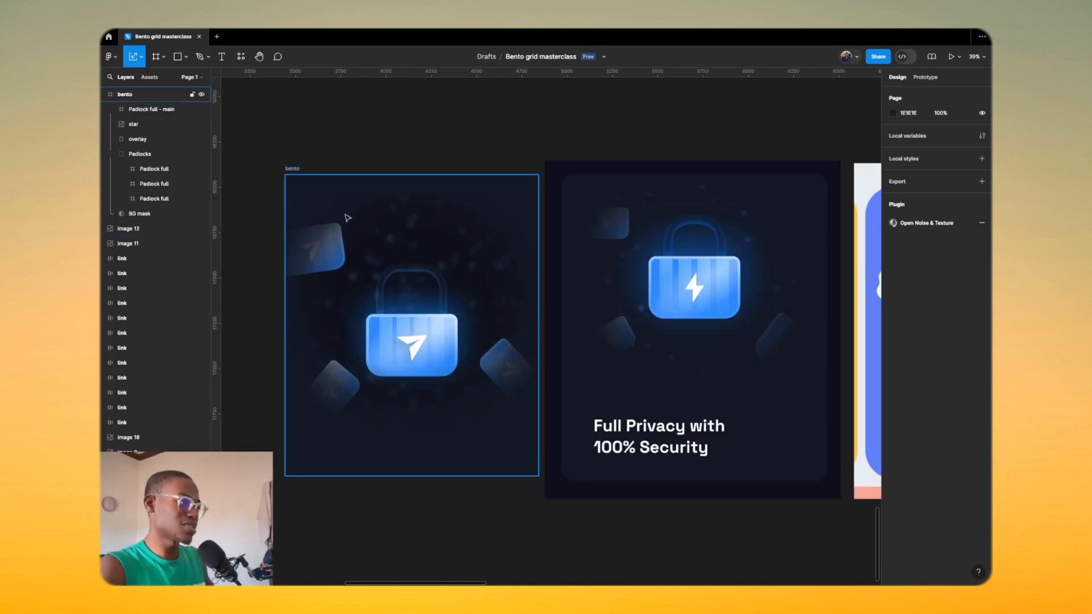
Step: Group all layers from Padlock full - main down to BG mask and name the group Illustration
left_click(402, 284)
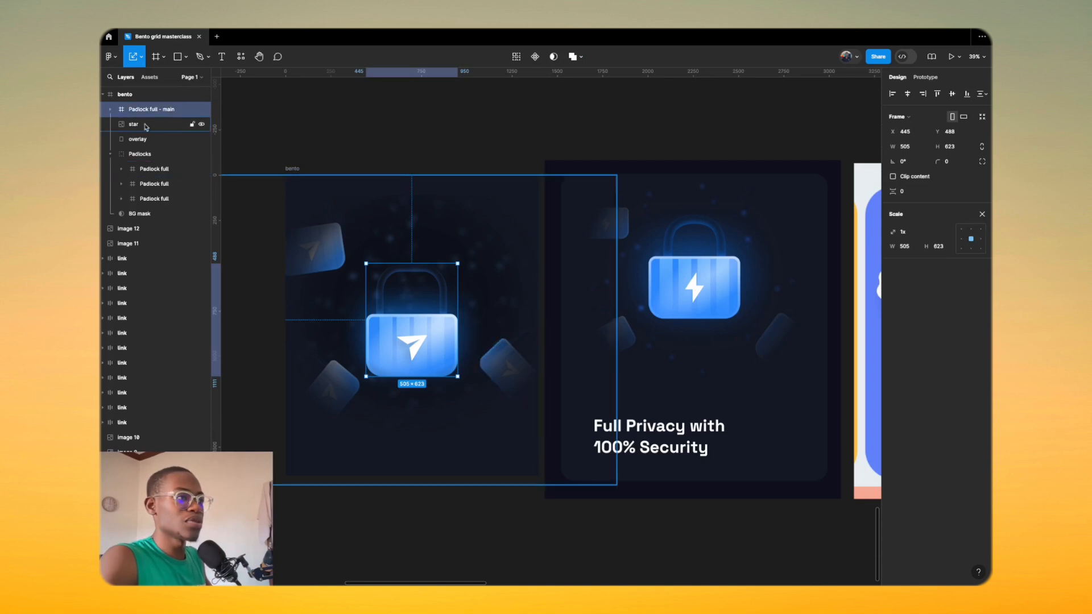
left_click(110, 109)
left_click(110, 109)
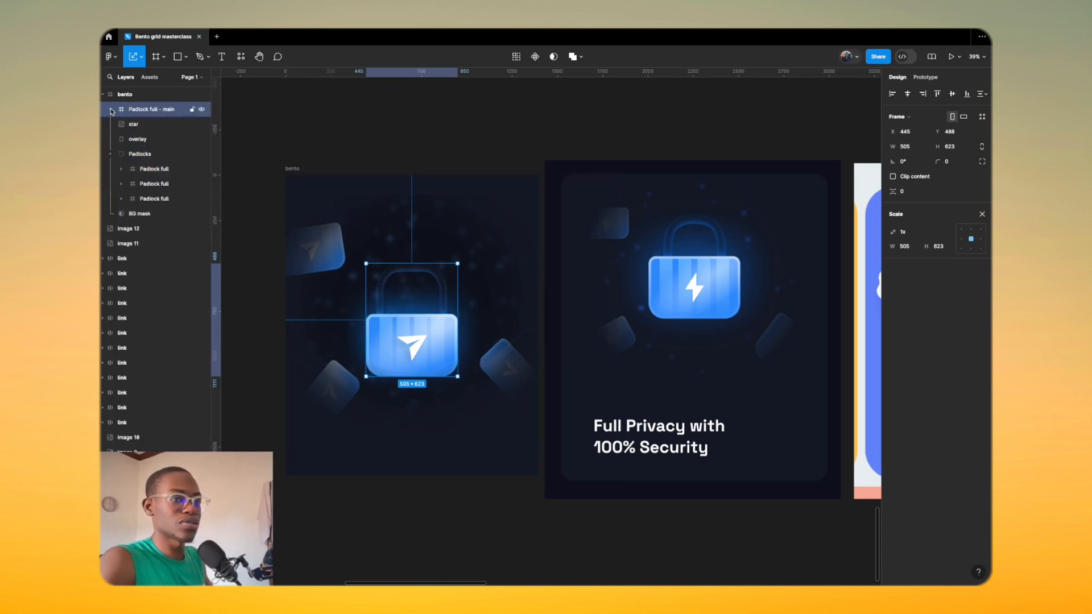
left_click(158, 214)
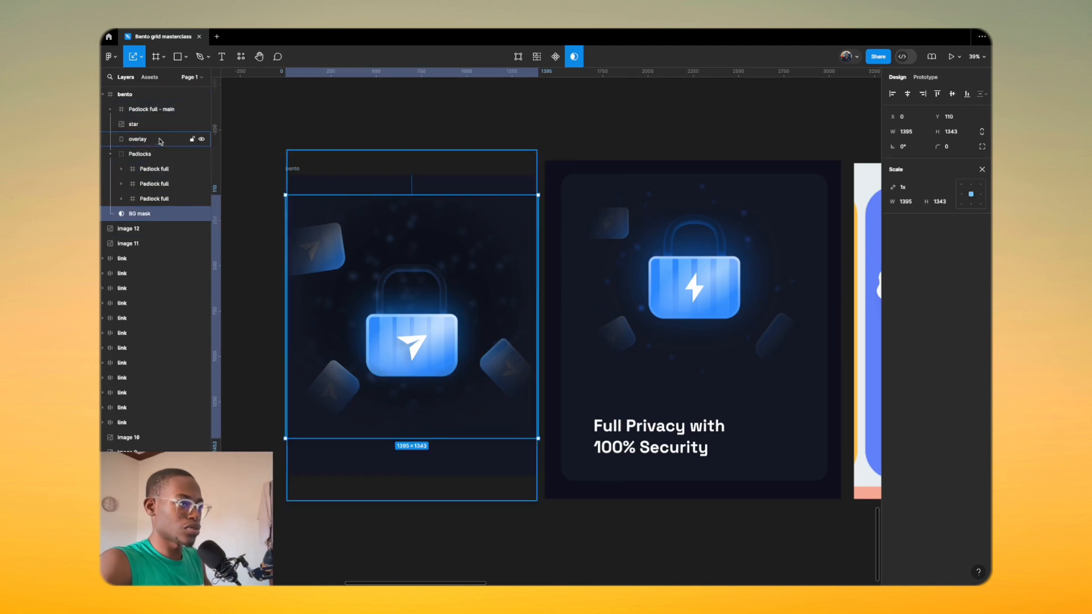
left_click(145, 110)
left_click(150, 214, "shift")
key("super+g")
key("super+r")
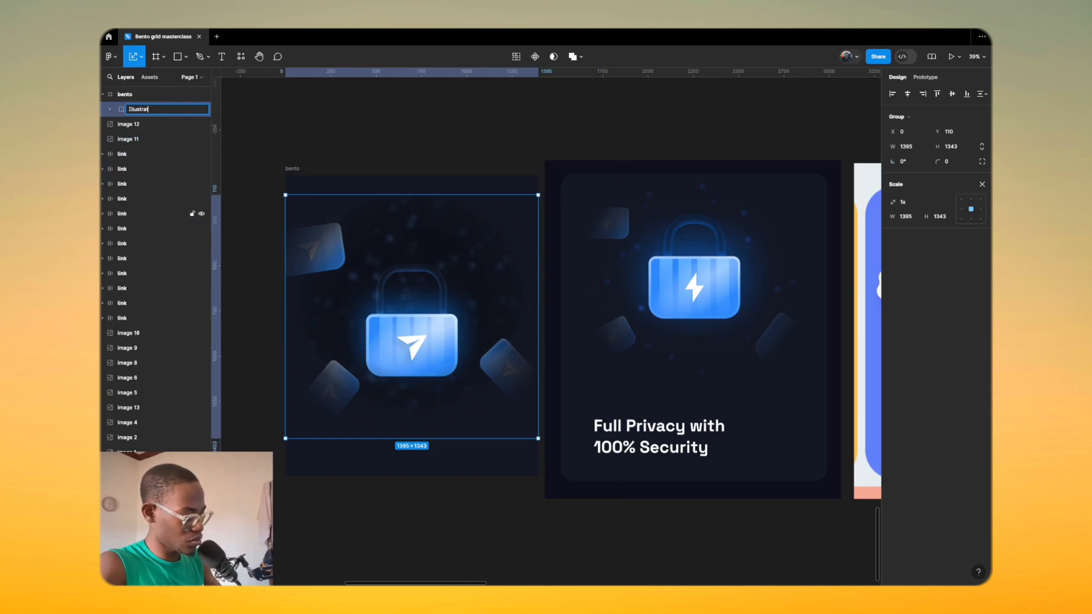
type("Illustration")
key("Return")
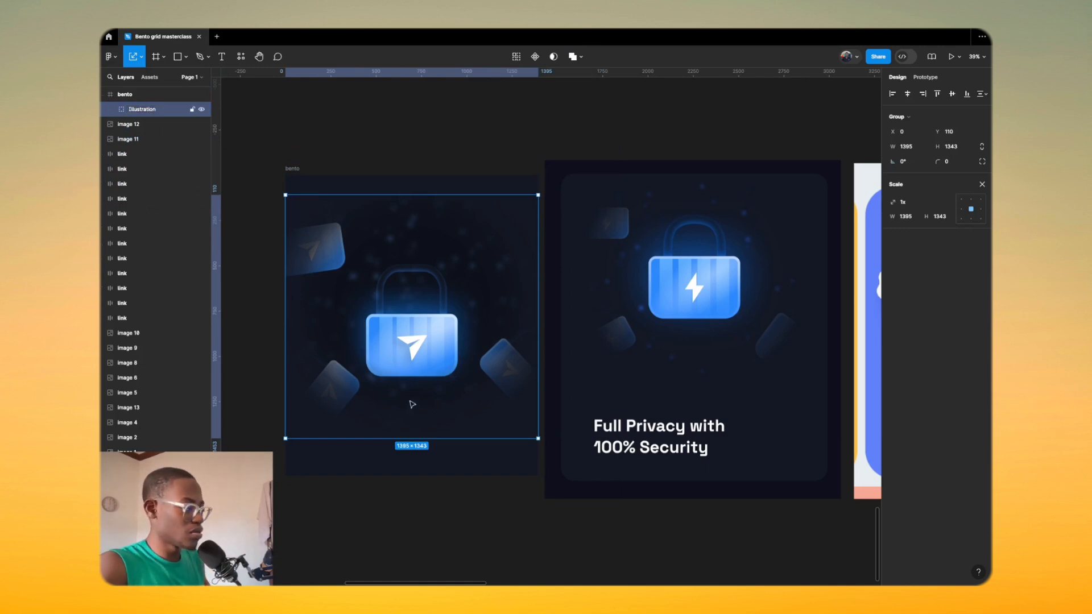
Step: Scale the Illustration group down proportionally and reposition it slightly within the bento frame
left_click_drag(421, 437, 421, 389)
left_click_drag(433, 331, 428, 328)
scroll(429, 236, "down", 5)
left_click(441, 171)
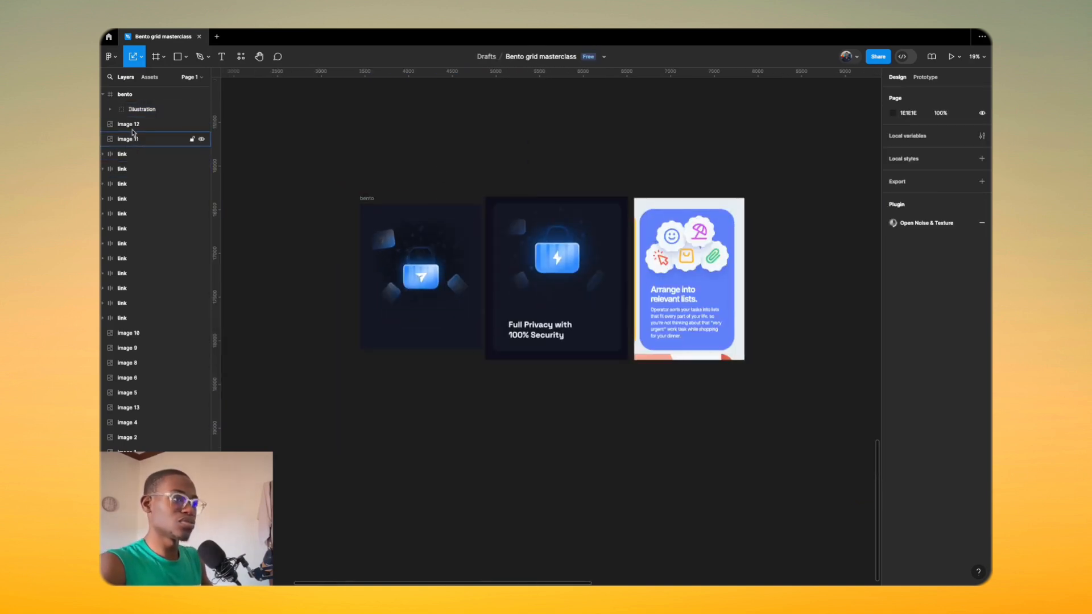
Step: Shorten the overlay inside the Illustration group to about 1110 × 949 and set its black fill opacity to 28%
left_click(111, 108)
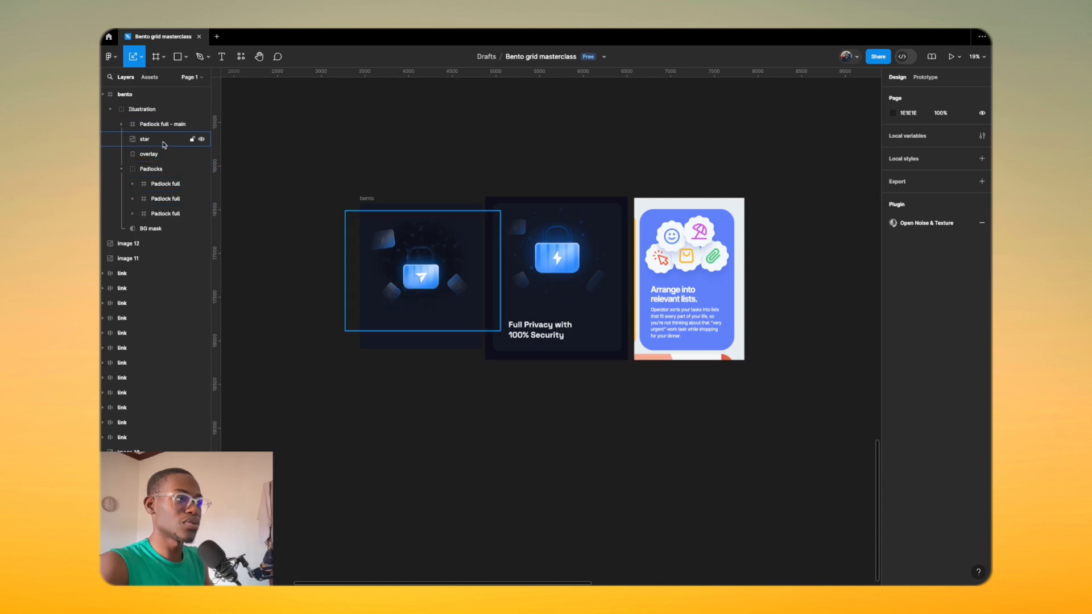
left_click(149, 153)
key("v")
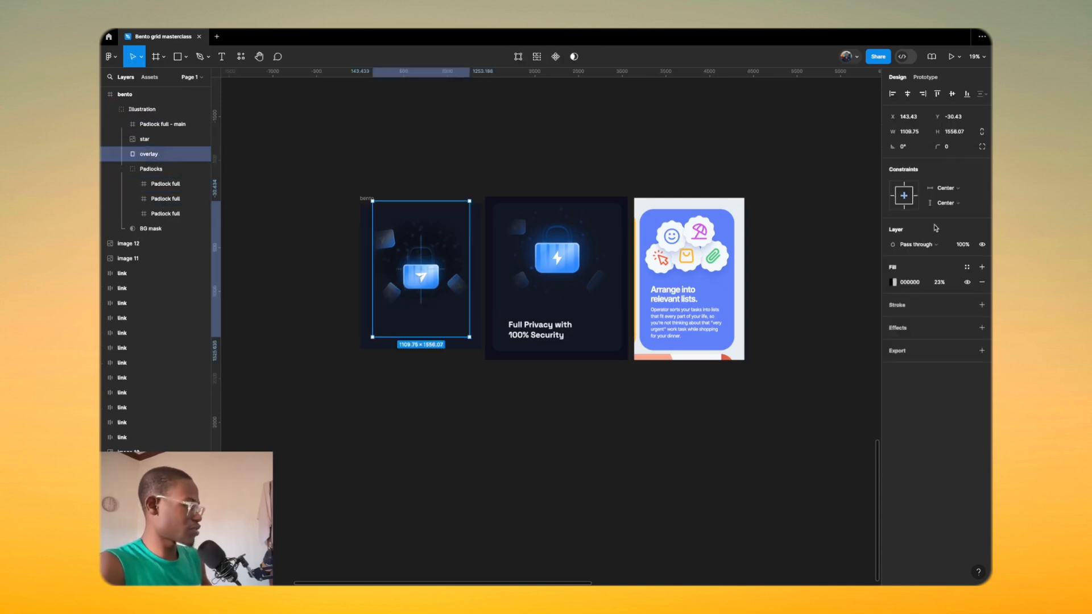
left_click_drag(432, 336, 435, 310)
left_click_drag(940, 287, 908, 282)
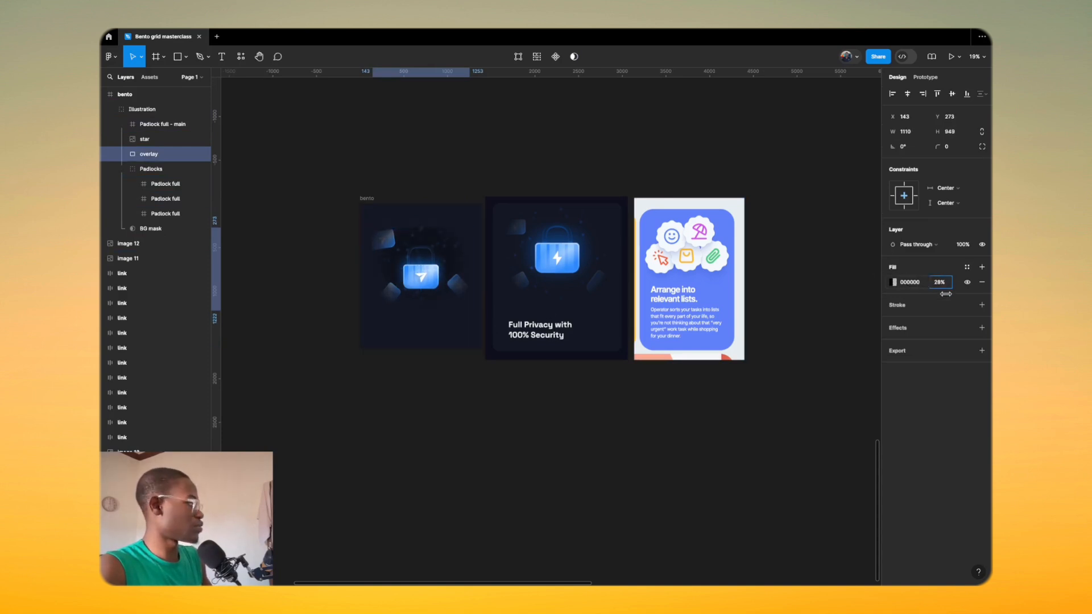
Step: Set the overlay's blend mode to Hard light and its black fill opacity to 12%
left_click(916, 245)
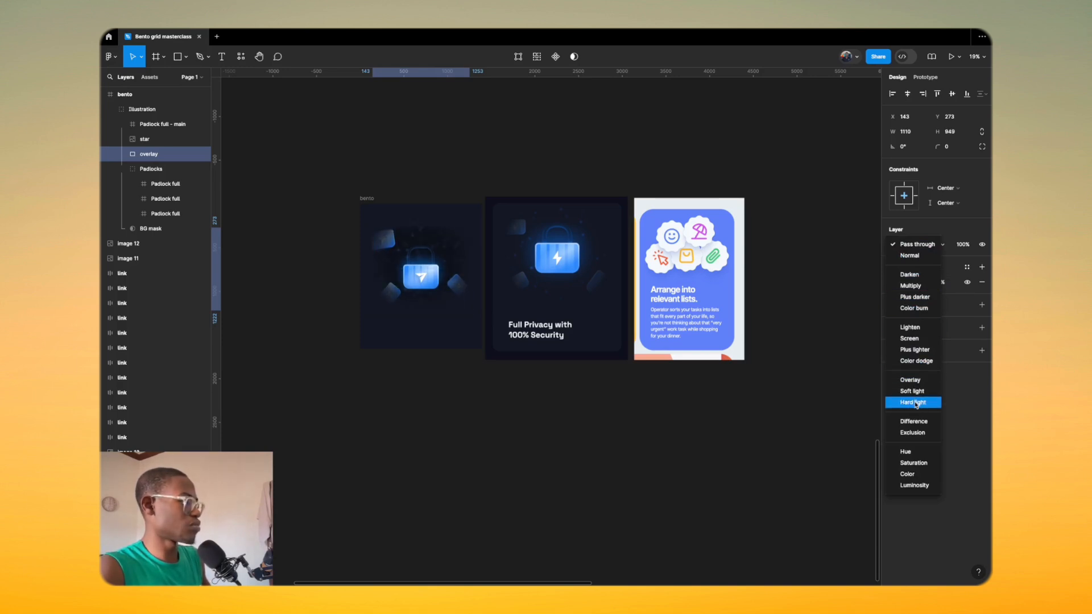
left_click(915, 402)
left_click_drag(191, 319, 924, 306)
Step: Extend the overlay's upper edge upward so it measures 1110 × 994, and collapse the Illustration group
scroll(402, 229, "up", 5)
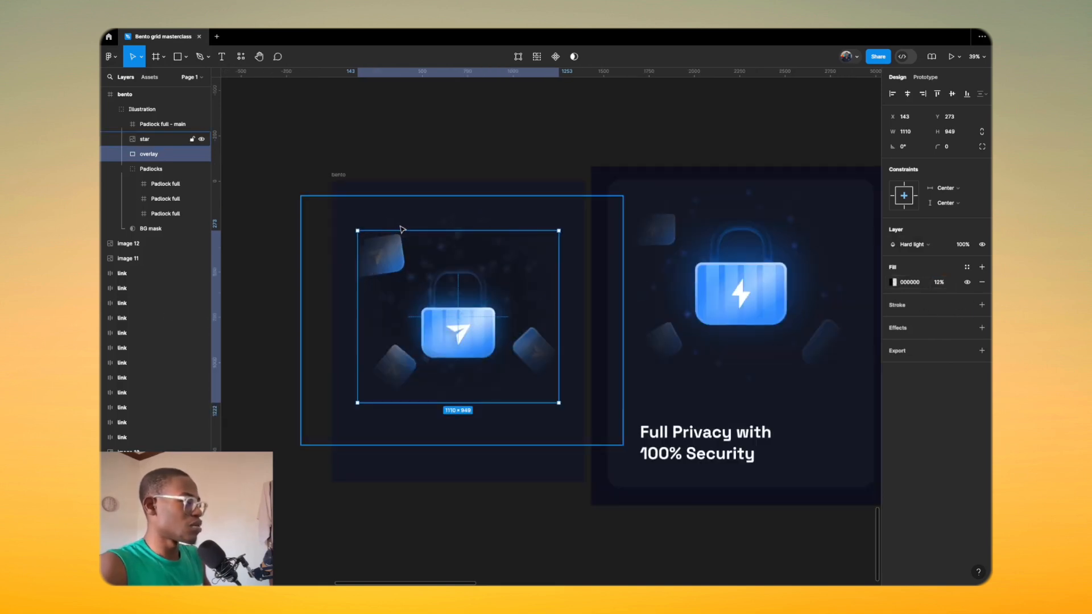
left_click_drag(401, 229, 404, 222)
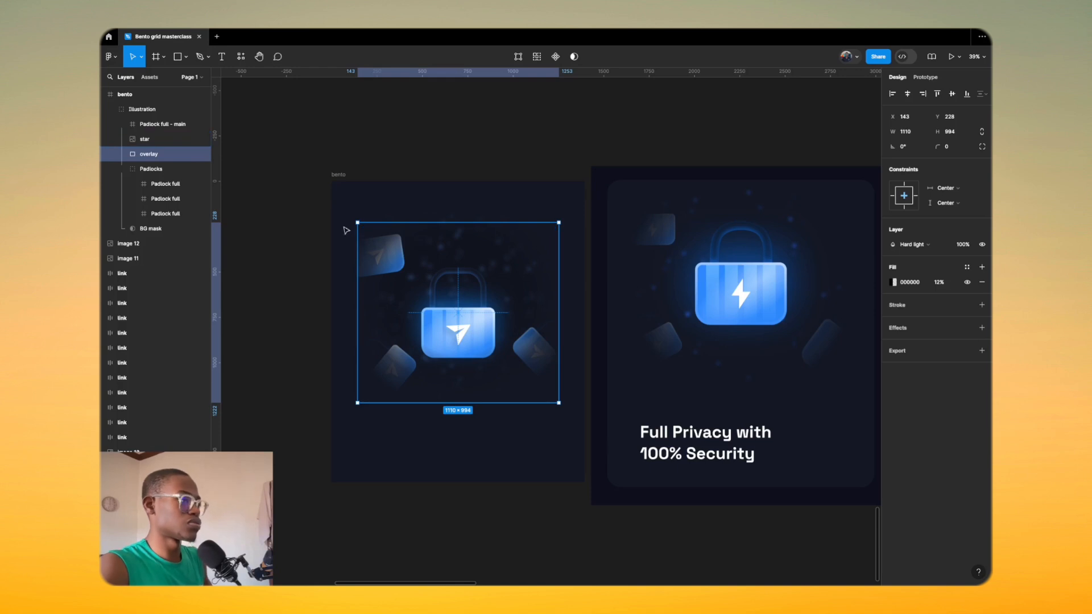
left_click(112, 109)
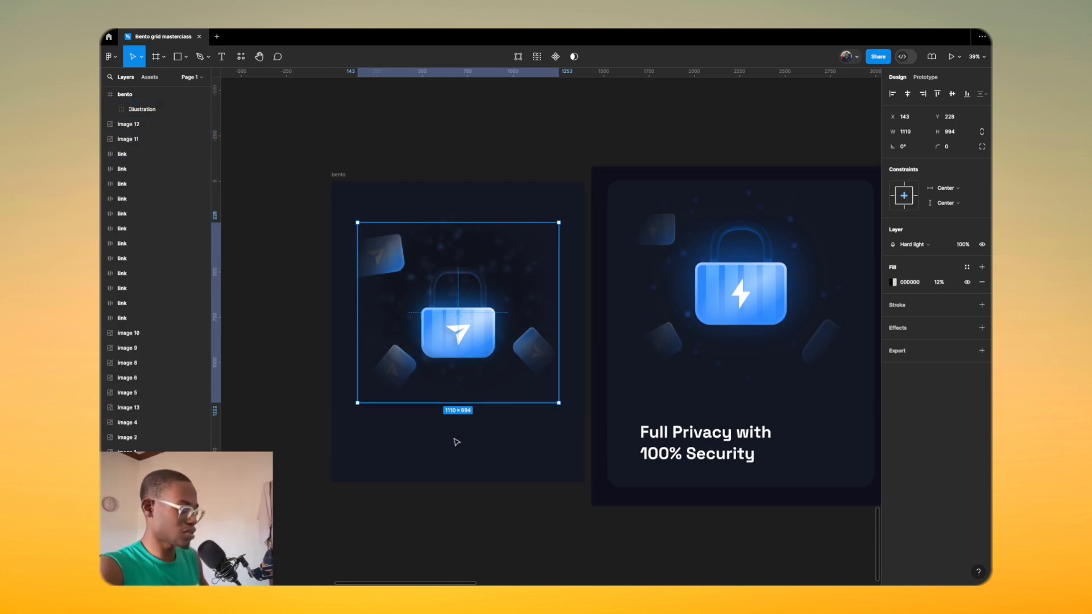
Step: Add the text "Full Prvacy with 100% Security" in the lower part of the bento frame, below the padlocks
key("t")
left_click(436, 448)
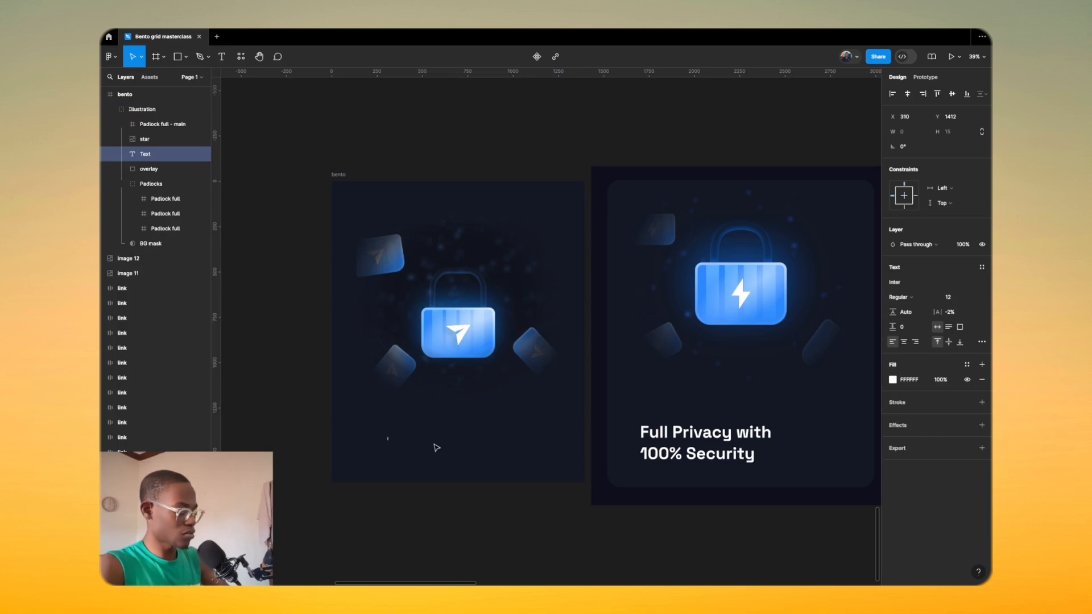
type("Full Prvacy with 100% Se...")
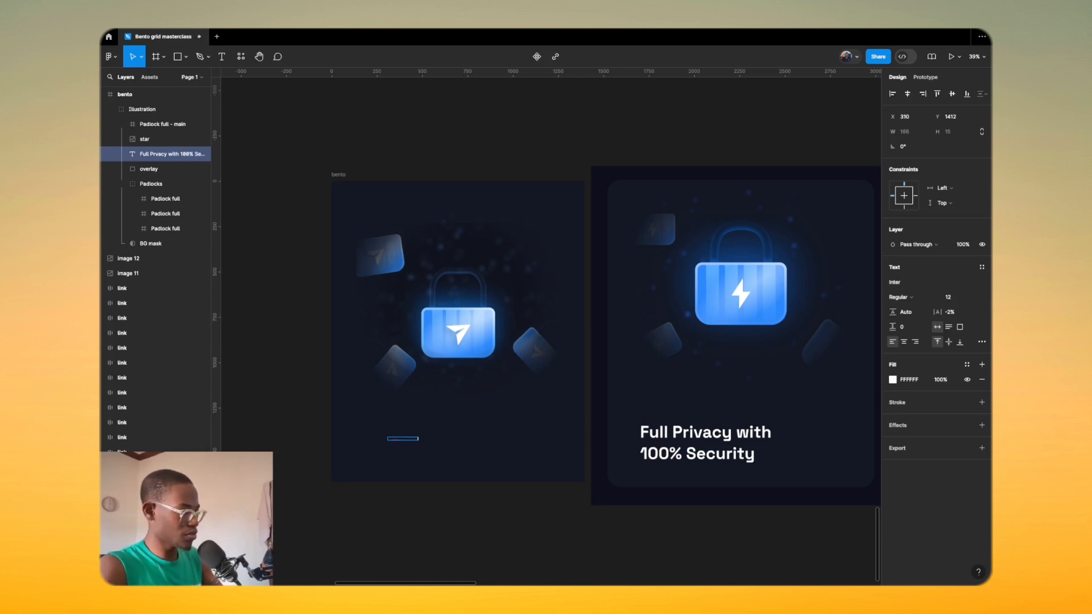
Step: Move the heading text layer out of the Illustration group to sit above it in the bento frame, and collapse the group
scroll(385, 441, "up", 5)
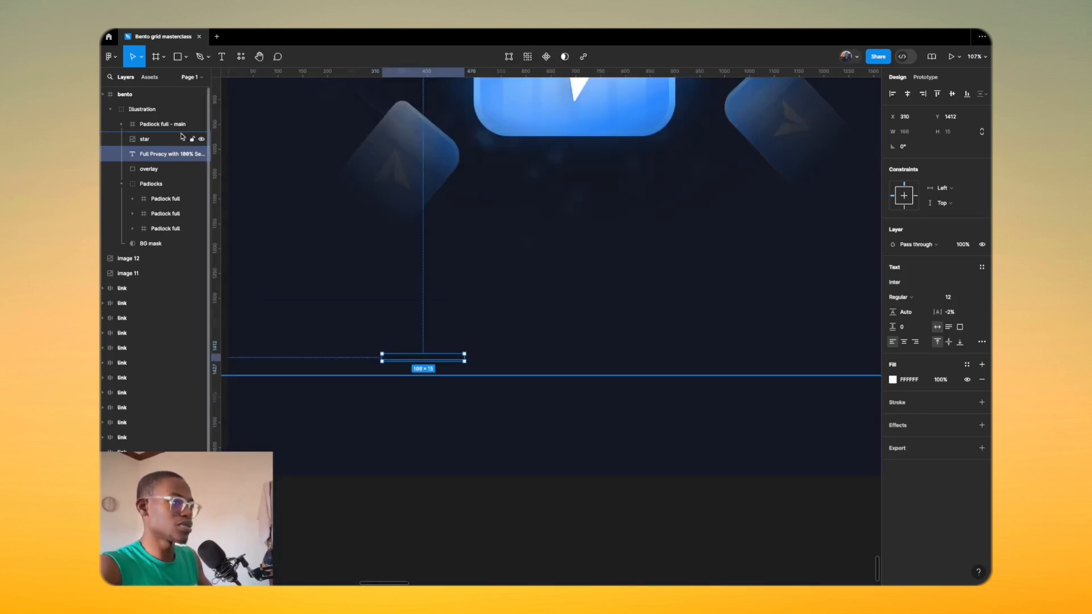
left_click_drag(152, 101, 151, 103)
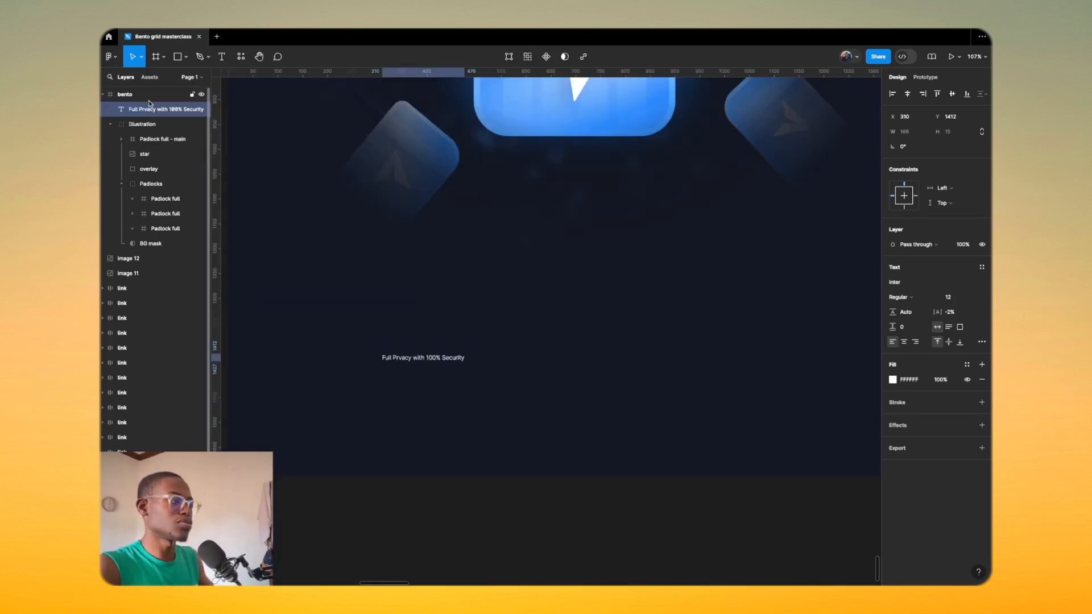
left_click(110, 124)
left_click(142, 126)
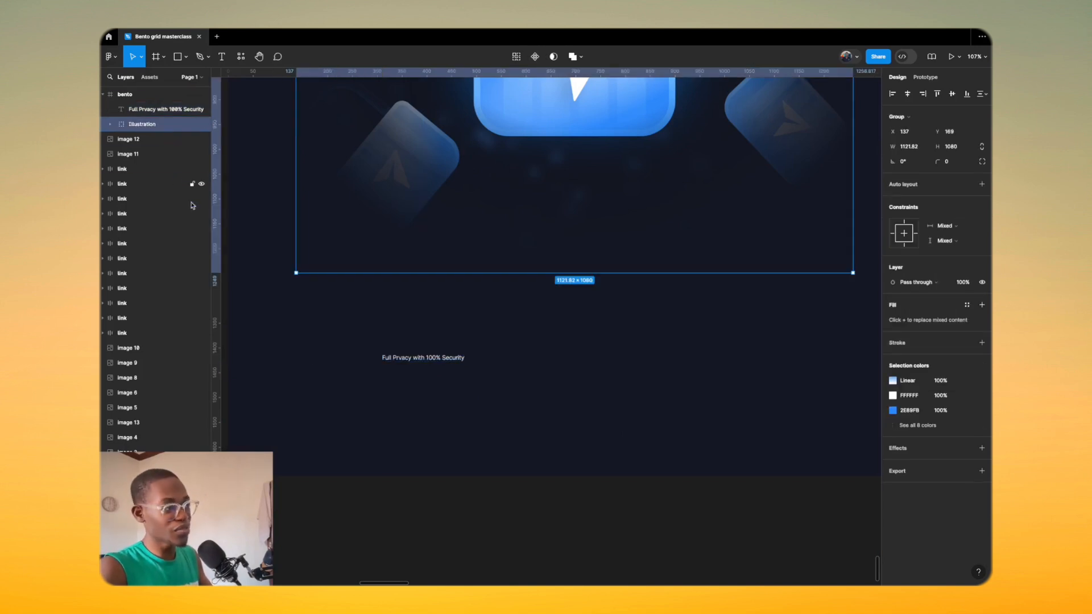
Step: Scale the heading text up proportionally to about 858 × 75
scroll(477, 325, "up", 4)
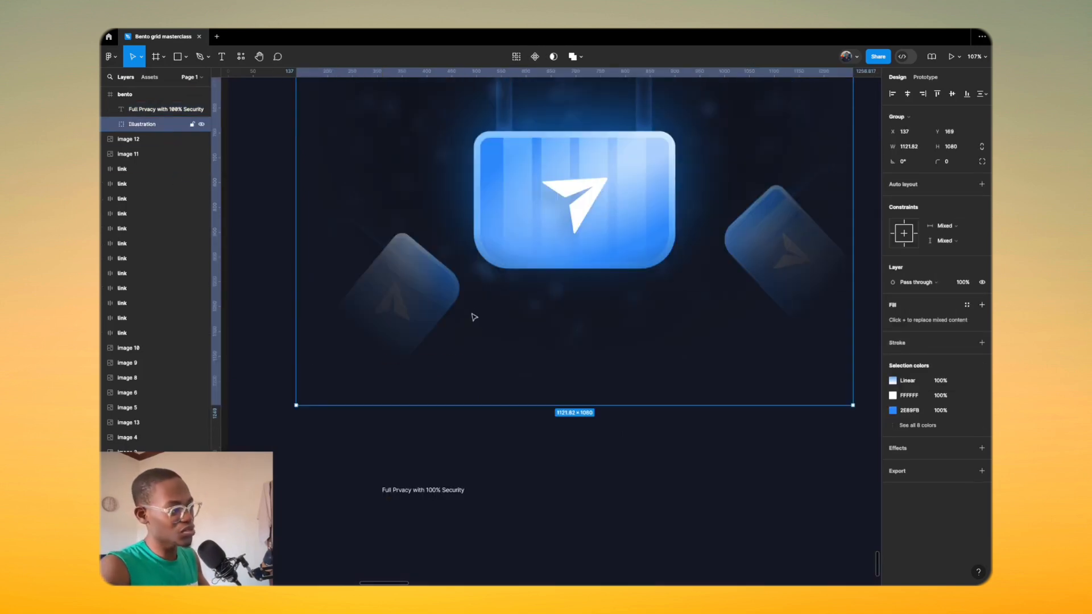
left_click(447, 490)
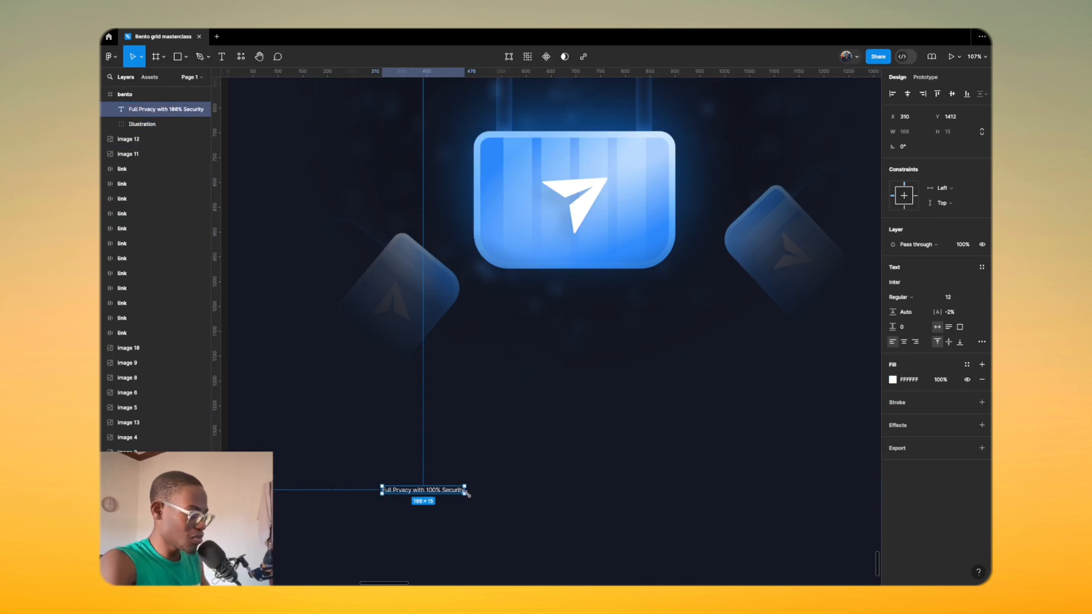
key("k")
left_click_drag(465, 492, 875, 491)
scroll(343, 450, "down", 5)
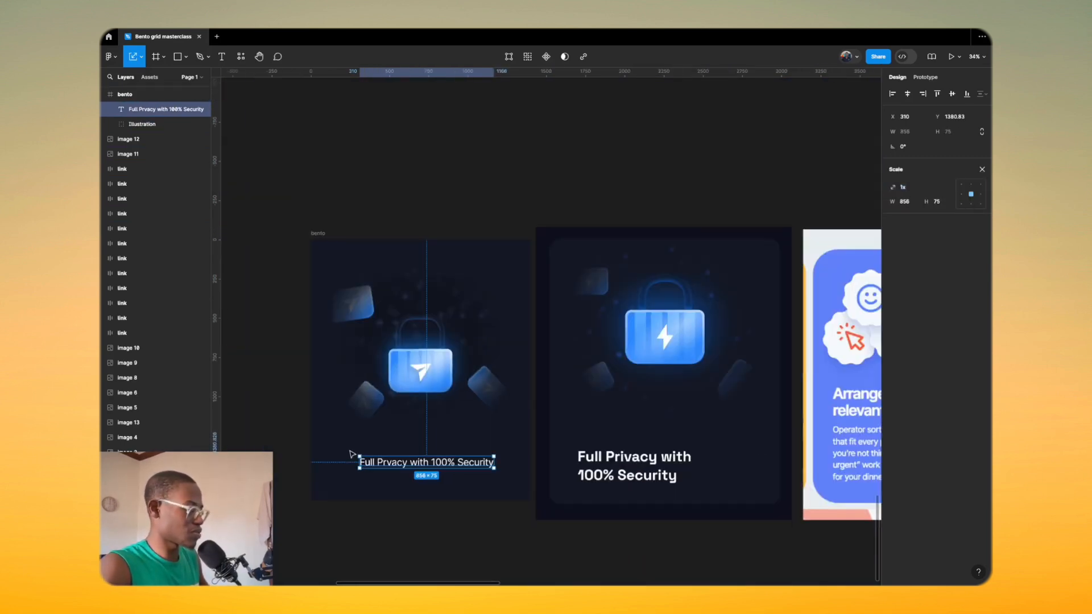
Step: Correct the misspelled word in the heading to "Privacy"
key("v")
double_click(389, 462)
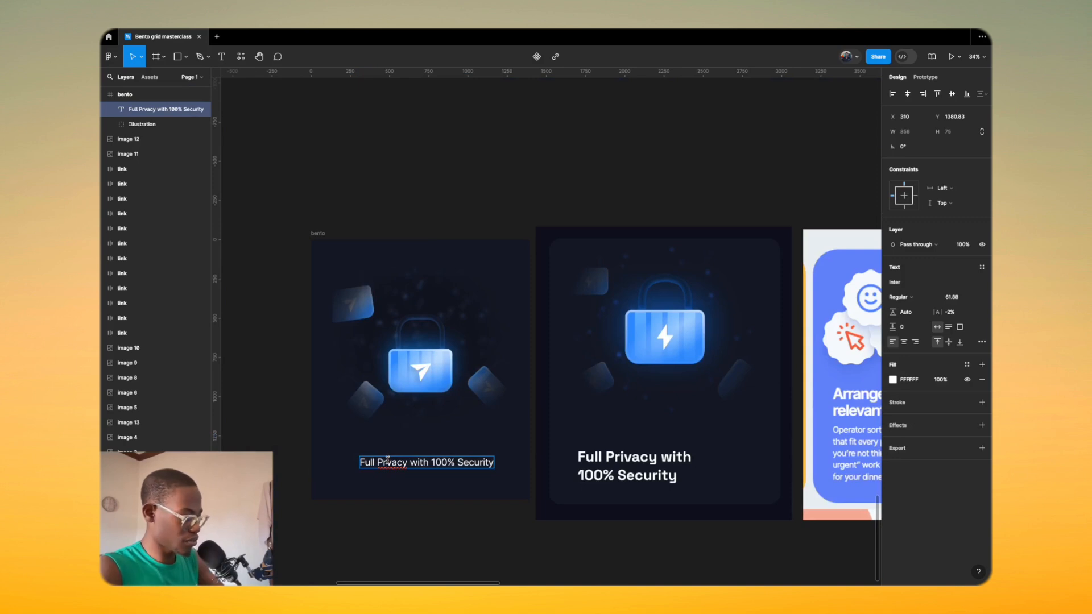
type("i")
key("Escape")
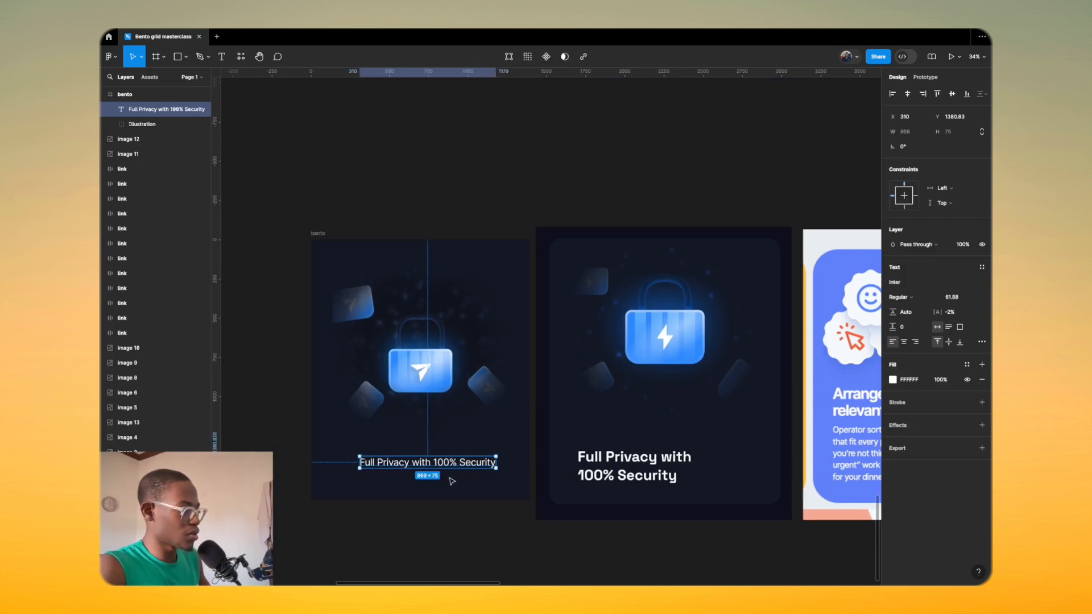
Step: Change the heading's font to Space Grotesk
left_click(921, 283)
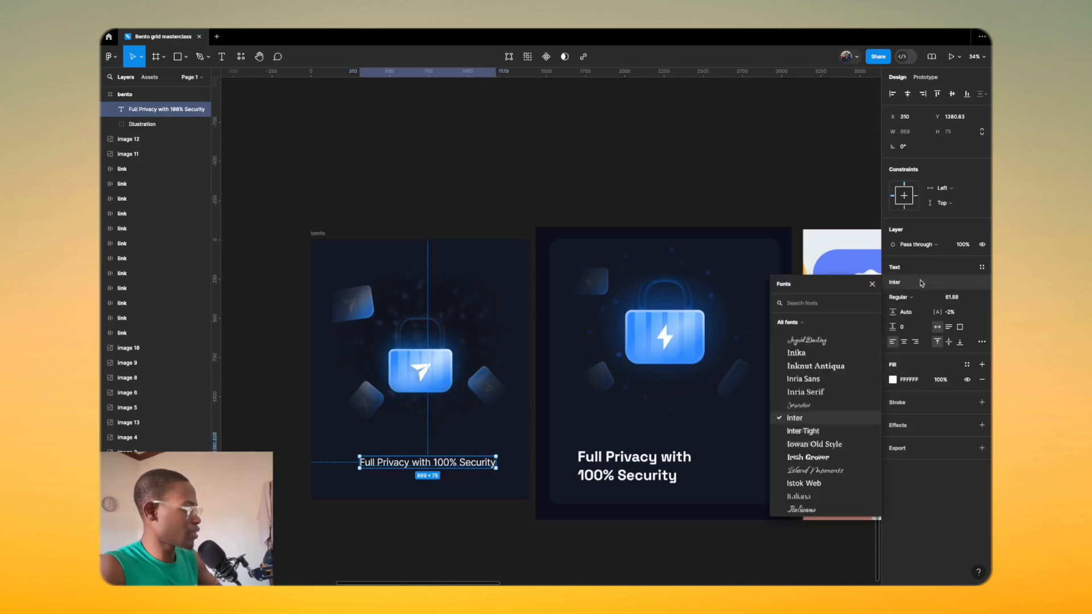
type("pac")
key("Down")
key("Down")
key("Return")
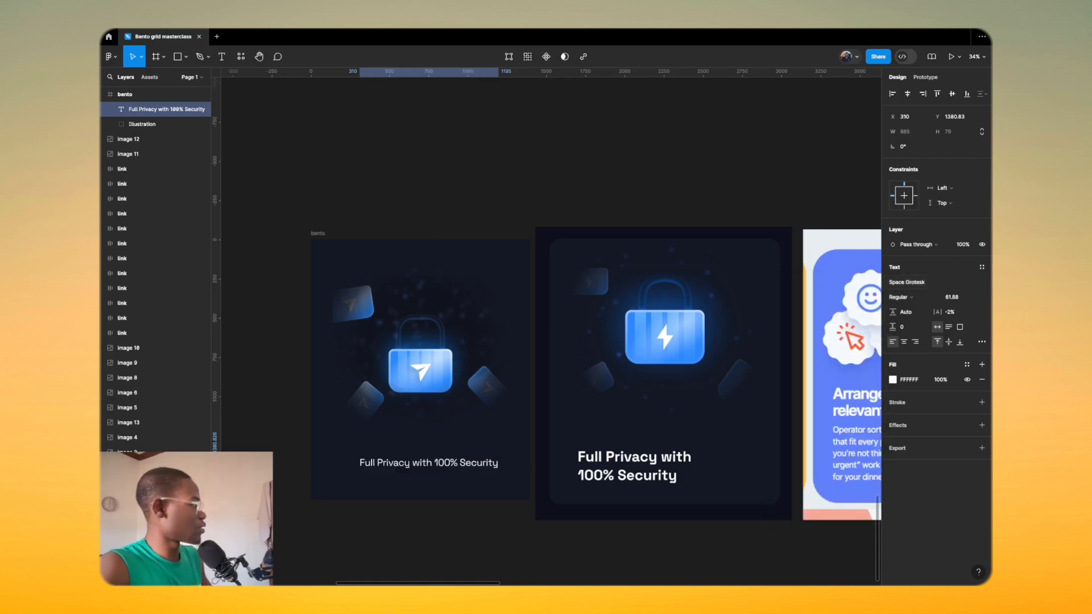
Step: Set the heading's font size to 72 and its weight to SemiBold
left_click(952, 298)
type("72")
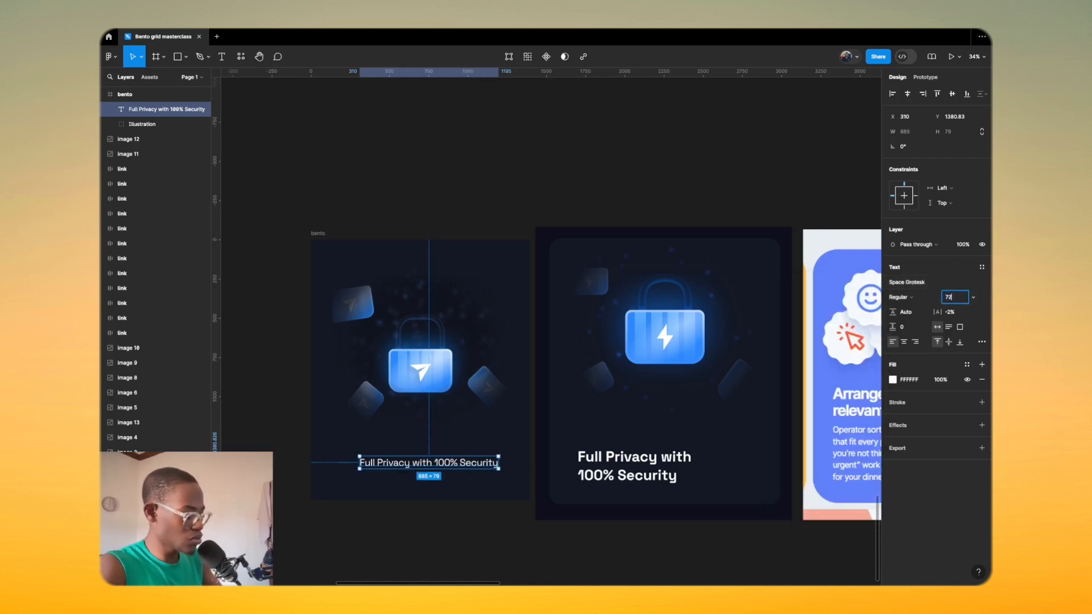
key("Return")
left_click(921, 296)
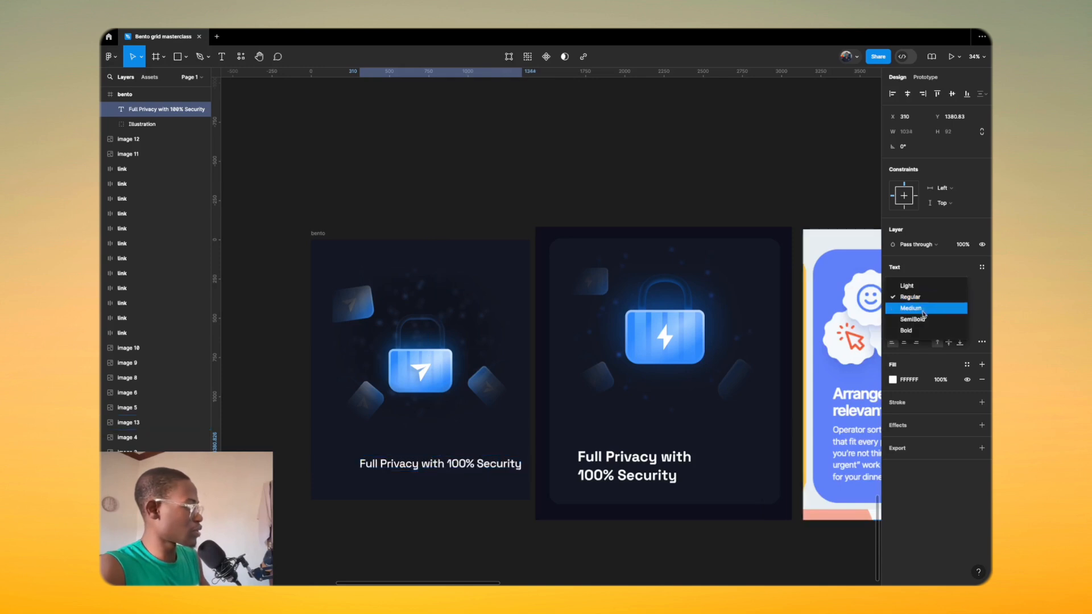
left_click(922, 320)
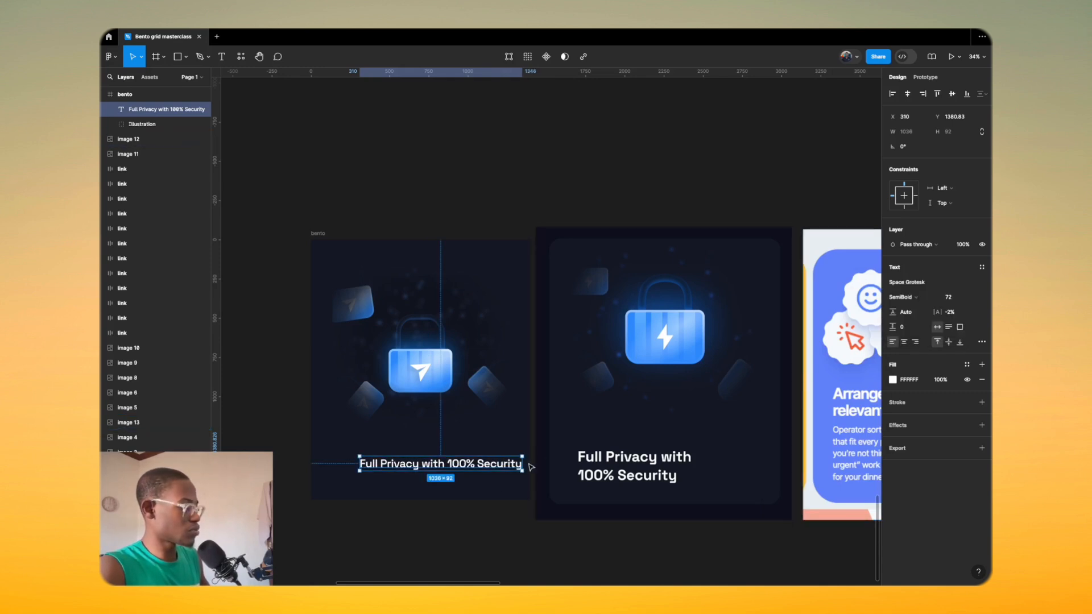
Step: Narrow the heading's text box to wrap it onto two lines, and scale it to 946 × 274 at X 137, Y 1291
left_click_drag(524, 463, 380, 466)
key("k")
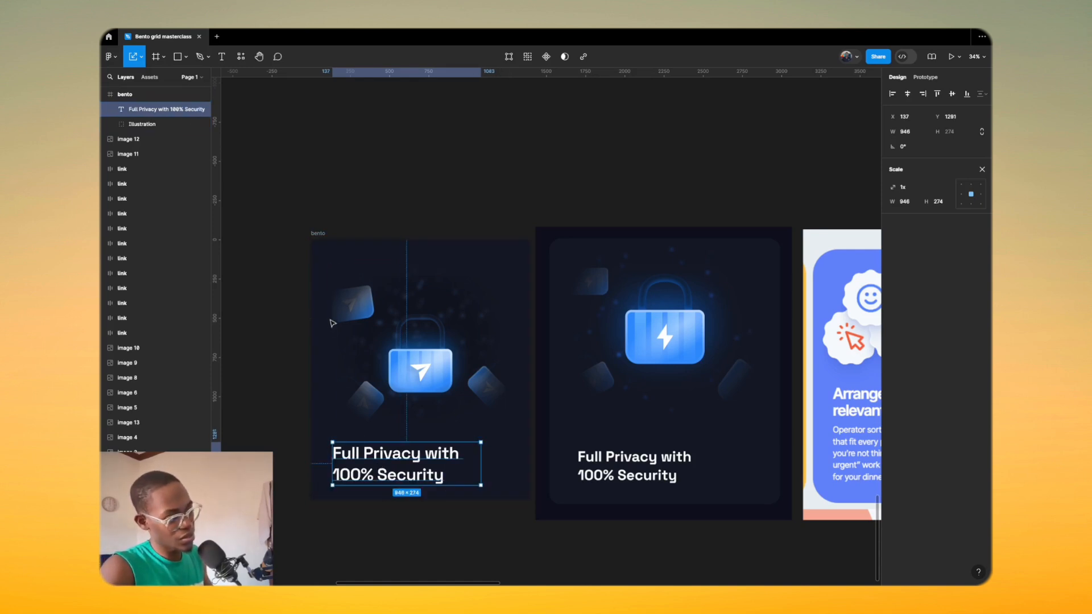
Step: Narrow the BG mask's radial gradient horizontally to fade the outer edges of the background padlocks
scroll(336, 335, "up", 5)
scroll(339, 332, "down", 5)
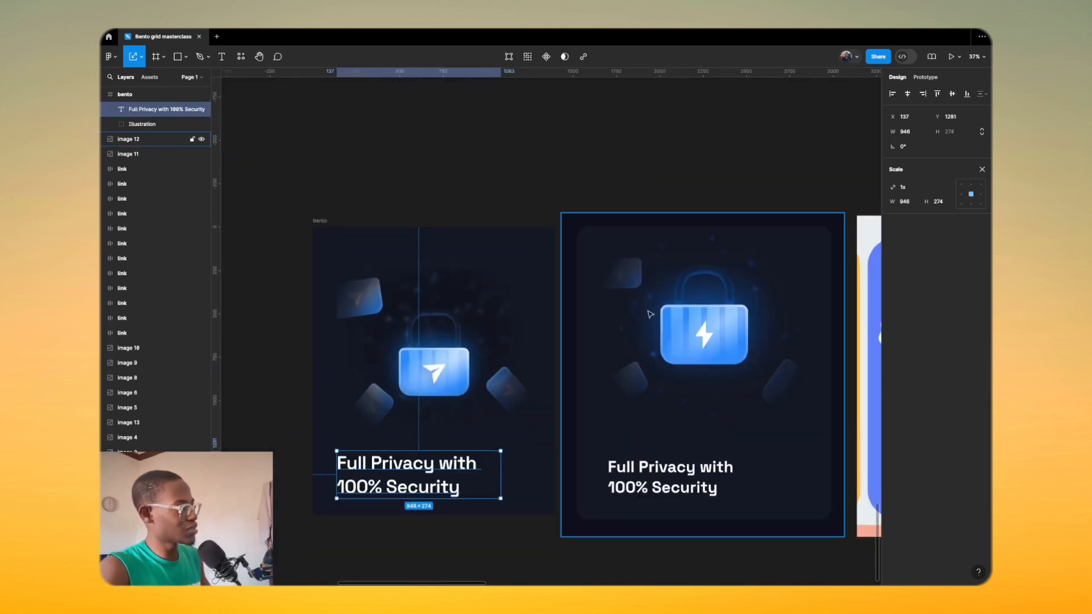
scroll(602, 246, "up", 5)
scroll(569, 256, "down", 6)
scroll(464, 275, "up", 4)
scroll(465, 274, "up", 5)
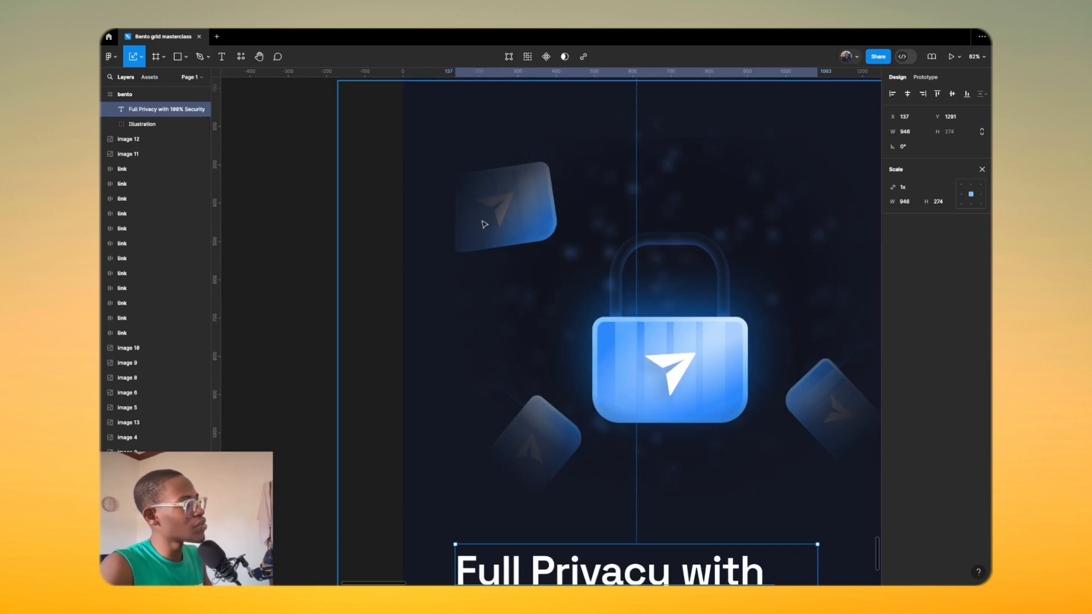
scroll(448, 273, "down", 7)
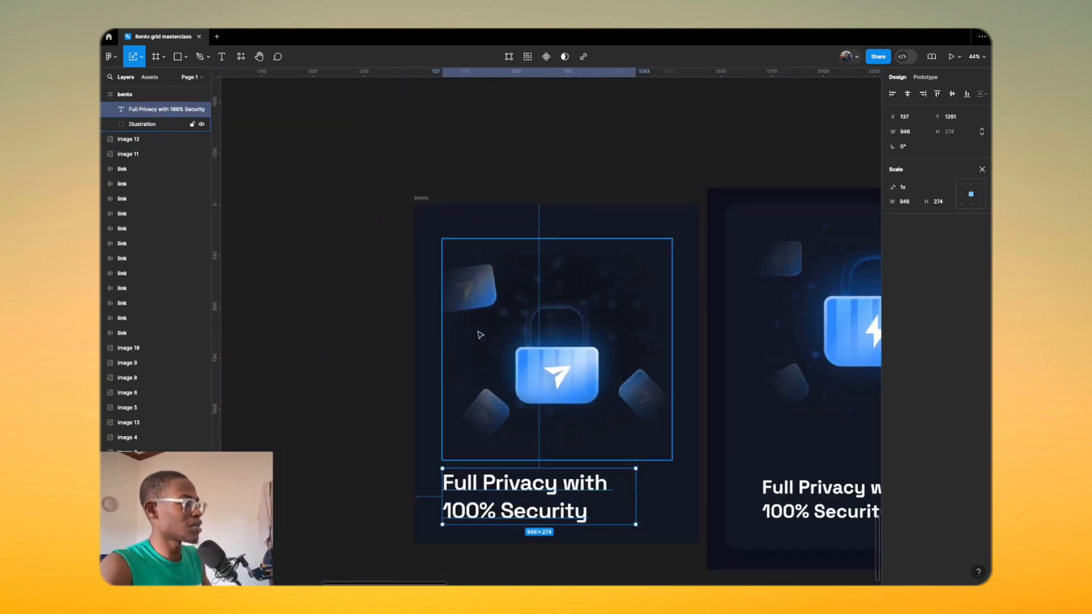
left_click(483, 348)
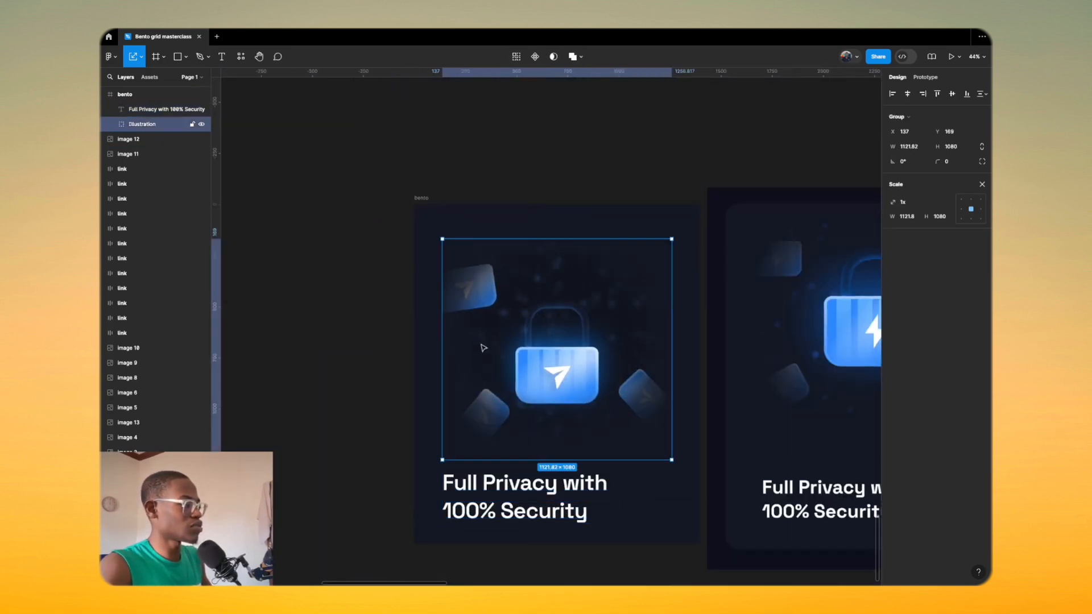
left_click(110, 125)
left_click(152, 248)
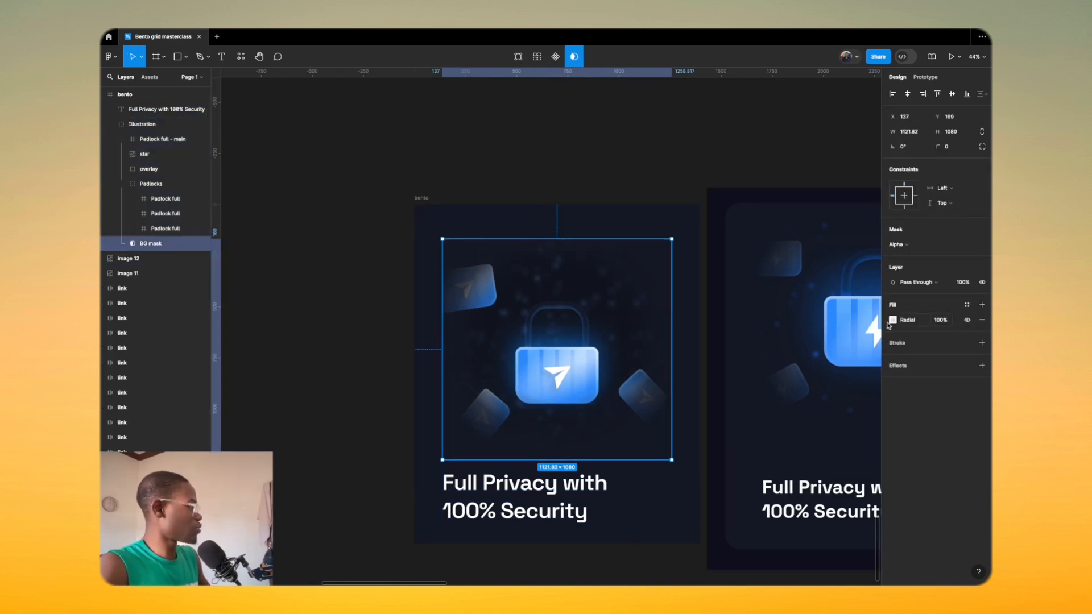
left_click(893, 320)
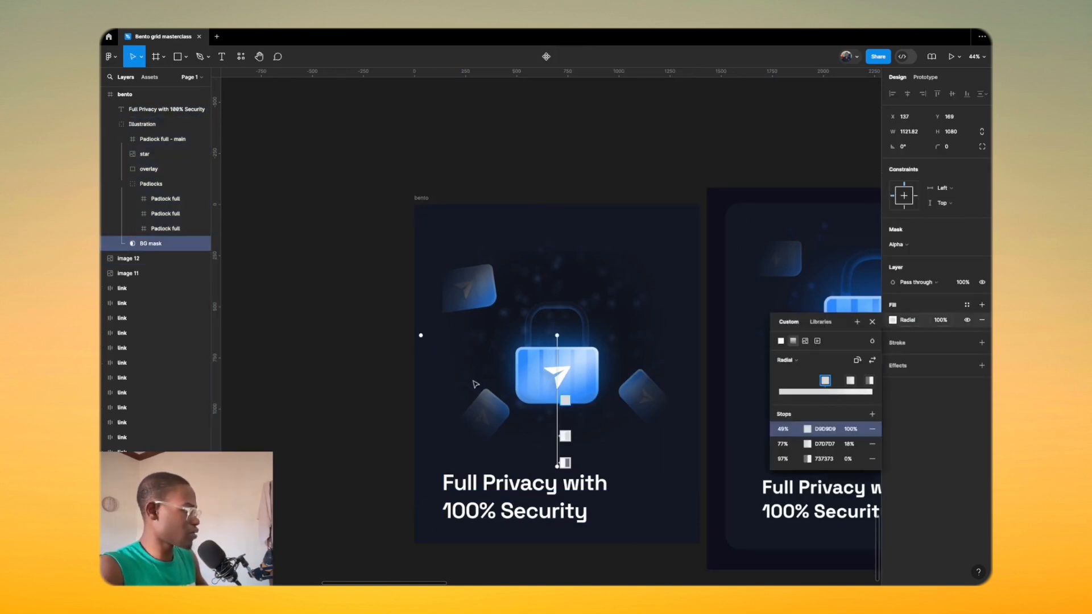
left_click_drag(422, 335, 449, 326)
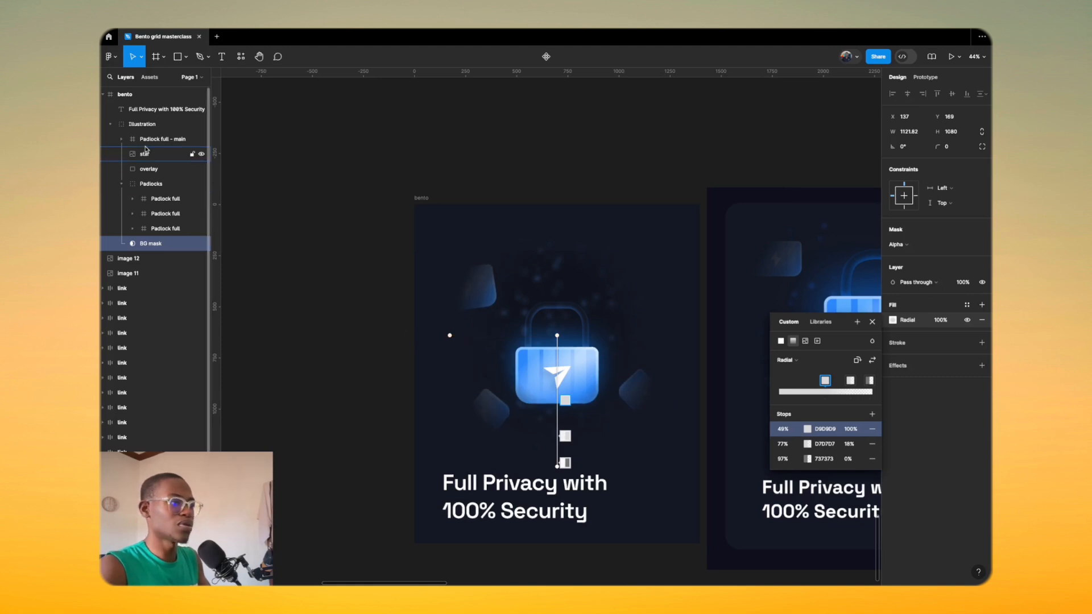
Step: Hide the overlay layer in the Illustration group and collapse the Padlocks group
left_click(200, 171)
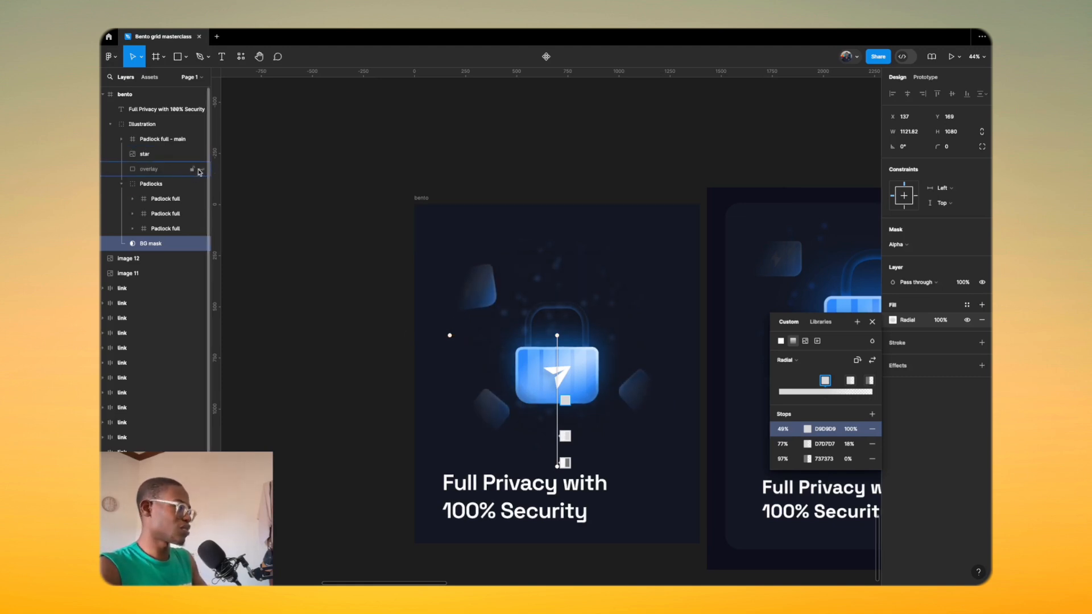
left_click(182, 172)
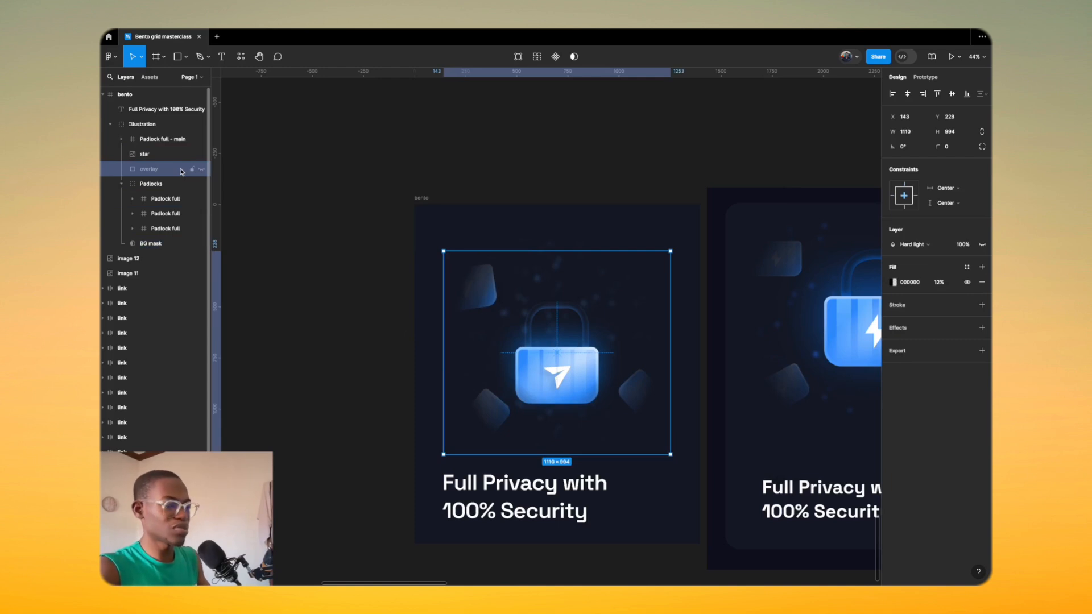
left_click(122, 184)
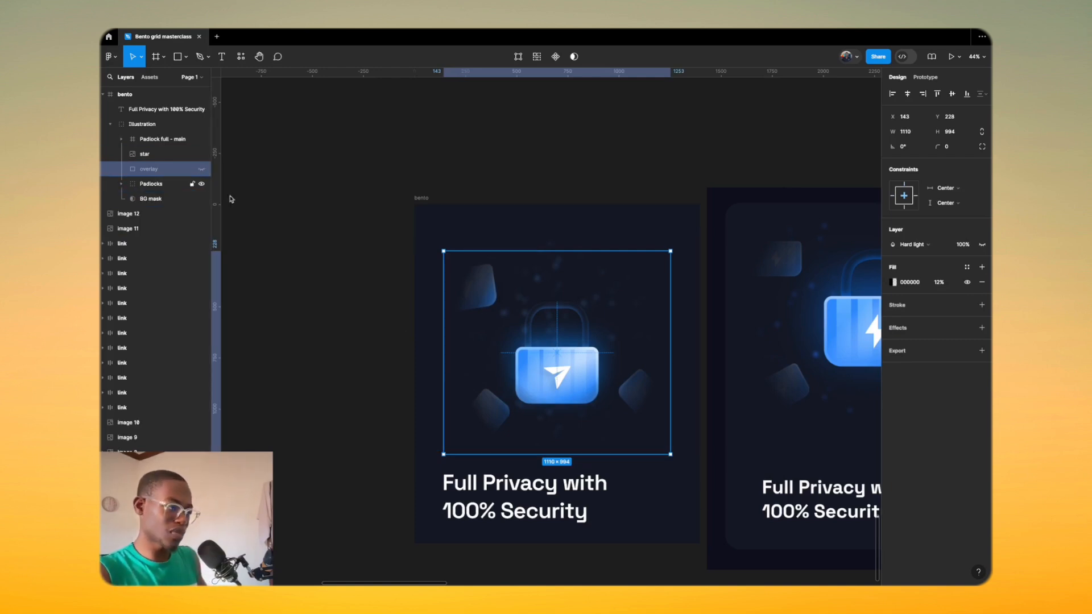
left_click(488, 202)
Step: Move the heading and the Illustration group together slightly upward to centre them vertically in the bento frame
scroll(472, 239, "down", 5)
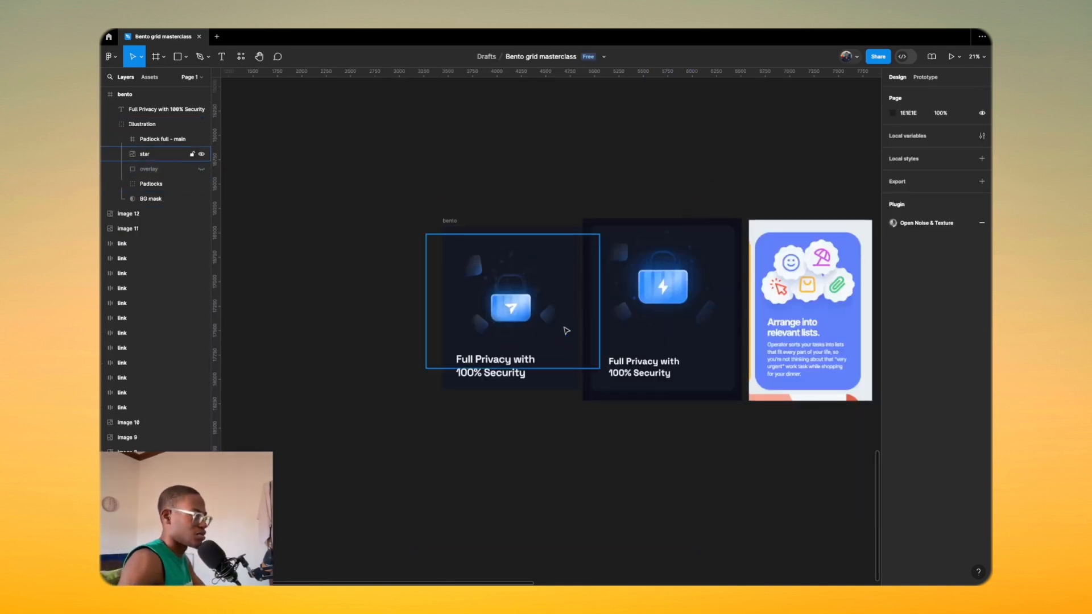
scroll(554, 321, "up", 3)
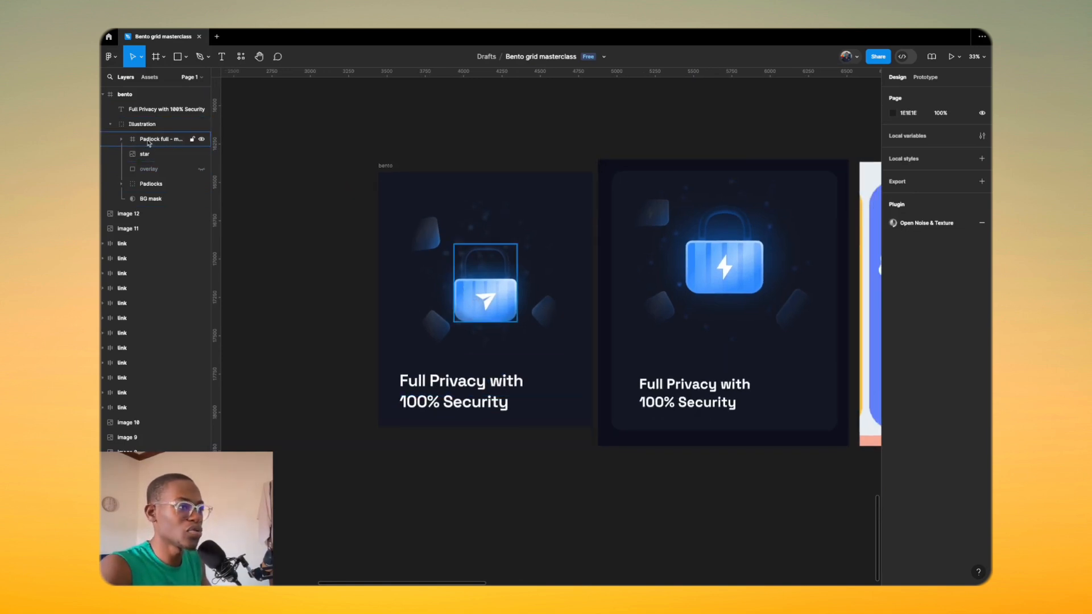
left_click(113, 124)
left_click(154, 109)
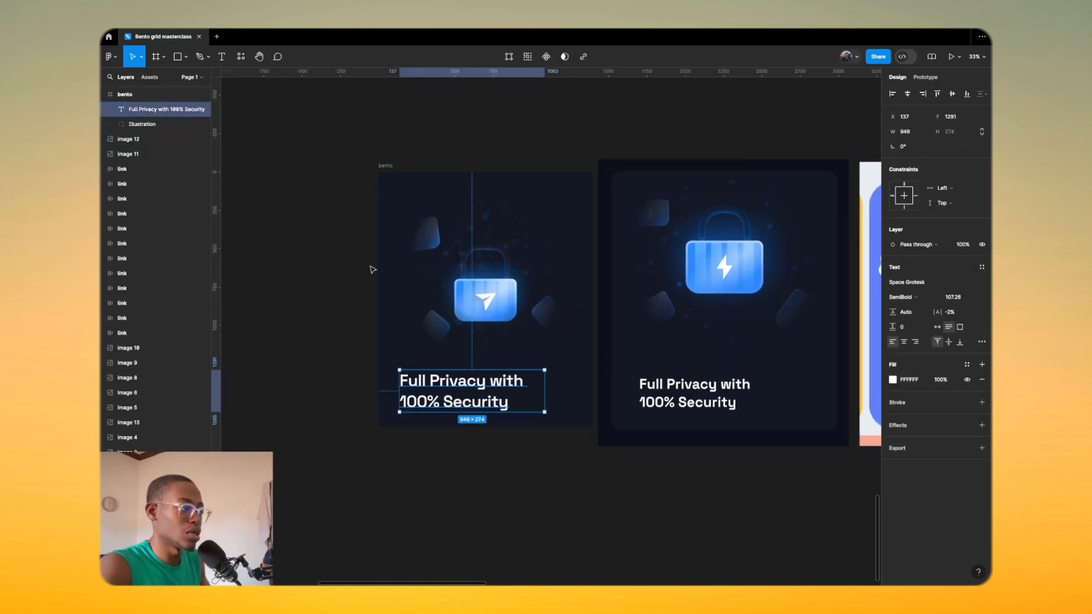
left_click(463, 296, "shift")
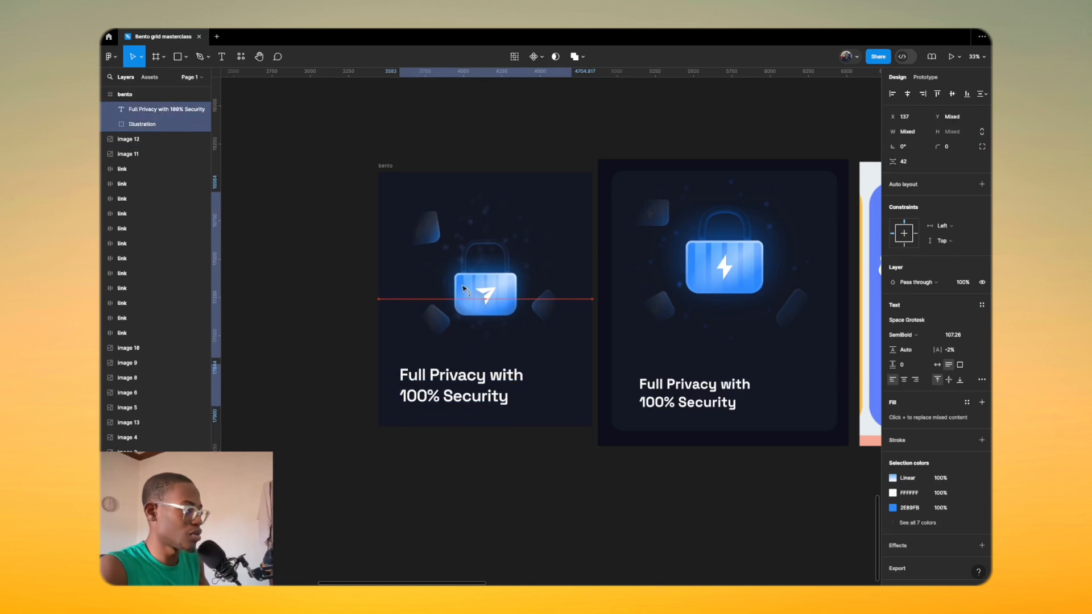
left_click(467, 437)
scroll(449, 364, "down", 1)
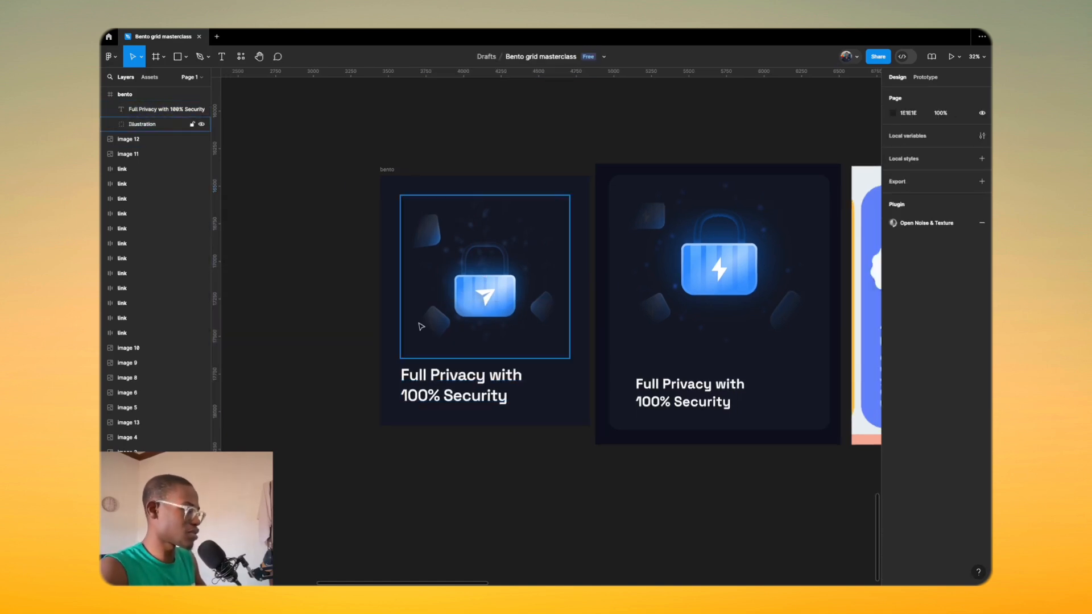
Step: Round the bento frame's corners with a radius of 80
left_click(382, 165)
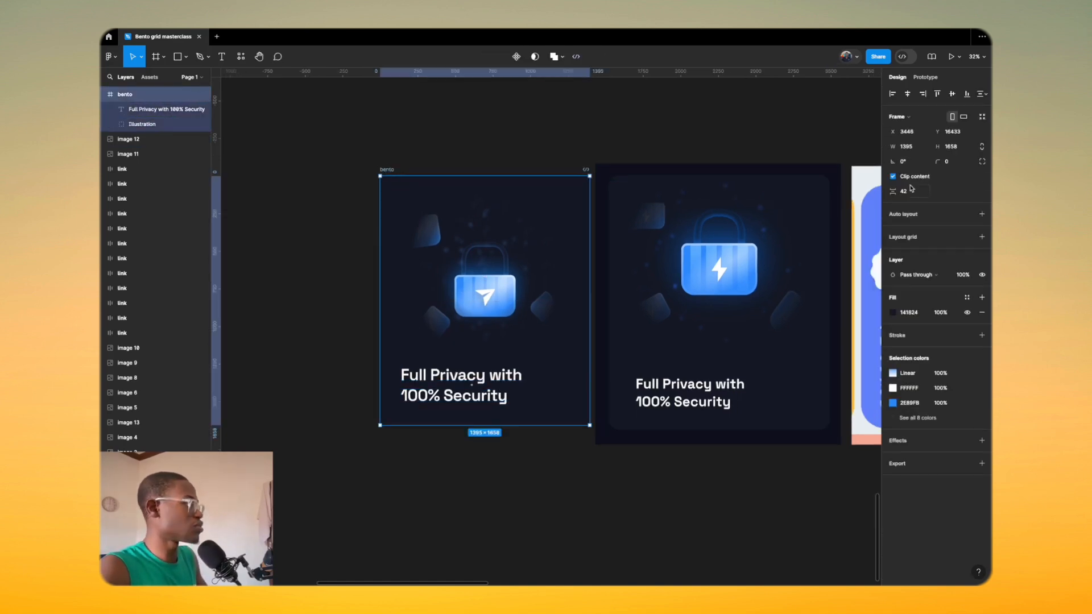
left_click(954, 166)
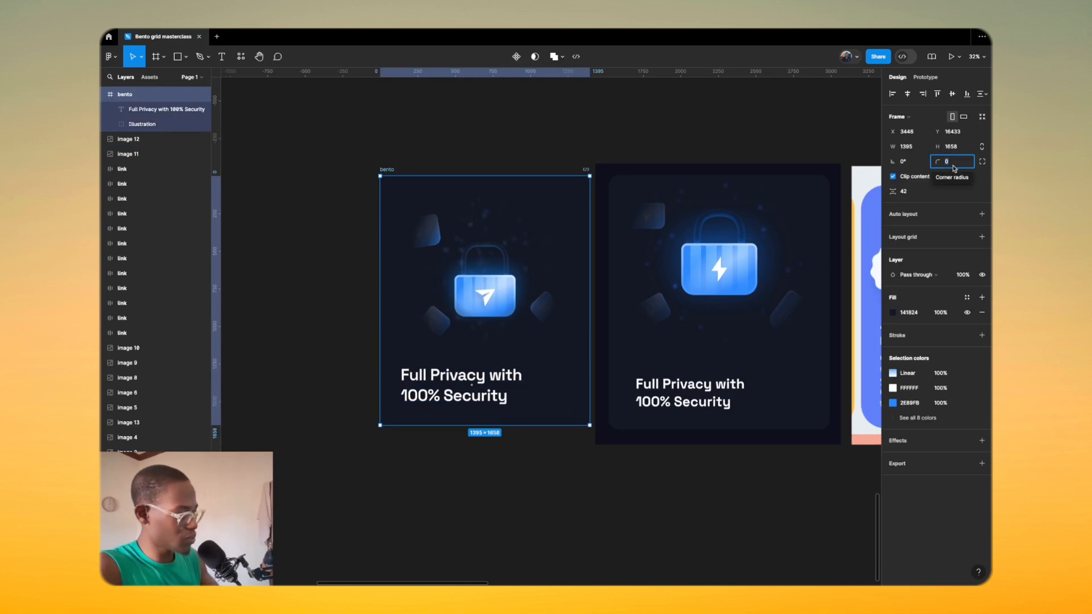
type("40")
key("Return")
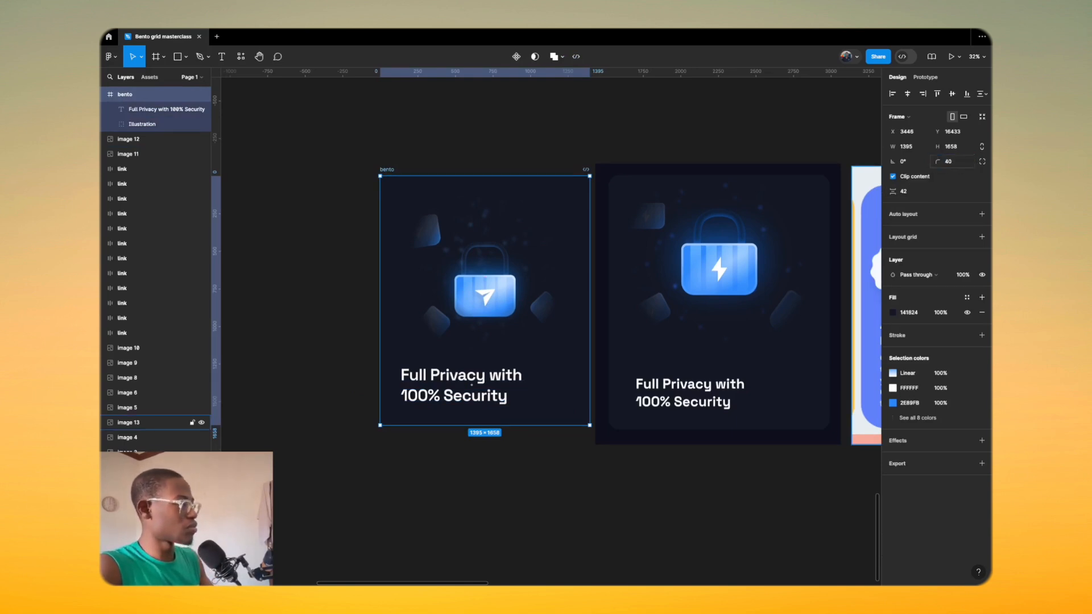
left_click(951, 162)
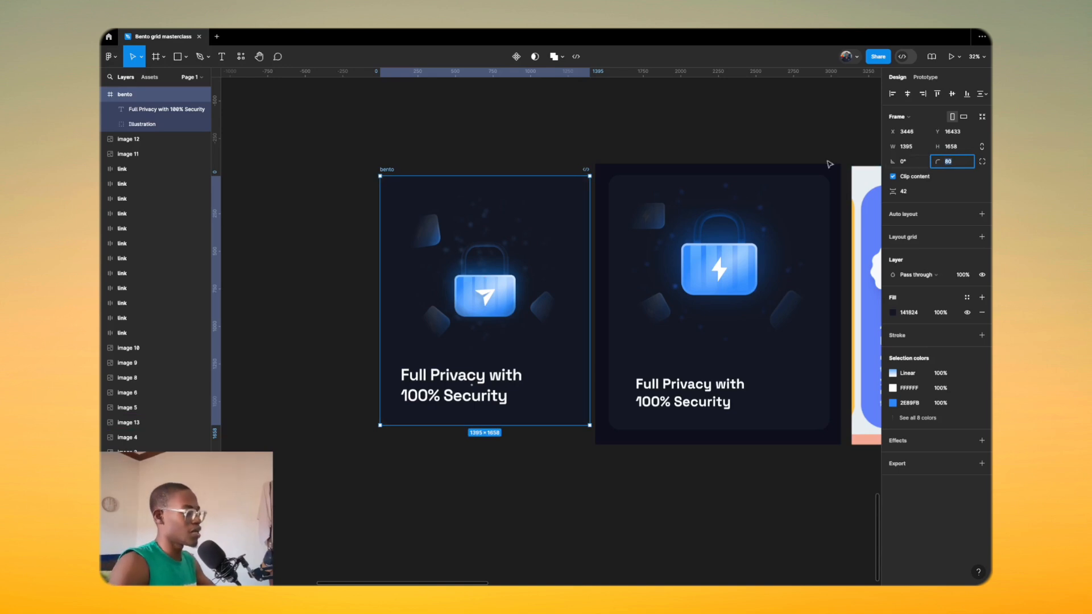
Step: Place a 1665 × 1975 frame behind the bento card and fill it with the reference image's outer background colour, 0F111D
mouse_move(389, 174)
left_mouse_down()
mouse_move(306, 150)
mouse_move(535, 444)
mouse_move(539, 435)
left_mouse_up()
key("f")
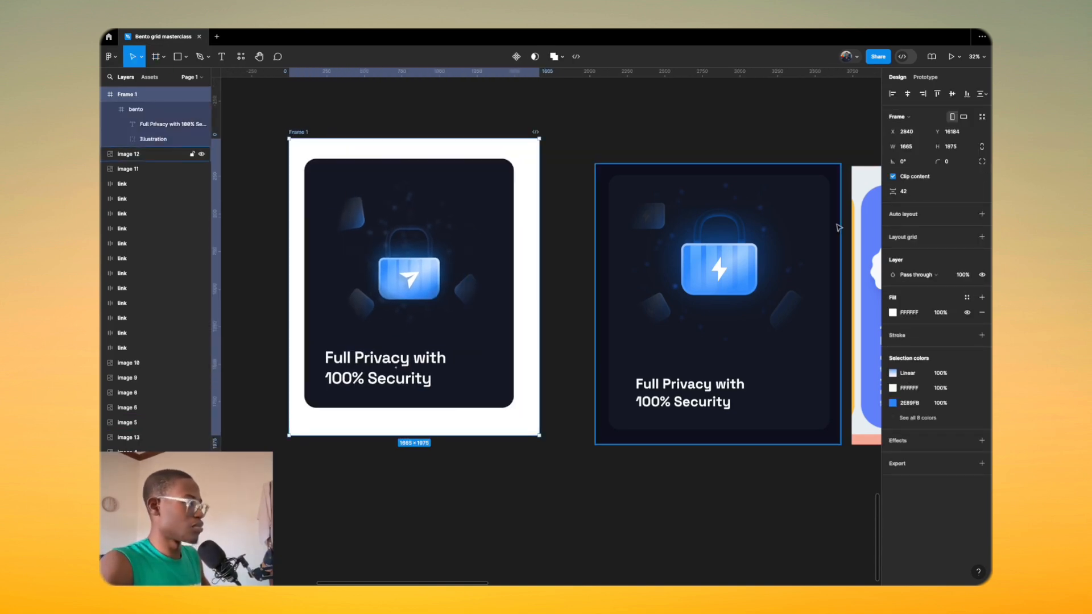
left_click(896, 313)
left_click(783, 471)
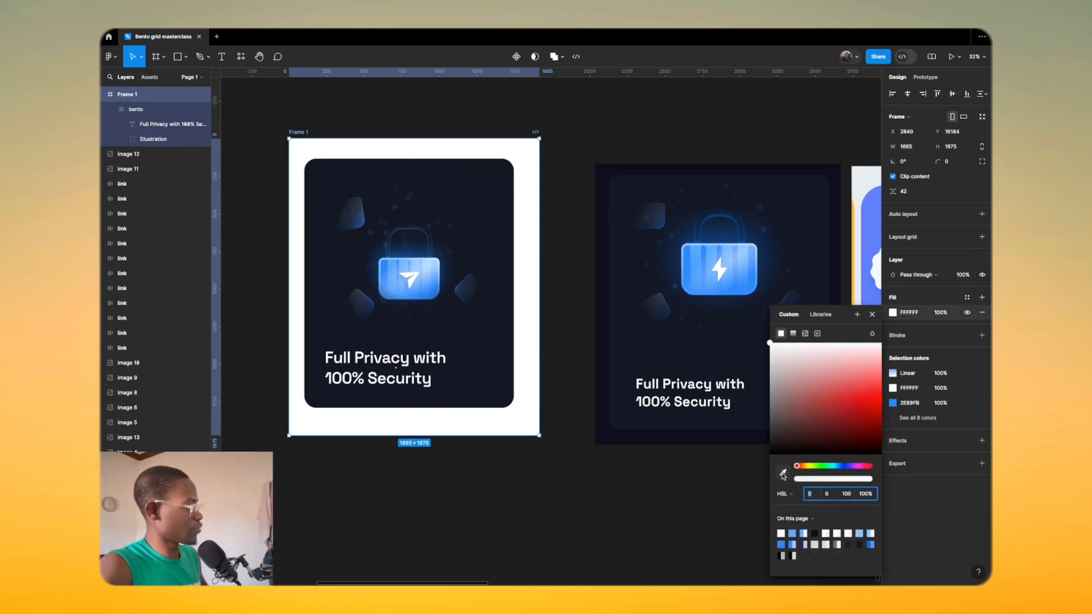
left_click(836, 113)
left_click(481, 465)
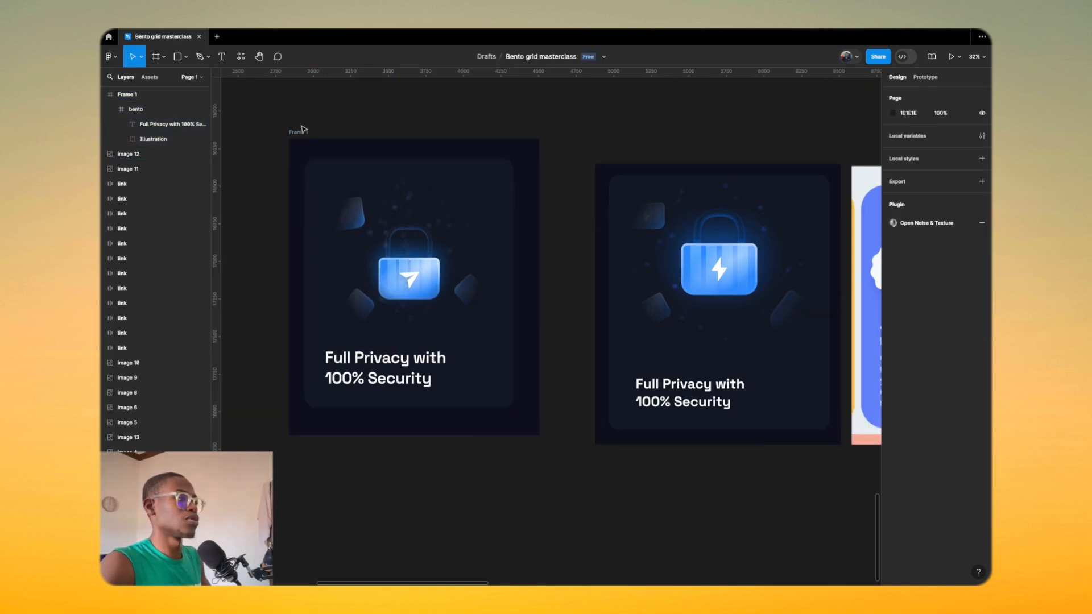
Step: Rename the new outer frame as "Pad frame" and deselect it
left_click(301, 131)
double_click(298, 130)
type("Pad")
type(" farme")
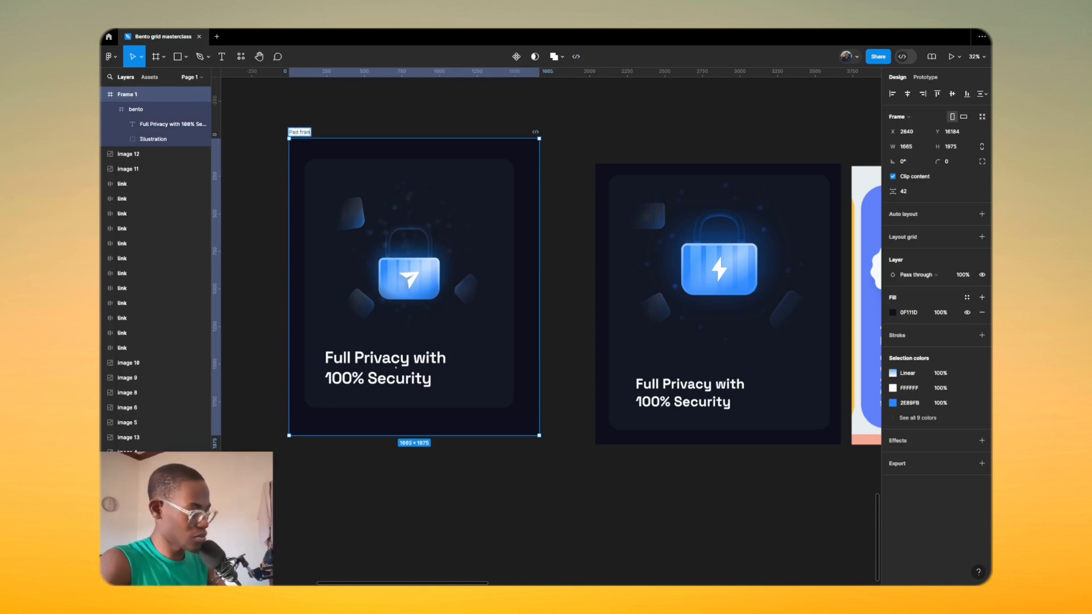
type("e")
key("Return")
scroll(339, 200, "down", 5)
left_click(472, 540)
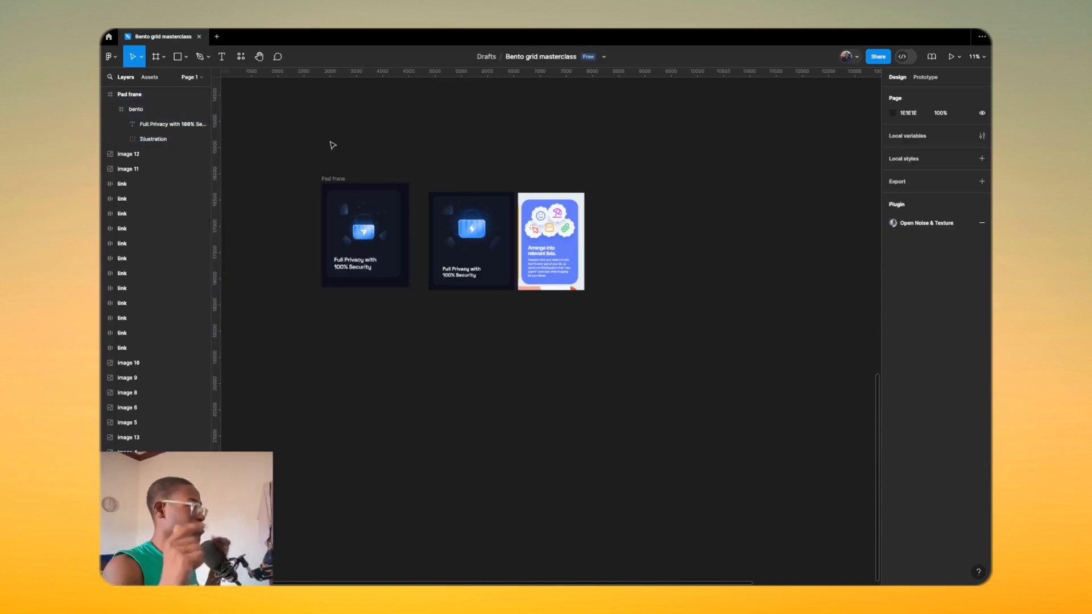
Step: Examine the blue "Arrange into relevant lists." reference card, especially its overlapping scalloped icon badges, heading and body text
scroll(565, 196, "up", 8)
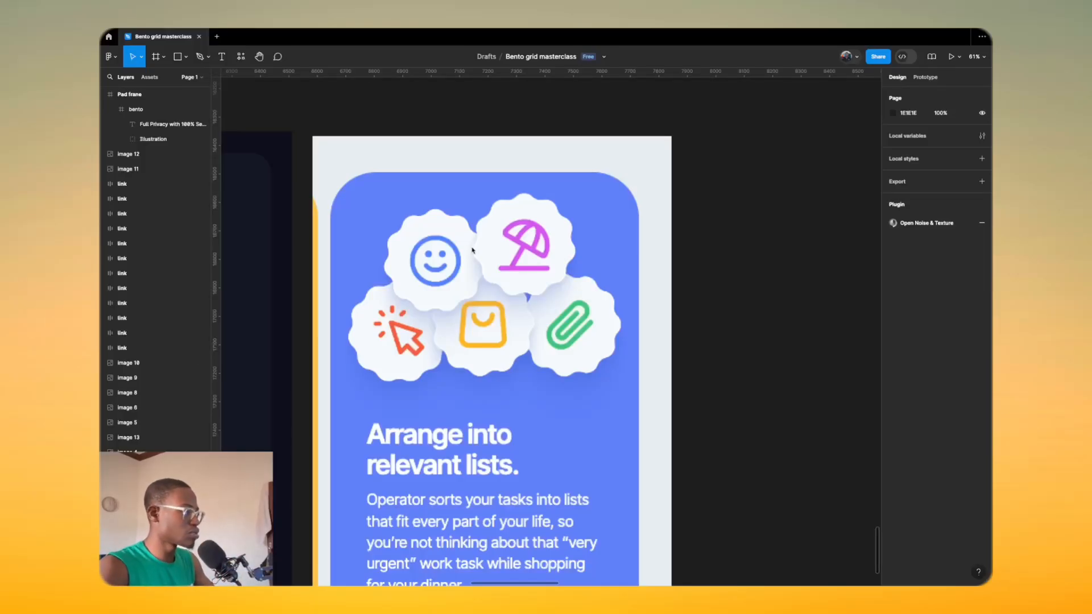
scroll(472, 250, "down", 3)
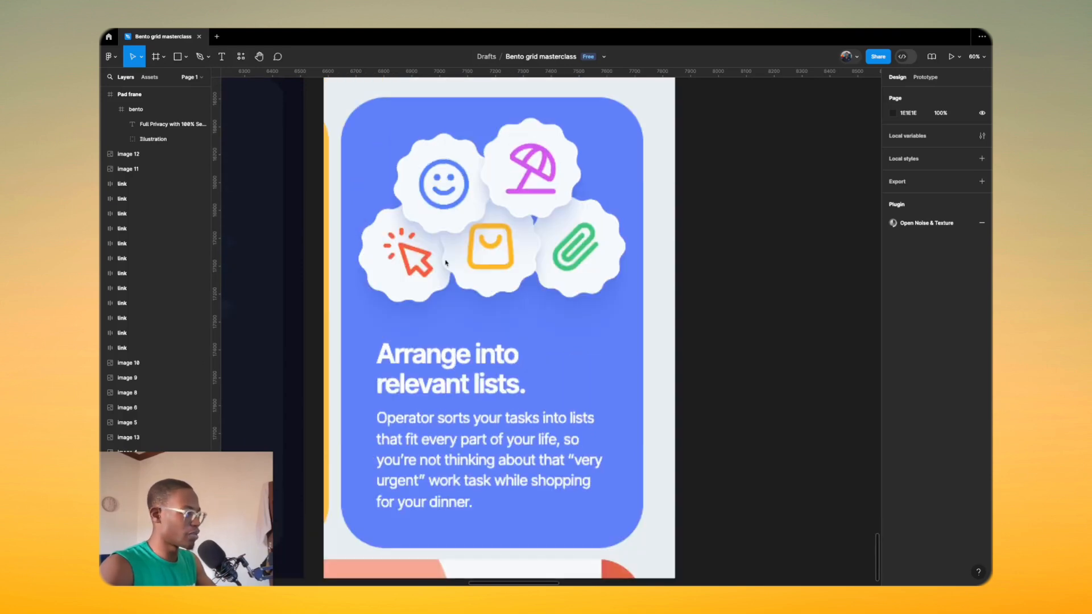
scroll(439, 176, "up", 5)
scroll(364, 239, "down", 4)
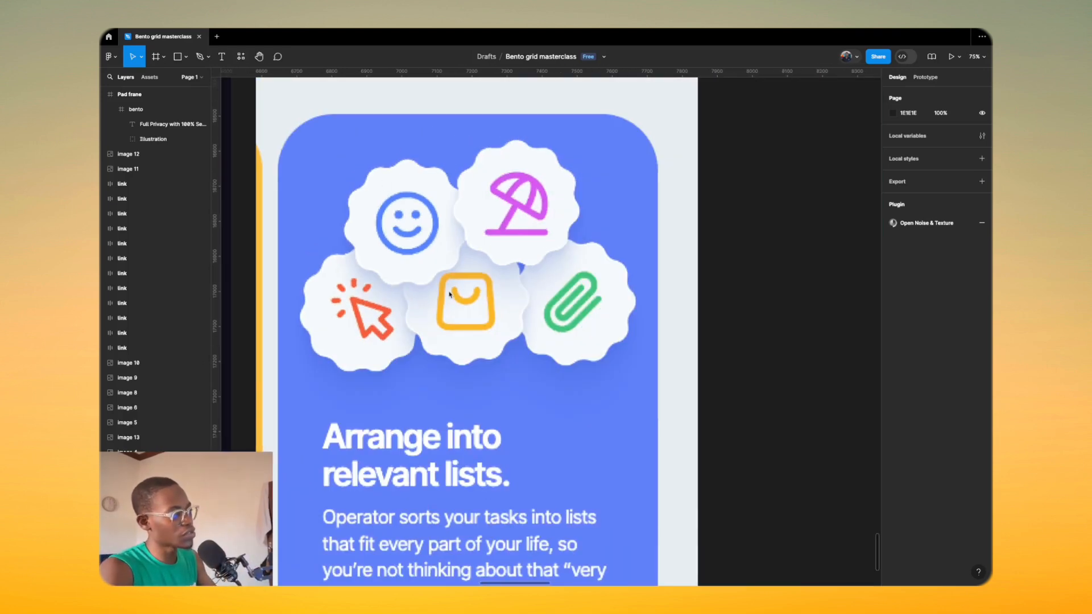
scroll(437, 296, "down", 3)
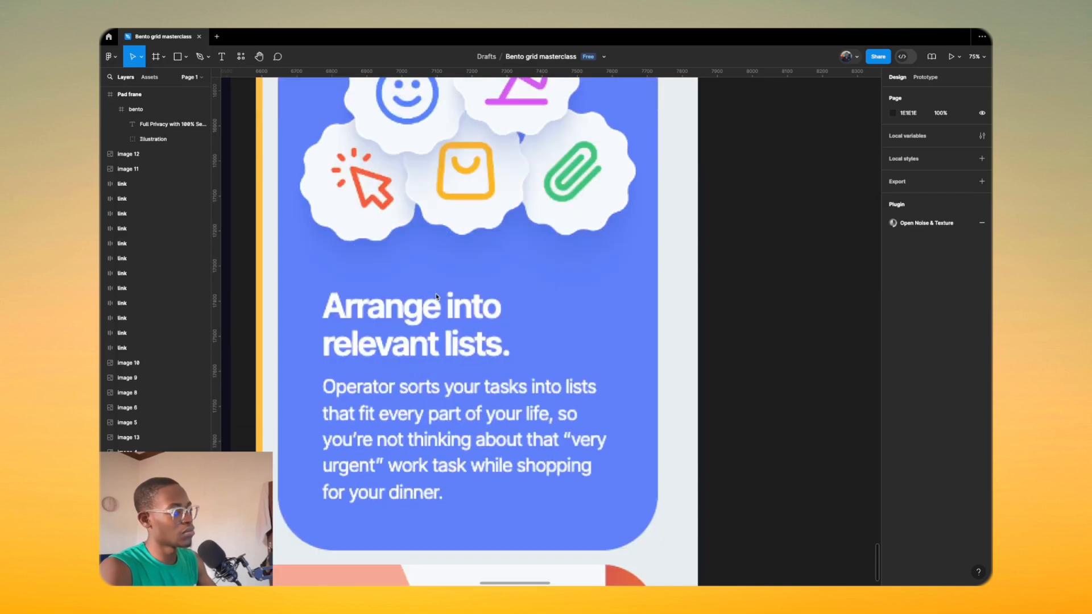
scroll(399, 228, "up", 2)
scroll(368, 176, "up", 2)
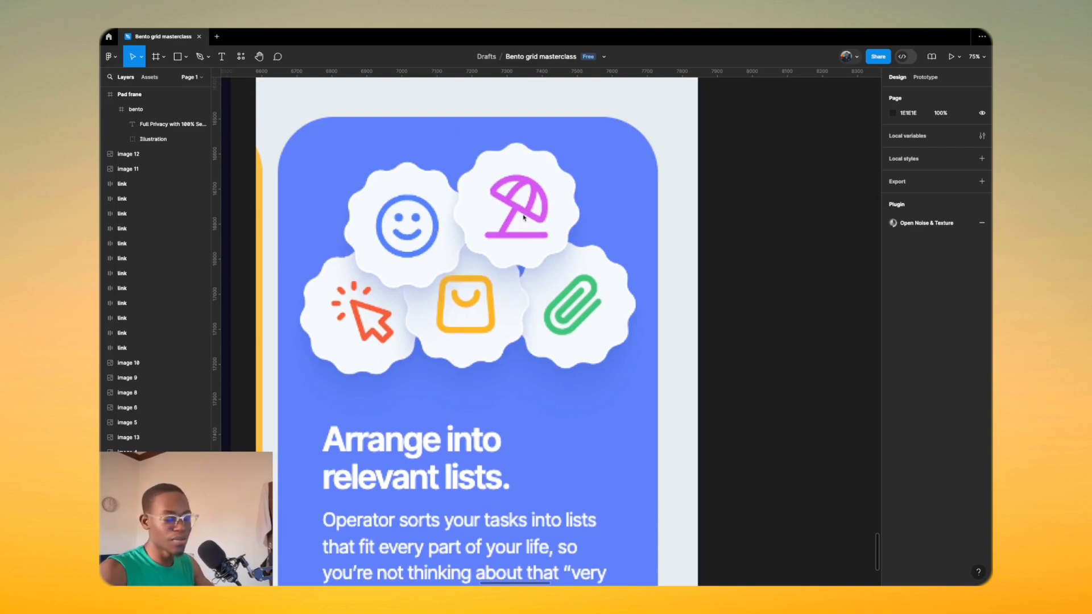
scroll(413, 290, "down", 3)
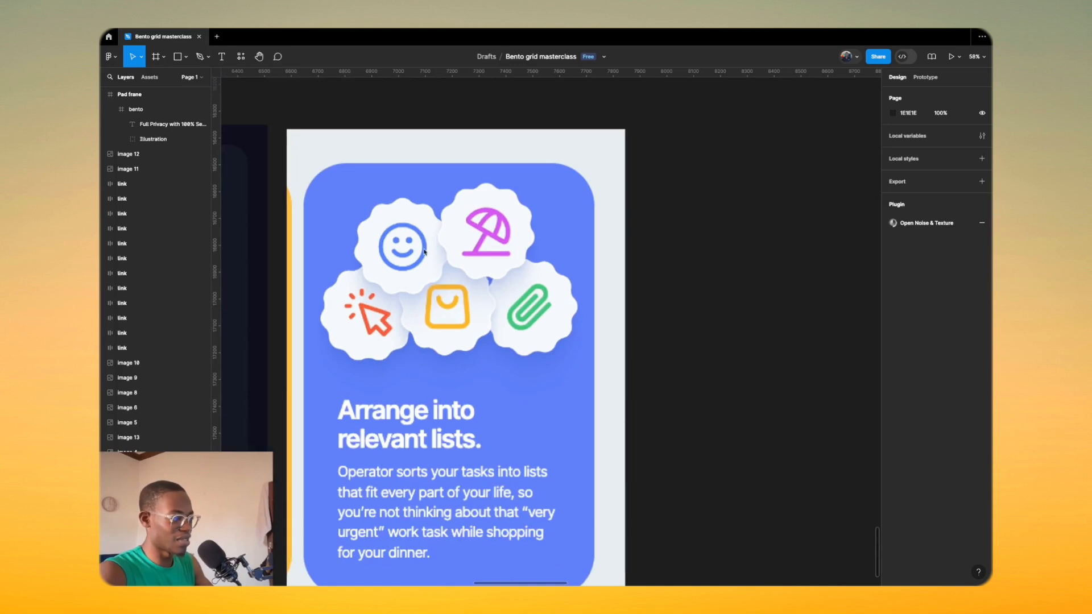
scroll(512, 277, "down", 5)
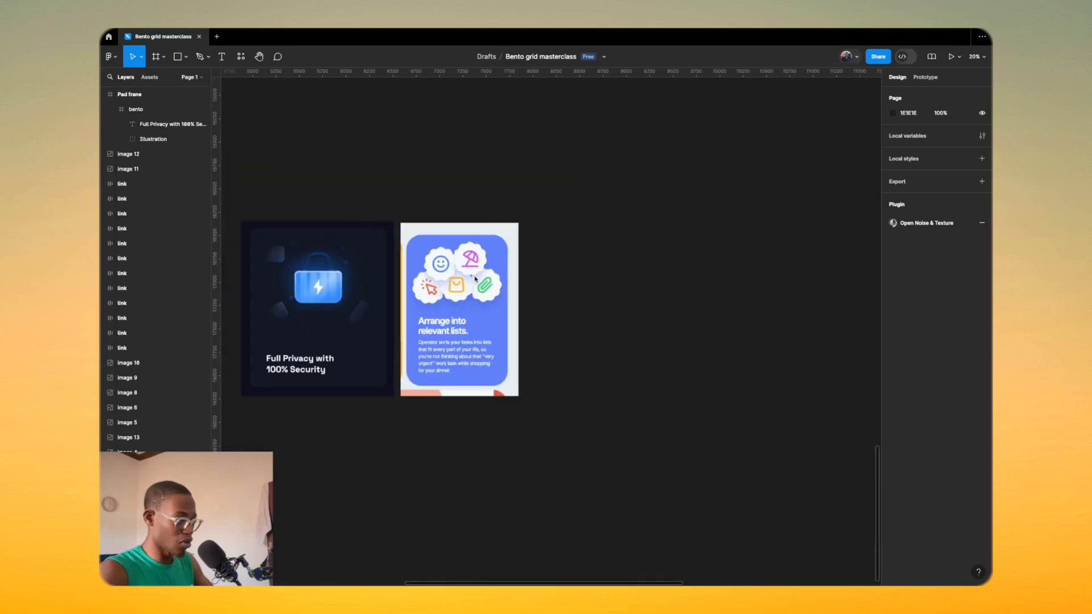
scroll(475, 279, "up", 8)
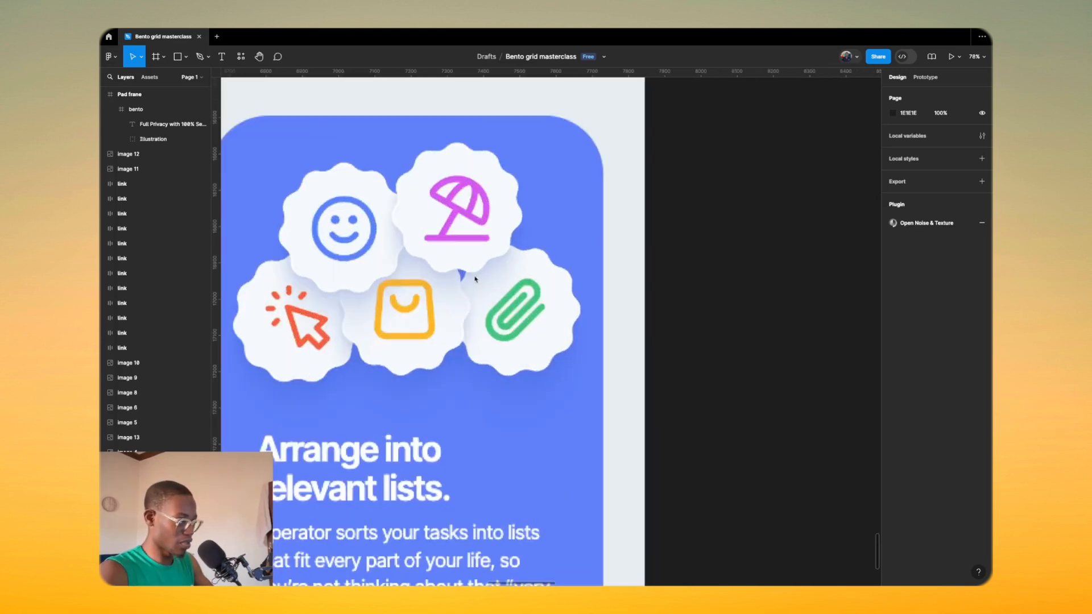
Step: Draw a 385 × 385 polygon beside the blue reference card and give it 11 sides
left_click(186, 57)
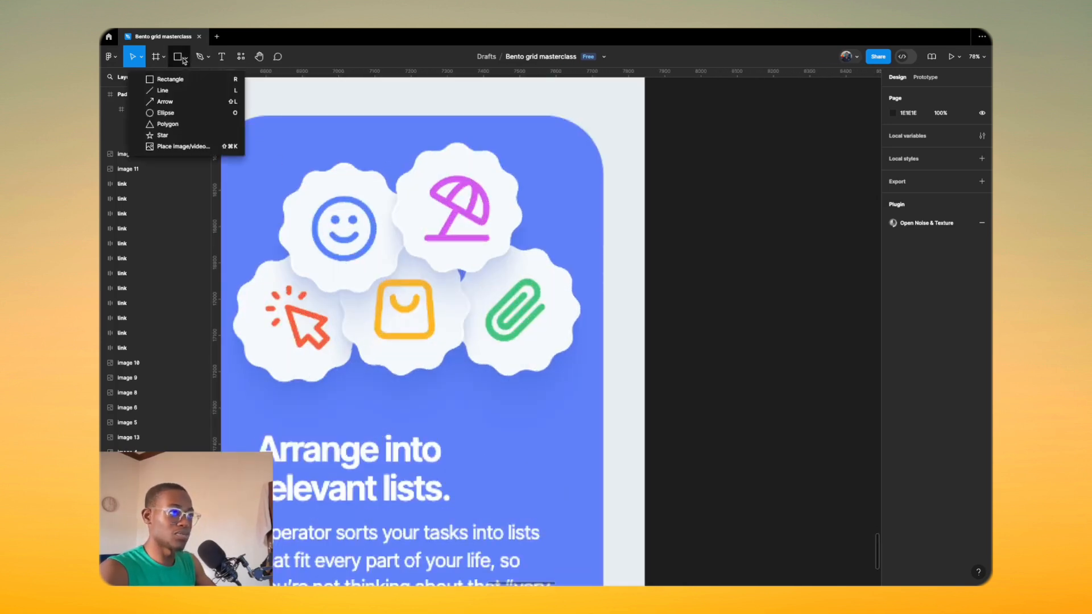
left_click(169, 124)
mouse_move(686, 224)
left_mouse_down()
mouse_move(825, 363)
mouse_move(835, 251)
left_mouse_up()
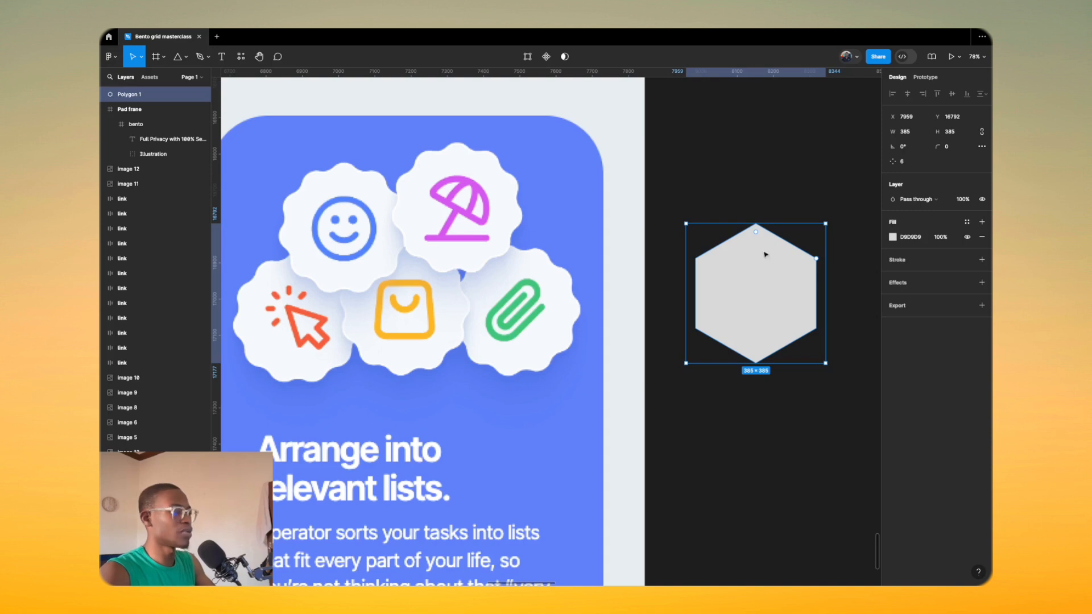
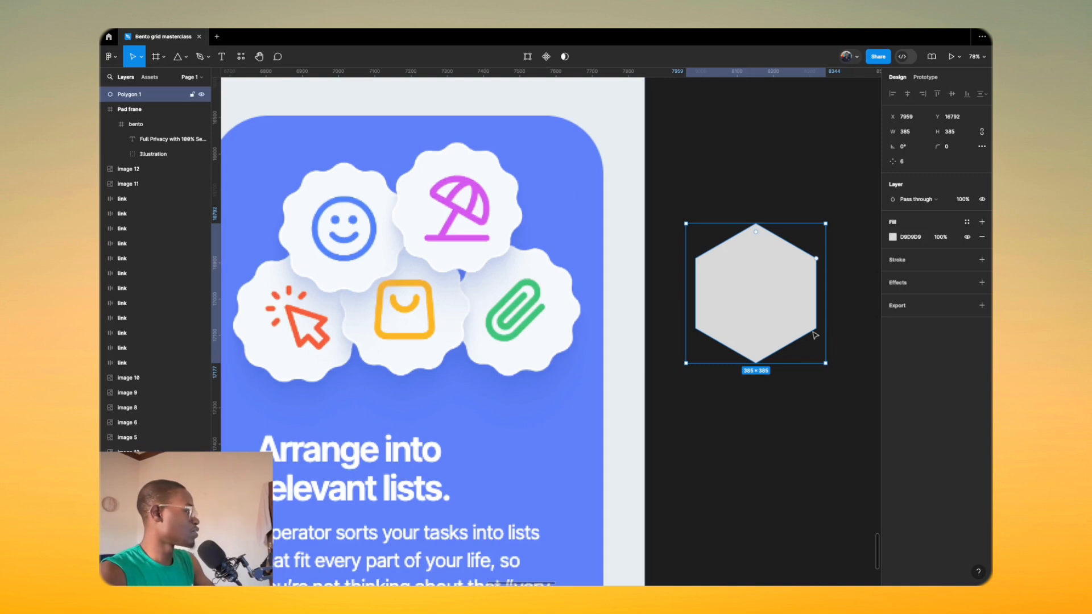
mouse_move(819, 265)
left_click_drag(819, 262, 799, 335)
key("ctrl+z")
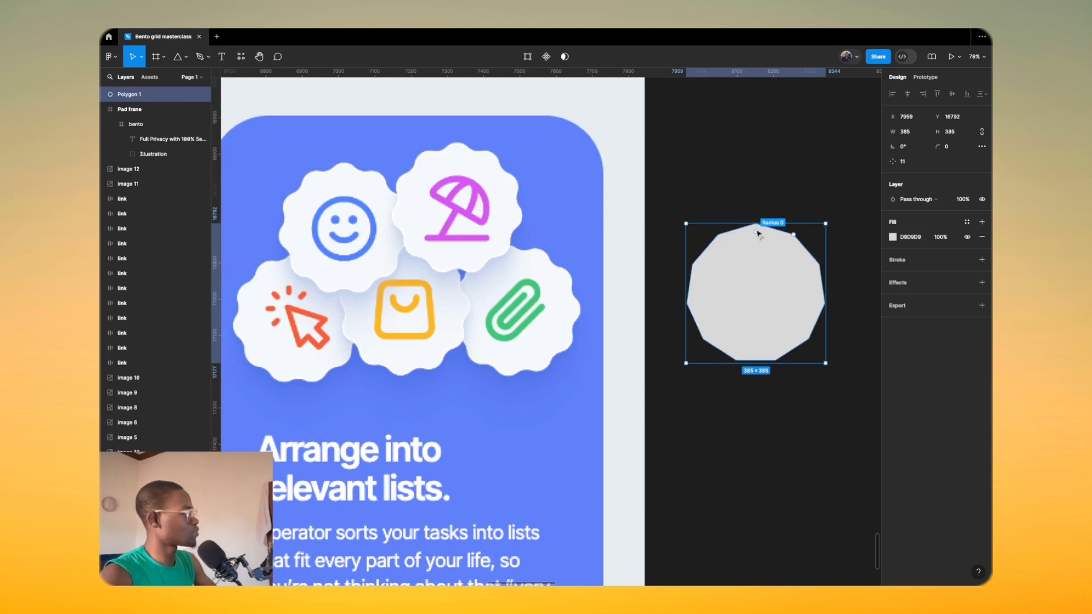
Step: Try to flatten the 11-sided polygon into a vector shape
right_click(751, 279)
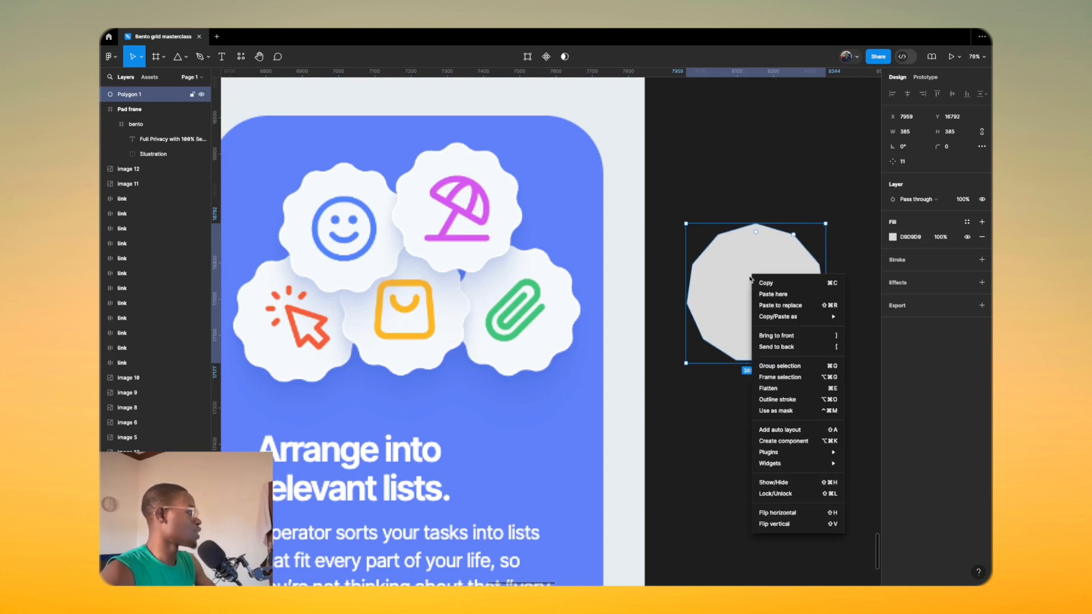
left_click(768, 389)
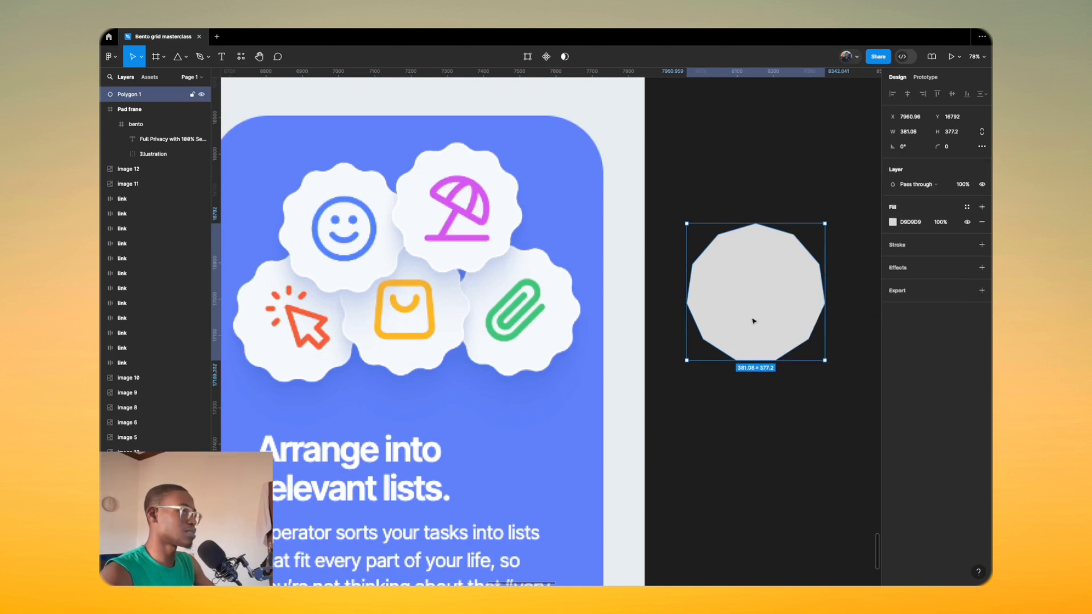
double_click(791, 259)
key("super+z")
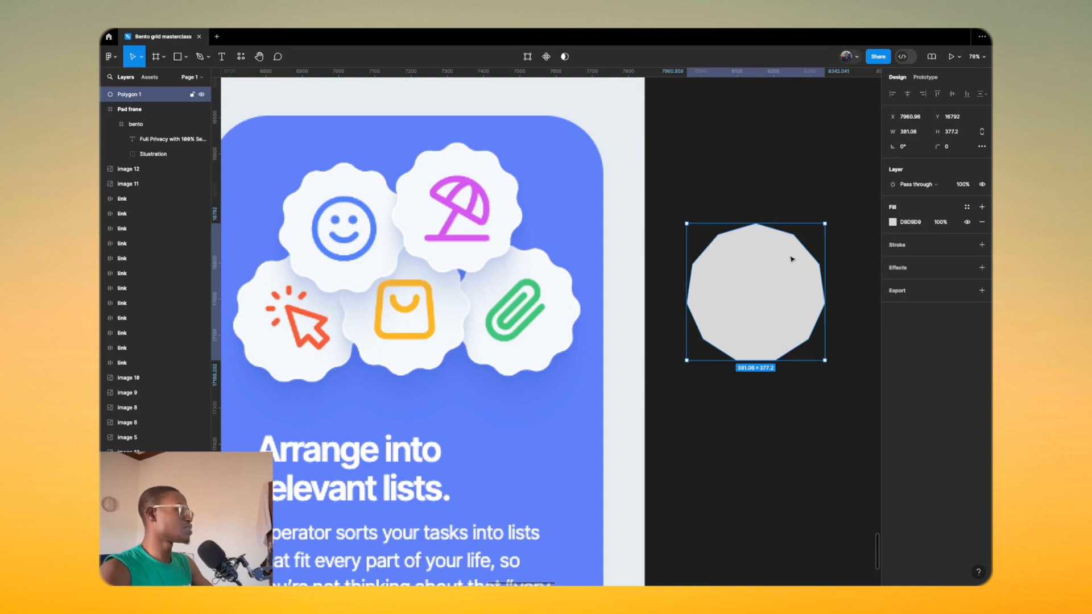
key("super+z")
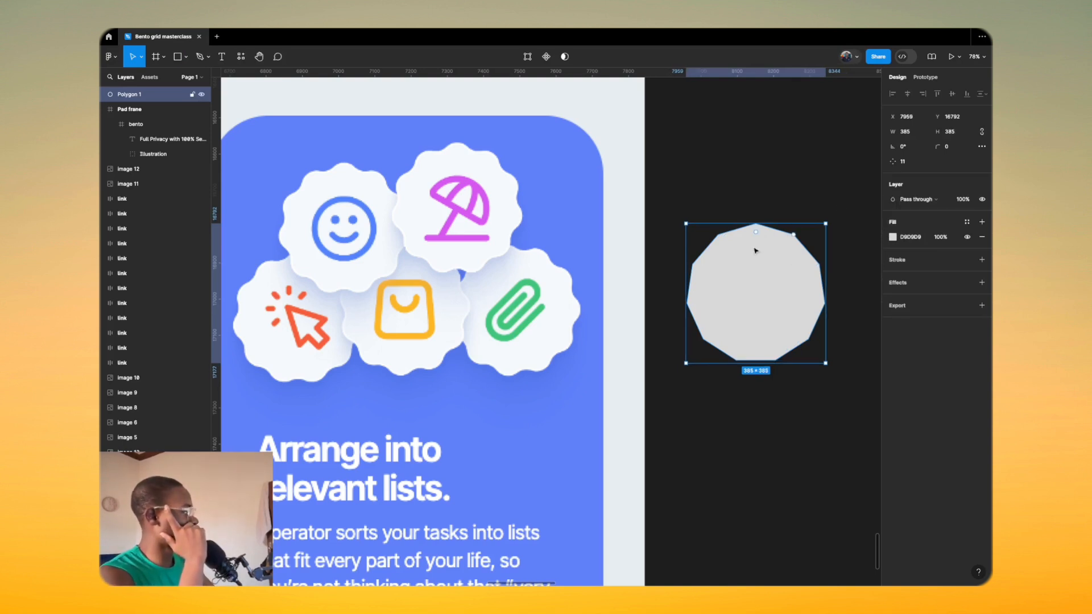
Step: Try to select every other vertex of the 11-sided polygon in vector editing
mouse_move(756, 233)
left_mouse_down()
mouse_move(765, 281)
mouse_move(757, 228)
left_mouse_up()
double_click(776, 275)
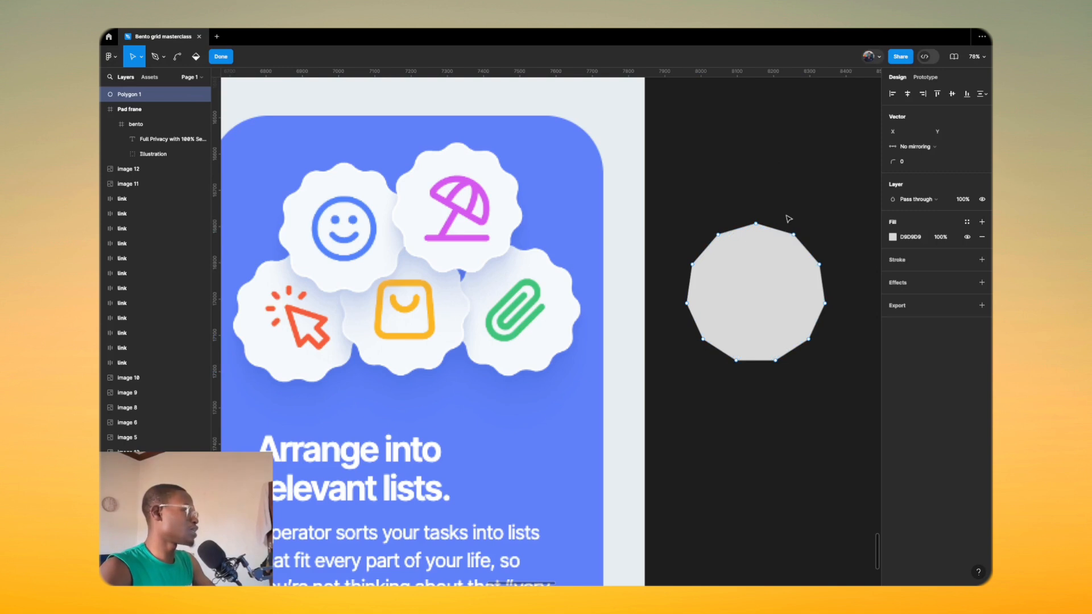
left_click_drag(785, 216, 806, 322)
left_click_drag(804, 378, 717, 322)
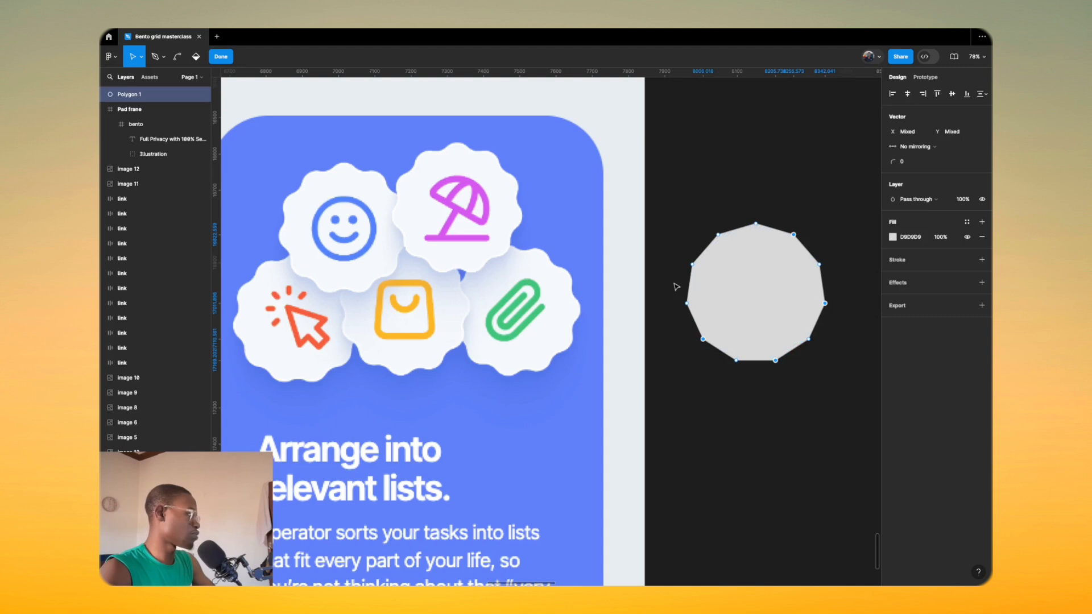
mouse_move(682, 258)
left_mouse_down()
mouse_move(718, 280)
mouse_move(719, 263)
left_mouse_up()
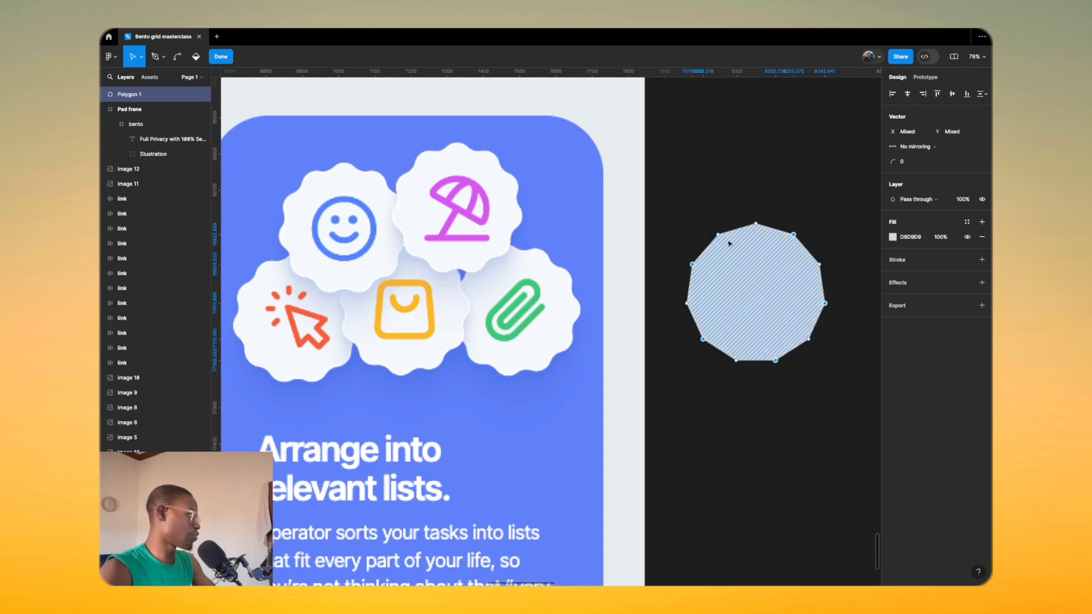
key("Escape")
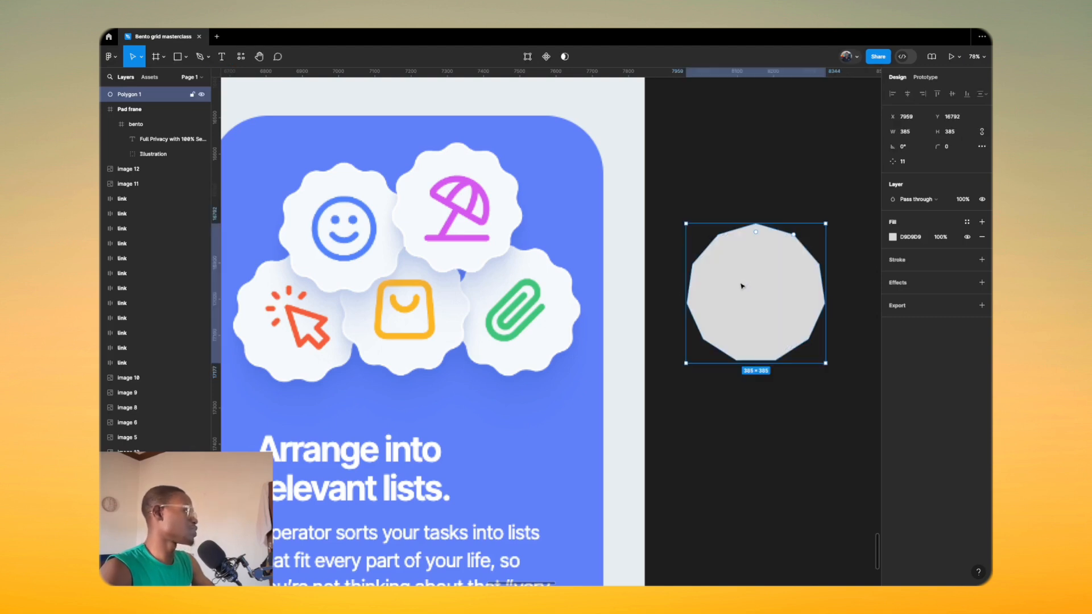
Step: Set the polygon's side count to 10 and open its vertices for editing
left_click(915, 162)
key("Down")
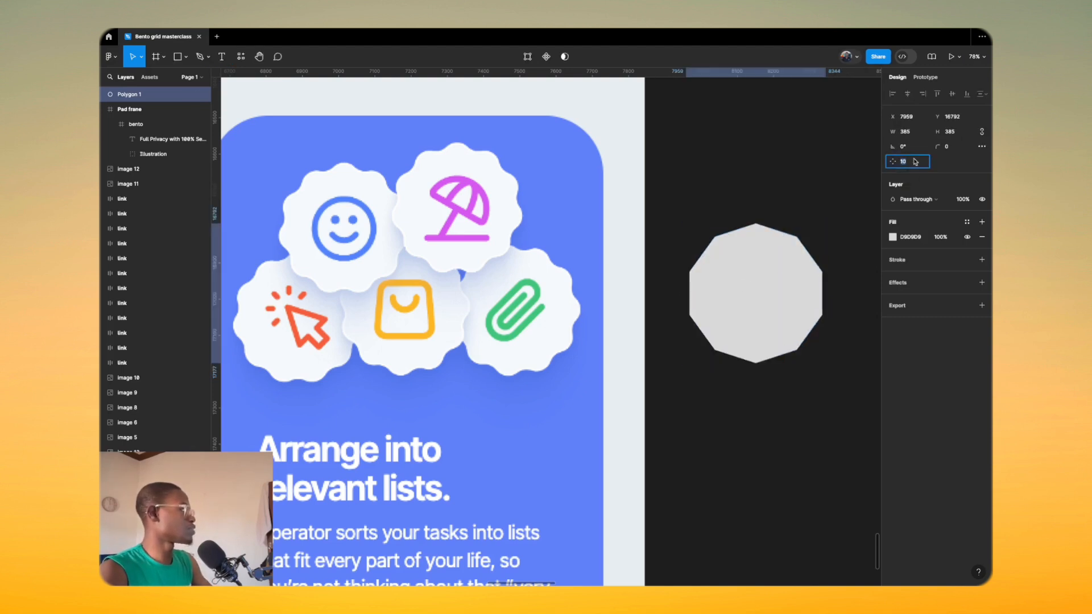
double_click(733, 275)
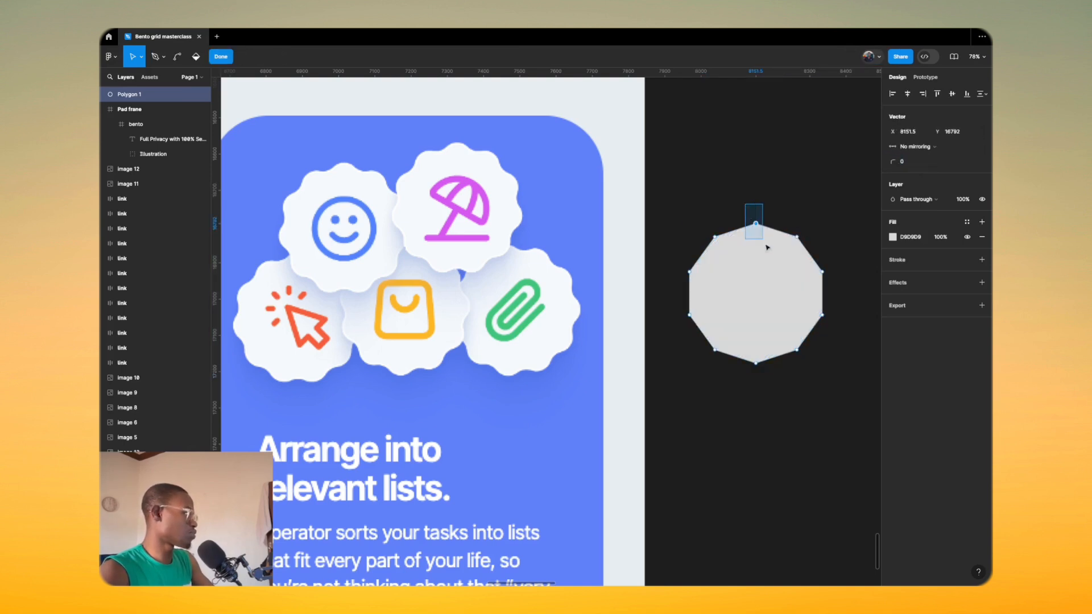
left_click(755, 223)
key("ctrl+a")
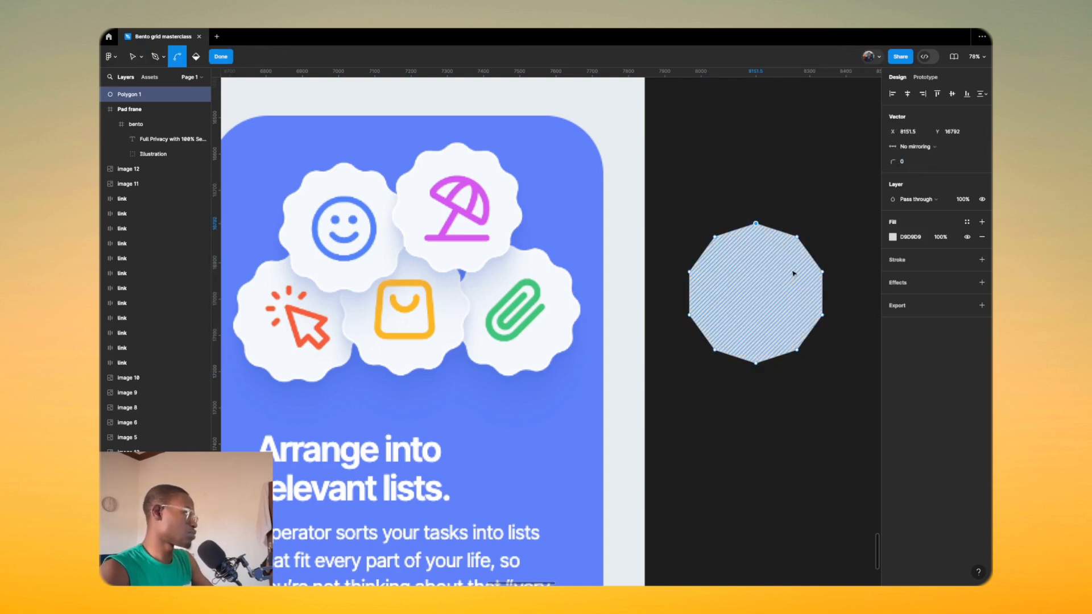
left_click_drag(891, 162, 892, 163)
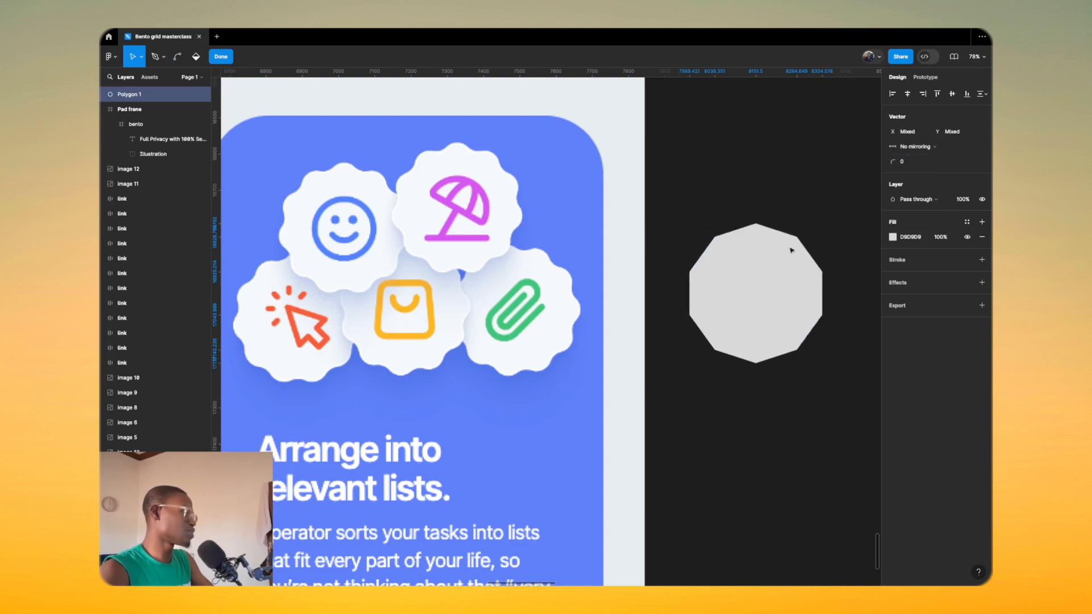
Step: Try to bend every other vertex of the 10-sided polygon in vector editing, undo the change, and leave vector editing
left_click(789, 214)
left_click(755, 223)
left_click(797, 237)
left_click(822, 315, "shift")
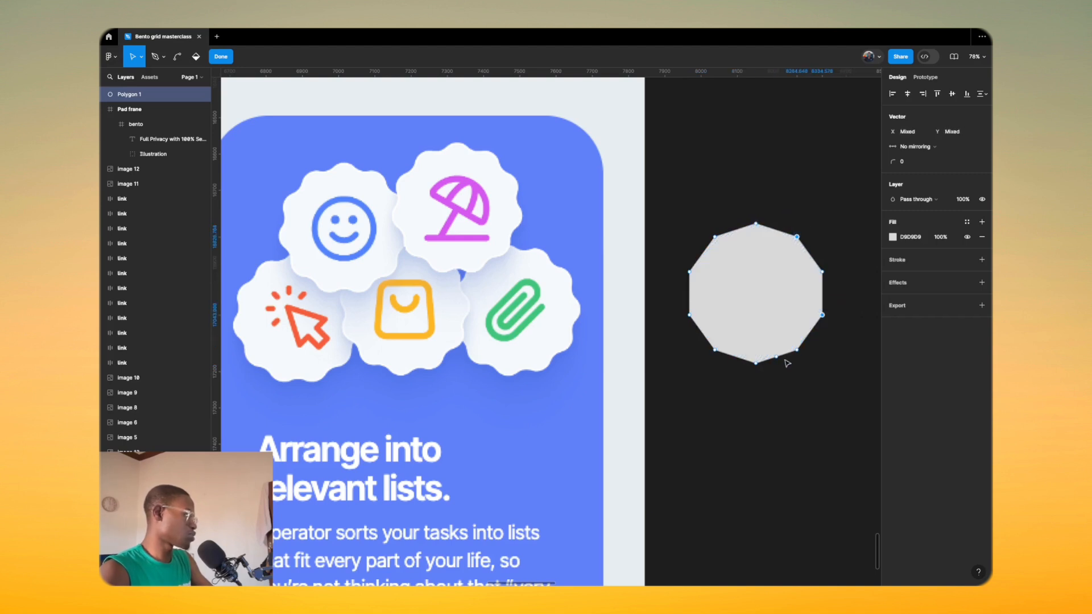
left_click(755, 362, "shift")
left_click(689, 314, "shift")
left_click(715, 237, "shift")
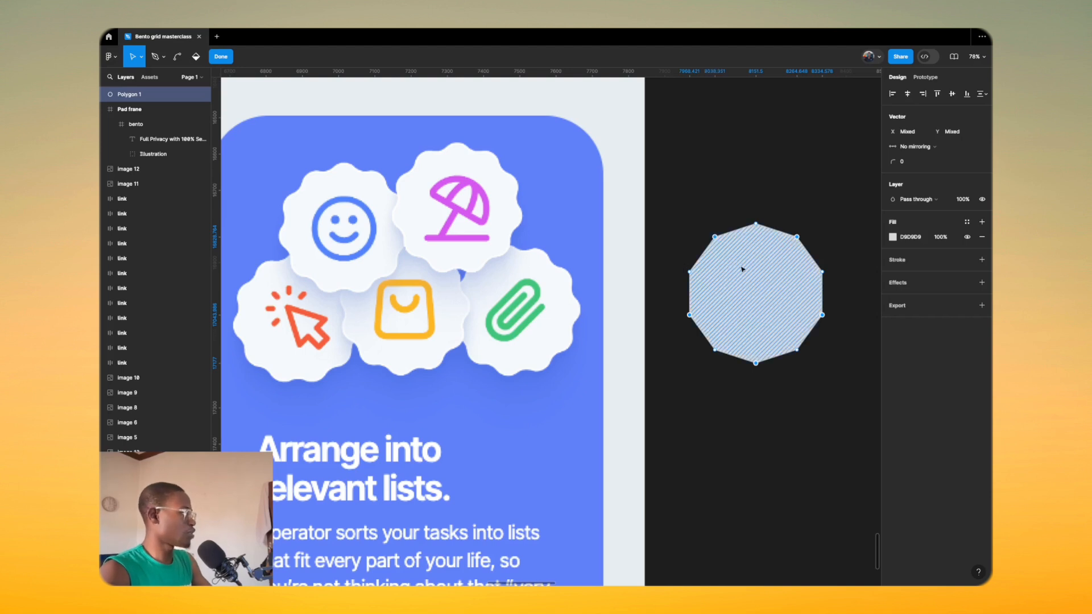
left_click_drag(715, 237, 748, 266)
key("ctrl+z")
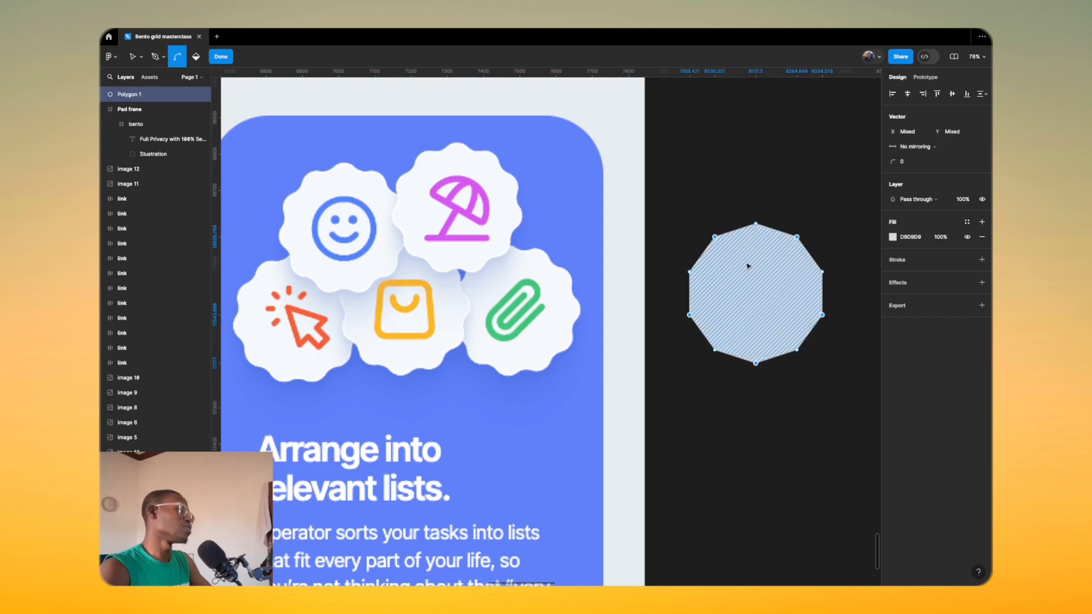
key("Escape")
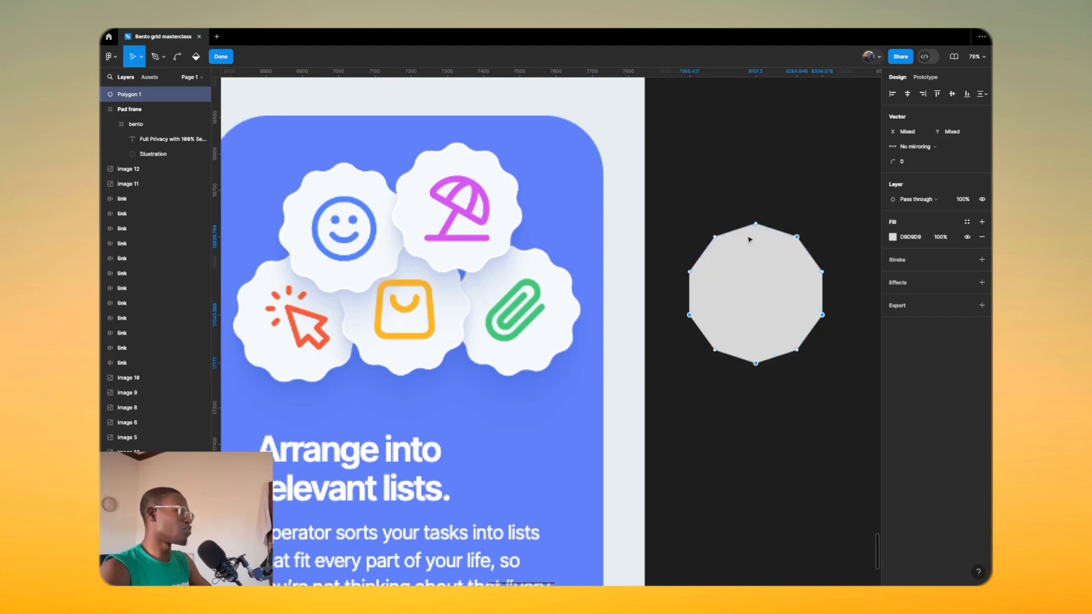
scroll(718, 327, "down", 3)
scroll(717, 327, "down", 5)
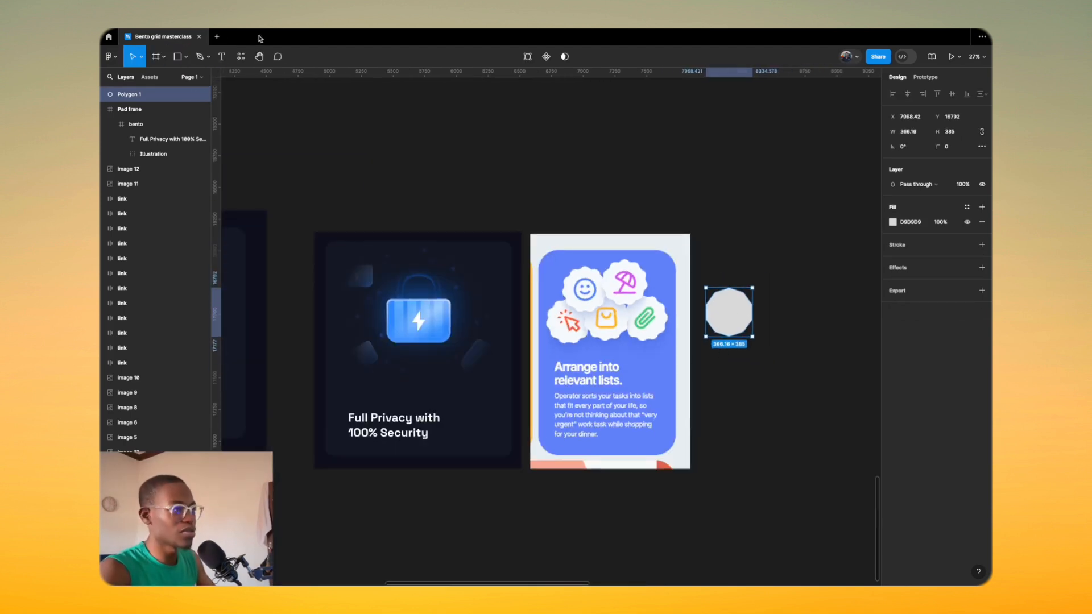
Step: Draw a 454 × 454 star below the polygon beside the blue reference card
left_click(185, 57)
left_click(168, 124)
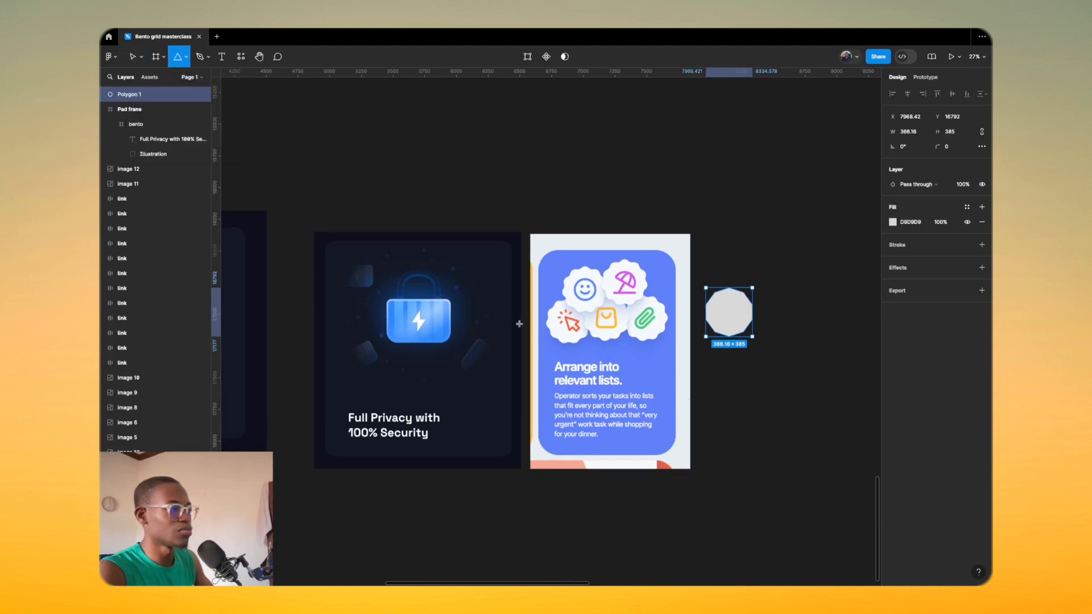
left_click(187, 57)
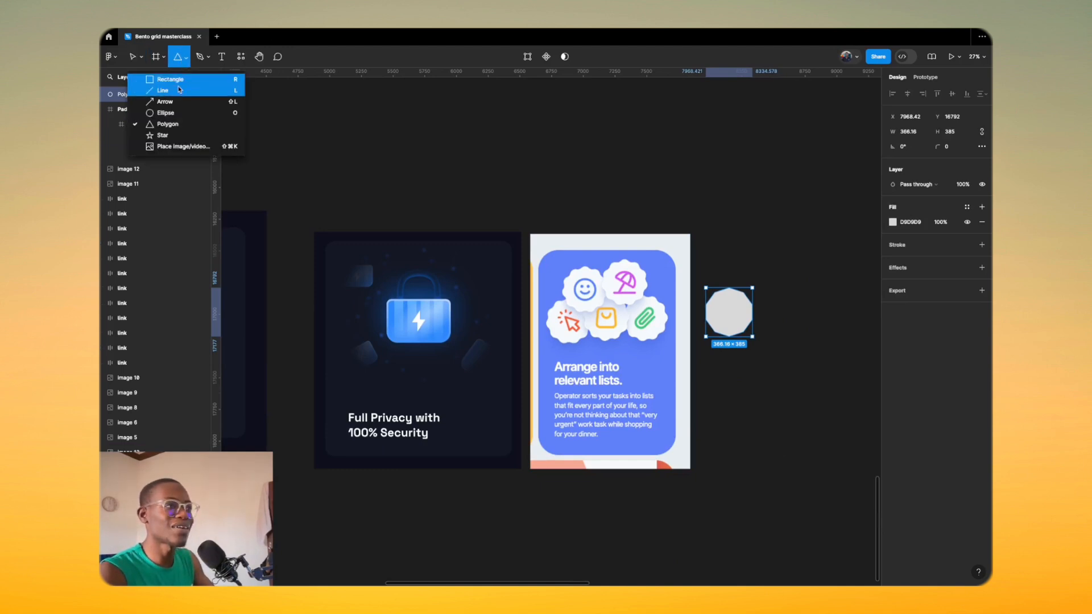
left_click(173, 137)
scroll(762, 337, "up", 5)
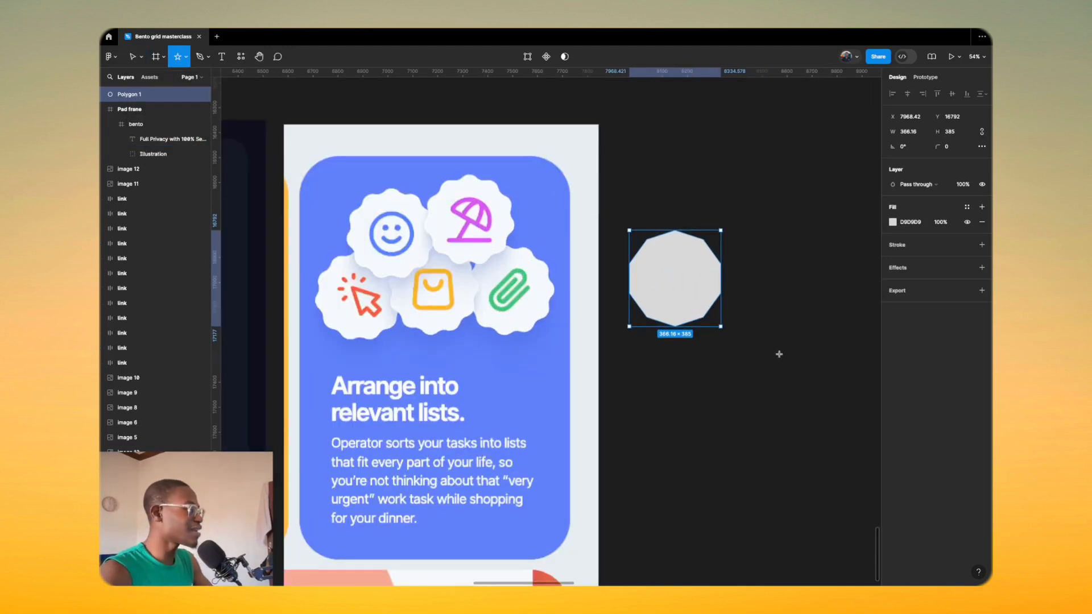
left_click_drag(618, 332, 717, 445)
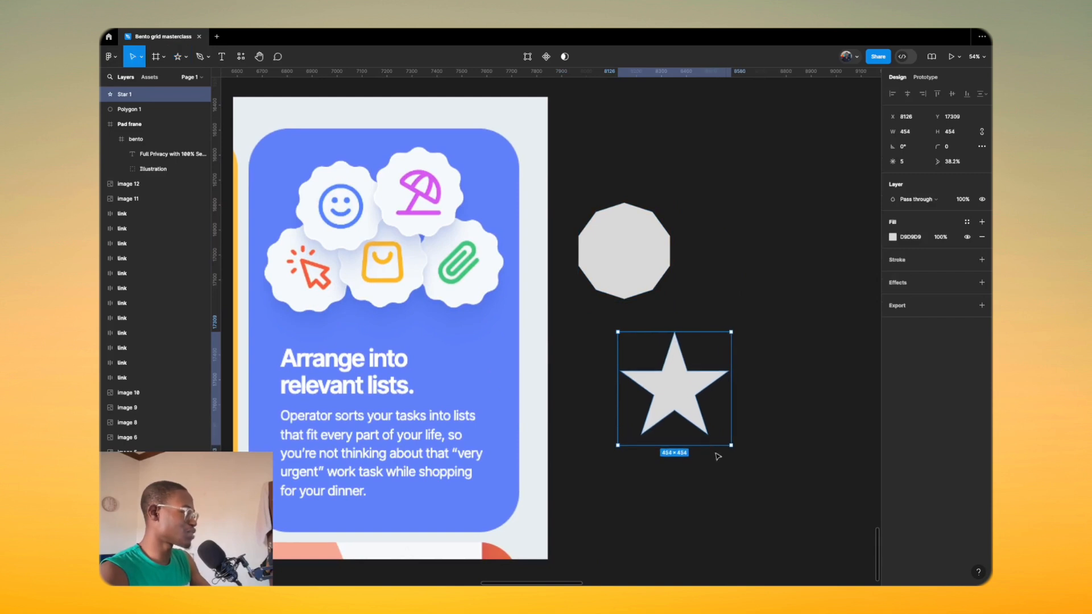
Step: Set the star to 10 points with a 72% ratio and a corner radius of 73 to form a scalloped badge
left_click_drag(731, 379, 688, 352)
left_click_drag(942, 146, 958, 149)
left_click(941, 147)
type("49")
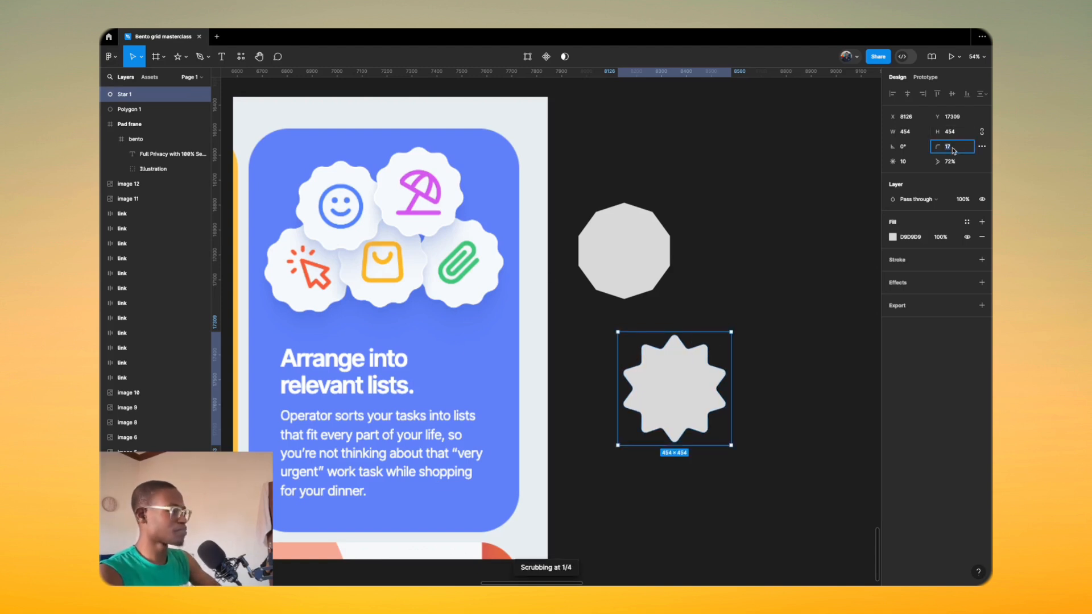
key("Return")
type("73")
key("Return")
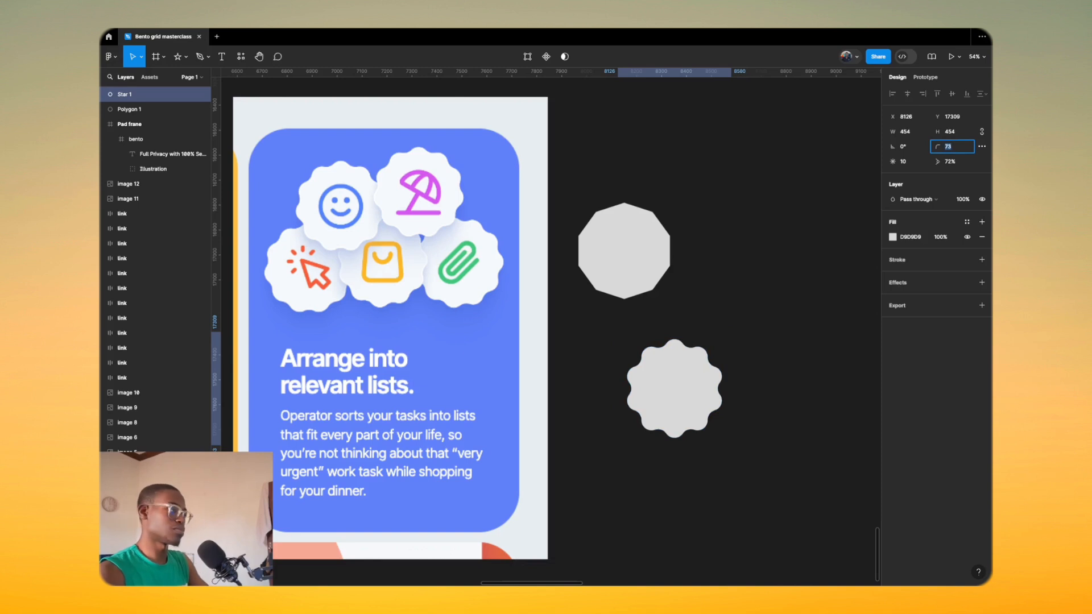
Step: Delete the 10-sided polygon and move the scalloped star into its place beside the blue card
left_click(615, 250)
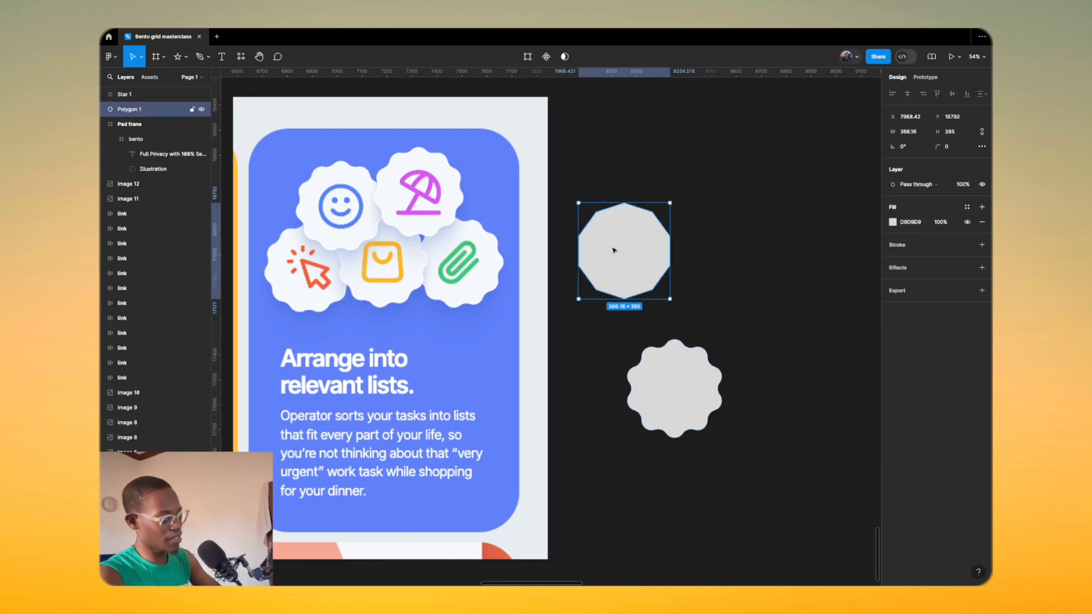
key("Delete")
left_click_drag(685, 386, 634, 266)
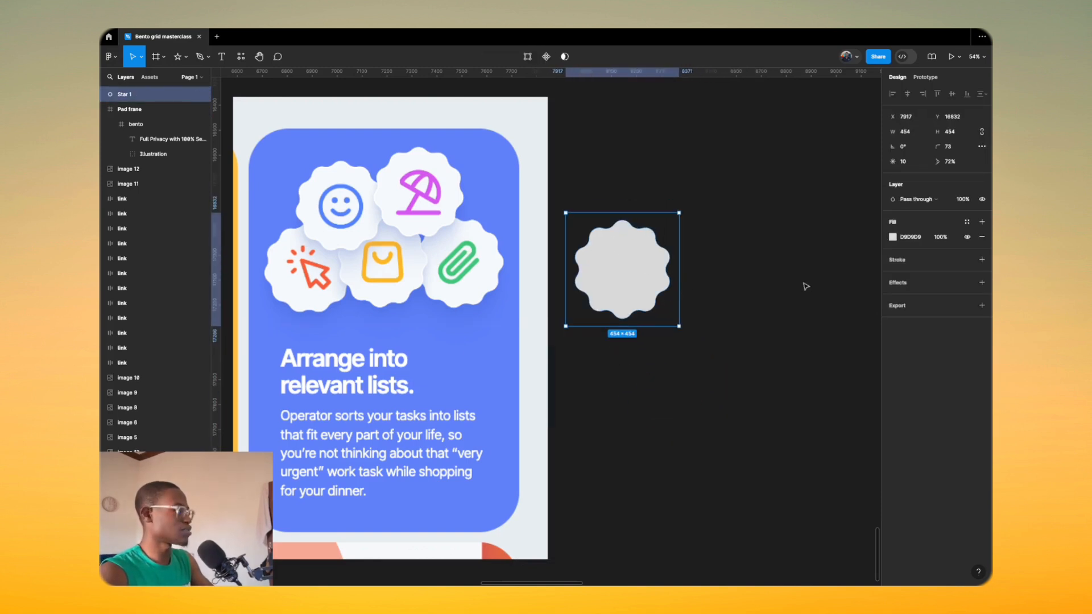
Step: Flatten the scalloped star and give it a white FFFFFF inside stroke with a weight of 5
right_click(628, 271)
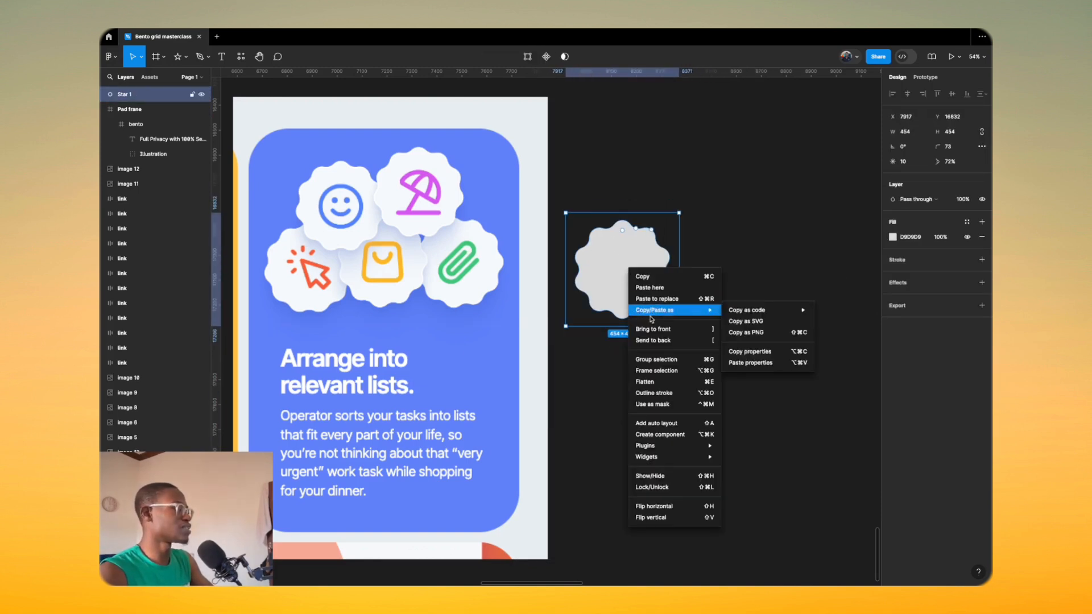
left_click(658, 381)
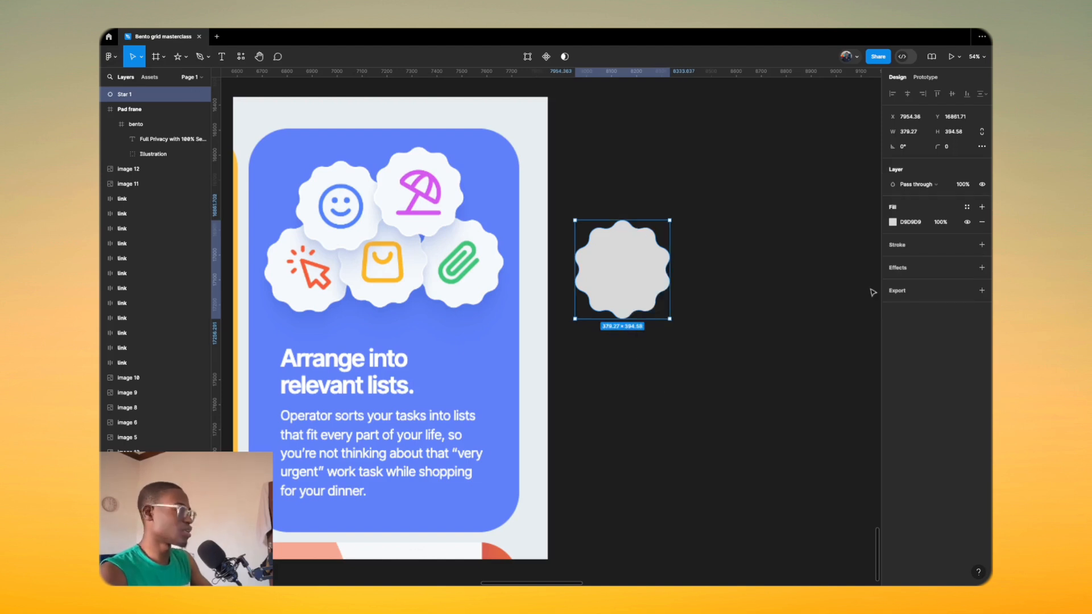
left_click(898, 245)
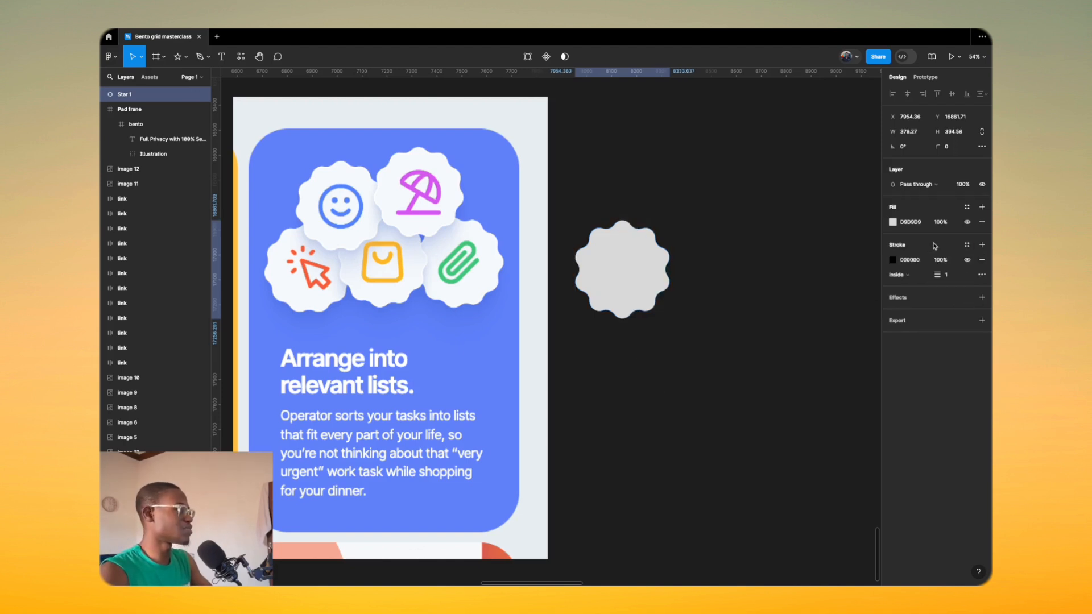
left_click(892, 259)
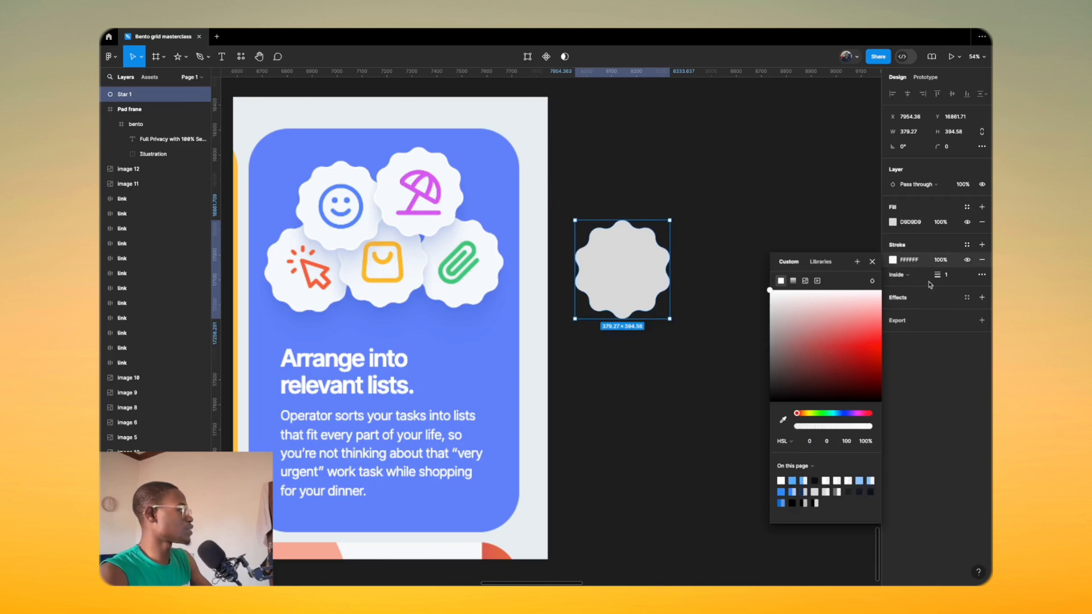
left_click_drag(938, 275, 945, 275)
scroll(540, 161, "up", 10)
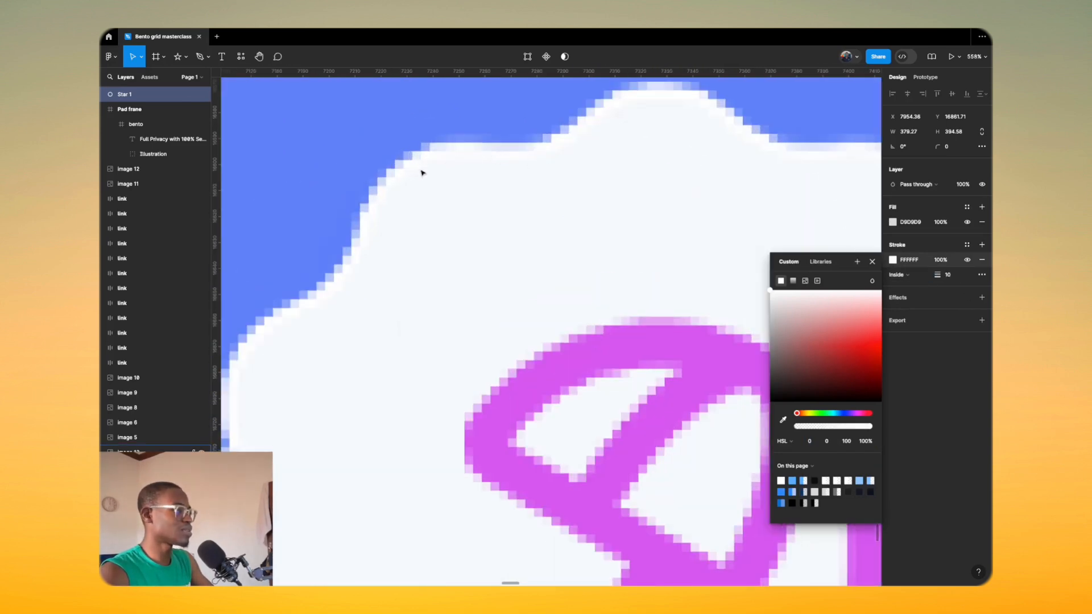
scroll(377, 188, "down", 5)
scroll(380, 190, "down", 5)
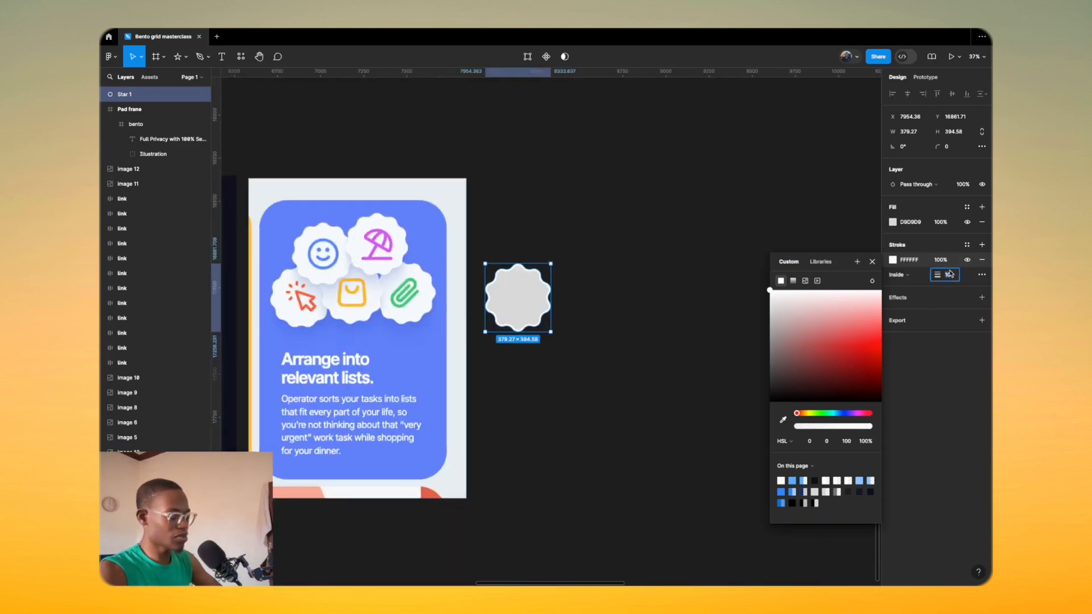
left_click(596, 318)
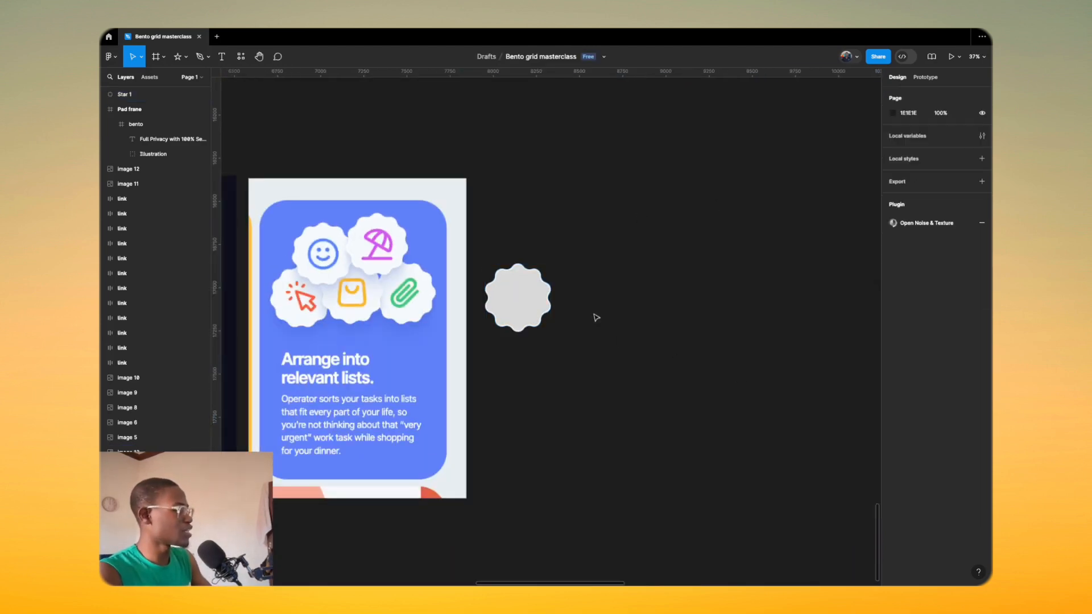
Step: Fill the badge with the off-white F5F9FB sampled from the reference umbrella badge, and place it back beside the card
scroll(507, 298, "up", 5)
scroll(490, 275, "down", 8)
left_click_drag(487, 313, 436, 275)
scroll(437, 275, "up", 10)
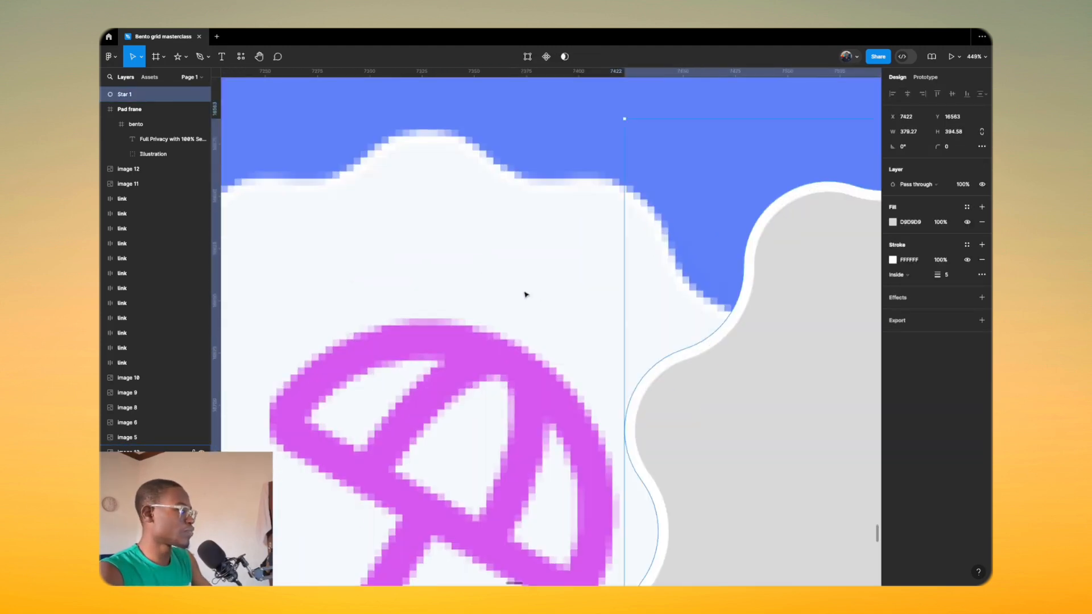
scroll(541, 294, "down", 4)
left_click(893, 221)
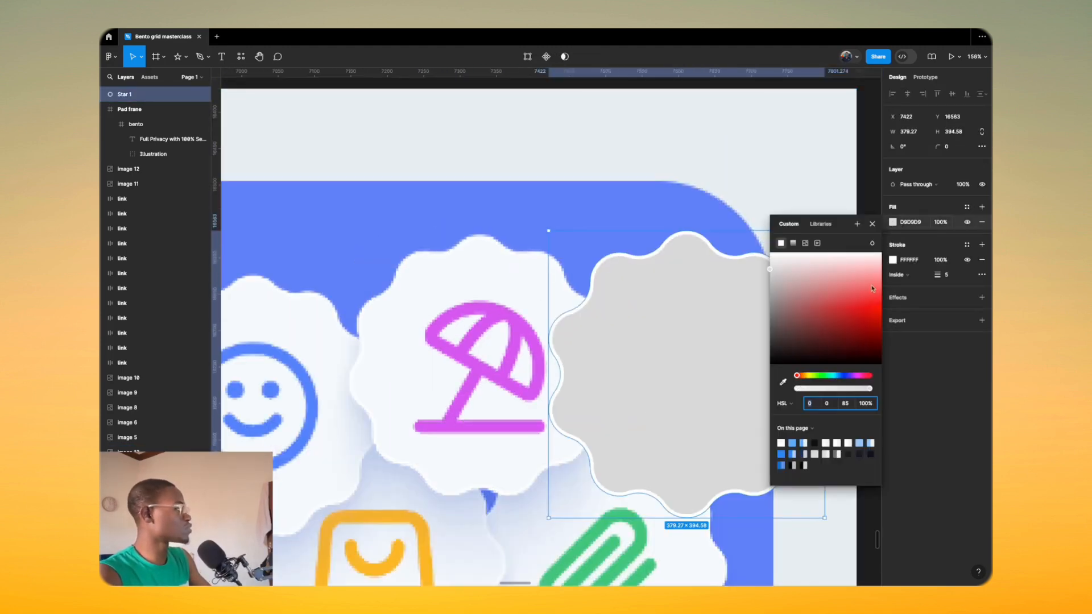
left_click(782, 381)
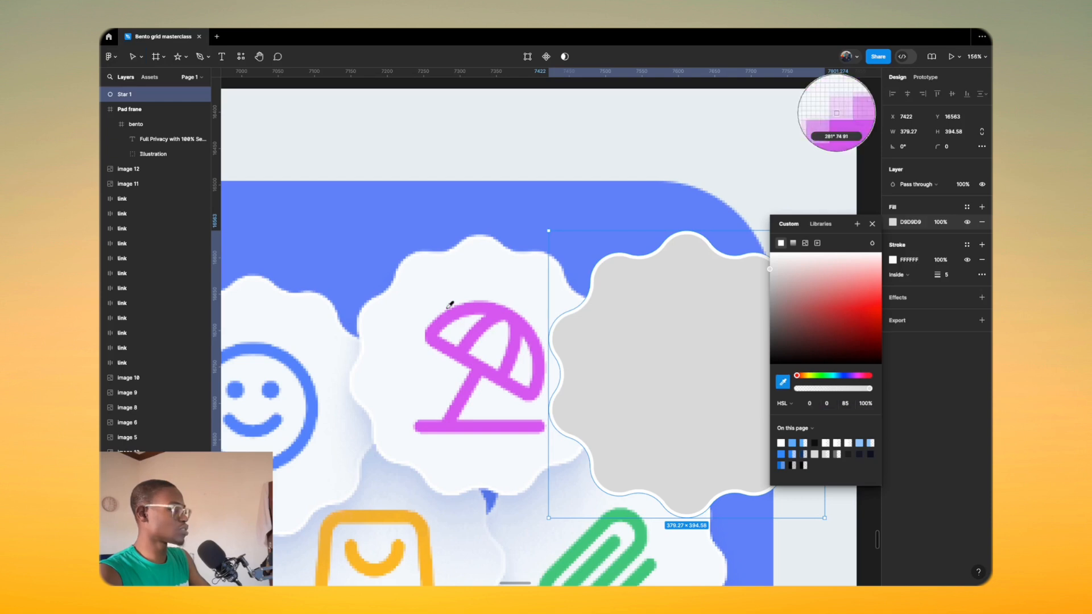
left_click(443, 287)
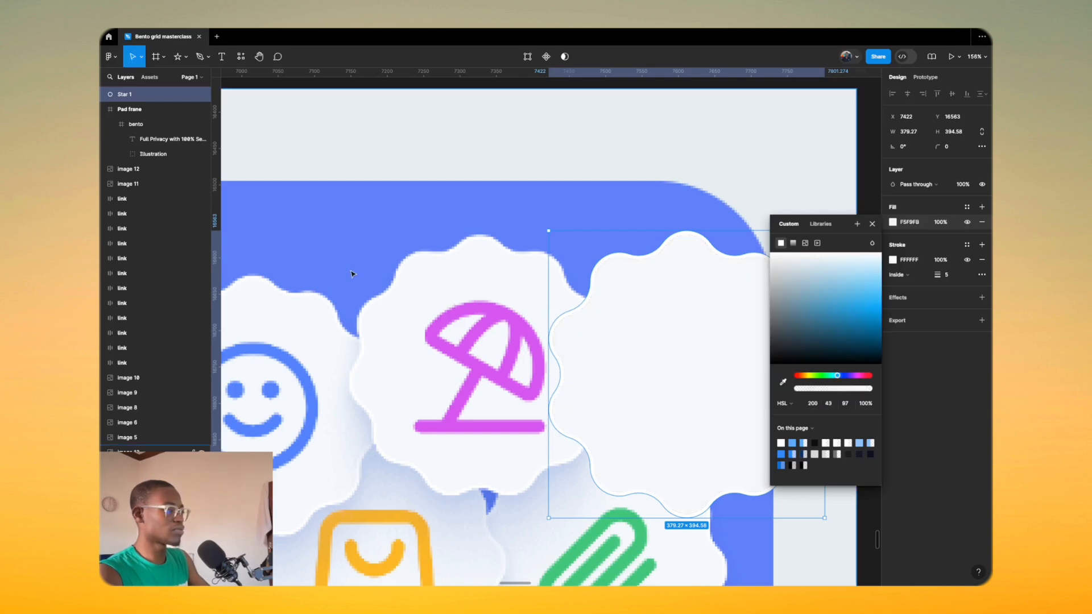
scroll(351, 274, "down", 5)
left_click_drag(433, 310, 620, 417)
Step: Draw a 1040 × 1592 rectangle matching the blue card and place it beside the reference image
scroll(553, 293, "down", 3)
key("r")
scroll(623, 378, "up", 4)
scroll(500, 338, "down", 2)
left_click_drag(499, 333, 497, 335)
scroll(367, 425, "up", 5)
scroll(366, 424, "down", 5)
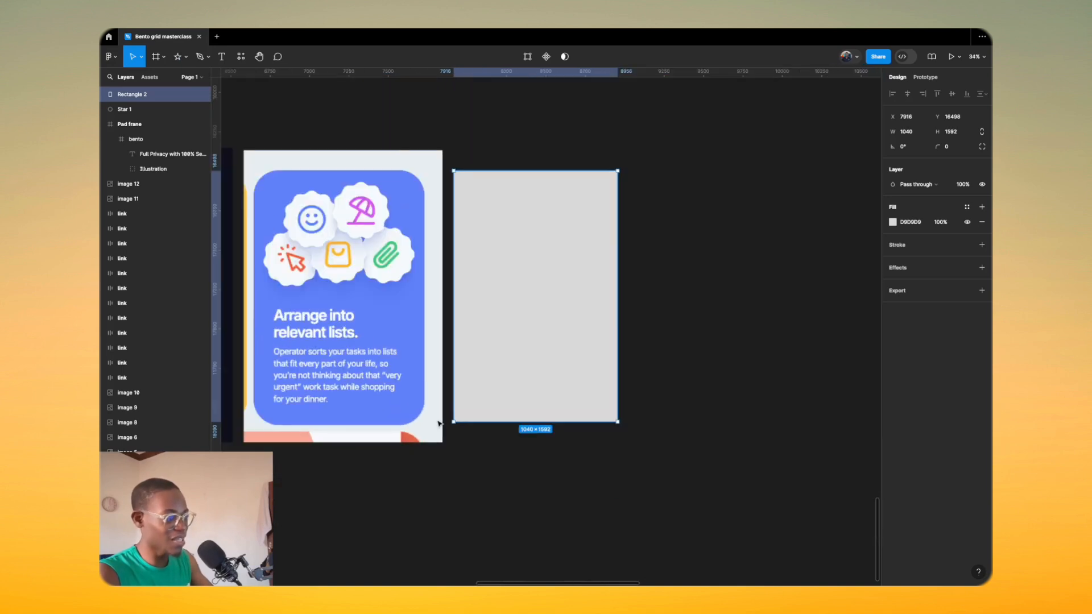
left_click_drag(526, 285, 528, 287)
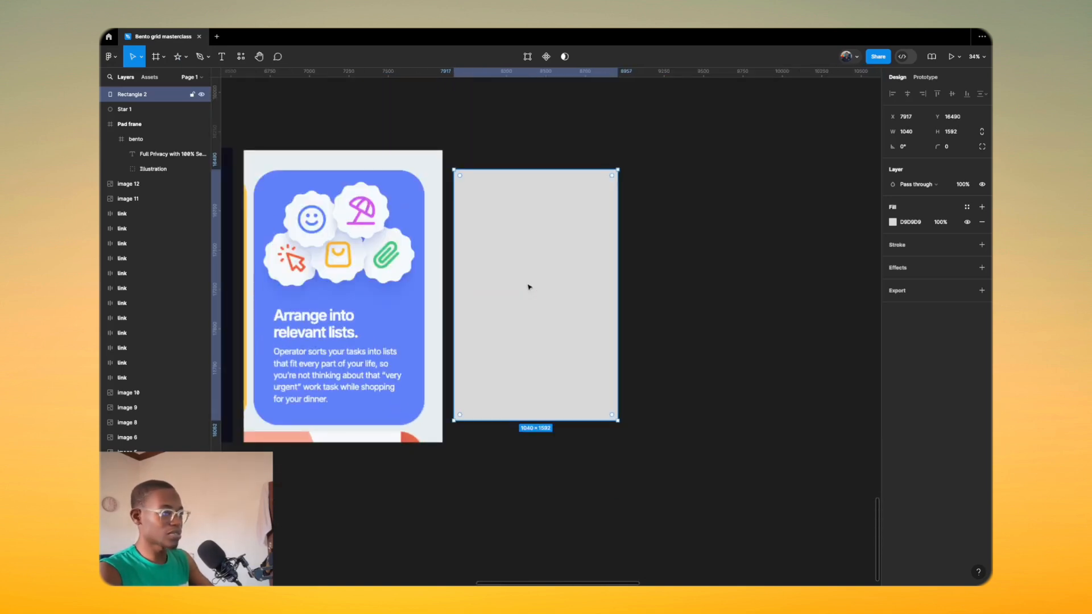
Step: Open the new rectangle's layer name for editing, leave it, and delete the rectangle
key("ctrl+r")
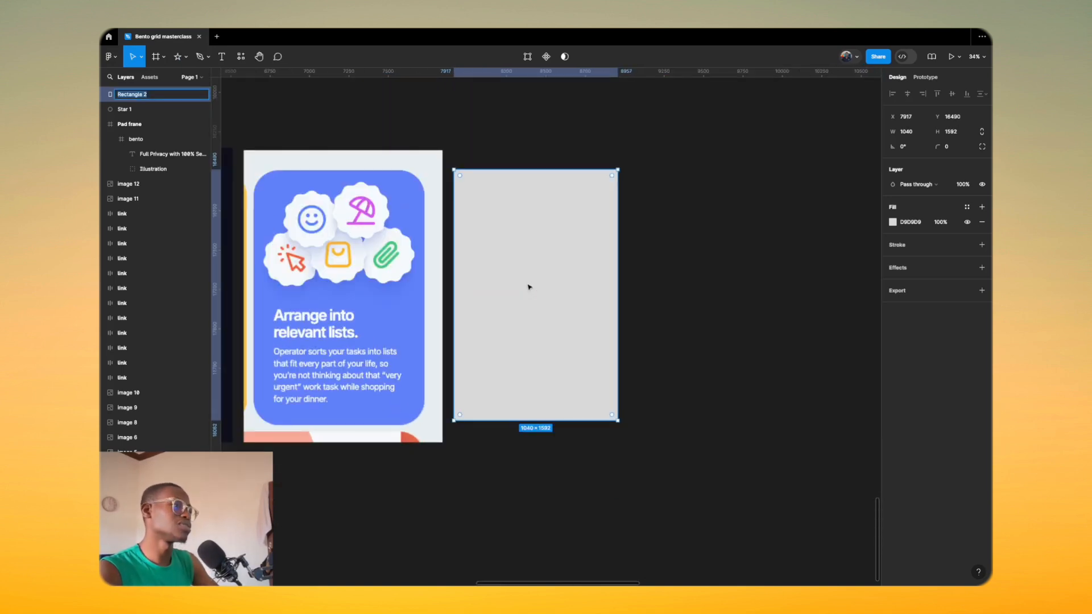
key("BackSpace")
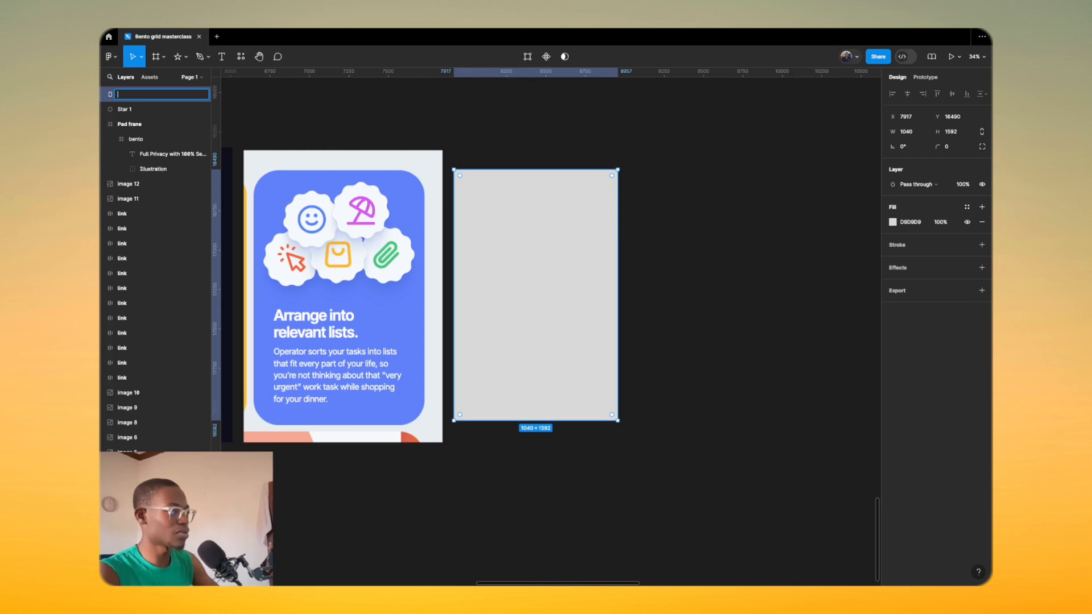
key("Return")
key("Delete")
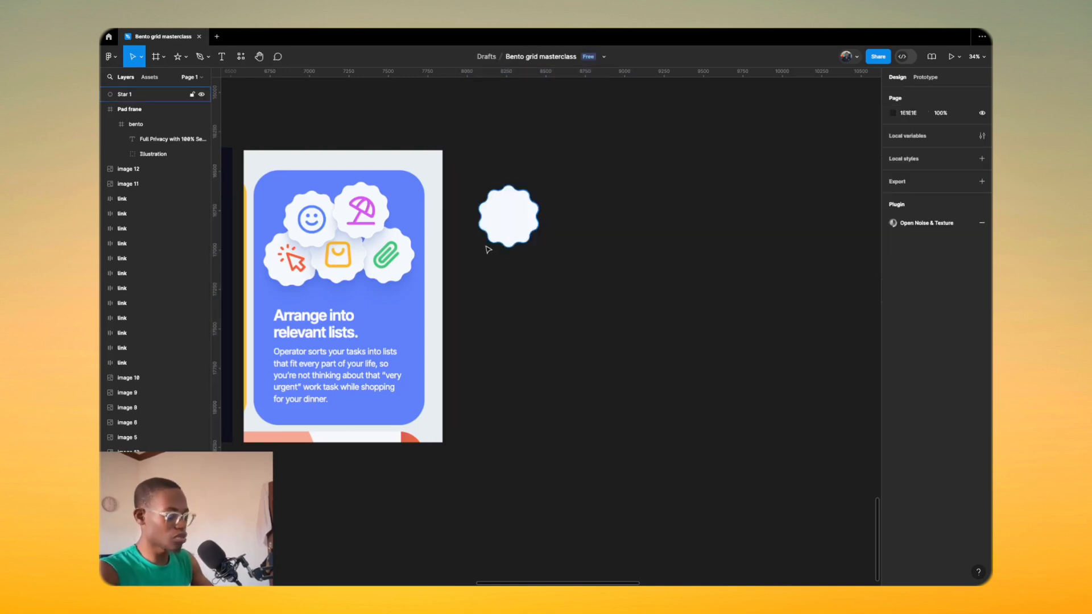
Step: Draw a 1082 × 1590 frame over the blue reference card and move it beside the reference image
key("f")
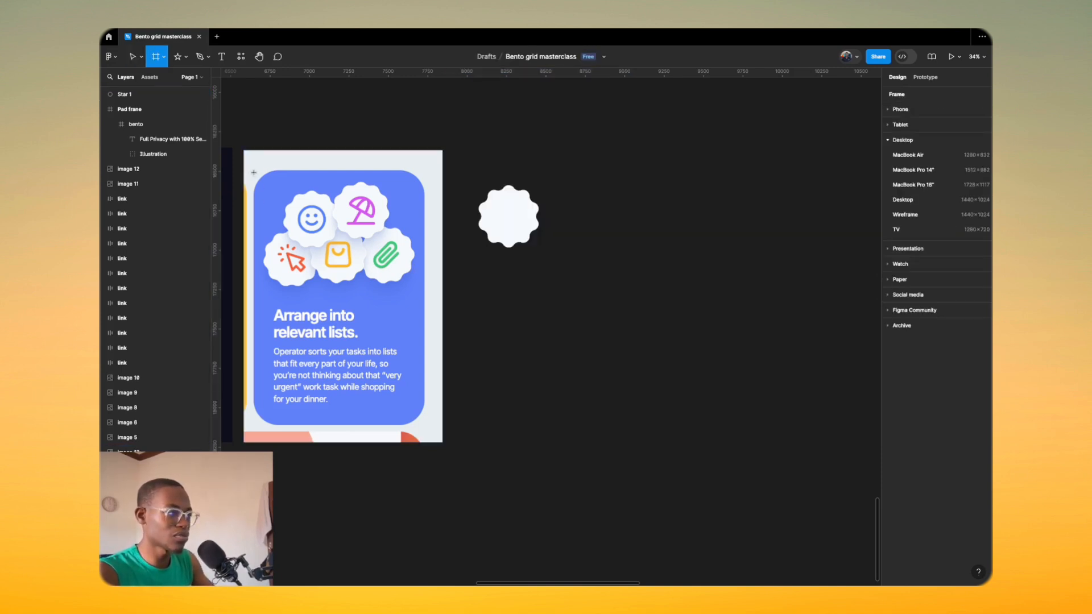
mouse_move(253, 171)
left_mouse_down()
mouse_move(264, 307)
mouse_move(315, 405)
mouse_move(369, 424)
mouse_move(424, 422)
left_mouse_up()
left_click_drag(360, 356, 555, 383)
Step: Rename the new frame as "Bento playful frameeeee"
key("ctrl+r")
type("B")
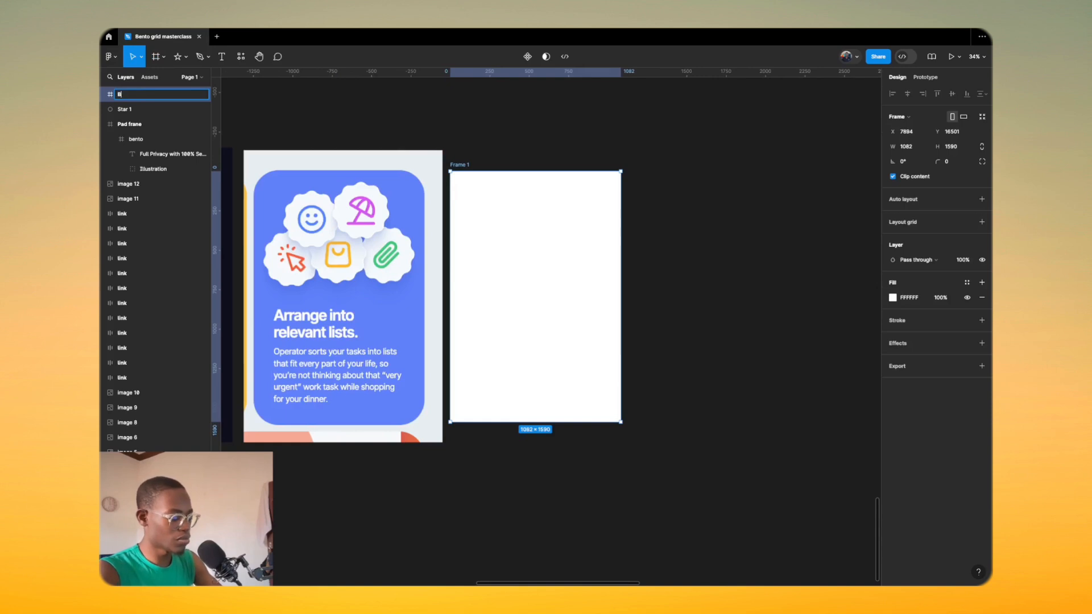
type("ento playful frame")
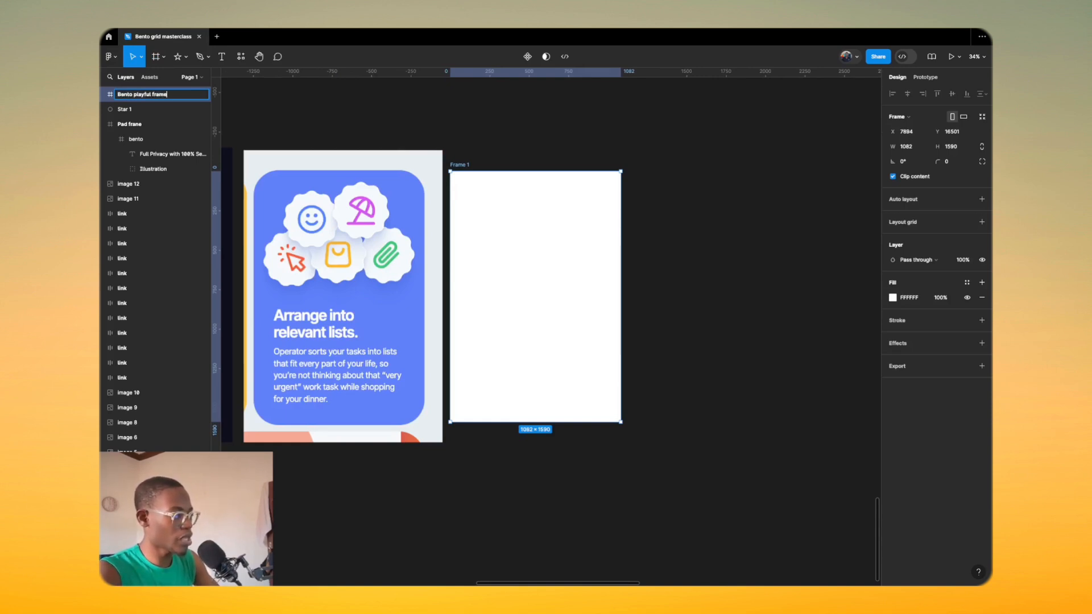
key("Return")
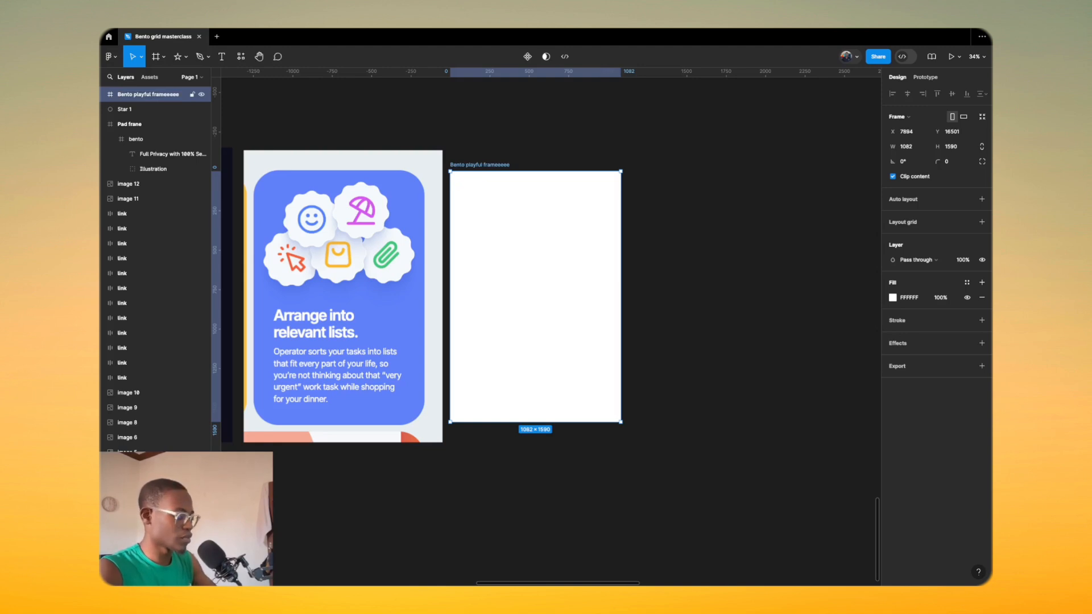
Step: Send the new frame behind the scalloped badge and move the badge inside the frame's upper part
key("ctrl+bracketleft")
key("ctrl+bracketleft")
key("ctrl+bracketleft")
key("ctrl+bracketleft")
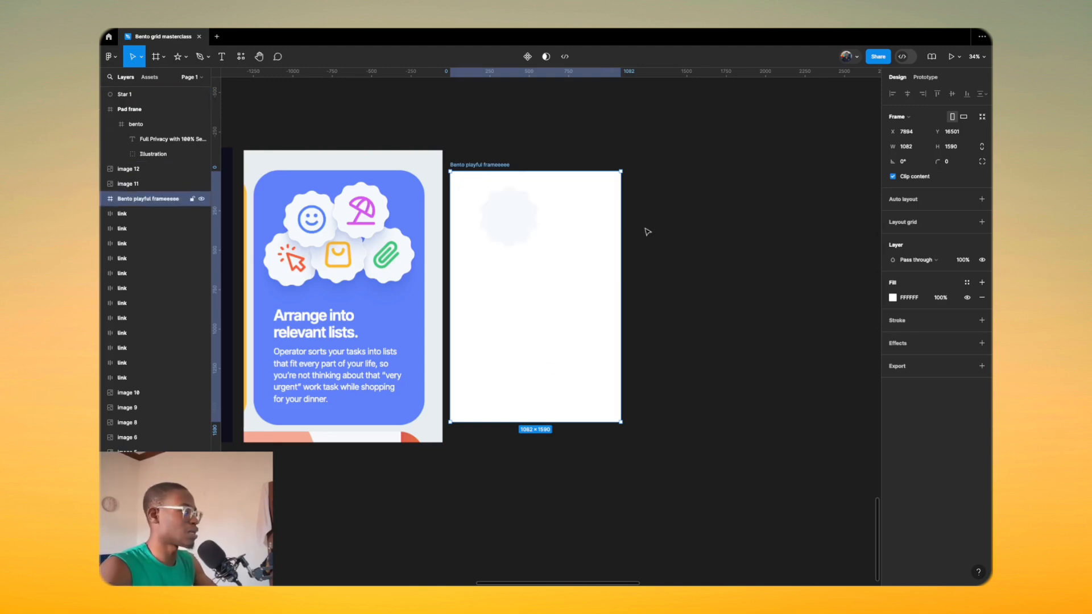
left_click(519, 227)
mouse_move(520, 227)
left_mouse_down()
mouse_move(519, 121)
mouse_move(513, 241)
left_mouse_up()
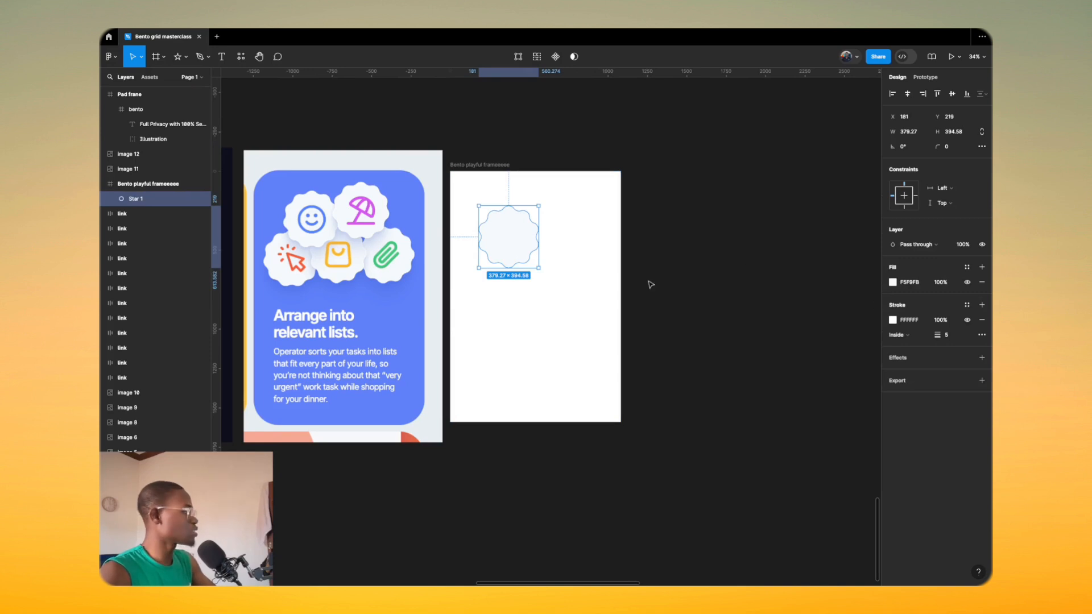
Step: Fill the "Bento playful frameeeee" frame with the blue 6081F9 sampled from the reference card's background
key("Escape")
left_click(893, 298)
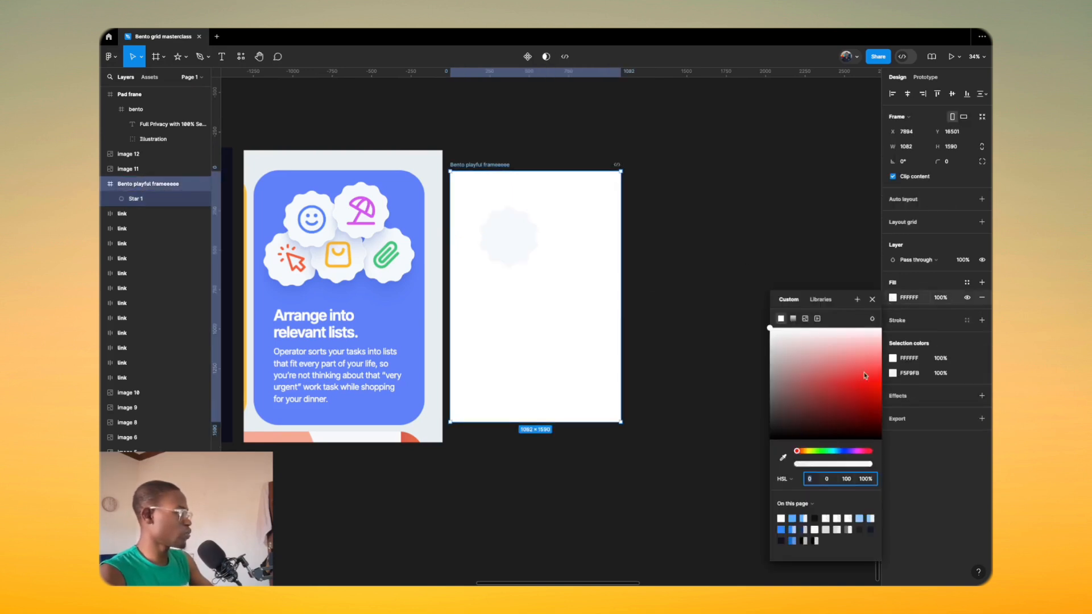
left_click(783, 457)
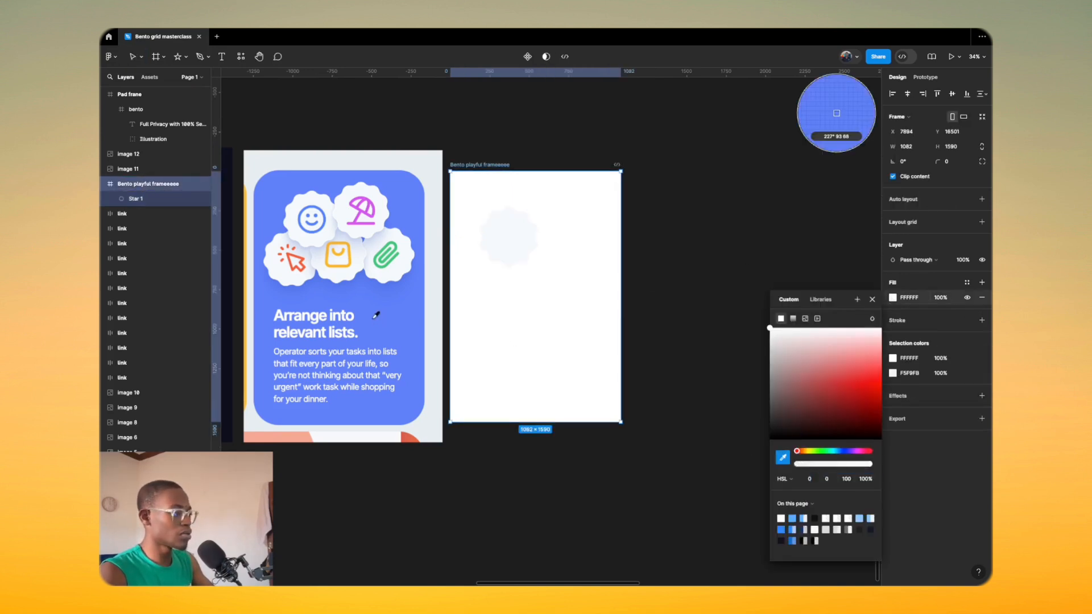
left_click(373, 312)
Step: Wrap the scalloped badge in its own frame with Frame selection and rename that frame as "icon 1"
scroll(452, 347, "down", 3)
scroll(452, 348, "up", 3)
scroll(470, 342, "down", 3)
scroll(489, 318, "up", 6)
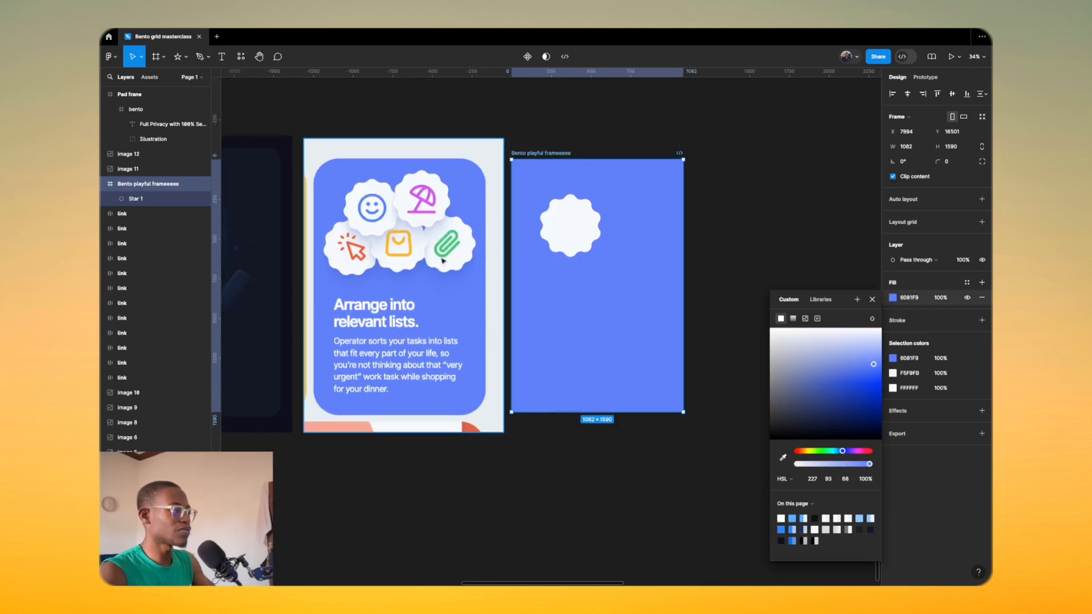
scroll(552, 223, "down", 5)
scroll(401, 202, "up", 6)
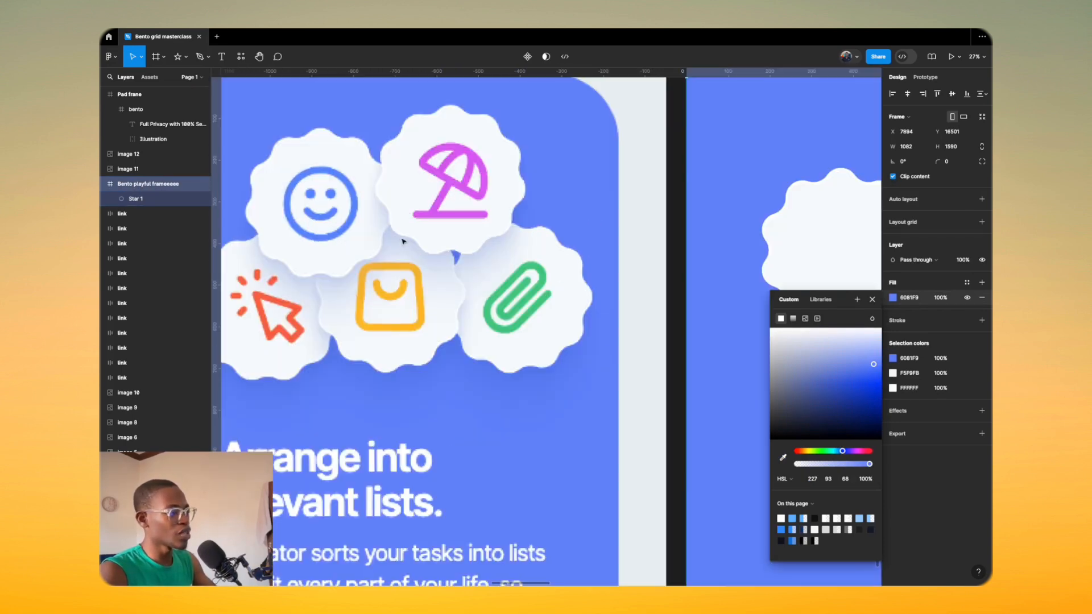
scroll(401, 203, "down", 5)
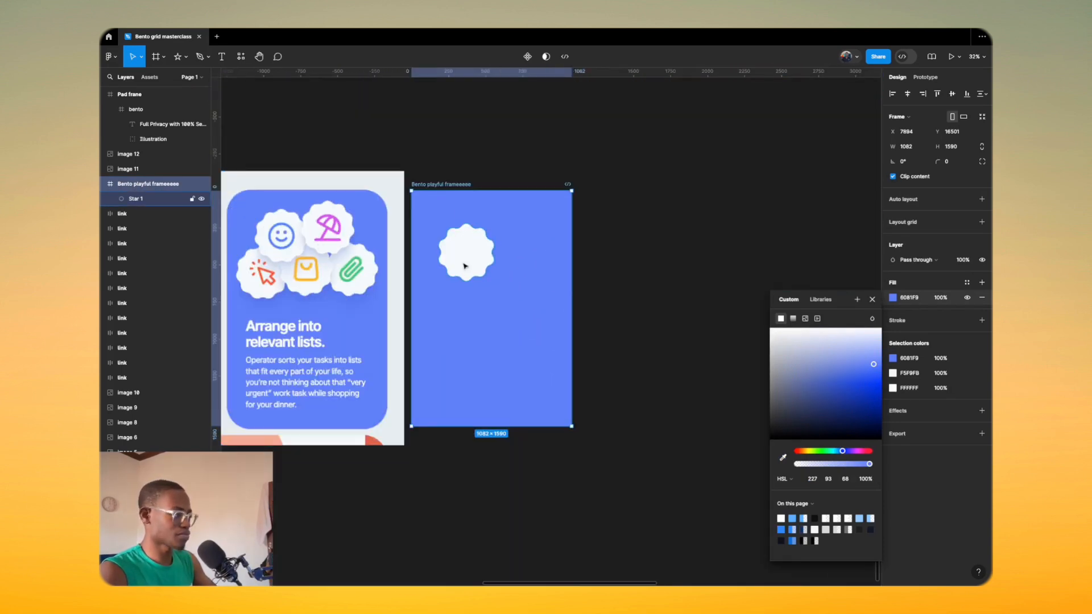
left_click(464, 266)
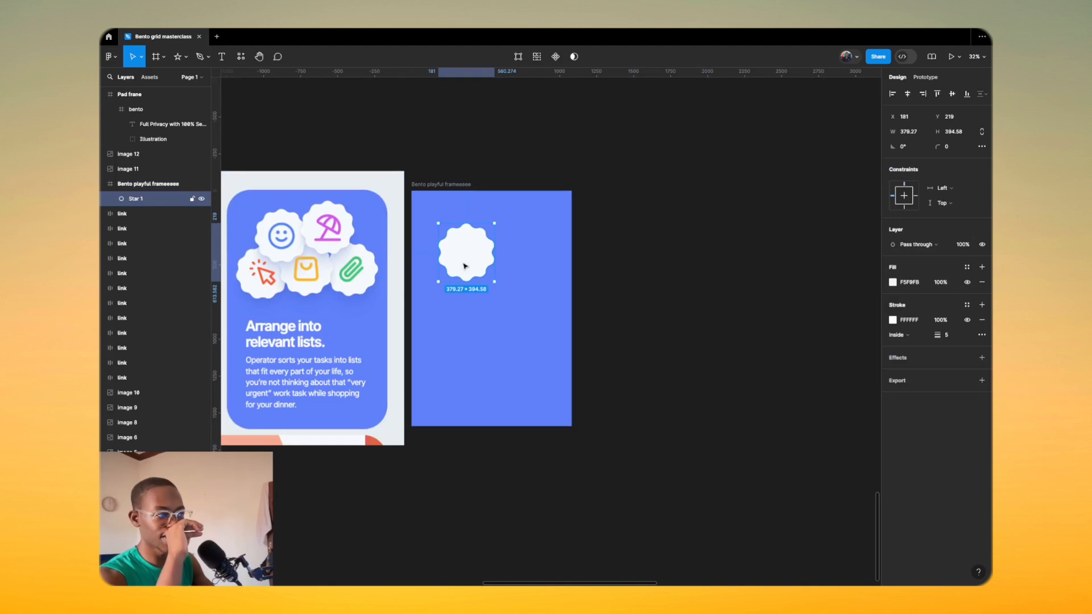
right_click(466, 258)
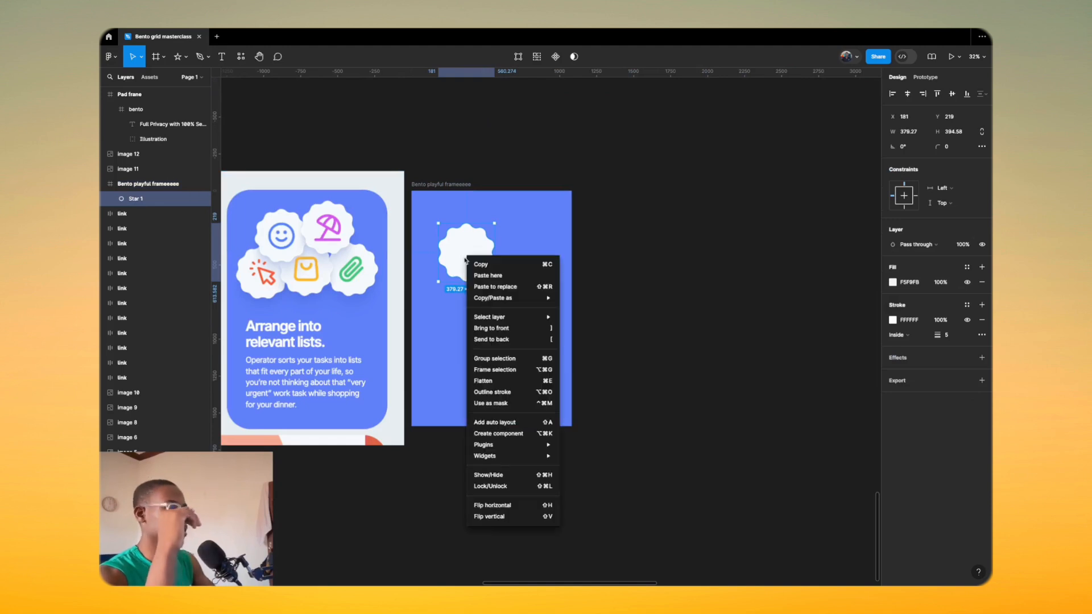
left_click(494, 370)
key("ctrl+r")
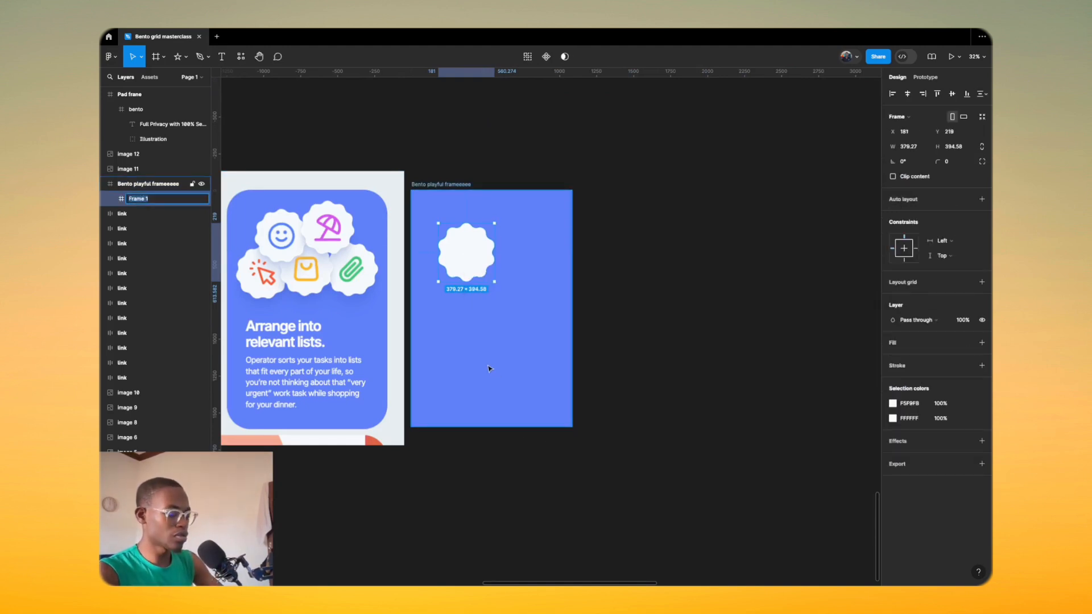
type("ico")
type("1")
key("Return")
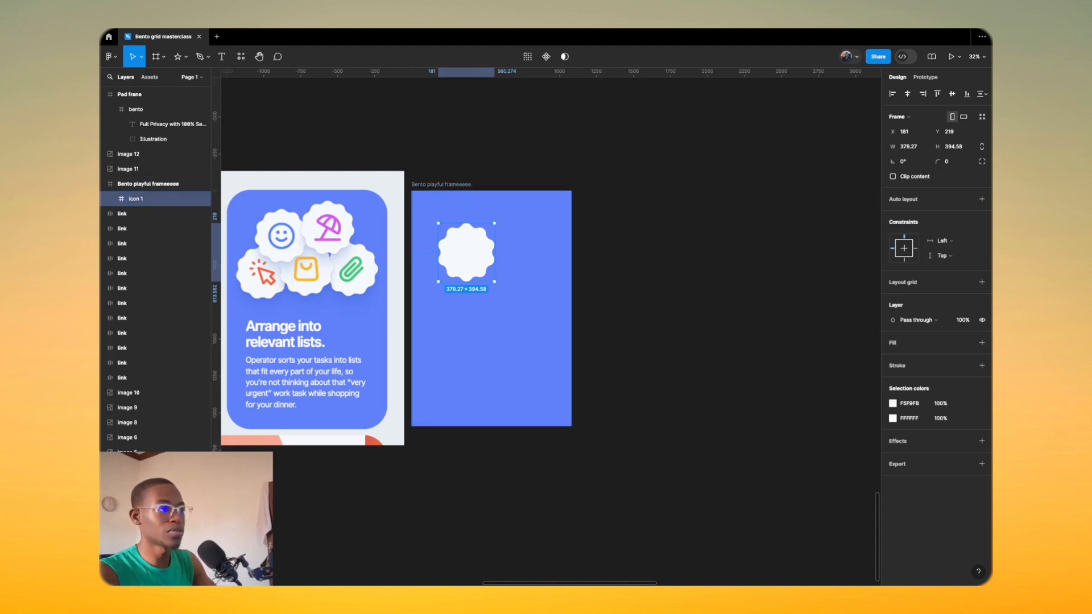
Step: Open the Iconify plugin from the recently used plugins
scroll(319, 191, "up", 2)
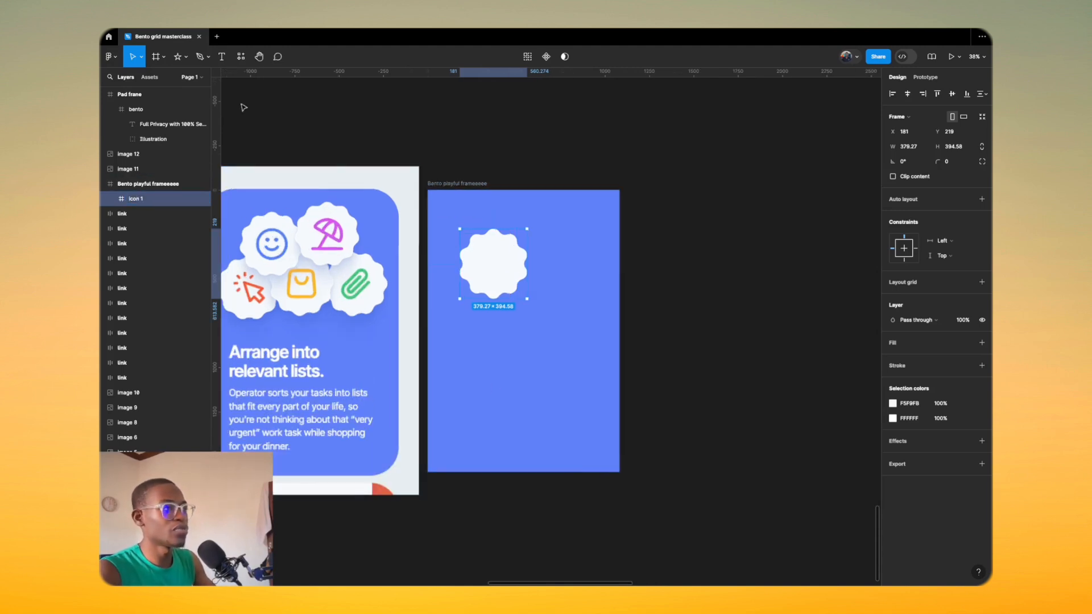
left_click(241, 56)
left_click(361, 105)
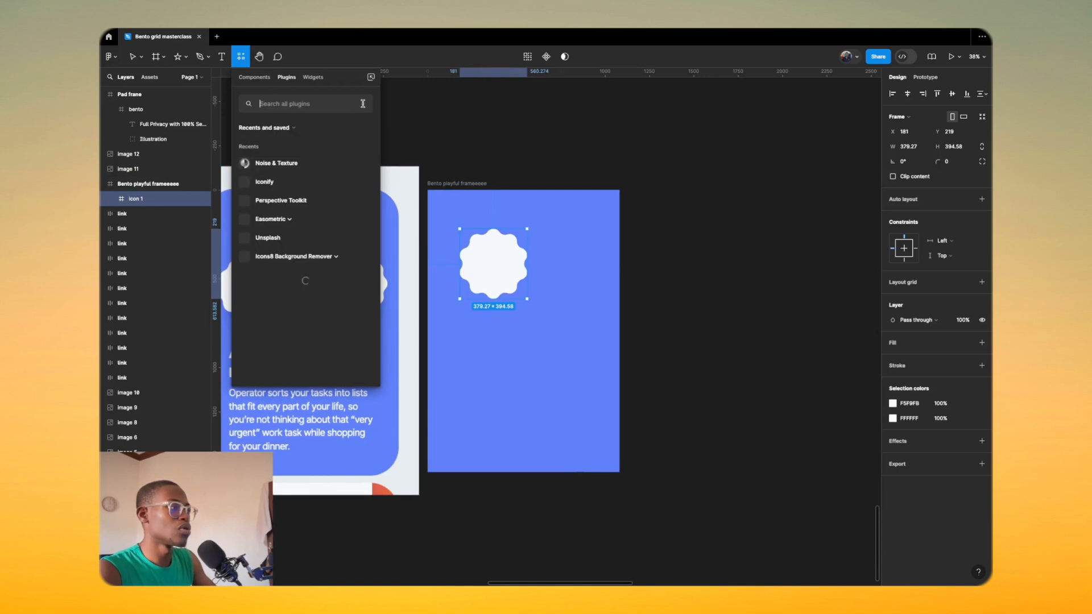
left_click(299, 180)
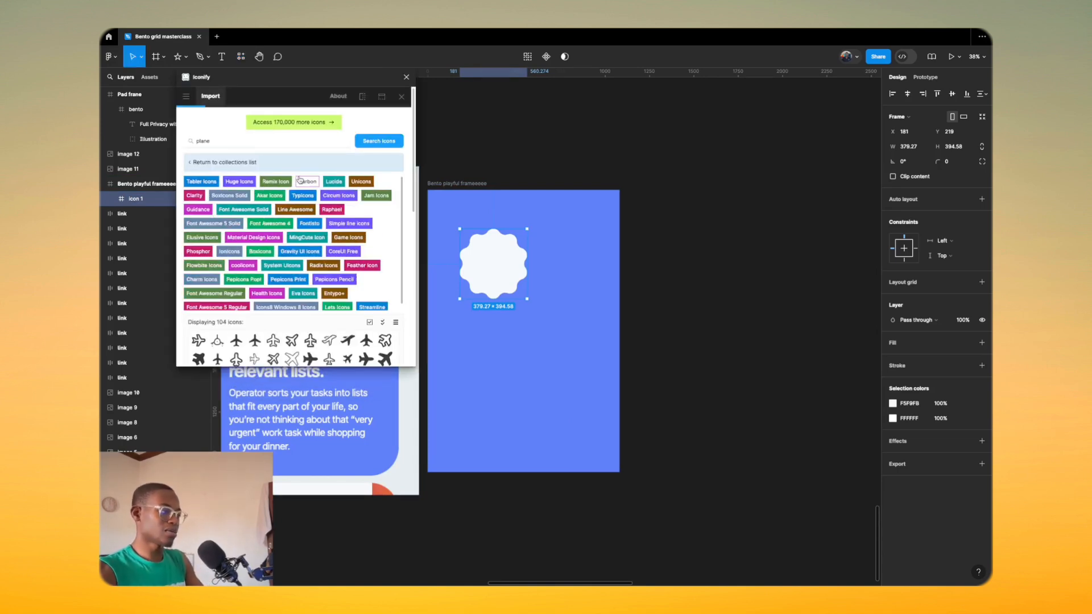
Step: Scale the icon 1 badge down proportionally with the Scale tool to about 311 × 324
scroll(692, 336, "left", 5)
scroll(692, 336, "left", 2)
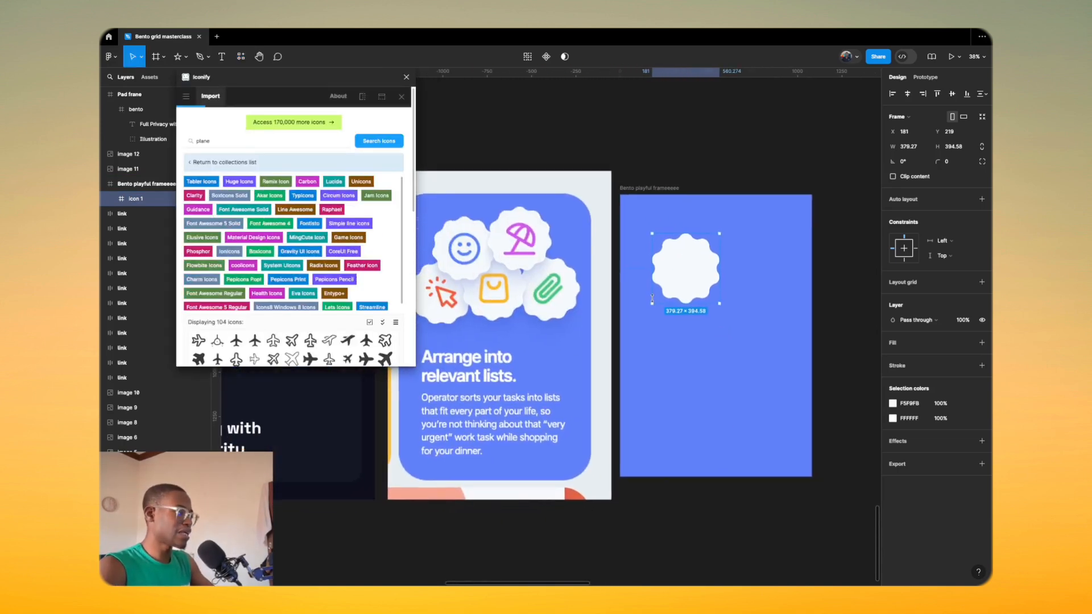
left_click_drag(701, 306, 708, 287)
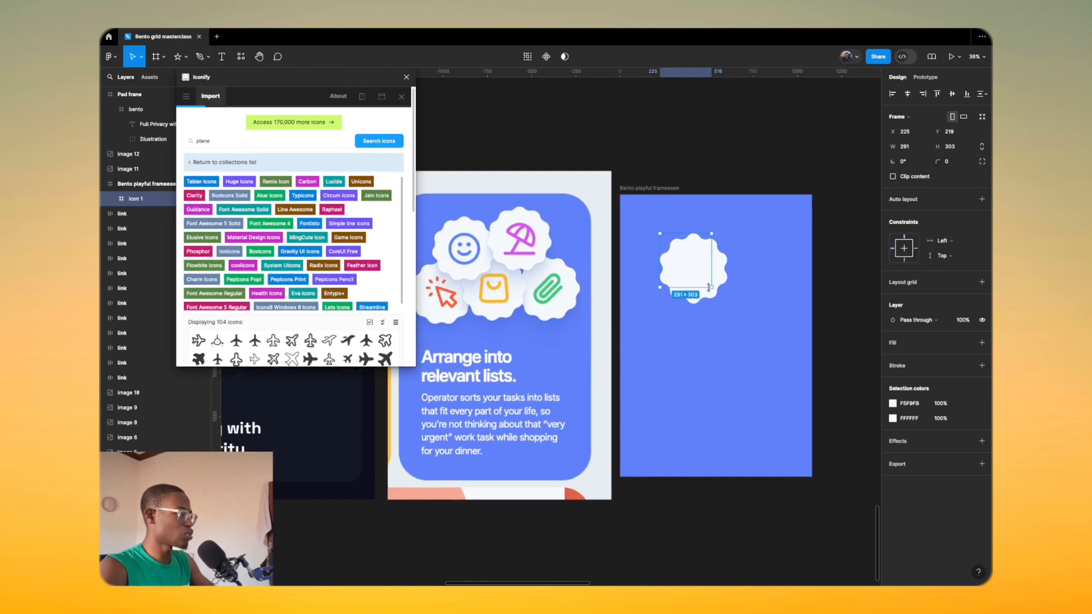
key("super+z")
key("k")
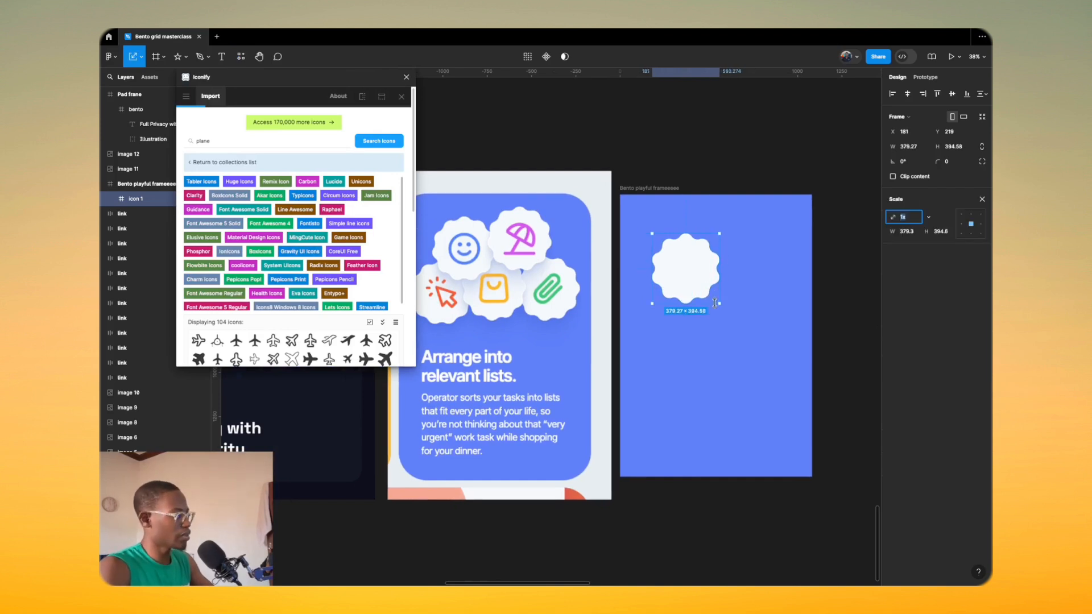
left_click_drag(716, 306, 708, 292)
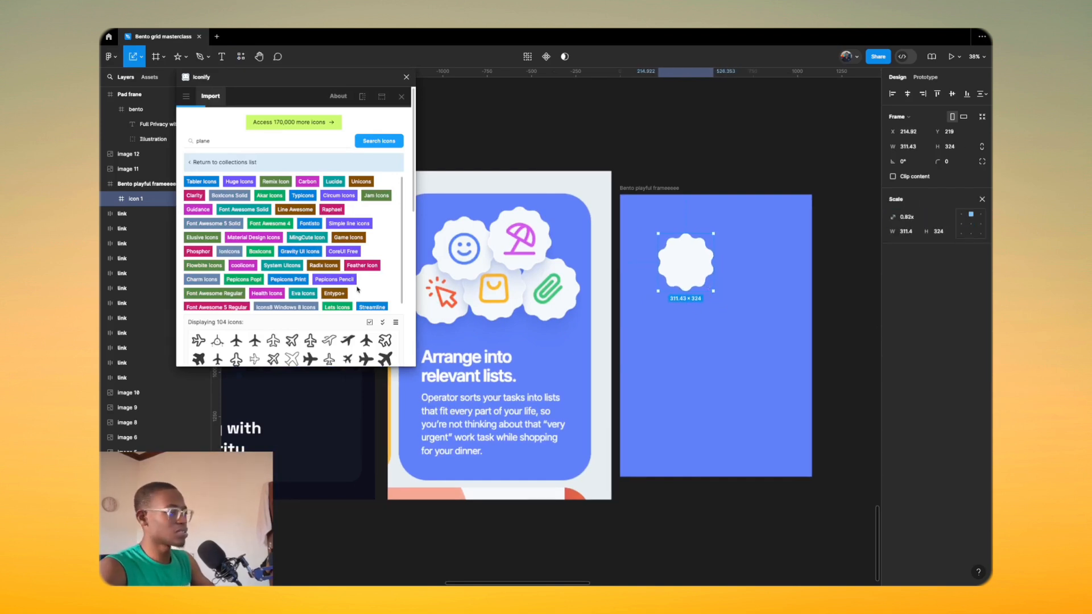
Step: Search Iconify for "mouse click" and place the Lucide arrow cursor with click rays on the badge
left_click(273, 140)
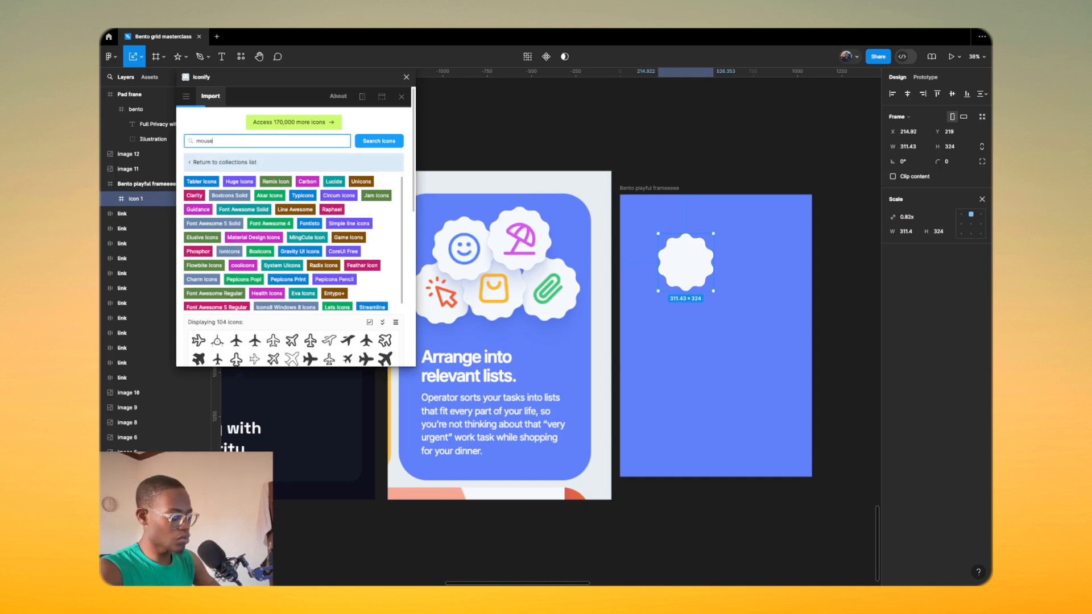
type("mouse click")
key("Return")
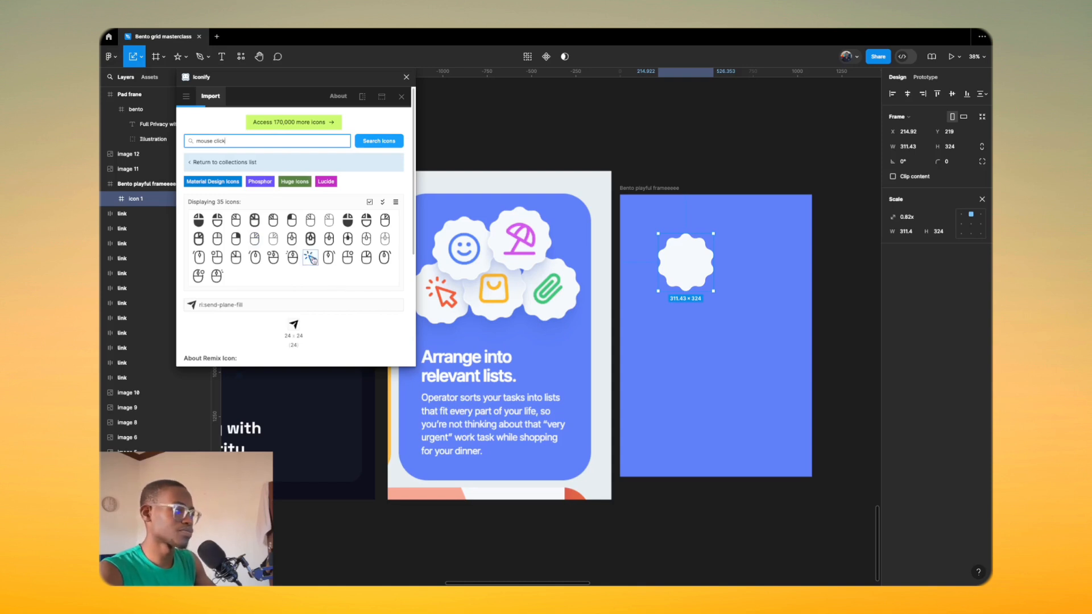
left_click_drag(312, 261, 689, 271)
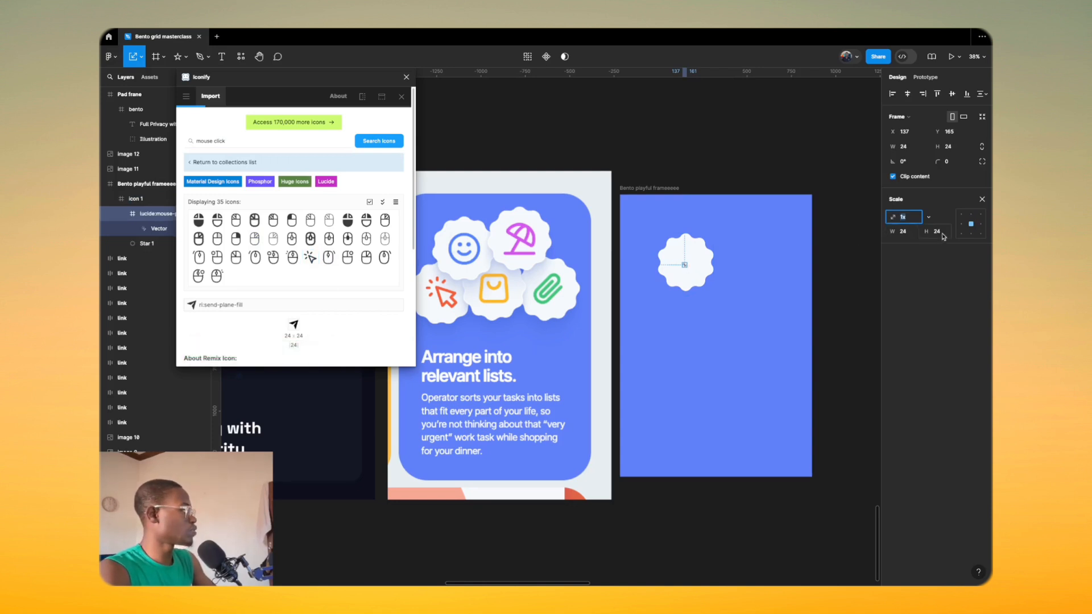
Step: Scale the cursor icon by 10x, then reduce it to about 191 × 191 in the middle of the badge
left_click(928, 218)
left_click(928, 266)
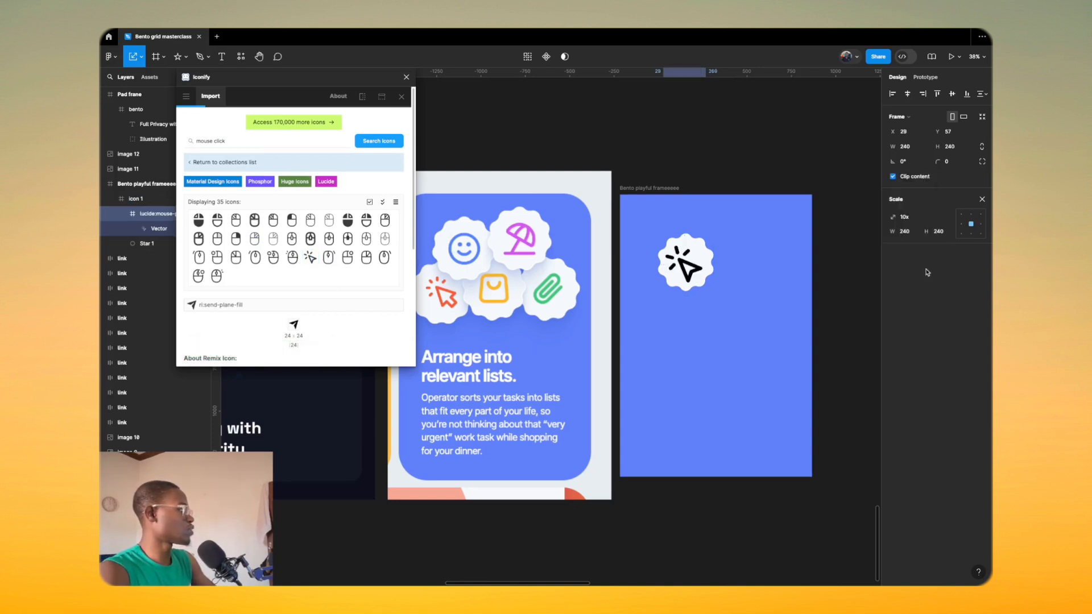
scroll(690, 243, "up", 5)
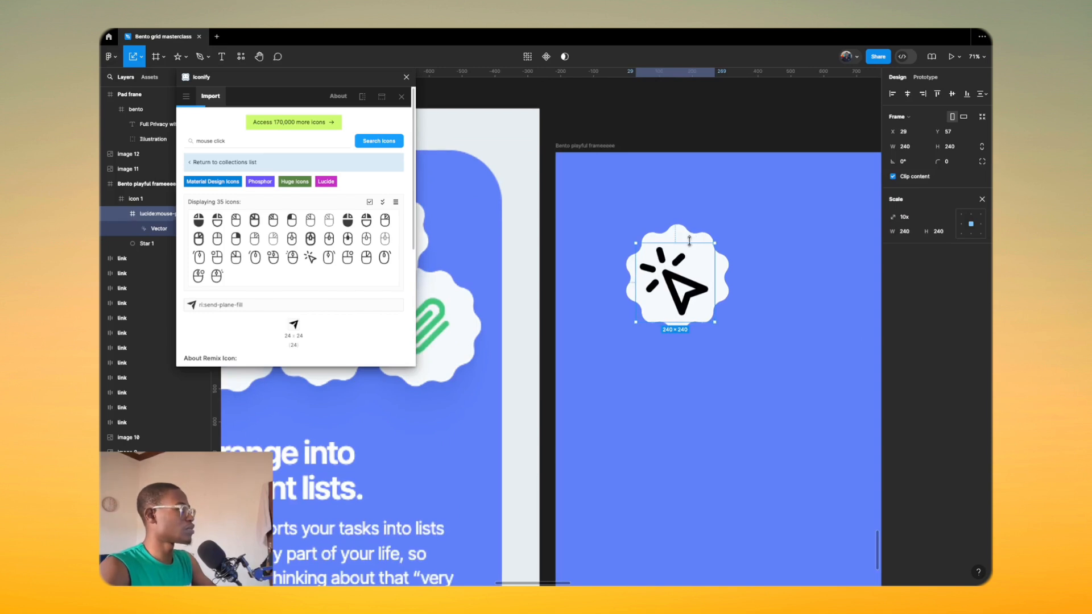
left_click_drag(689, 248, 672, 277)
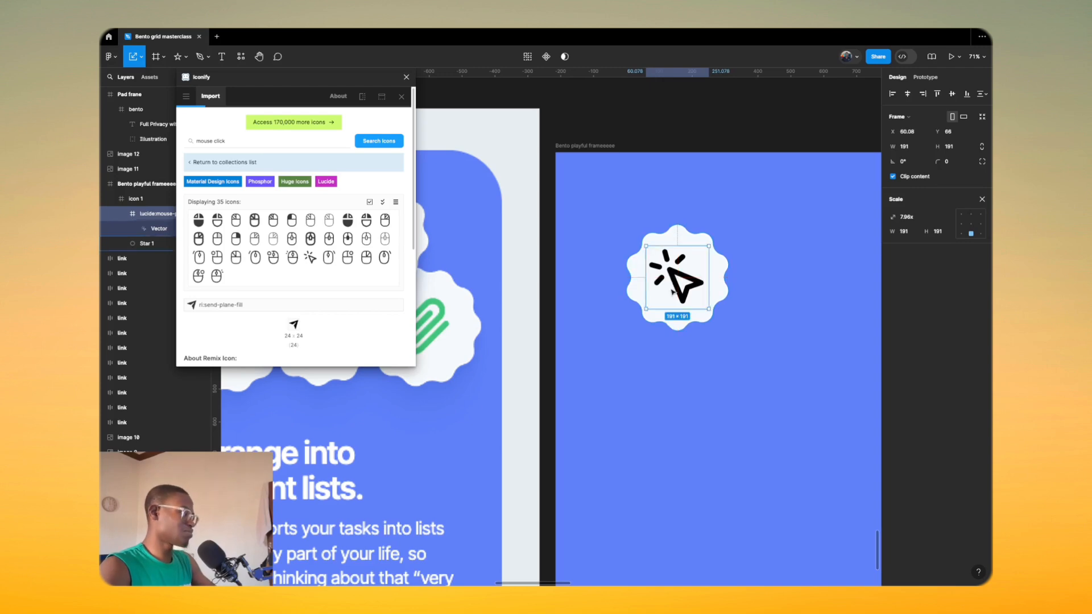
Step: Recolour the cursor icon to the orange-red F55D3B sampled from the matching icon in the reference card
scroll(673, 293, "down", 5)
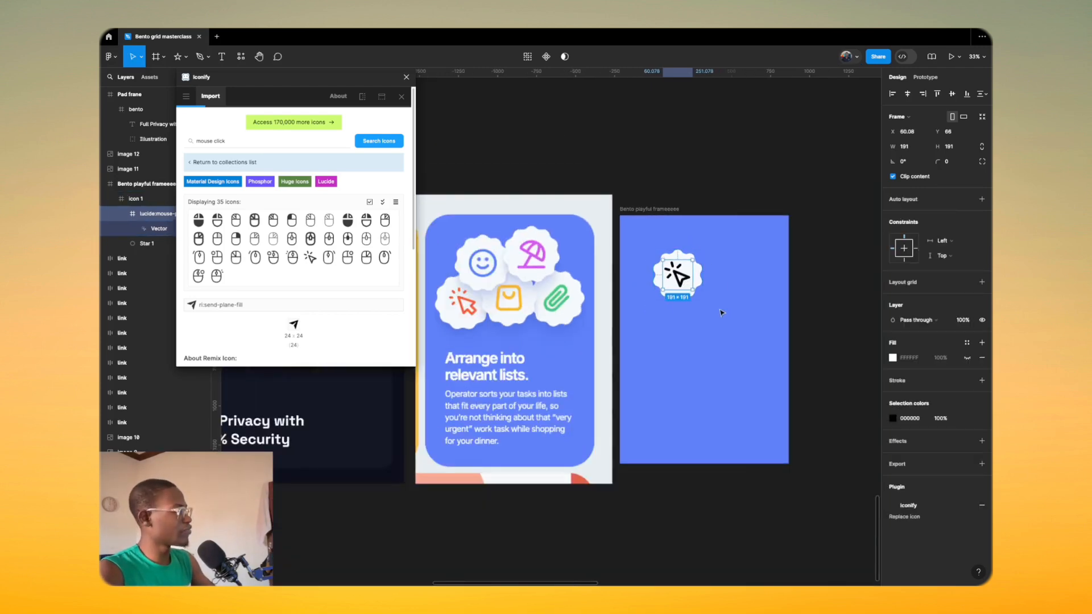
left_click(892, 418)
left_click(782, 475)
scroll(488, 313, "up", 5)
scroll(432, 280, "left", 5)
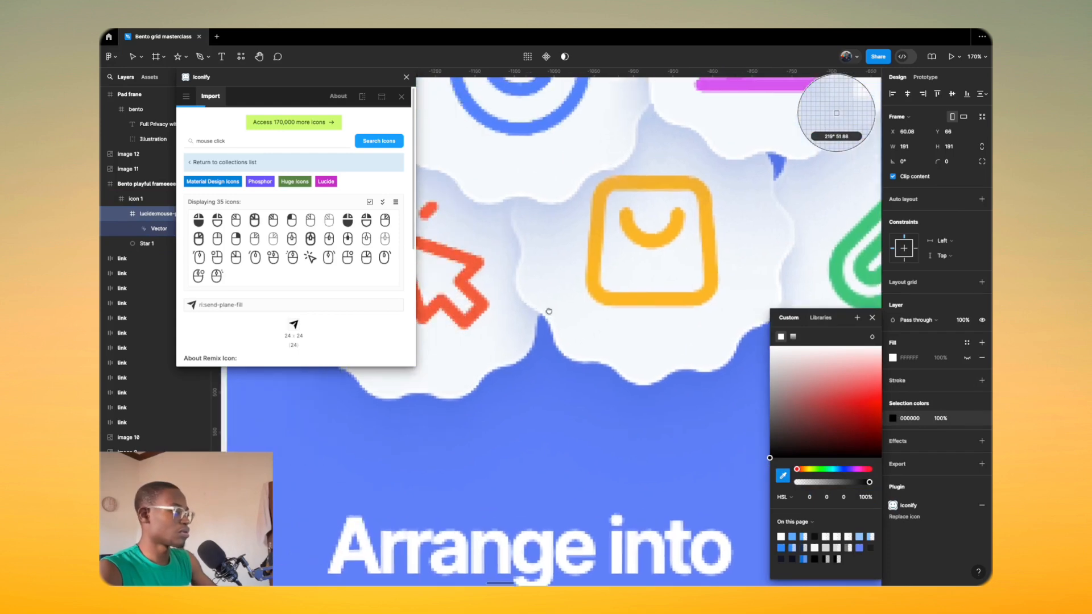
left_click(526, 287)
Step: Move the icon 1 badge toward the blue frame's upper-left corner, to about X 90, Y 199
scroll(526, 287, "down", 5)
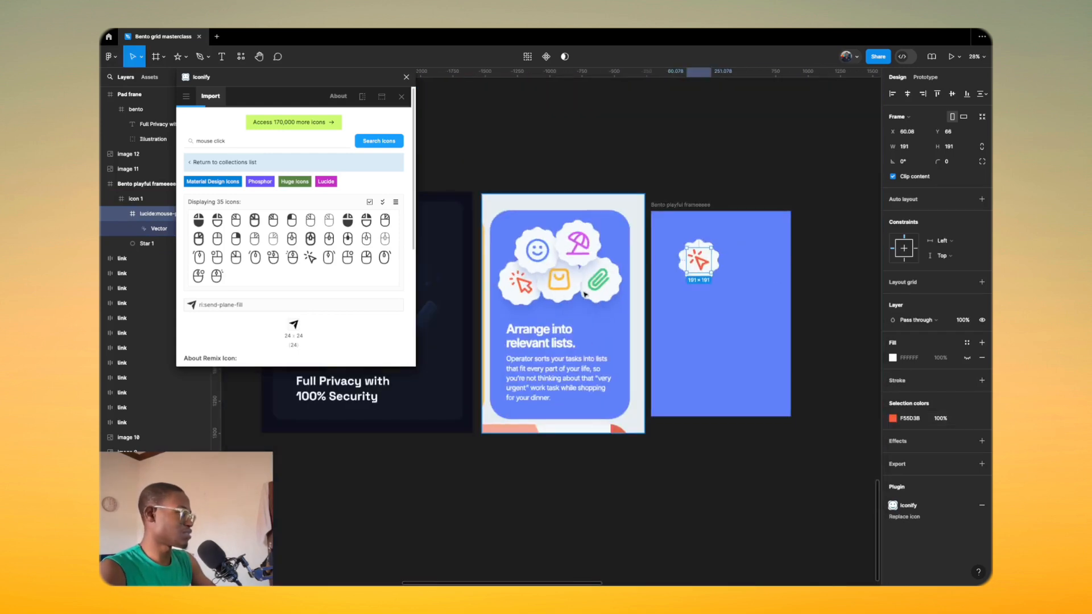
scroll(699, 262, "right", 2)
left_click(721, 273)
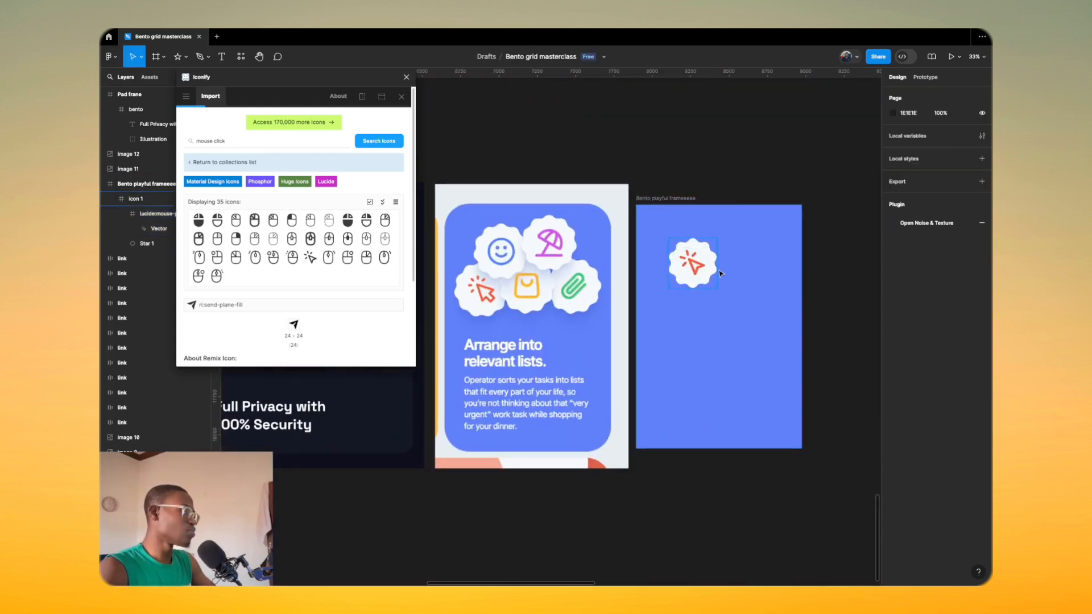
scroll(487, 316, "up", 5)
scroll(483, 279, "down", 10)
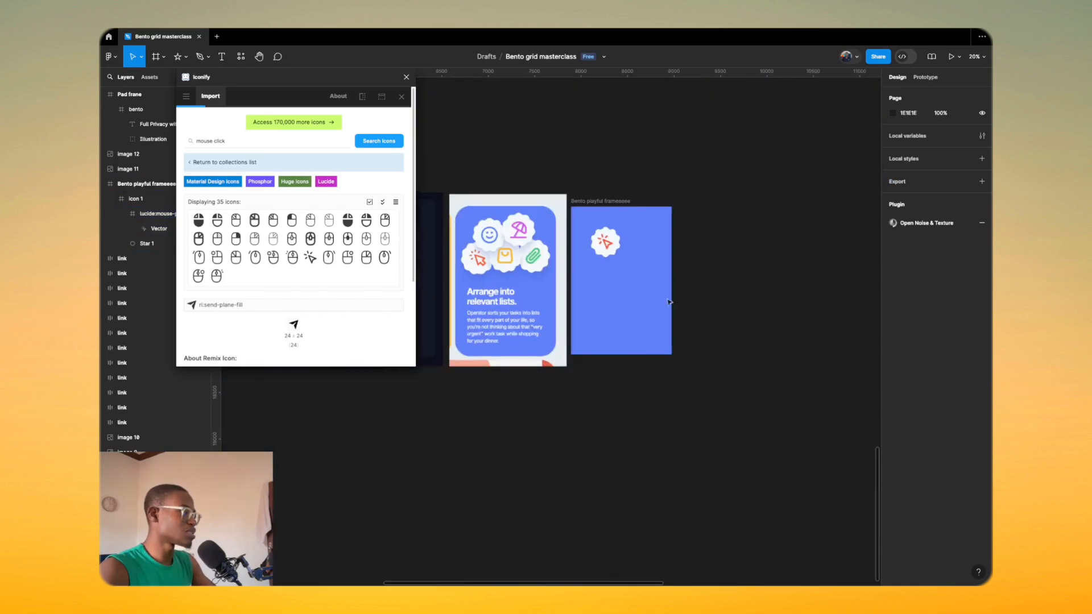
left_click(606, 242)
left_click_drag(607, 243, 592, 240)
Step: Add a drop shadow to the icon 1 badge with blur 8.5 and Y offset 51
left_click(901, 459)
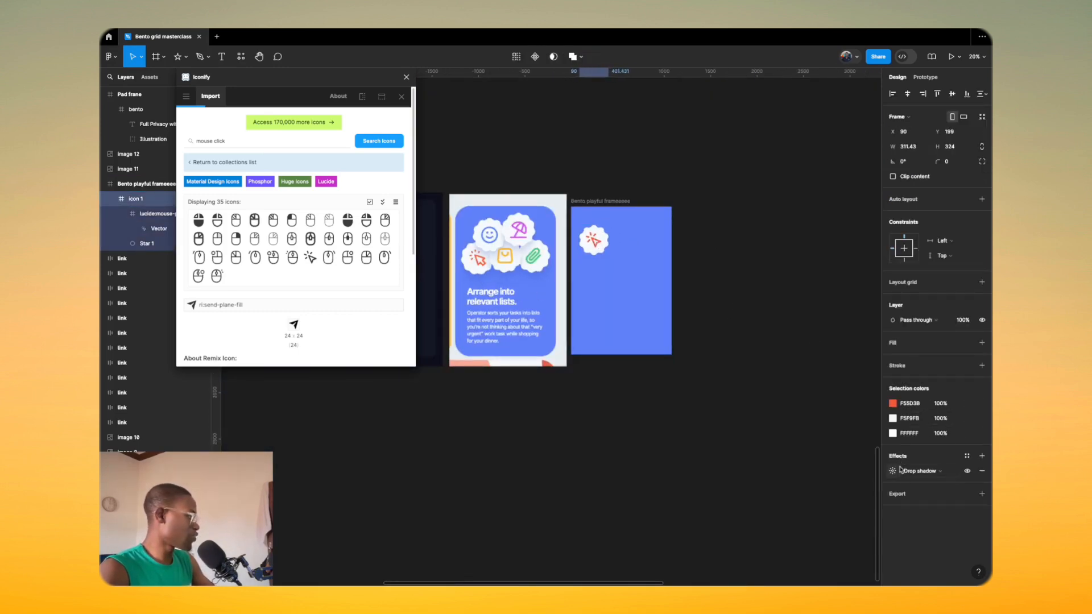
left_click(895, 472)
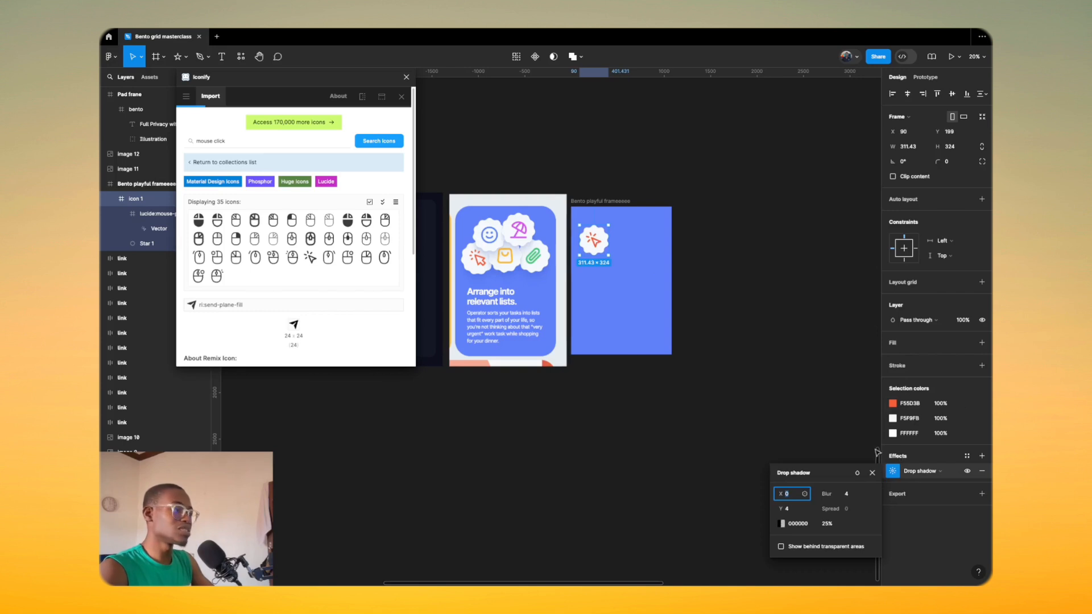
scroll(710, 270, "up", 10)
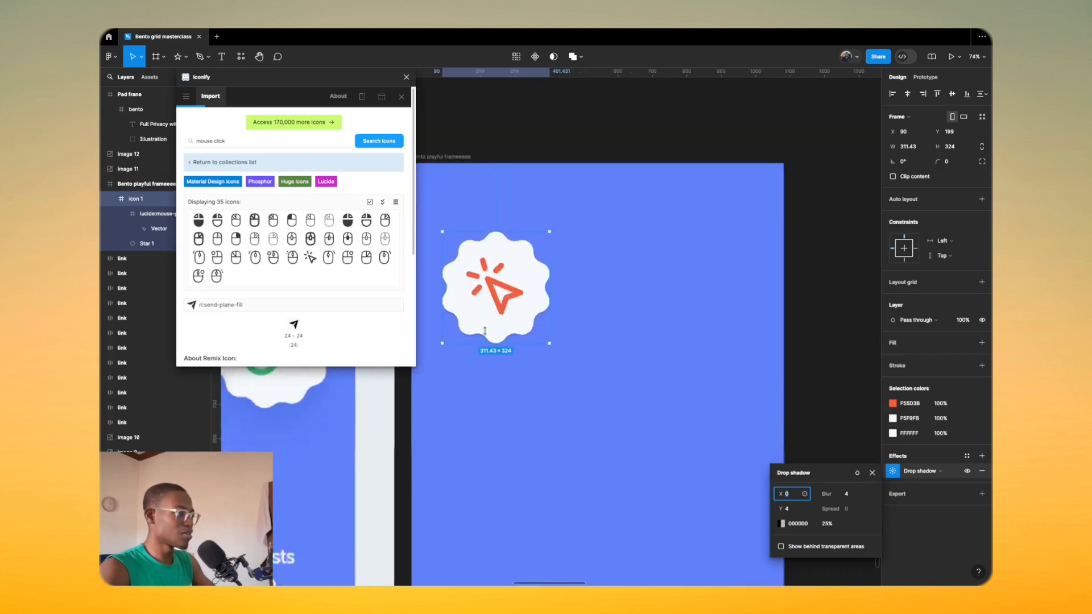
left_click_drag(827, 495, 870, 500)
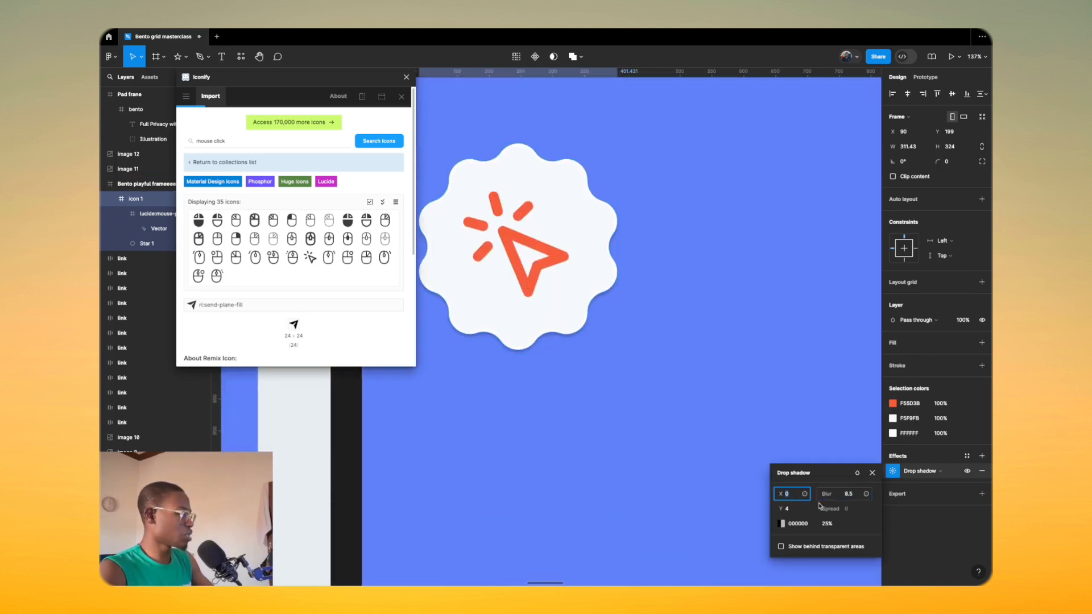
mouse_move(781, 509)
left_mouse_down()
mouse_move(802, 510)
mouse_move(793, 511)
left_mouse_up()
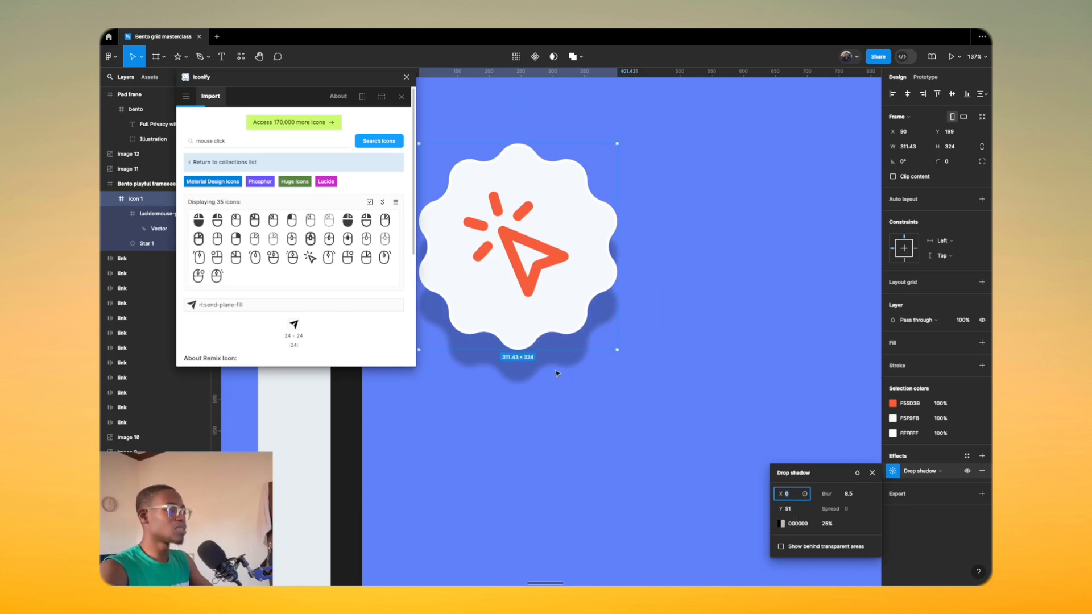
Step: Select the badge's star shape, then hide the cursor icon layer and show it again
left_click(605, 265)
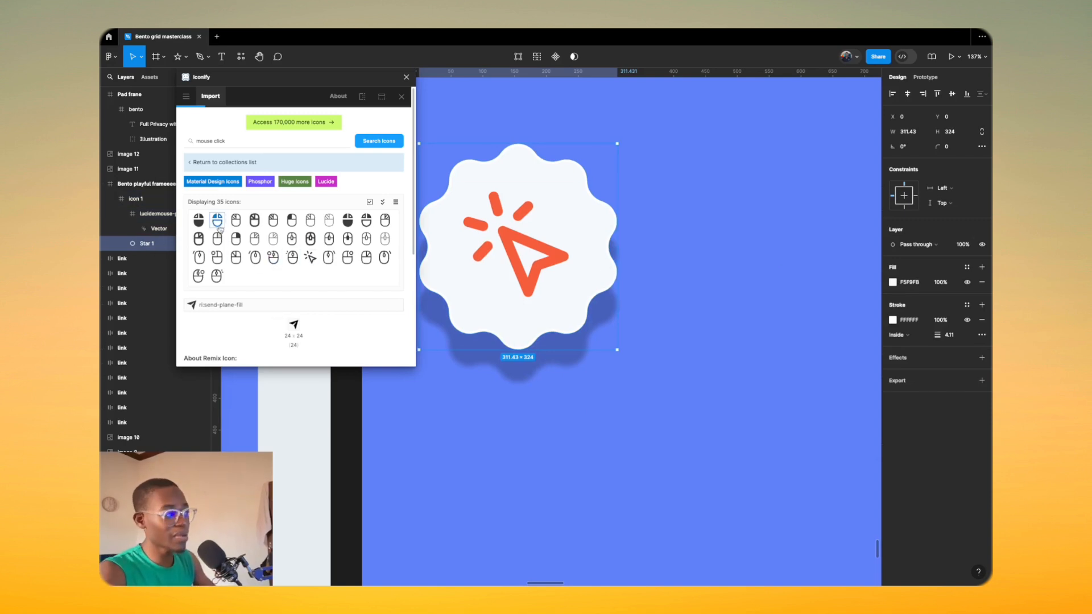
scroll(470, 251, "up", 5)
scroll(470, 251, "down", 6)
left_click(136, 212)
left_click(982, 321)
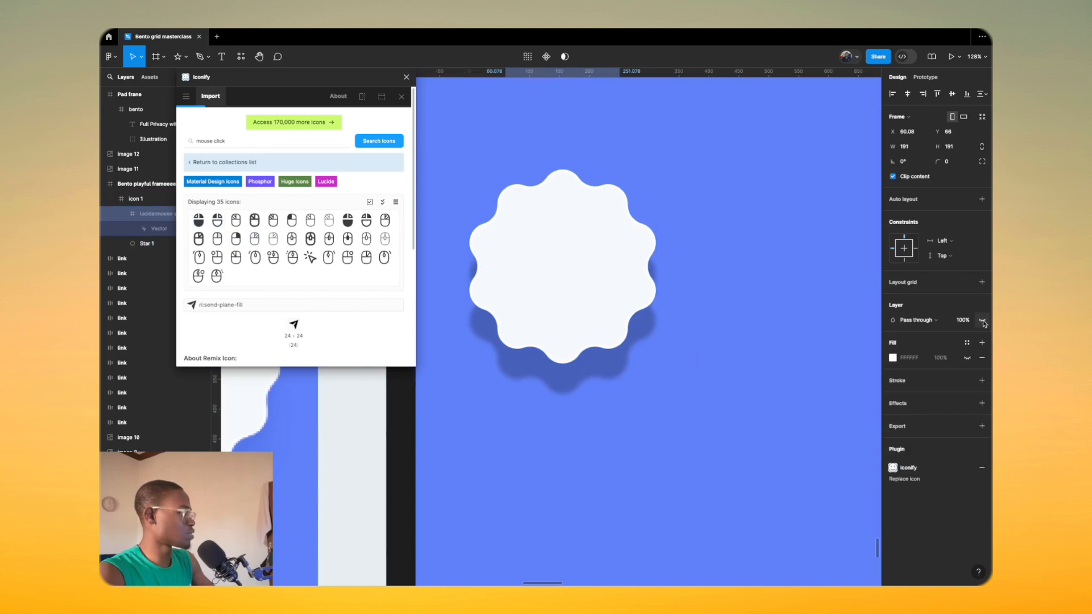
left_click(983, 322)
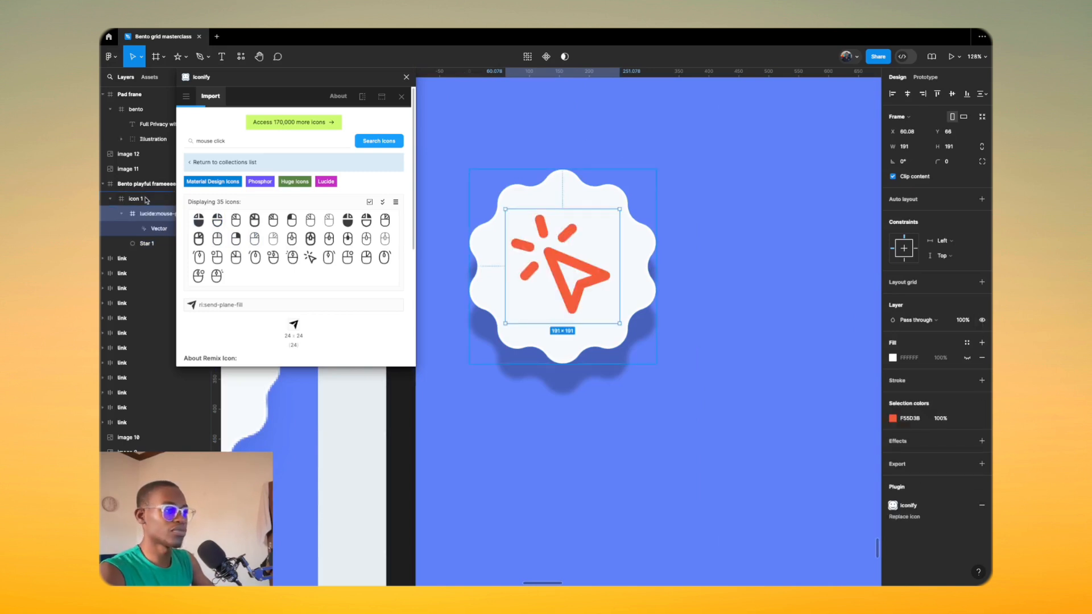
Step: Hide the fill of the badge's star shape and show it again, then select the cursor icon and the star in turn
left_click(146, 248)
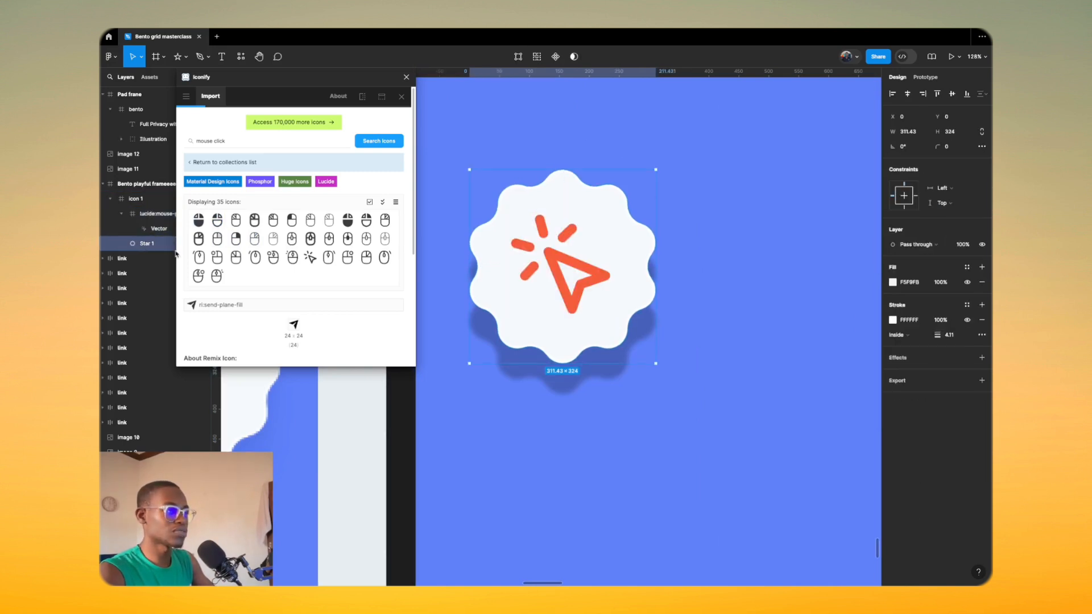
left_click(968, 283)
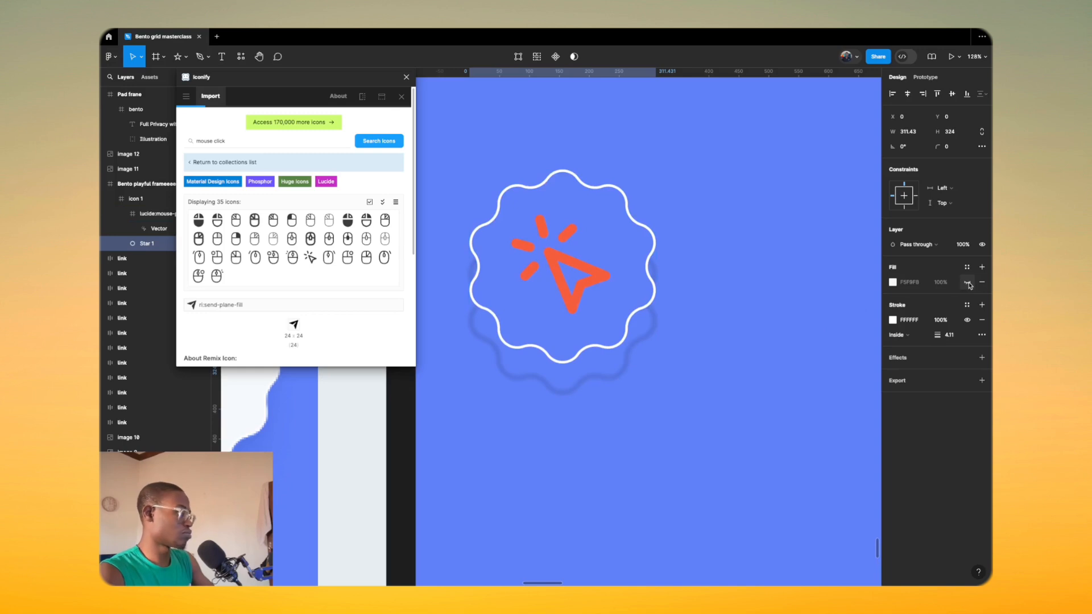
left_click(968, 283)
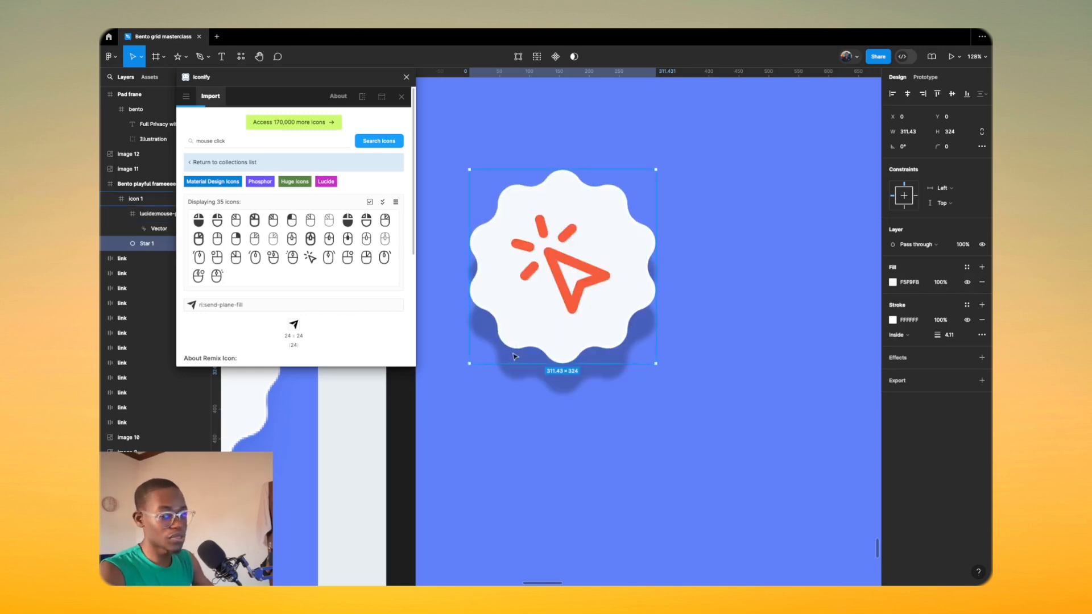
left_click(152, 214)
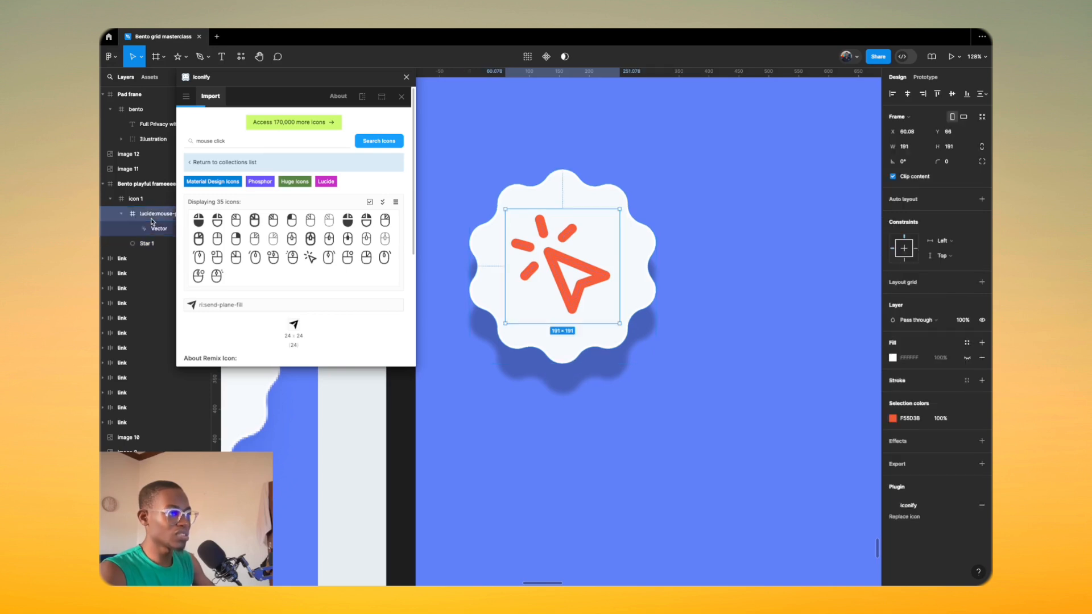
left_click(150, 244)
Step: Soften the icon 1 badge's drop shadow with a Y offset of 9 and a blur of 60
left_click(142, 199)
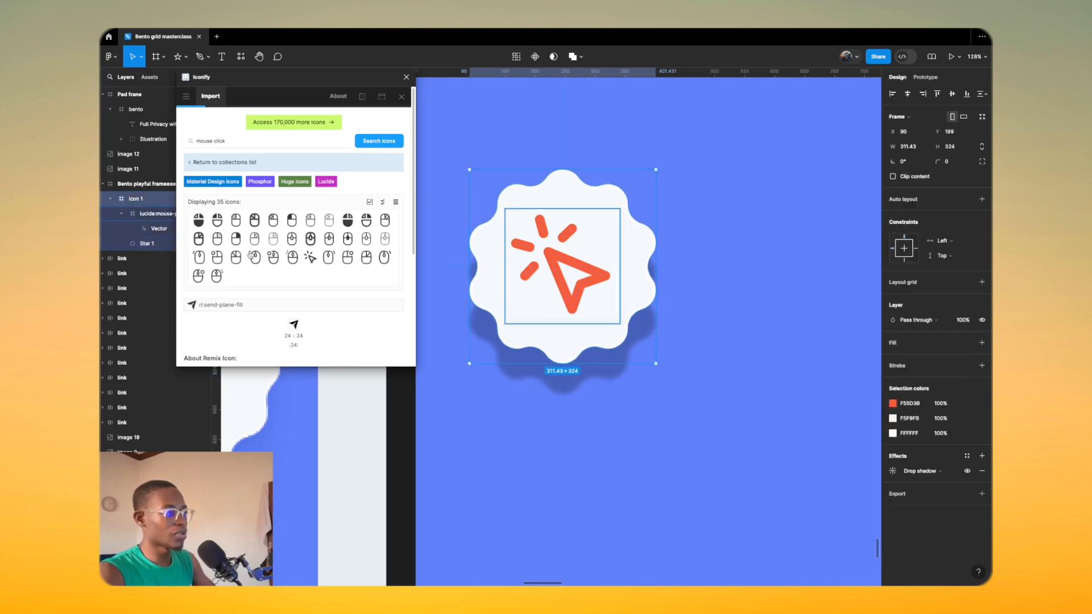
left_click(896, 470)
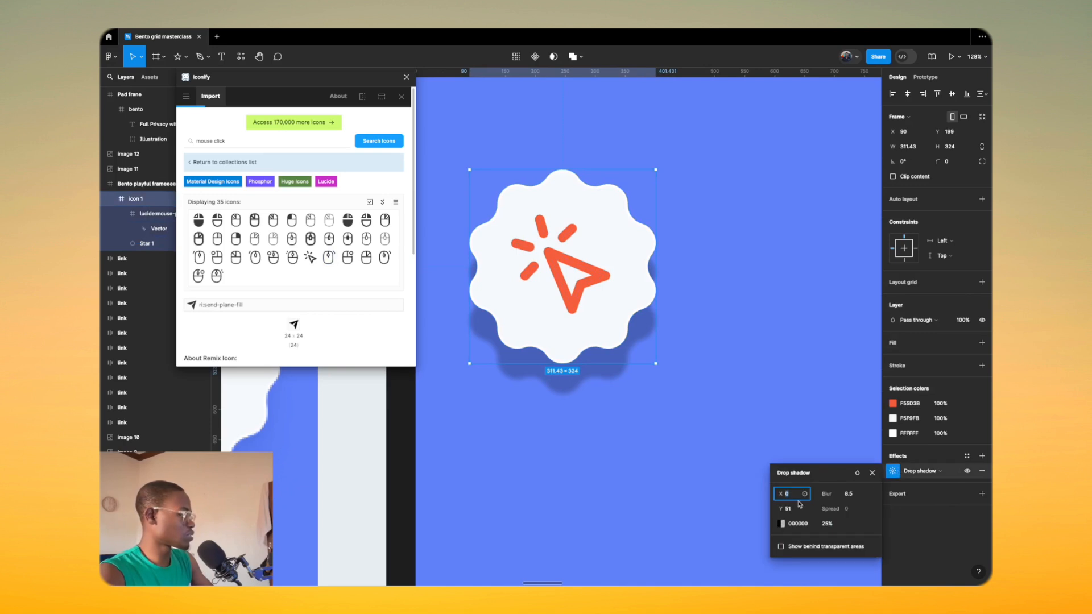
left_click_drag(782, 509, 751, 498)
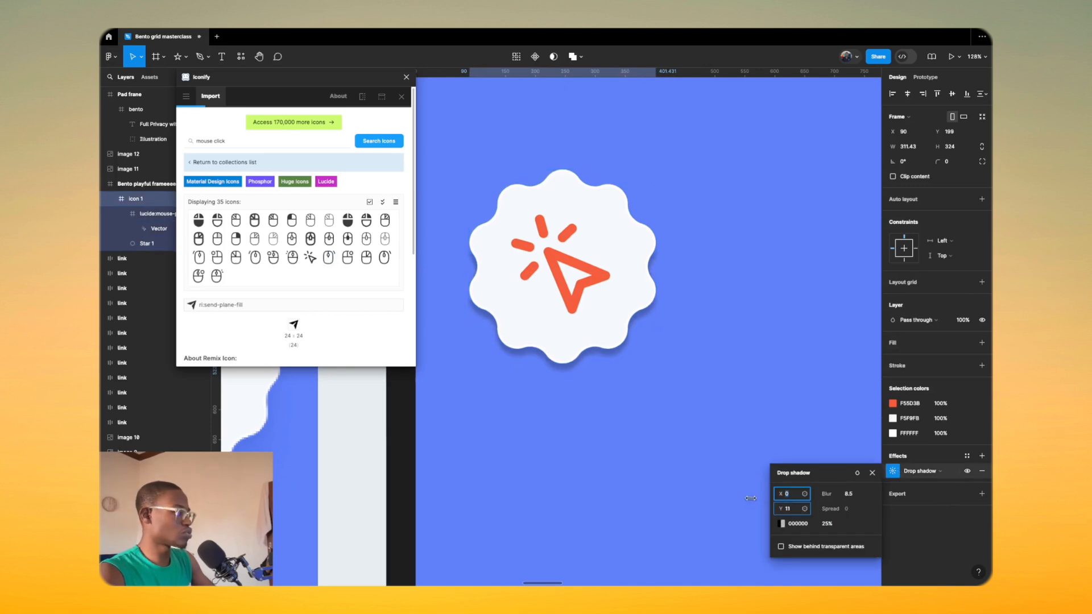
left_click_drag(836, 494, 988, 507)
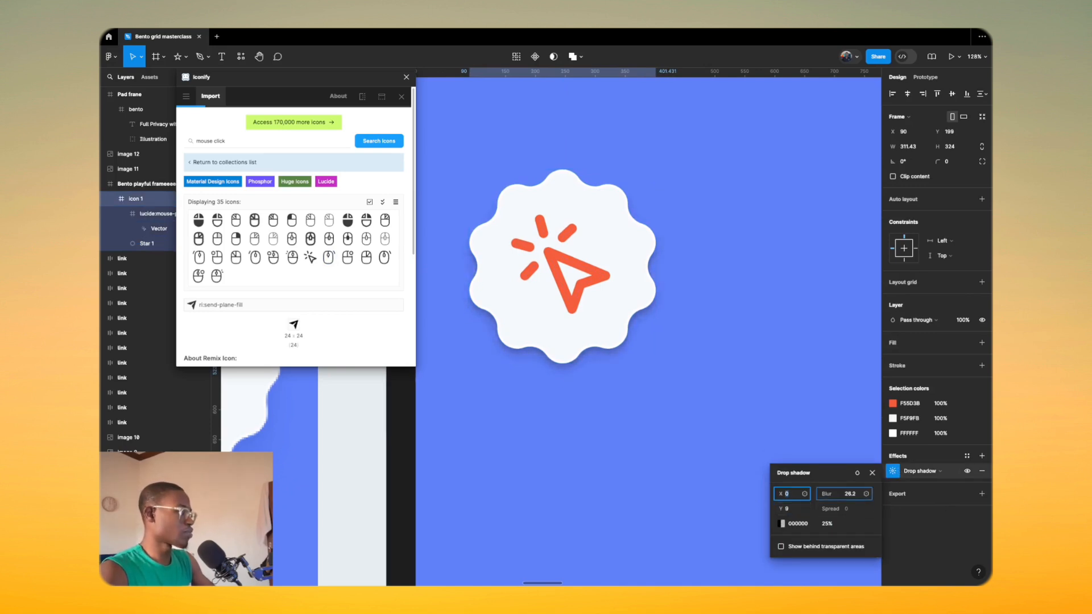
left_click_drag(329, 528, 377, 544)
left_click(857, 494)
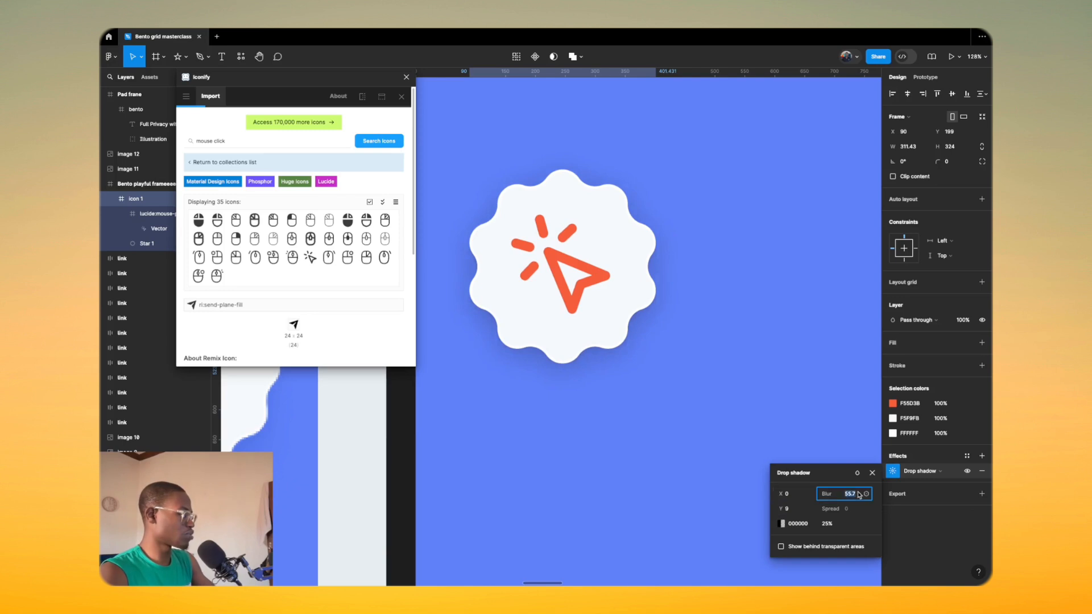
type("60")
key("Return")
Step: Set the opacity of the icon 1 badge's drop shadow to 18%
left_click(829, 525)
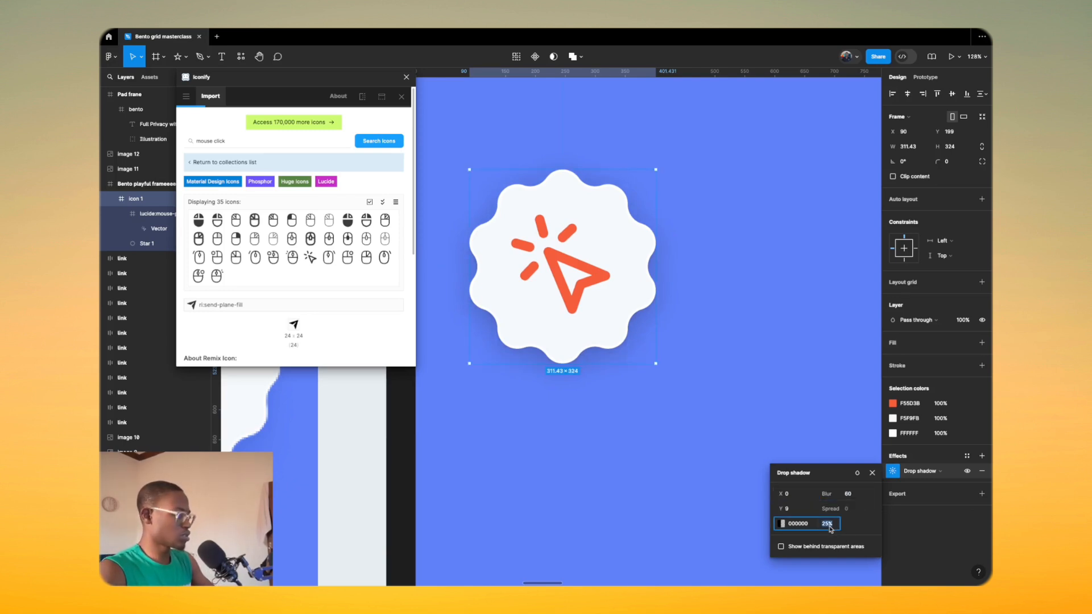
type("15")
key("Return")
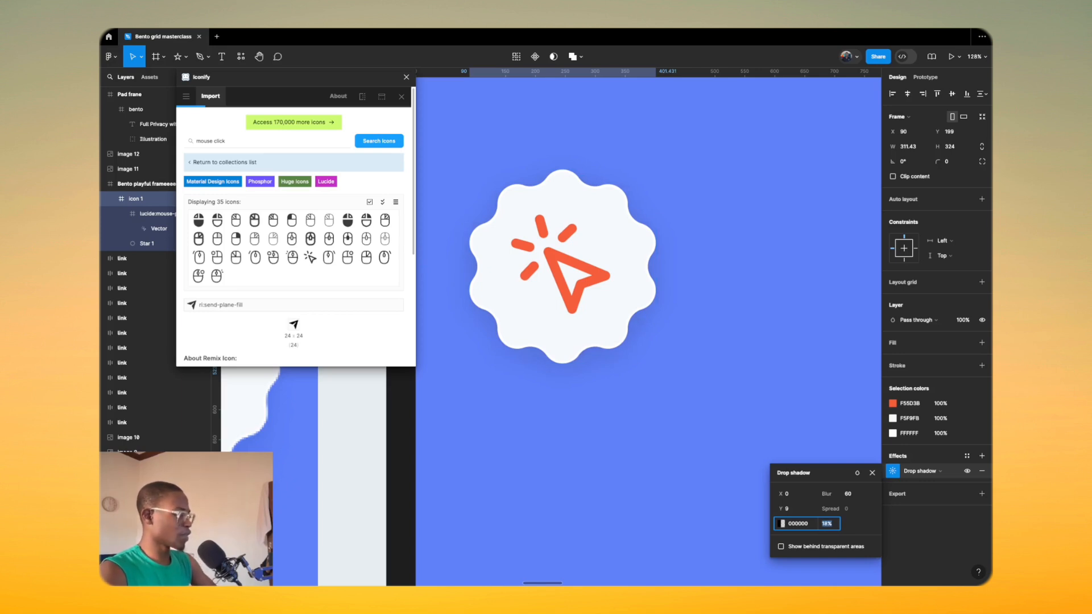
Step: Move the icon 1 badge further down in the blue frame, to about X 84, Y 300
scroll(518, 407, "down", 5)
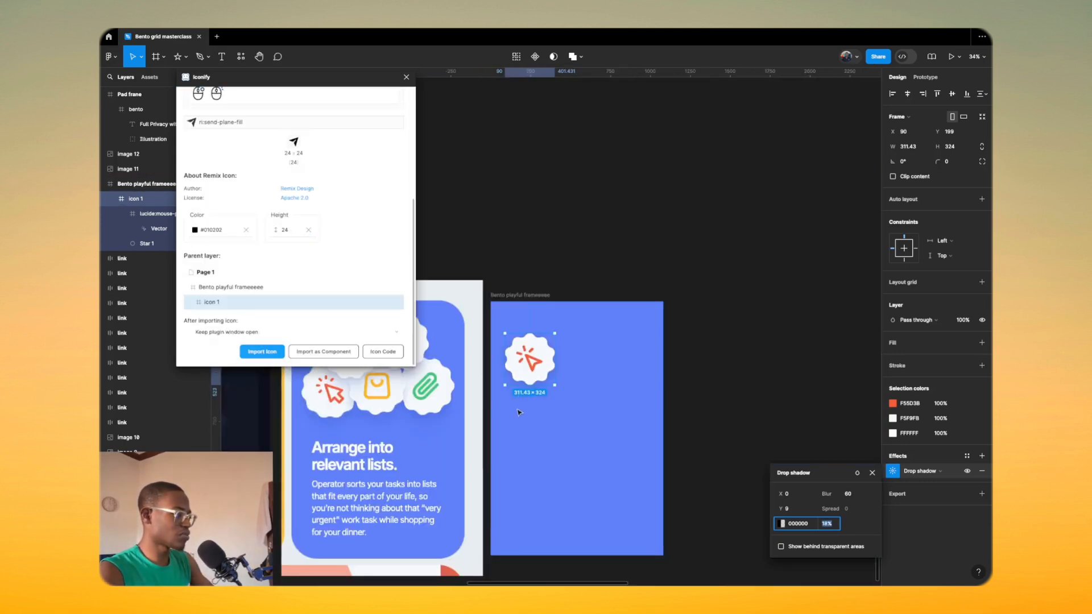
scroll(519, 412, "left", 3)
left_click(642, 366)
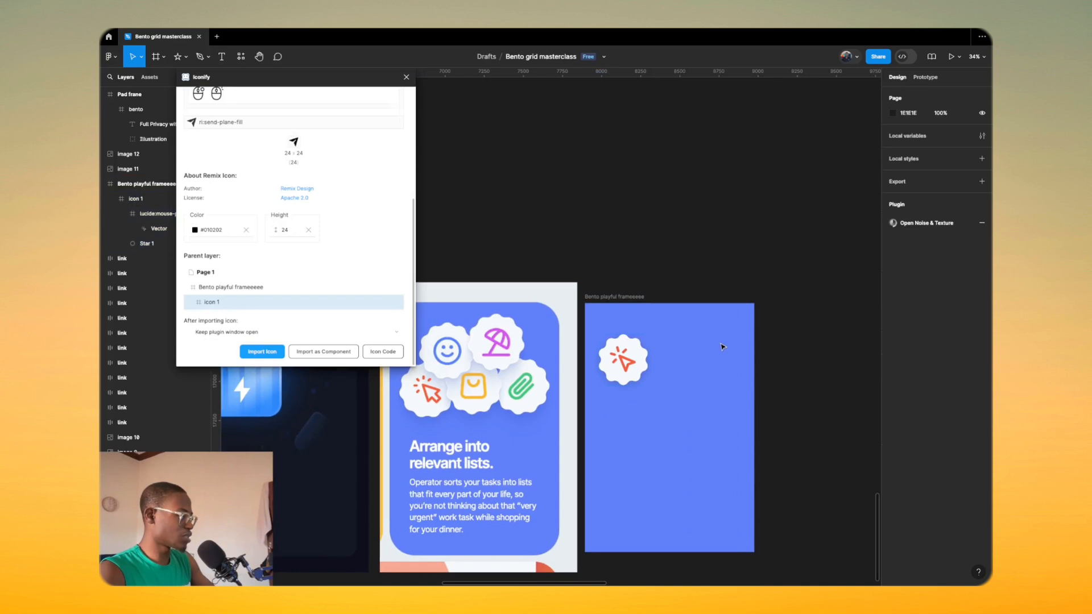
left_click(643, 360)
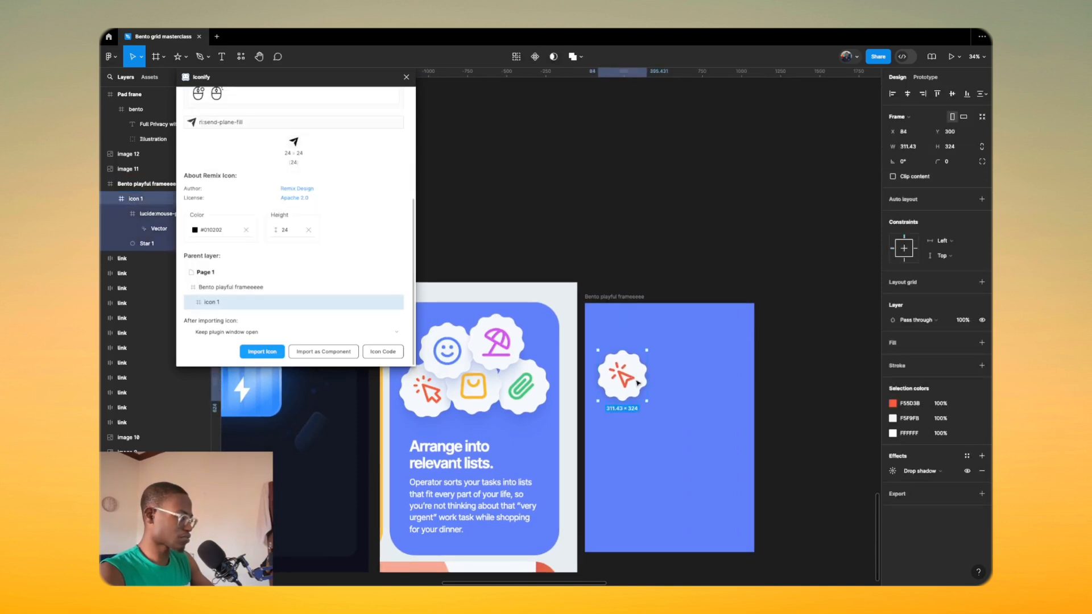
Step: Duplicate the badge twice to form a row of three overlapping badges, and bring the middle one to the front
left_click_drag(631, 384, 670, 385)
key("ctrl+d")
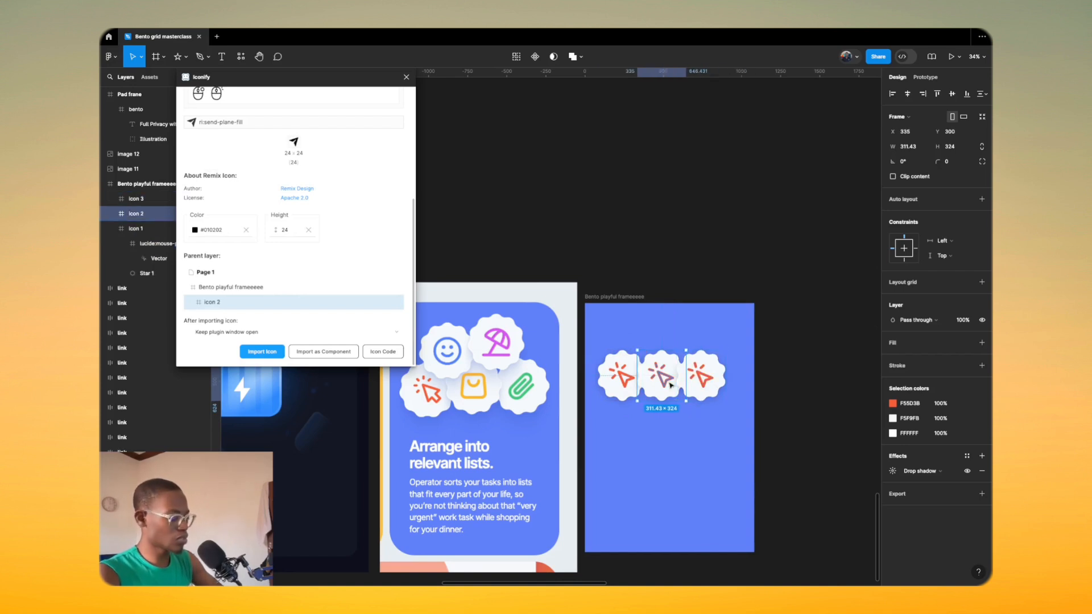
key("ctrl+]")
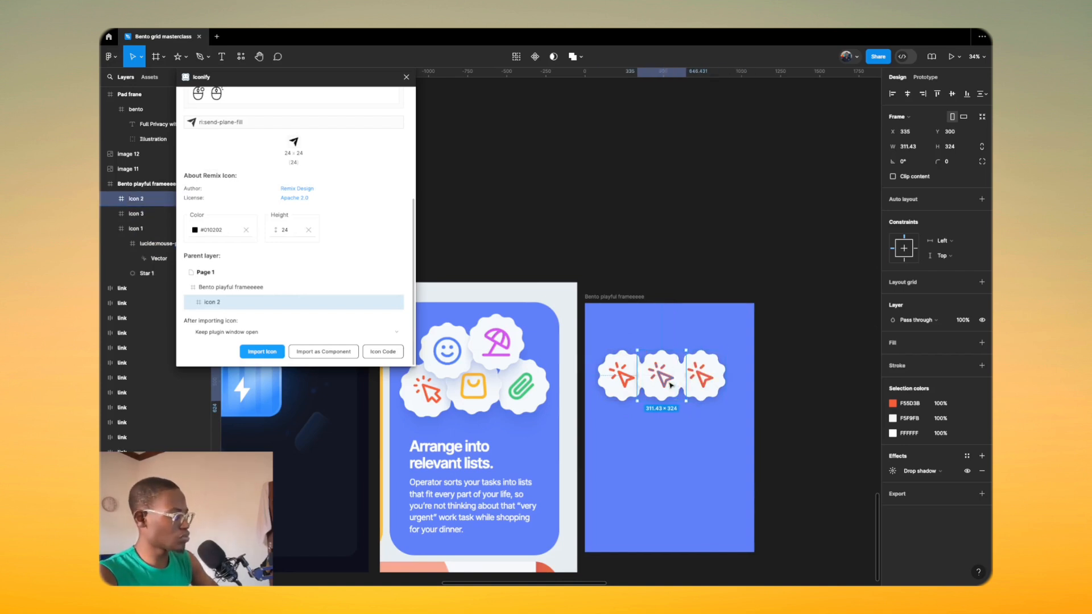
Step: Scale the three badges together by about 1.1x and duplicate two more badges above them, forming an overlapping upper row
left_click(630, 375, "shift")
left_click(717, 382, "shift")
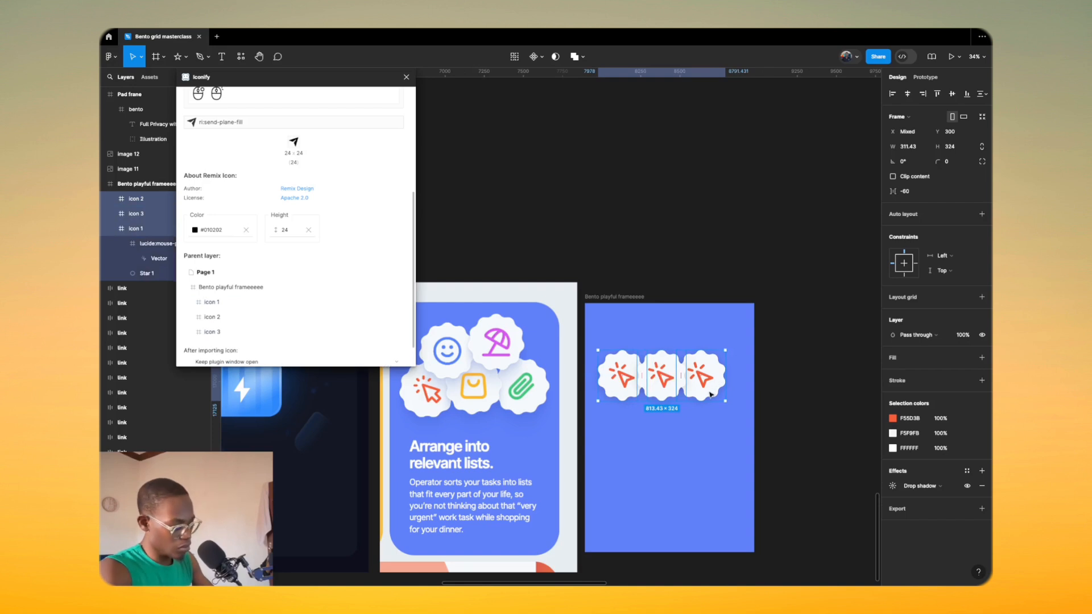
key("k")
mouse_move(723, 382)
left_mouse_down()
mouse_move(738, 385)
mouse_move(716, 392)
left_mouse_up()
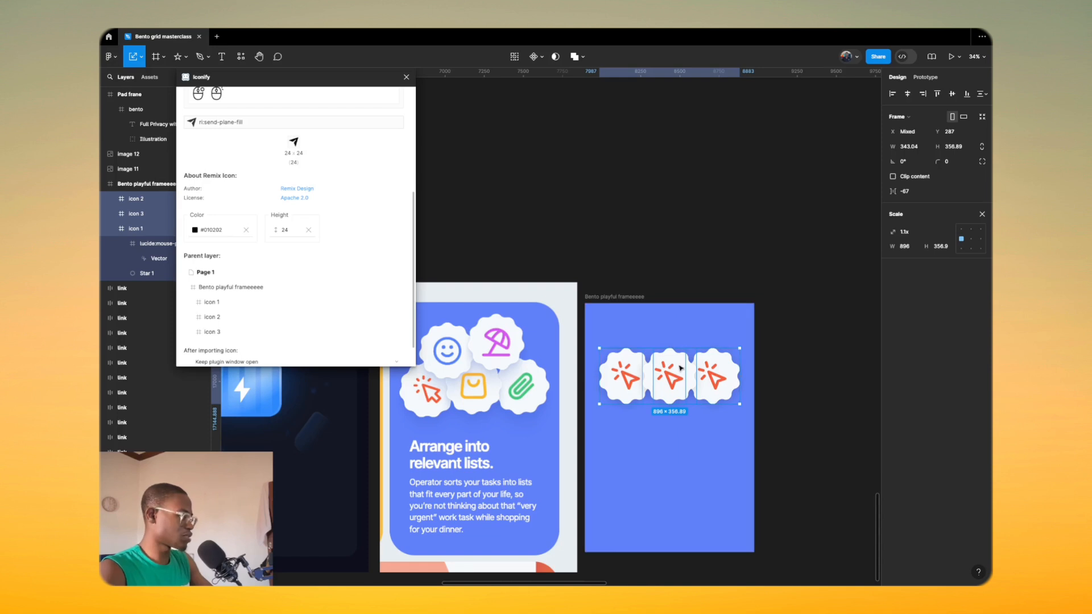
key("Escape")
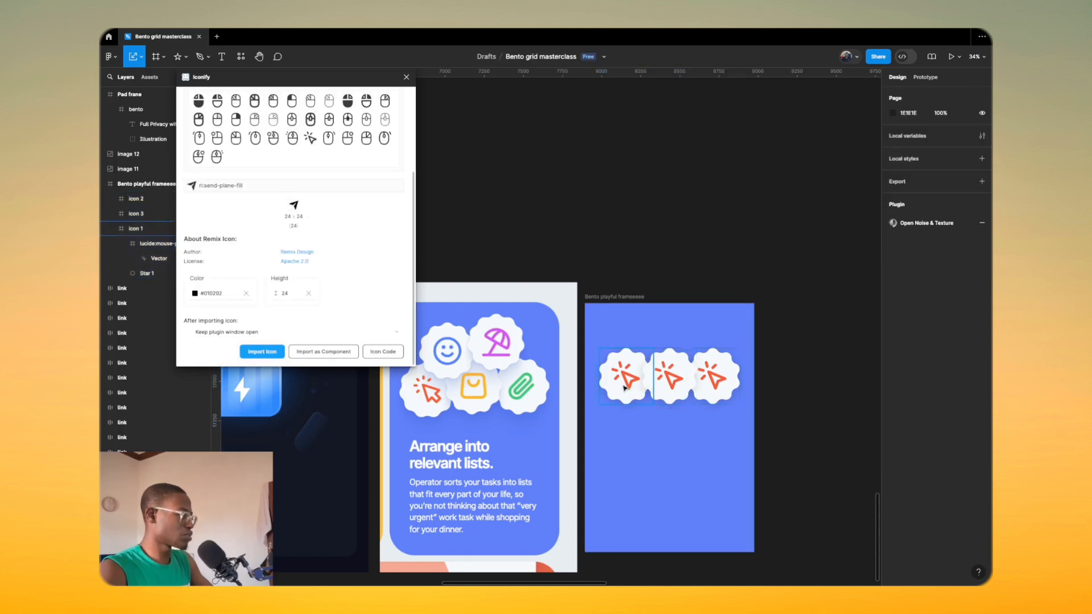
left_click_drag(676, 393, 702, 348)
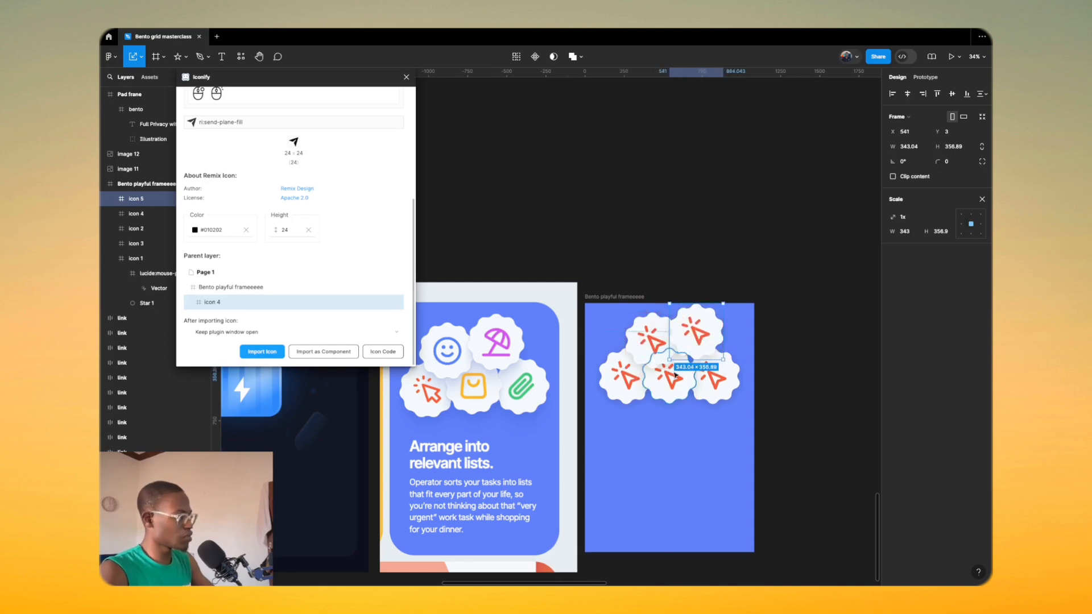
Step: Select all five badges and recolour their drop shadow with the page's blue swatch, 6081F9
scroll(674, 371, "up", 3)
left_click(639, 329, "shift")
left_click(574, 387, "shift")
left_click(668, 392, "shift")
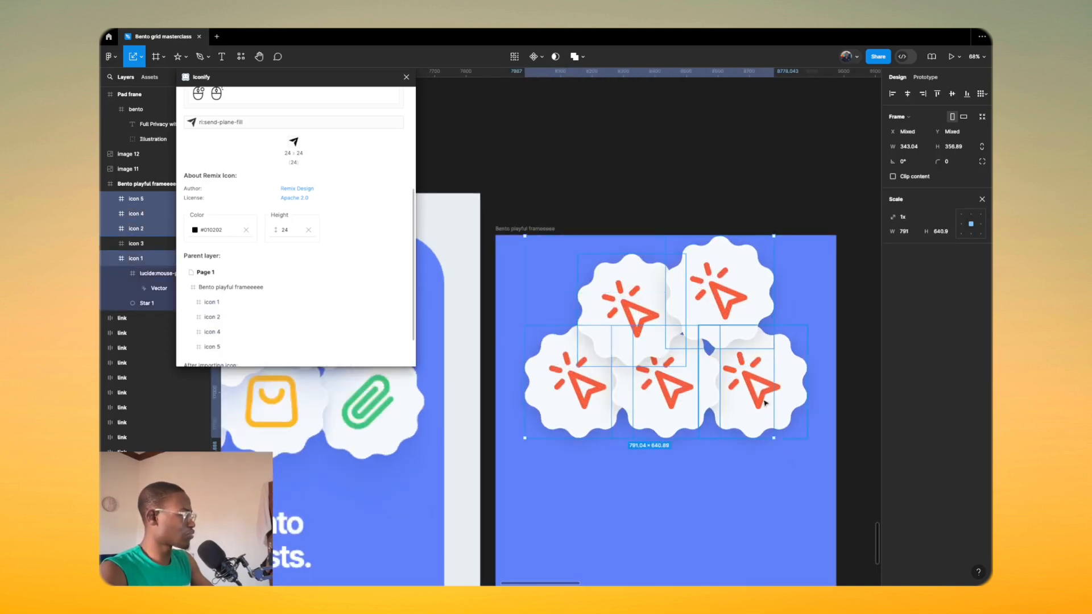
left_click(796, 398, "shift")
left_click(787, 412, "shift")
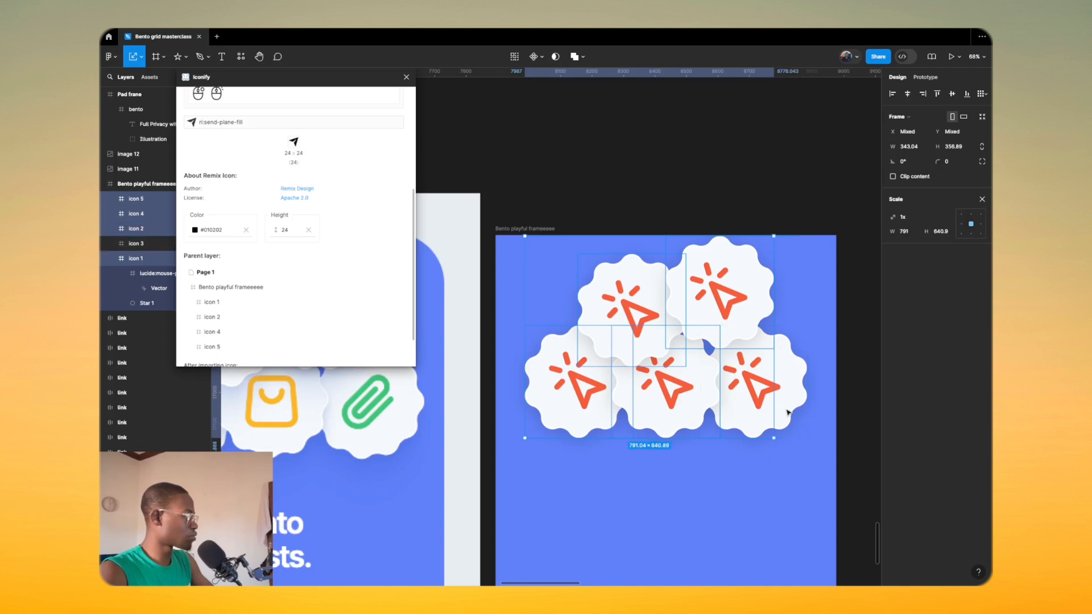
left_click(797, 404, "shift")
key("v")
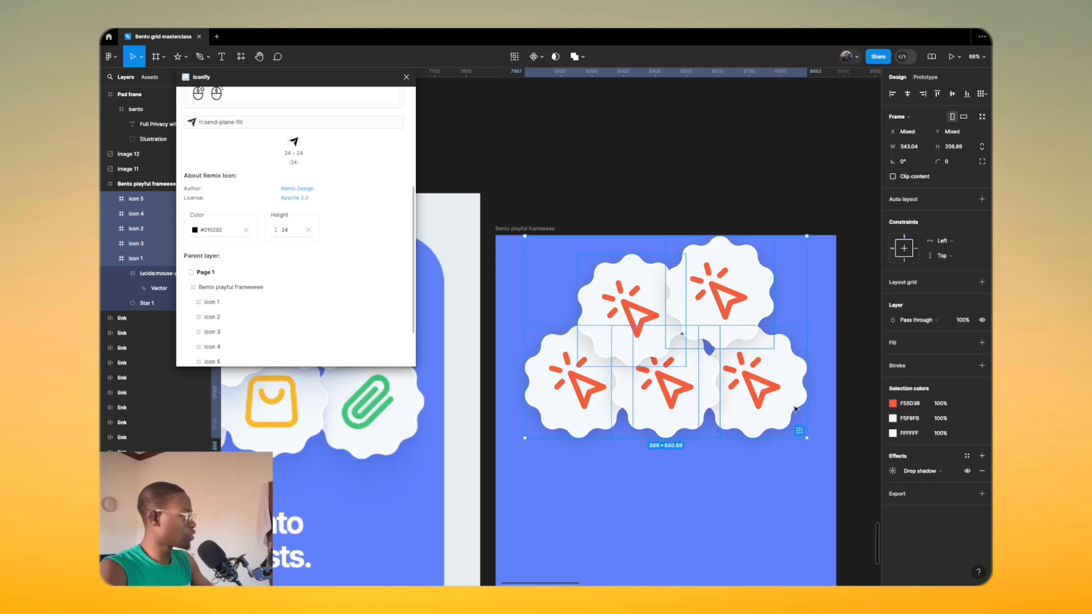
left_click(896, 472)
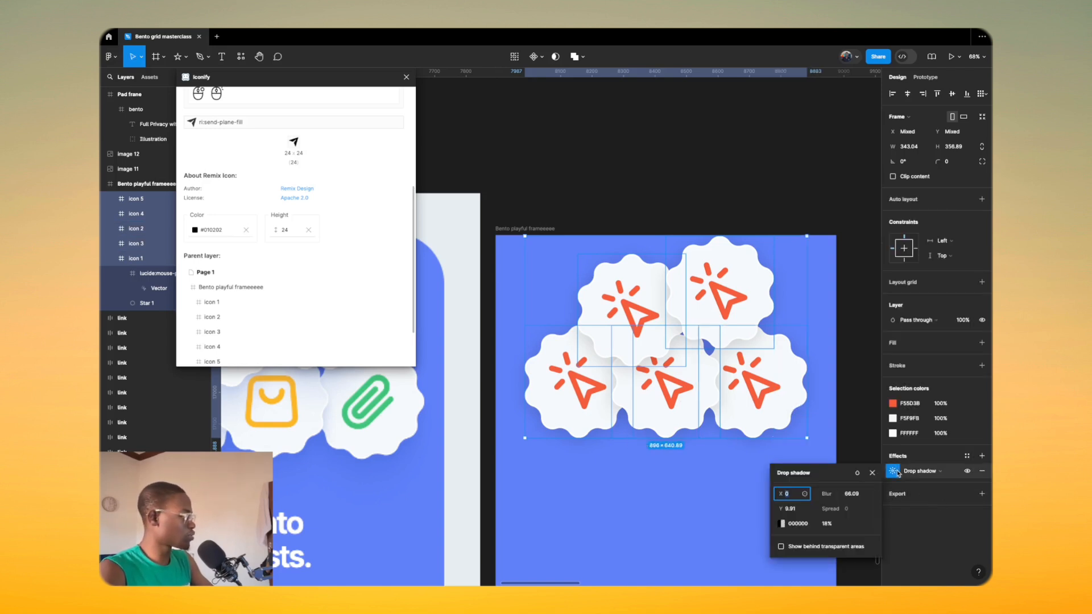
left_click(780, 523)
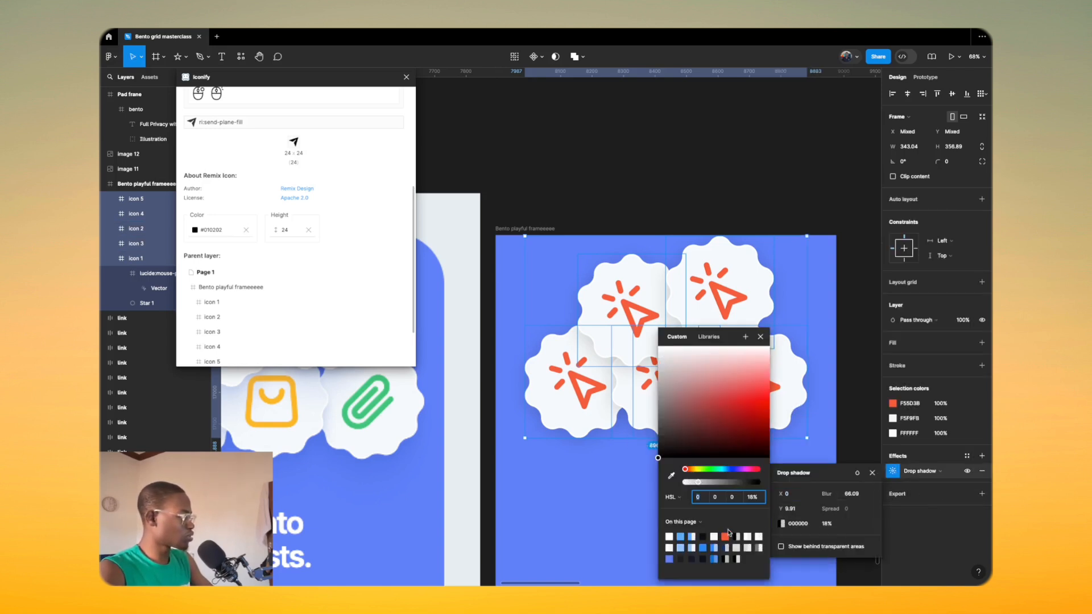
left_click(682, 558)
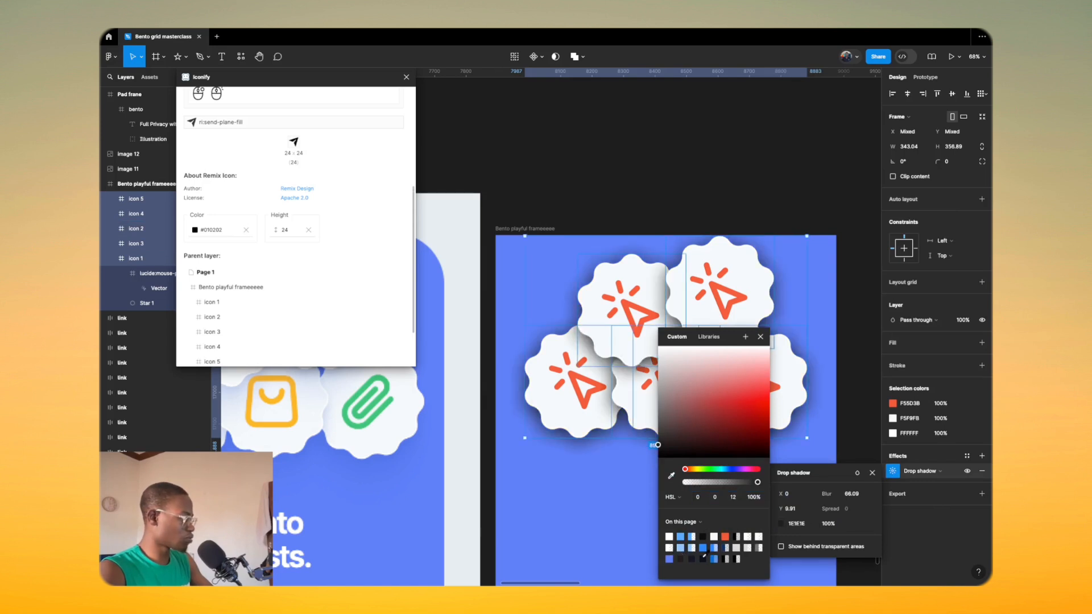
left_click(669, 559)
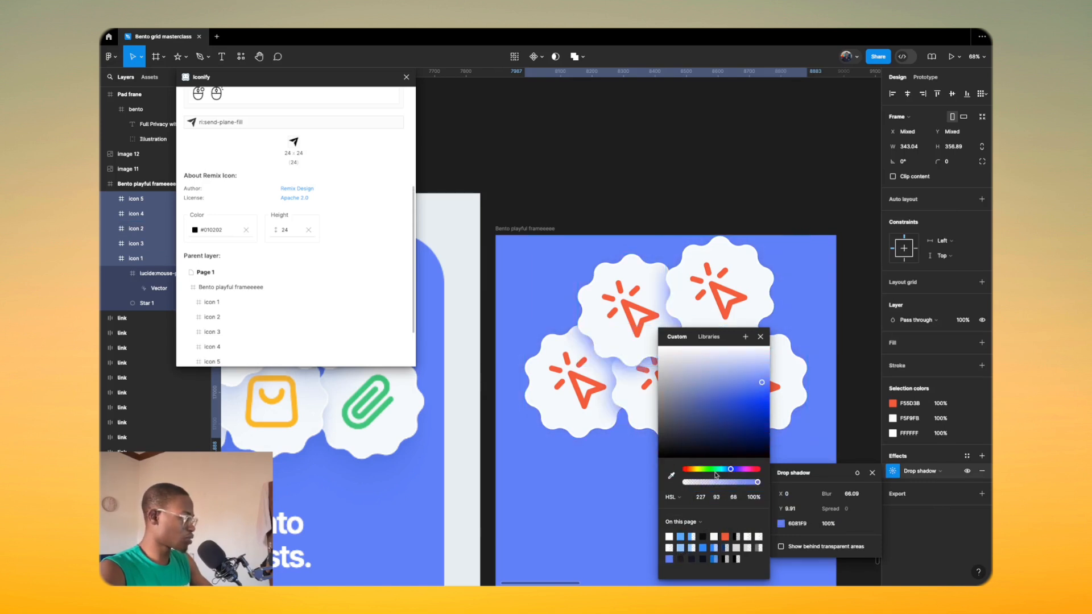
Step: Darken the five badges' shadow colour to navy 051B6C and lower its opacity to about 32%
left_click(759, 411)
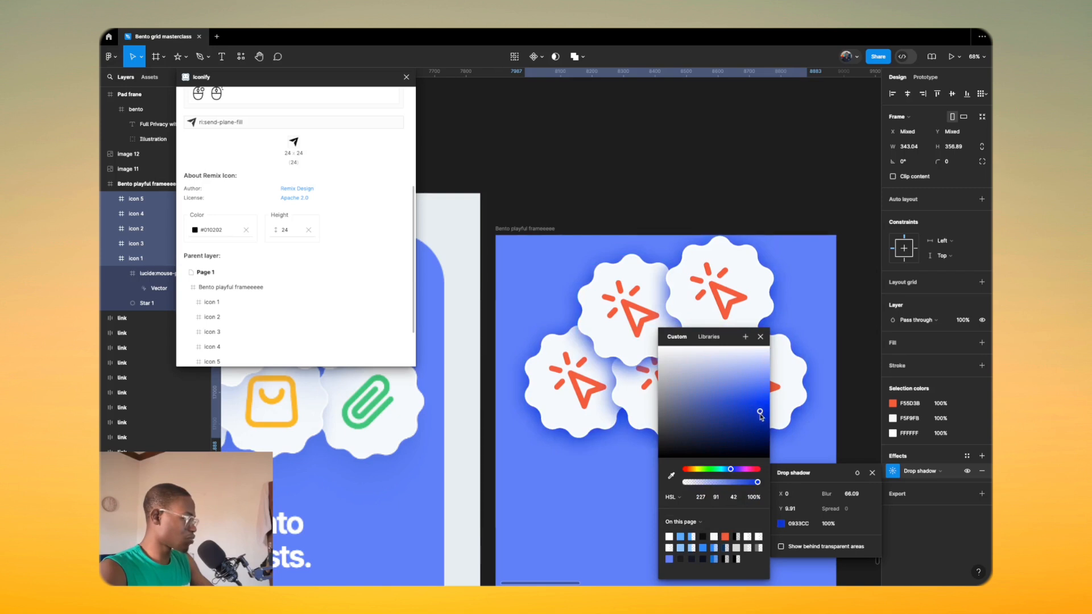
left_click_drag(750, 482, 705, 477)
left_click_drag(738, 422, 709, 485)
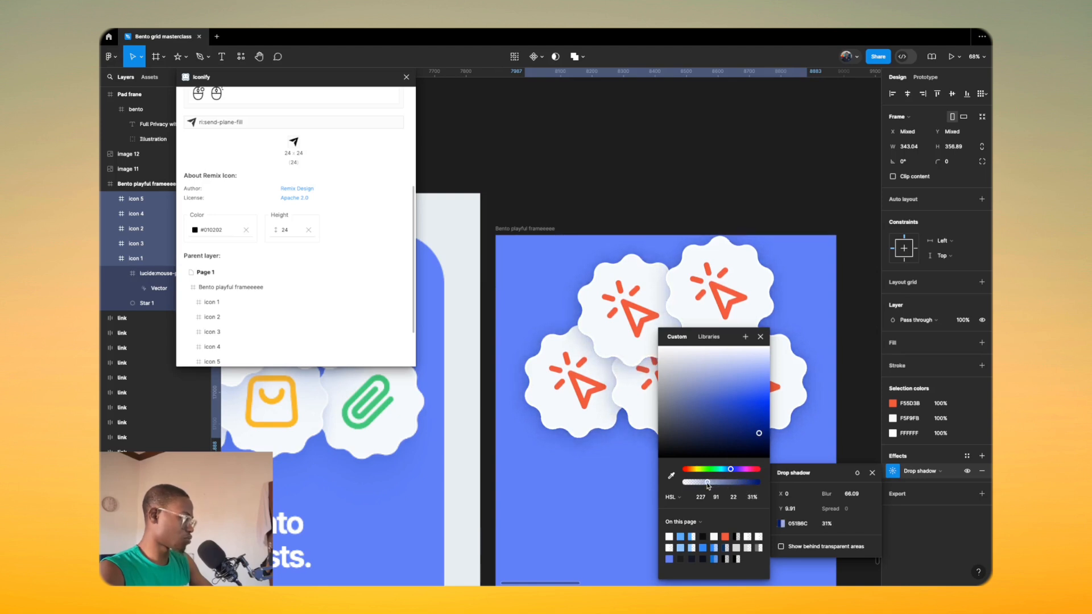
Step: Compare the shadows and overlap of the five badges with those on the reference card, close up and from a distance
scroll(535, 424, "down", 5)
scroll(533, 423, "up", 10)
scroll(533, 424, "down", 5)
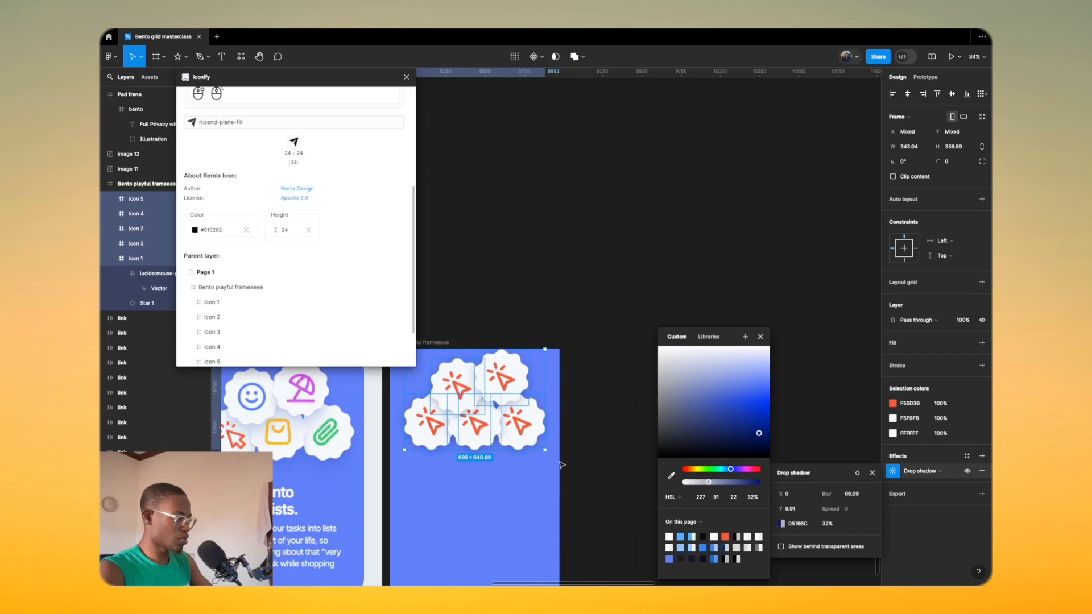
scroll(354, 434, "up", 5)
scroll(353, 434, "down", 5)
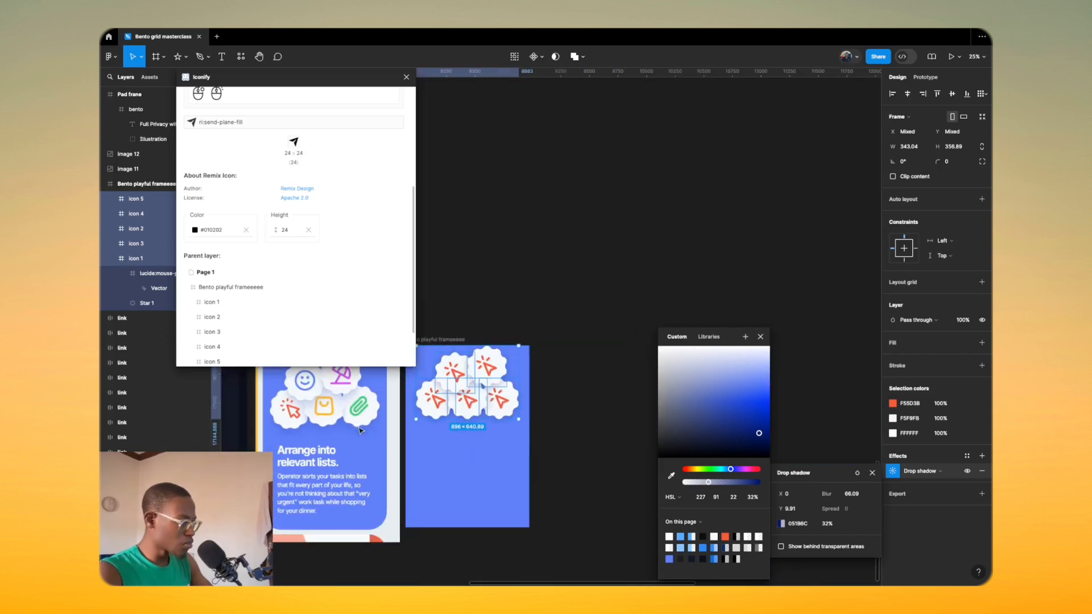
scroll(359, 433, "up", 3)
scroll(361, 430, "down", 5)
scroll(563, 392, "up", 8)
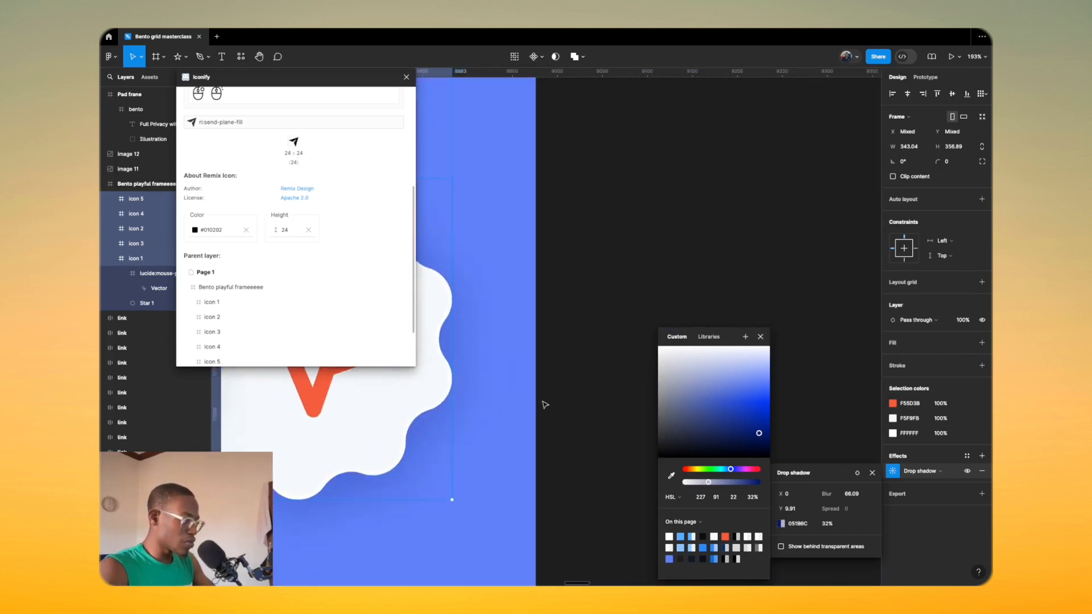
scroll(563, 438, "down", 4)
left_click(587, 417)
scroll(569, 418, "down", 3)
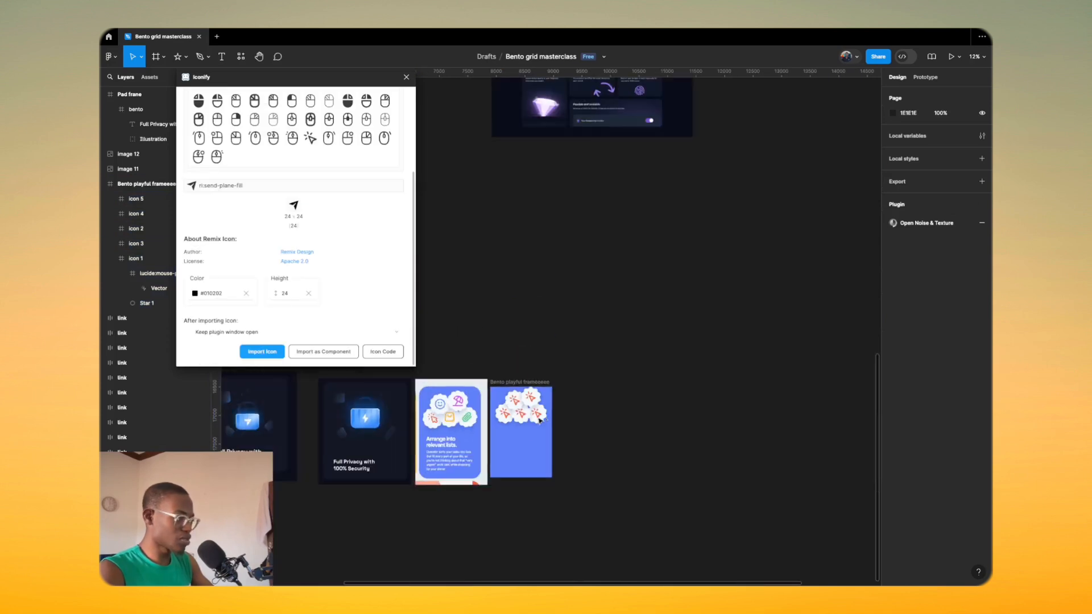
Step: Search the icon library for "smile" and replace the upper-left badge's pointer icon with tdesign:smile
scroll(518, 418, "up", 3)
double_click(535, 384)
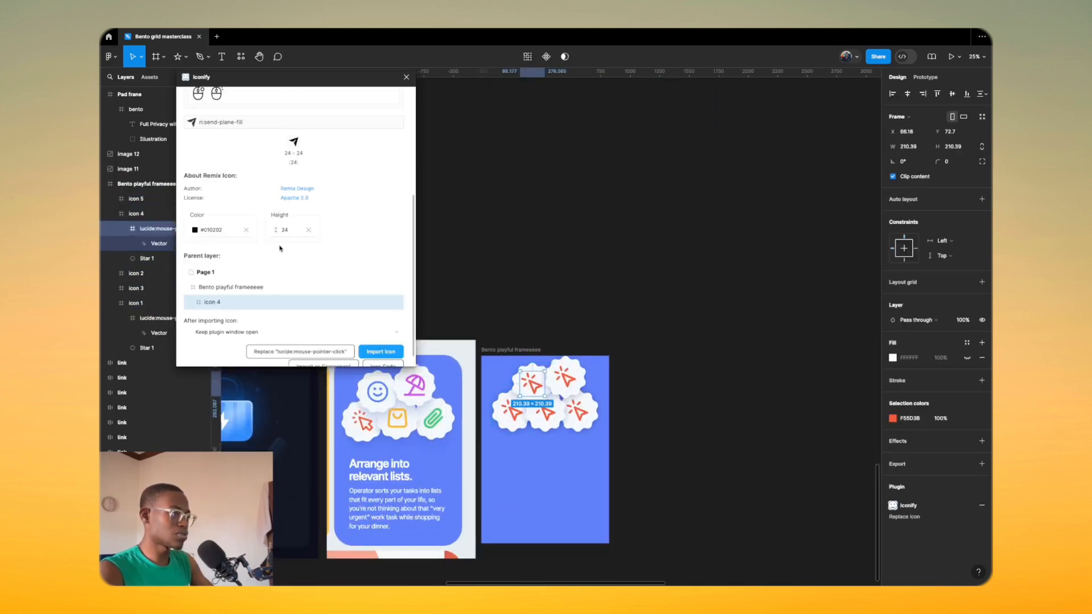
scroll(280, 244, "up", 5)
scroll(279, 244, "down", 5)
scroll(280, 248, "up", 5)
left_click(239, 141)
key("ctrl+a")
type("s")
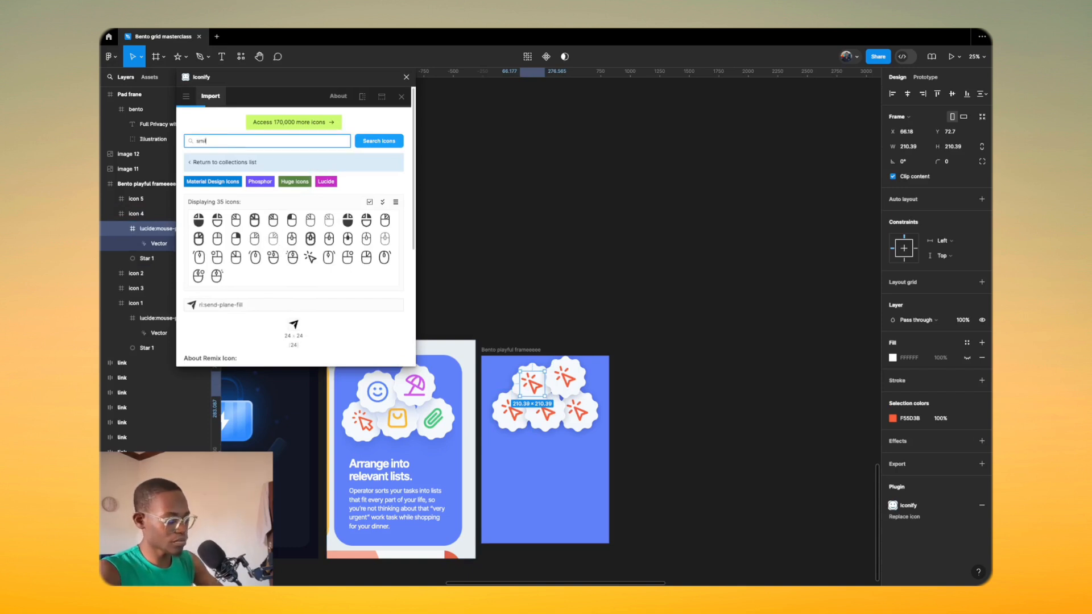
key("Return")
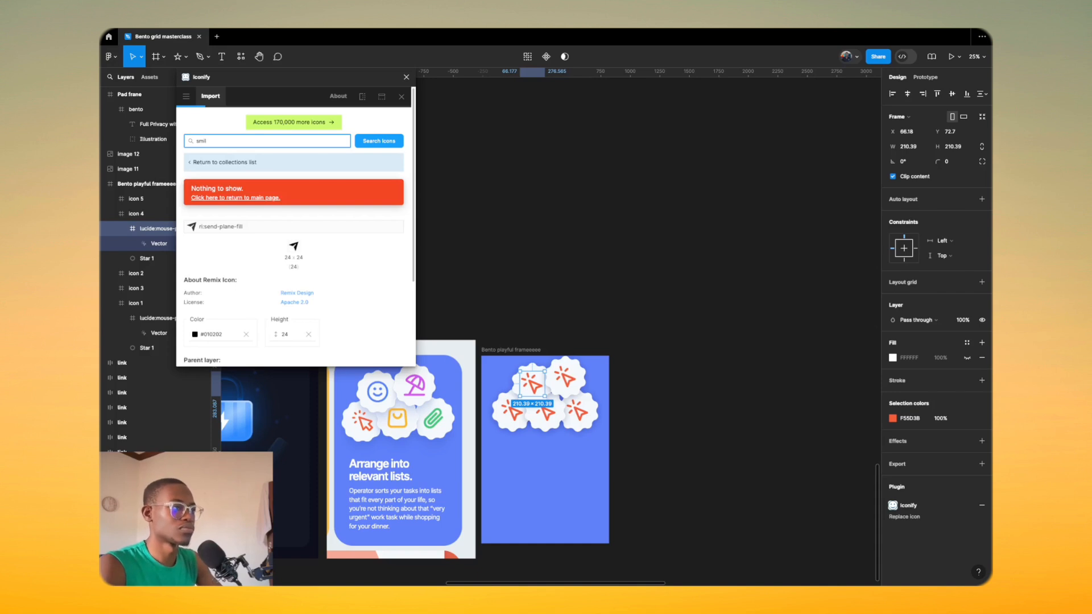
key("Return")
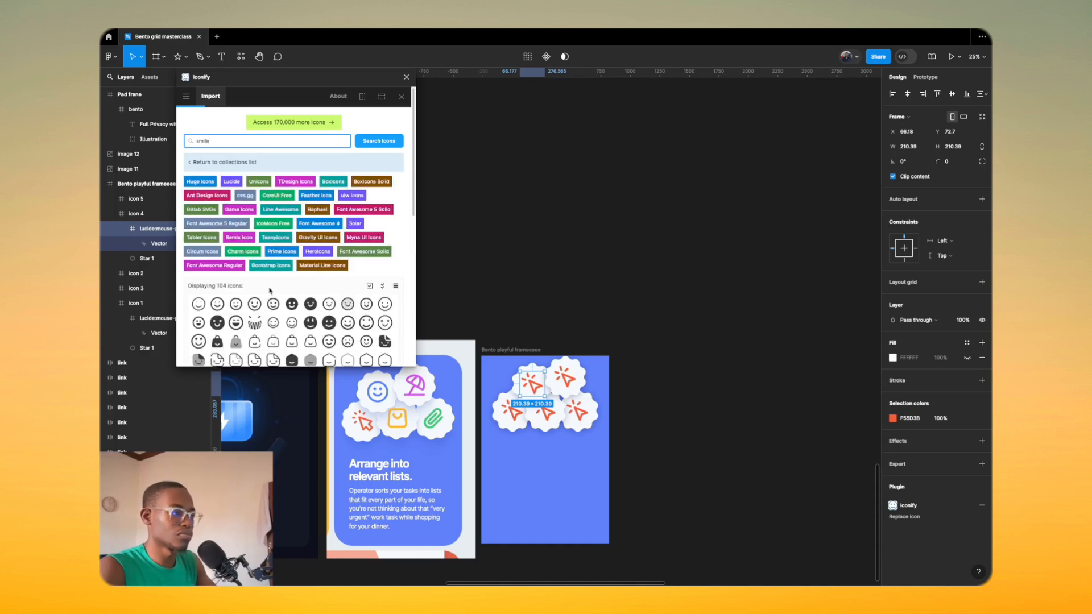
left_click(254, 305)
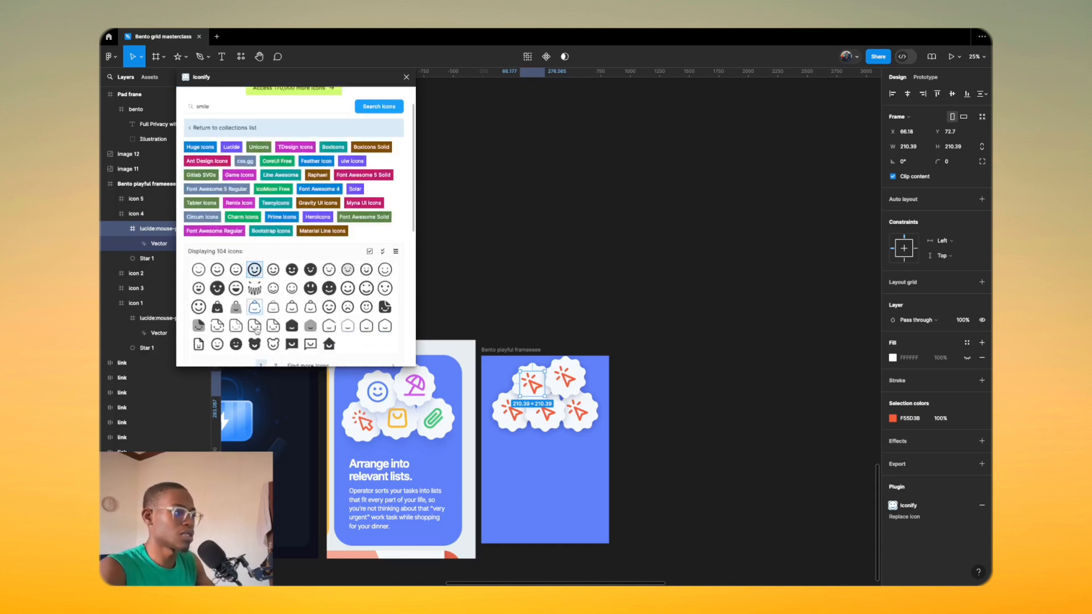
left_click(265, 338)
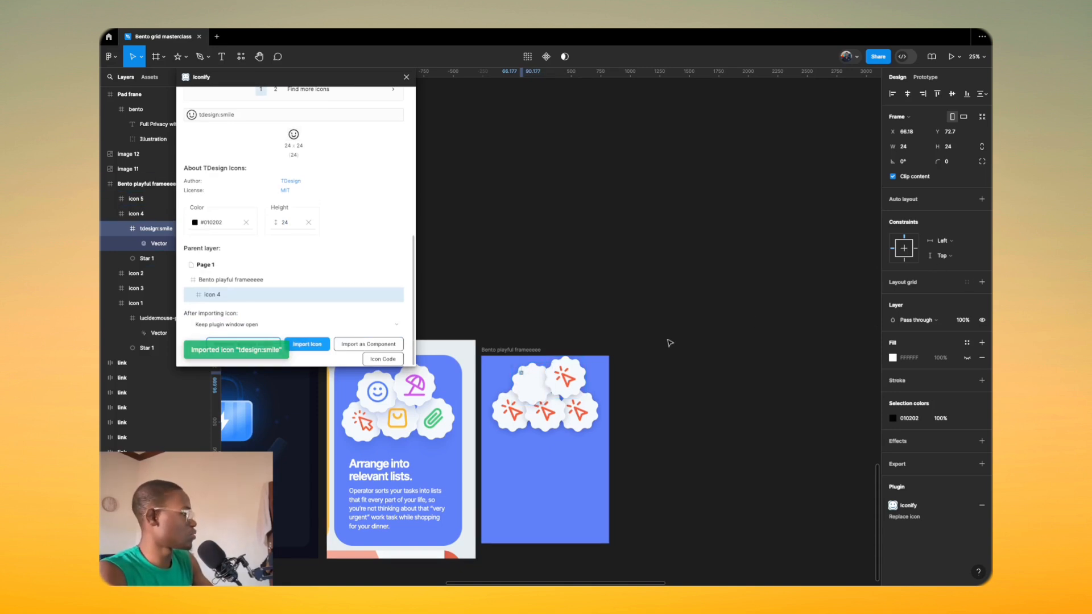
Step: Scale the smile icon proportionally to 210 × 210 and centre it horizontally and vertically in its badge
left_click(540, 377)
left_click(524, 374)
key("k")
left_click(936, 233)
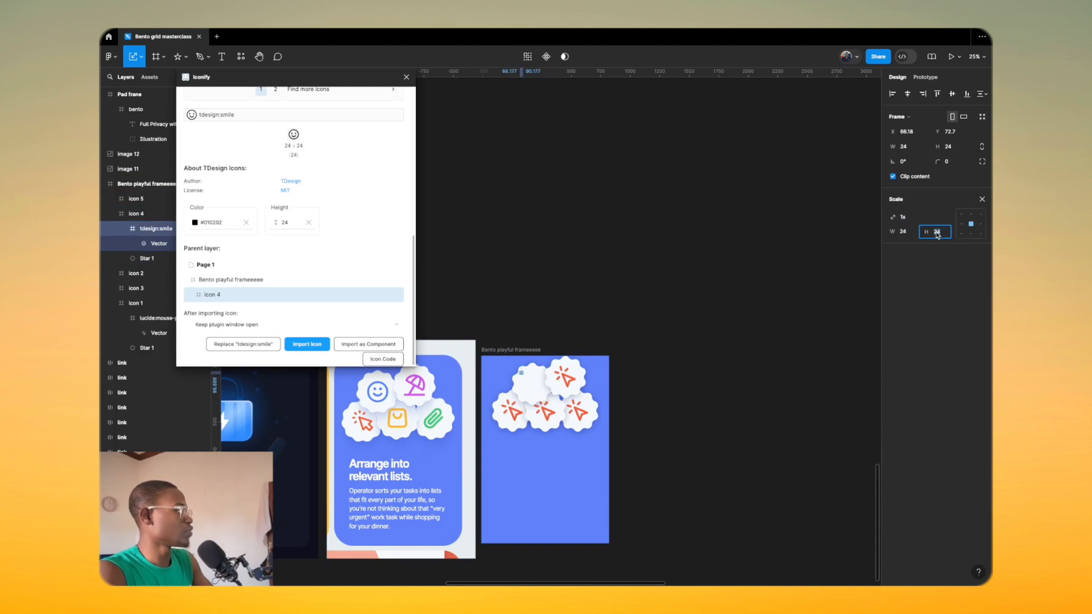
key("Return")
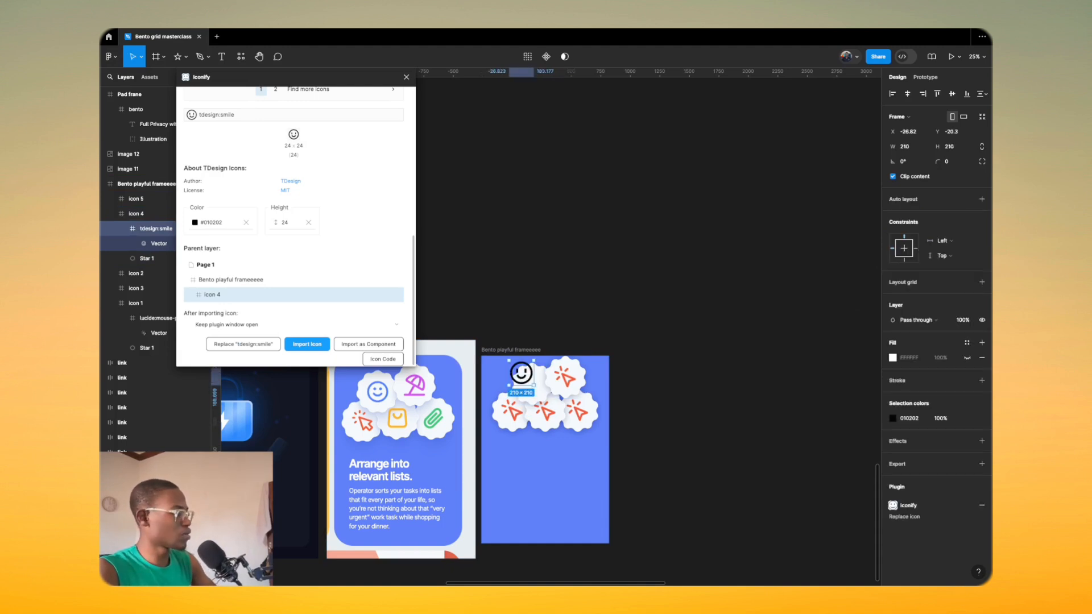
left_click(907, 94)
left_click(952, 94)
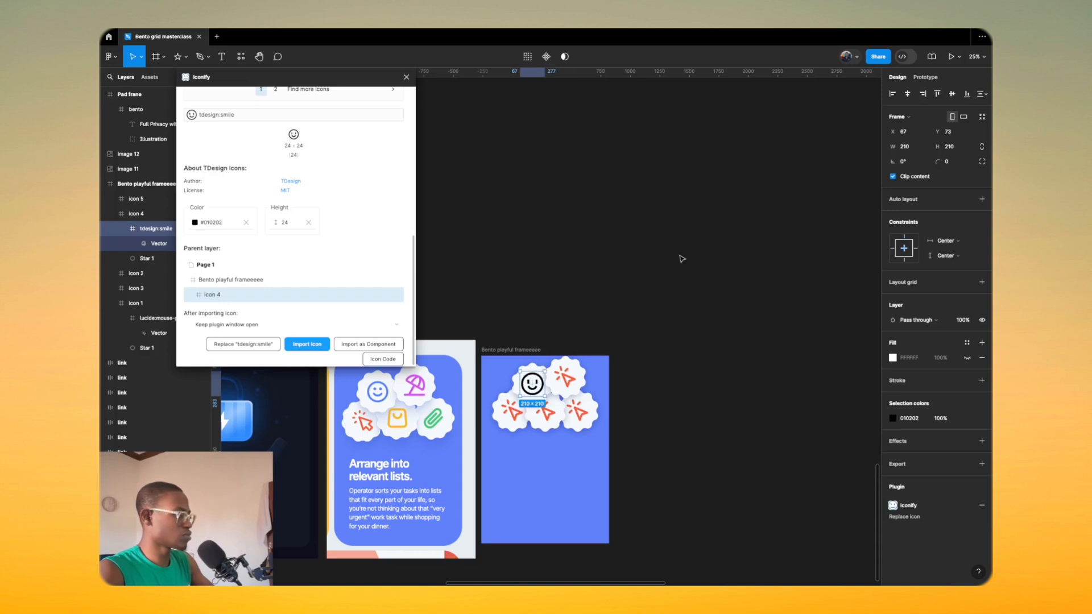
Step: Round the smile icon's vector shape with a corner radius of 24
scroll(577, 336, "up", 5)
scroll(560, 389, "down", 4)
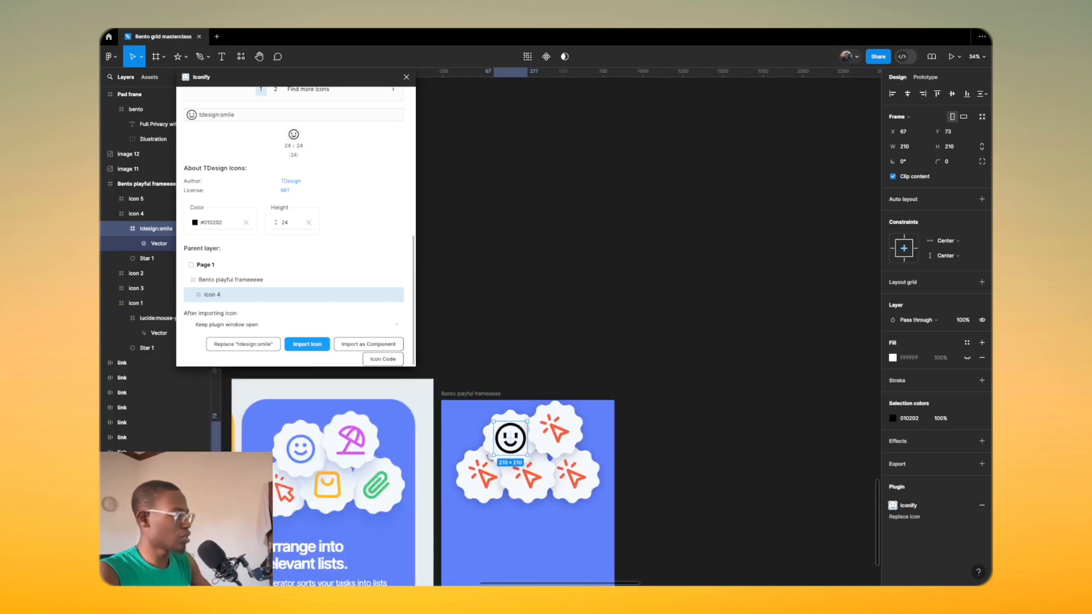
scroll(489, 458, "up", 1)
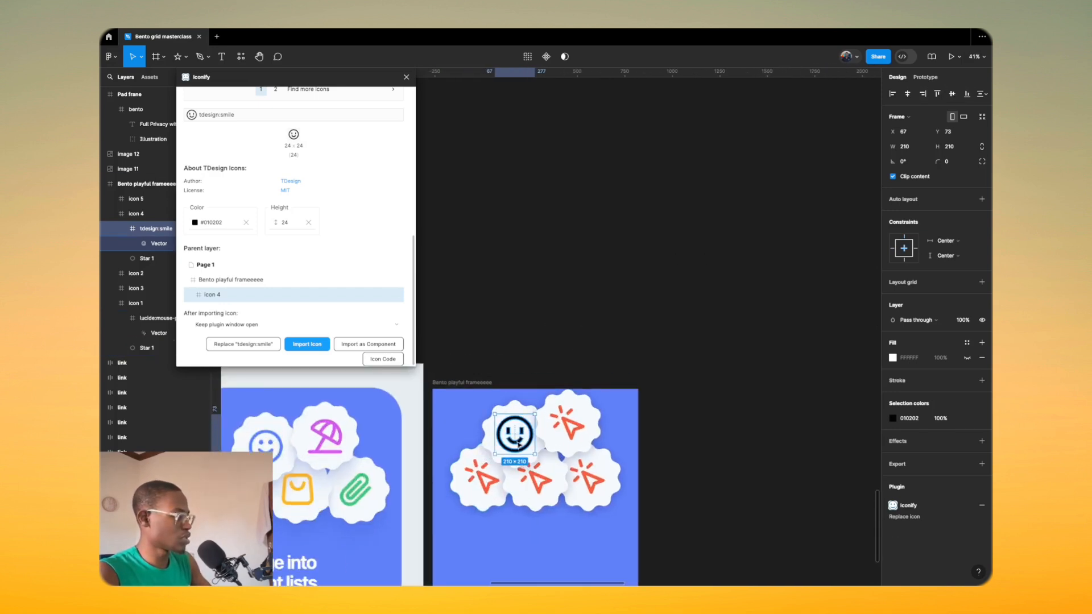
double_click(518, 445)
scroll(518, 445, "up", 6)
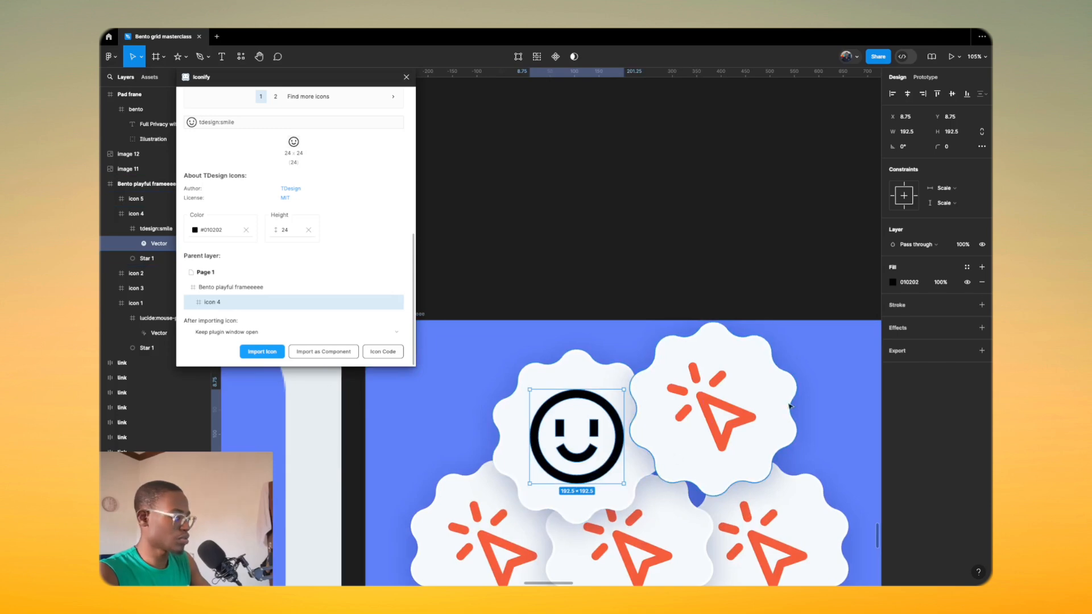
left_click(955, 151)
type("8")
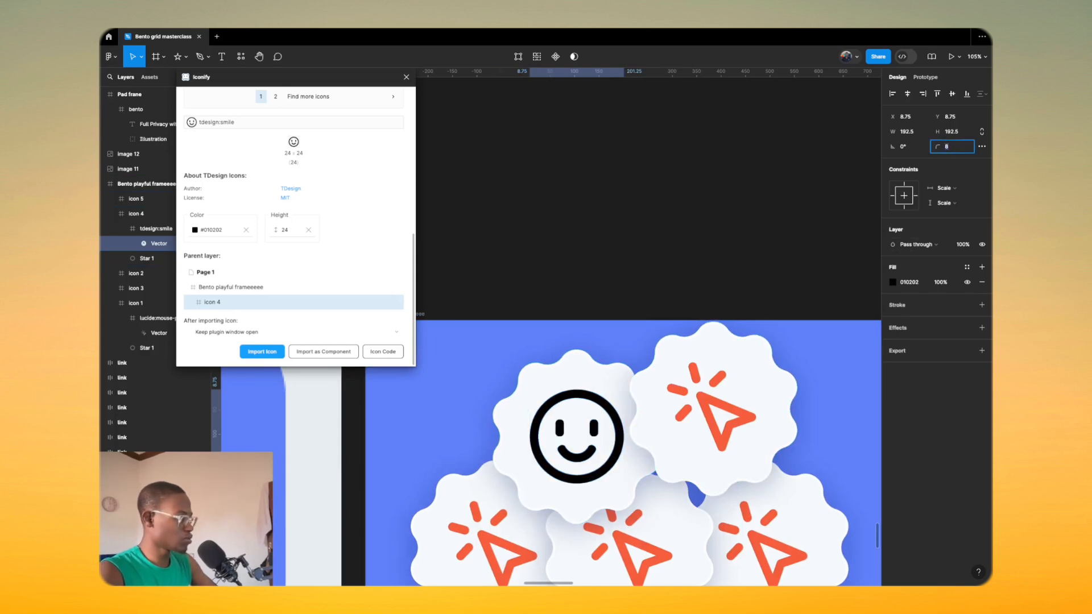
scroll(613, 168, "down", 6)
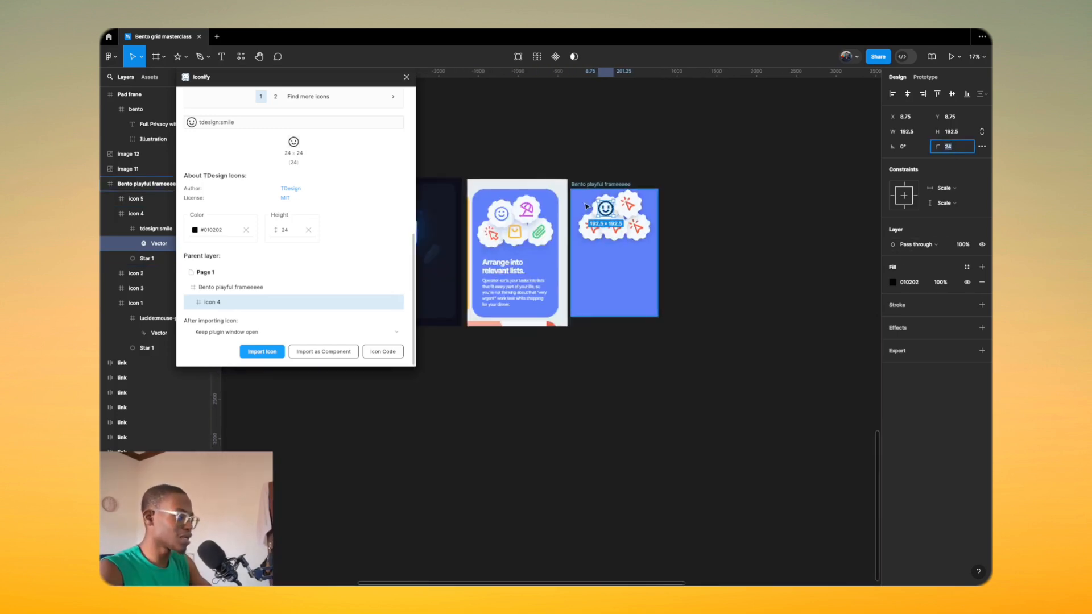
scroll(543, 165, "up", 6)
scroll(561, 187, "down", 8)
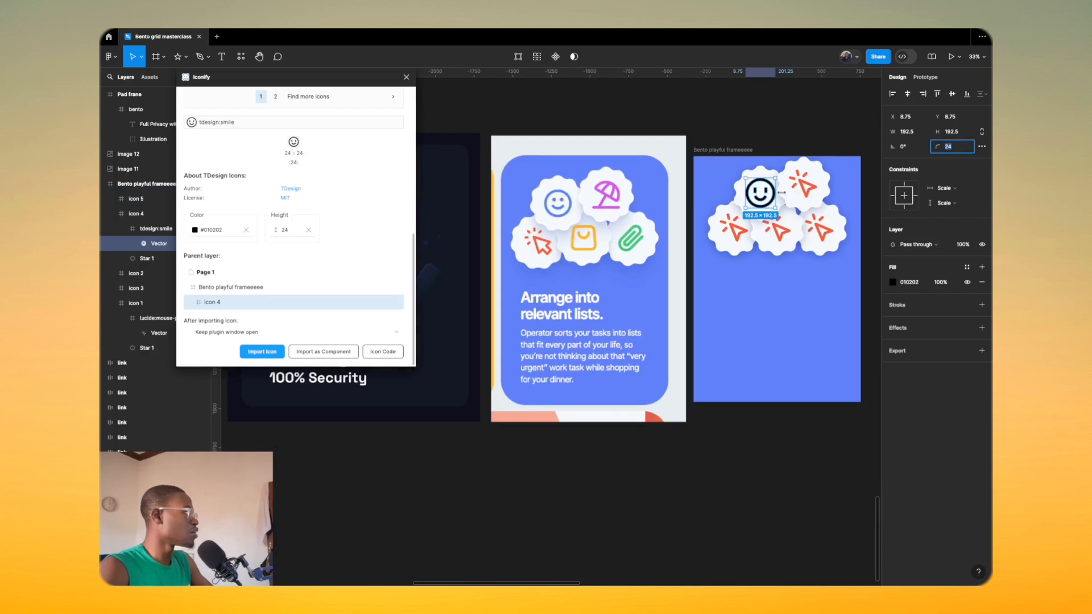
Step: Recolour the smile vector with the blue sampled from the reference card's smiley, 5483FC
left_click(892, 283)
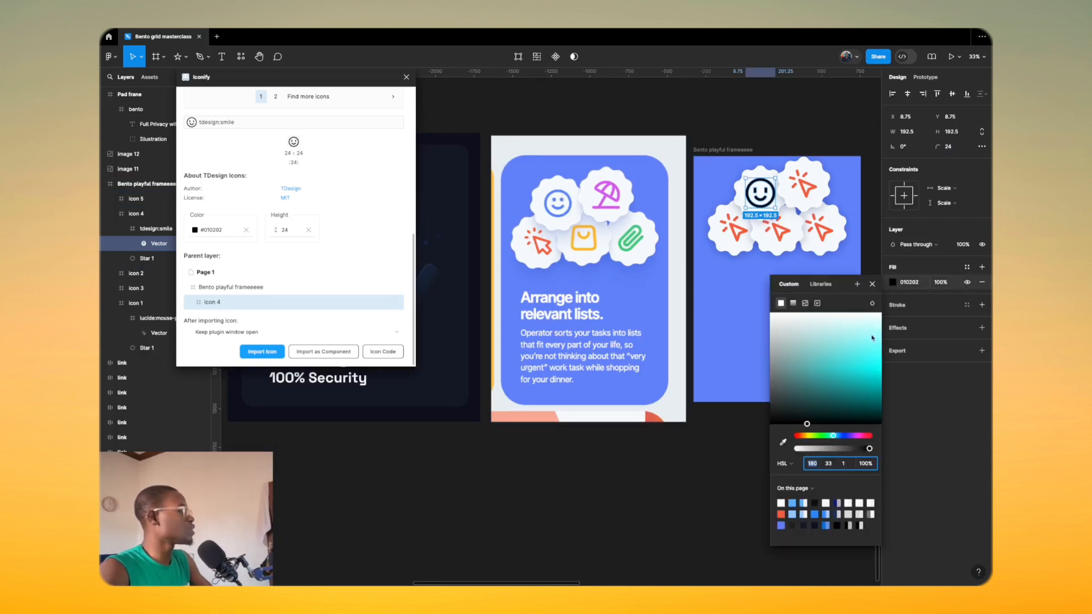
left_click(781, 443)
scroll(567, 190, "up", 12)
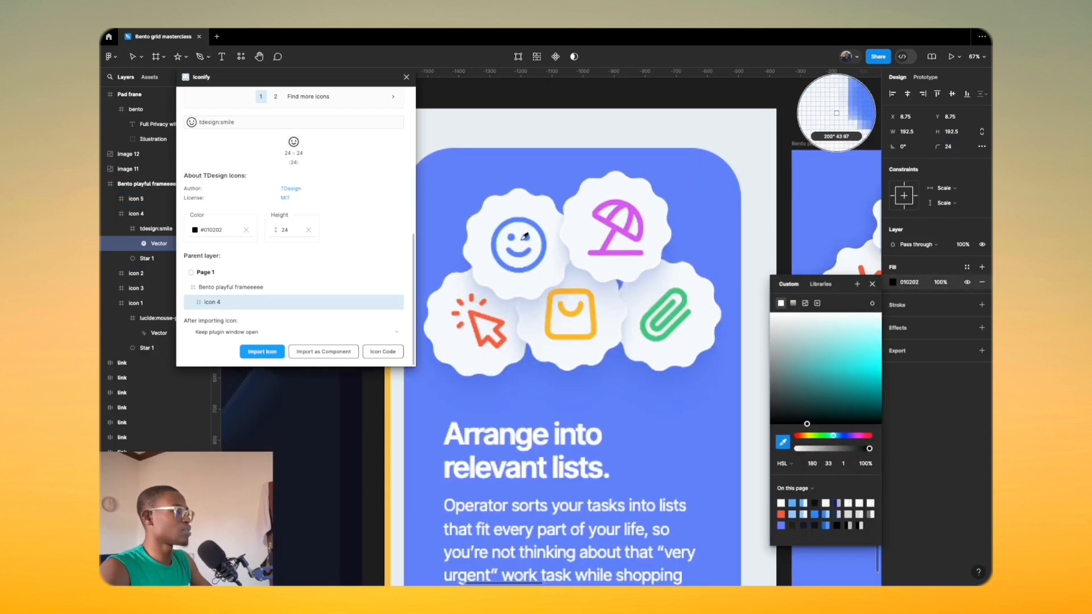
left_click(496, 252)
scroll(496, 252, "down", 10)
scroll(569, 245, "up", 3)
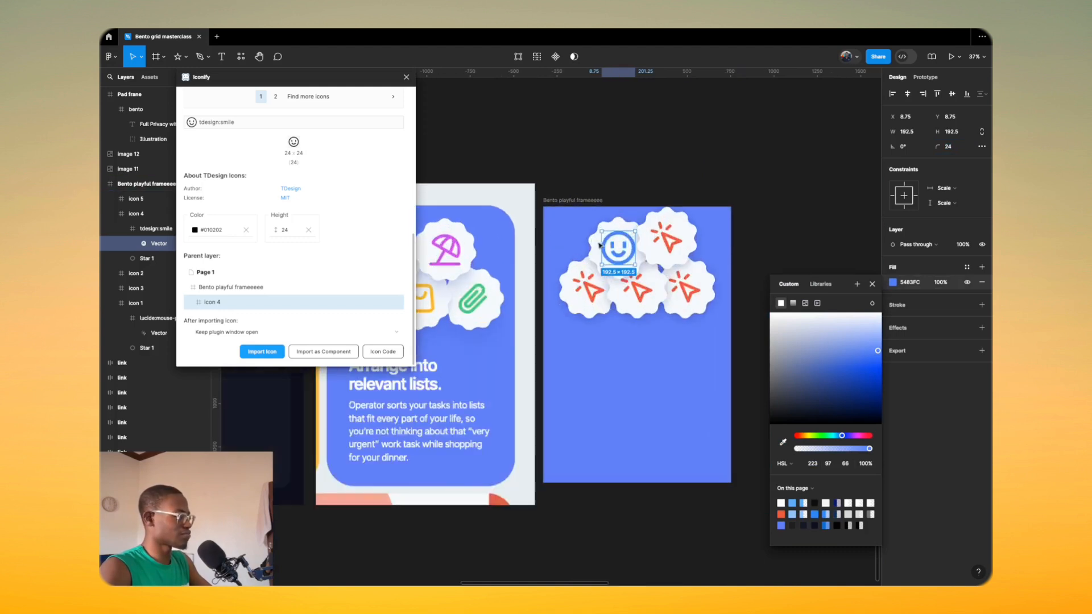
Step: Search the icon library for "umbrella" and place mingcute:umbrella-2-line from the second results page on the upper-right badge
left_click(680, 243)
scroll(284, 140, "up", 8)
double_click(284, 139)
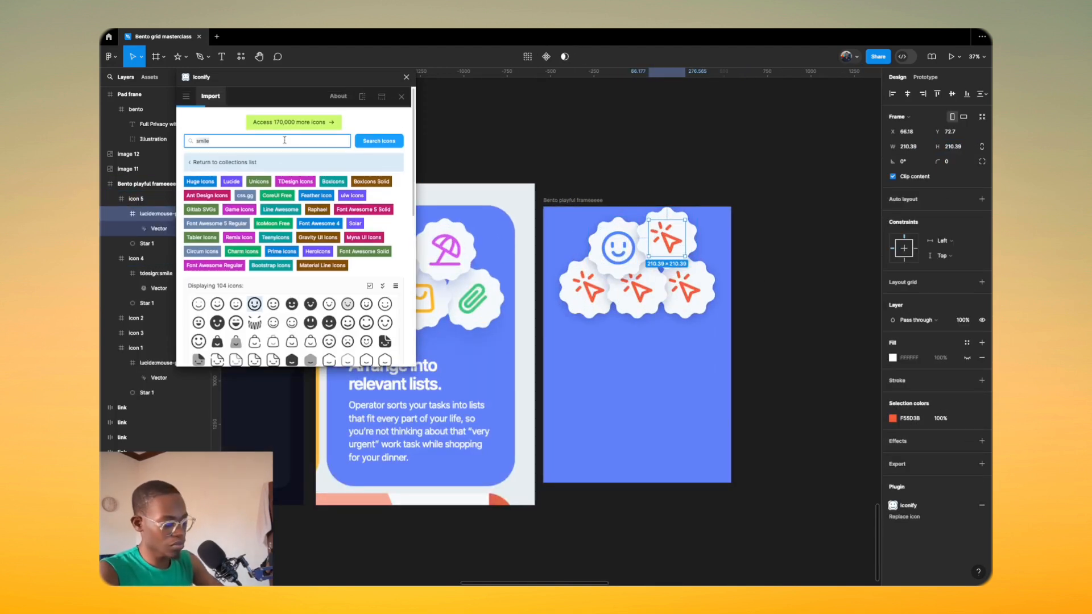
type("umbrella")
key("Return")
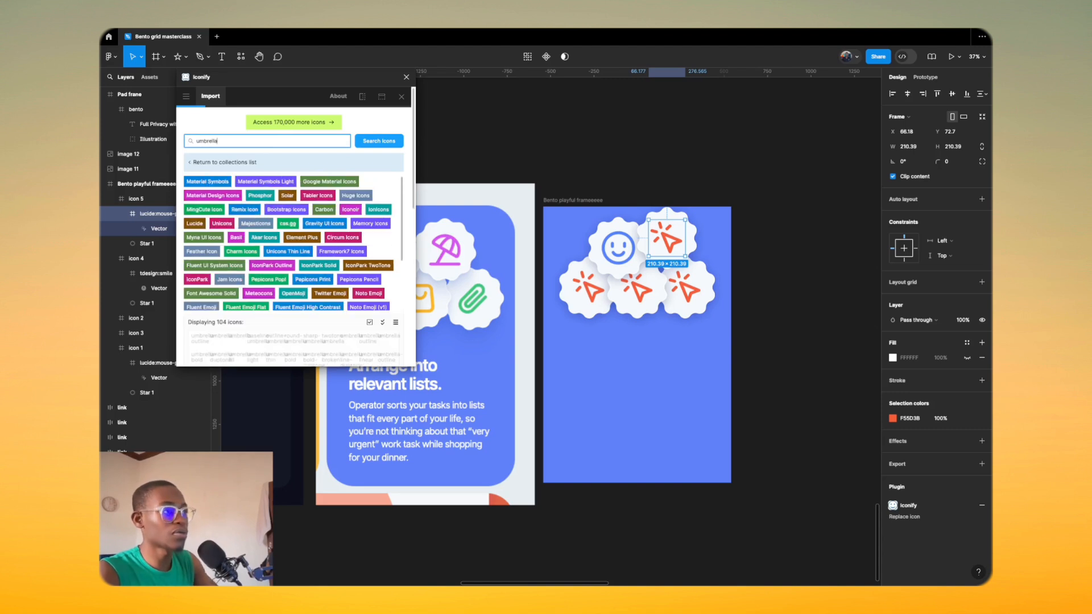
scroll(255, 339, "down", 4)
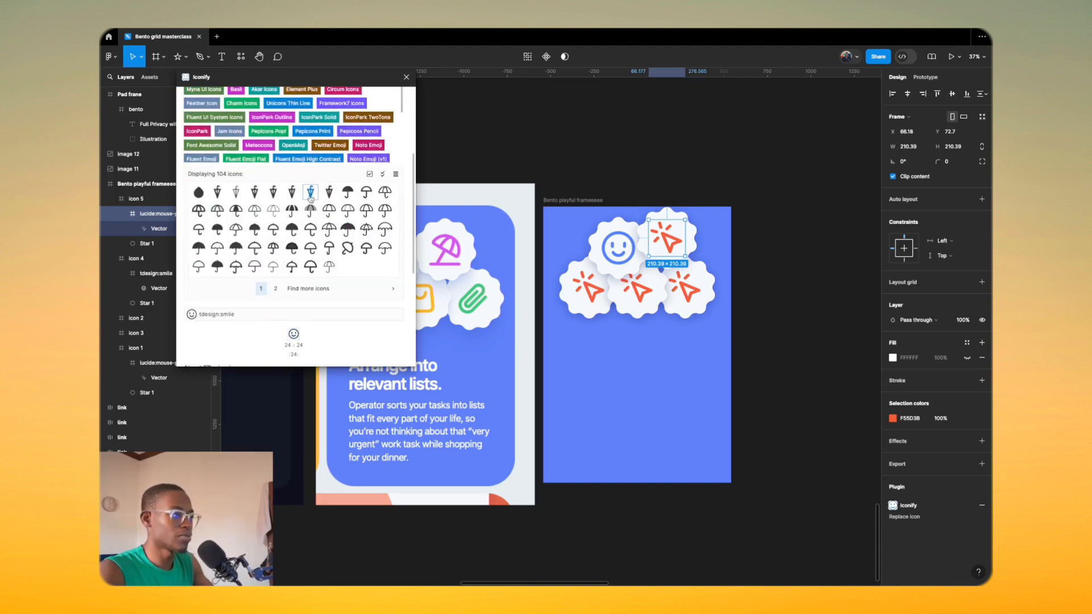
left_click(275, 289)
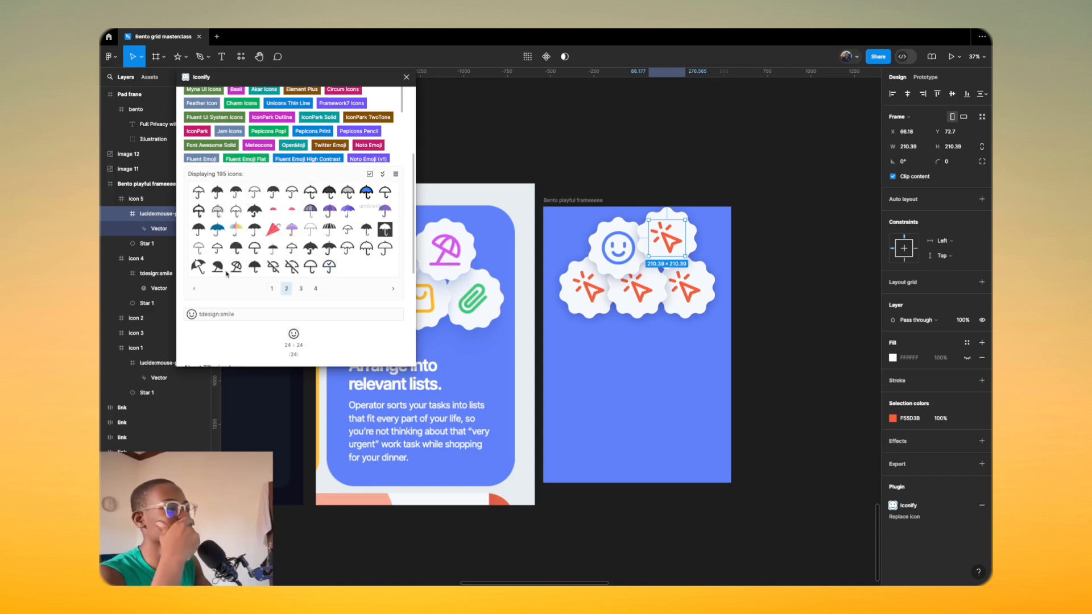
left_click_drag(237, 272, 670, 232)
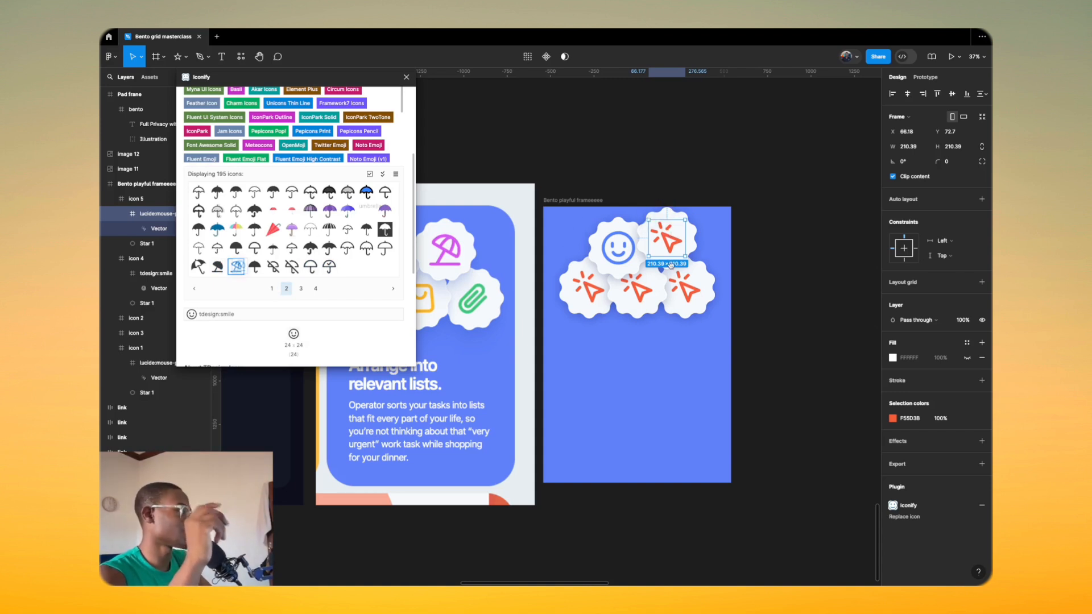
scroll(670, 227, "up", 5)
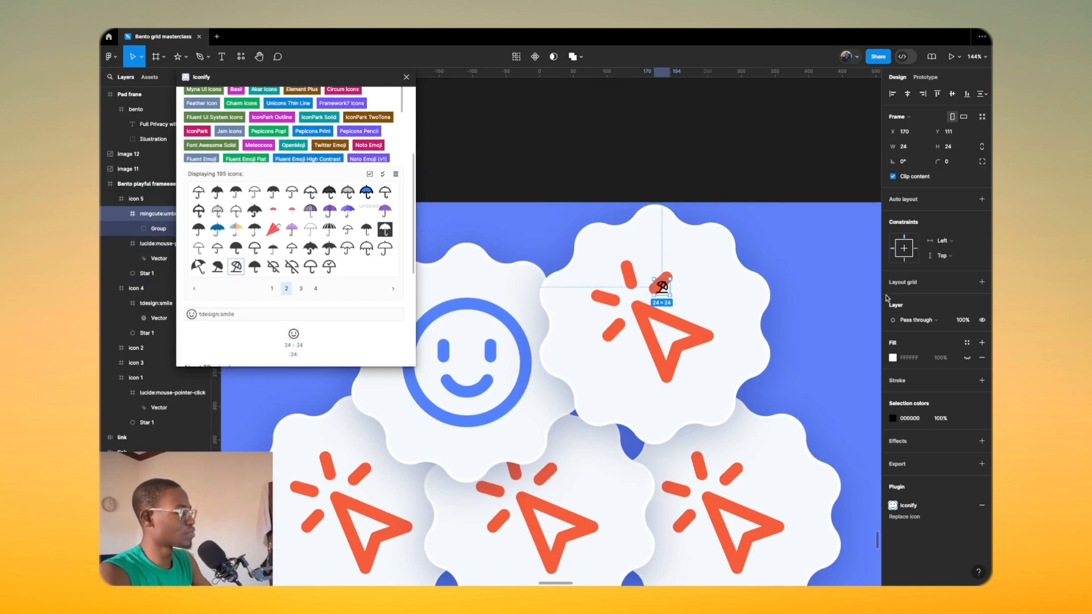
Step: Scale the umbrella icon proportionally to 200 × 200 and centre it both ways in its badge
key("k")
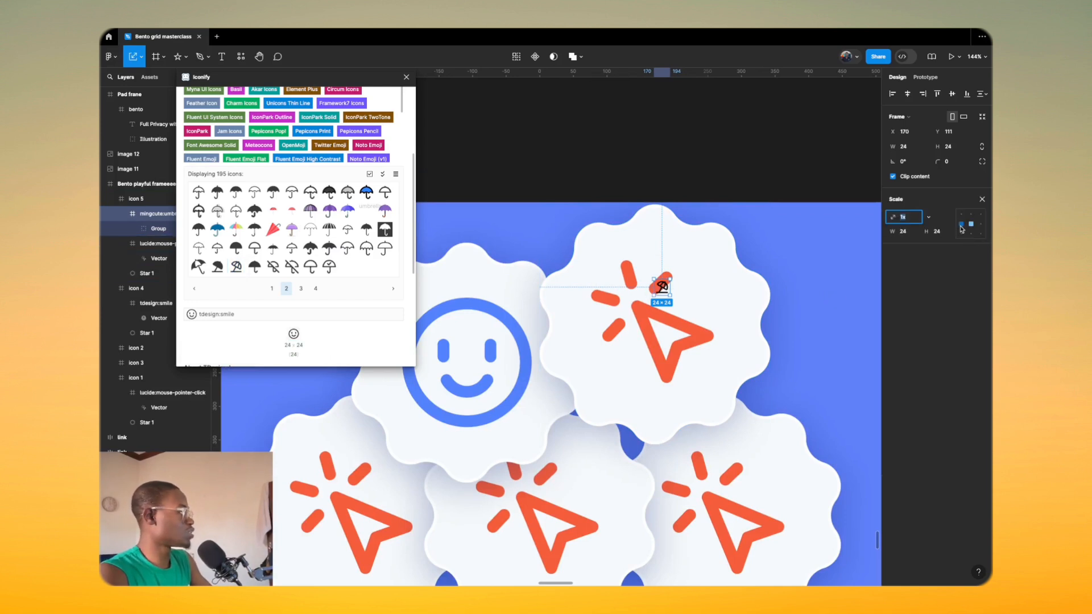
left_click(944, 234)
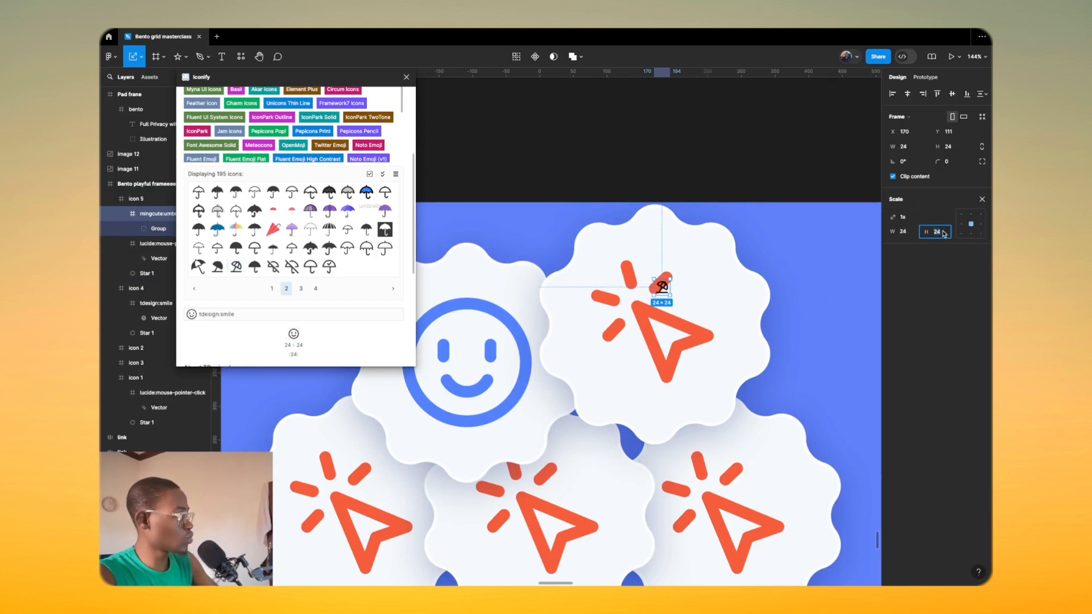
type("200")
key("Return")
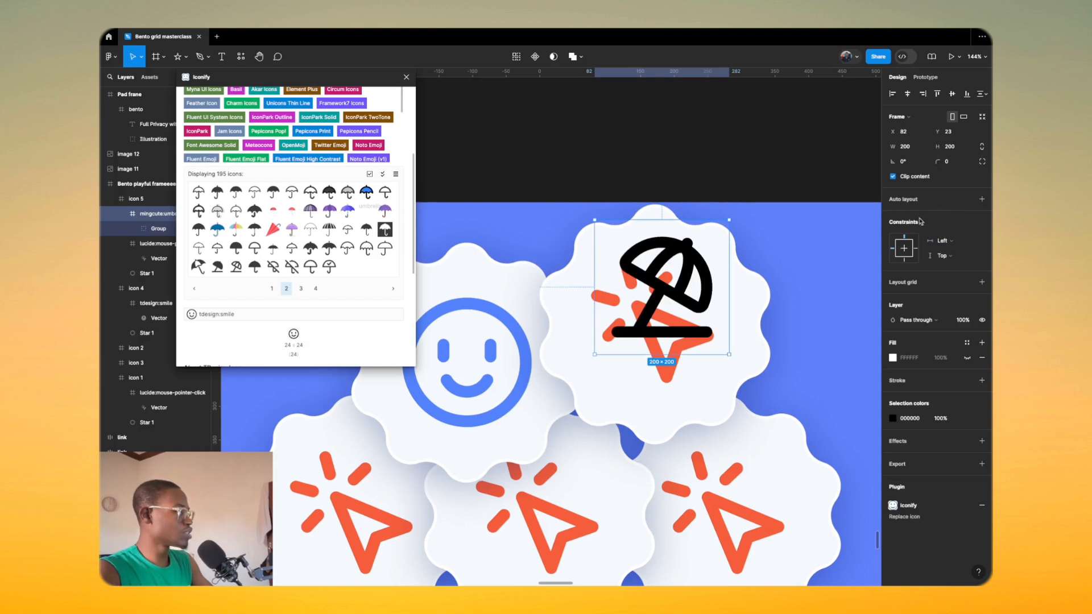
left_click(952, 95)
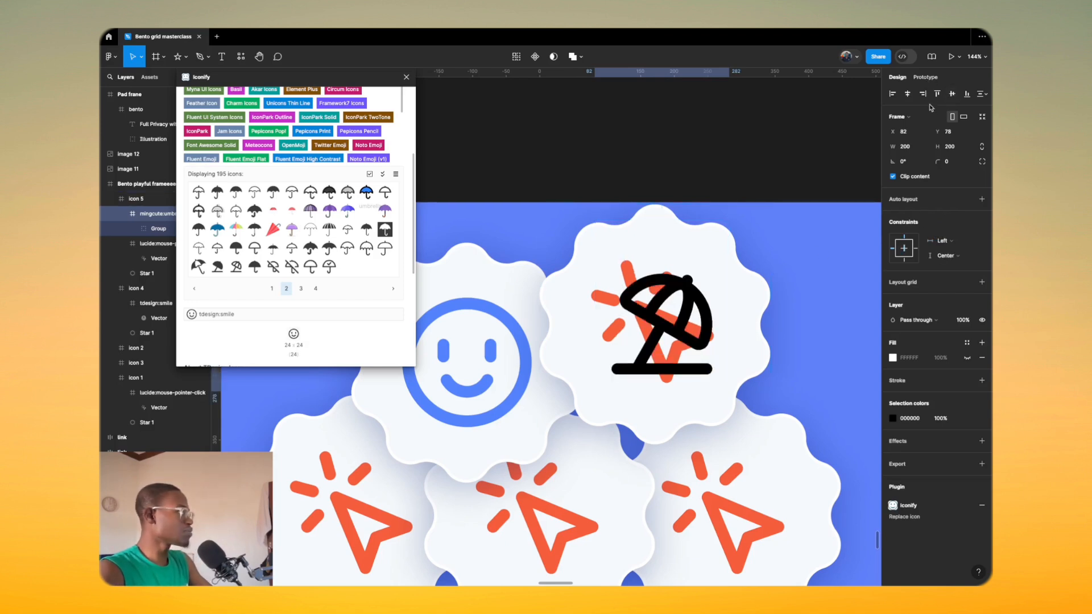
left_click(907, 94)
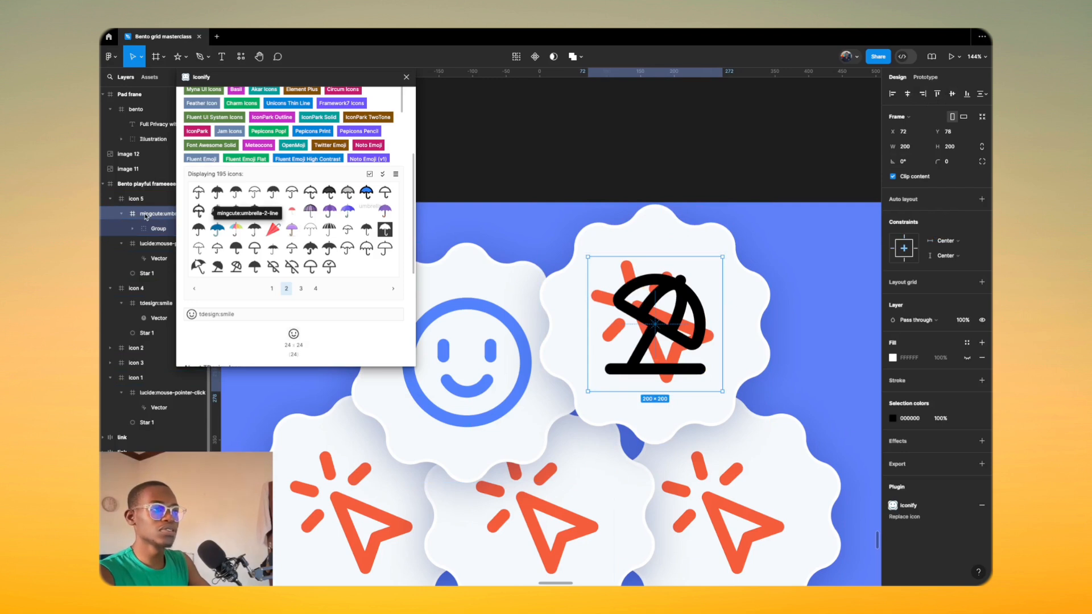
Step: Delete the pointer icon behind the umbrella and recolour the umbrella with the purple sampled from the reference card, D558F0
left_click(145, 243)
key("Delete")
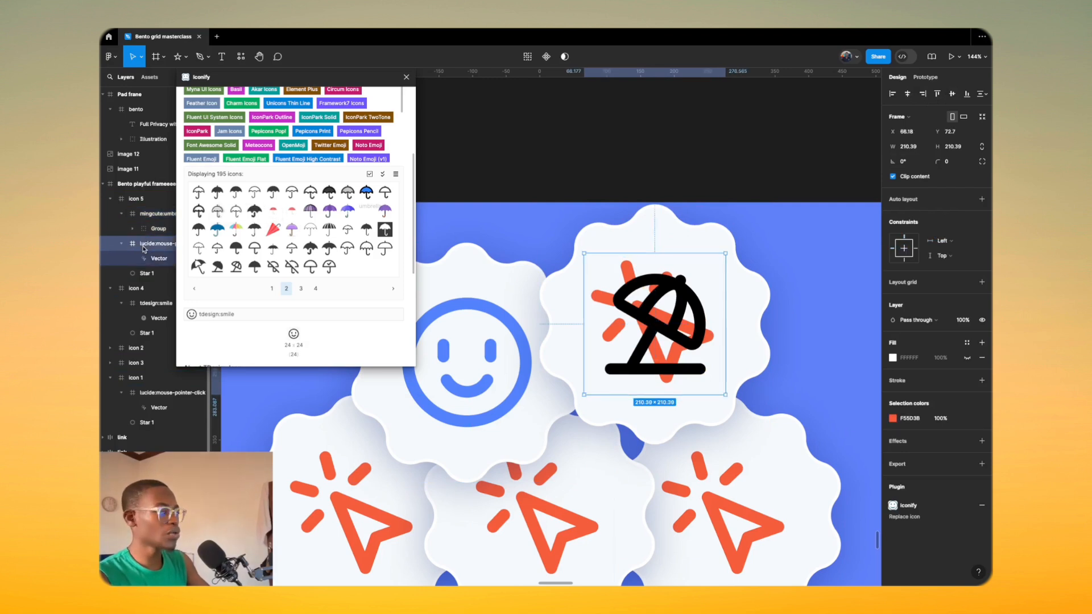
left_click(646, 311)
left_click(892, 419)
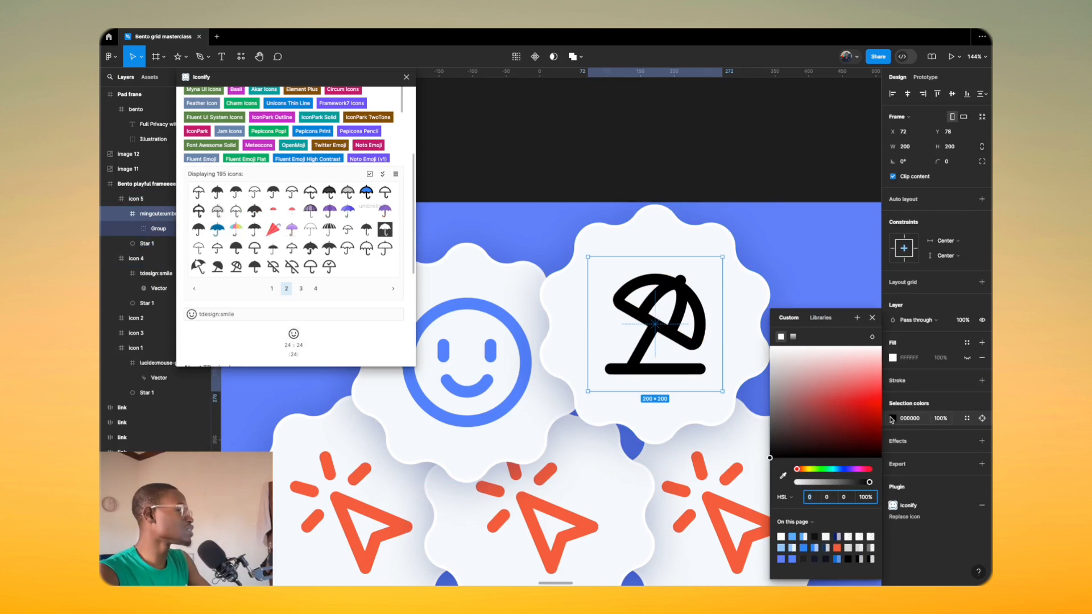
left_click(781, 478)
scroll(624, 358, "down", 6)
scroll(519, 363, "up", 4)
left_click(439, 384)
scroll(688, 458, "down", 3)
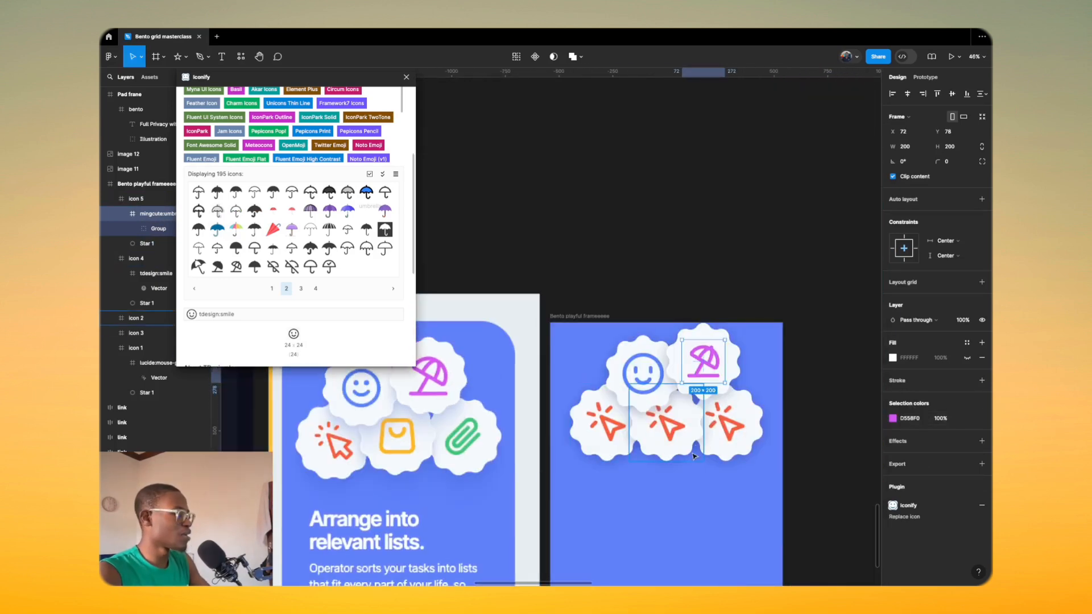
Step: Search the icon library for "shop" and replace the lower-middle badge's pointer with iconoir:shop-four-tiles-window from the third results page
left_click(671, 425)
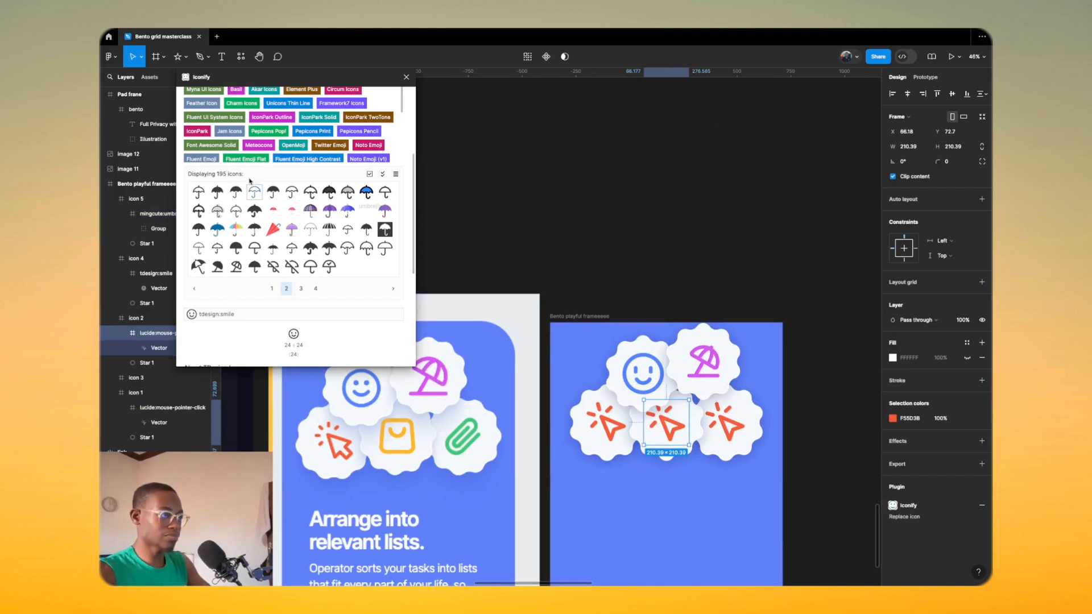
scroll(252, 192, "up", 5)
double_click(283, 141)
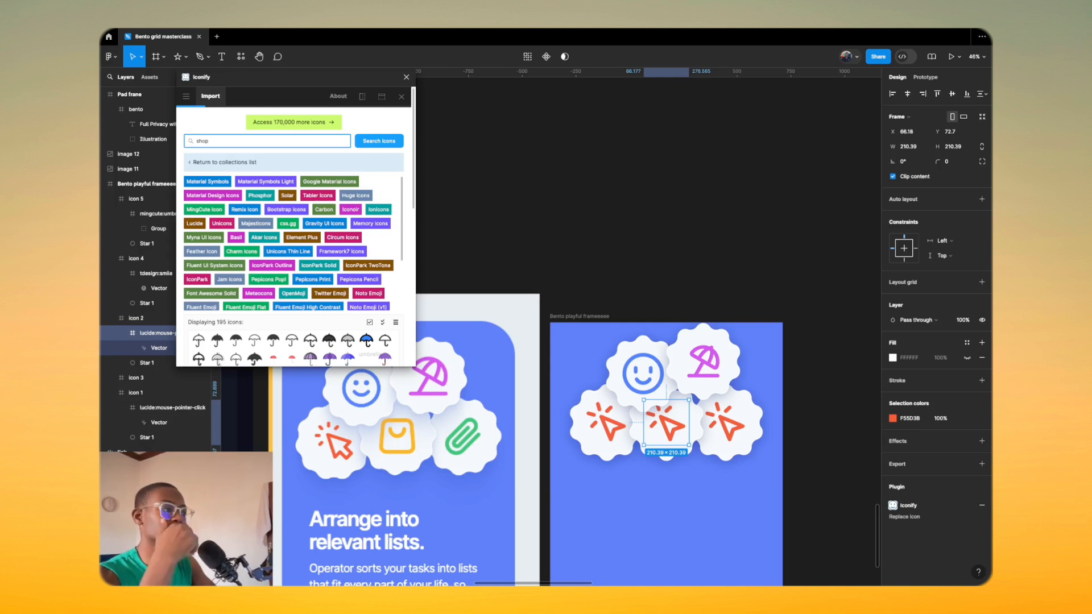
key("Return")
scroll(267, 255, "down", 5)
scroll(264, 280, "up", 2)
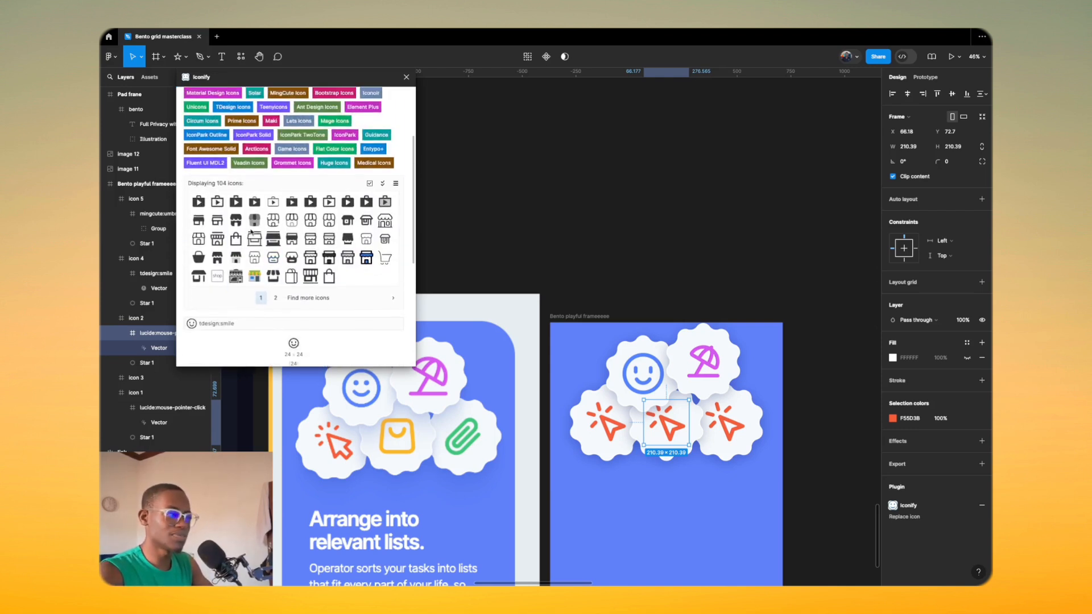
left_click(276, 299)
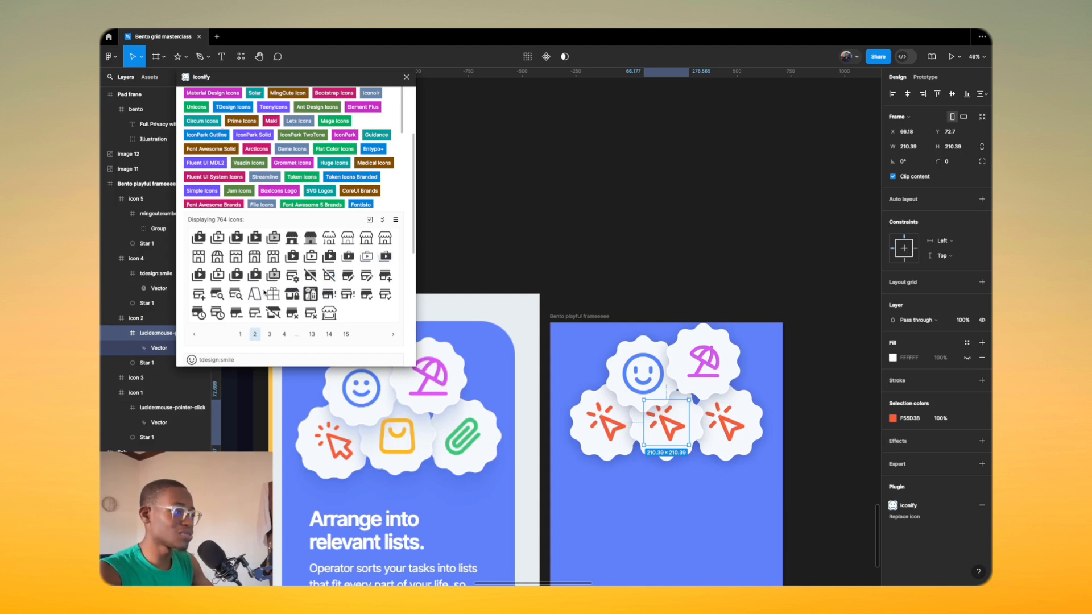
left_click(270, 334)
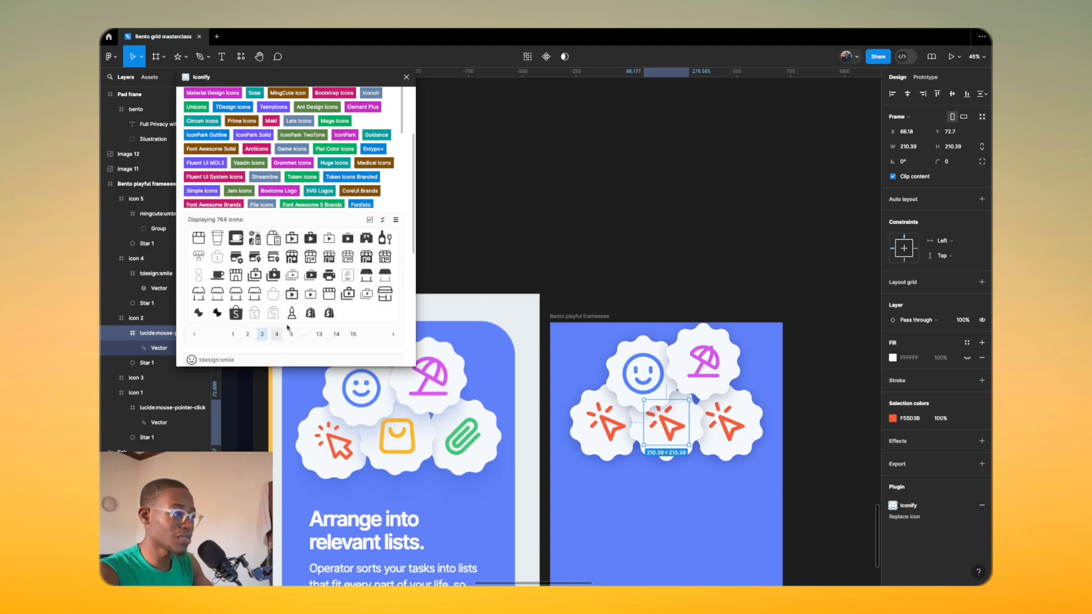
left_click(326, 294)
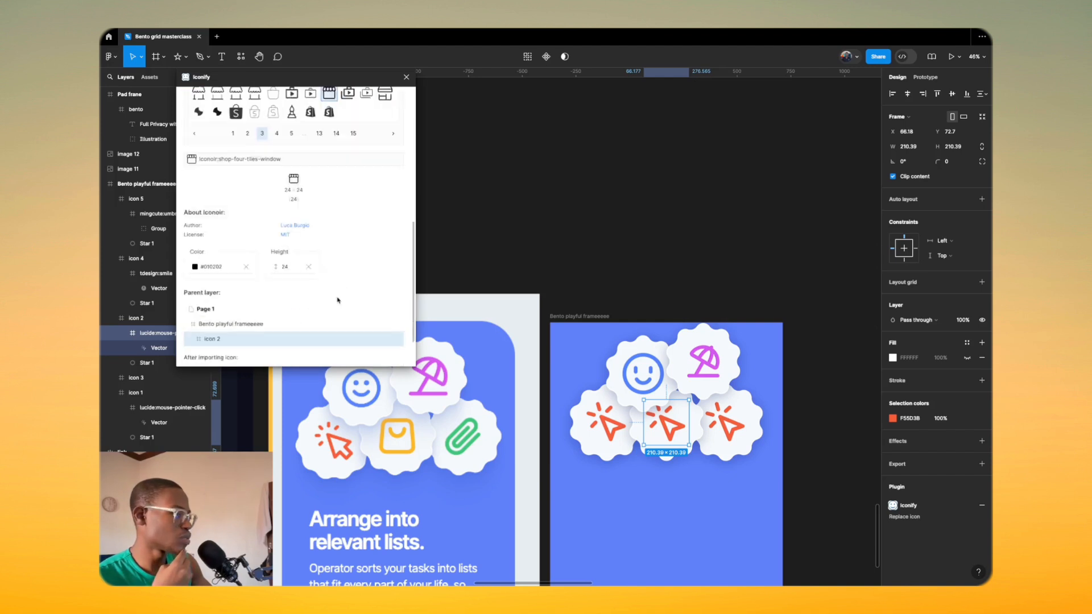
left_click(275, 335)
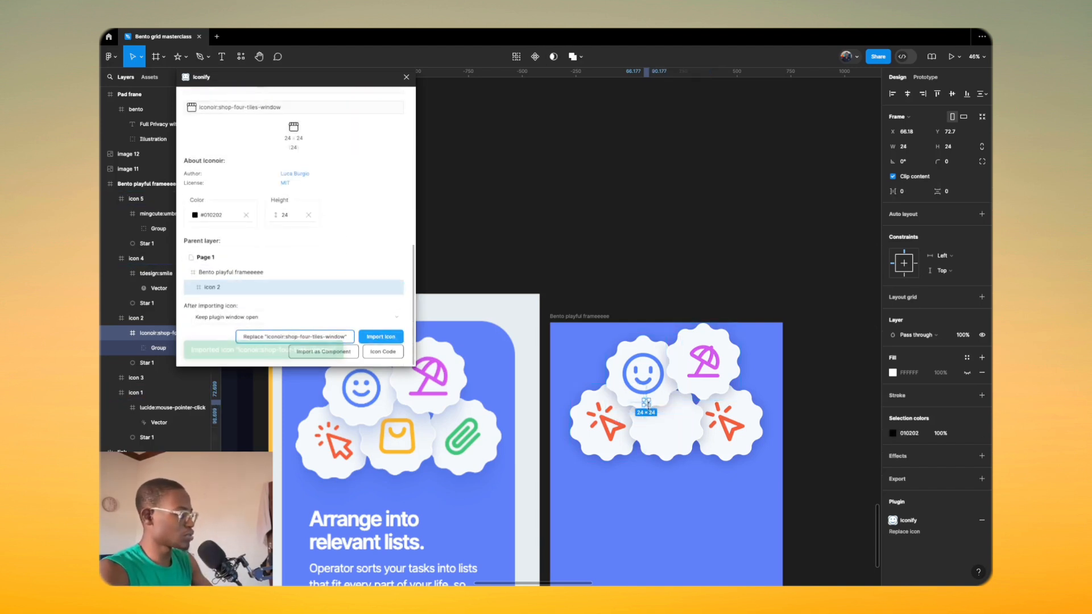
Step: Scale the shop icon proportionally to about 205 × 205 and centre it both ways in its badge
key("k")
left_click_drag(651, 407, 688, 442)
left_click(908, 94)
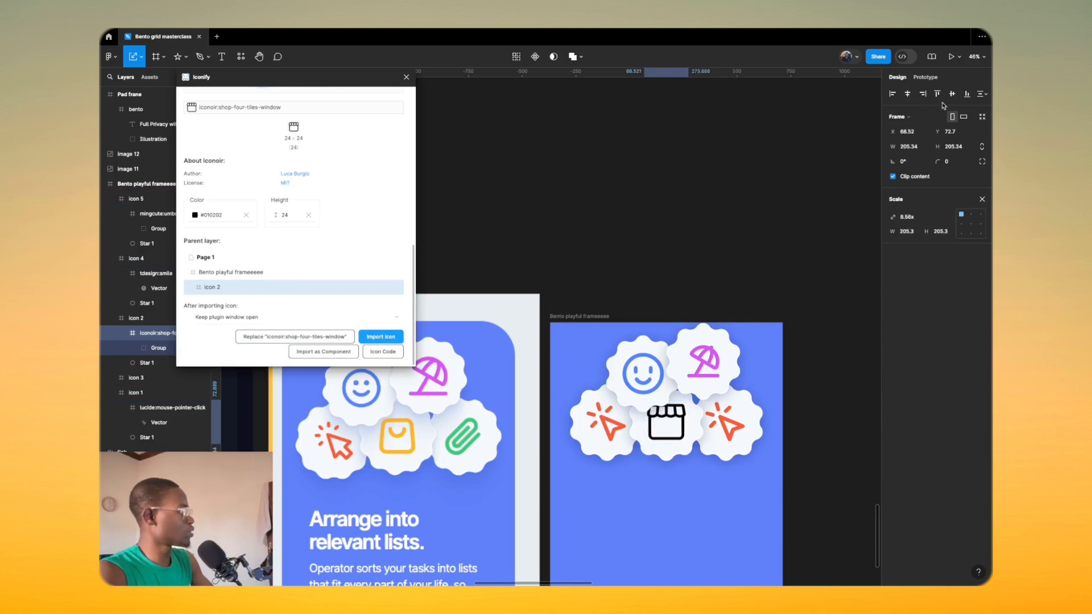
left_click(952, 94)
Step: Check the pointer icon's stroke weight and set the stroke of all the shop icon's vectors to 17
scroll(668, 394, "up", 5)
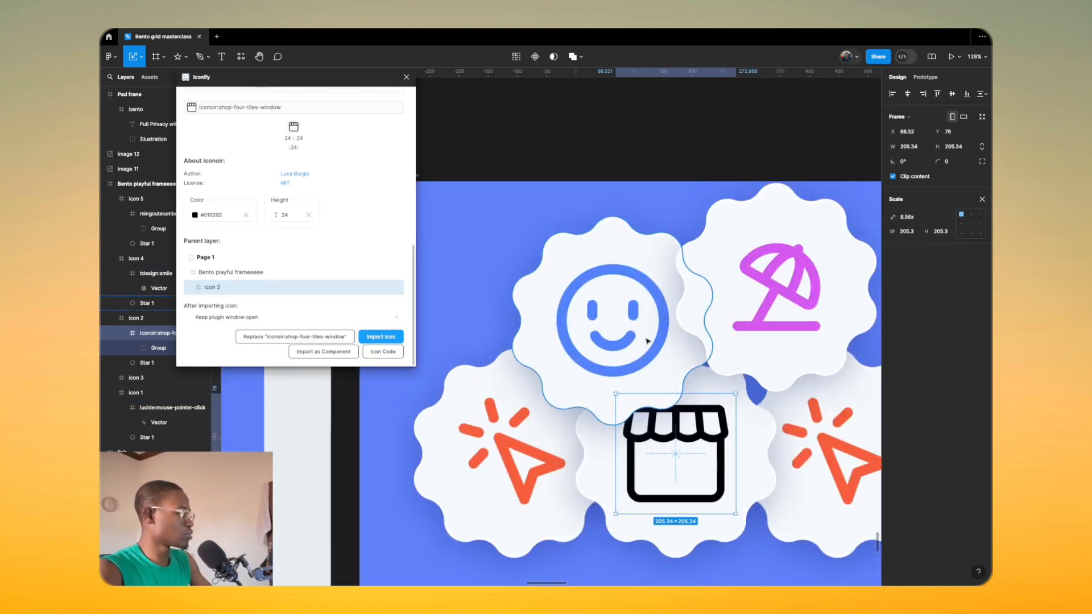
left_click(515, 454)
key("v")
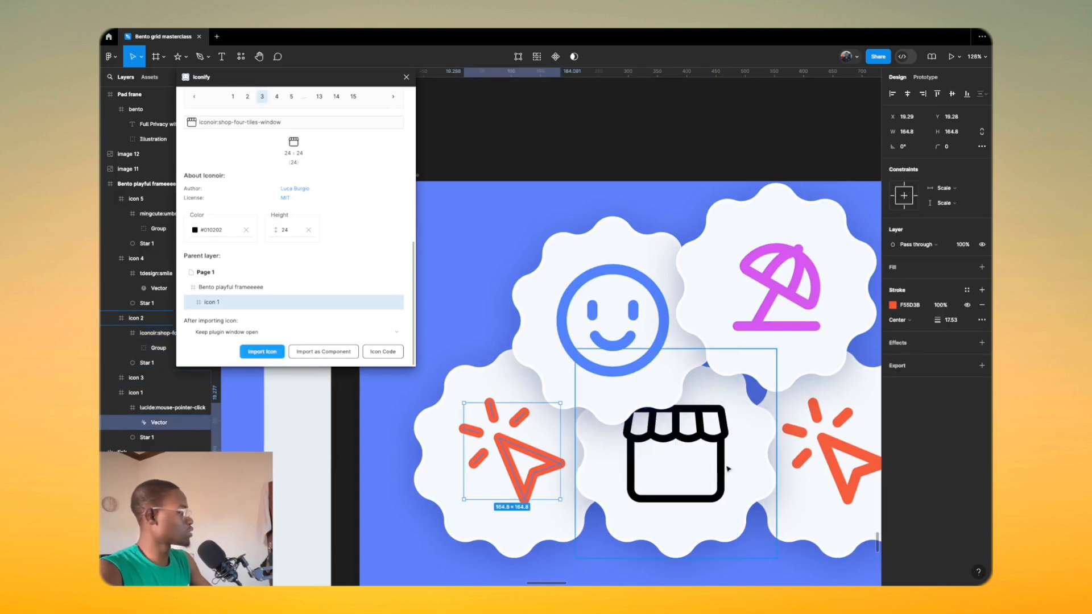
left_click(723, 444)
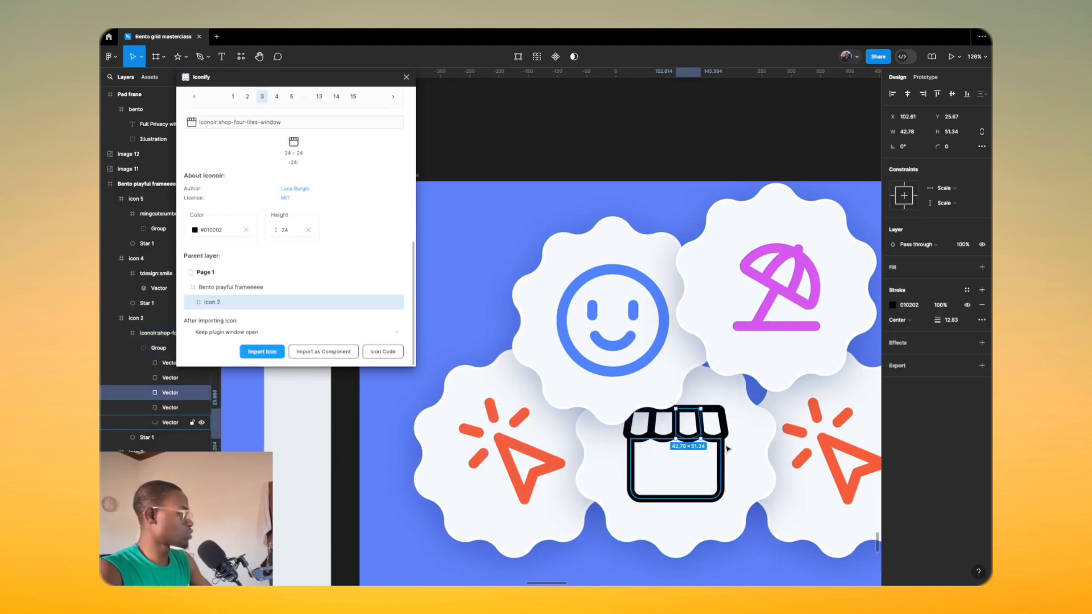
left_click(152, 349)
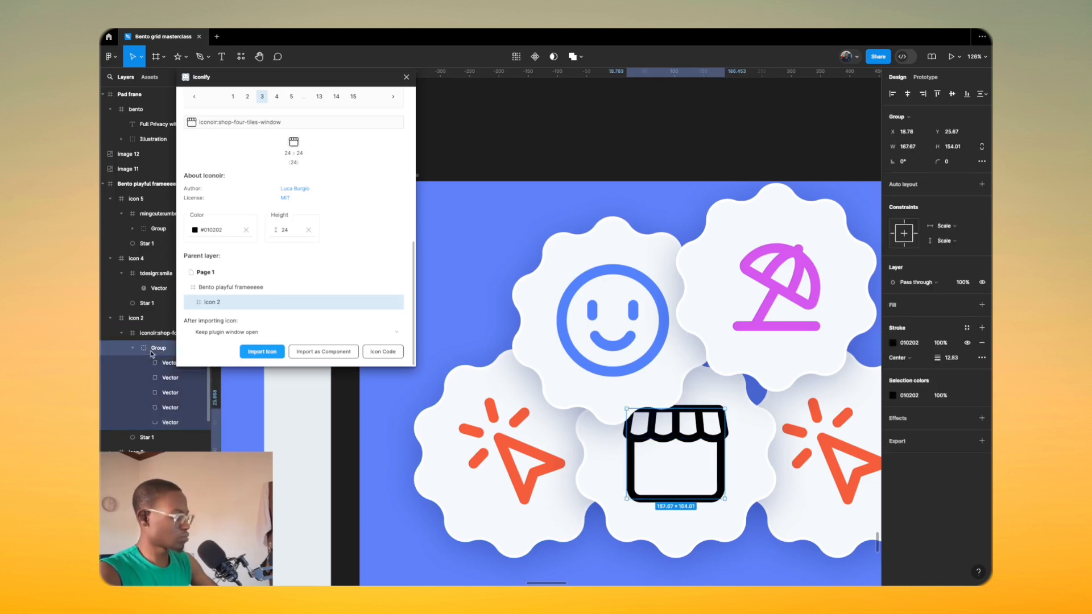
key("Return")
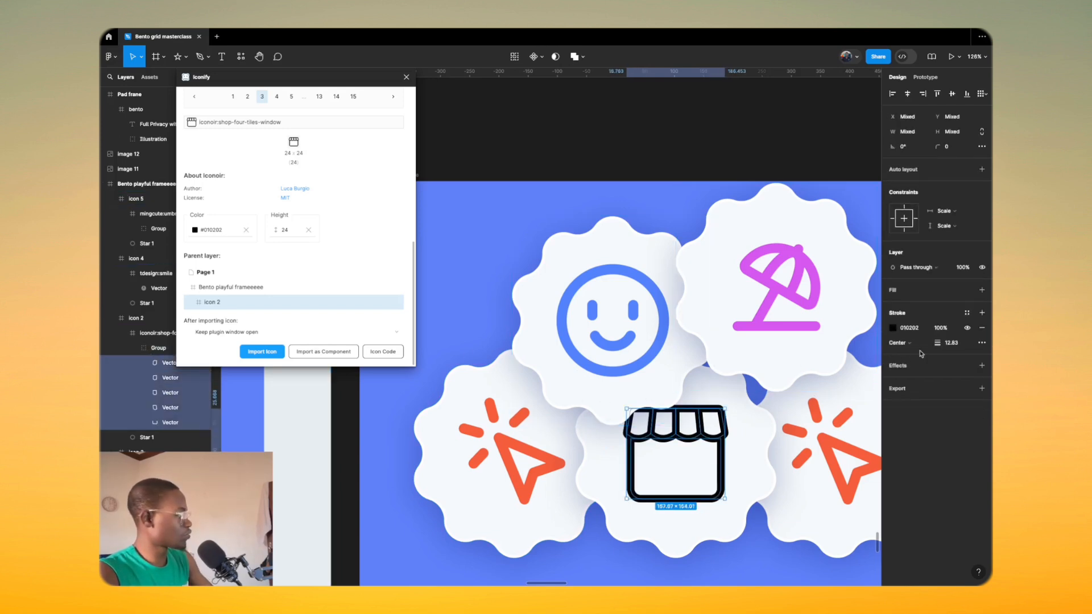
left_click(954, 341)
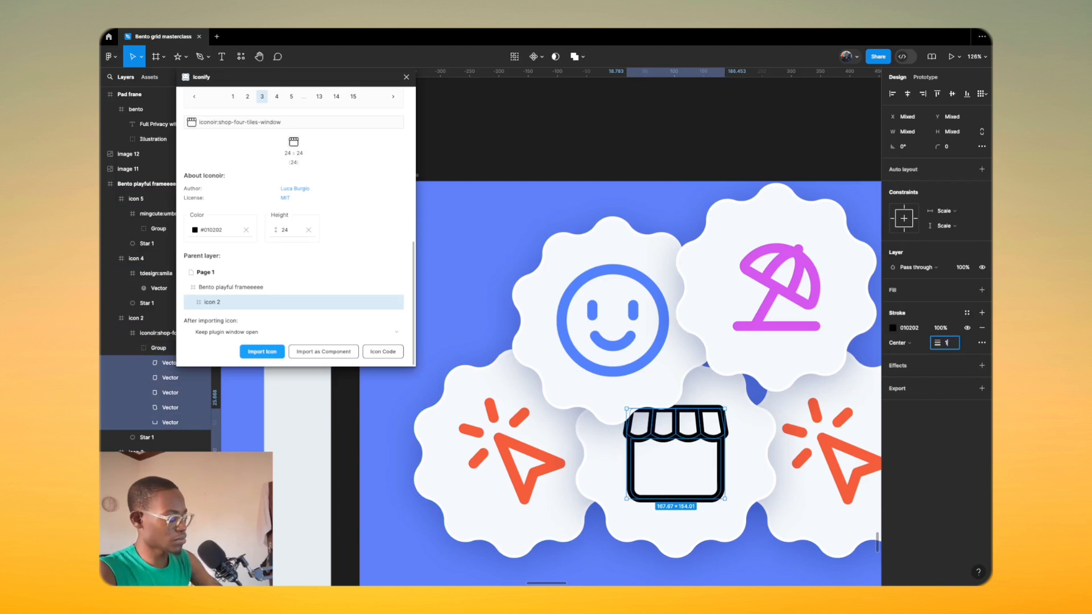
key("Return")
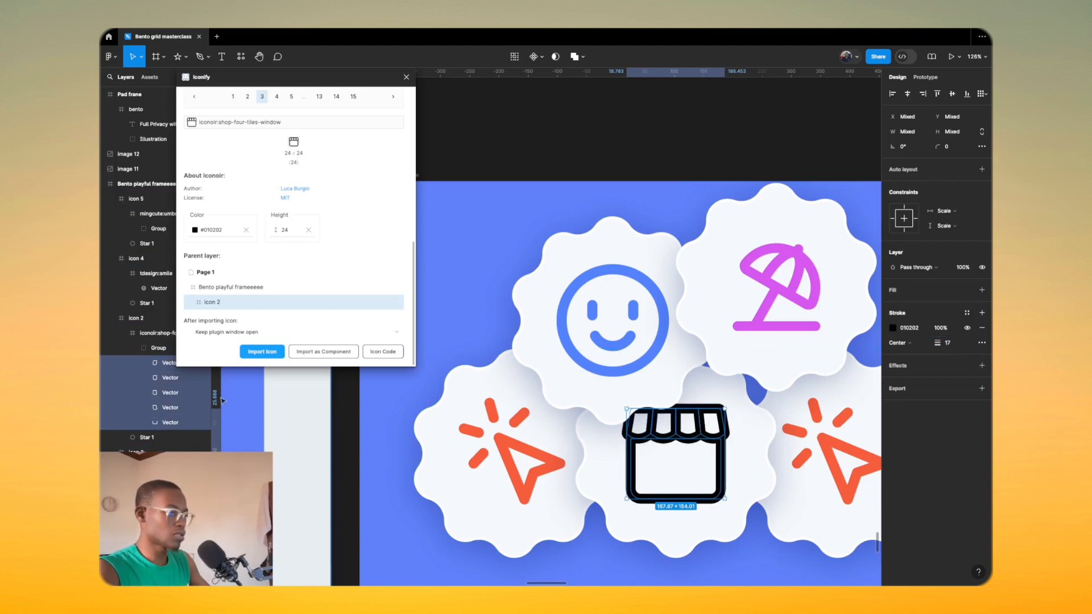
Step: Collapse the shop icon's layers and recolour the whole icon with the yellow sampled from the reference card's shopping bag
left_click(138, 348)
left_click(123, 334)
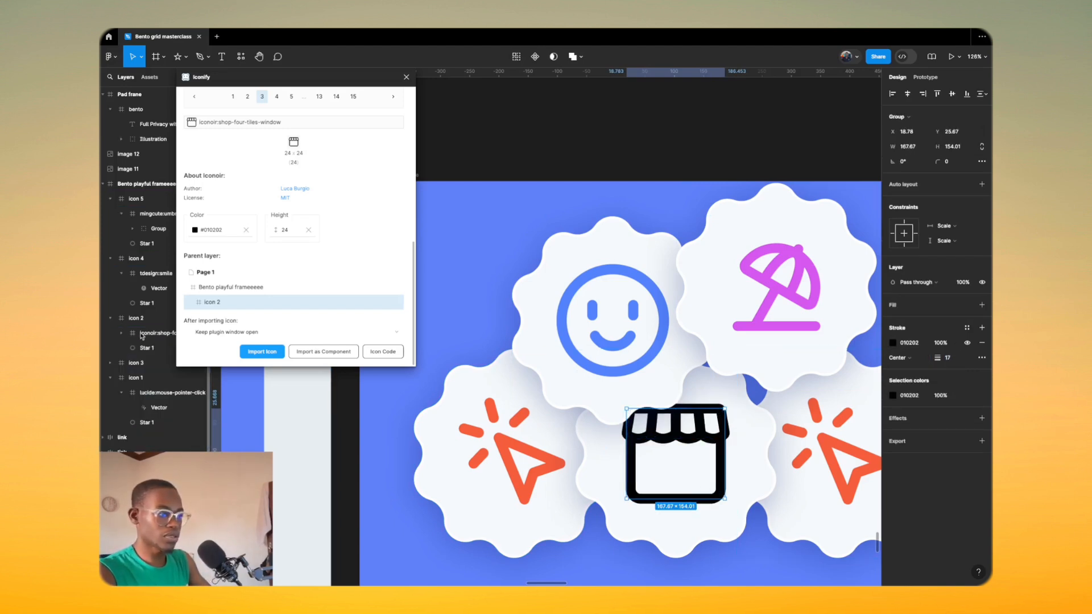
left_click(142, 335)
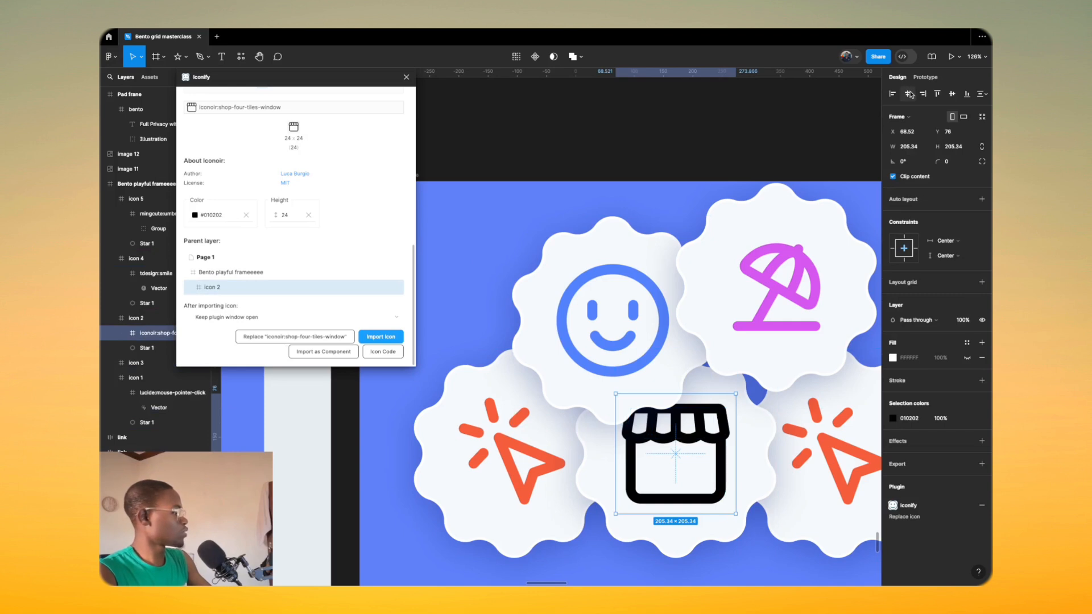
left_click(892, 418)
left_click(782, 476)
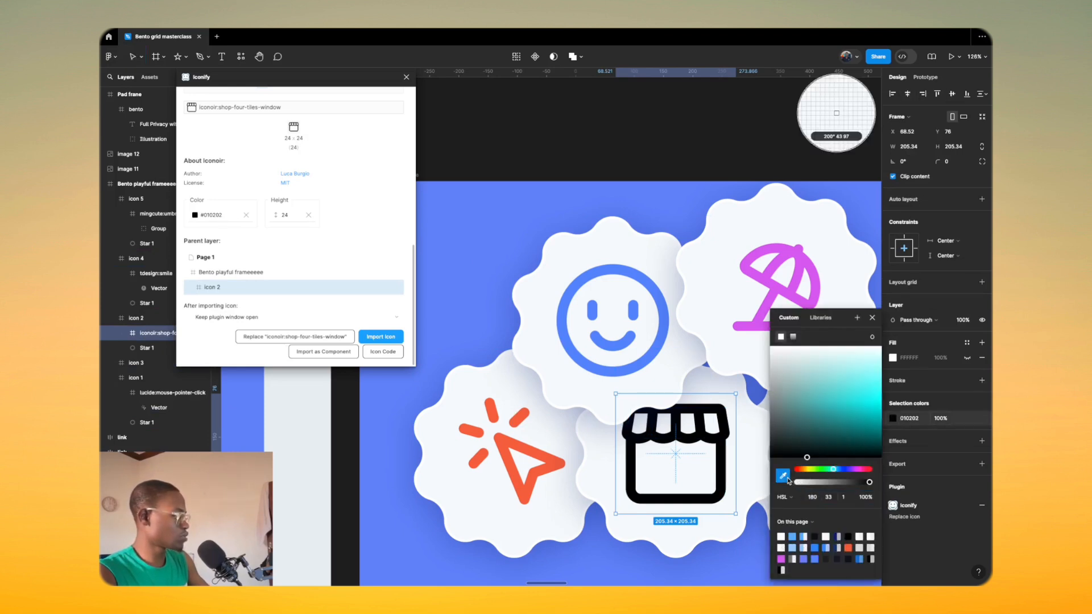
scroll(591, 490, "down", 5)
scroll(364, 504, "up", 4)
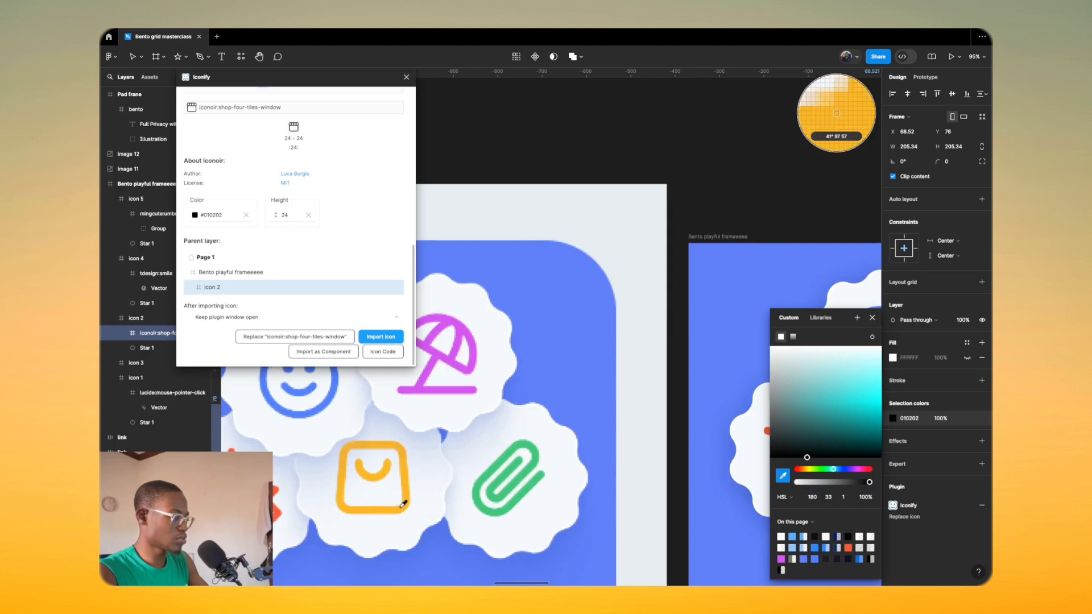
left_click(372, 502)
Step: Search the icon library for "paperclip" and replace the lower-right badge's pointer with ph:paperclip
scroll(342, 499, "down", 5)
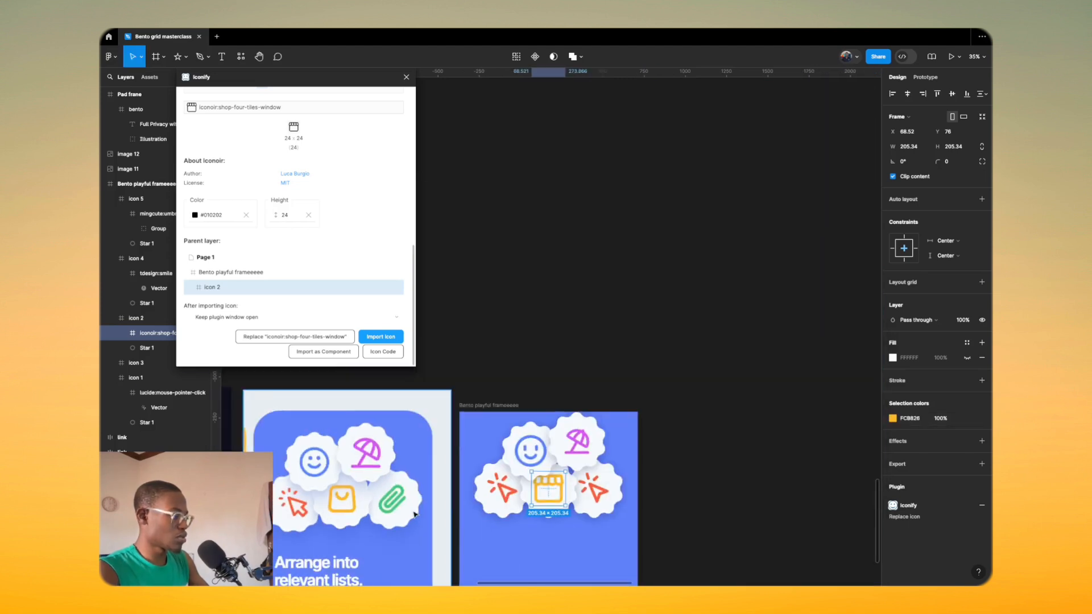
left_click(600, 492)
scroll(523, 472, "down", 5)
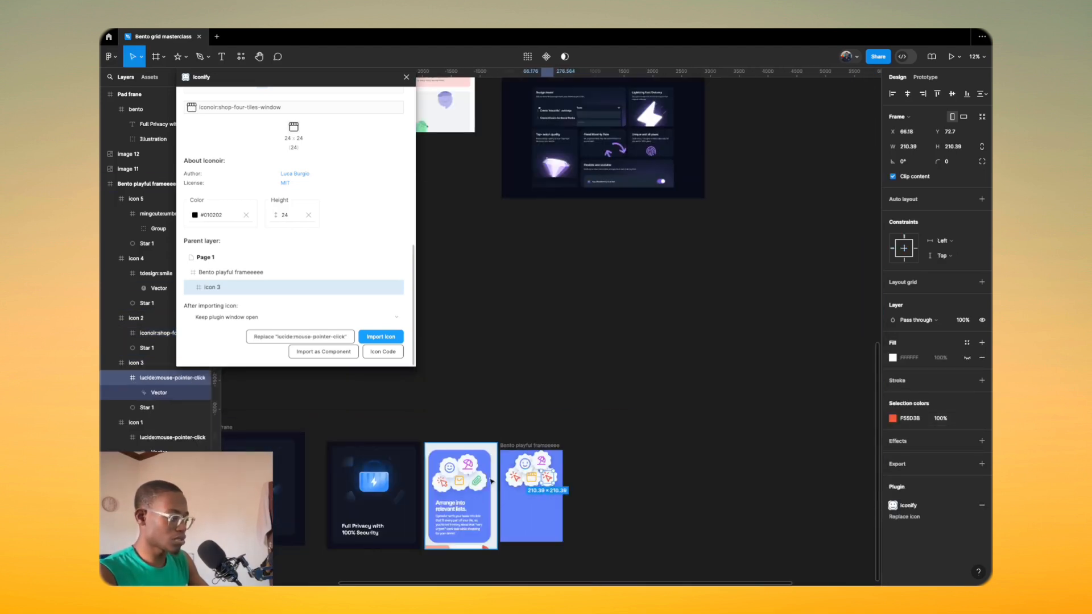
left_click(292, 288)
left_click(272, 140)
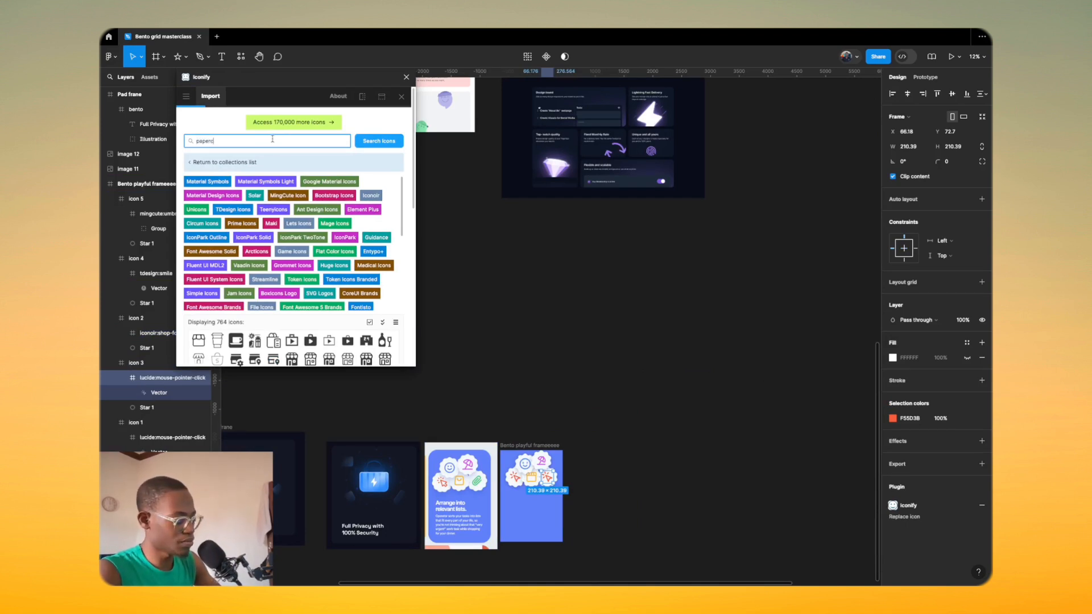
key("Return")
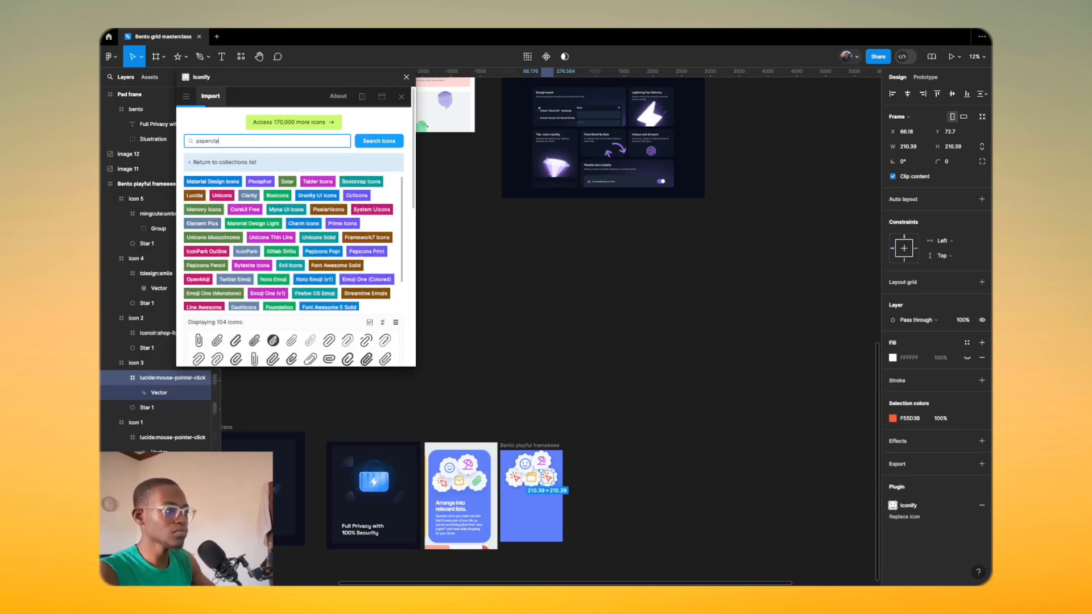
scroll(264, 223, "down", 3)
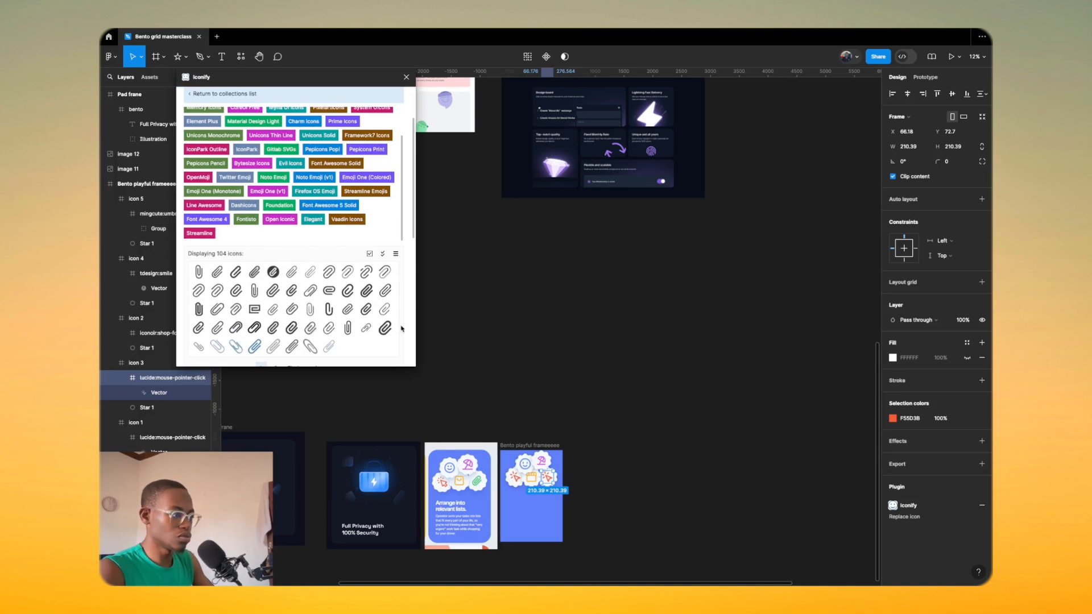
scroll(546, 519, "down", 2)
scroll(546, 519, "up", 5)
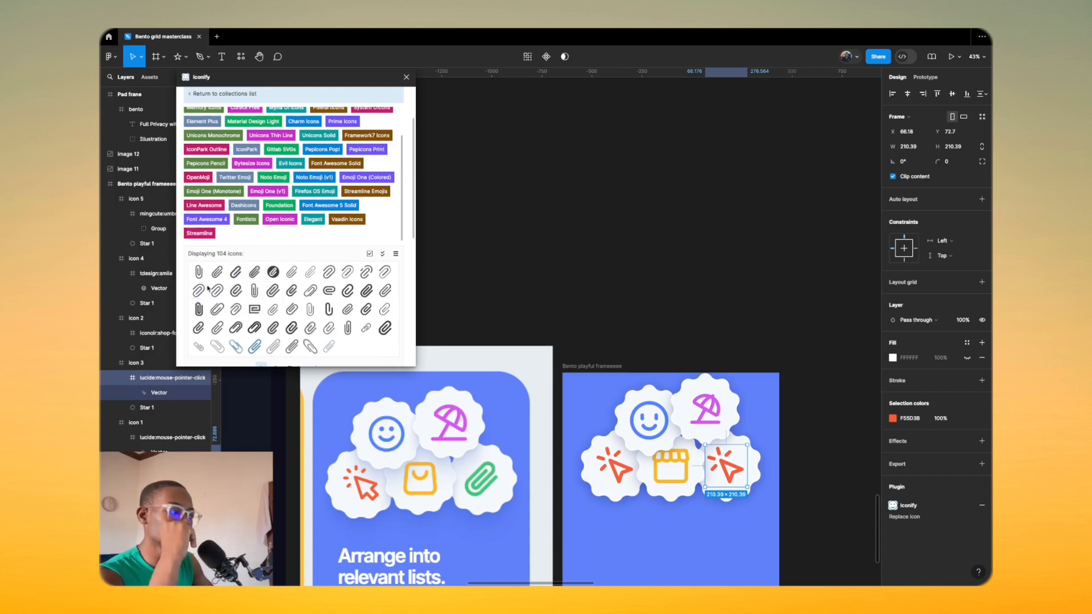
left_click(216, 273)
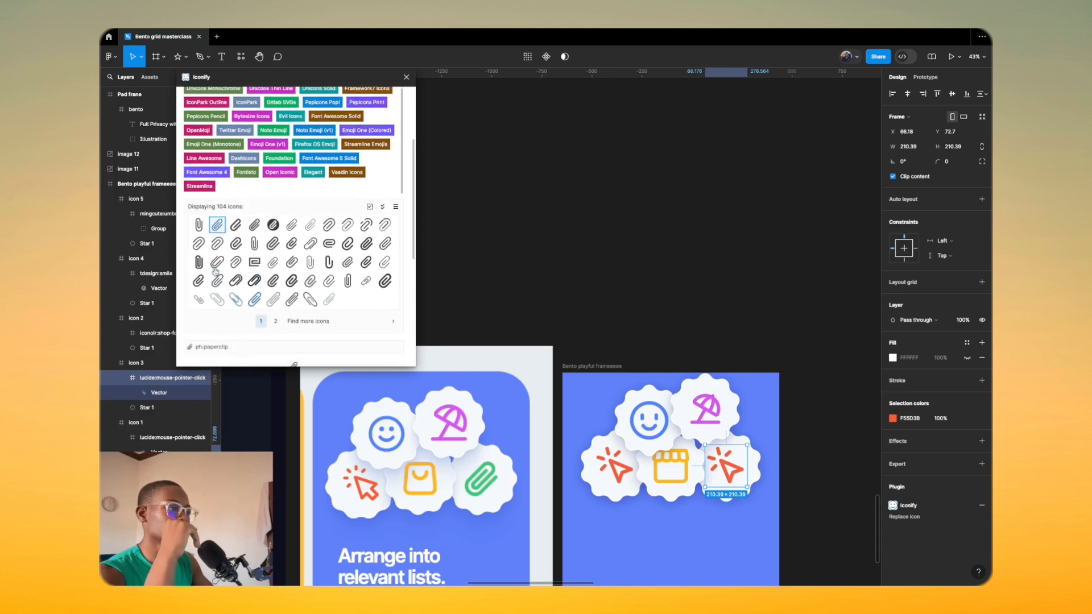
left_click(305, 336)
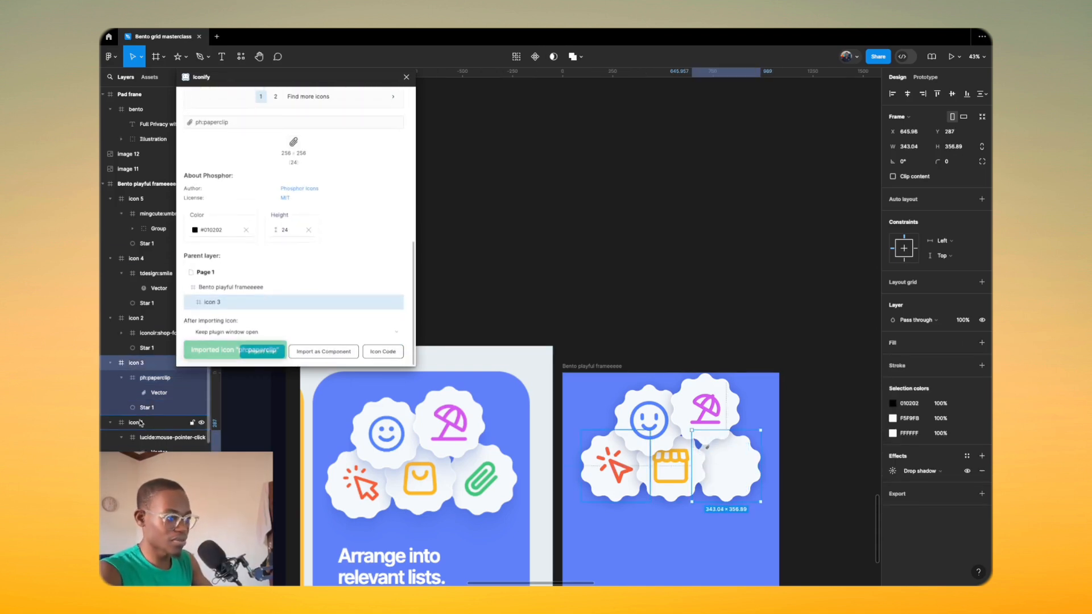
Step: Scale the paperclip icon proportionally to 210 × 210 and centre it both ways in its badge
left_click(150, 380)
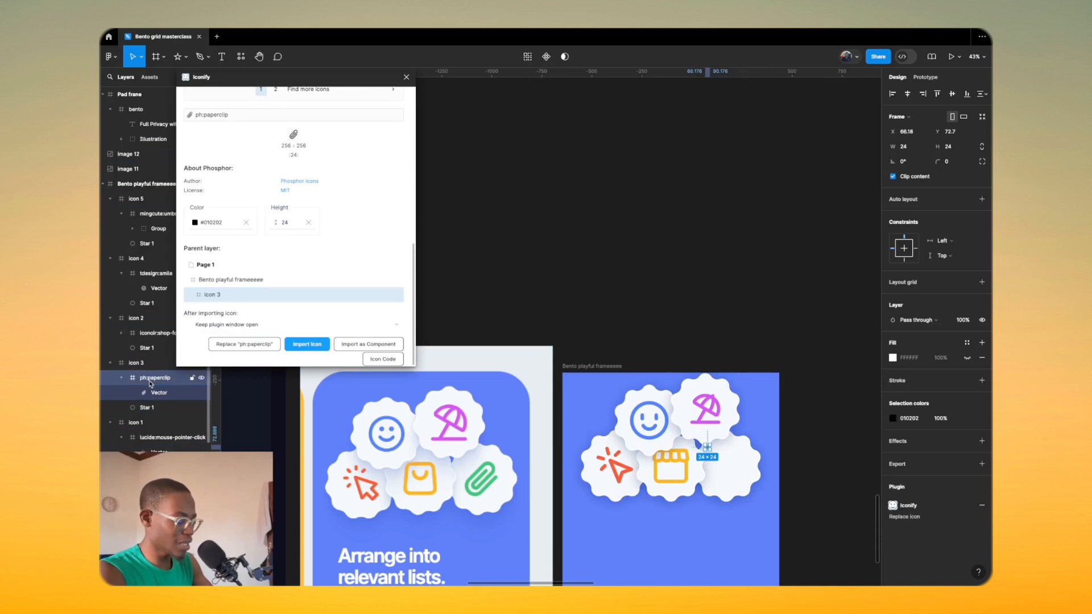
key("k")
left_click(937, 234)
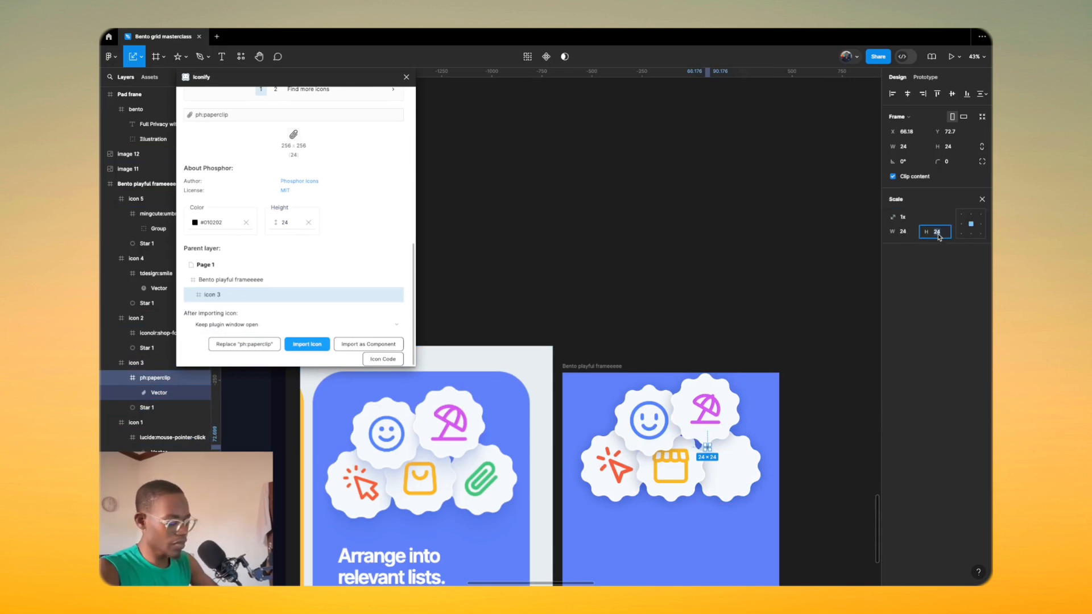
type("210")
key("Return")
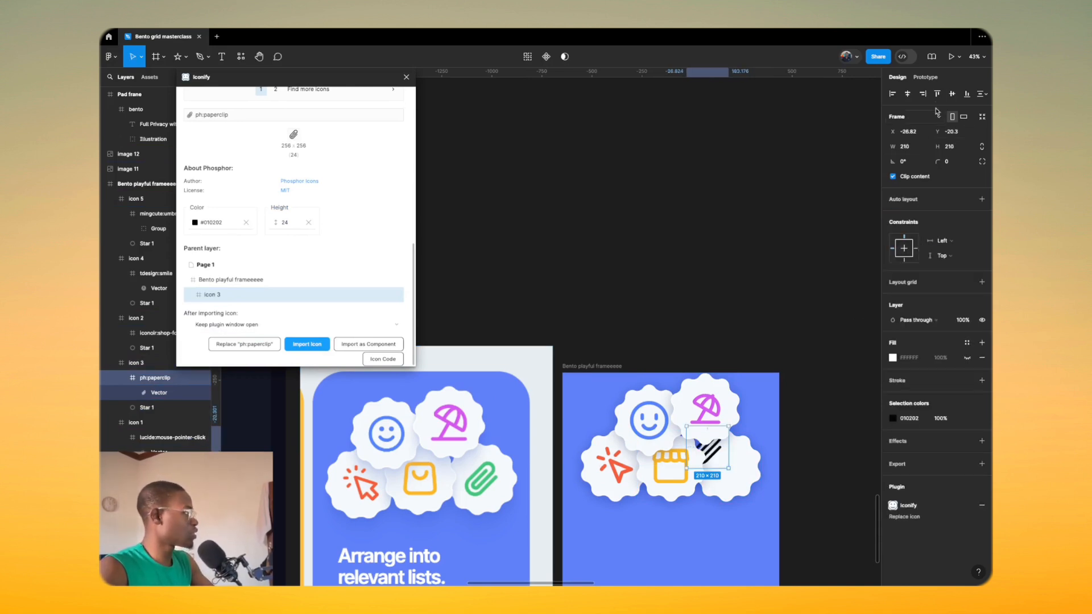
left_click(907, 94)
left_click(952, 94)
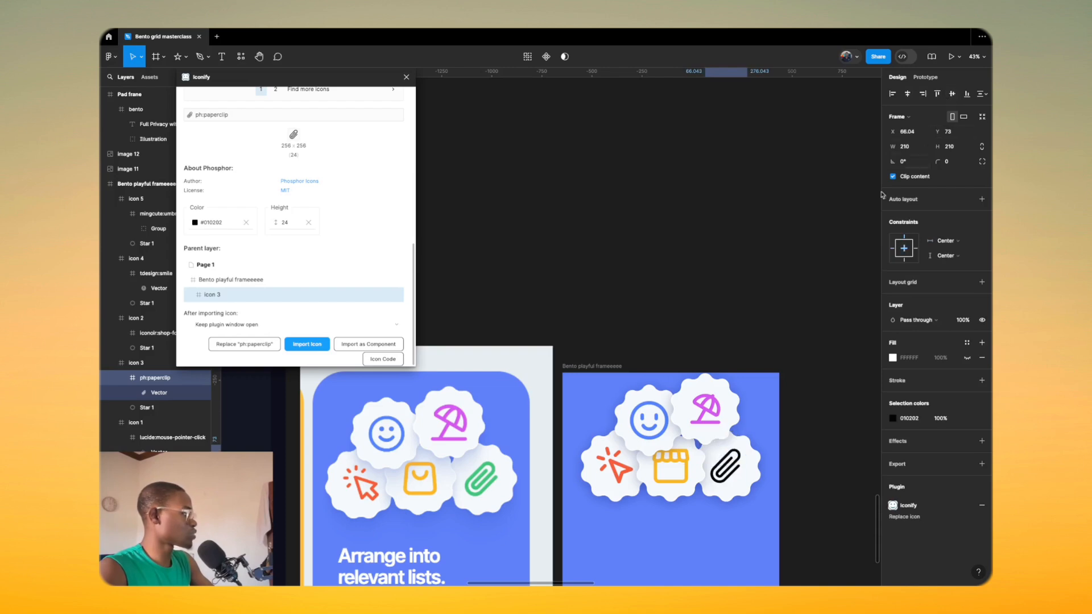
Step: Recolour the paperclip icon with the green sampled from the reference card's paperclip, and deselect it
scroll(739, 449, "up", 10)
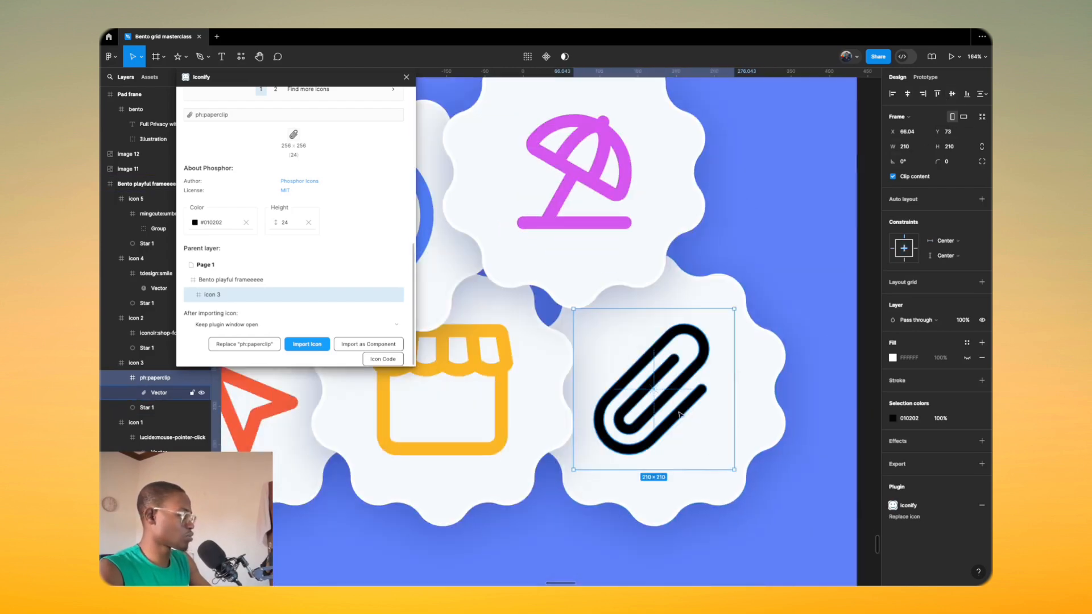
left_click(892, 419)
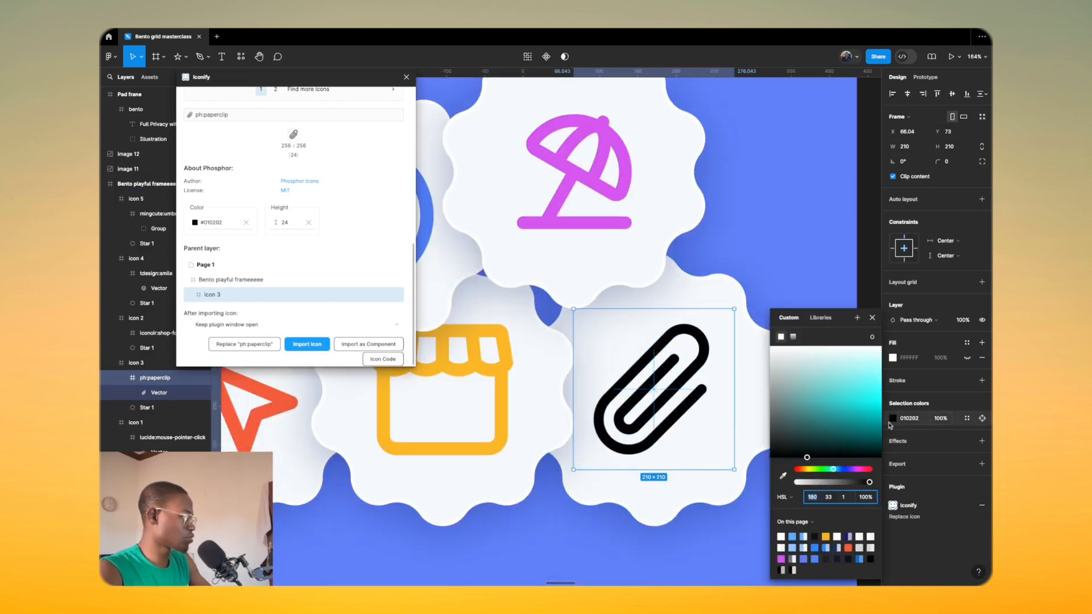
left_click(782, 476)
scroll(480, 366, "down", 10)
scroll(357, 392, "up", 8)
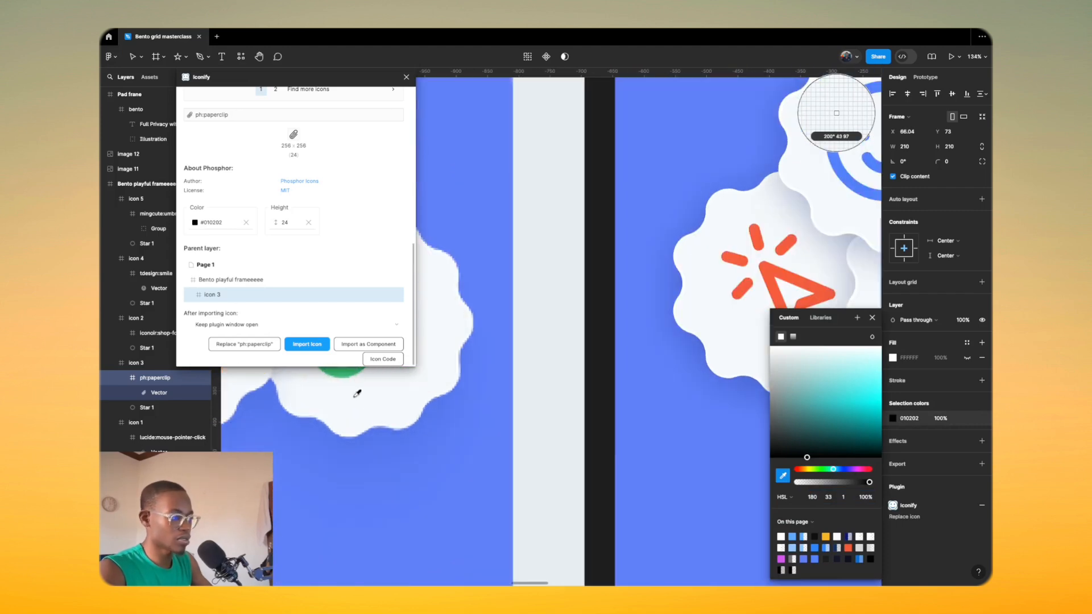
scroll(357, 392, "down", 2)
left_click(367, 431)
scroll(355, 445, "down", 5)
scroll(354, 445, "down", 3)
left_click(602, 446)
scroll(364, 188, "up", 3)
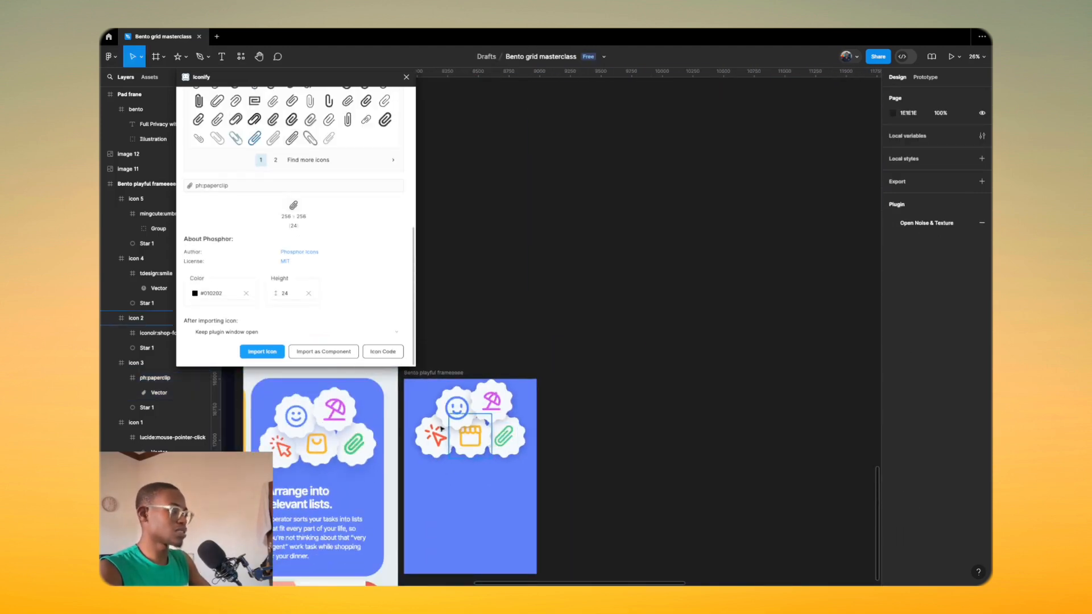
Step: Close the icon library, select all five badges in the blue frame and move them down slightly together
left_click(406, 77)
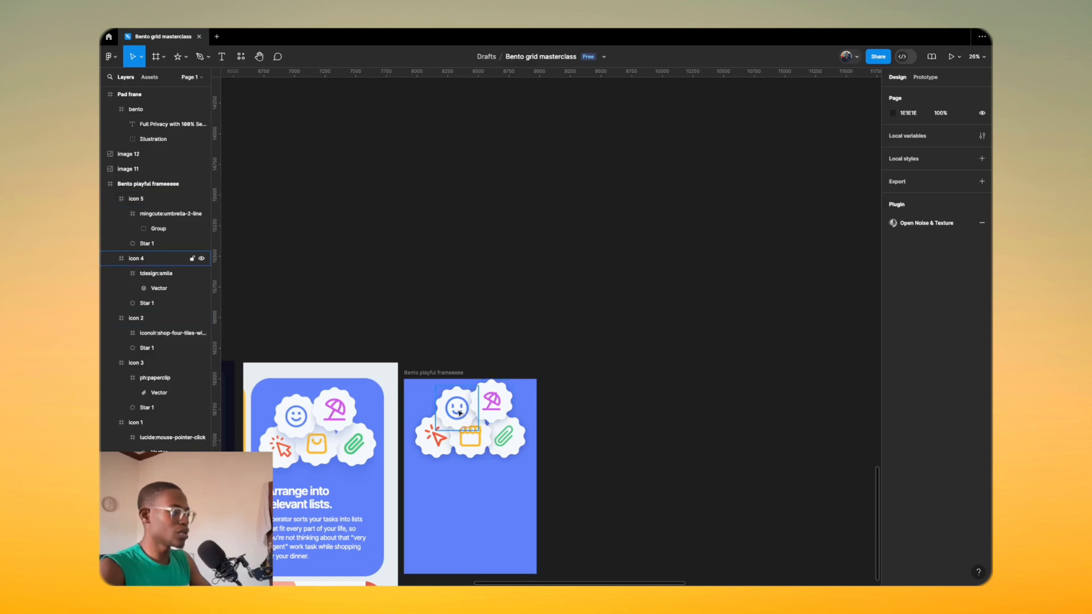
left_click(484, 412)
left_click(492, 402, "shift")
left_click(435, 436, "shift")
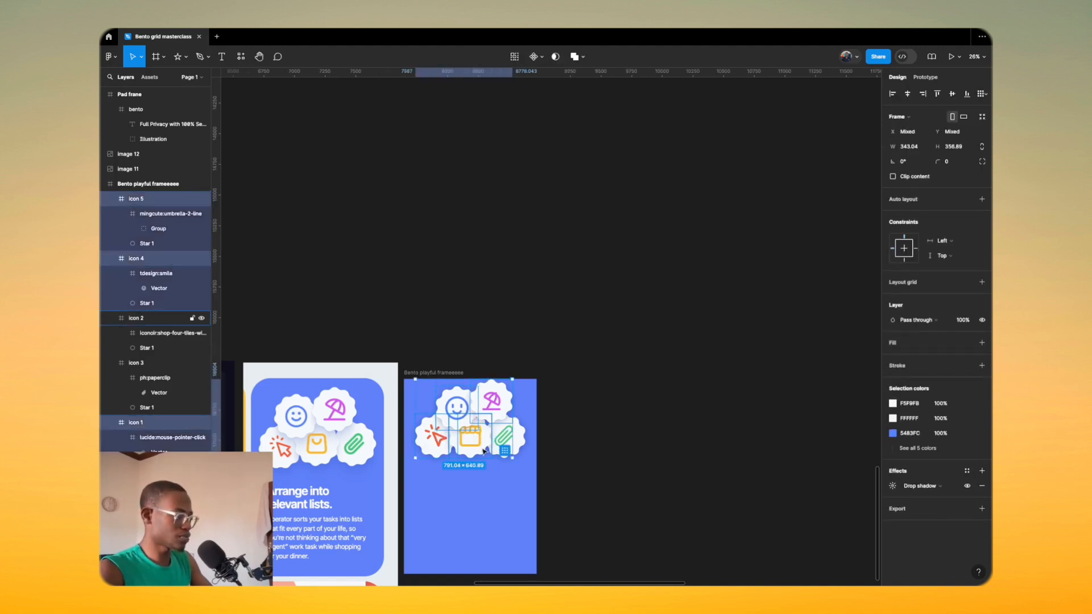
left_click(469, 437, "shift")
left_click(503, 442, "shift")
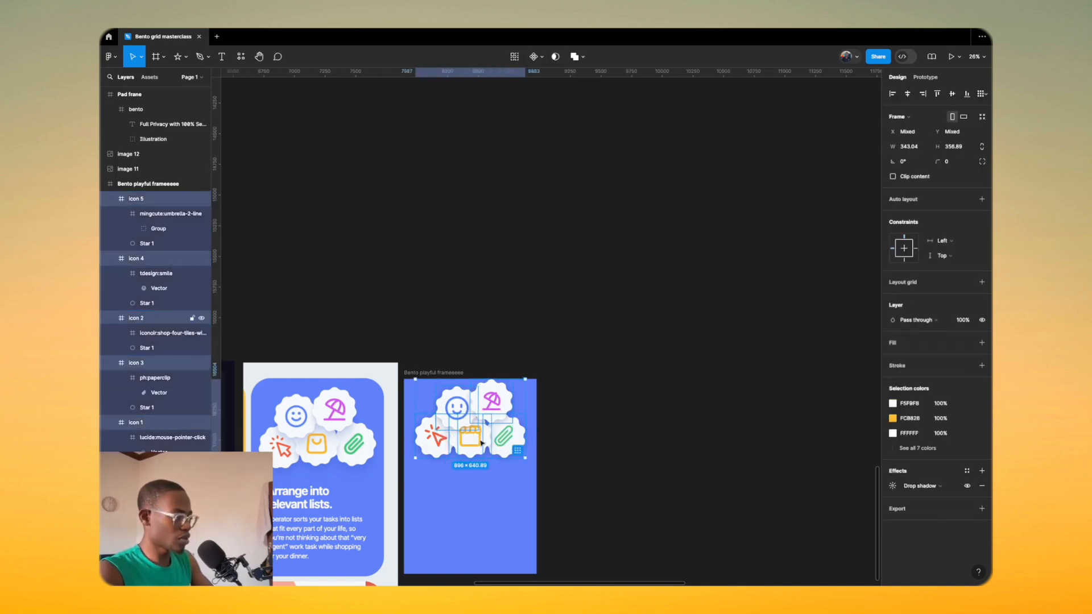
left_click_drag(481, 441, 480, 452)
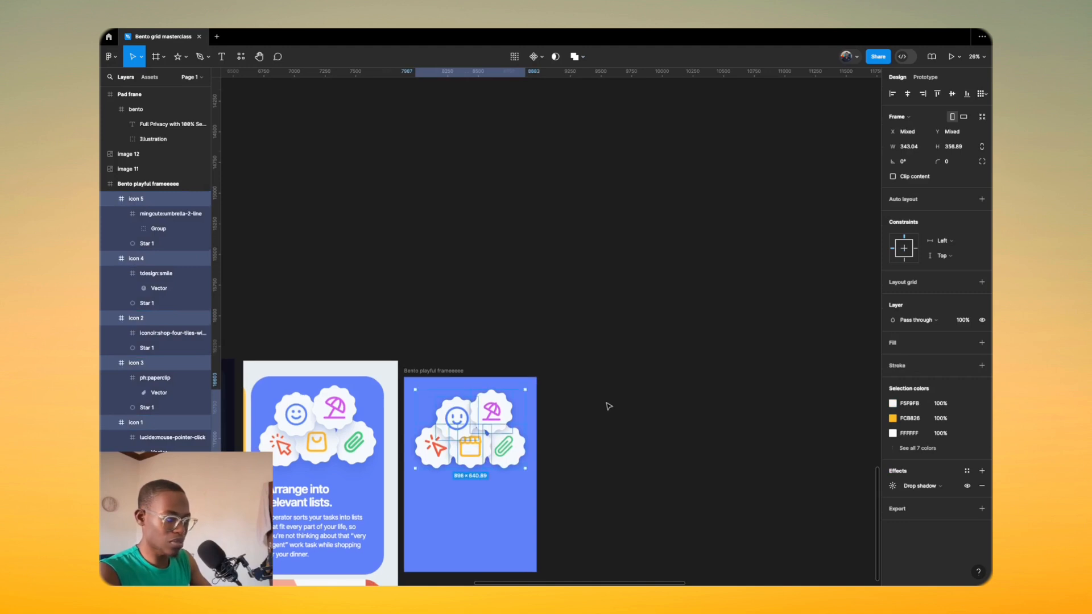
Step: Add the heading text "Amazing icons" and place it in the blue frame below the badges
scroll(444, 334, "down", 5)
scroll(473, 372, "left", 2)
scroll(473, 372, "left", 1)
scroll(466, 367, "up", 1)
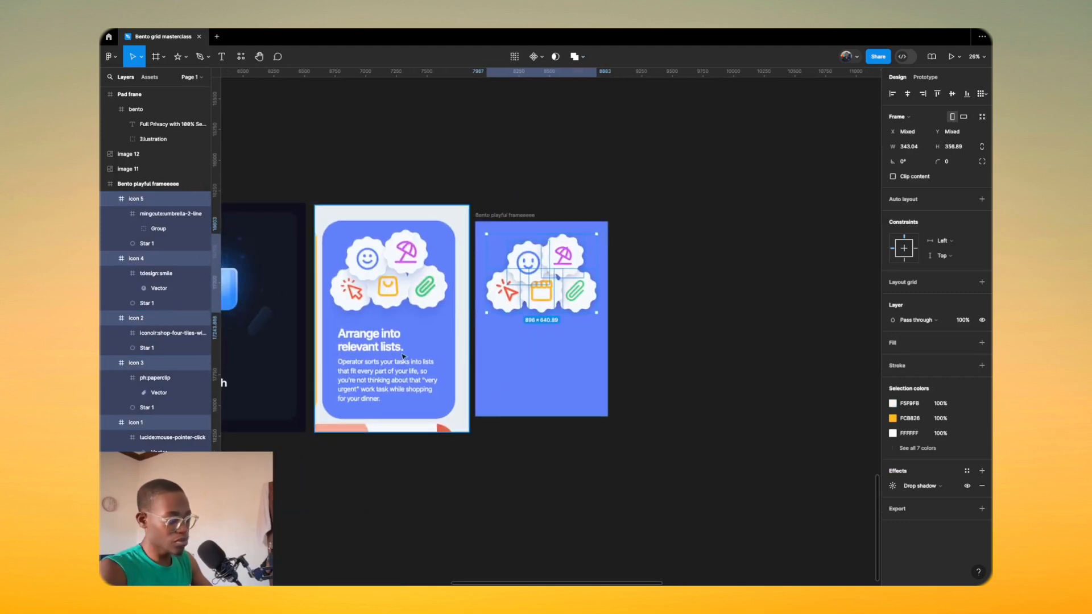
key("t")
left_click(345, 338)
scroll(421, 348, "up", 6)
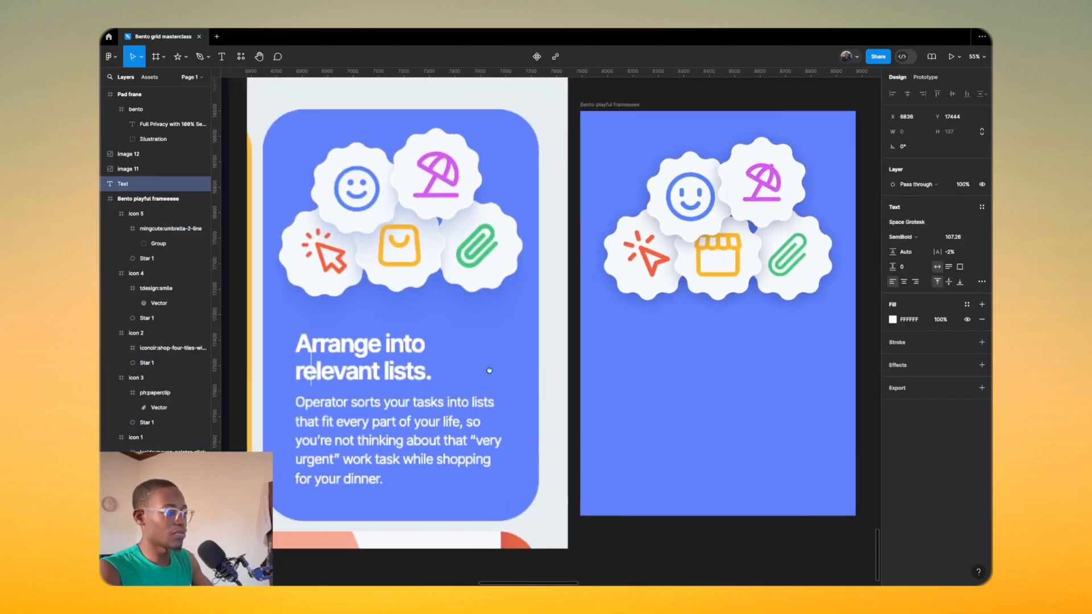
type("azi")
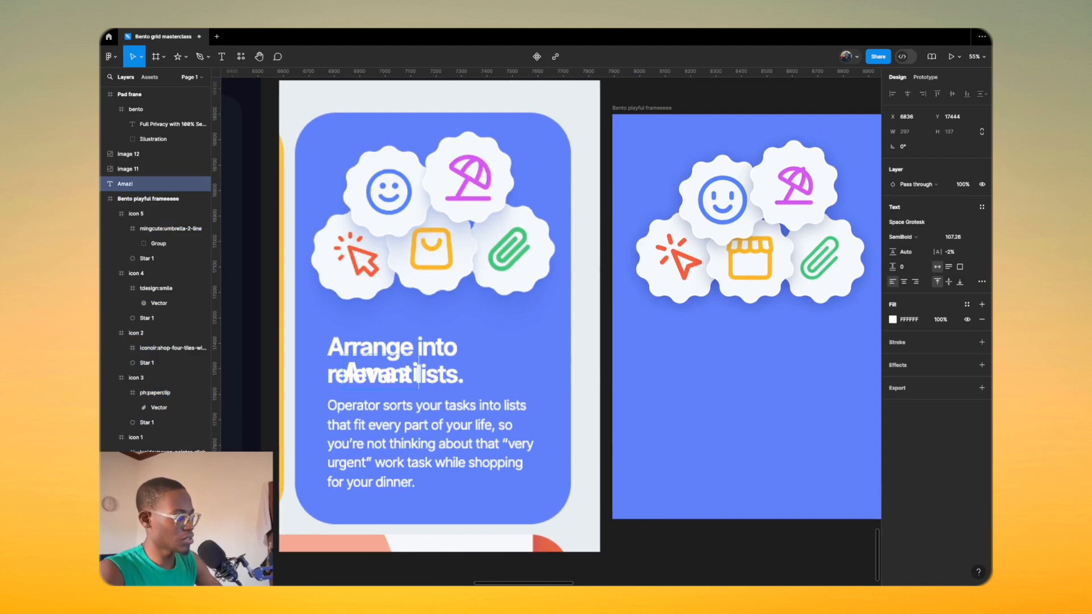
type("ng icons")
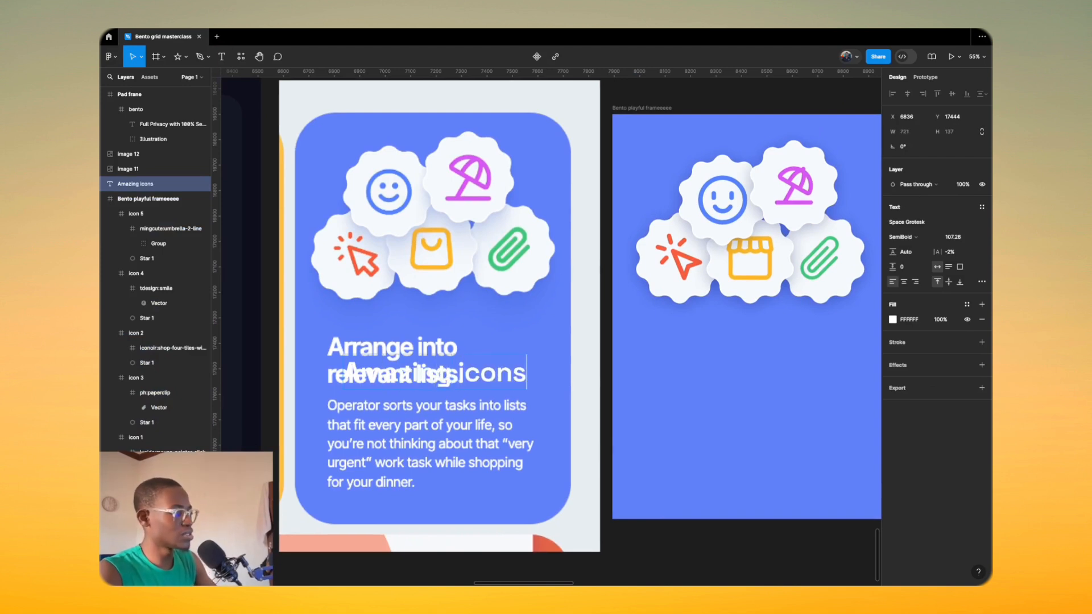
key("Escape")
left_click_drag(483, 373, 778, 360)
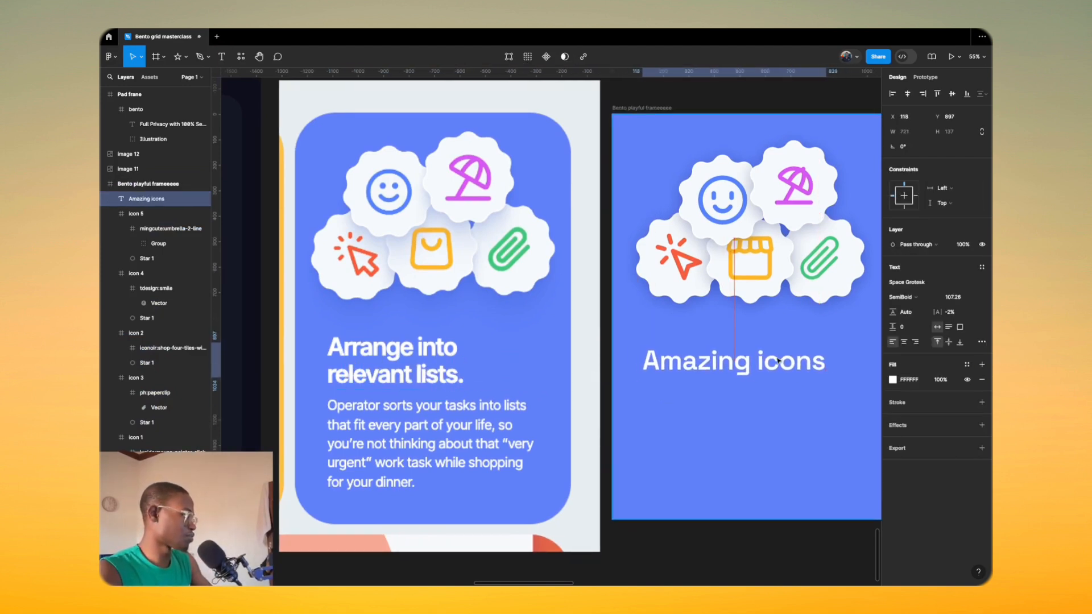
Step: Set the "Amazing icons" heading's font to Inter Tight and its size to 112
left_click(904, 283)
type("int")
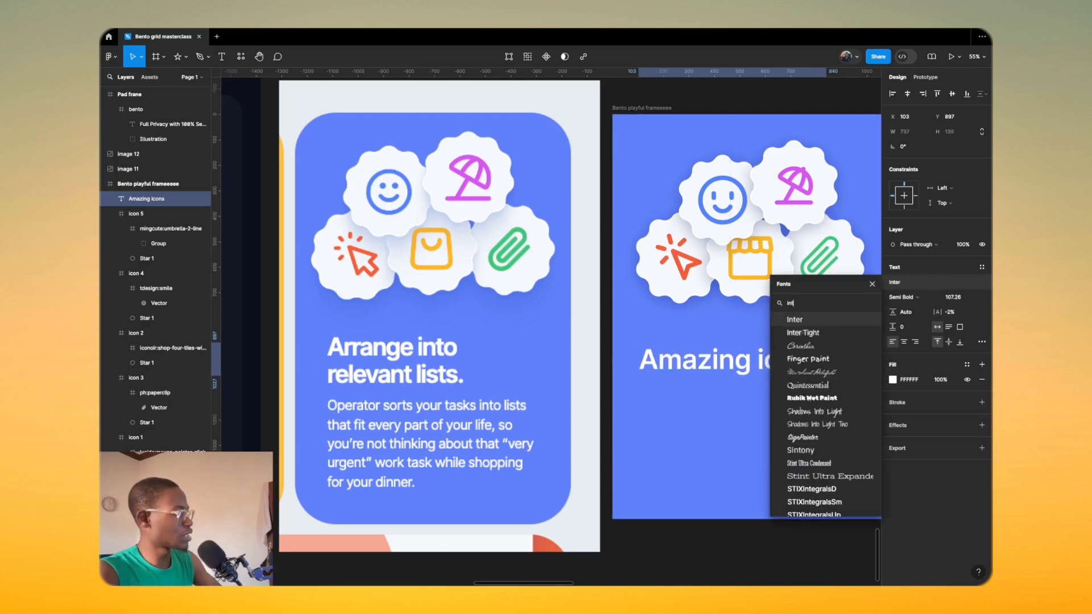
key("Down")
key("Return")
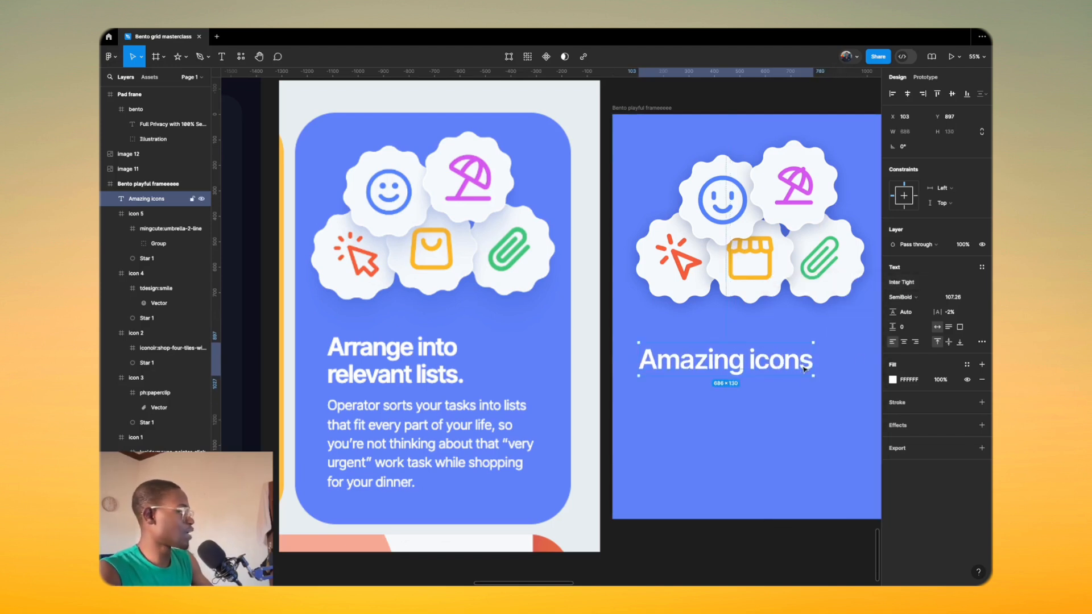
left_click(951, 298)
type("10")
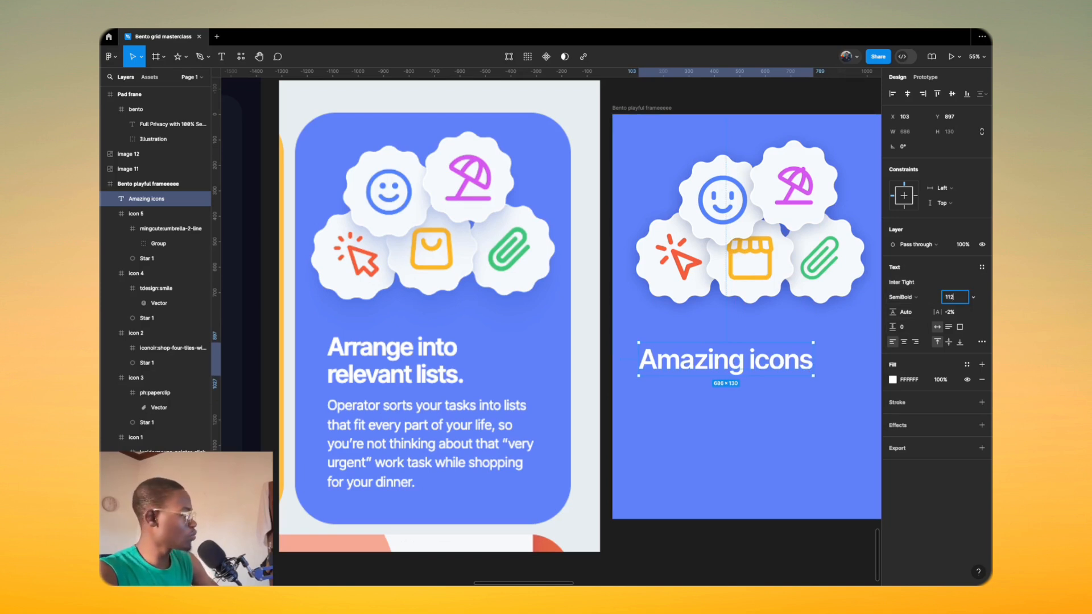
key("Return")
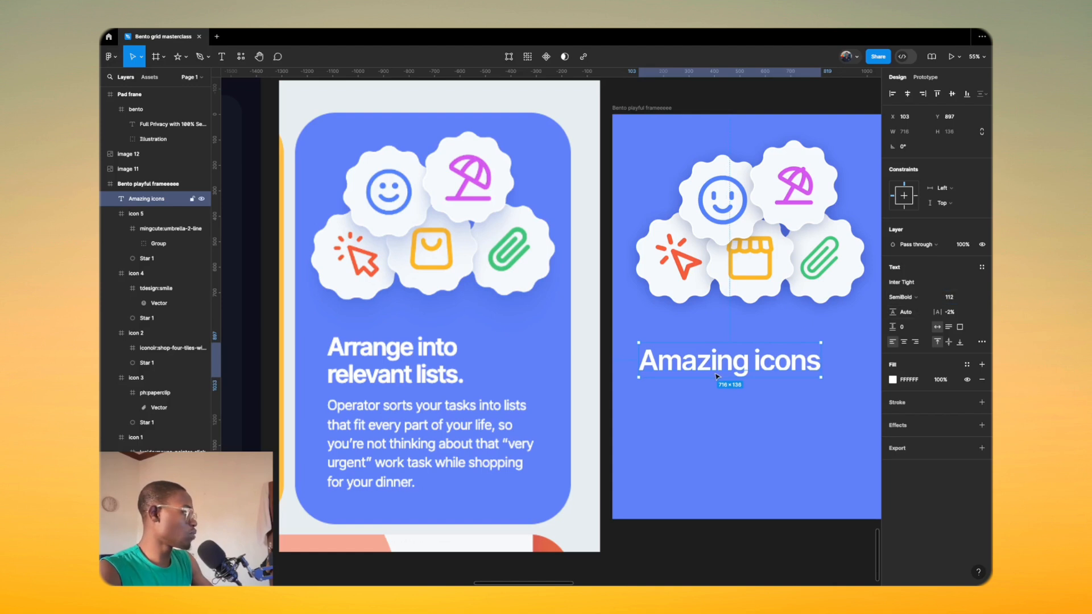
Step: Move the heading slightly to X 106, Y 901 and keep its text box at auto width
left_click_drag(715, 370, 718, 372)
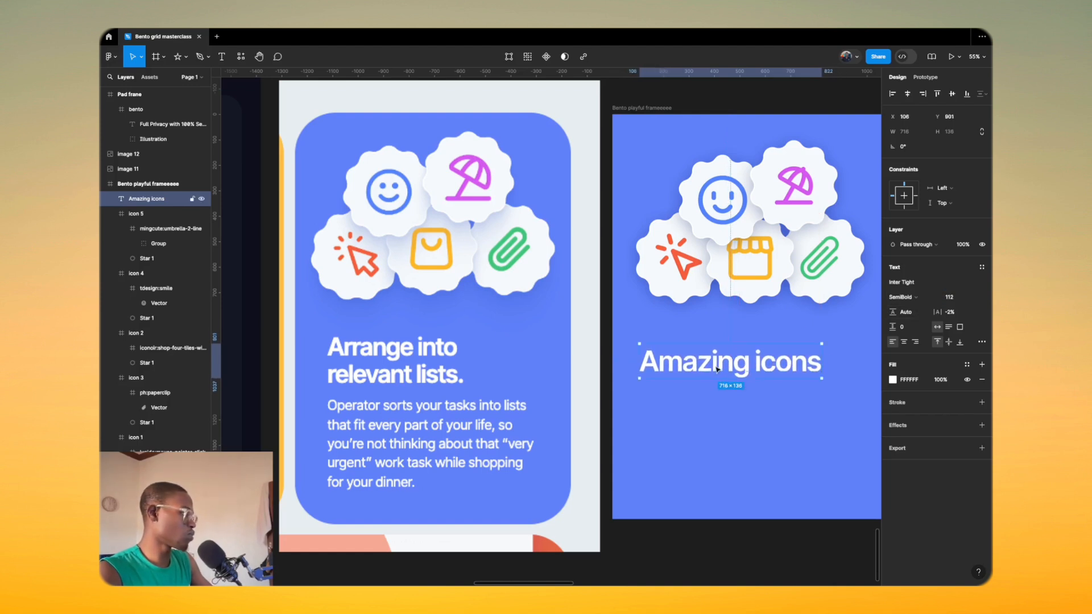
mouse_move(822, 367)
left_mouse_down()
mouse_move(759, 372)
mouse_move(829, 377)
left_mouse_up()
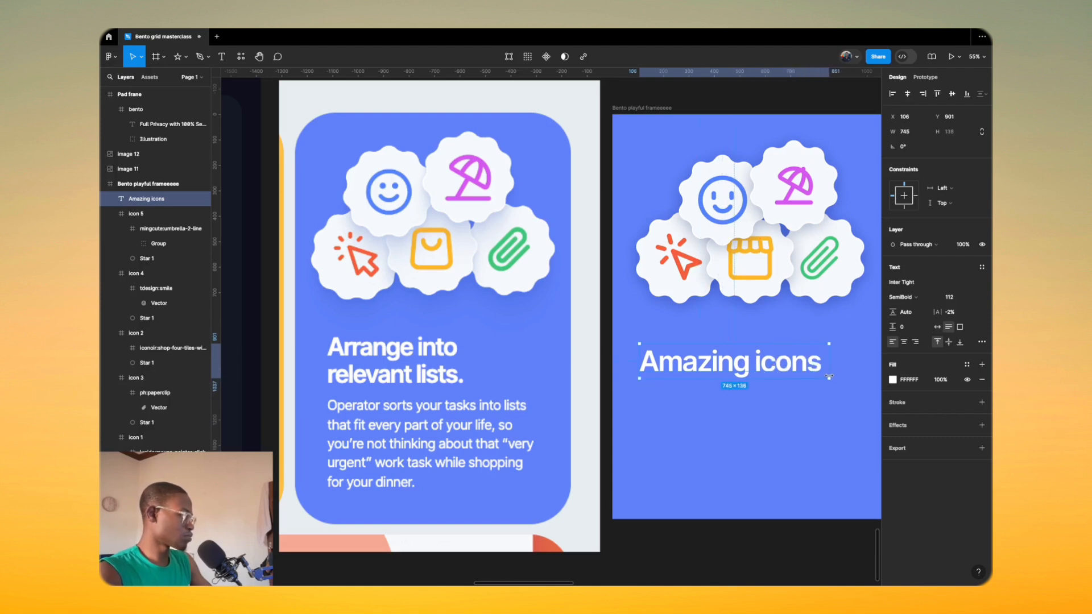
left_click(936, 327)
Step: Duplicate the heading directly below itself at Y 1060 and reduce the copy's font size to 48
left_click_drag(743, 362, 740, 404)
left_click(954, 297)
type("1")
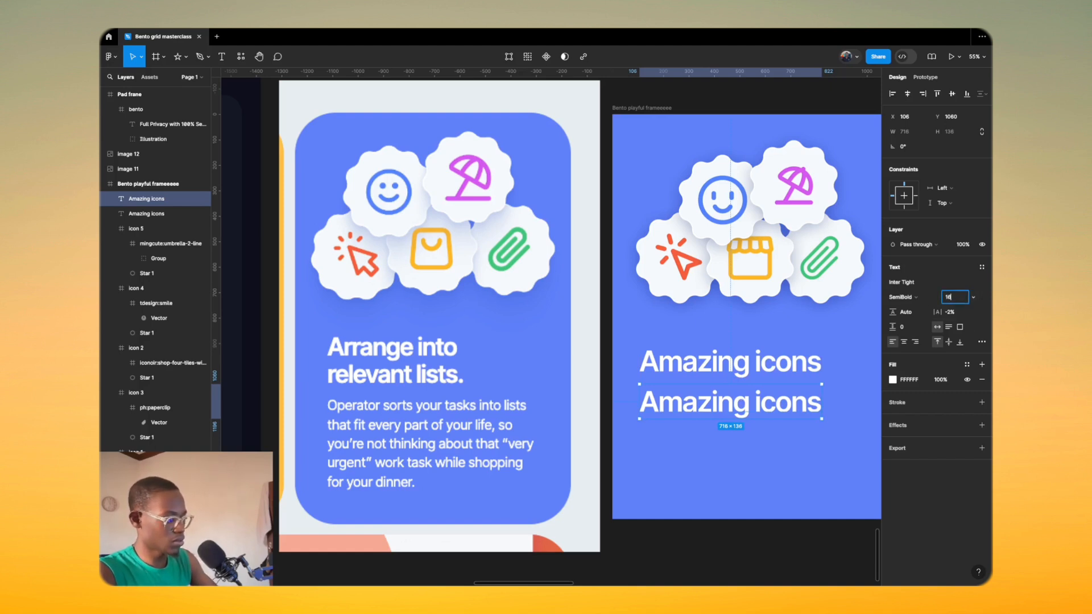
type("6")
key("Return")
left_click(956, 299)
type("4")
key("Return")
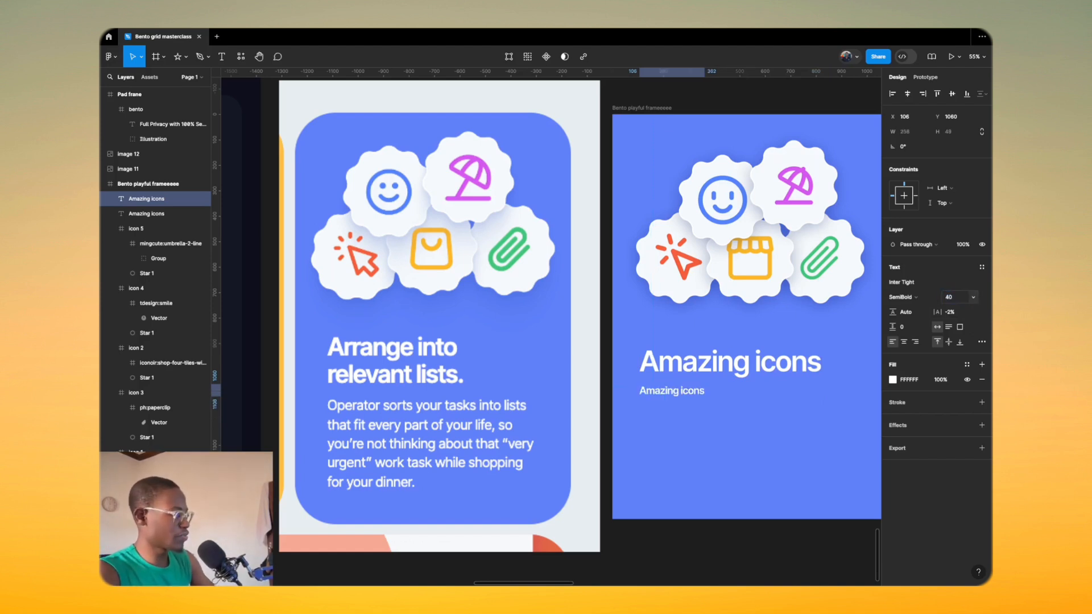
left_click(956, 299)
key("shift+Up")
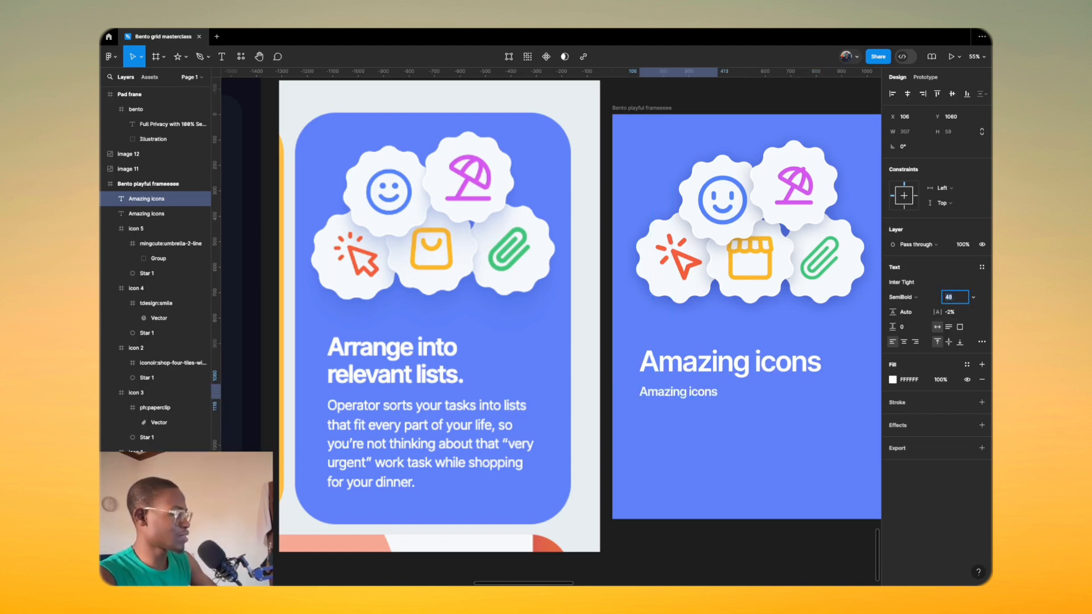
Step: Run the Lorem Ipsum plugin for the smaller text and set its amount to 1 sentence
double_click(692, 395)
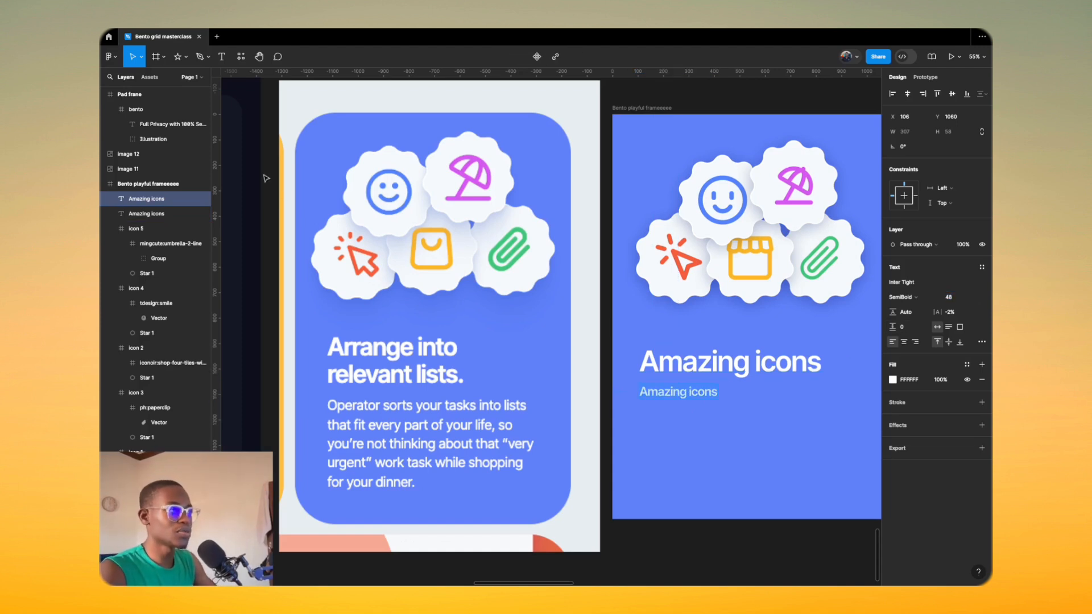
left_click(241, 56)
type("Ic")
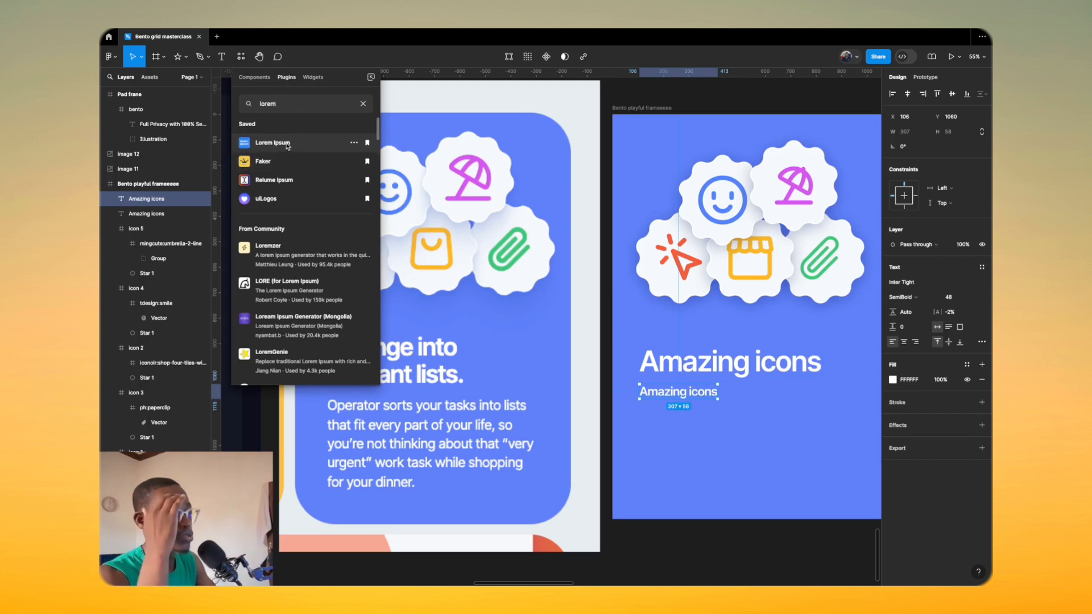
left_click(287, 147)
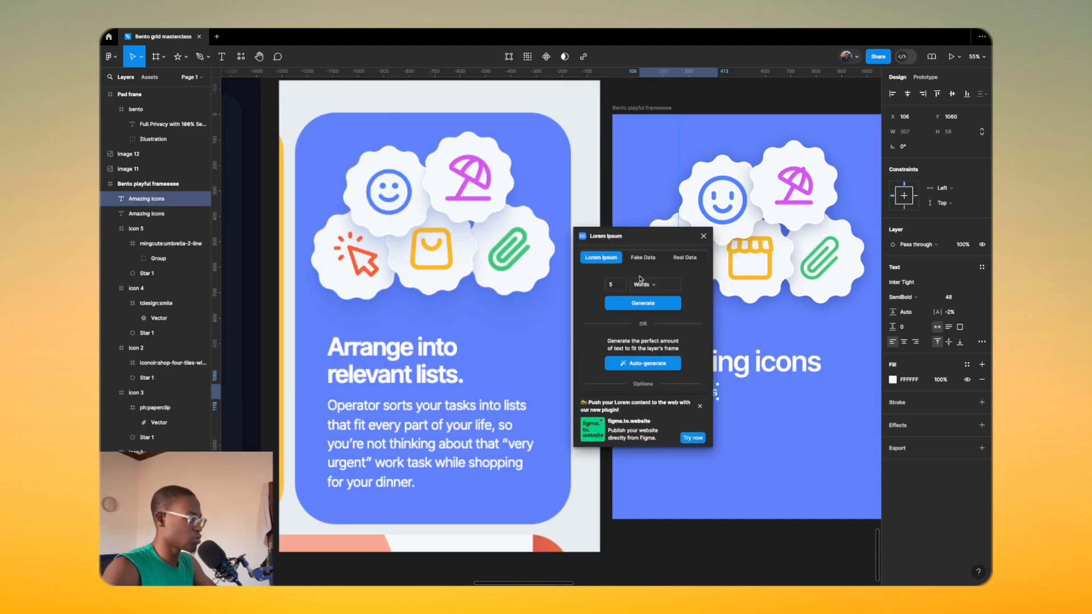
left_click(622, 287)
key("BackSpace")
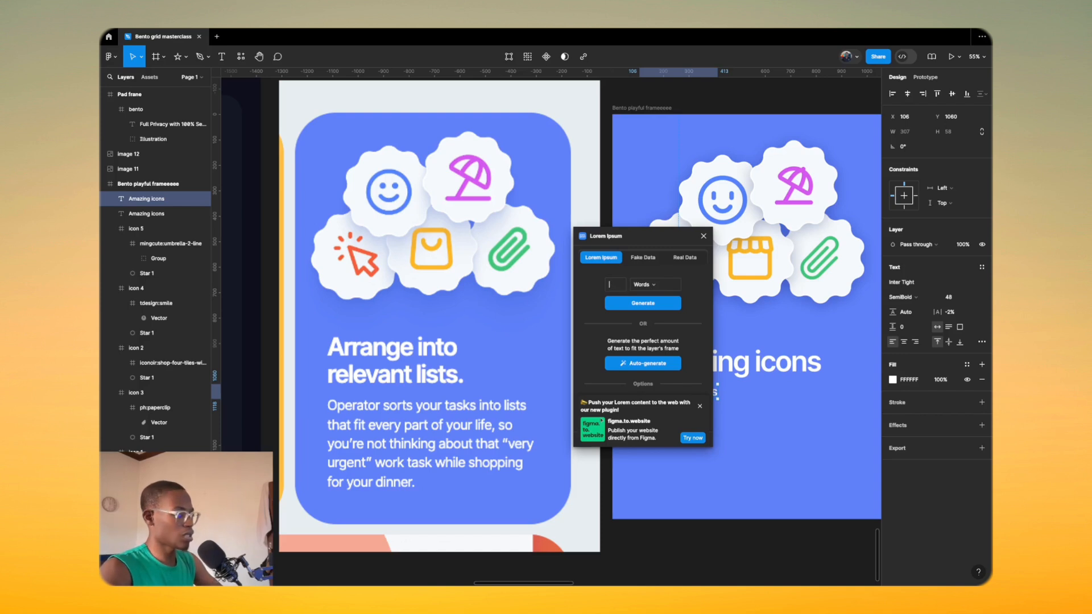
type("1")
left_click(645, 286)
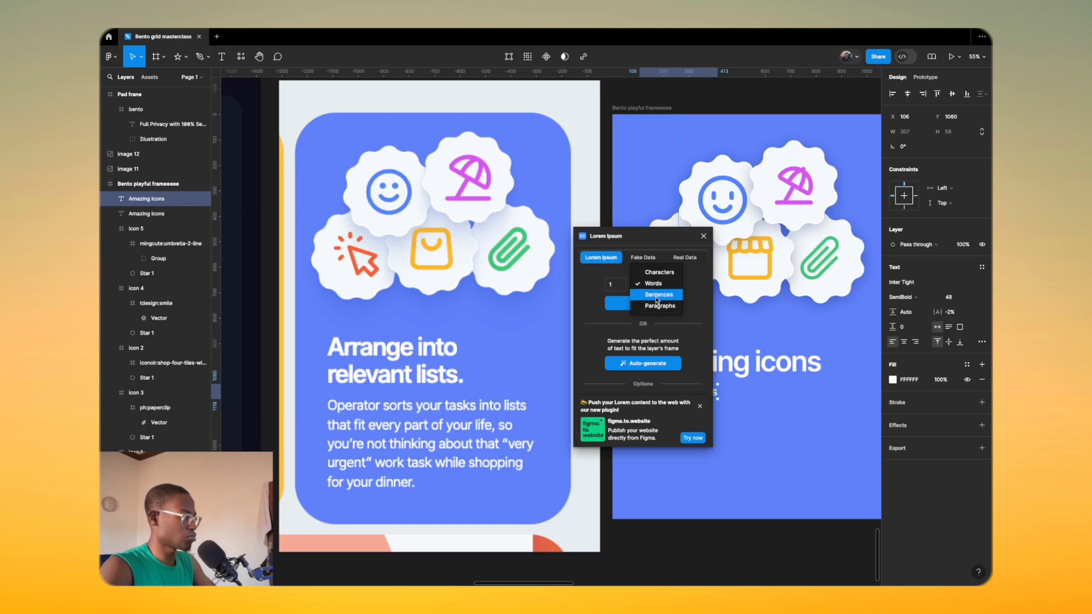
left_click(657, 295)
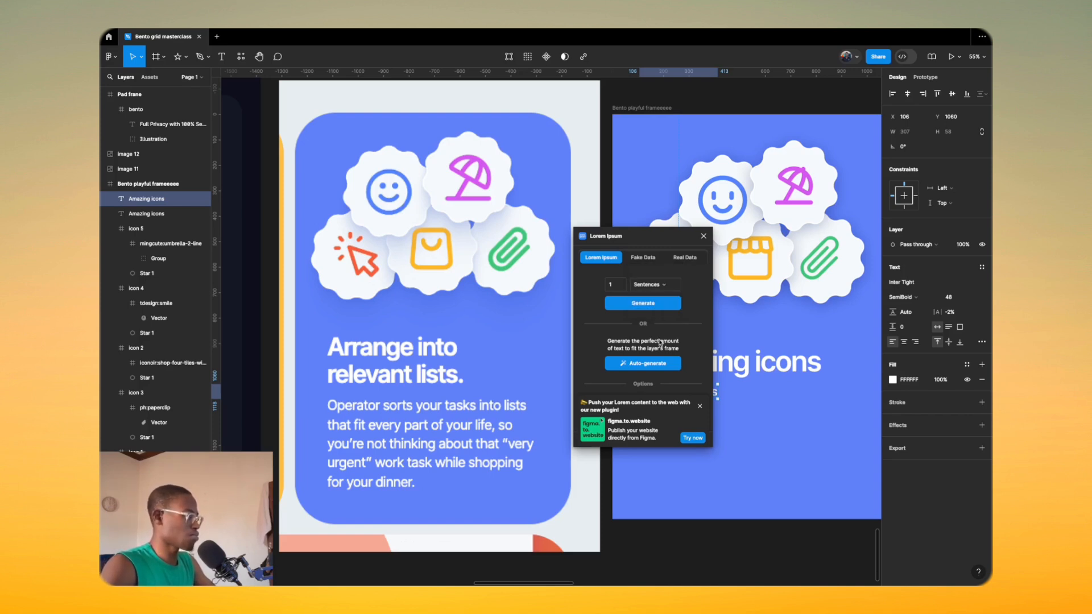
Step: Enlarge the smaller text's box to 856 × 308 and auto-generate placeholder text to fit it
scroll(756, 353, "down", 10)
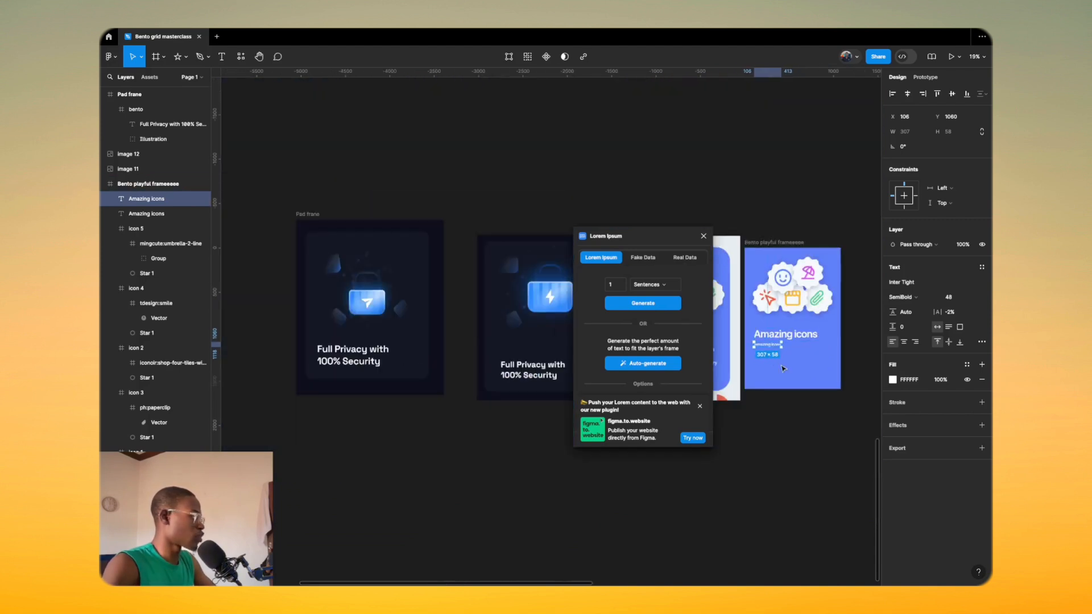
left_click_drag(755, 341, 802, 362)
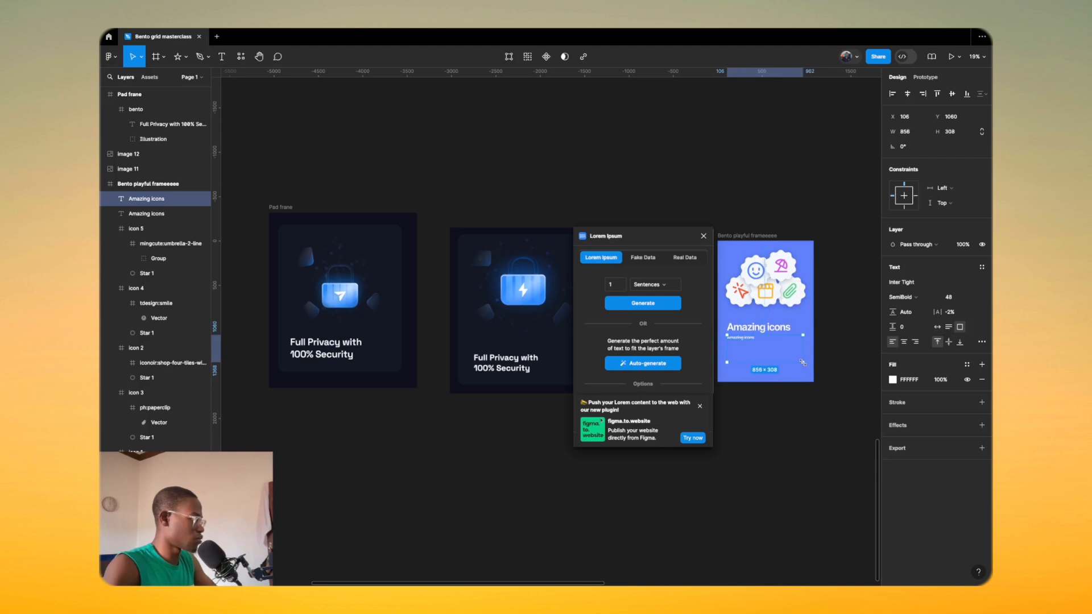
left_click(642, 363)
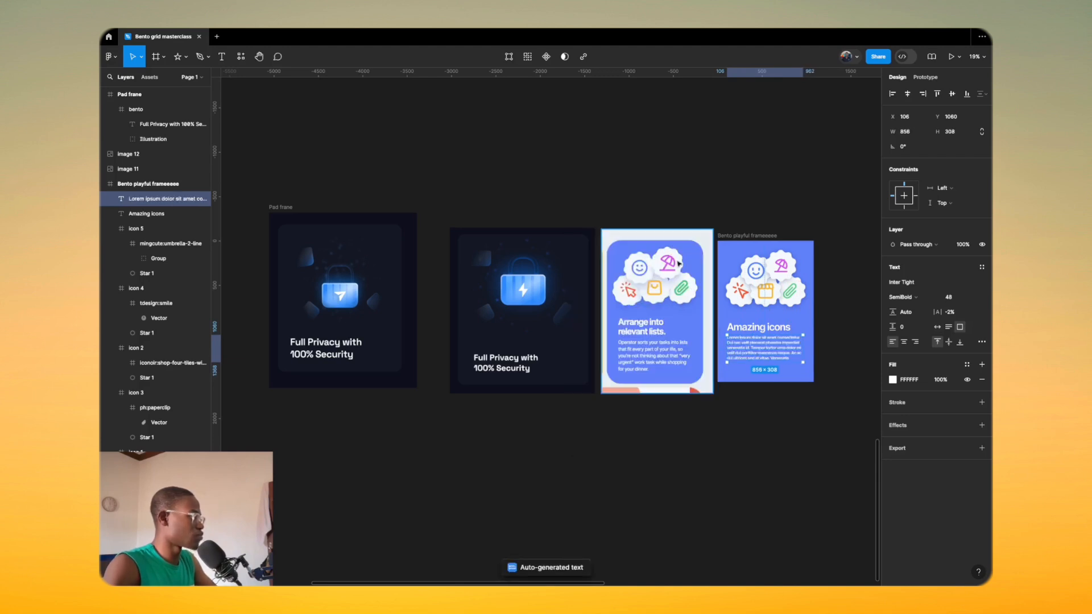
Step: Set the placeholder paragraph's line height to 66
scroll(772, 369, "up", 5)
scroll(829, 357, "up", 3)
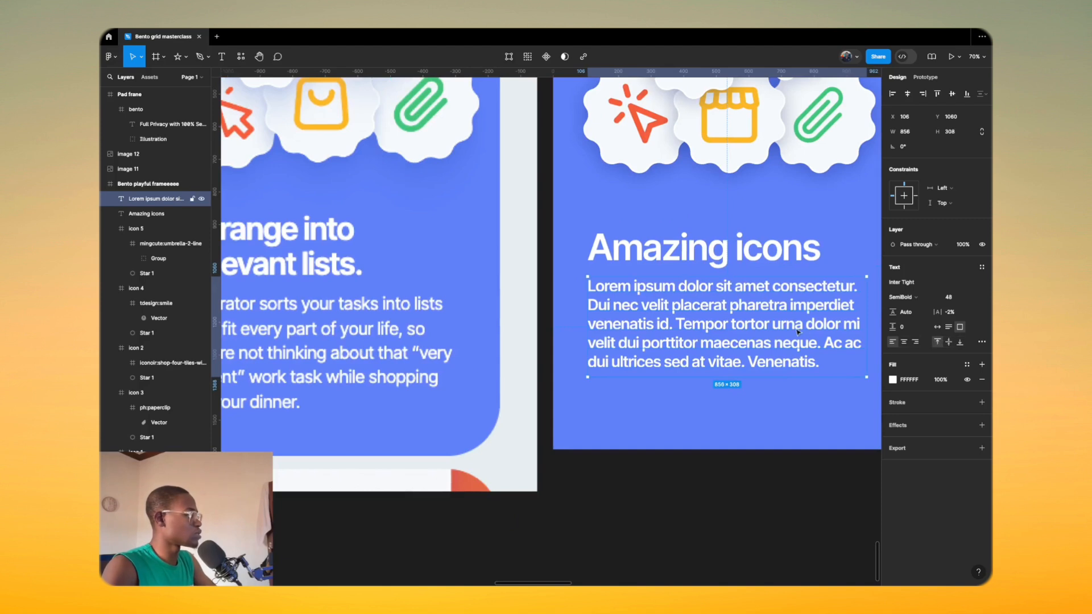
scroll(722, 320, "down", 3)
left_click(905, 317)
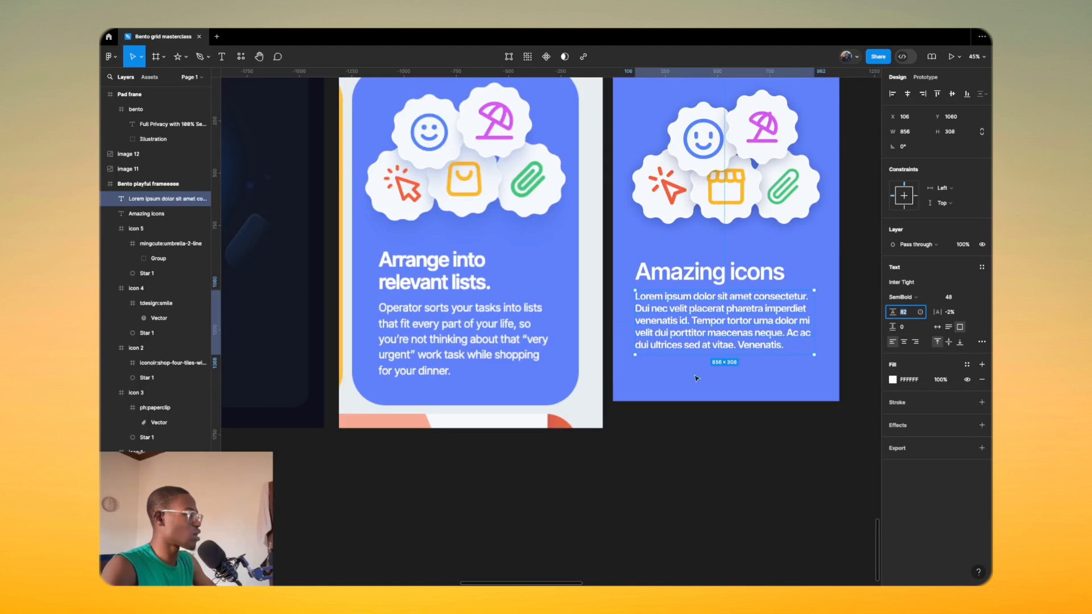
left_click(695, 436)
left_click(726, 347)
left_click(913, 314)
type("74")
key("Return")
type("66")
key("Return")
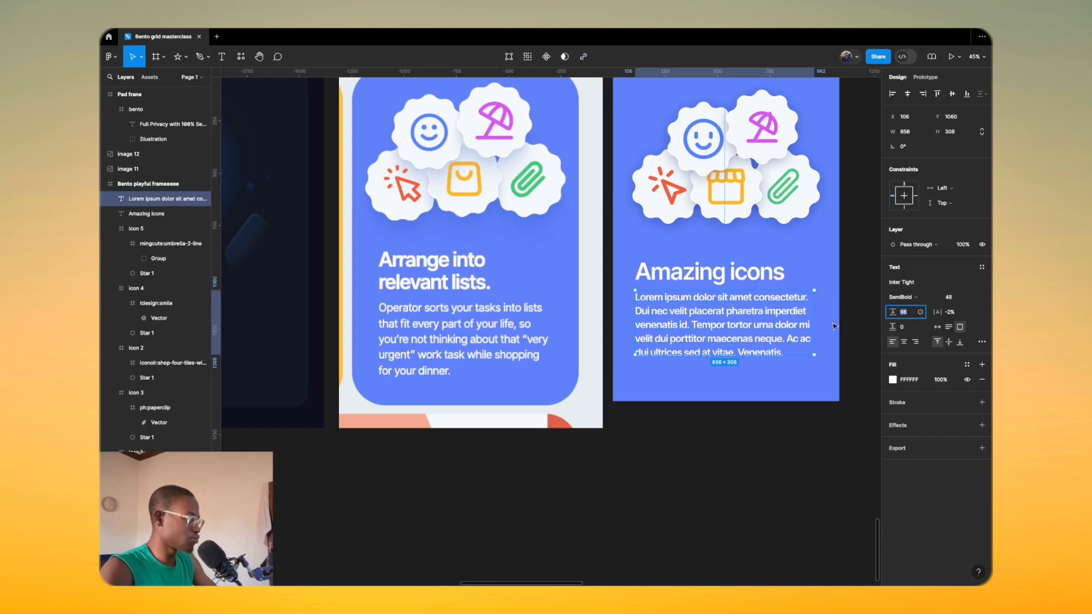
Step: Set the vertical spacing between the heading and paragraph to 24 and wrap both in an auto layout frame
left_click(711, 273, "shift")
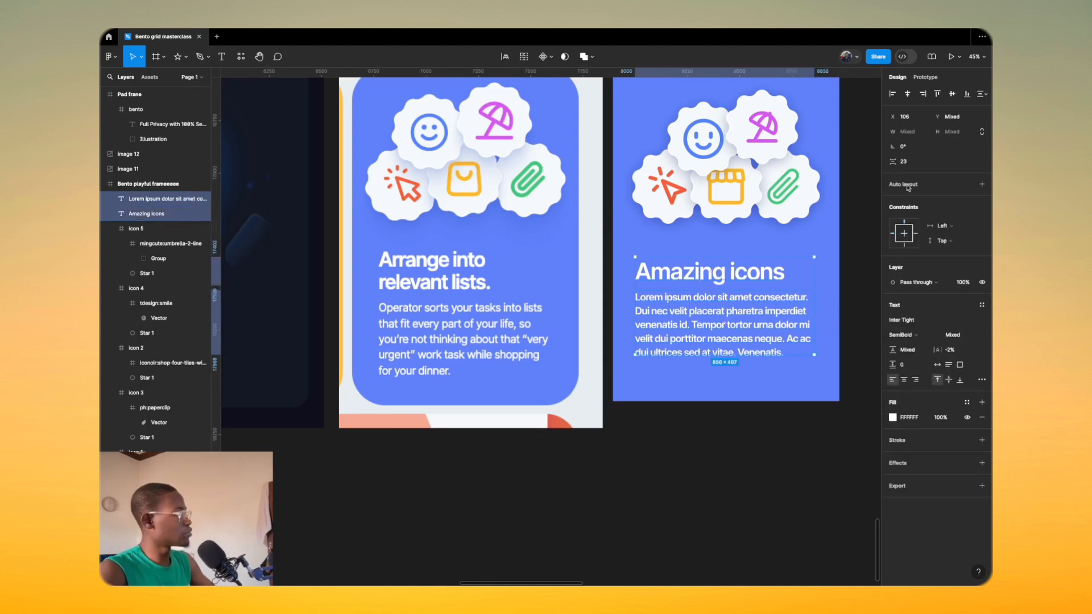
left_click(909, 162)
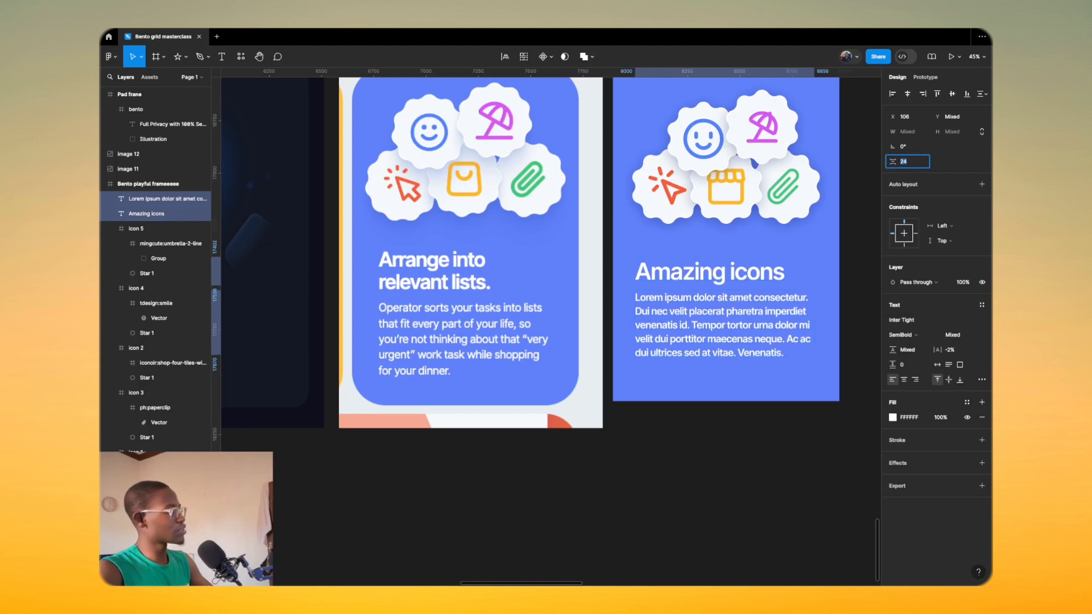
key("Up")
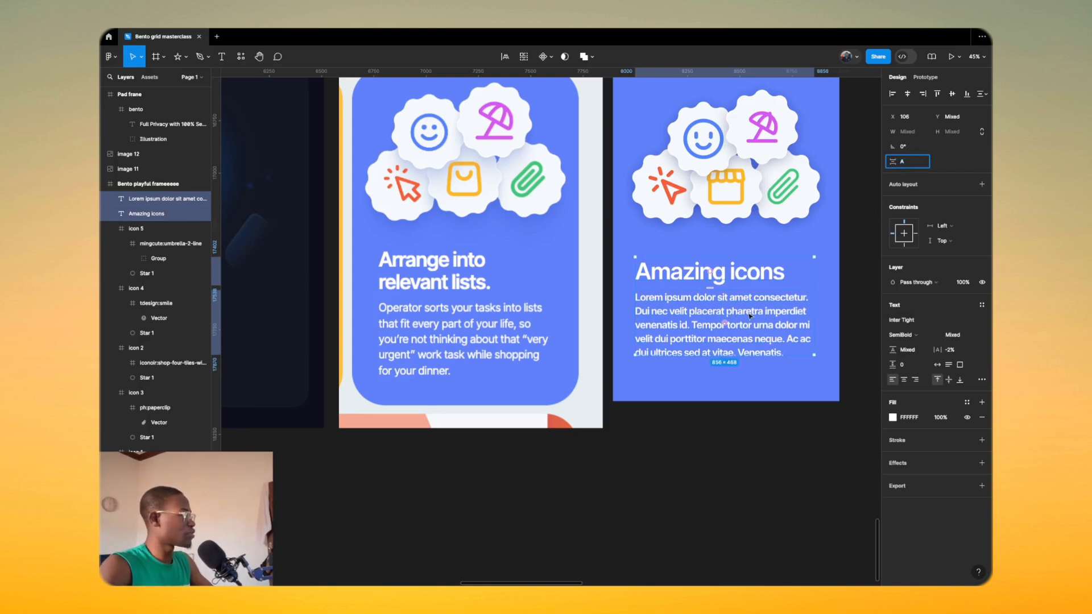
key("Return")
key("shift+a")
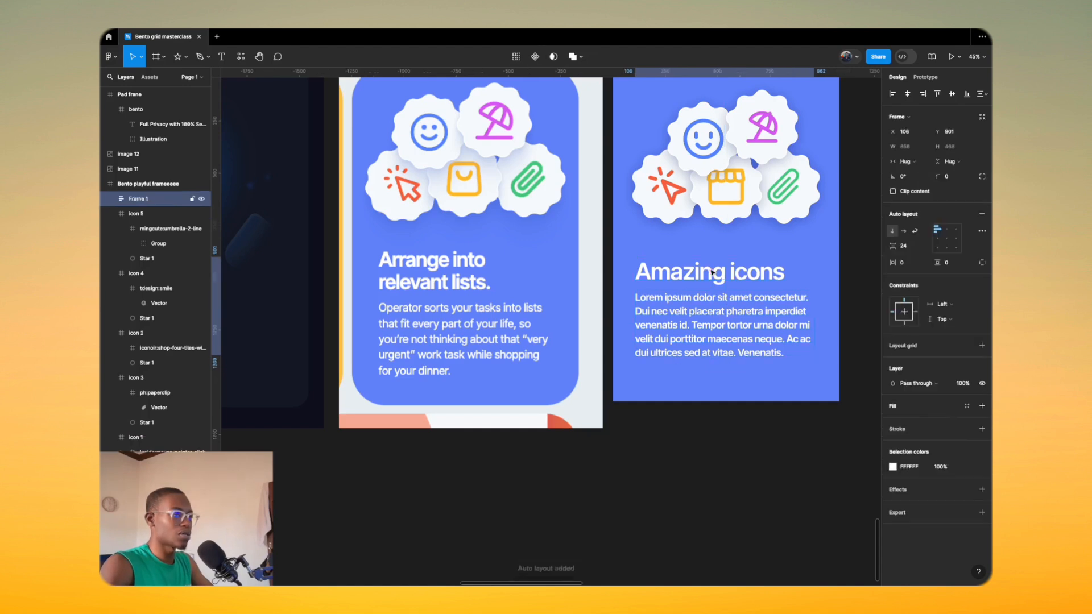
Step: Rename the auto layout frame holding the heading and paragraph as content
key("super+r")
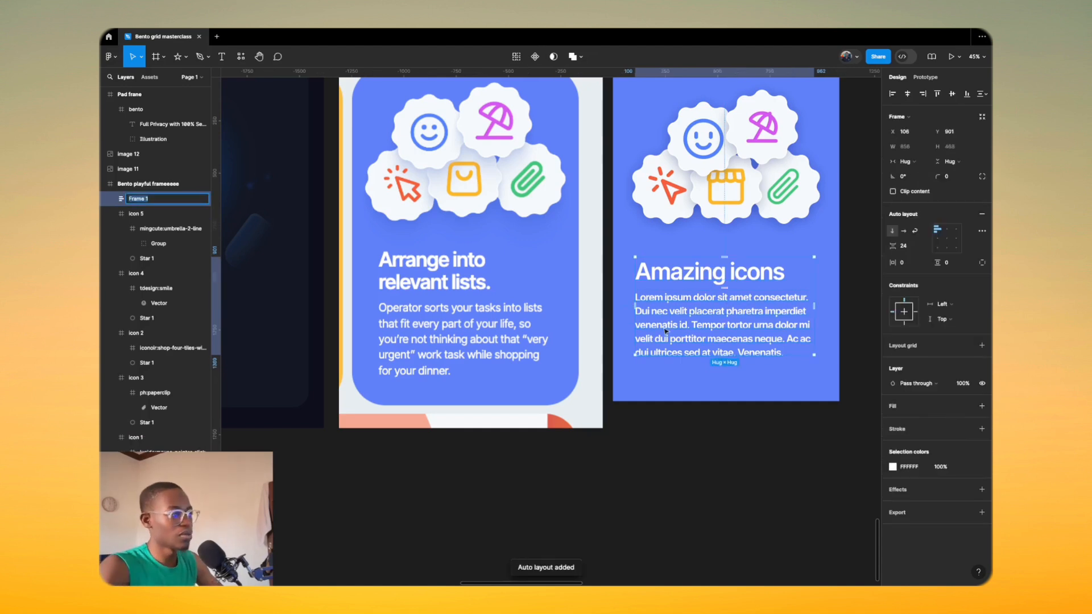
type("con")
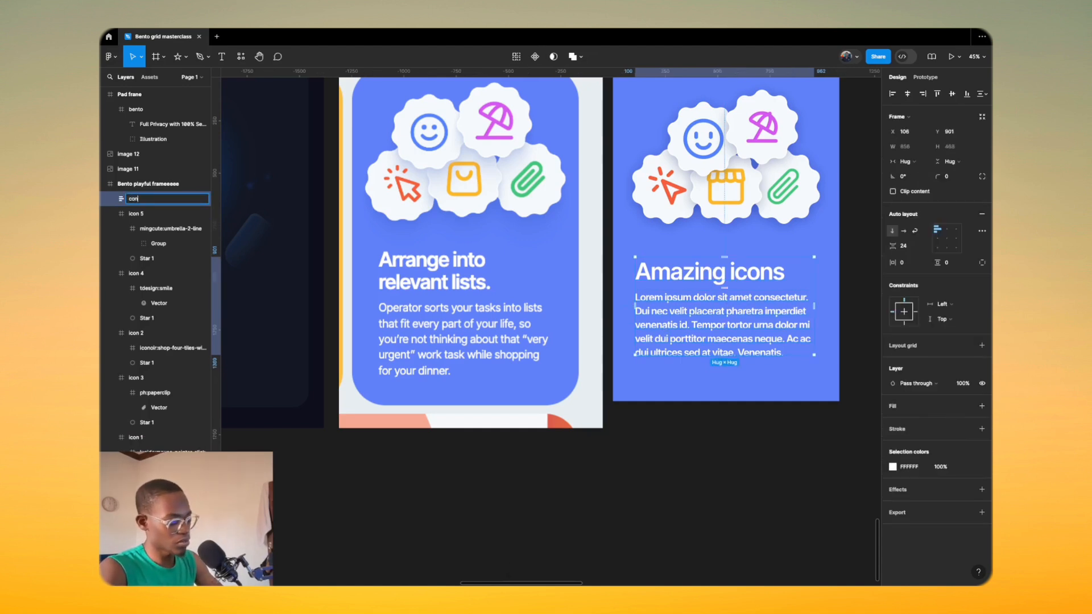
key("Return")
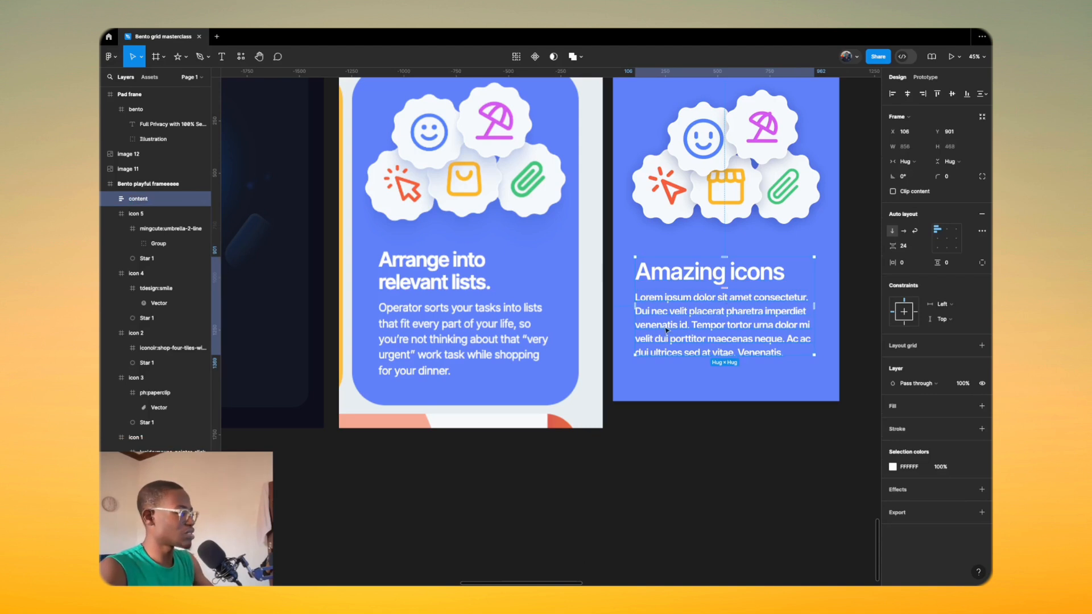
Step: Set the blue icon card's corner radius to 56
scroll(675, 196, "down", 3)
left_click(674, 196)
left_click(948, 163)
type("8")
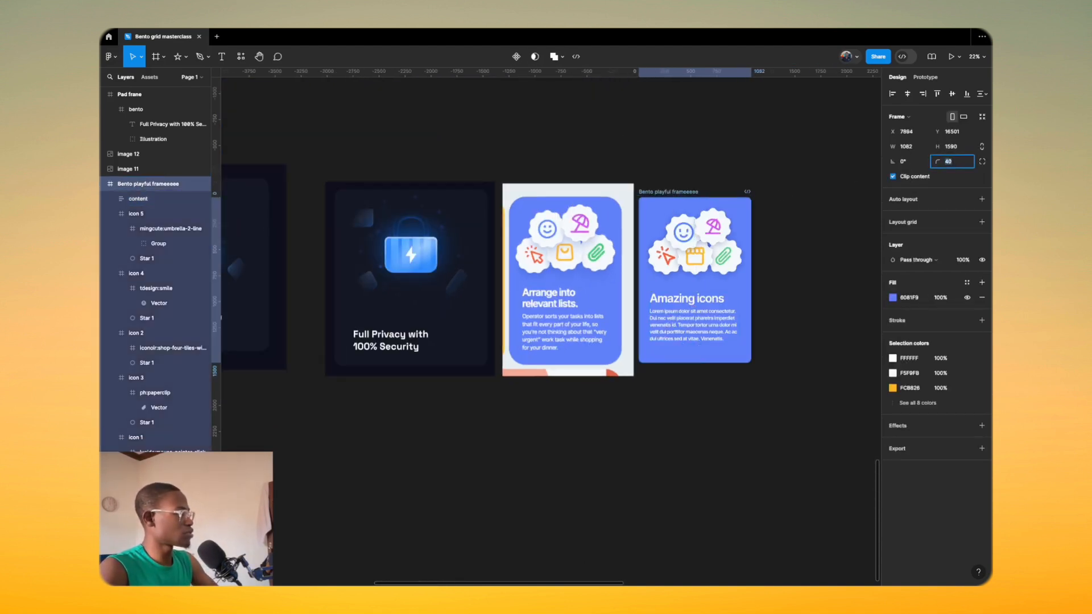
type("128")
key("Return")
type("128")
key("Return")
type("56")
key("Return")
Step: Move the blue card beside the Pad frame and draw a frame around it, about 1429 × 1975, top-aligned with the Pad frame
left_click_drag(676, 193, 330, 217)
key("f")
left_click_drag(285, 182, 433, 415)
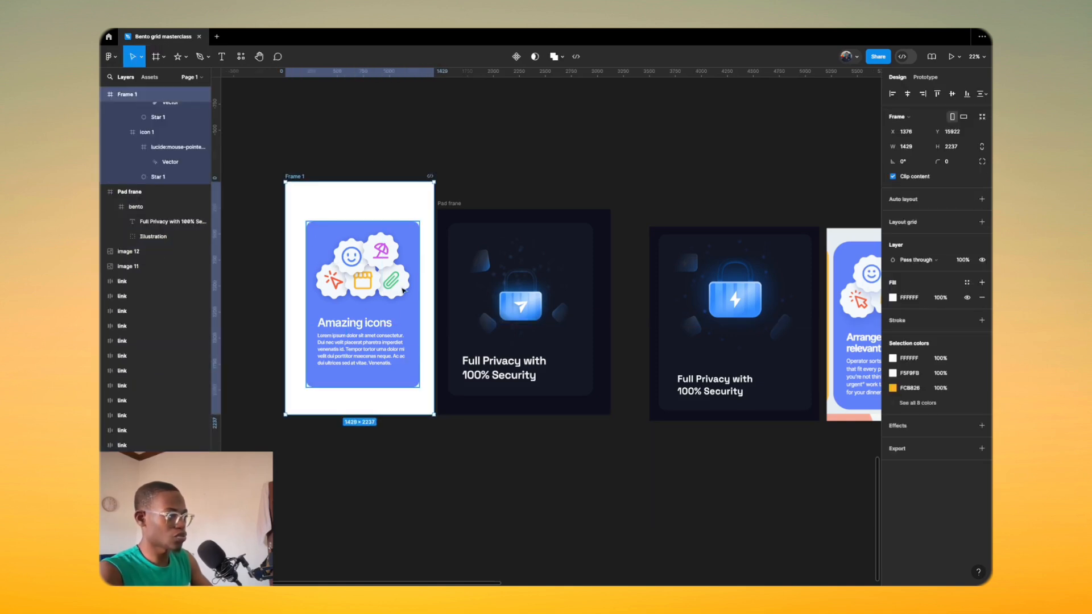
left_click_drag(406, 182, 406, 209)
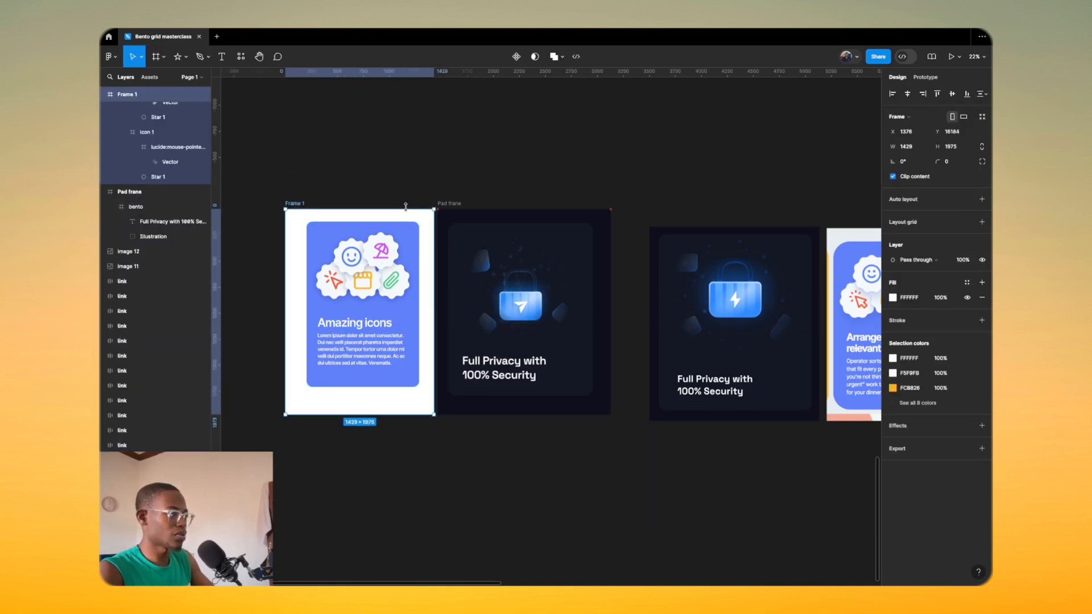
Step: Center the blue card horizontally and vertically inside its new surrounding frame
left_click(387, 267)
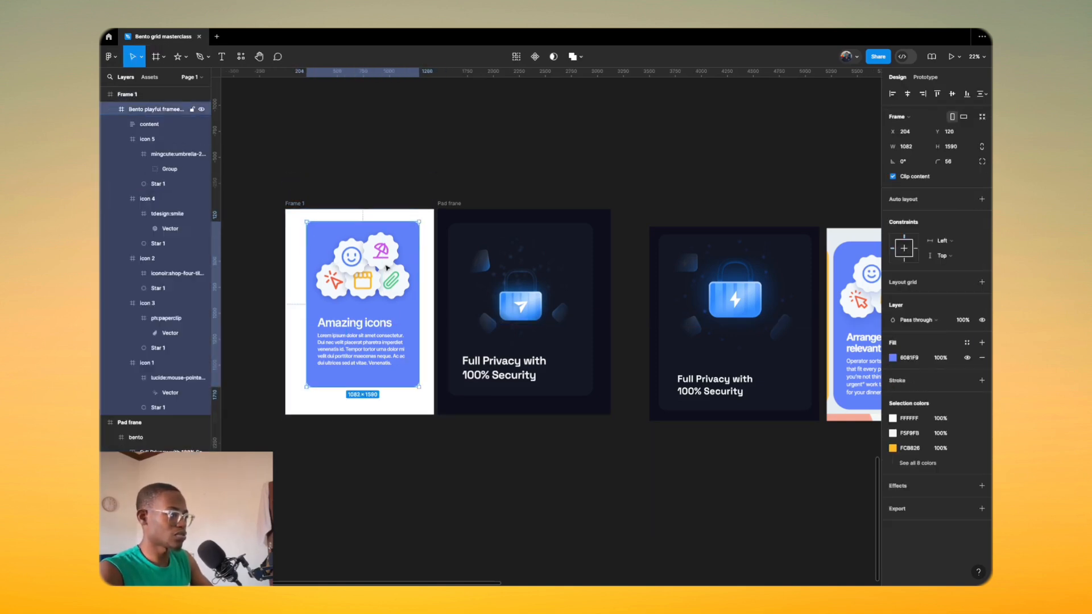
left_click(907, 94)
left_click(952, 94)
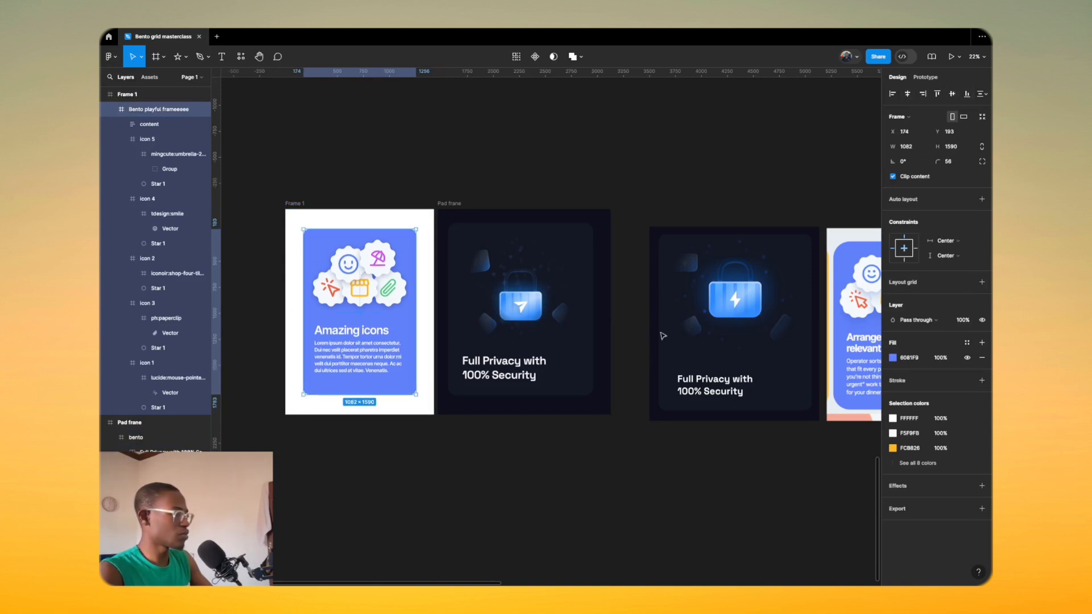
Step: Fill the surrounding frame with the pale grey E7EEF2 sampled from the background of the reference card image
left_click(295, 203)
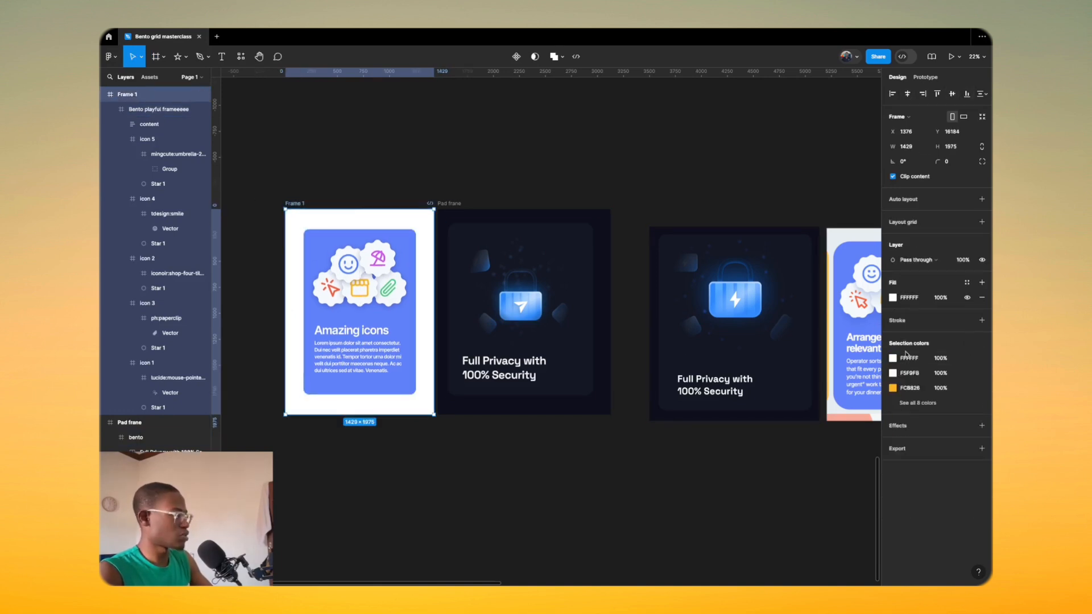
left_click(893, 297)
left_click(783, 457)
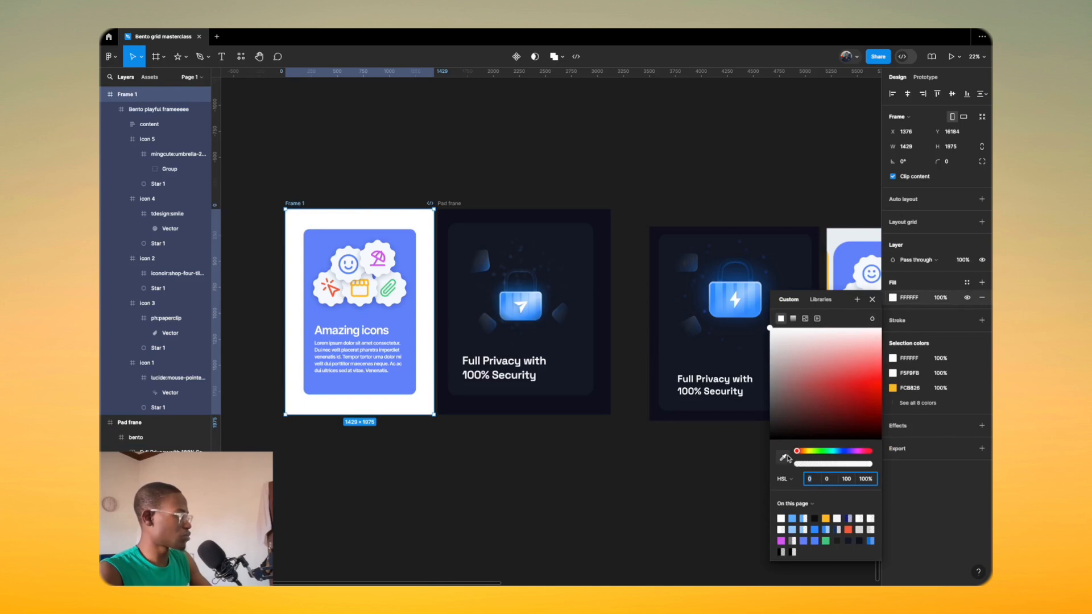
scroll(345, 298, "down", 5)
scroll(364, 279, "up", 8)
scroll(393, 222, "up", 3)
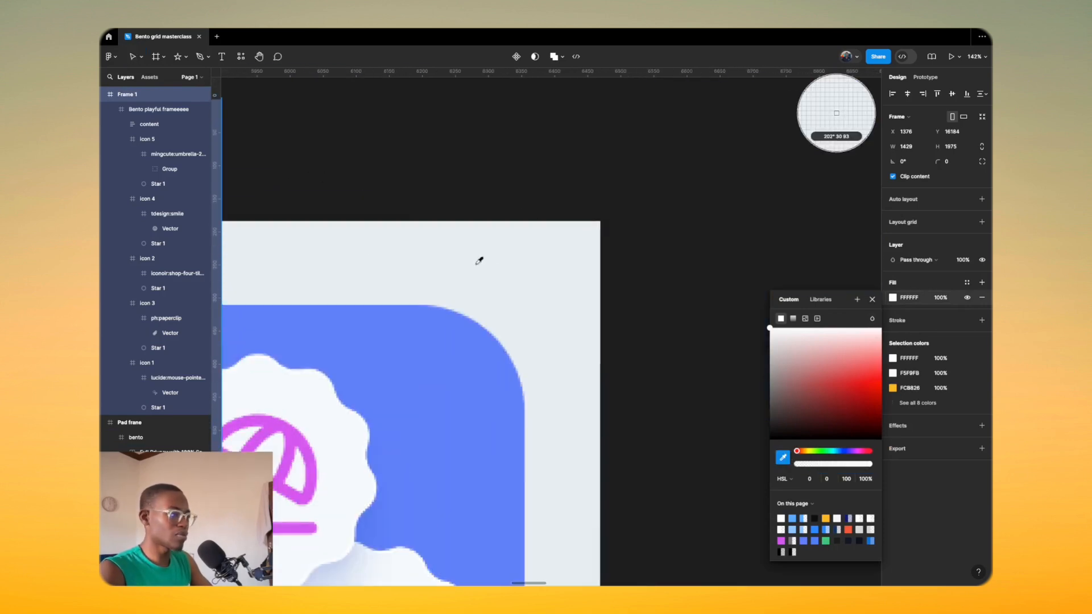
left_click(546, 261)
scroll(571, 268, "down", 10)
scroll(482, 271, "up", 15)
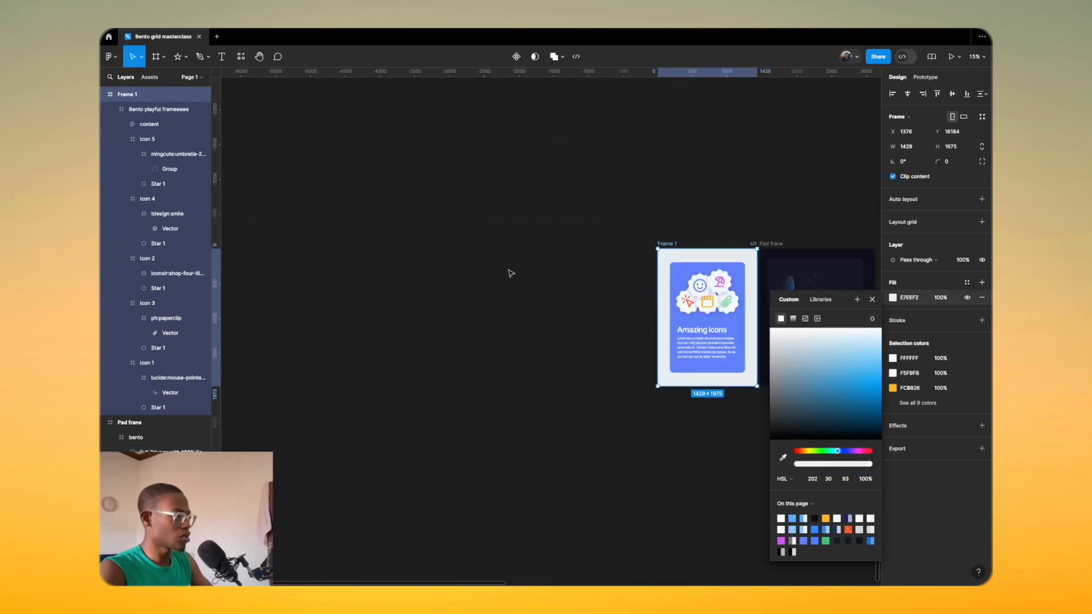
Step: Try the surrounding frame's fill at HSL lightness 100 and at 90
scroll(574, 244, "down", 4)
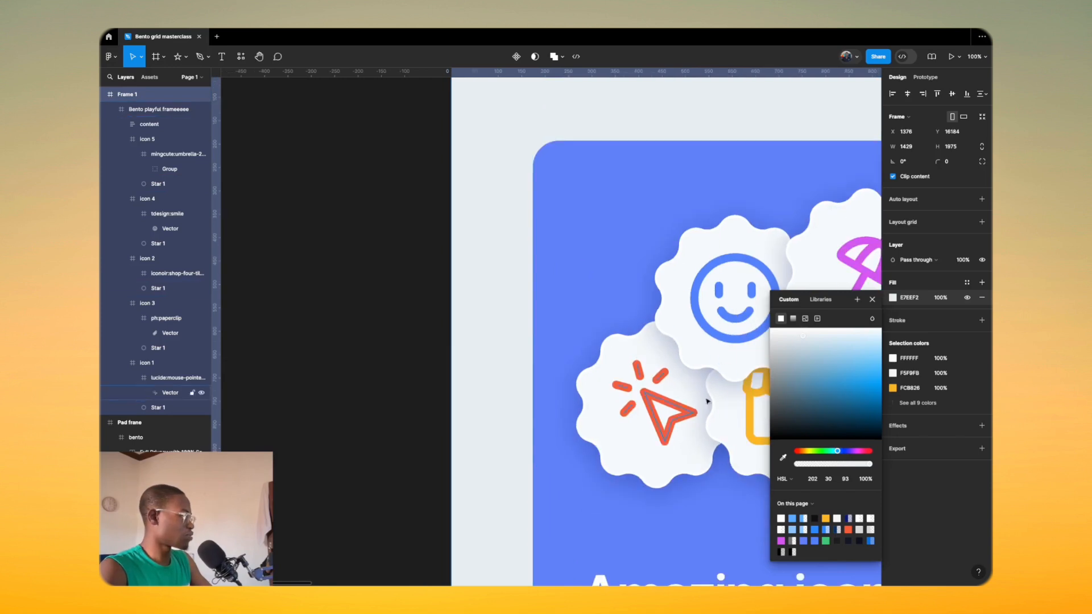
left_click(845, 479)
type("100")
key("Return")
left_click(846, 480)
type("0")
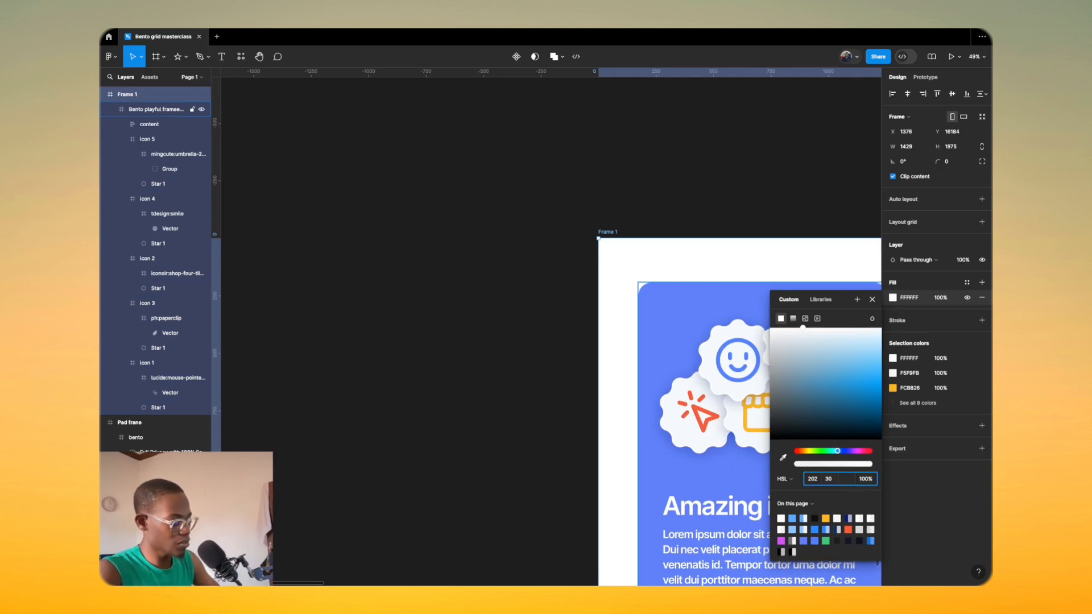
key("Return")
scroll(529, 438, "down", 5)
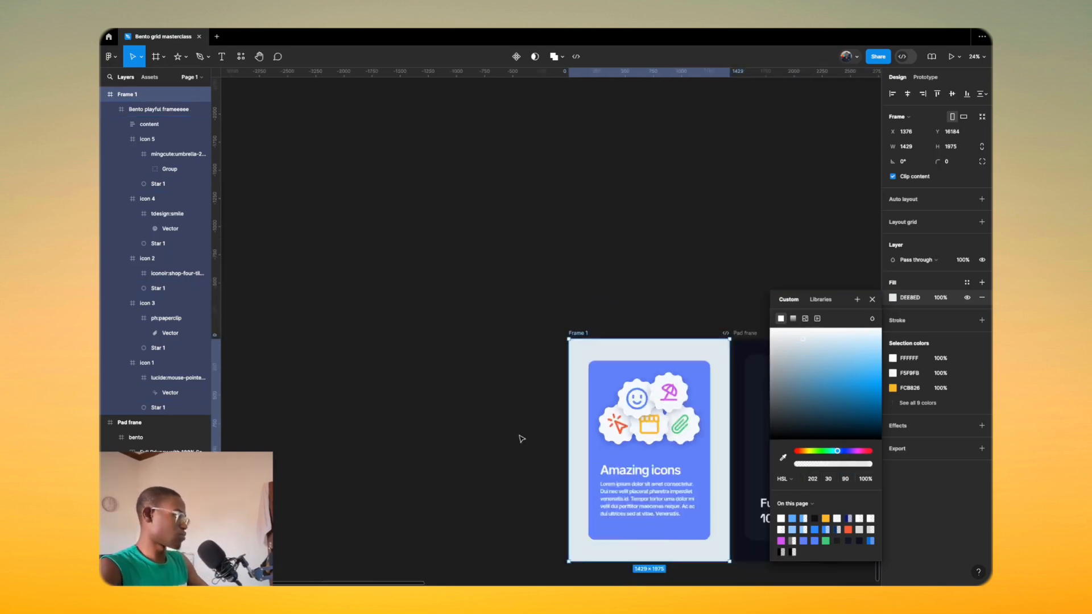
Step: Set the HSL lightness of the surrounding frame's fill to 93 and deselect the frame
scroll(578, 471, "up", 1)
left_click(846, 480)
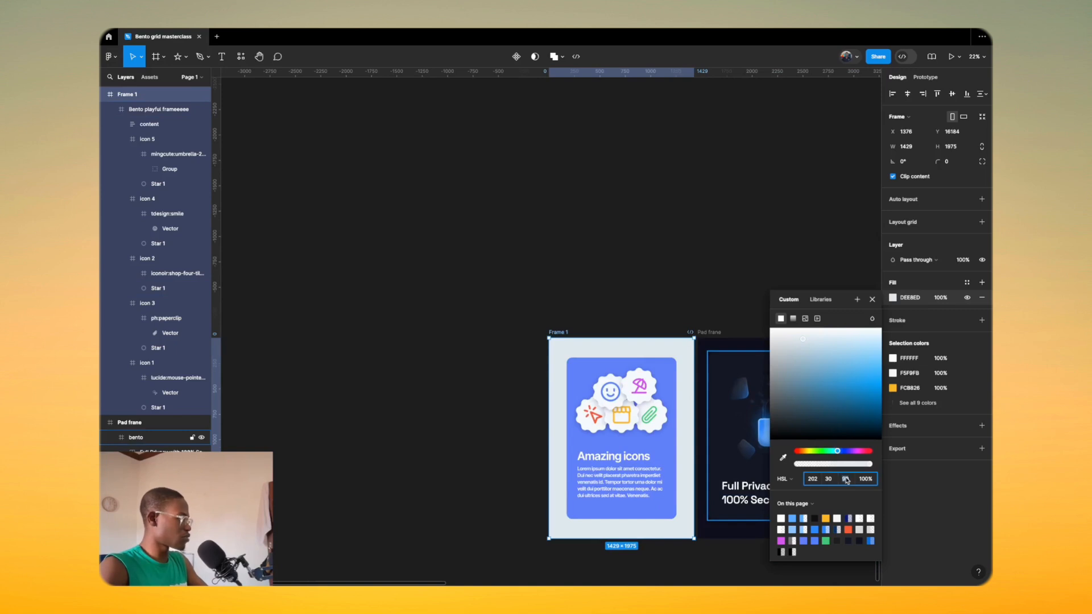
key("Down")
key("Up")
key("Up")
key("Up")
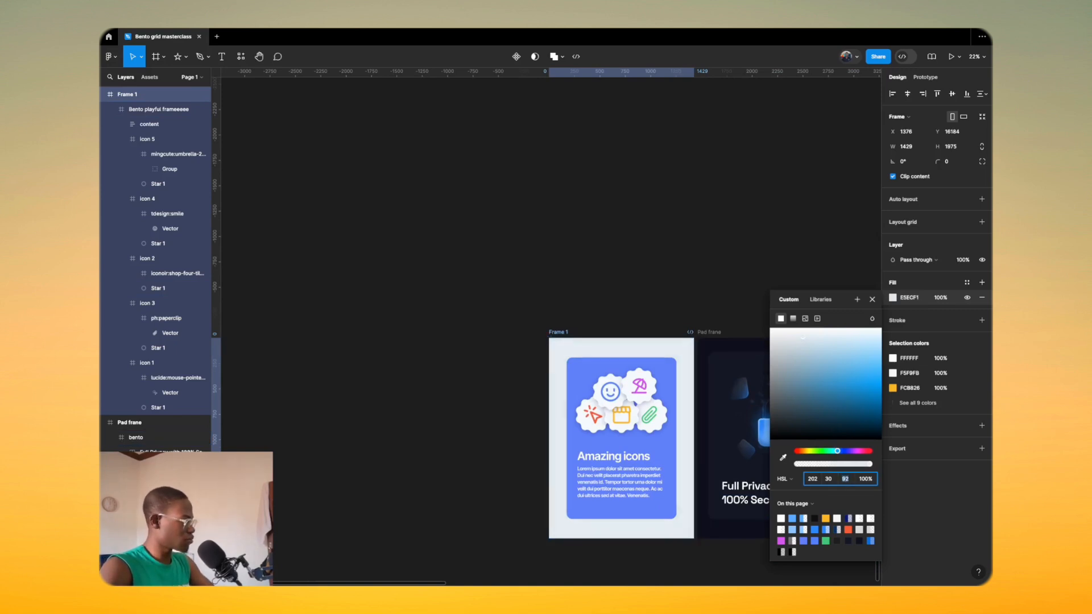
scroll(455, 344, "down", 2)
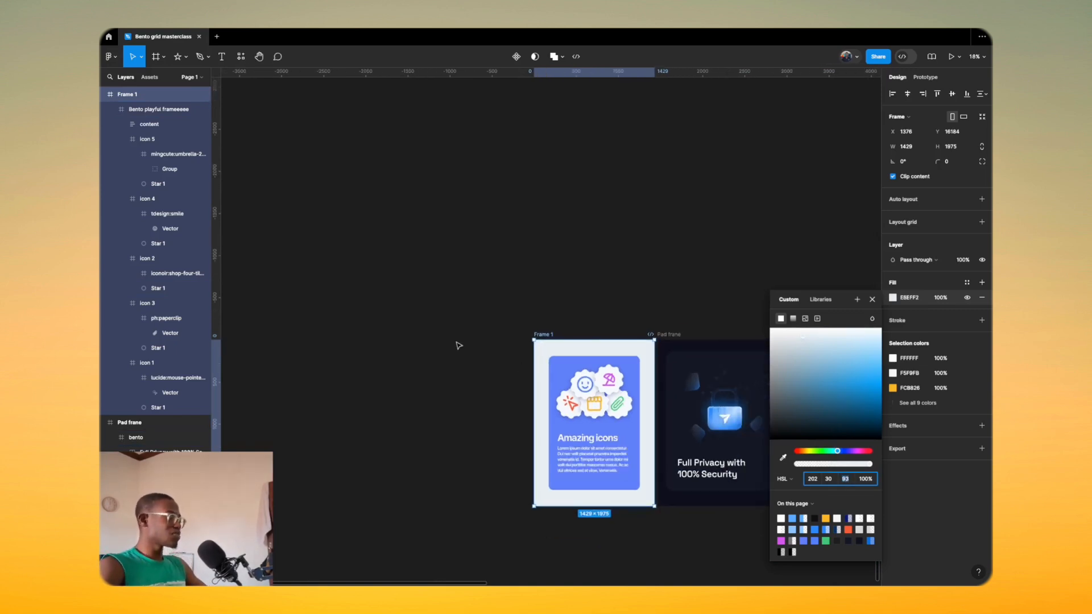
left_click(455, 344)
Step: Examine the finished icon card and padlock card up close and compare them with their reference images
scroll(691, 348, "right", 1)
scroll(692, 348, "up", 10)
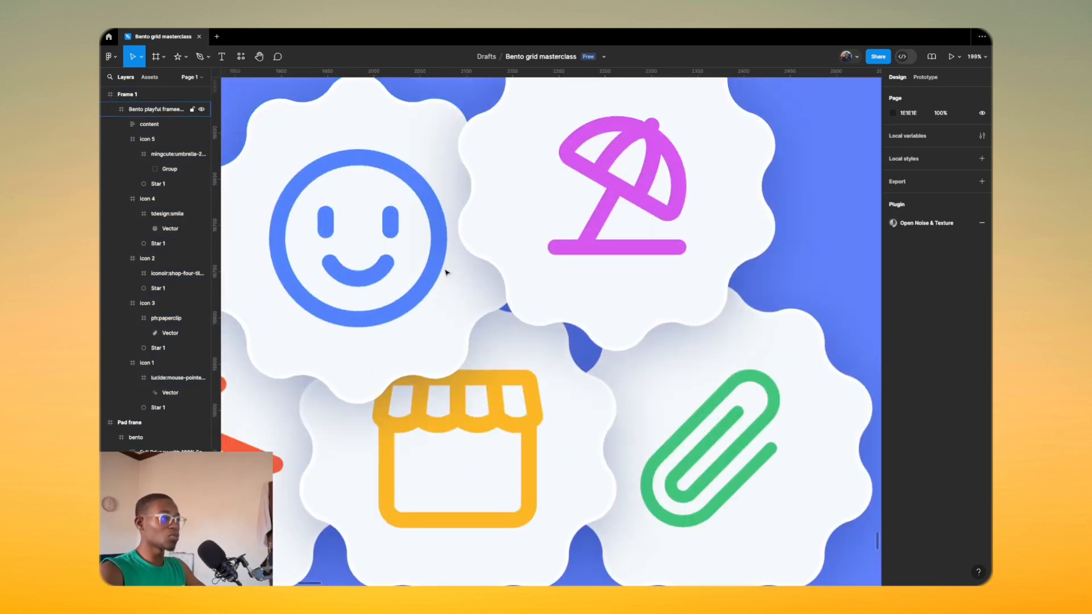
scroll(370, 313, "down", 10)
scroll(508, 306, "up", 3)
scroll(642, 350, "up", 5)
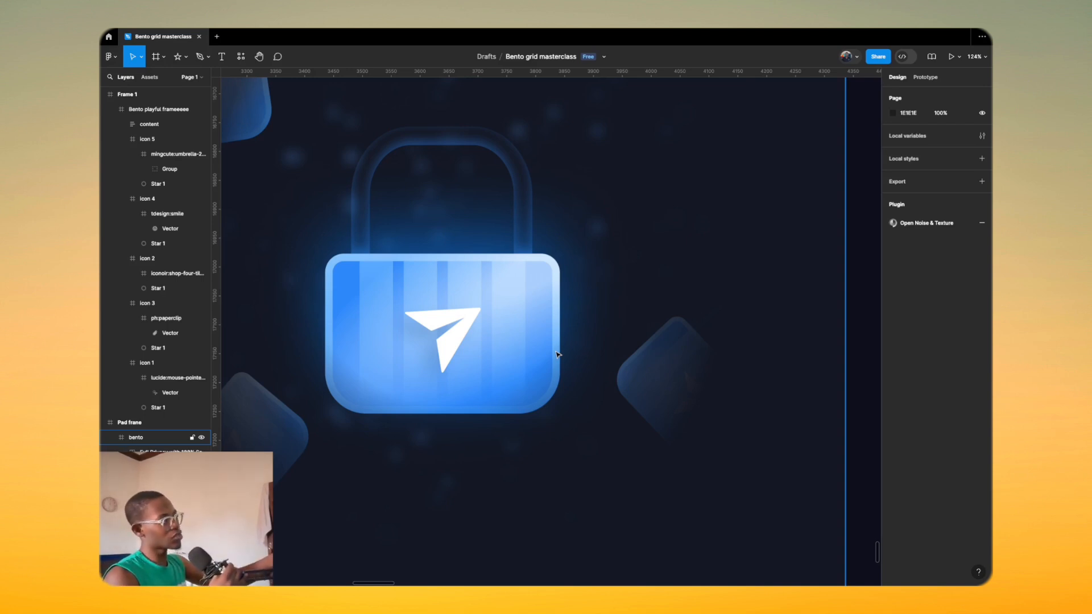
scroll(554, 341, "down", 5)
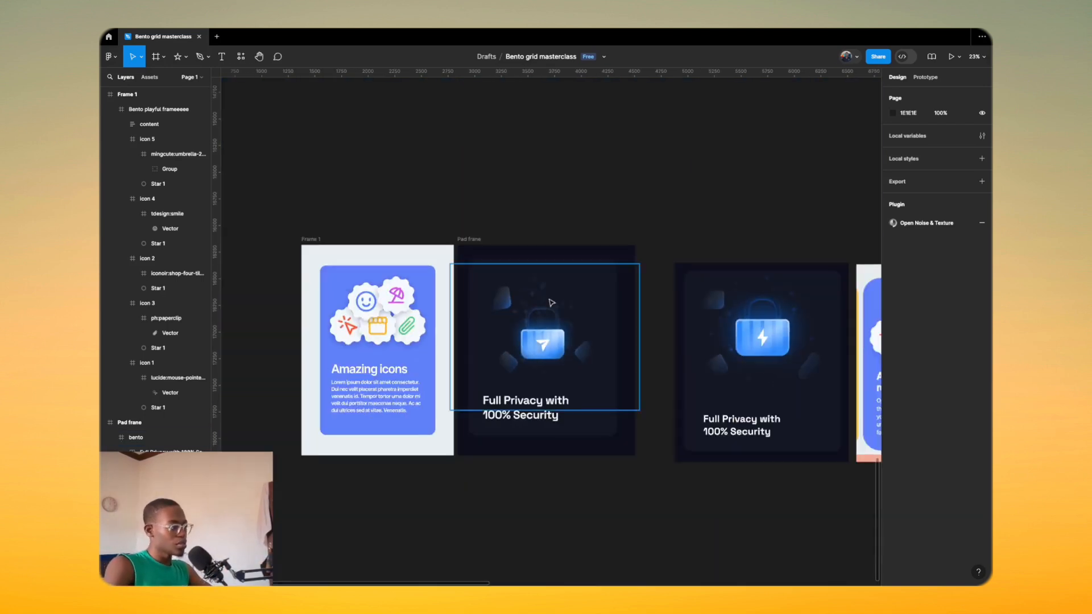
scroll(550, 326, "up", 3)
scroll(550, 326, "down", 10)
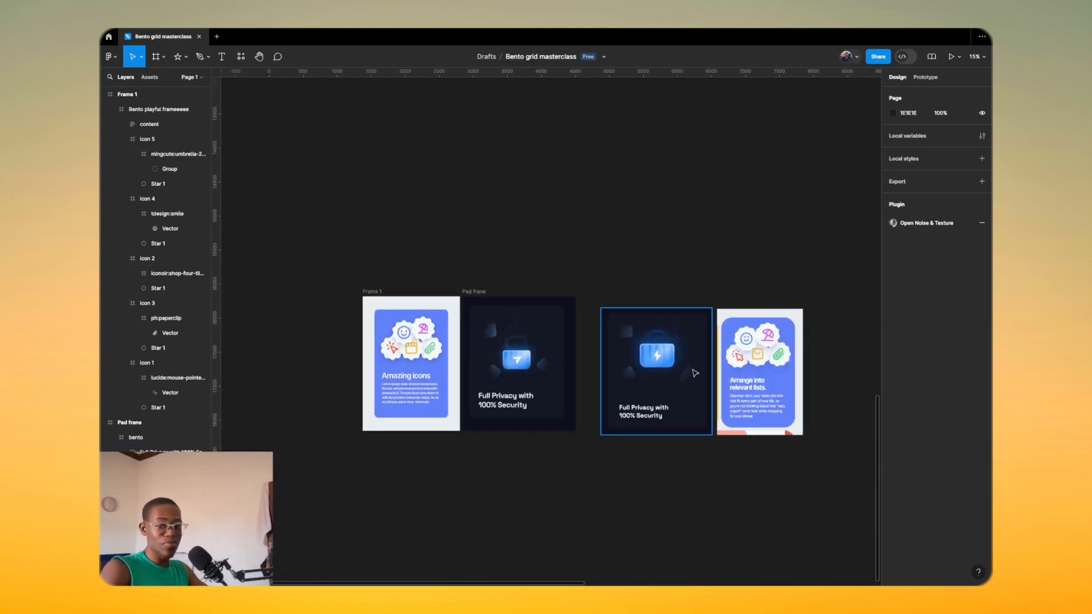
scroll(453, 413, "up", 3)
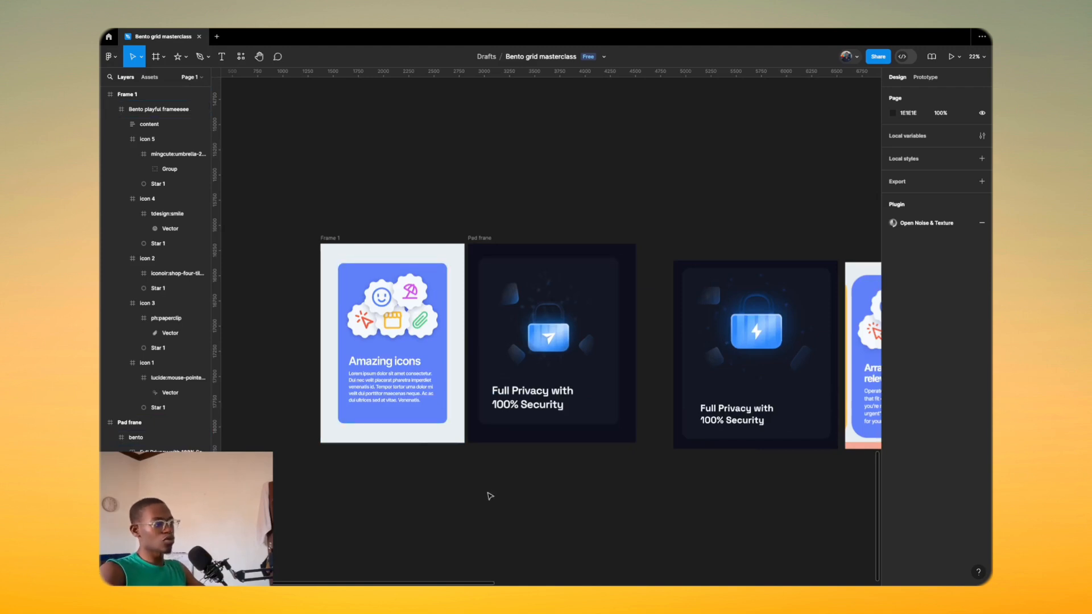
Step: Examine the onepagelove.com/honk bento reference, especially the sticker icons on the Just Honk card and the Join Honk banner
scroll(558, 480, "down", 5)
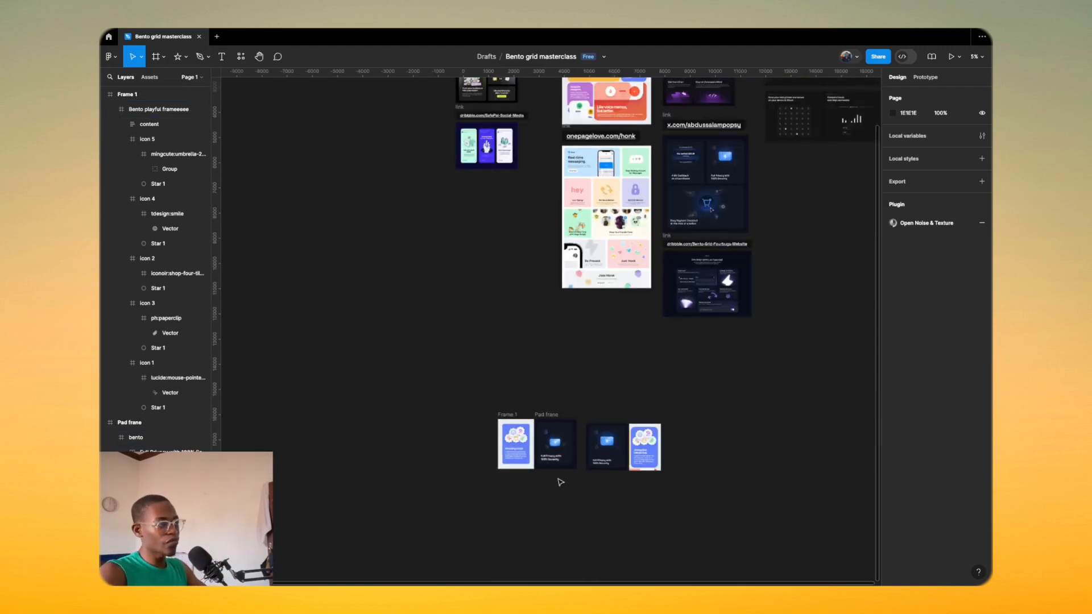
scroll(549, 341, "up", 5)
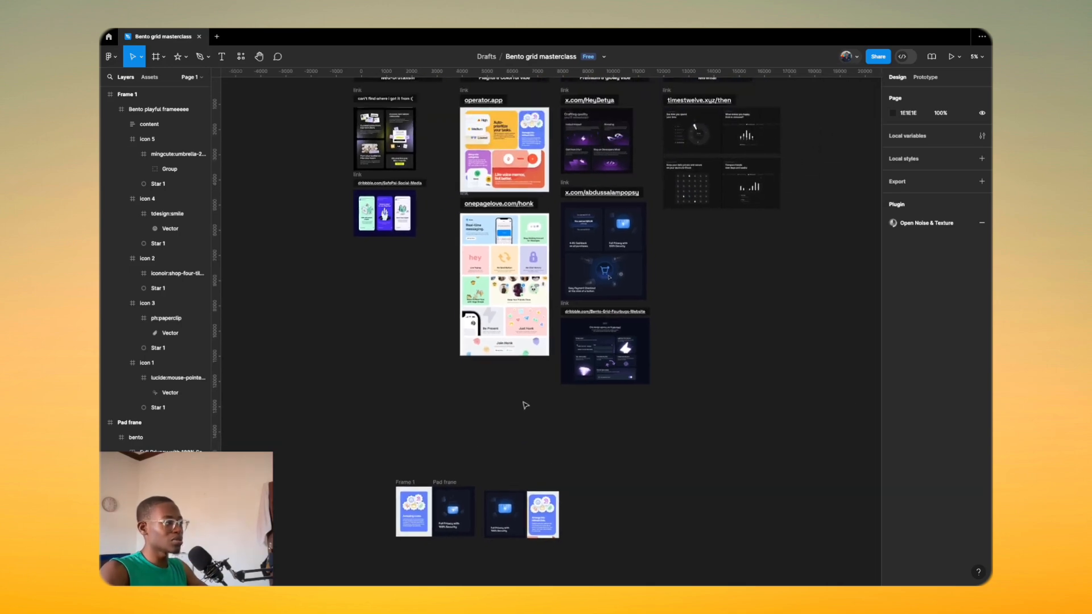
scroll(485, 409, "up", 5)
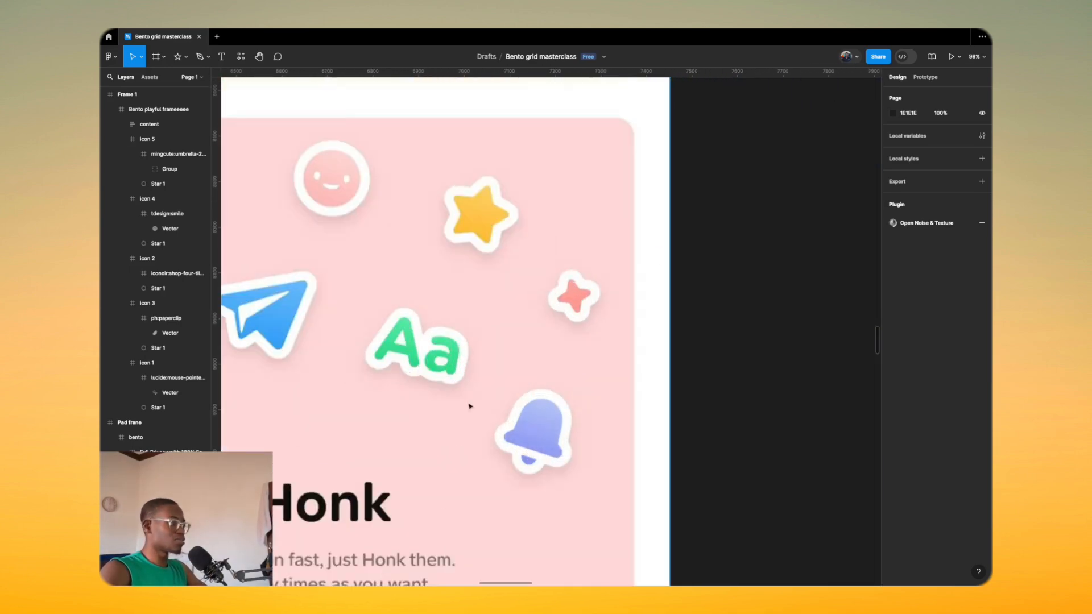
scroll(490, 408, "down", 4)
scroll(407, 304, "down", 5)
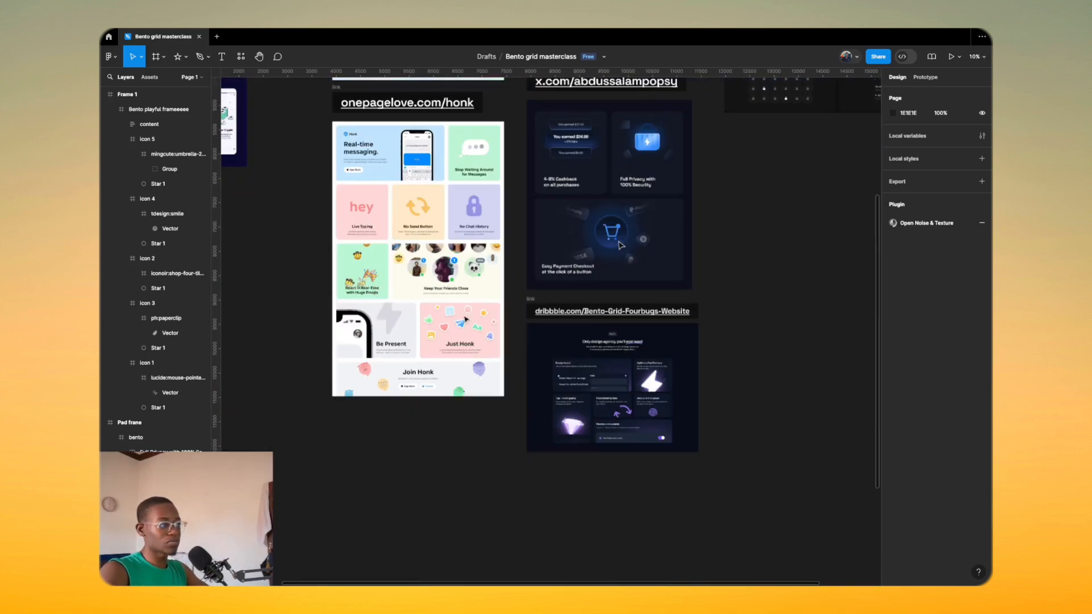
scroll(403, 348, "up", 10)
scroll(402, 348, "down", 8)
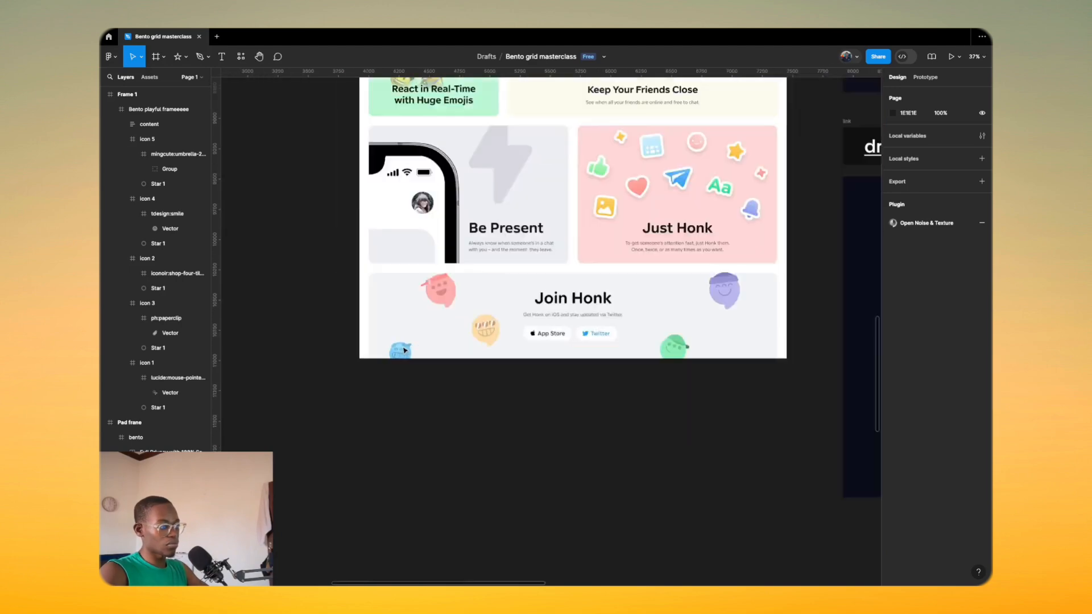
scroll(561, 342, "up", 8)
scroll(645, 402, "down", 7)
scroll(646, 403, "down", 3)
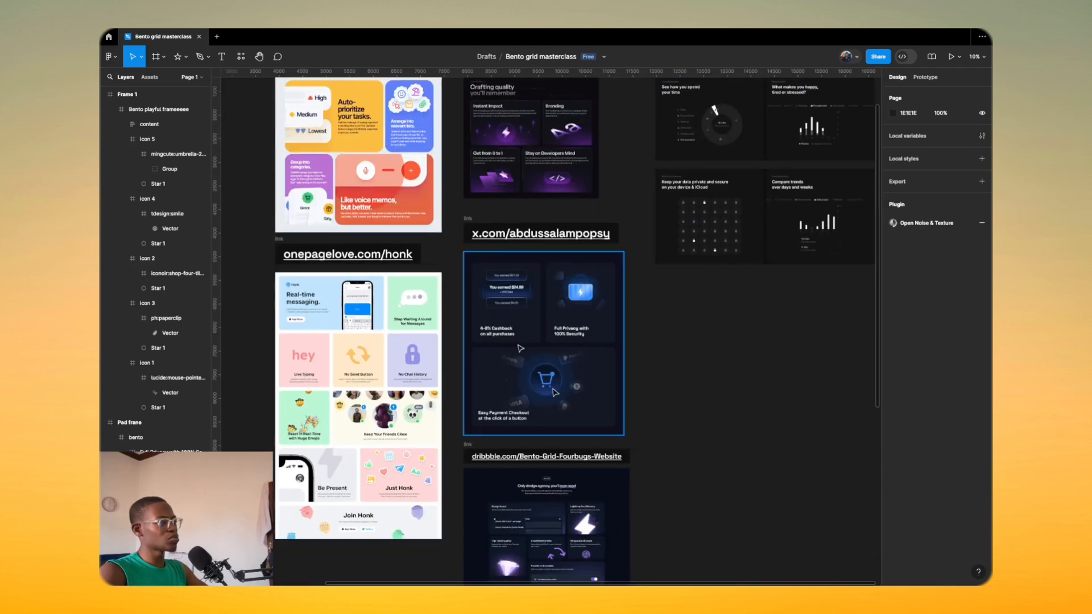
Step: Examine the purple x.com/HeyDetya card illustrations and the minimal timestwelve.xyz/then chart cards among the references
scroll(617, 459, "up", 6)
scroll(446, 292, "down", 4)
scroll(432, 392, "up", 4)
scroll(433, 392, "up", 8)
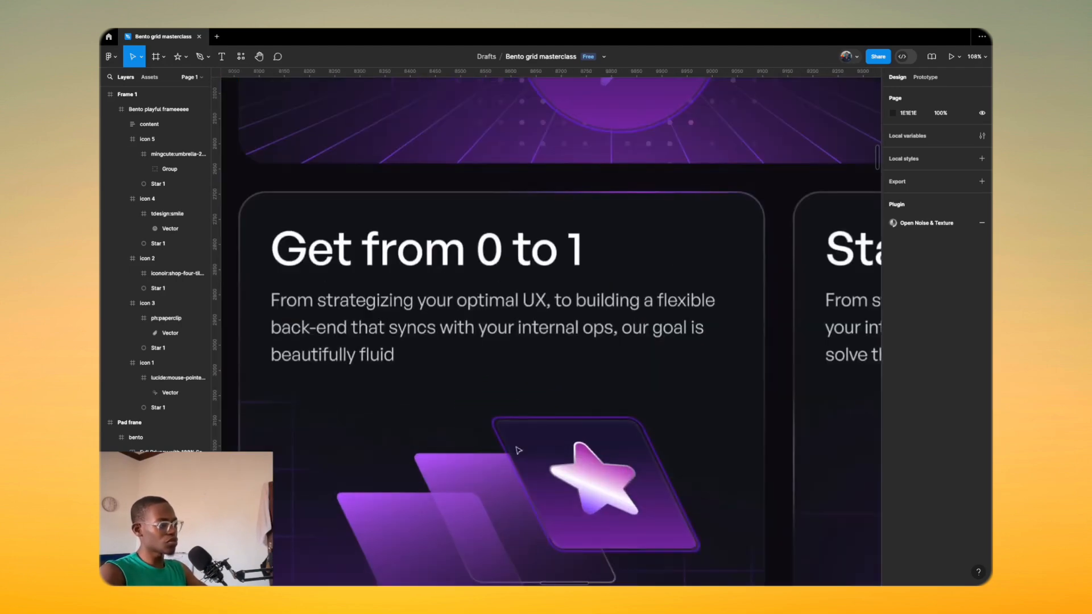
scroll(542, 458, "down", 6)
scroll(629, 162, "up", 6)
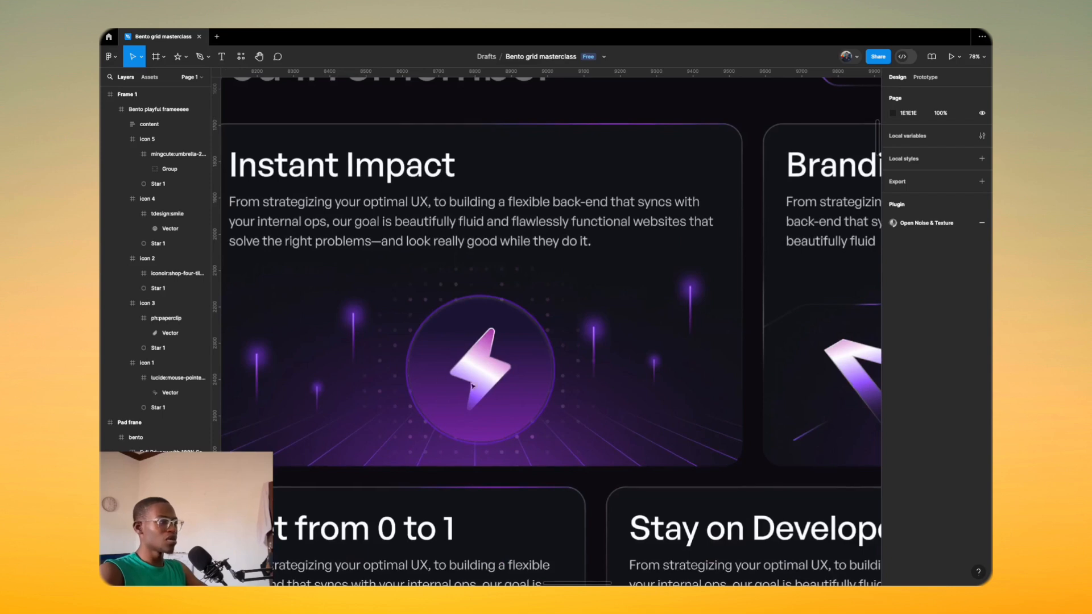
scroll(461, 386, "down", 5)
scroll(455, 385, "up", 3)
scroll(441, 384, "down", 5)
scroll(441, 383, "down", 3)
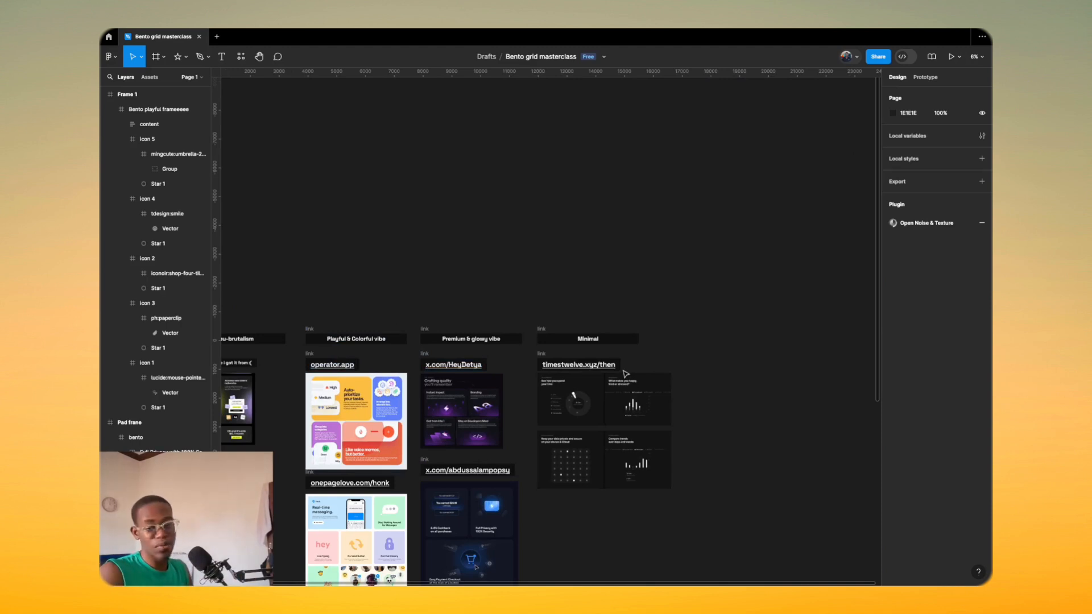
scroll(625, 373, "up", 5)
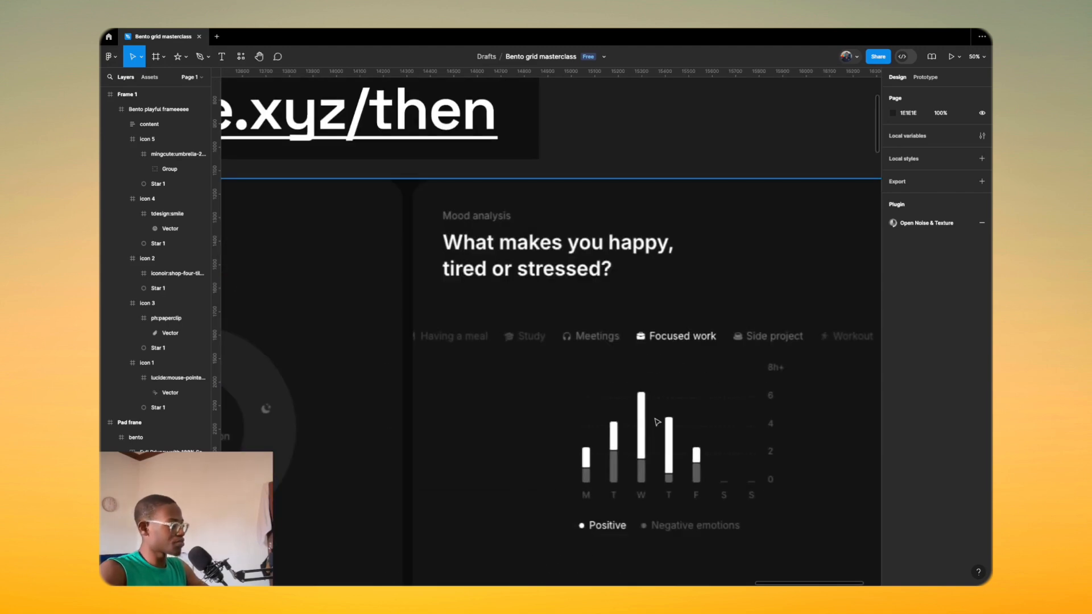
scroll(462, 427, "down", 6)
scroll(460, 434, "down", 1)
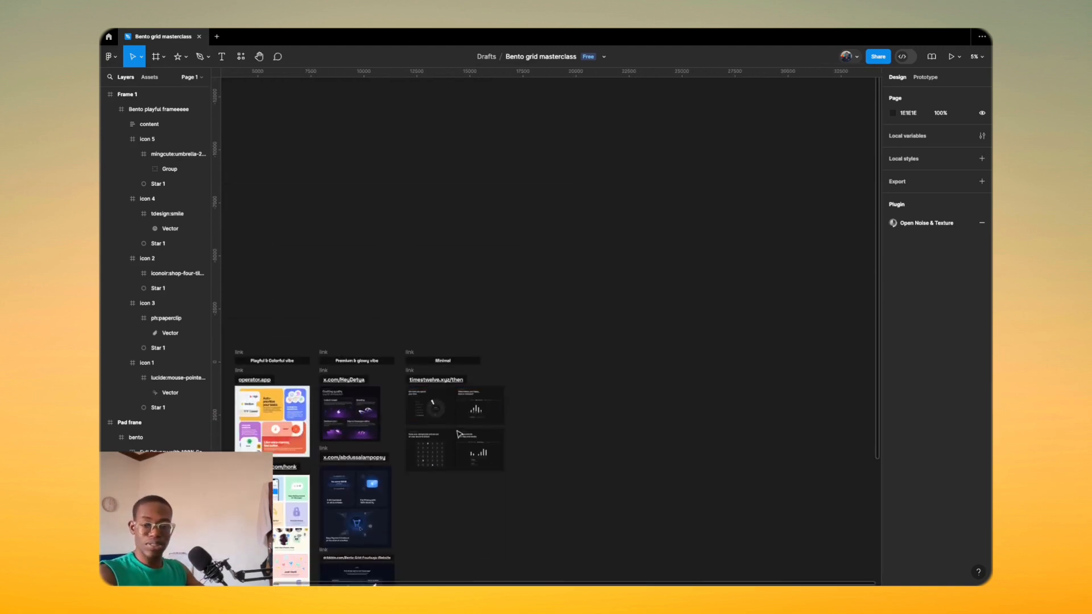